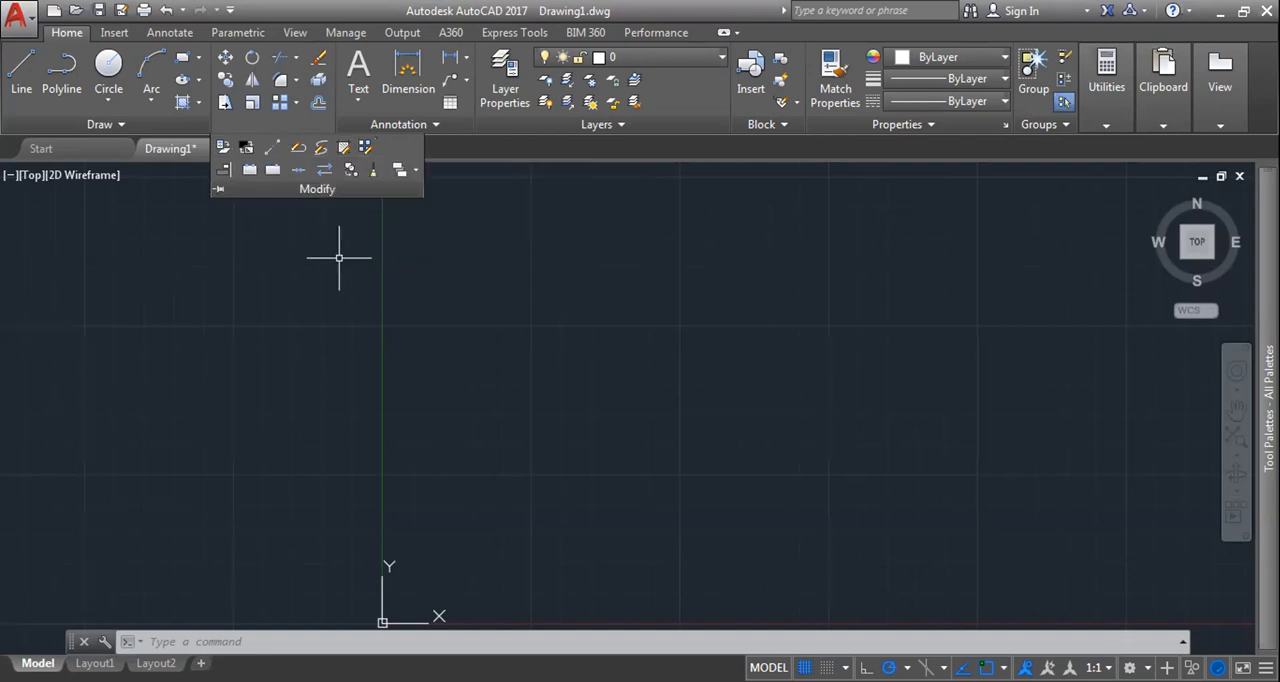
Step: Measure the length of the triangle's left slanted side with the Lengthen command
key("Escape")
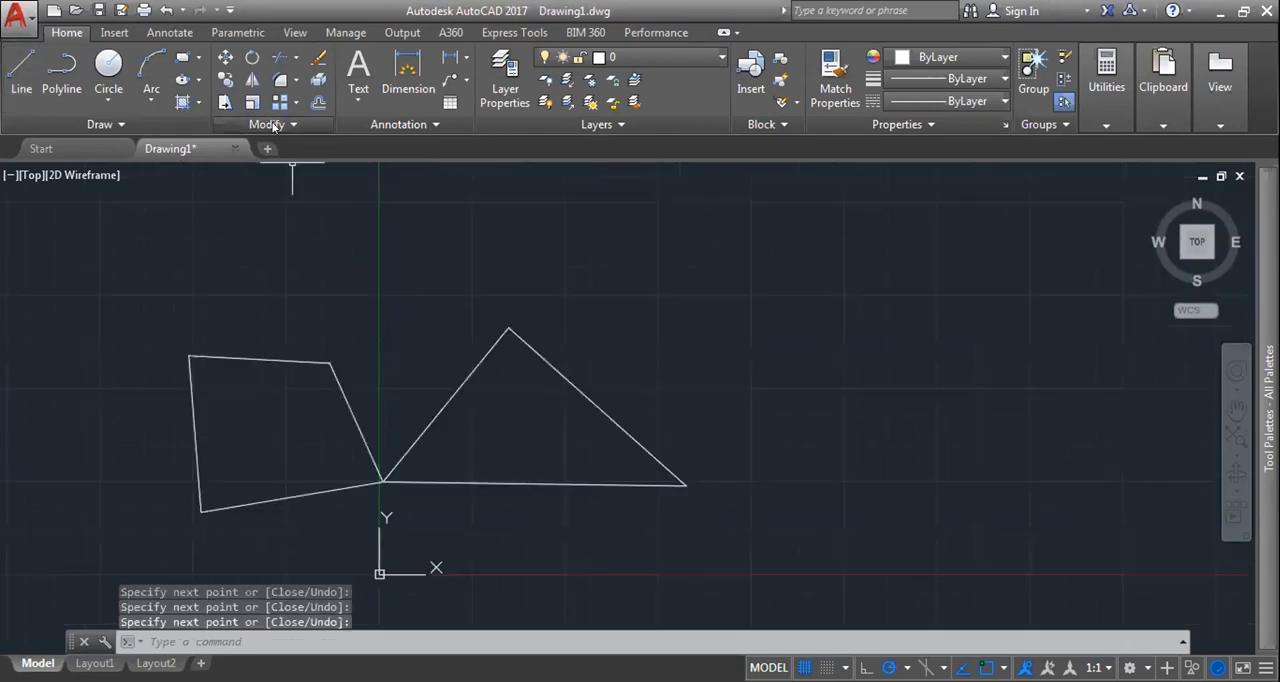
left_click(270, 124)
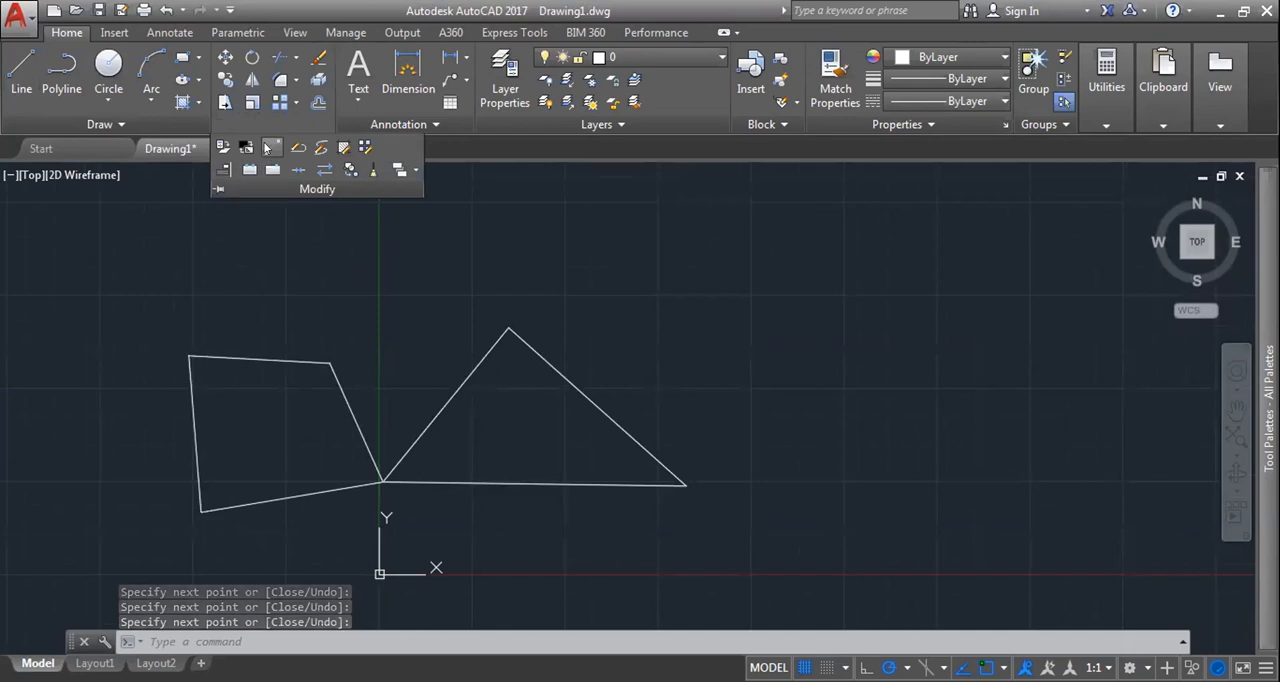
left_click(271, 147)
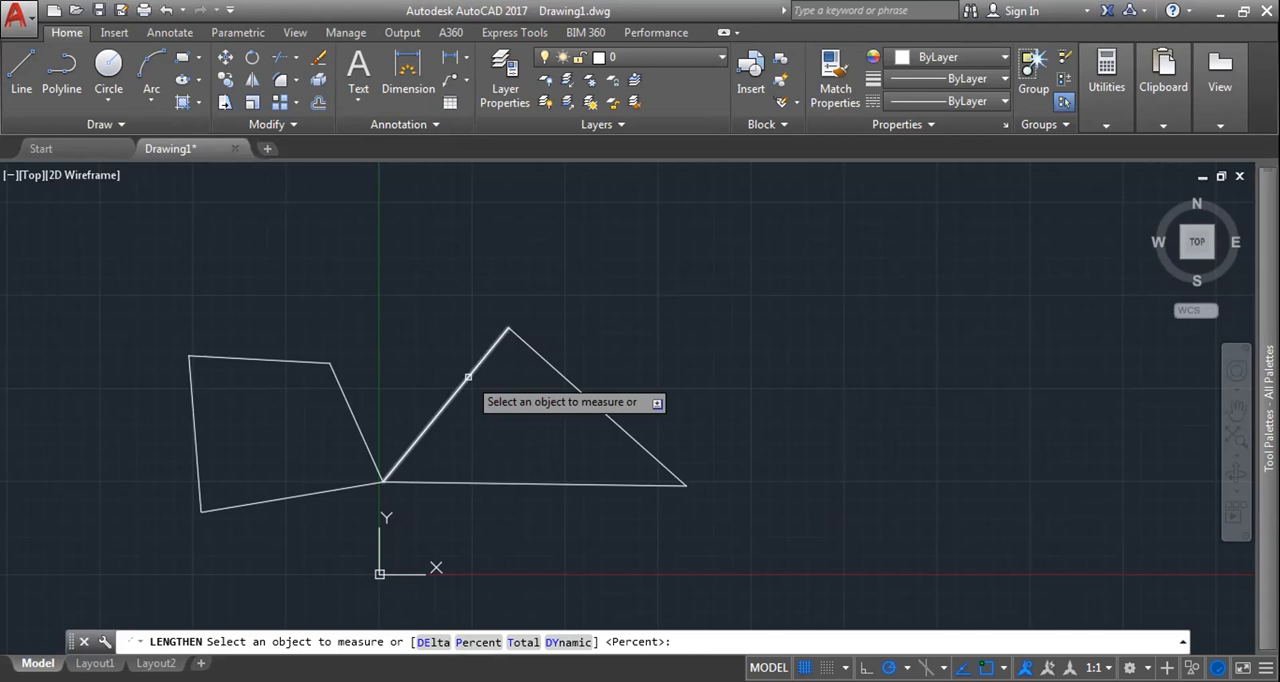
left_click(468, 377)
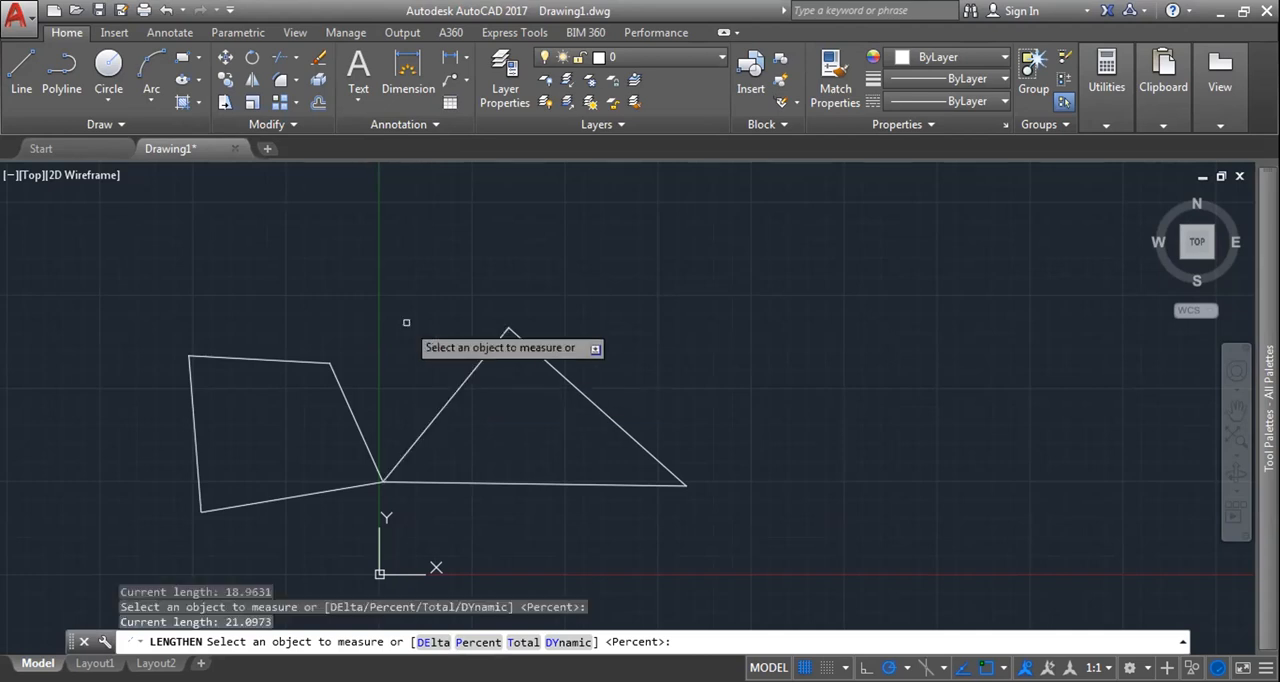
Step: Lengthen the triangle and quadrilateral sides using the Percent option at 50, picking several lines repeatedly
left_click(472, 641)
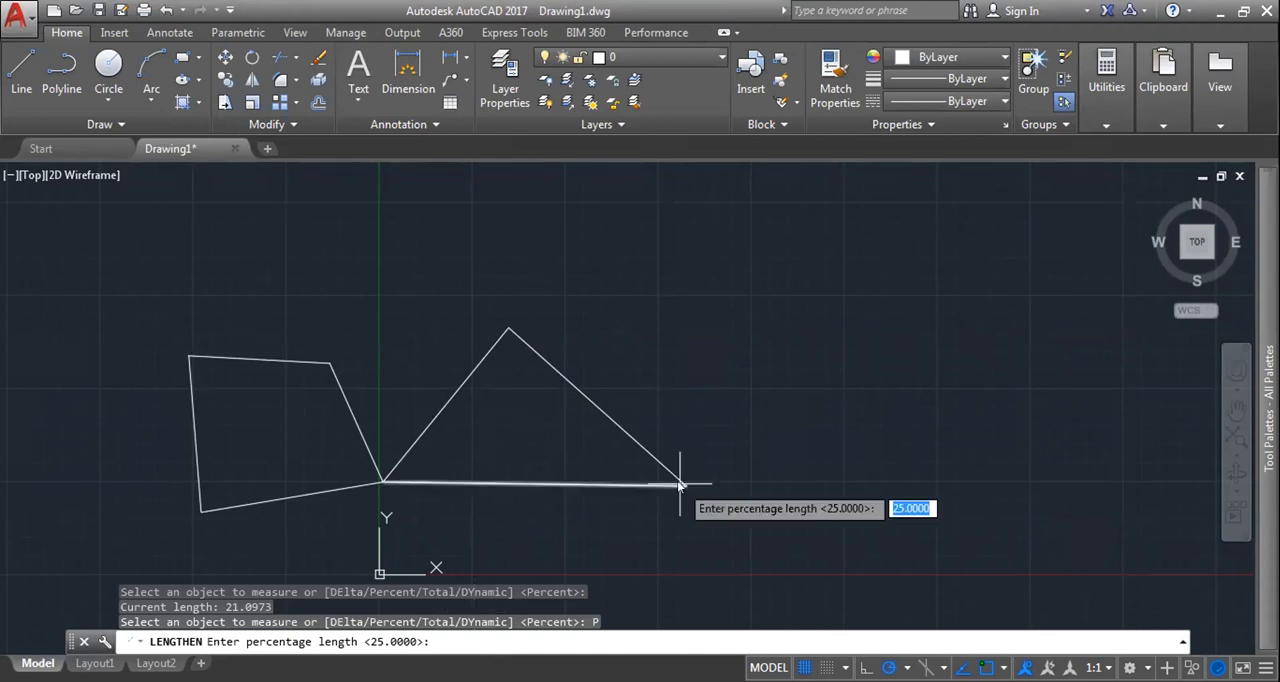
type("50")
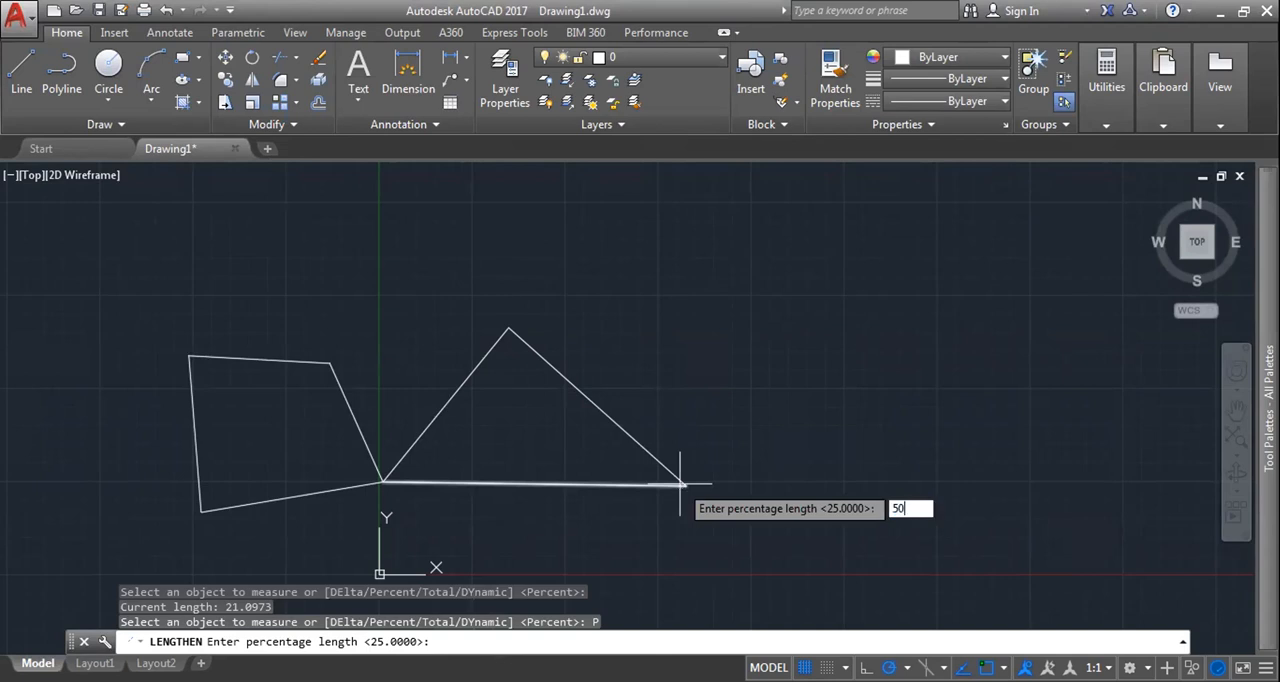
key("Return")
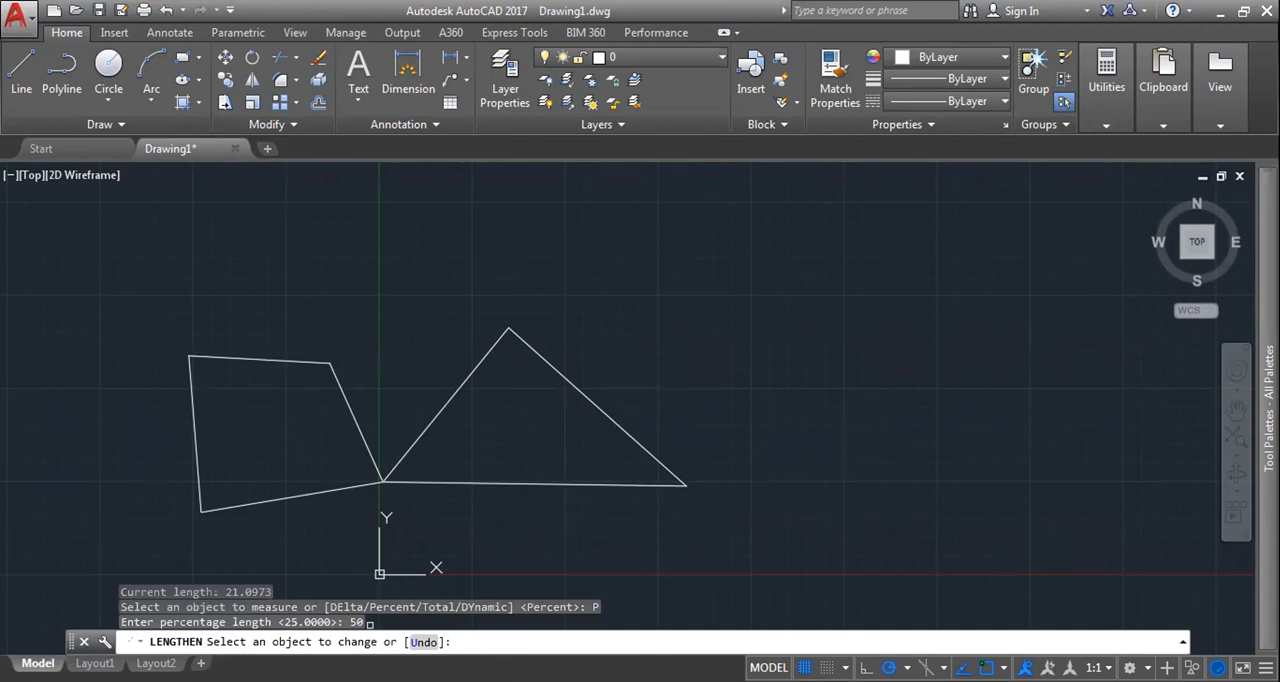
left_click(637, 447)
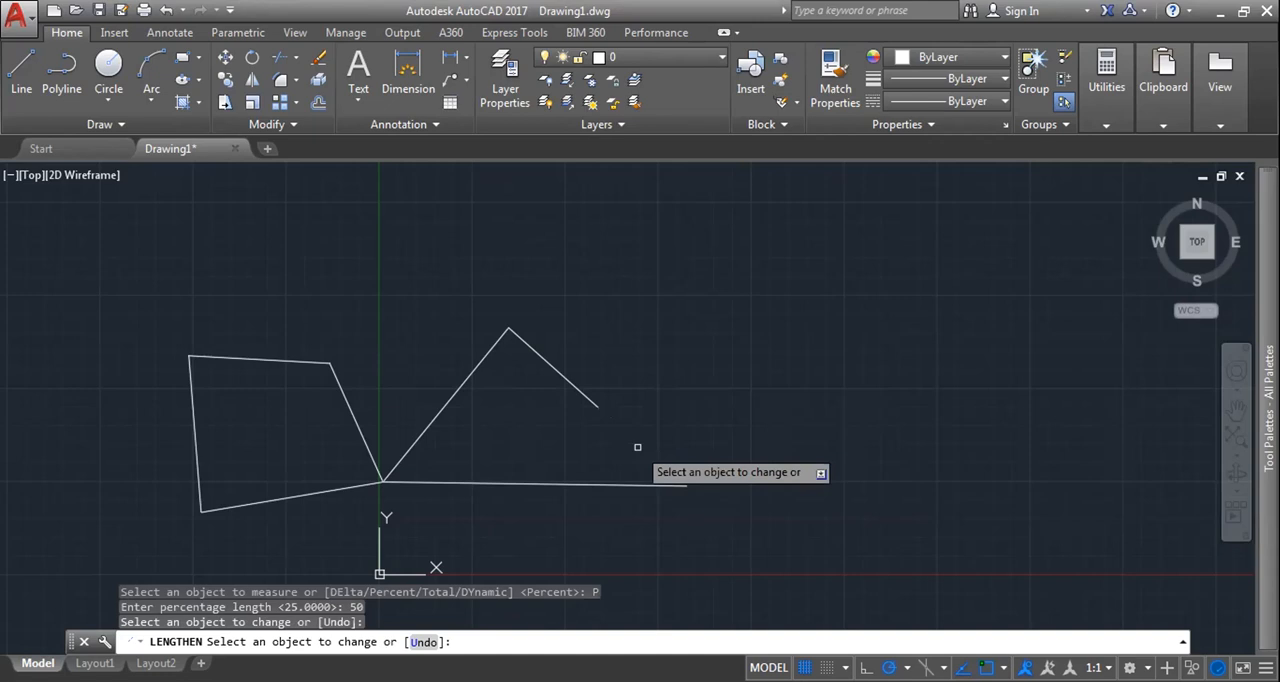
left_click(564, 380)
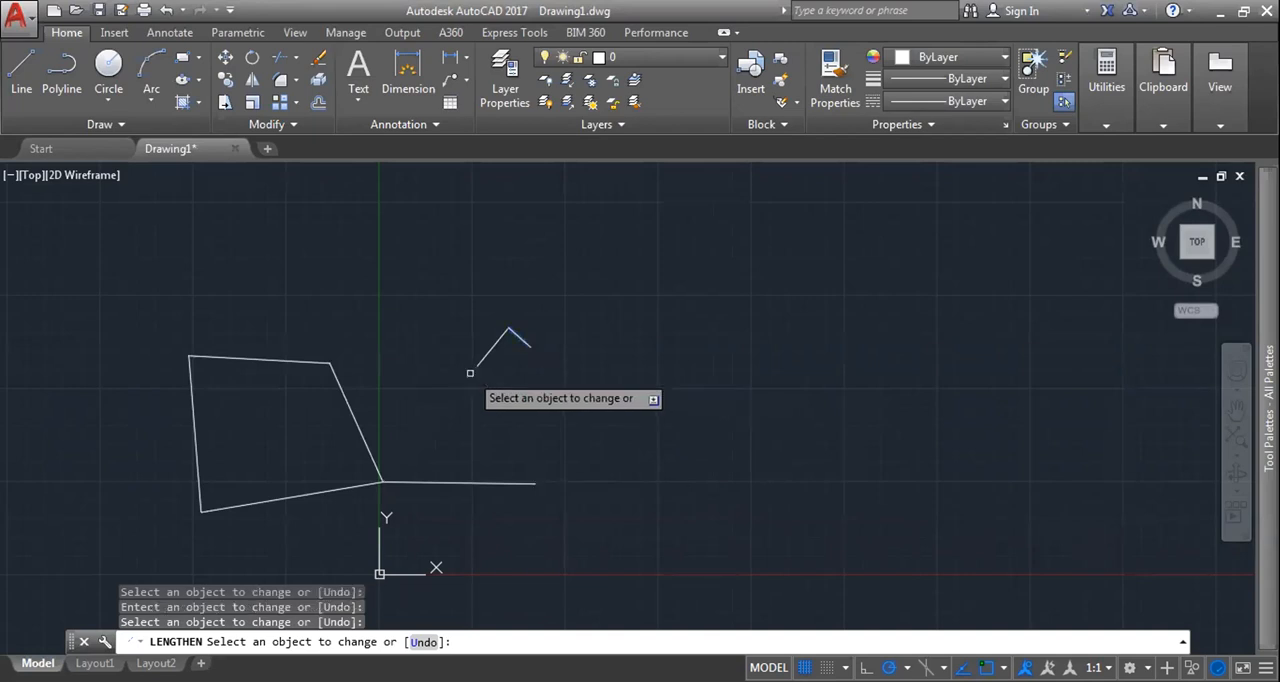
left_click(470, 373)
left_click(370, 450)
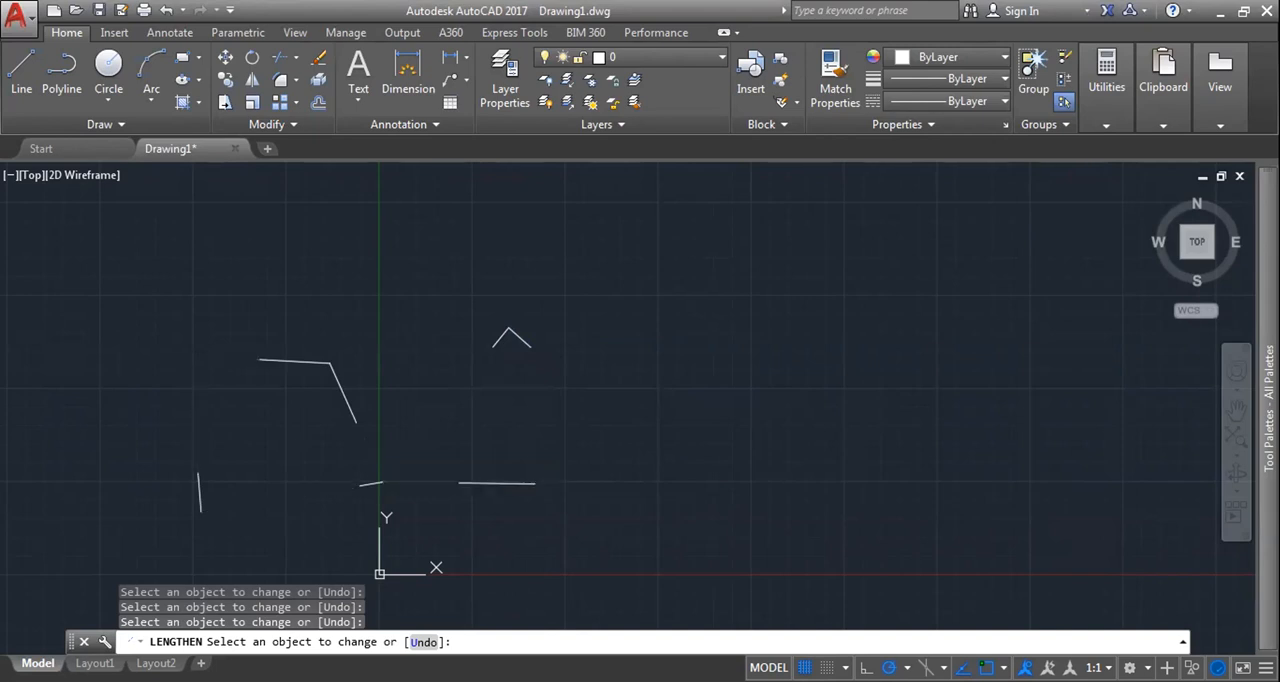
Step: Select all the remaining line segments and erase them from the drawing
left_click(689, 540)
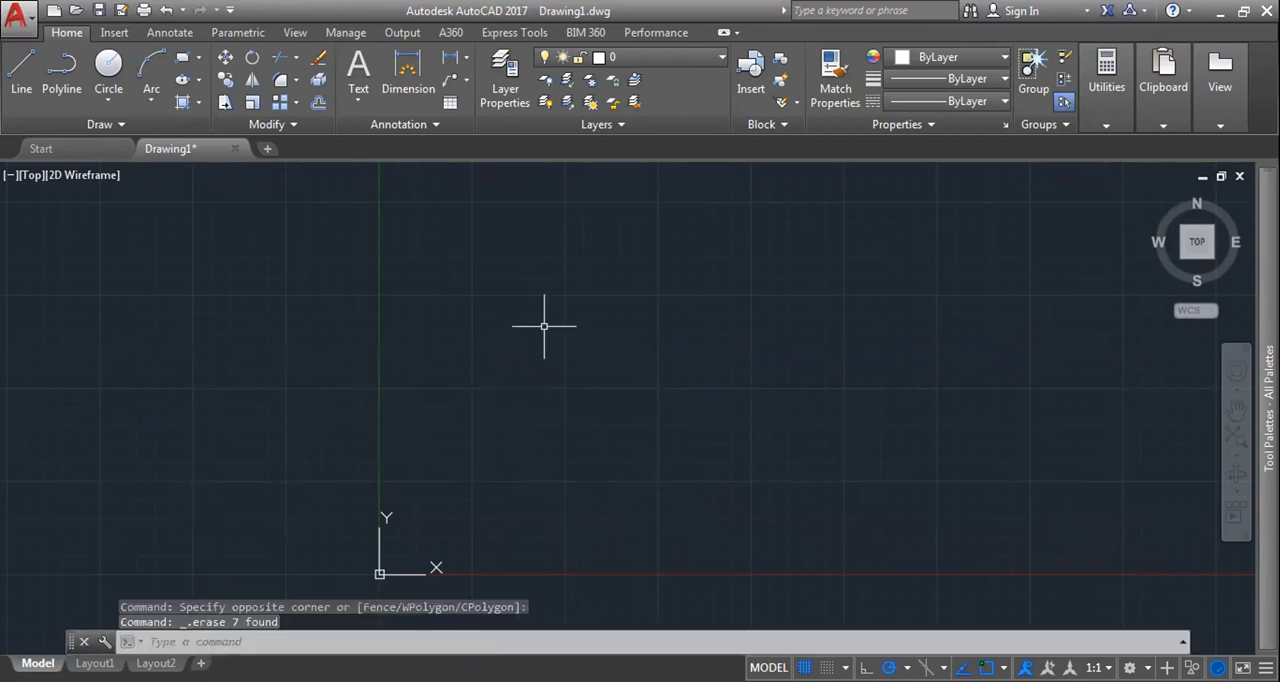
scroll(577, 351, "down", 2)
middle_click_drag(566, 352, 570, 356)
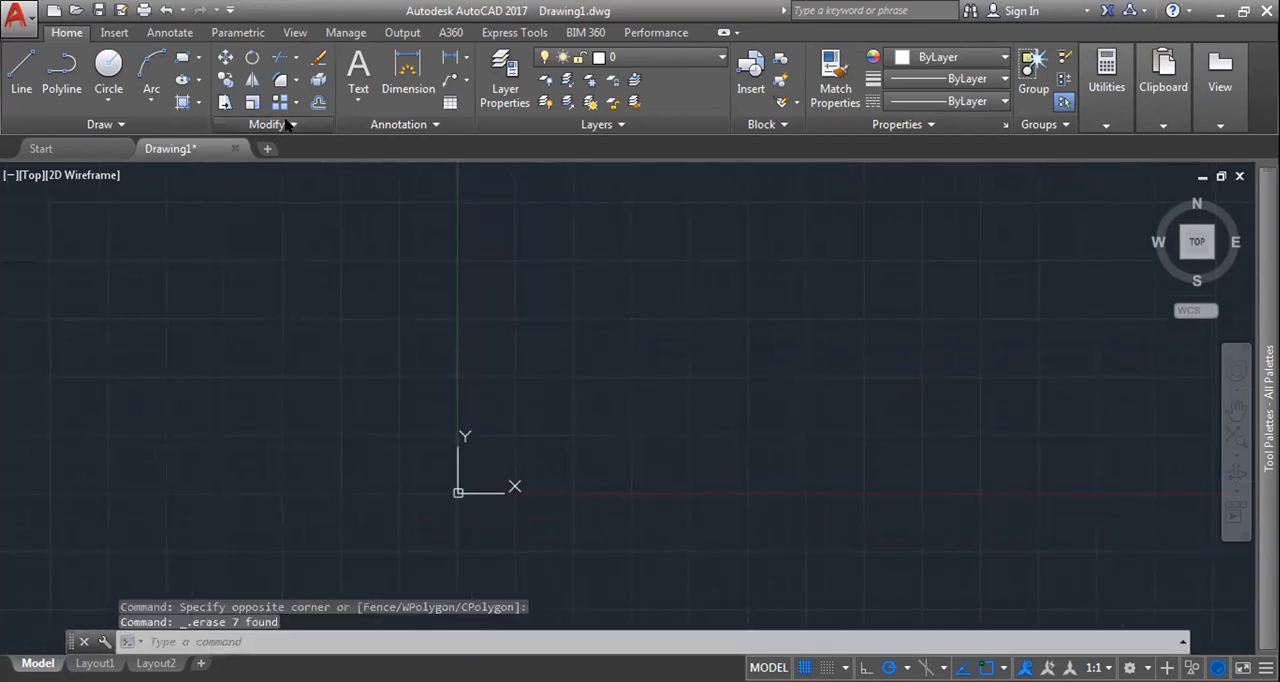
left_click(287, 124)
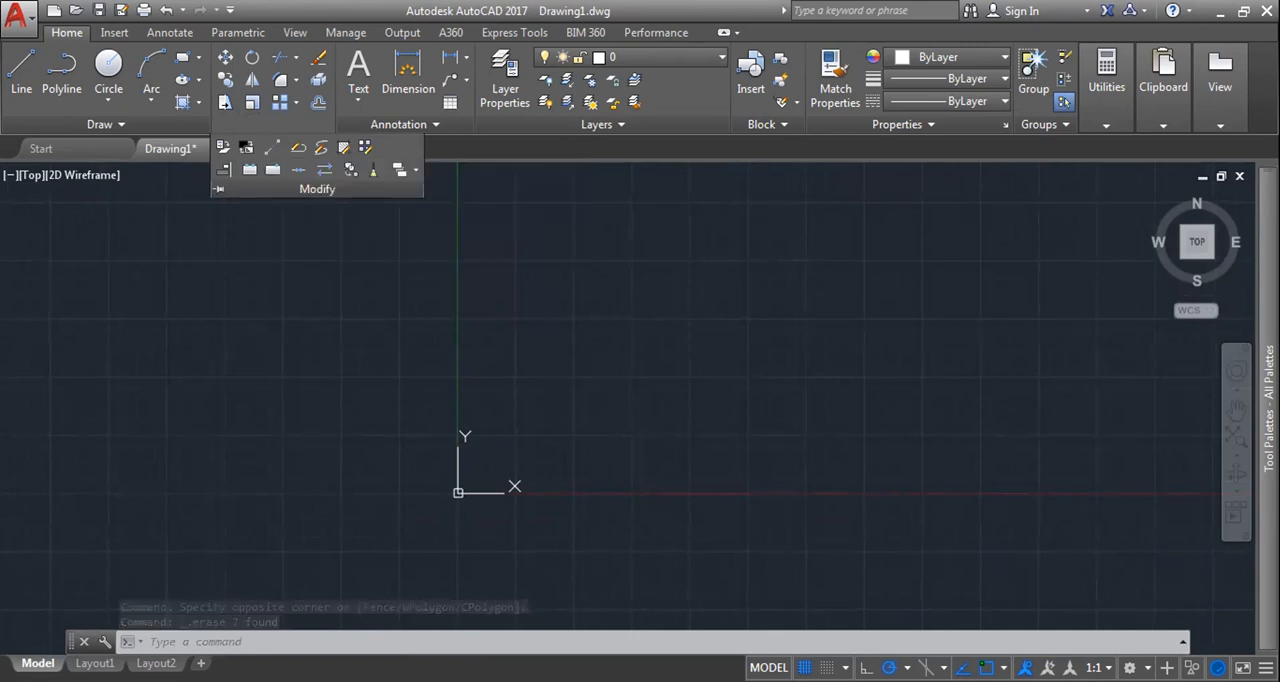
key("Escape")
type("len")
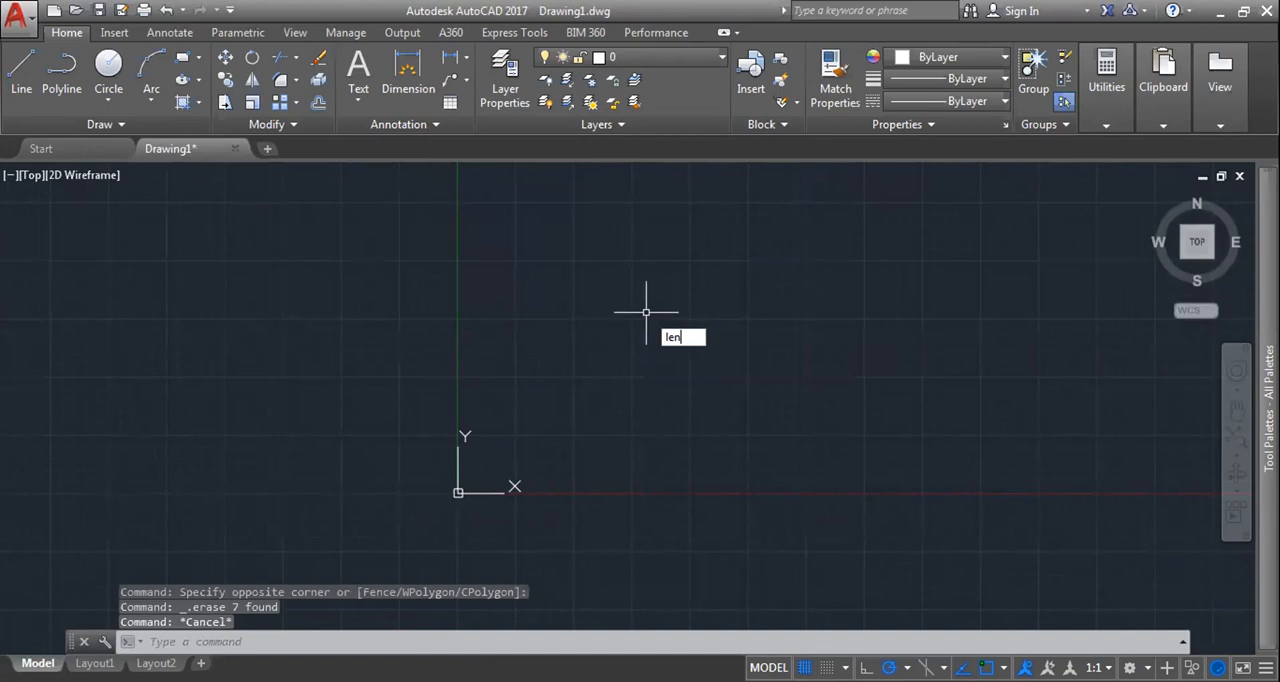
key("Escape")
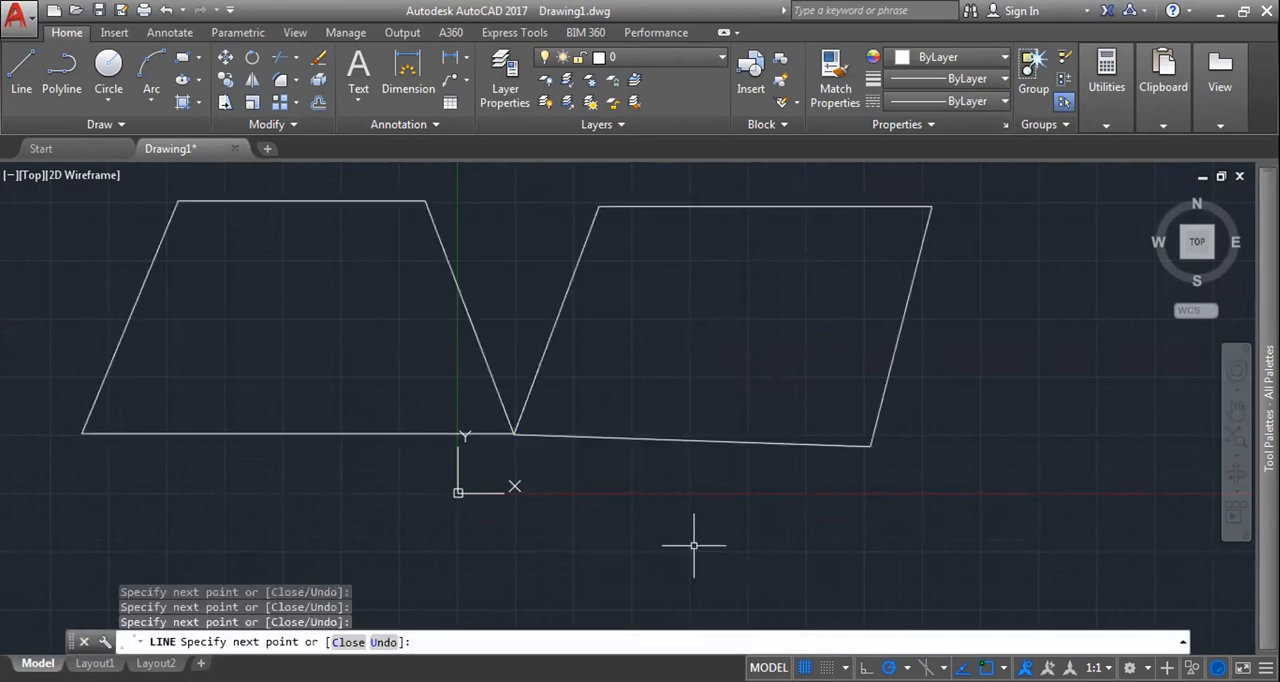
Step: Draw two adjoining four-sided outlines that share a corner just above the origin, and end the Line command
key("Return")
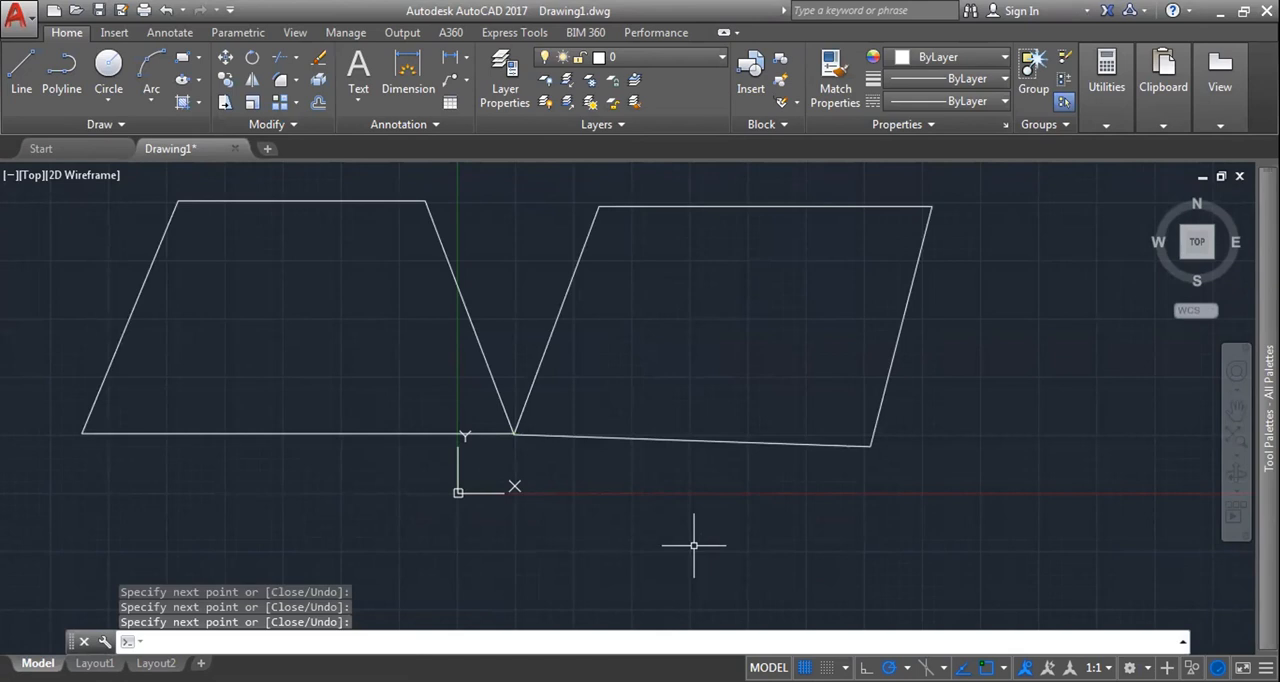
scroll(674, 367, "down", 4)
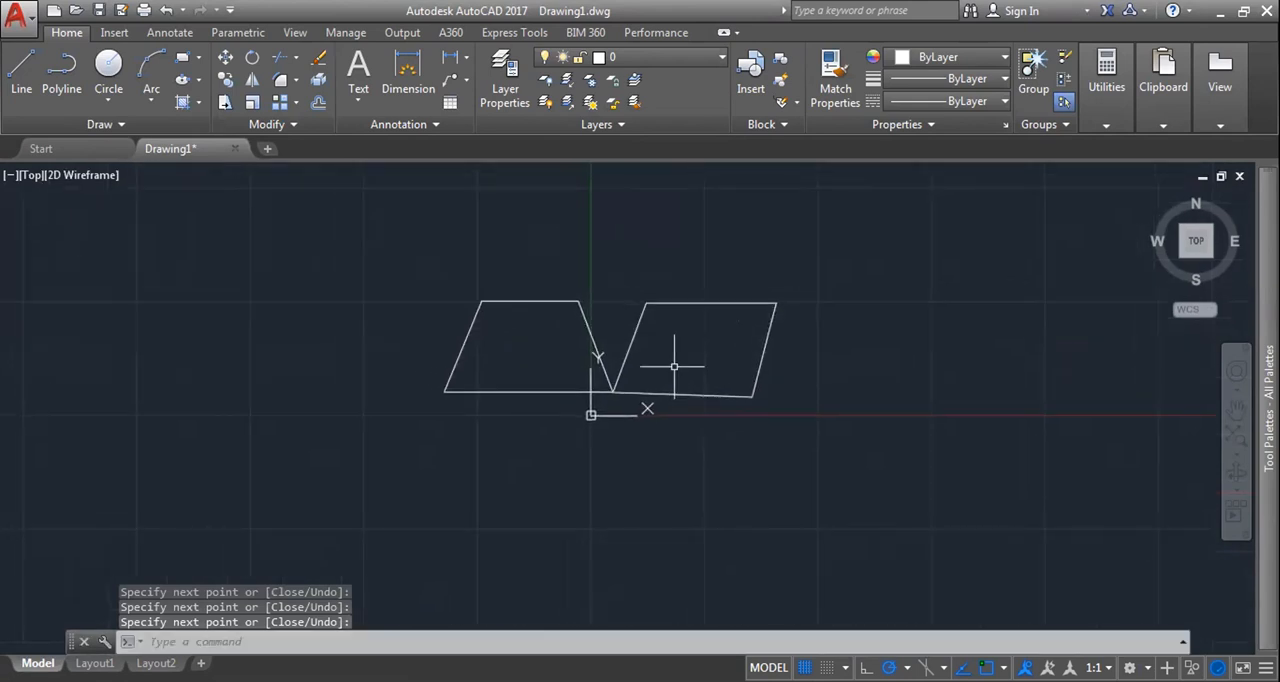
Step: Shorten the right slanted side of the right-hand quadrilateral to 10 percent of its length with the Lengthen command
type("LEN")
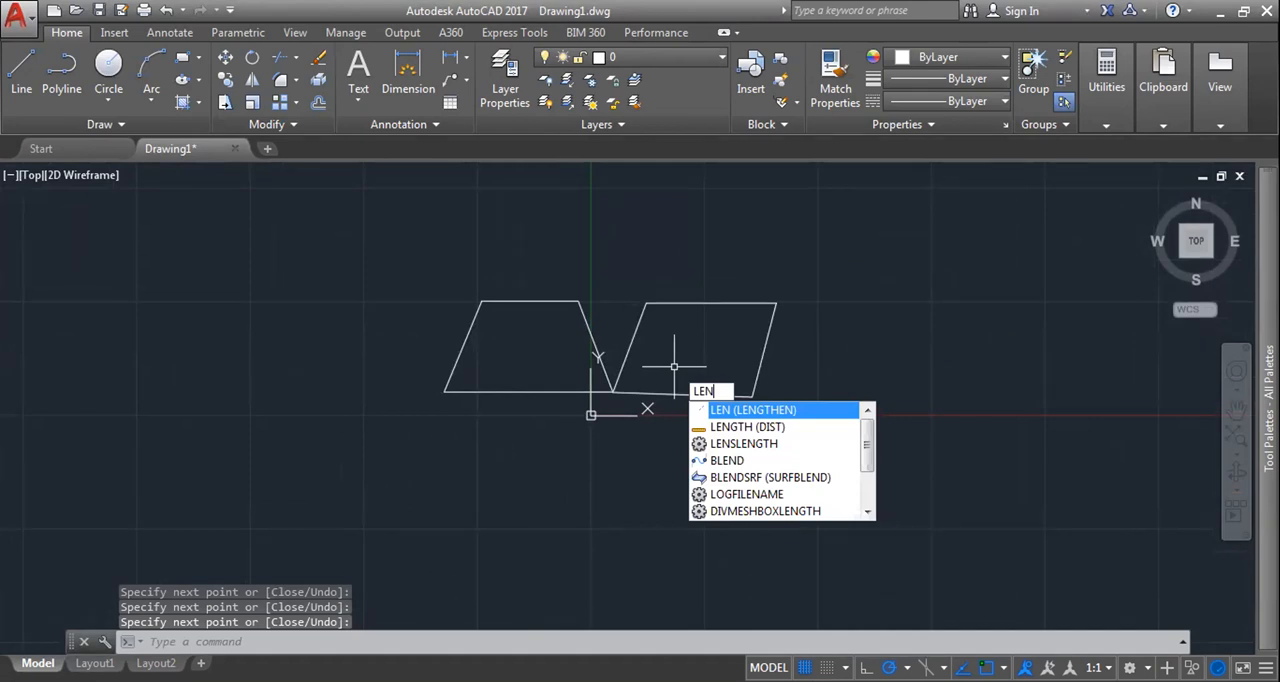
key("Return")
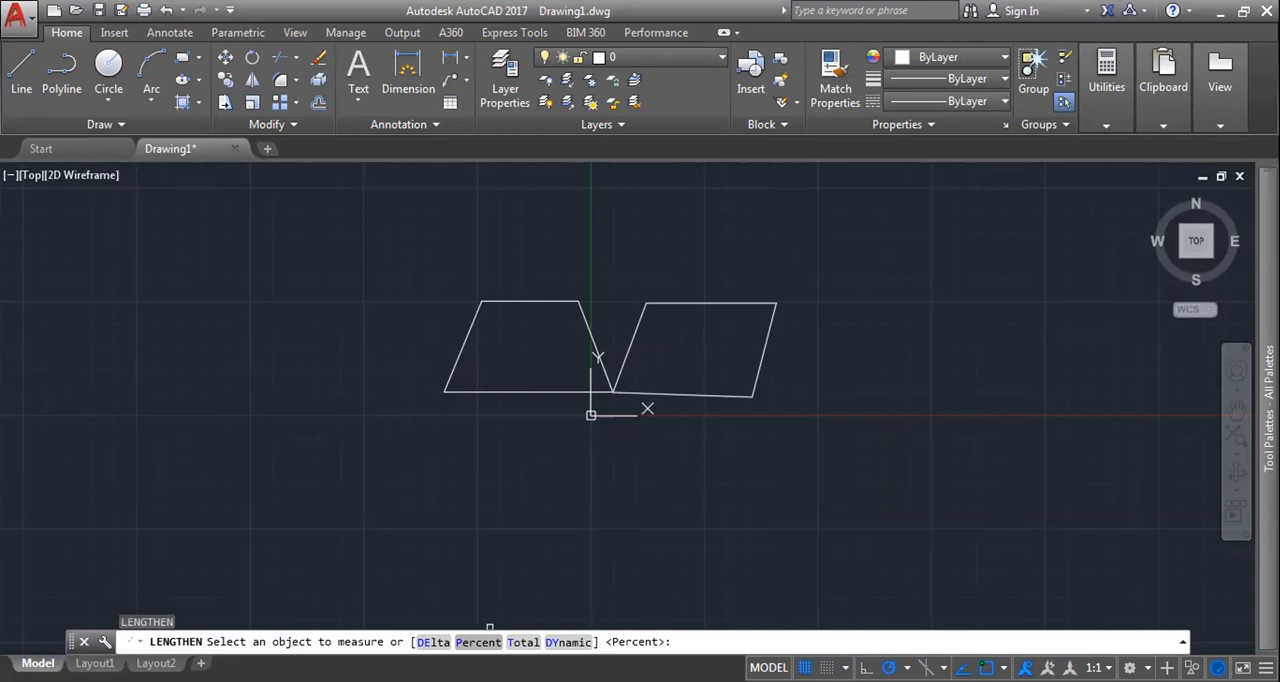
left_click(478, 641)
type("90")
key("BackSpace")
key("BackSpace")
type("10")
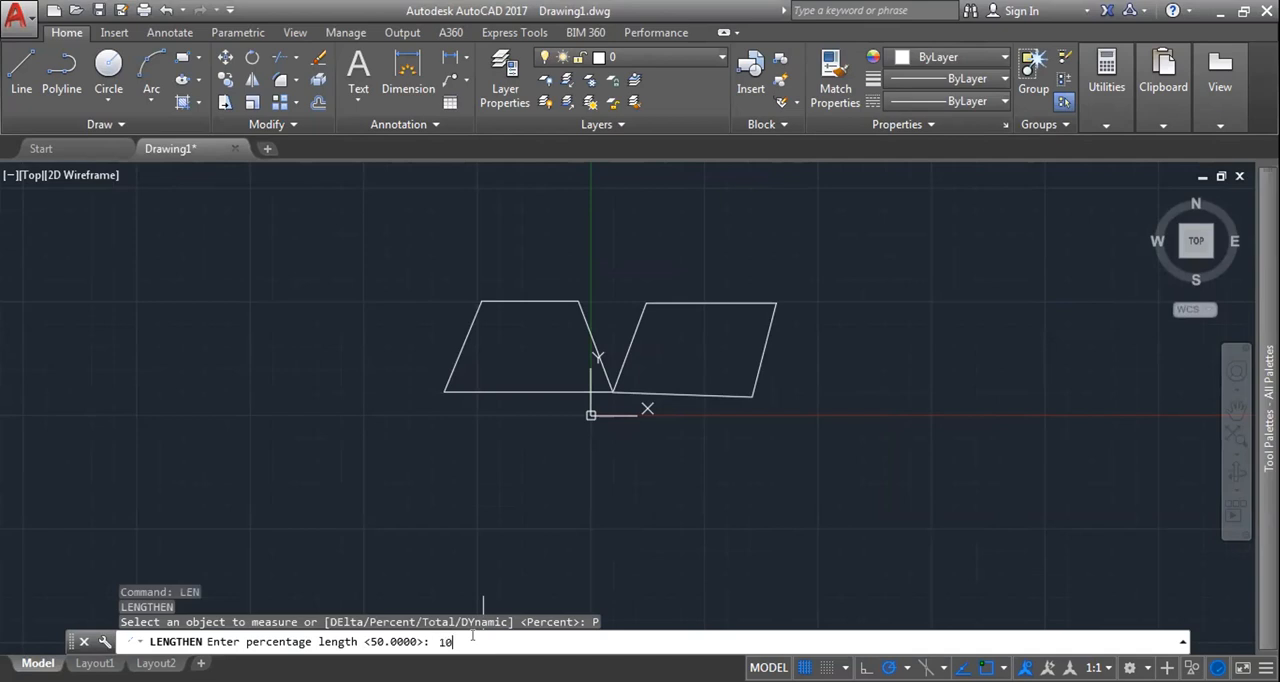
key("Return")
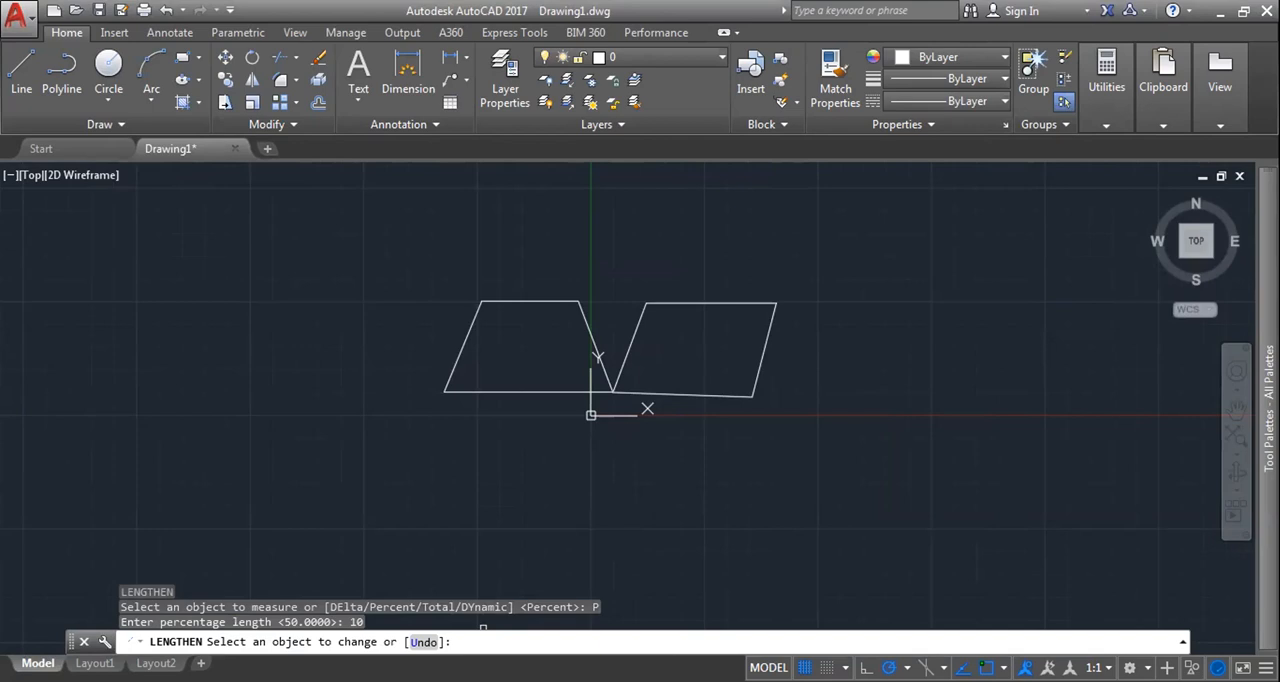
left_click(772, 330)
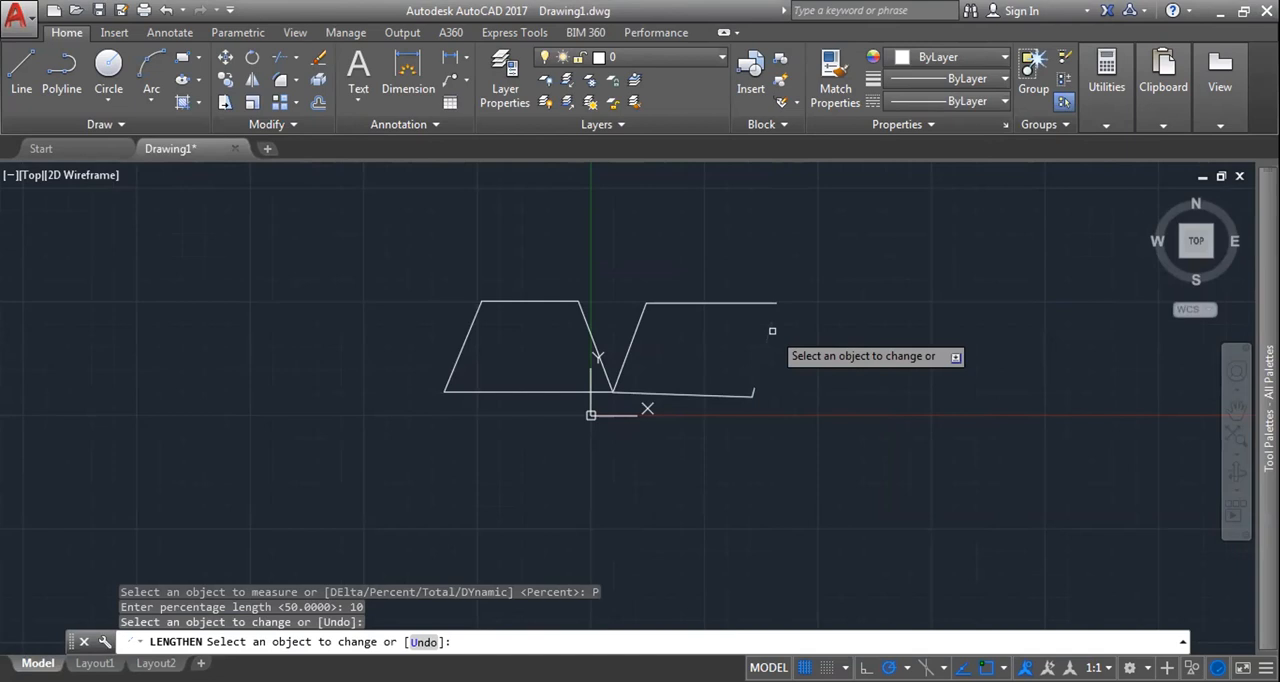
key("Escape")
Step: Turn on snap and draw a horizontal line 100 units long below the X axis
scroll(705, 418, "up", 2)
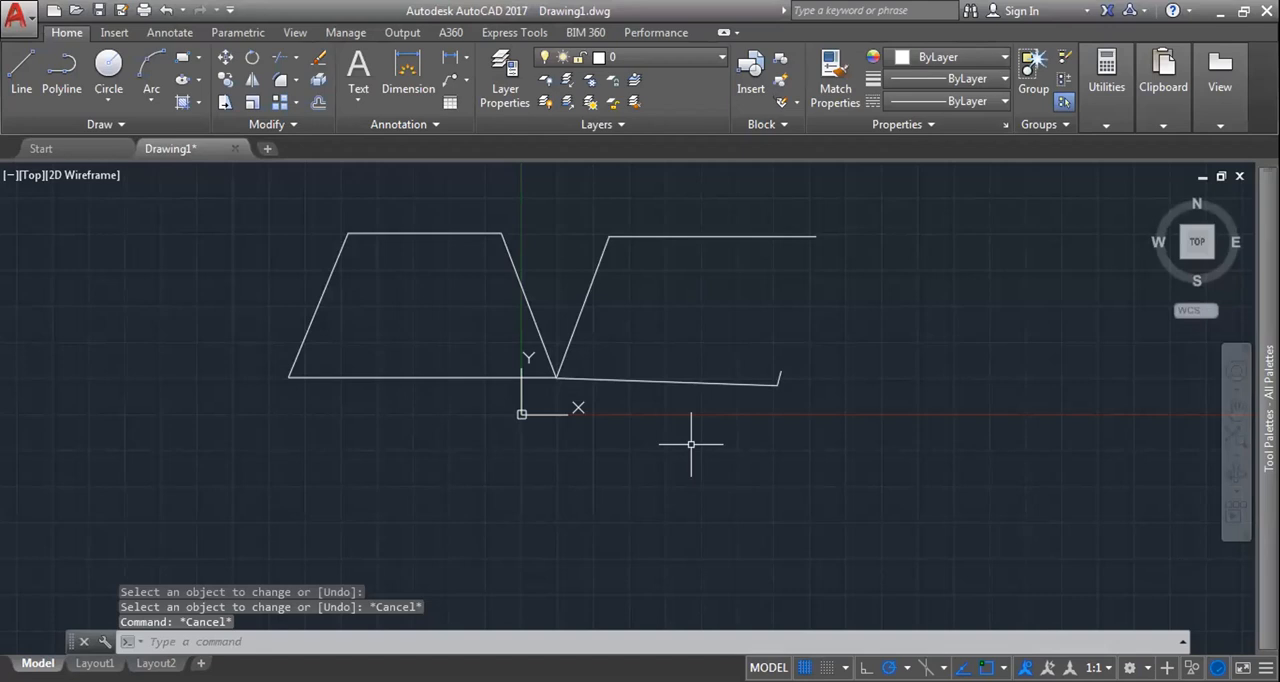
type("l")
key("Return")
left_click(827, 667)
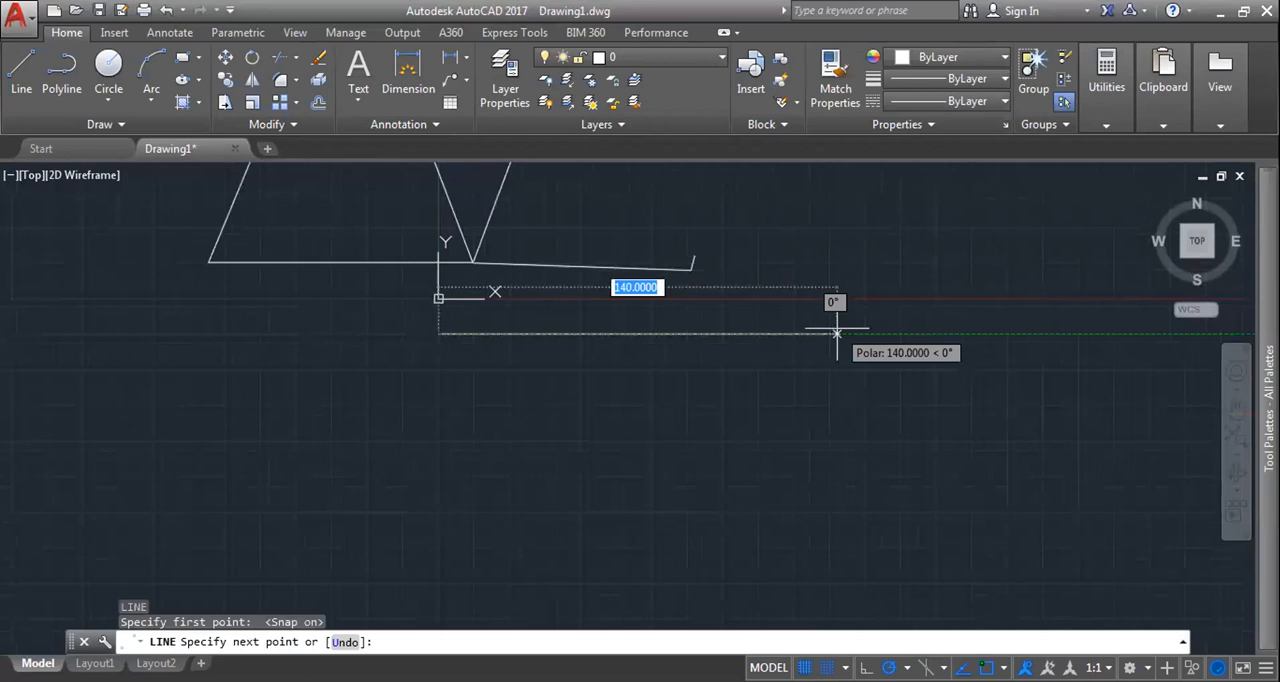
key("BackSpace")
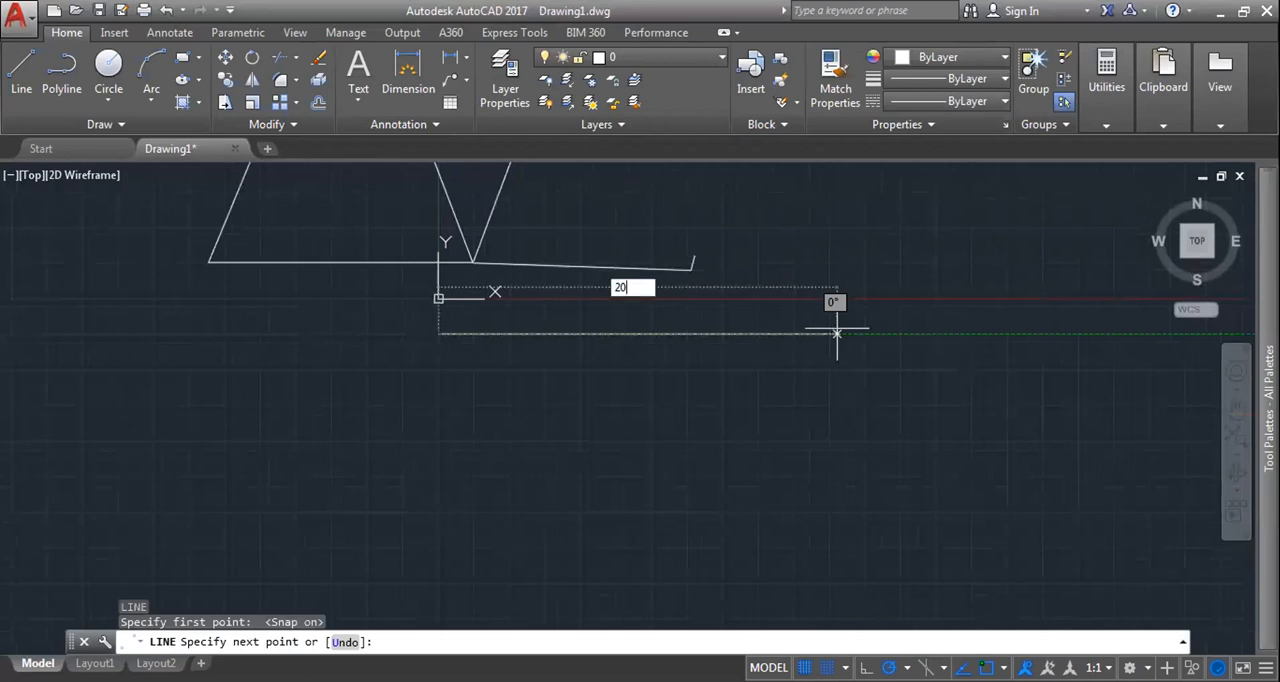
type("100")
key("Return")
key("Escape")
Step: Extend the shortened side of the right-hand quadrilateral back up to its top edge
scroll(680, 380, "up", 2)
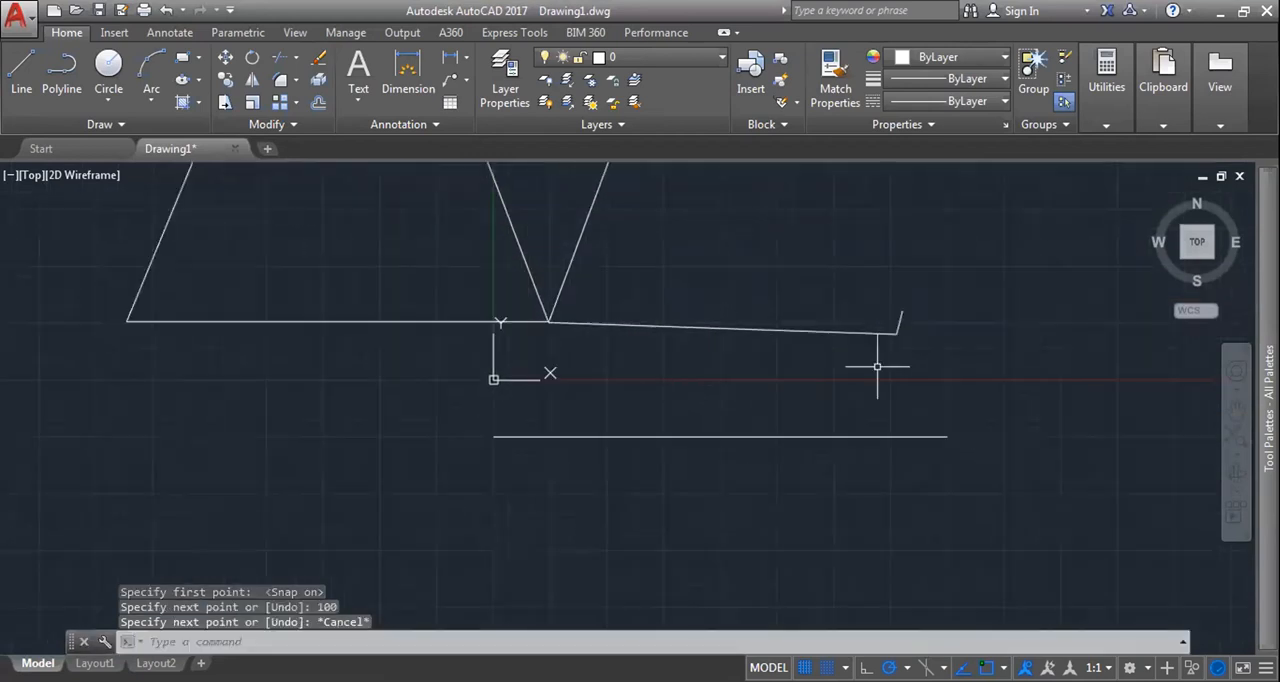
scroll(877, 367, "down", 6)
scroll(877, 367, "up", 4)
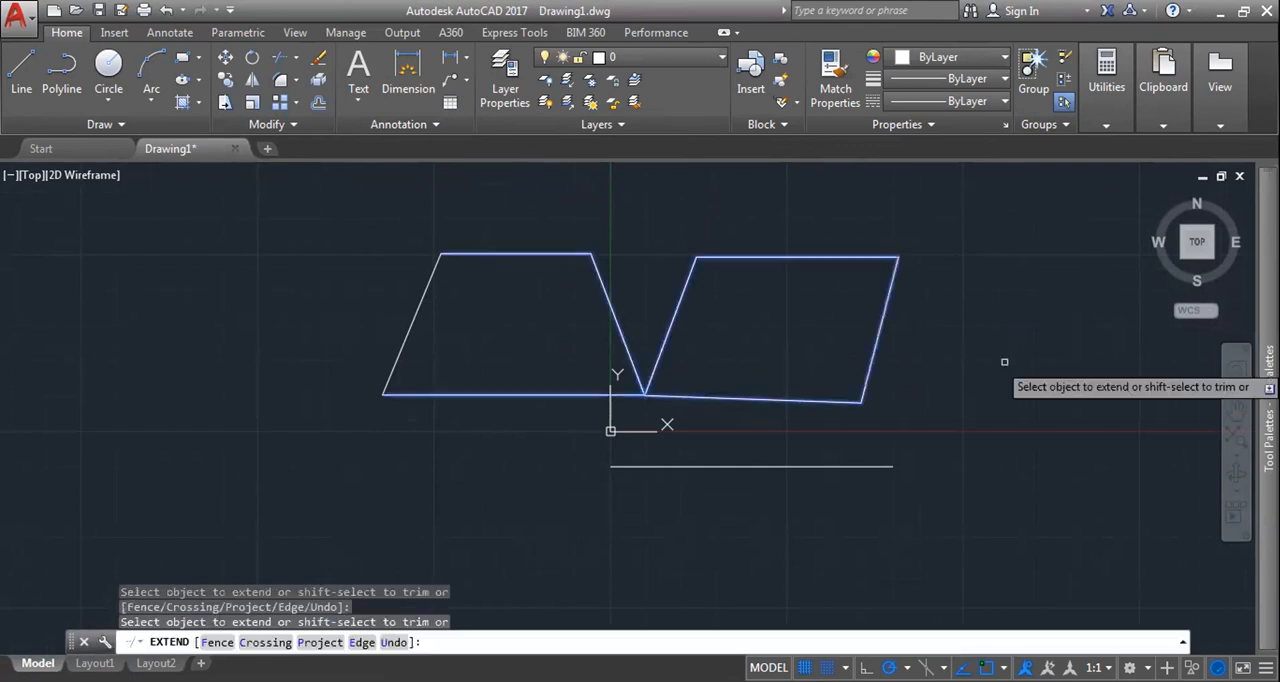
key("Return")
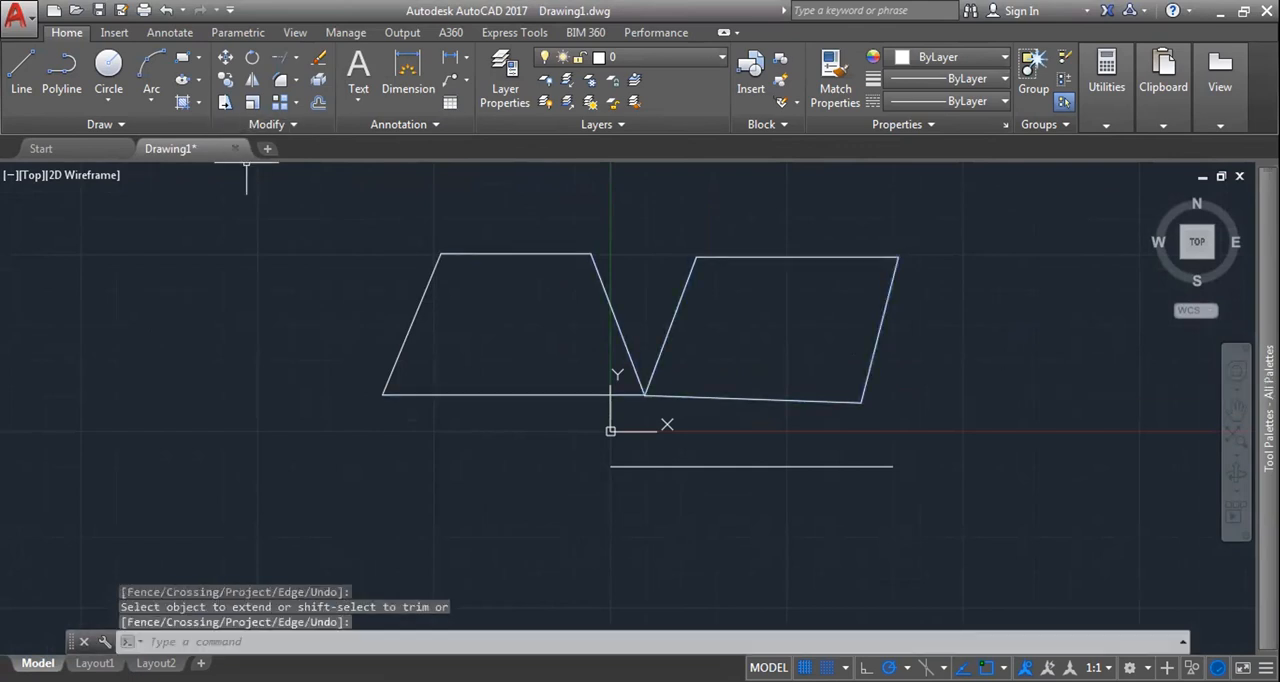
Step: Shorten the horizontal line below the X axis to 50 percent of its length with the Lengthen command
type("LEN")
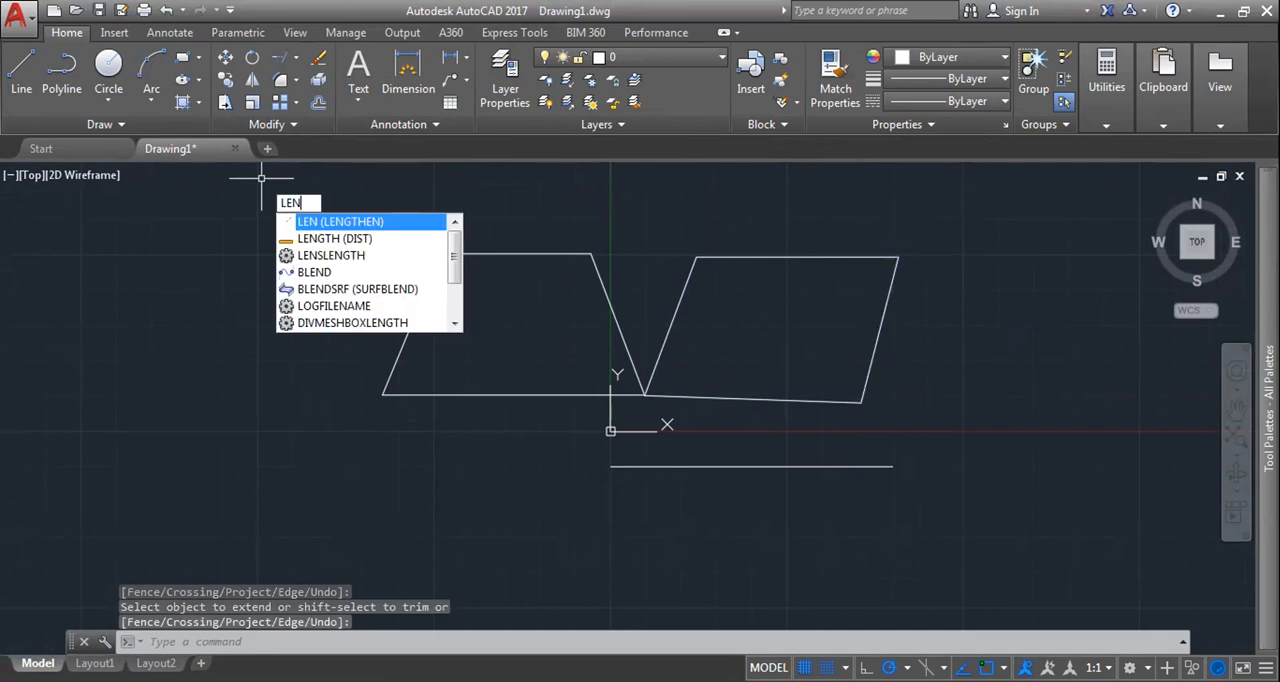
key("Return")
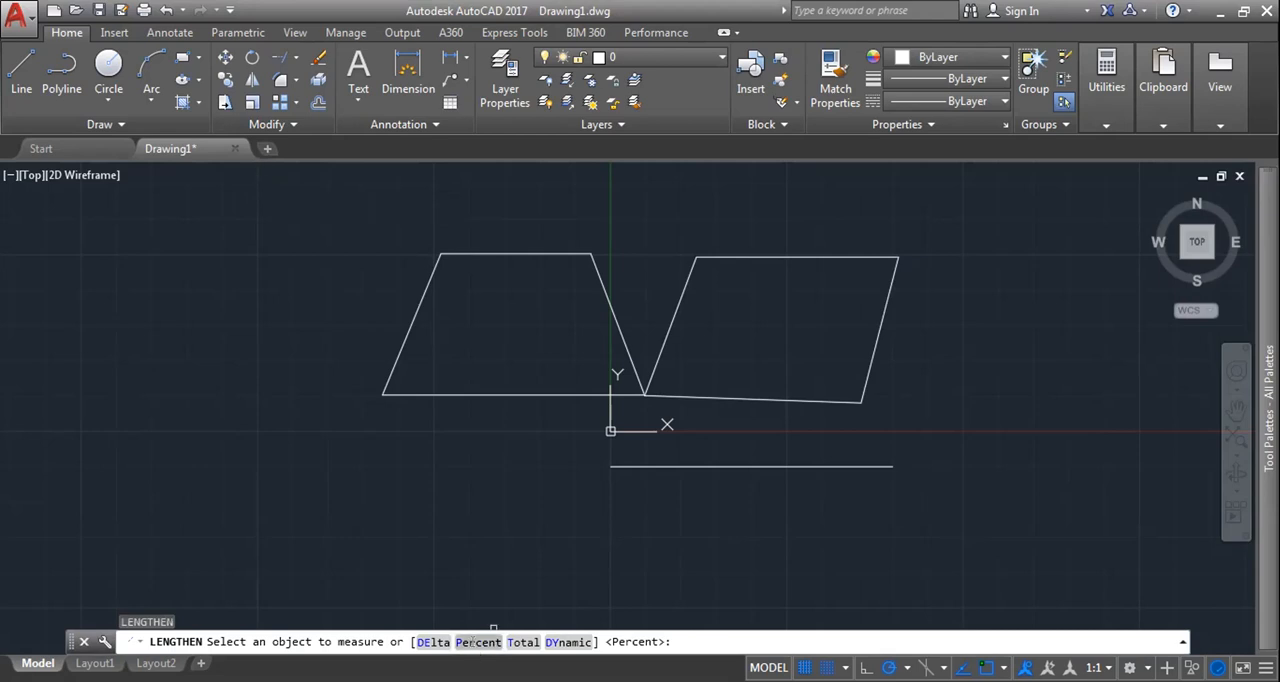
left_click(472, 641)
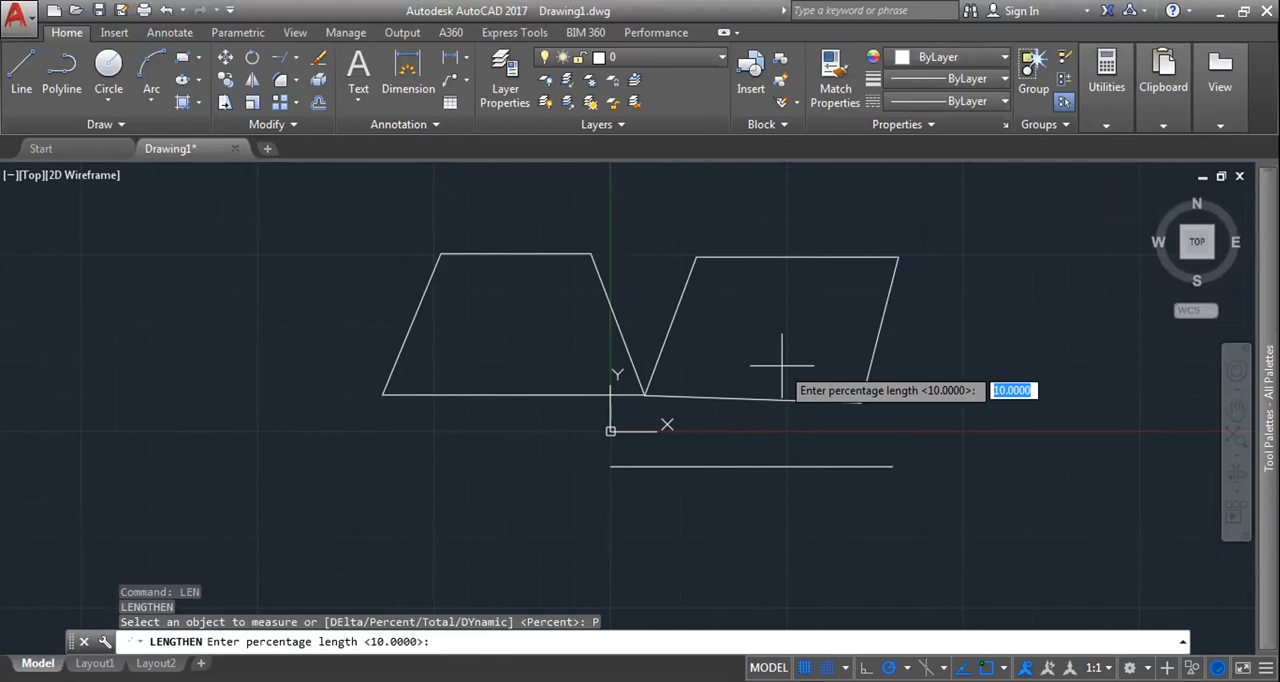
type("10")
key("BackSpace")
key("BackSpace")
type("50")
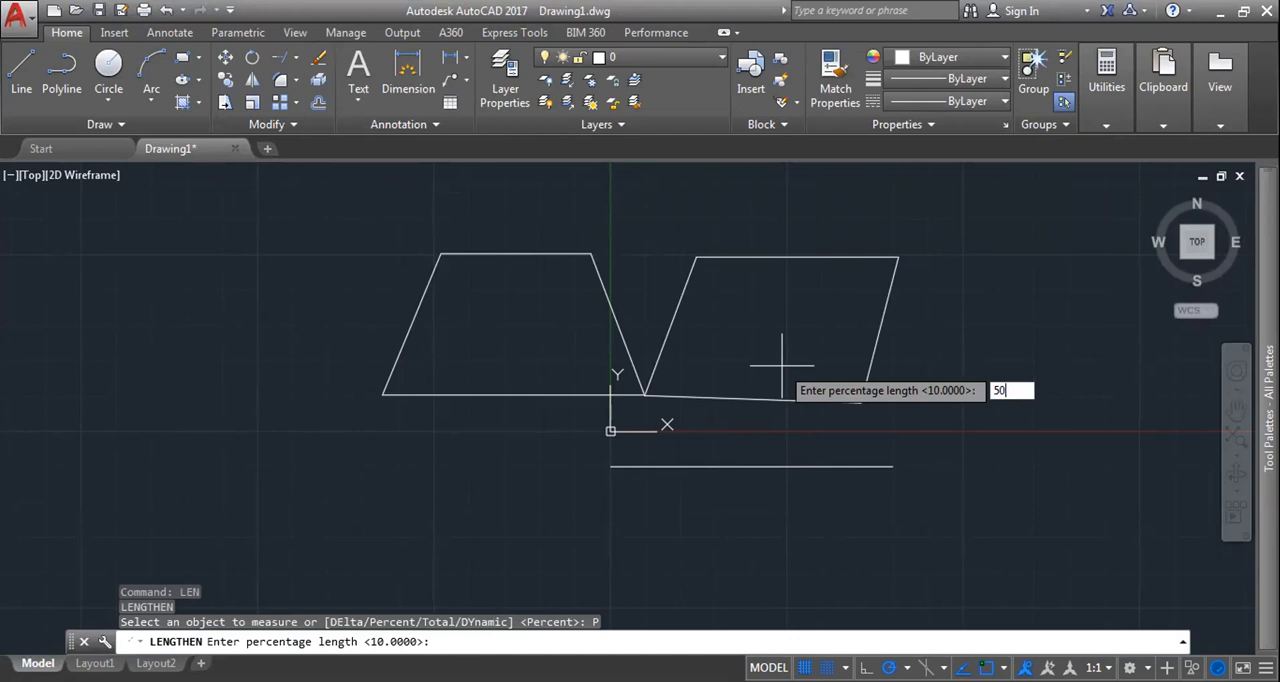
key("Return")
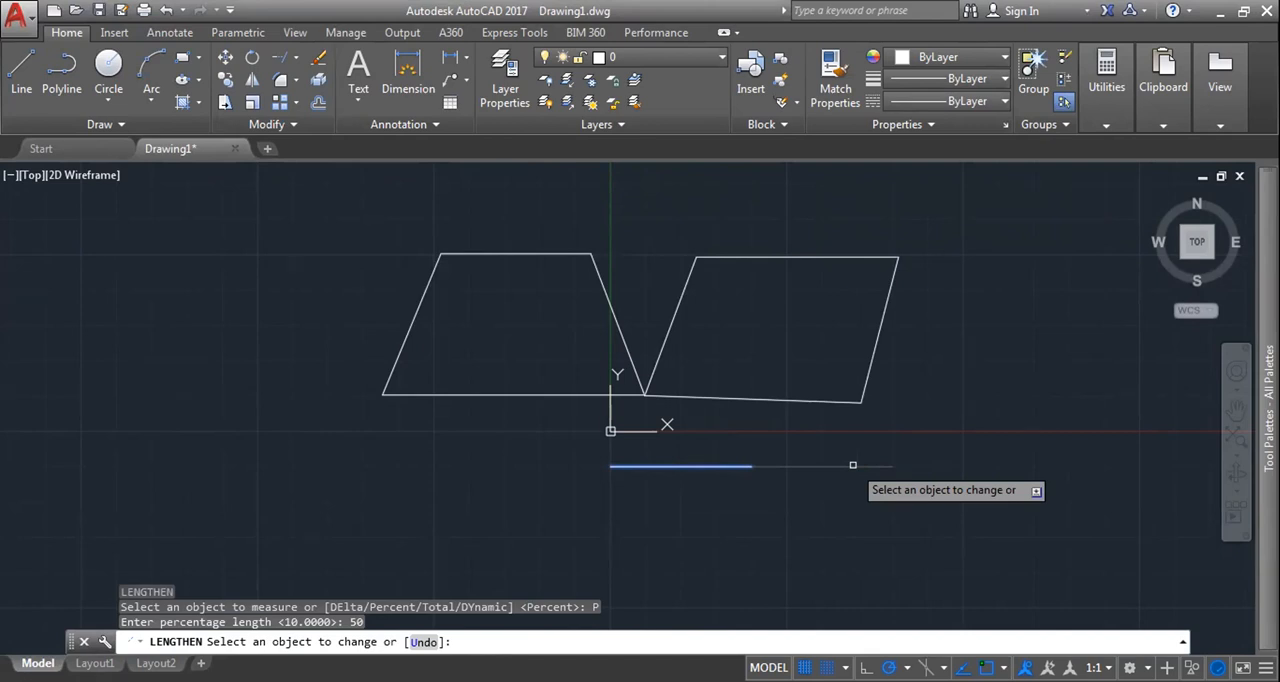
left_click(852, 465)
Step: Shorten the sides of both quadrilaterals to 50 percent of their length, picking each line, and end the command
left_click(668, 395)
left_click(893, 275)
left_click(715, 257)
left_click(690, 272)
left_click(636, 372)
left_click(575, 254)
left_click(399, 357)
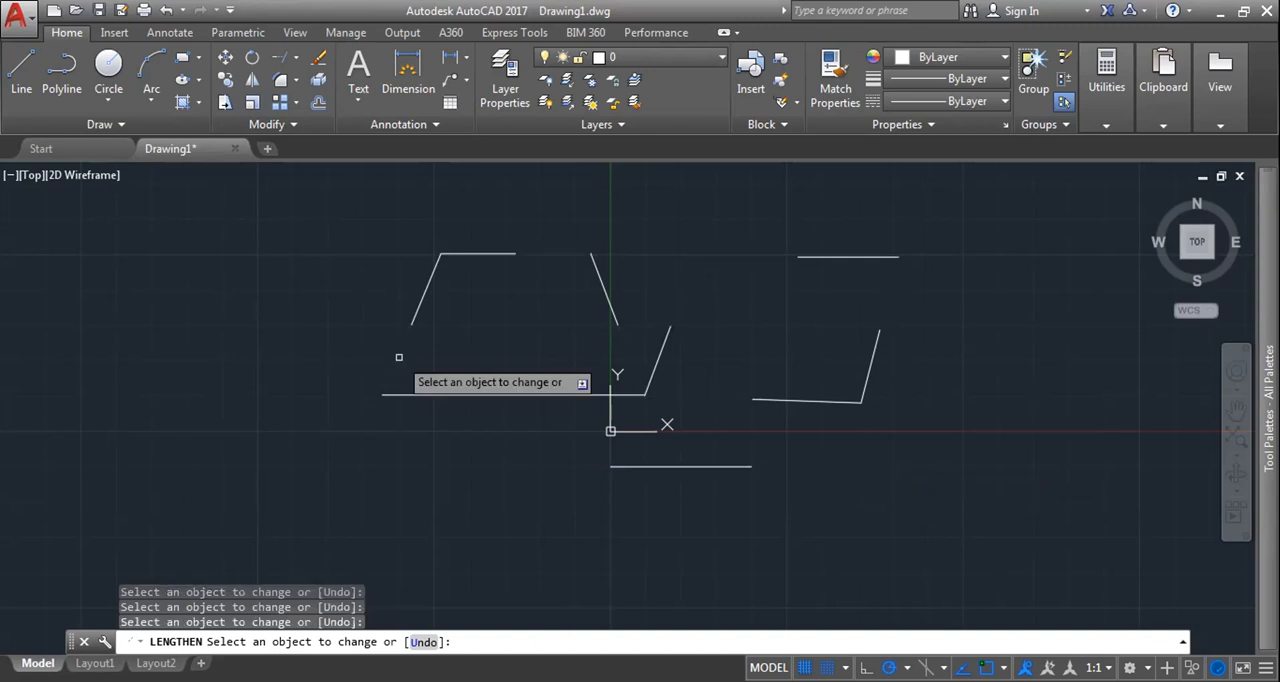
left_click(560, 394)
key("Escape")
scroll(669, 523, "down", 3)
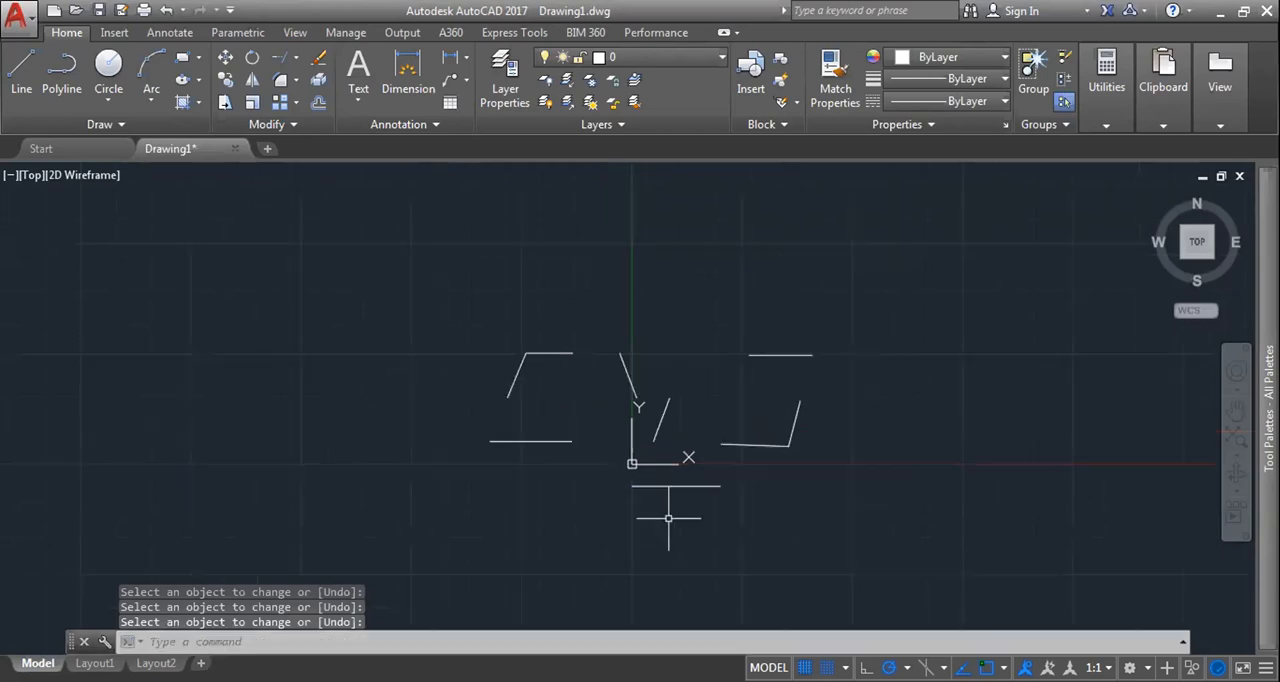
Step: Dimension the horizontal line below the X axis to check its length, and delete the dimension
scroll(665, 515, "up", 6)
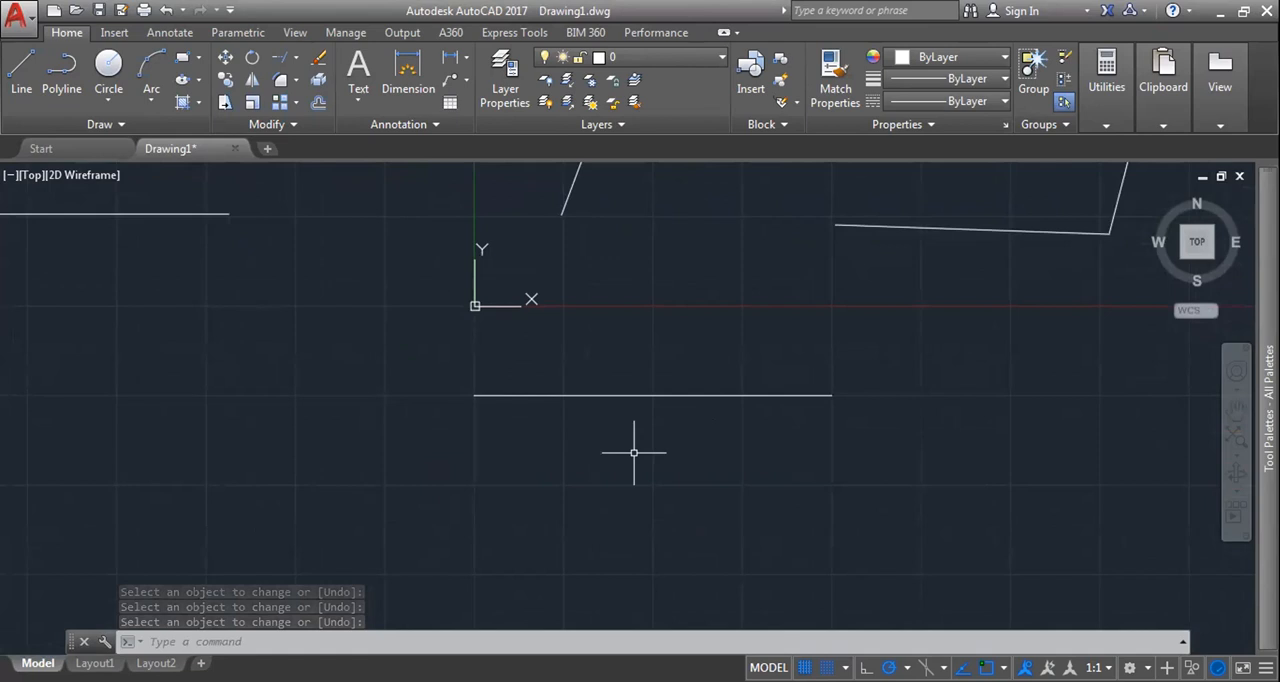
type("dim")
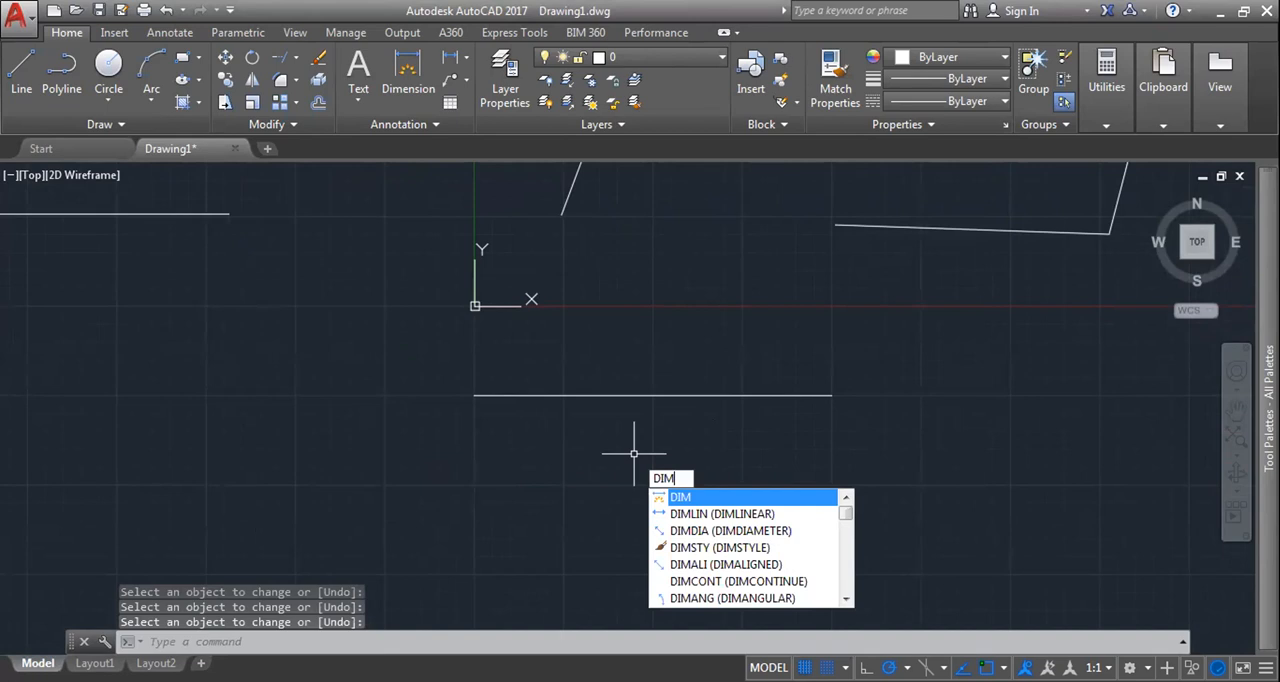
key("Return")
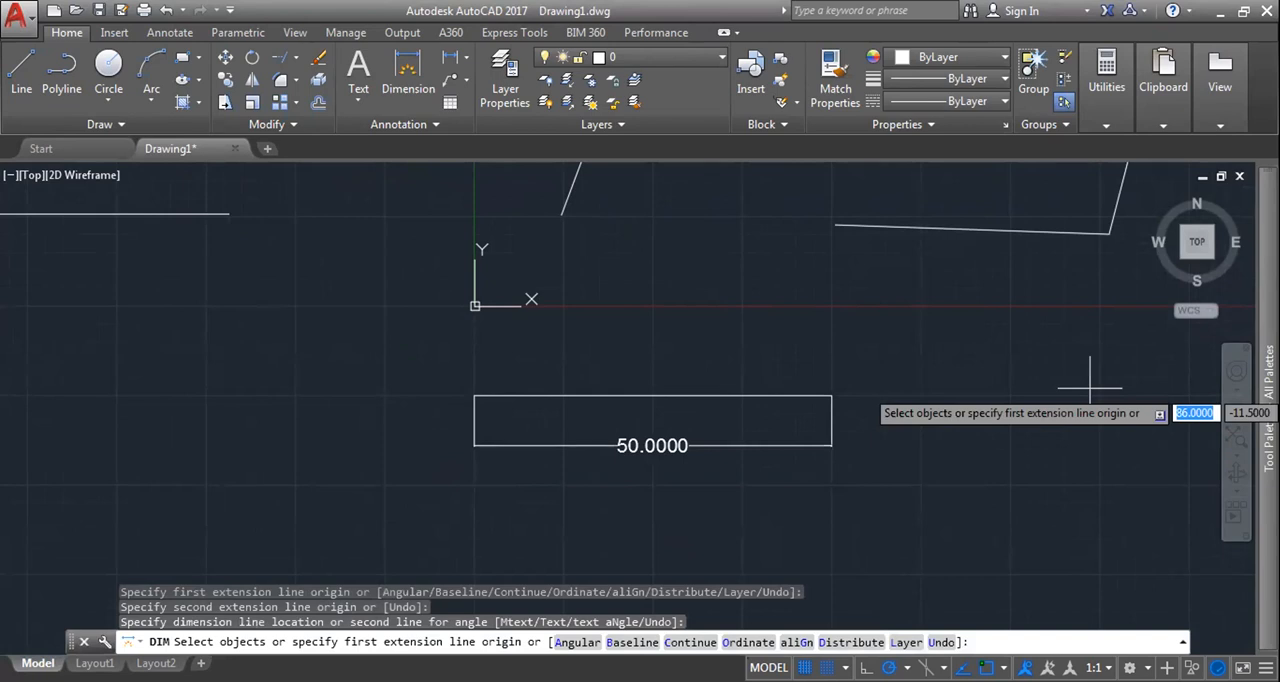
left_click(672, 450)
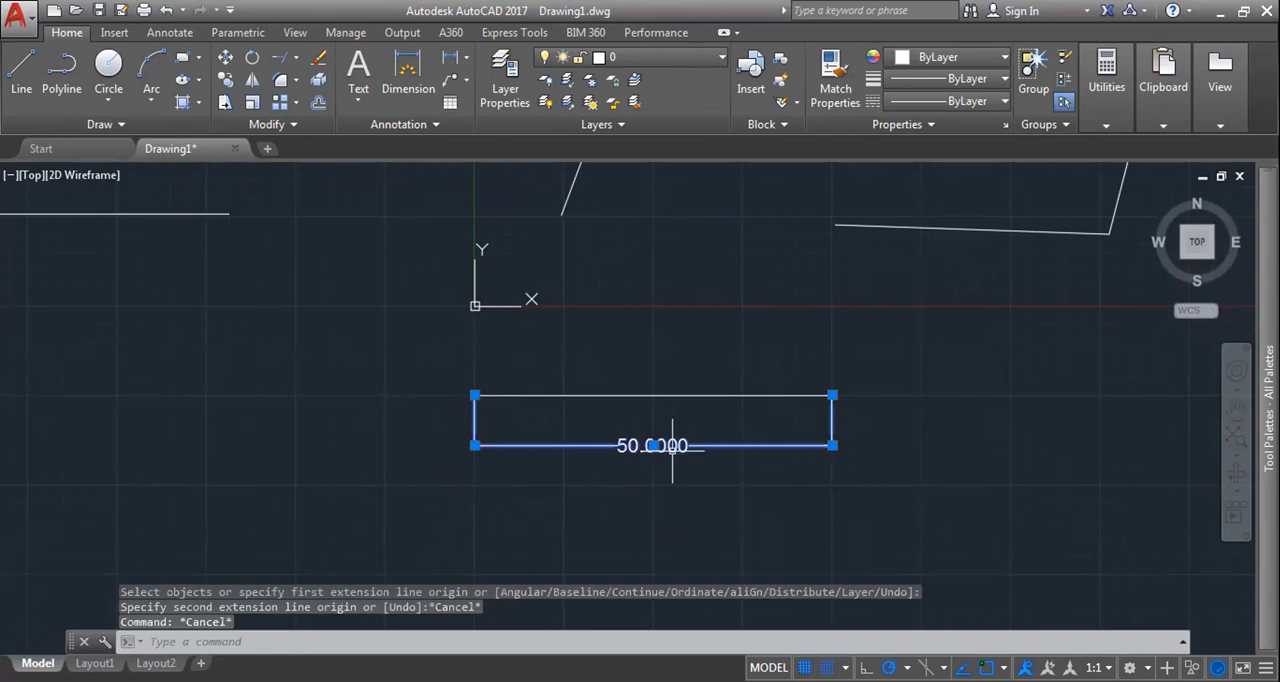
key("Delete")
Step: Shorten the line below the X axis to 50 percent three times in a row with the Lengthen command's Percent option
scroll(672, 450, "down", 5)
scroll(749, 441, "up", 6)
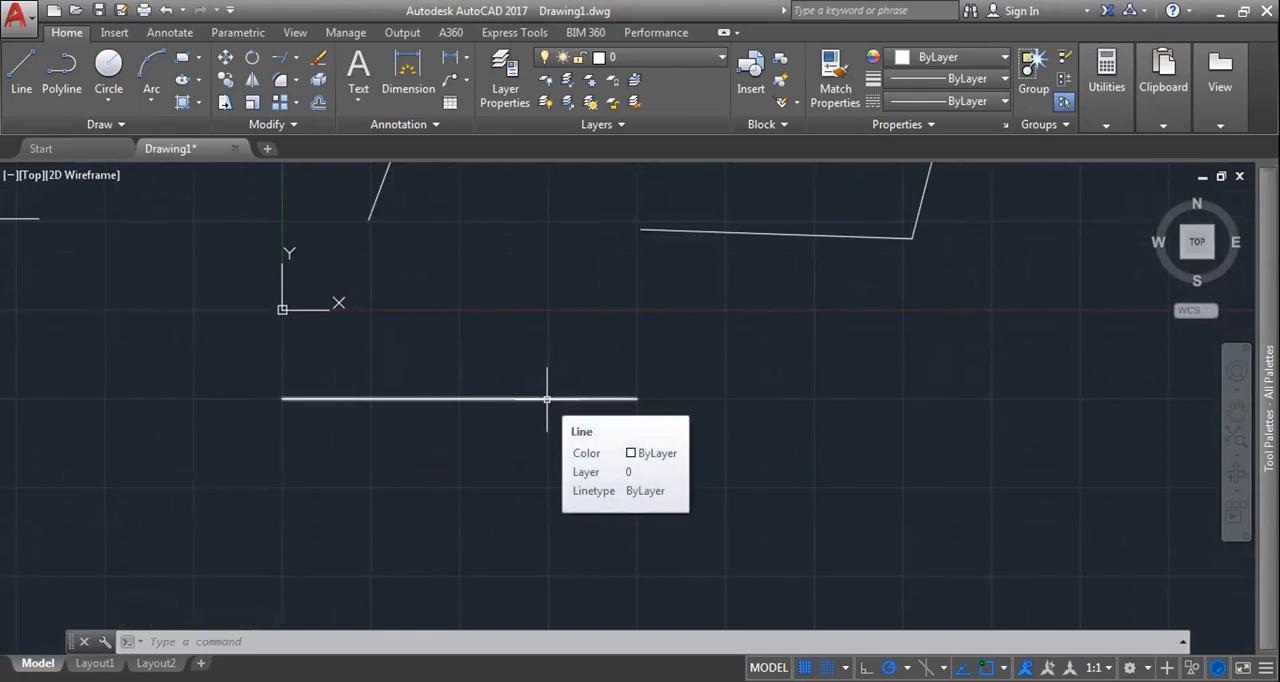
type("LEN")
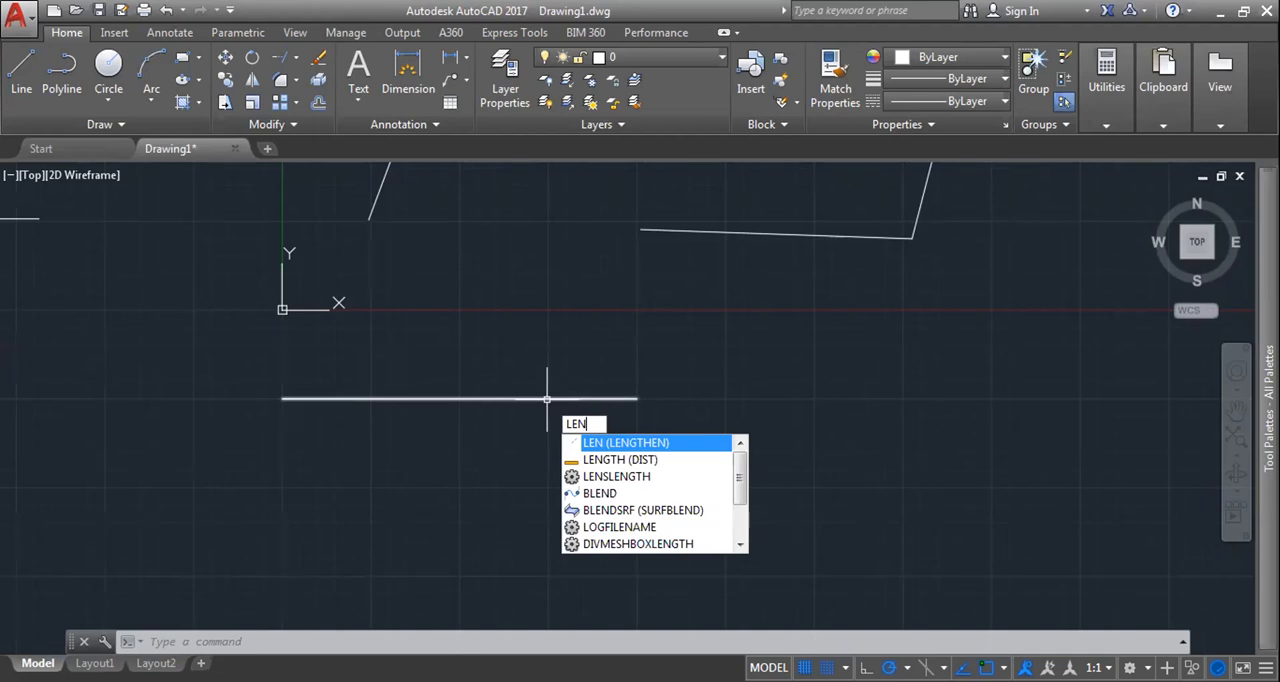
key("Return")
left_click(547, 399)
type("P")
key("Return")
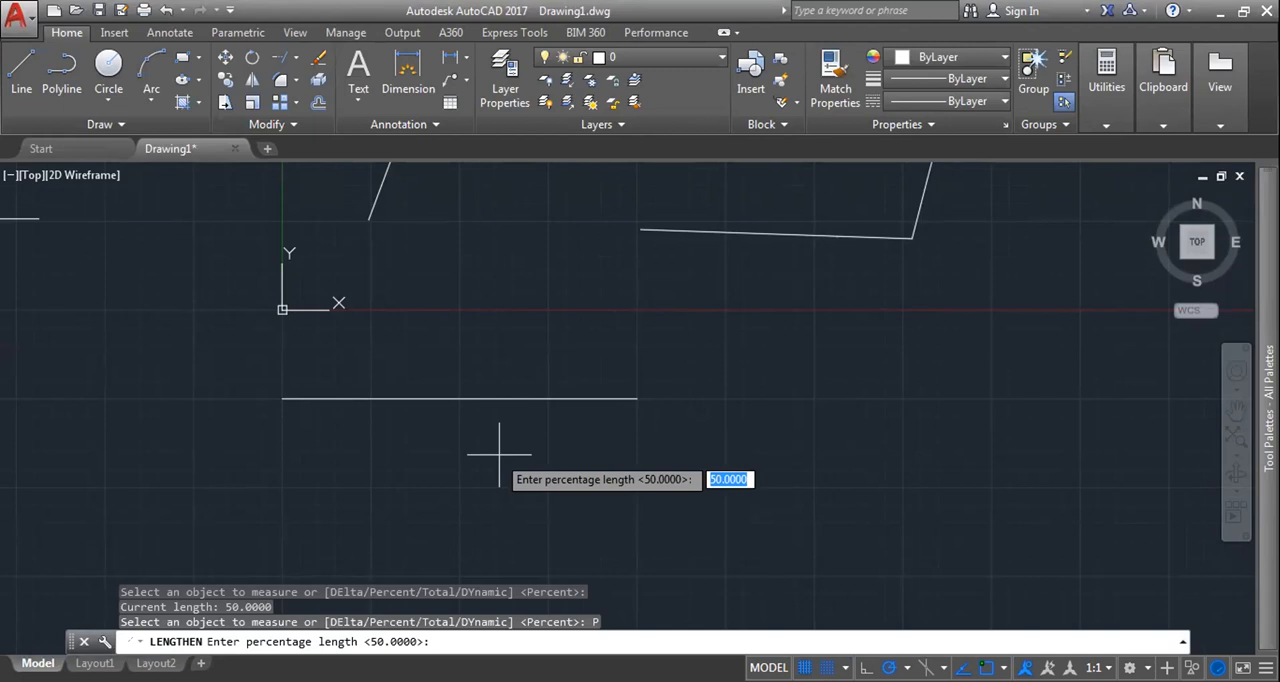
key("Return")
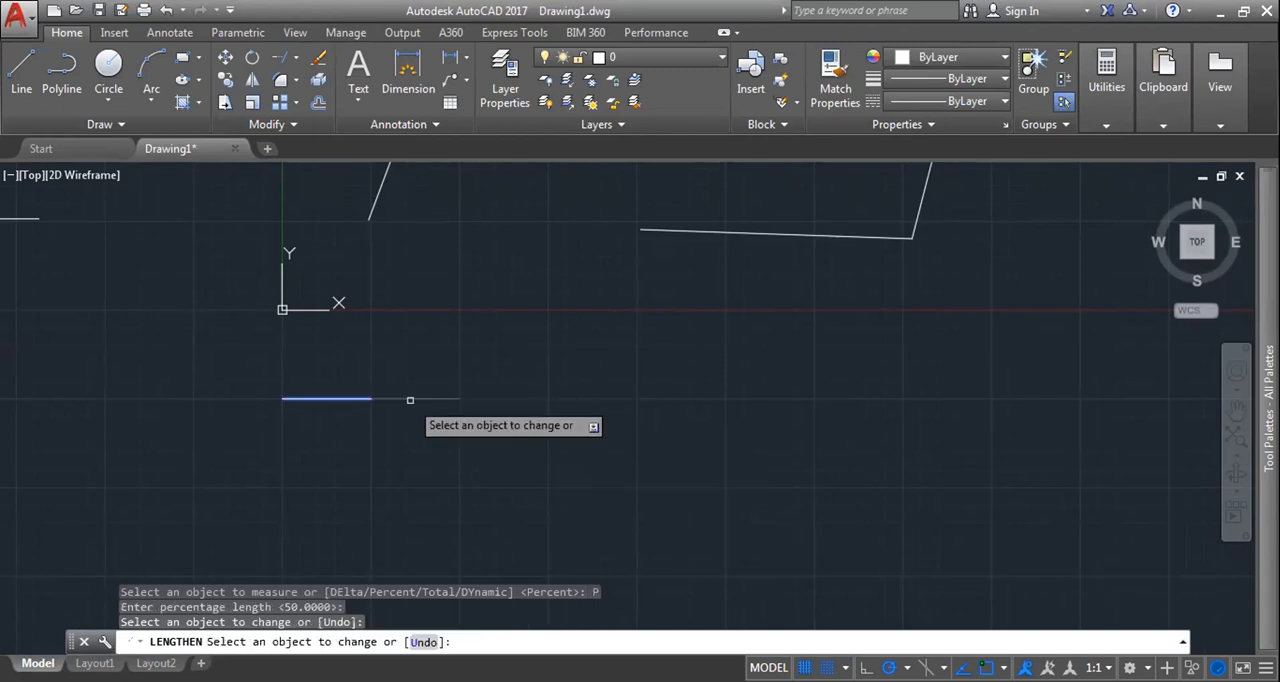
left_click(410, 400)
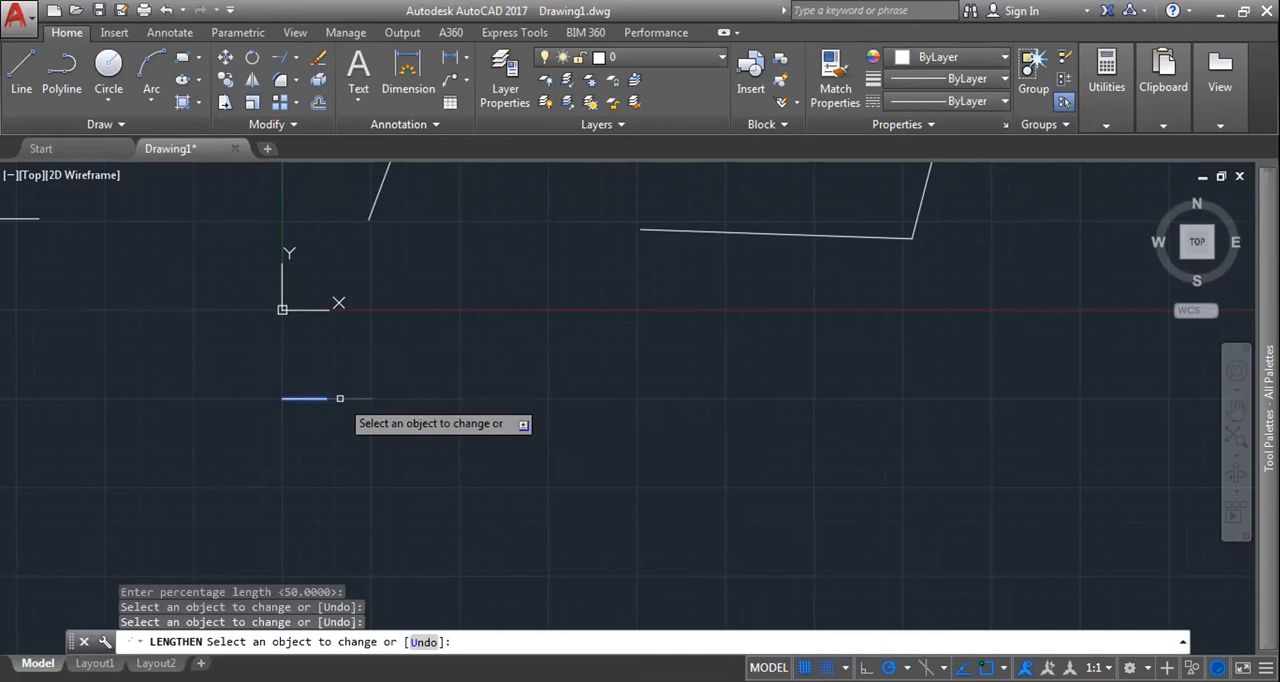
left_click(340, 398)
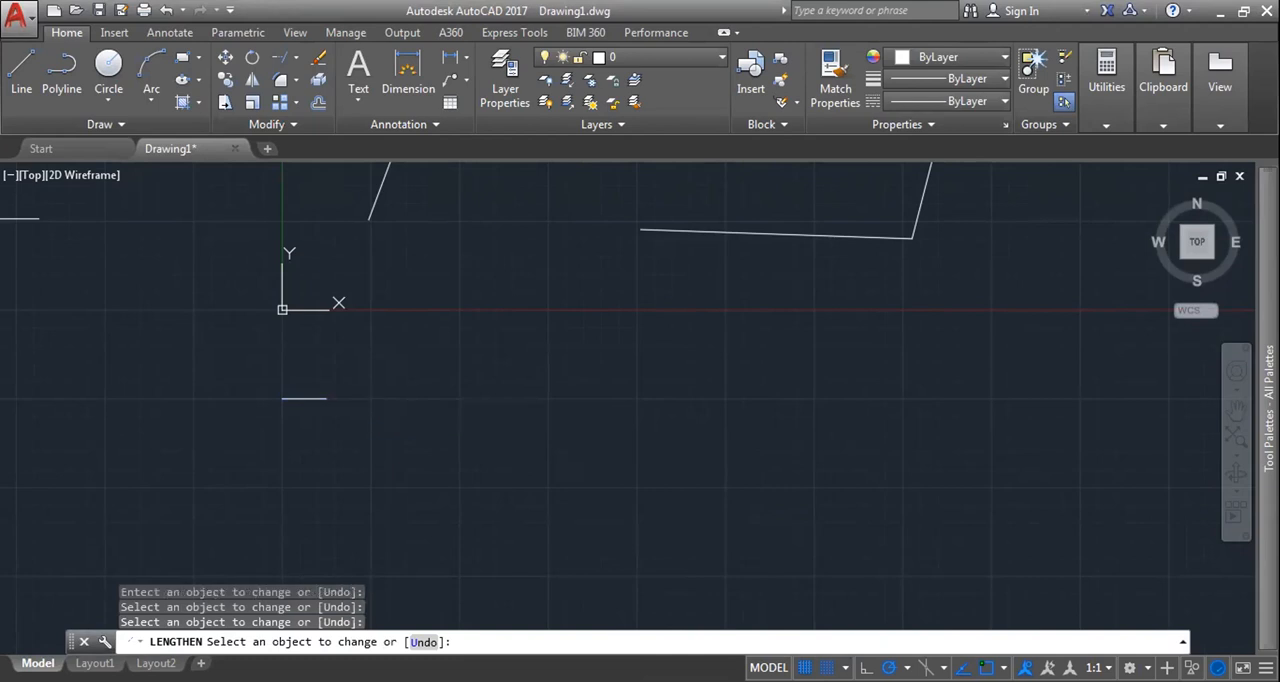
key("Escape")
Step: Add a linear dimension to the shortened line below the X axis
scroll(690, 305, "down", 2)
scroll(408, 348, "up", 8)
middle_click_drag(505, 381, 458, 341)
type("dim")
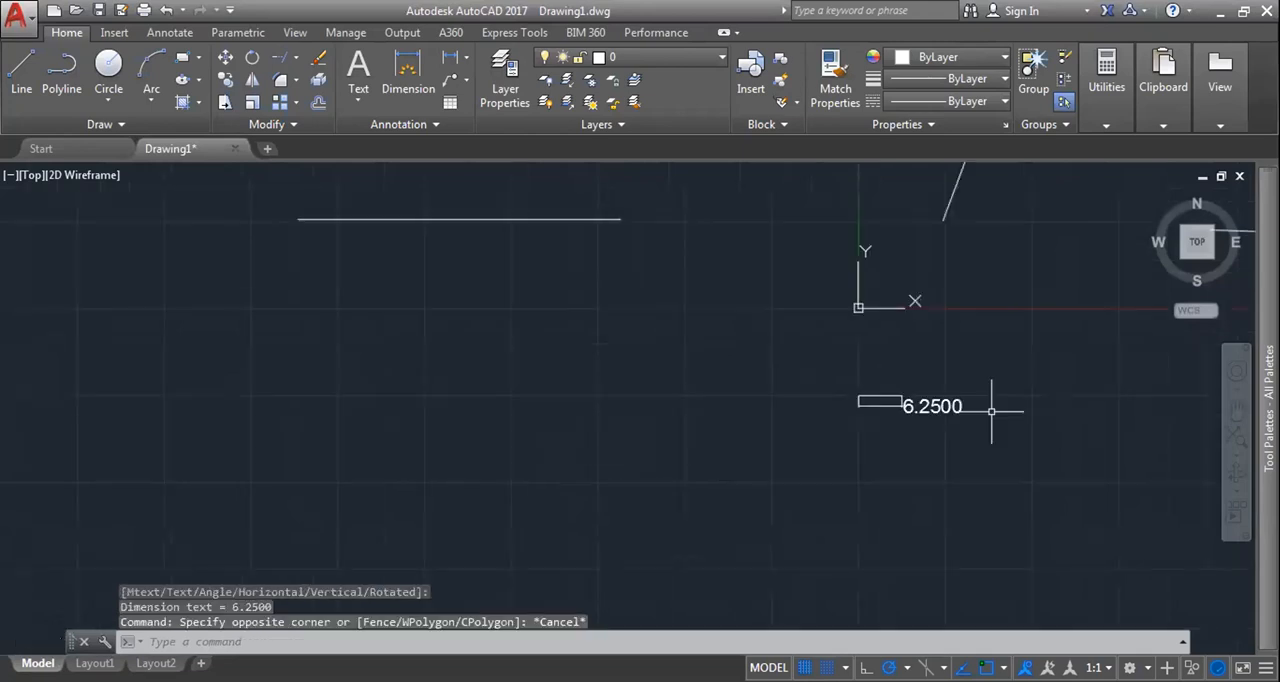
scroll(986, 408, "down", 5)
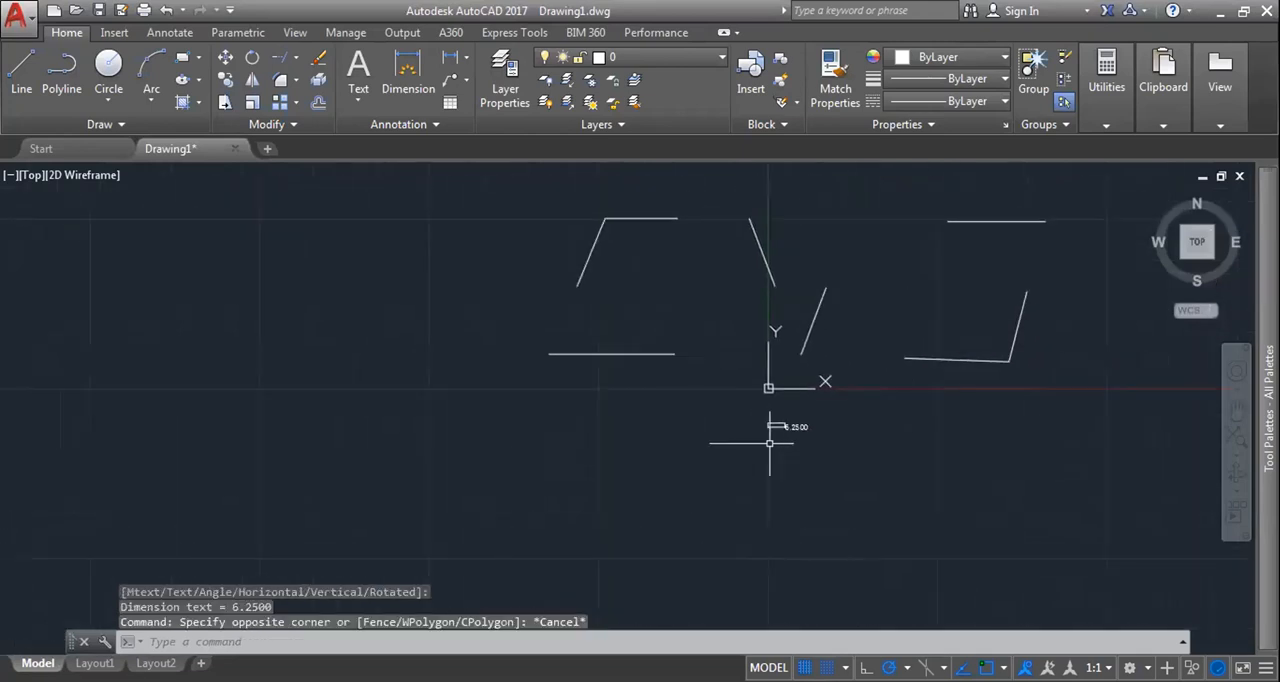
scroll(770, 443, "up", 8)
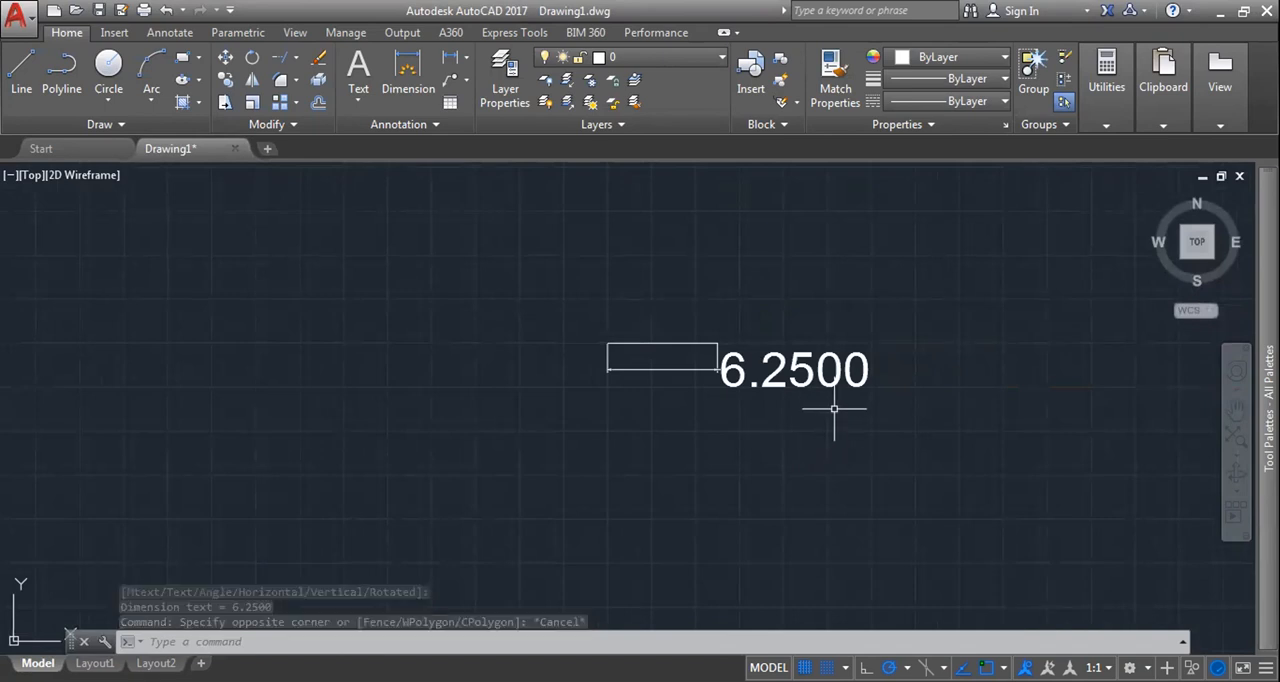
Step: Erase all the lines and the dimension from the drawing
scroll(834, 408, "down", 6)
middle_click_drag(1055, 474, 957, 476)
left_click(957, 476)
left_click(586, 237)
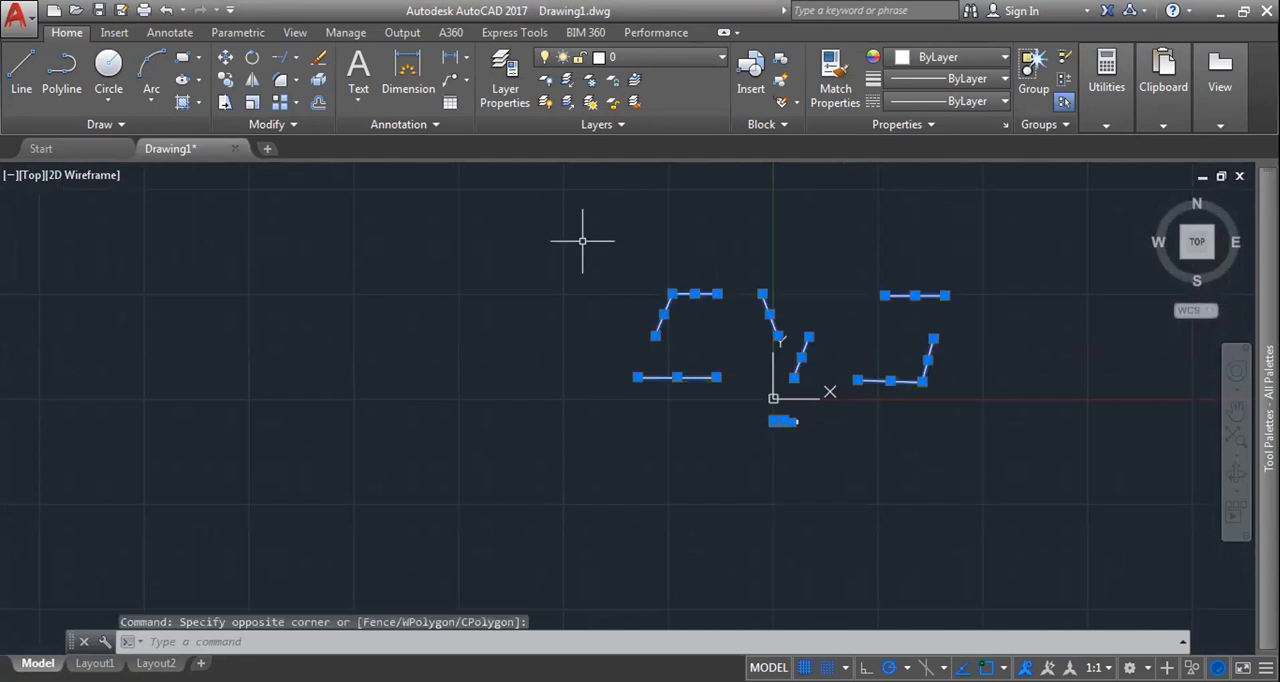
key("Delete")
left_click(436, 124)
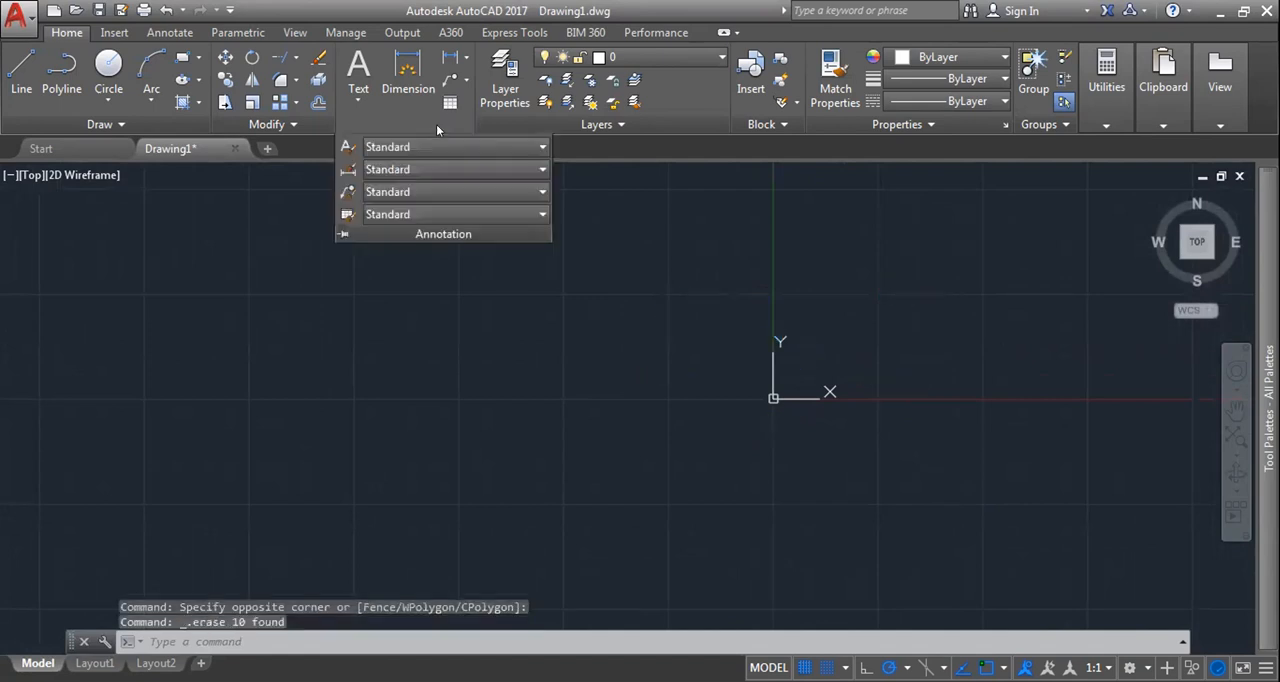
left_click(305, 123)
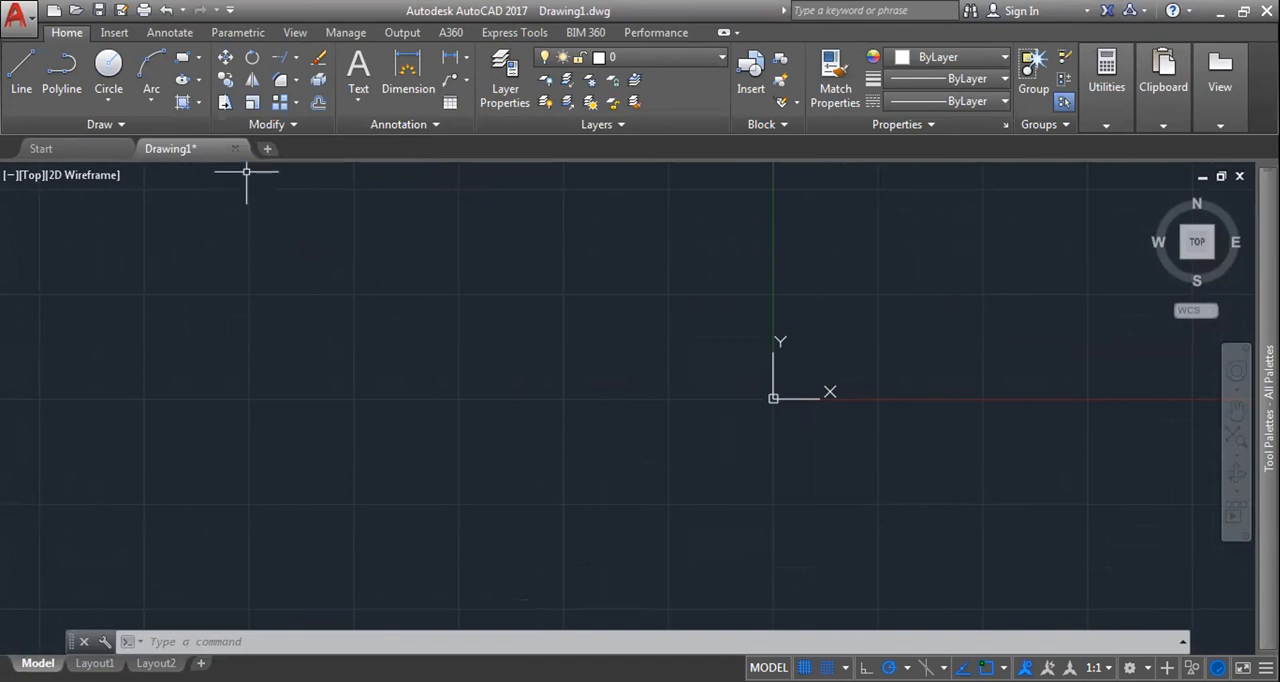
left_click(268, 124)
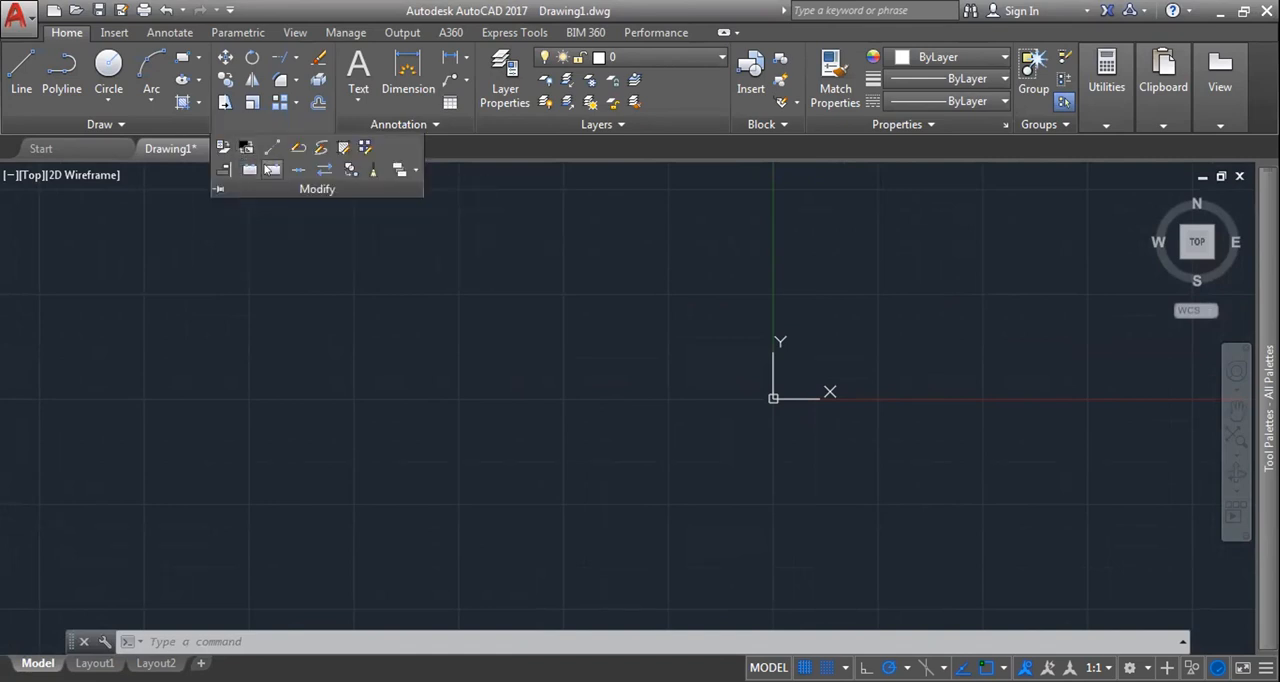
mouse_move(462, 296)
middle_mouse_down()
mouse_move(518, 312)
mouse_move(338, 266)
middle_mouse_up()
scroll(340, 265, "up", 3)
scroll(451, 257, "down", 1)
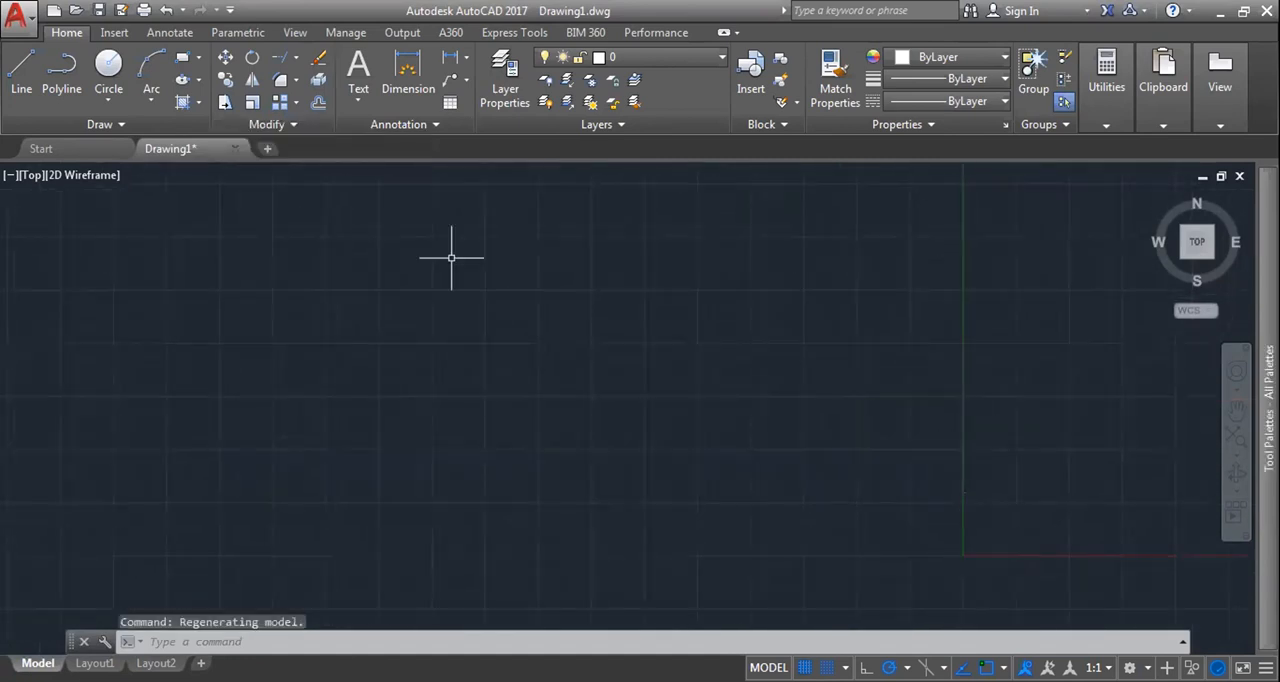
Step: Draw a circle of radius 100 centred on the origin
scroll(368, 205, "down", 5)
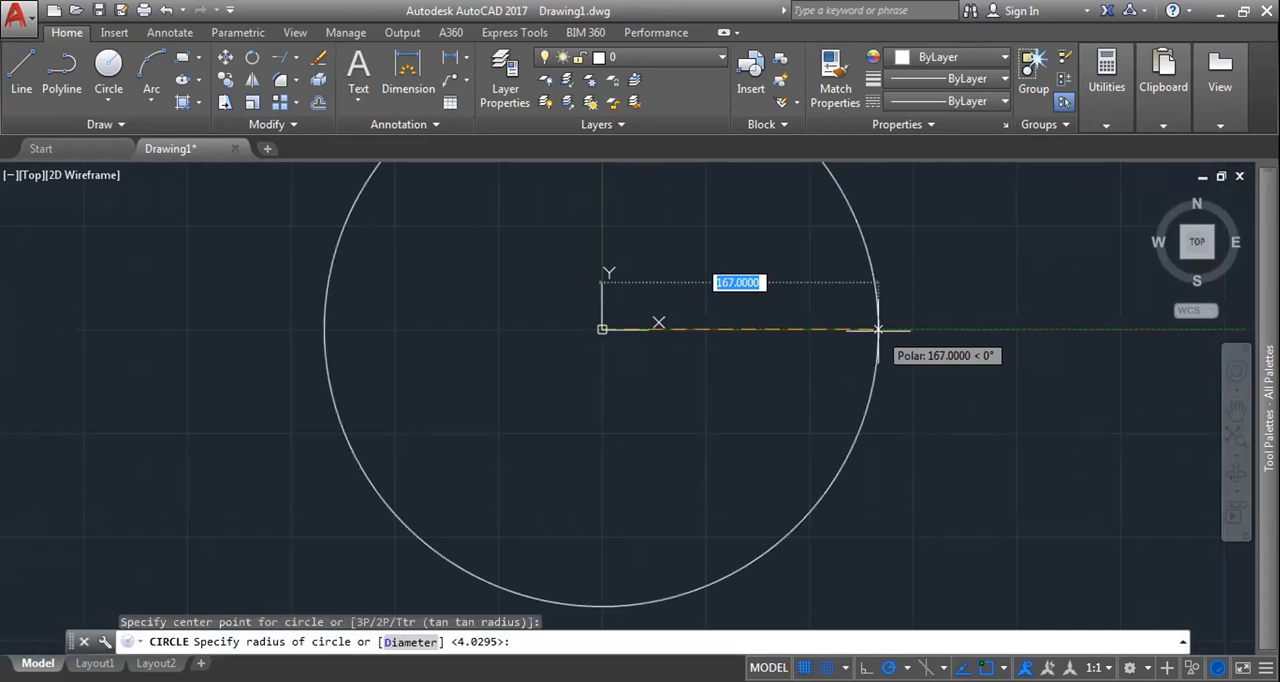
type("100")
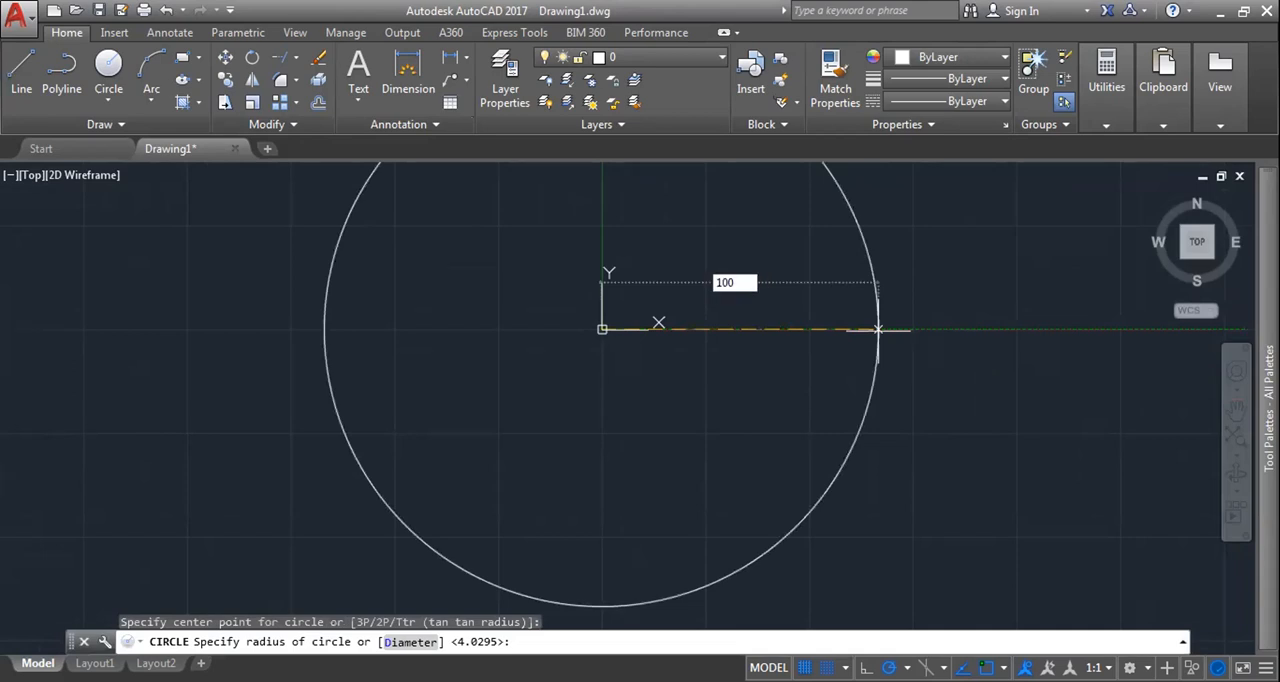
key("Return")
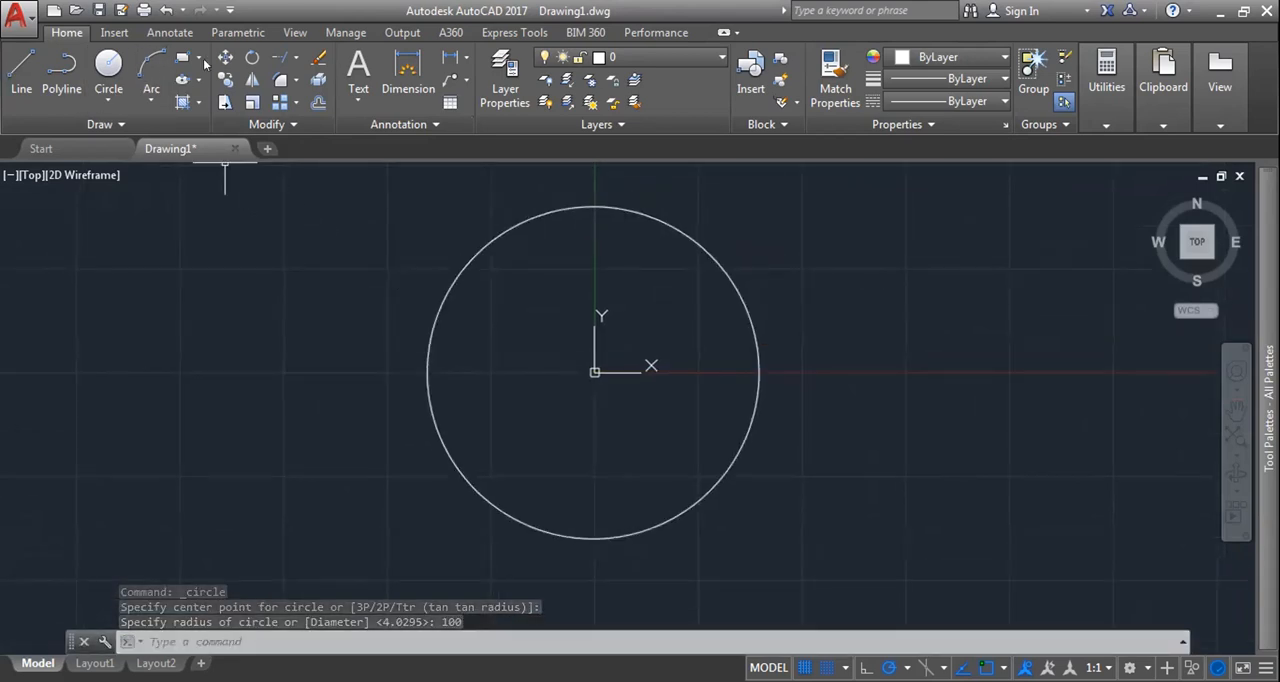
left_click(296, 58)
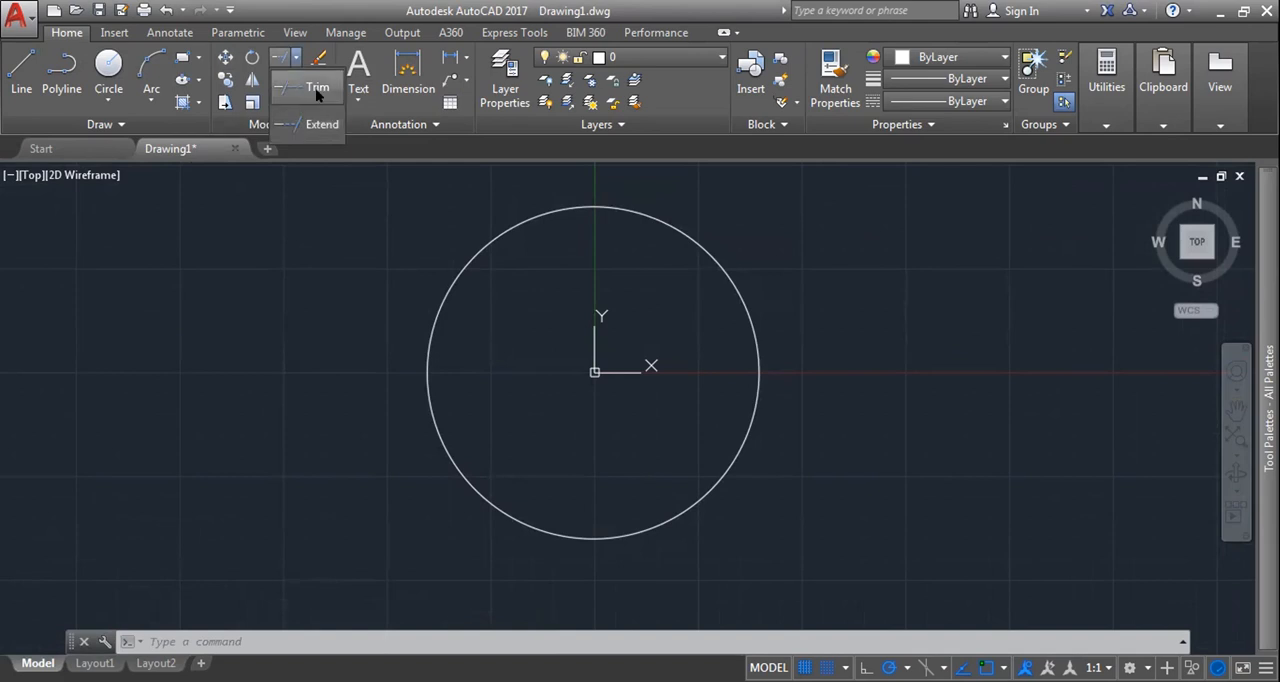
left_click(275, 263)
key("Escape")
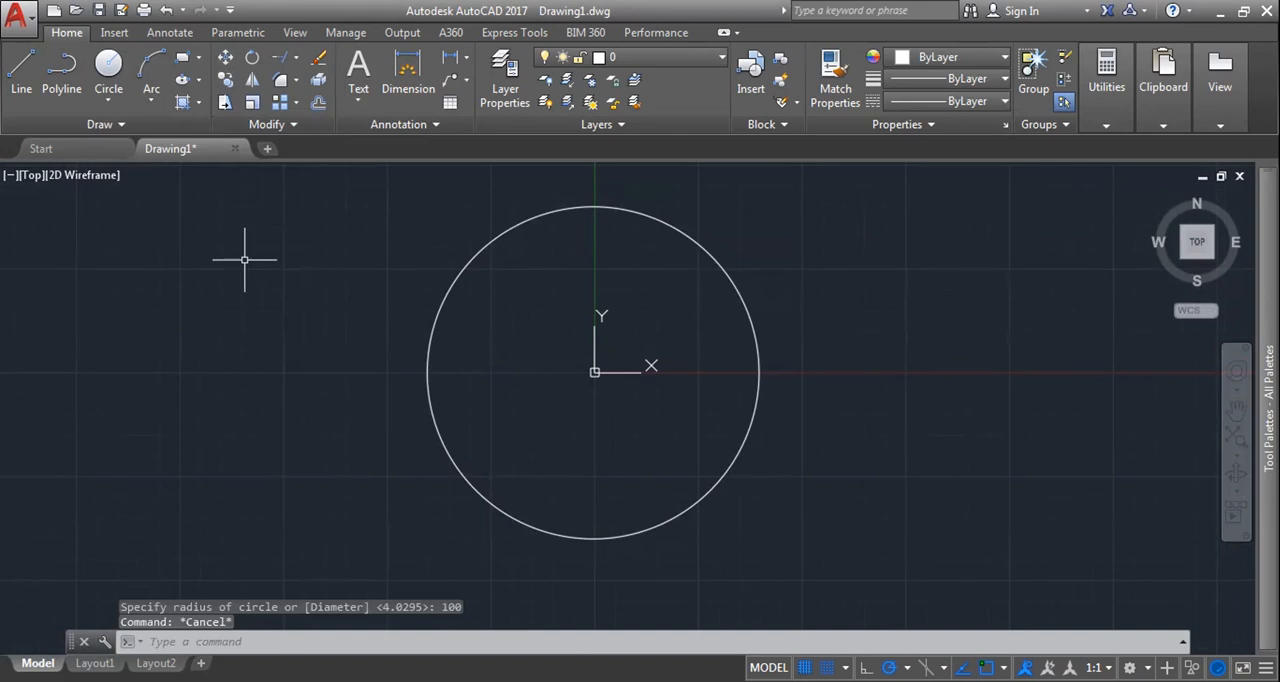
Step: Remove the lower portion of the circle with the Break command, leaving an arc from the X axis over the top to the upper left
type("BR")
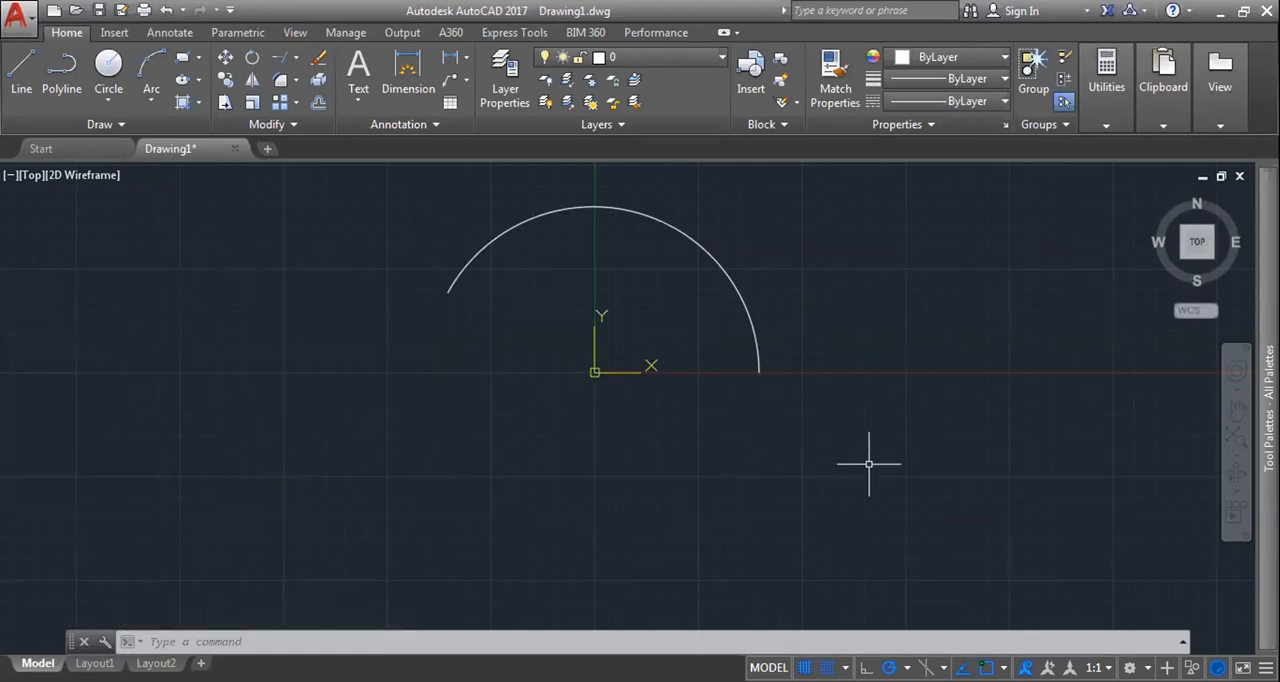
double_click(869, 464)
left_click(292, 126)
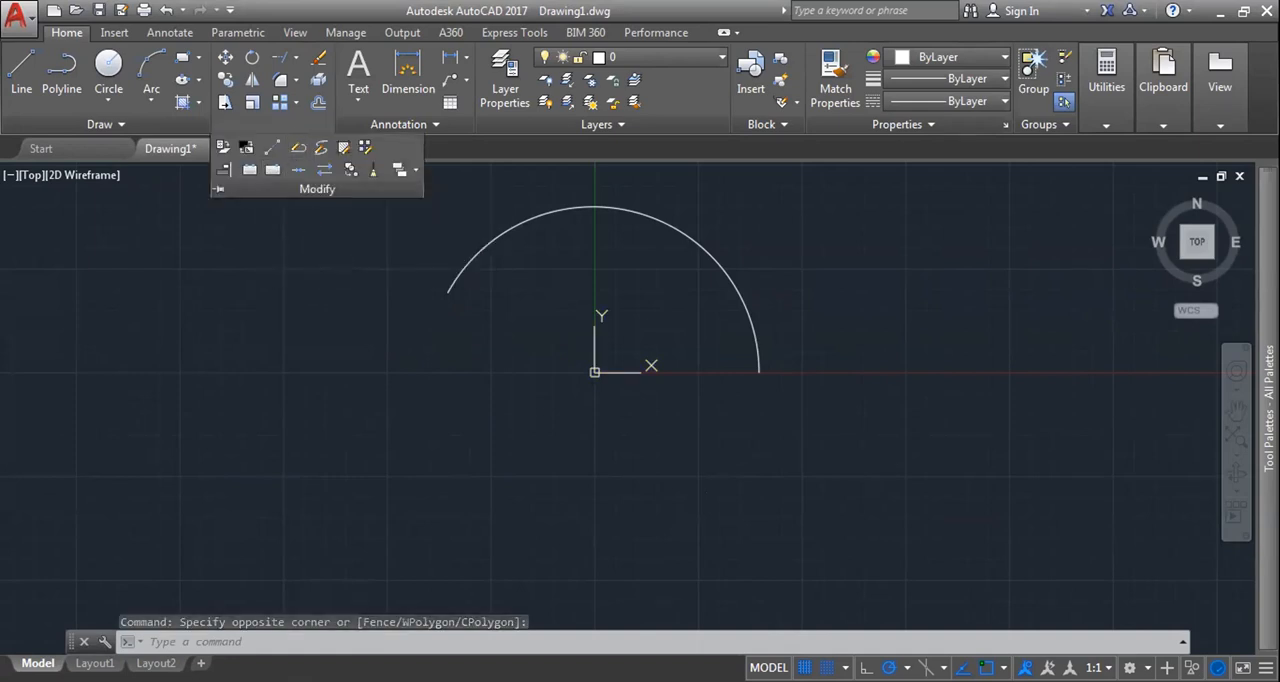
key("Escape")
Step: Select the arc to check that it is a single object, and clear the selection
left_click(594, 206)
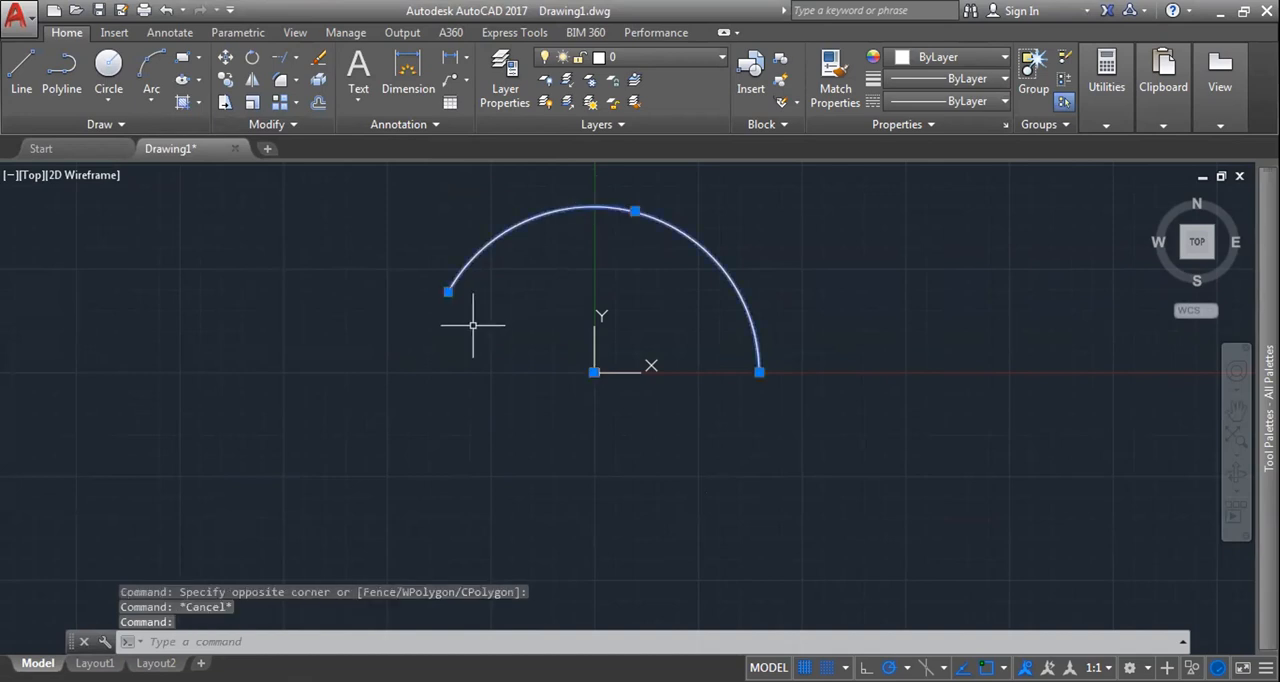
key("Escape")
left_click(522, 220)
key("Escape")
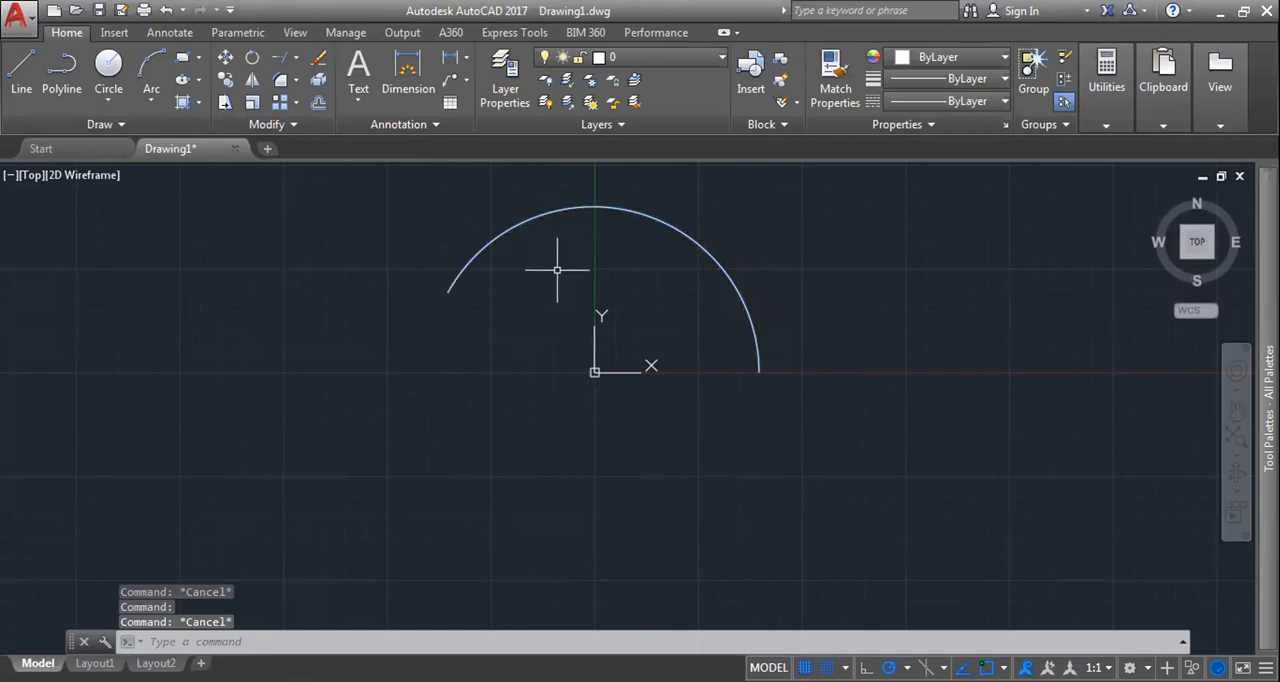
type("BR")
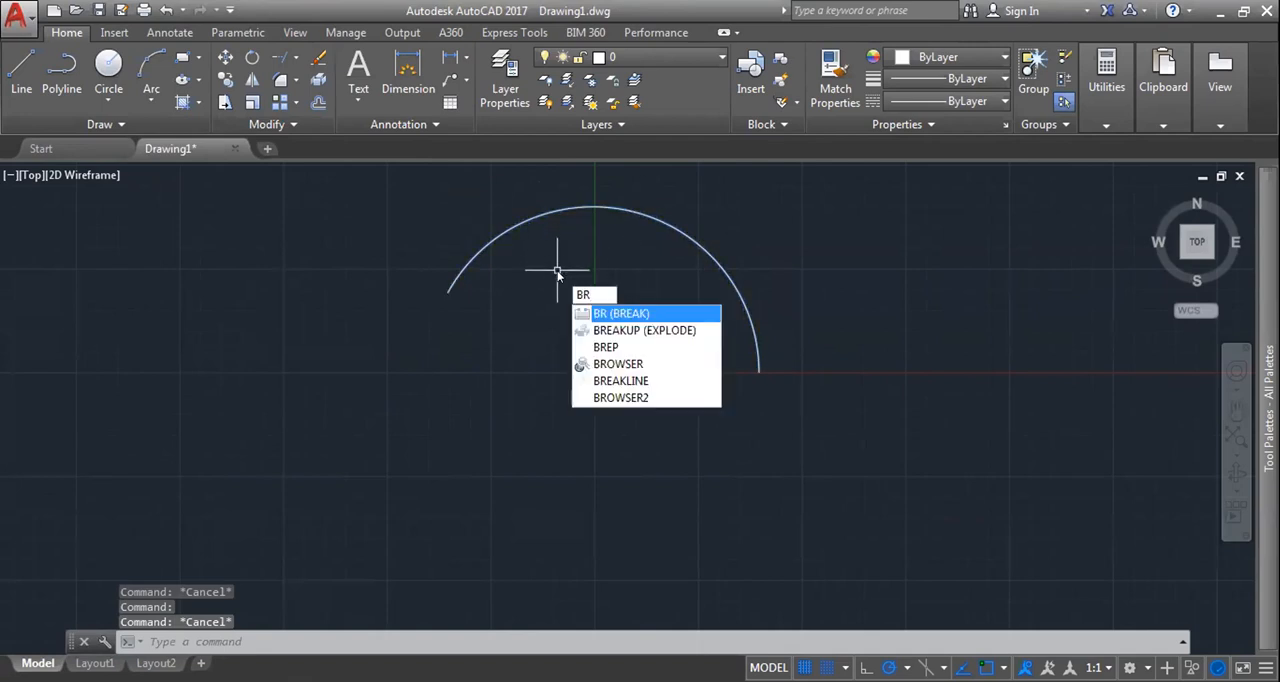
type("EAK")
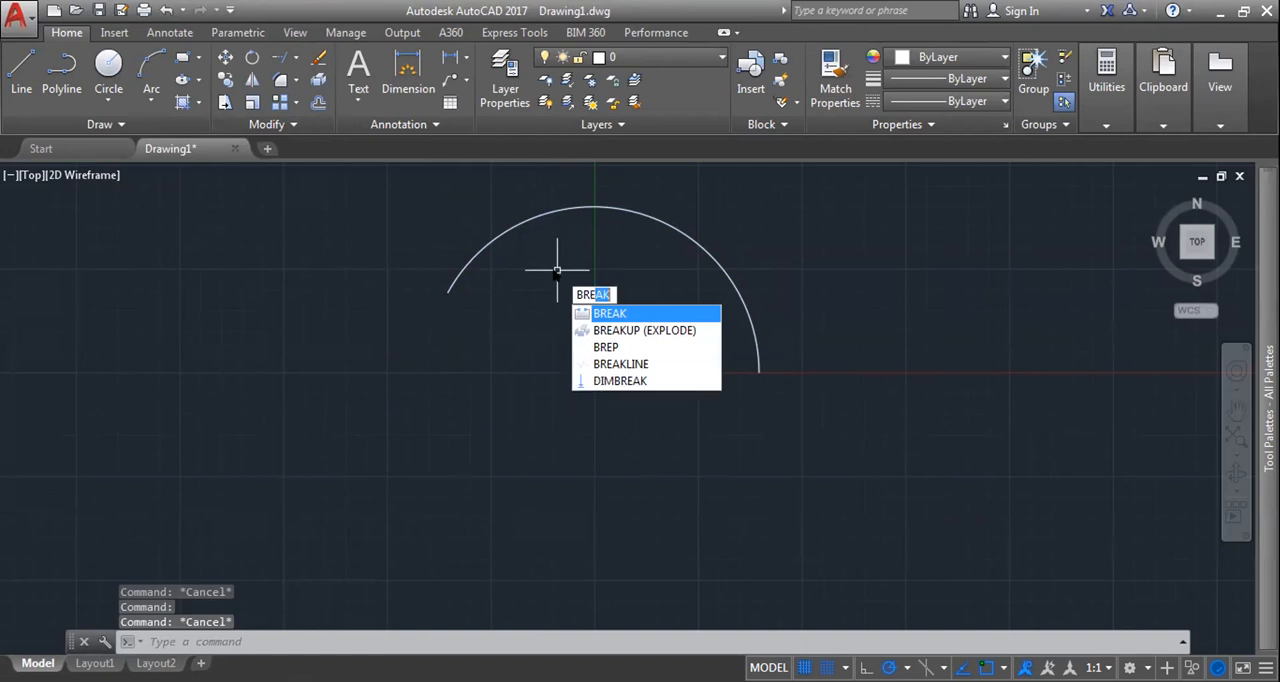
key("Escape")
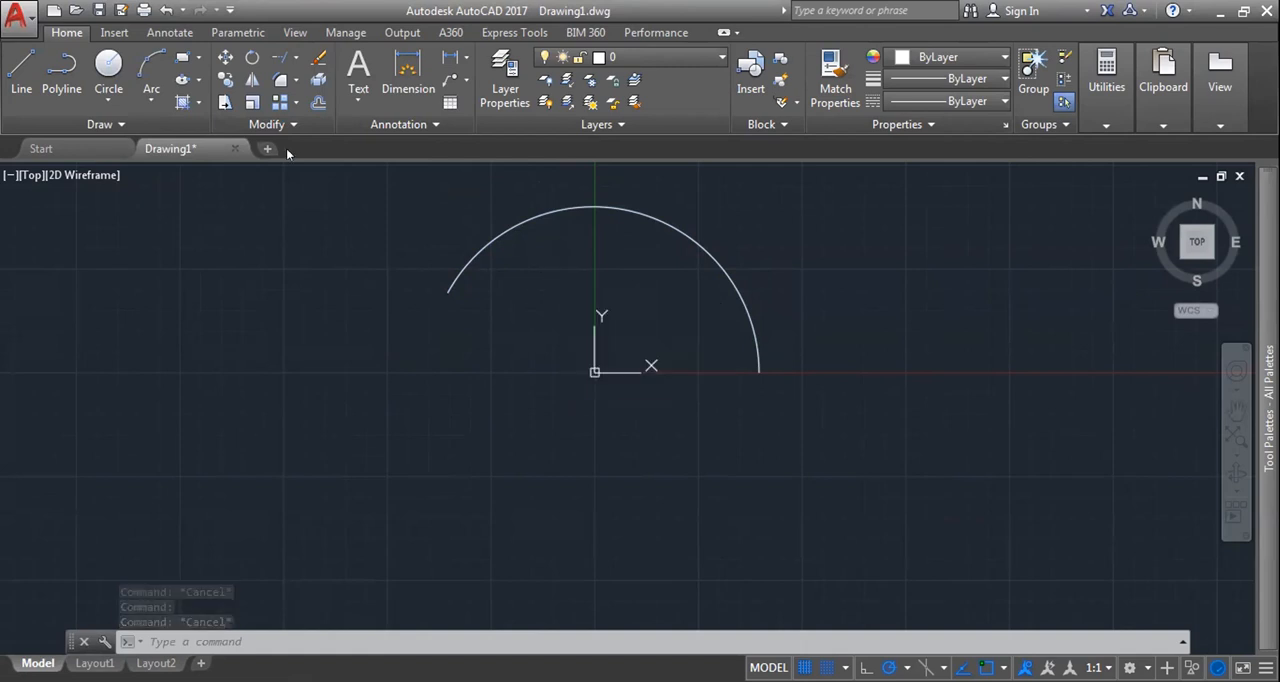
Step: Split the arc in two at its midpoint with the Break at Point command
left_click(293, 124)
left_click(274, 171)
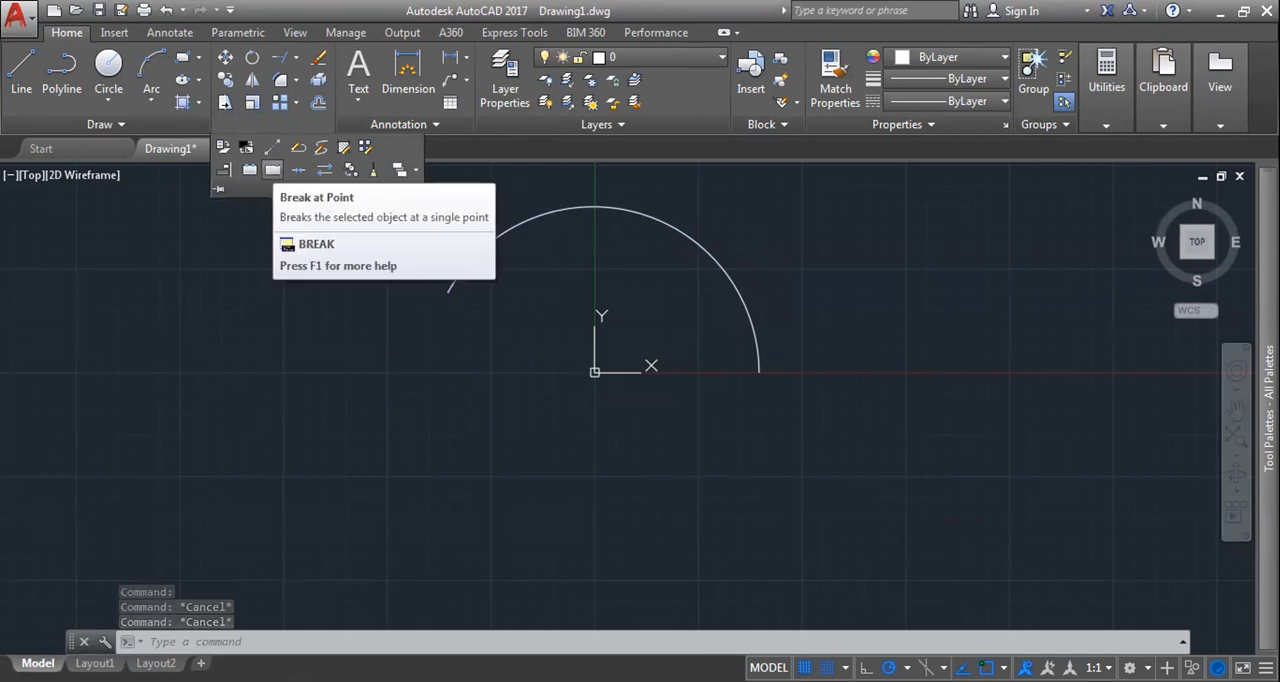
left_click(273, 170)
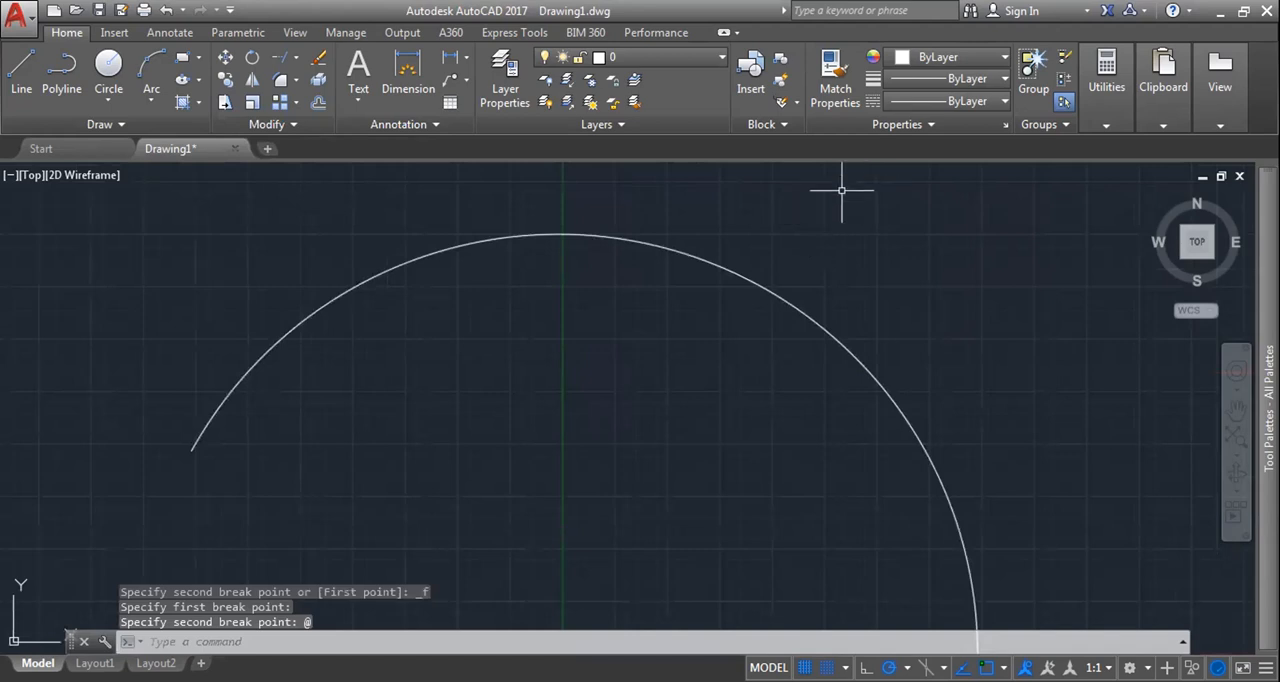
Step: Select the pieces on both sides of the arc's break point to check that they are separate objects, and clear the selection
scroll(890, 325, "down", 5)
key("Escape")
left_click(893, 322)
scroll(905, 322, "up", 4)
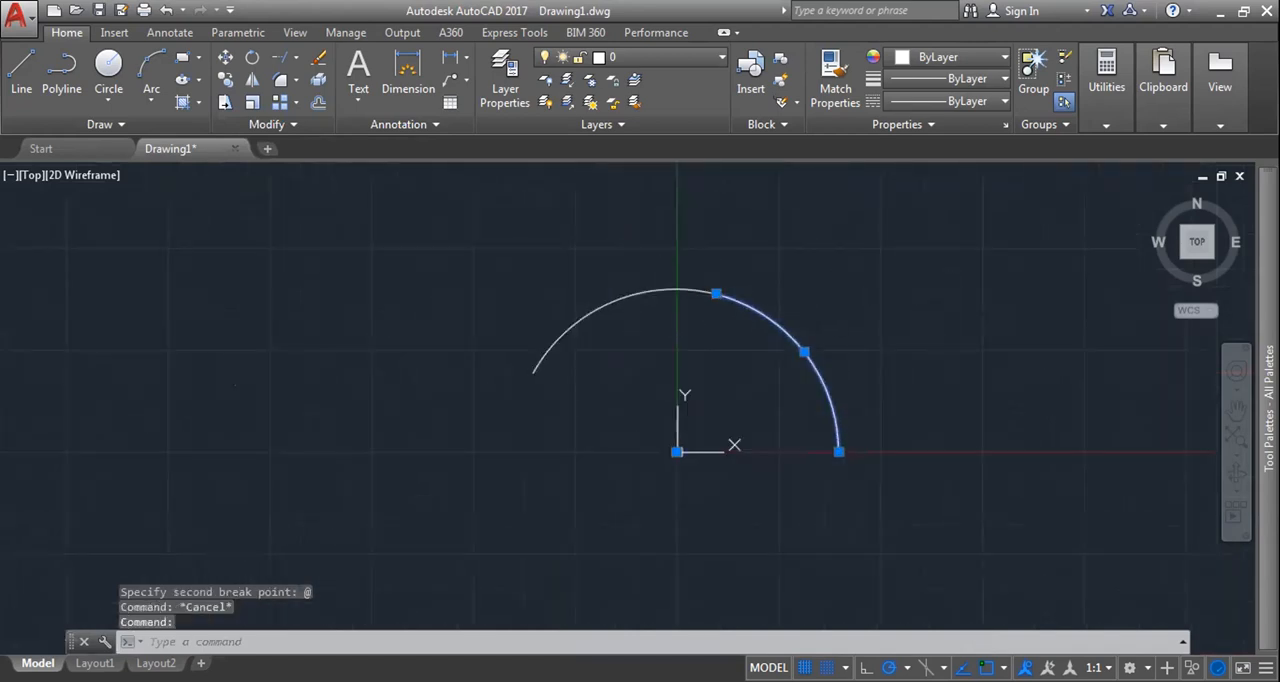
left_click(659, 292)
key("Escape")
left_click(766, 322)
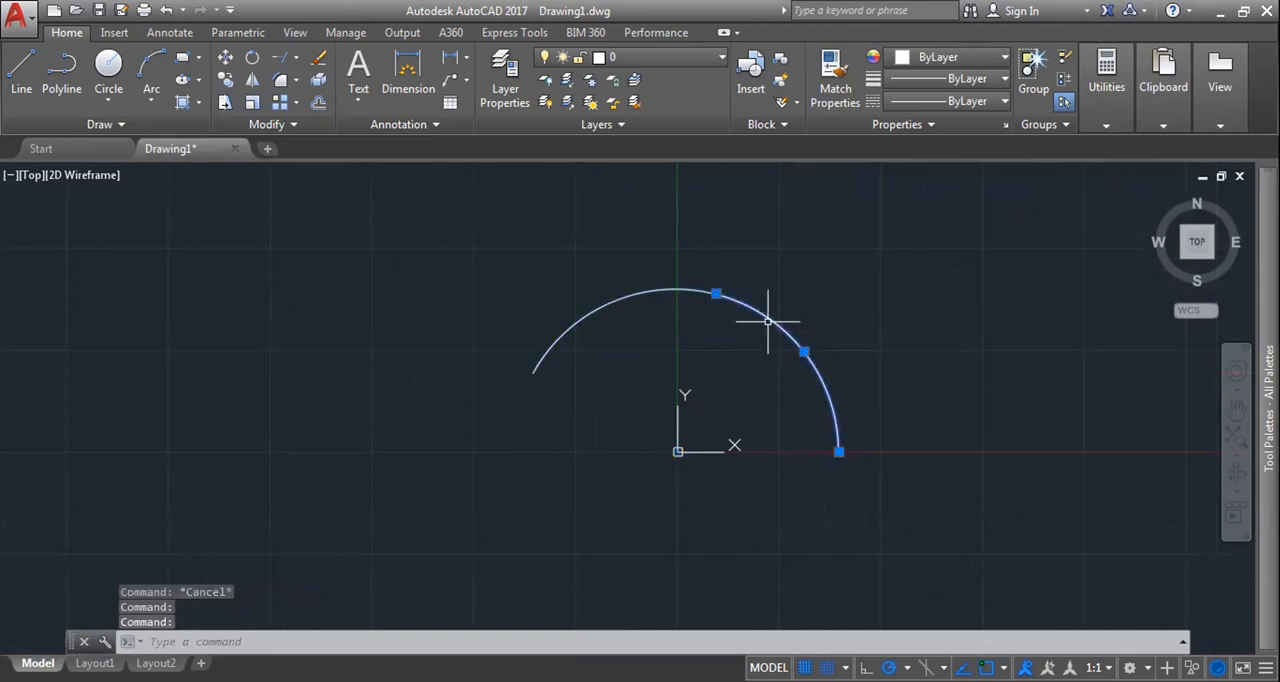
left_click(612, 298)
key("Escape")
middle_click_drag(931, 371, 746, 338)
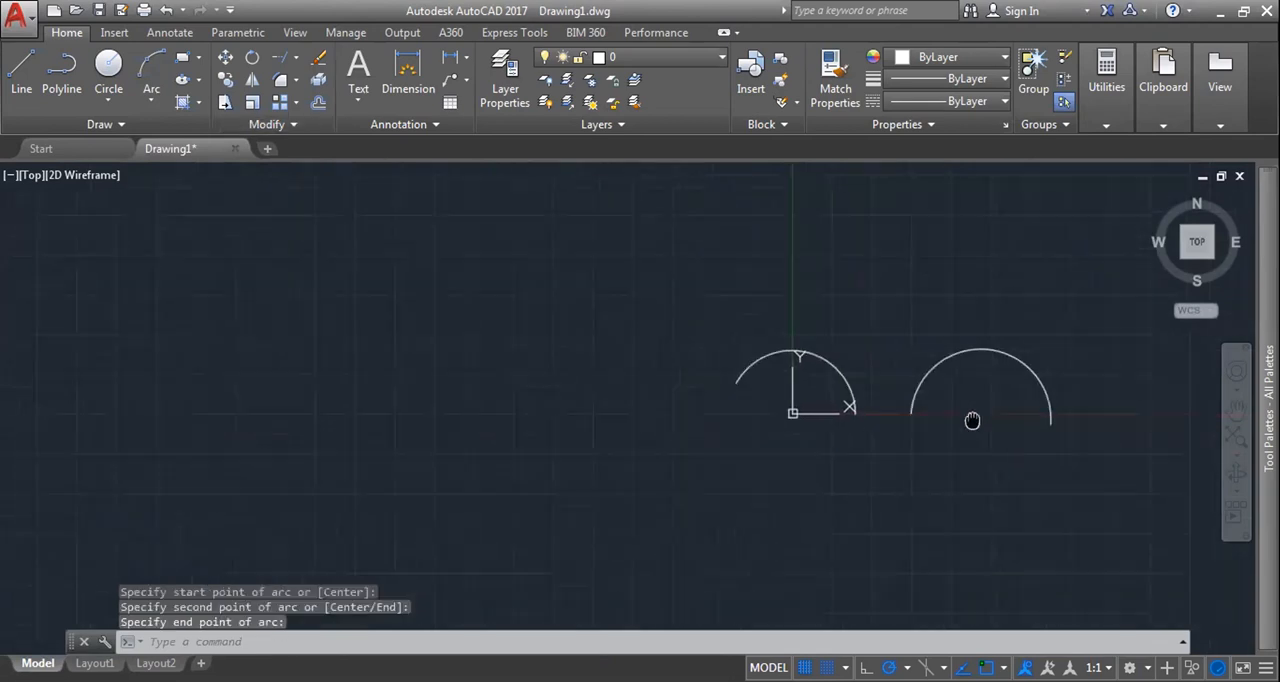
Step: Draw a three-point semicircular arc to the right of the split arc
middle_click_drag(1003, 420, 966, 420)
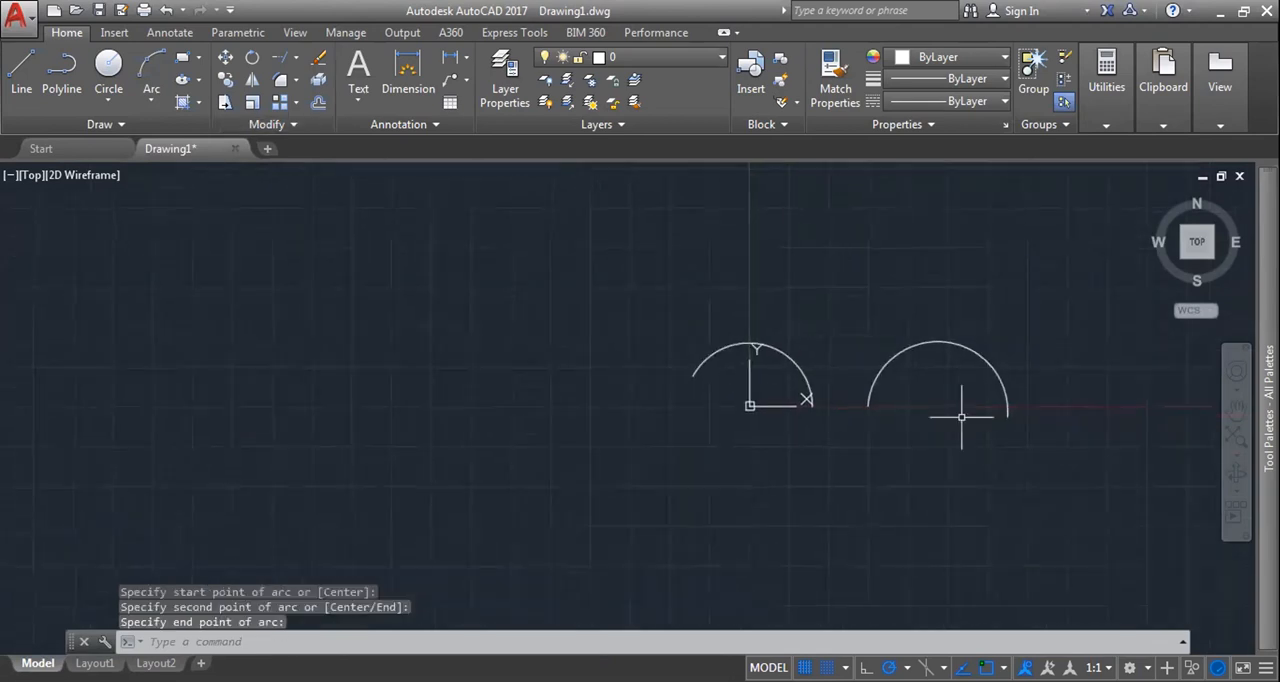
key("Escape")
left_click(280, 124)
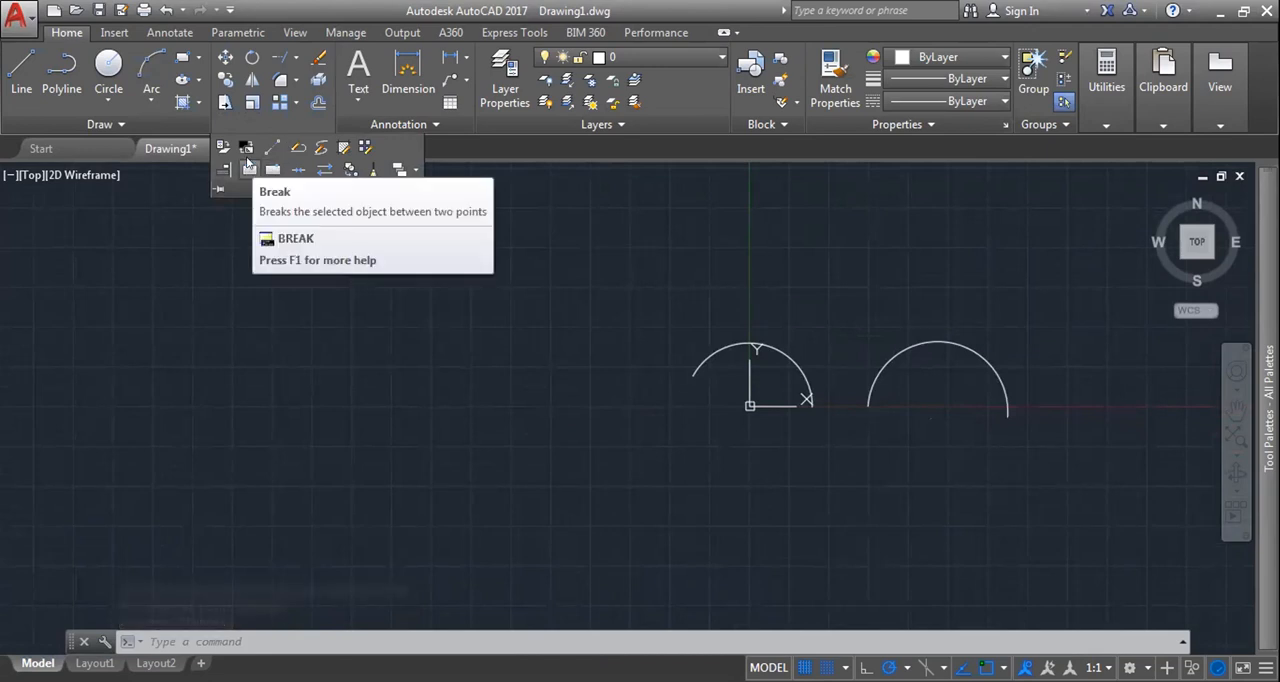
left_click(249, 169)
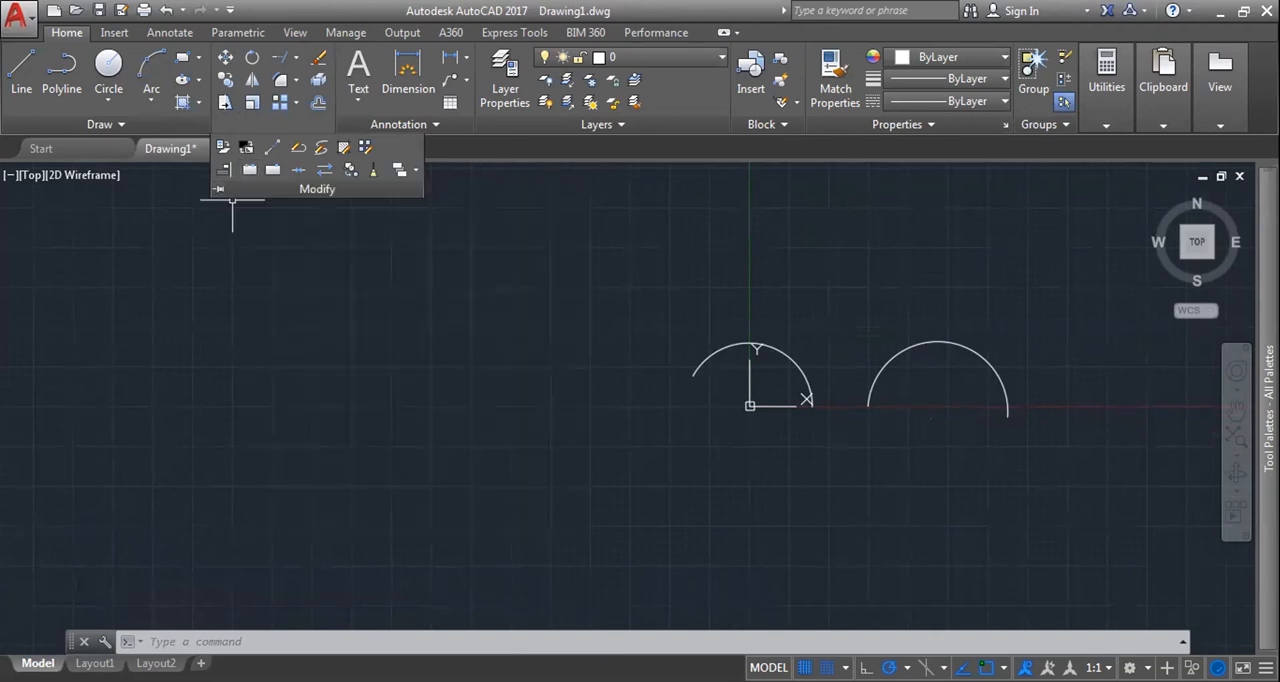
Step: Erase all the arcs in the drawing
middle_click_drag(315, 269, 270, 231)
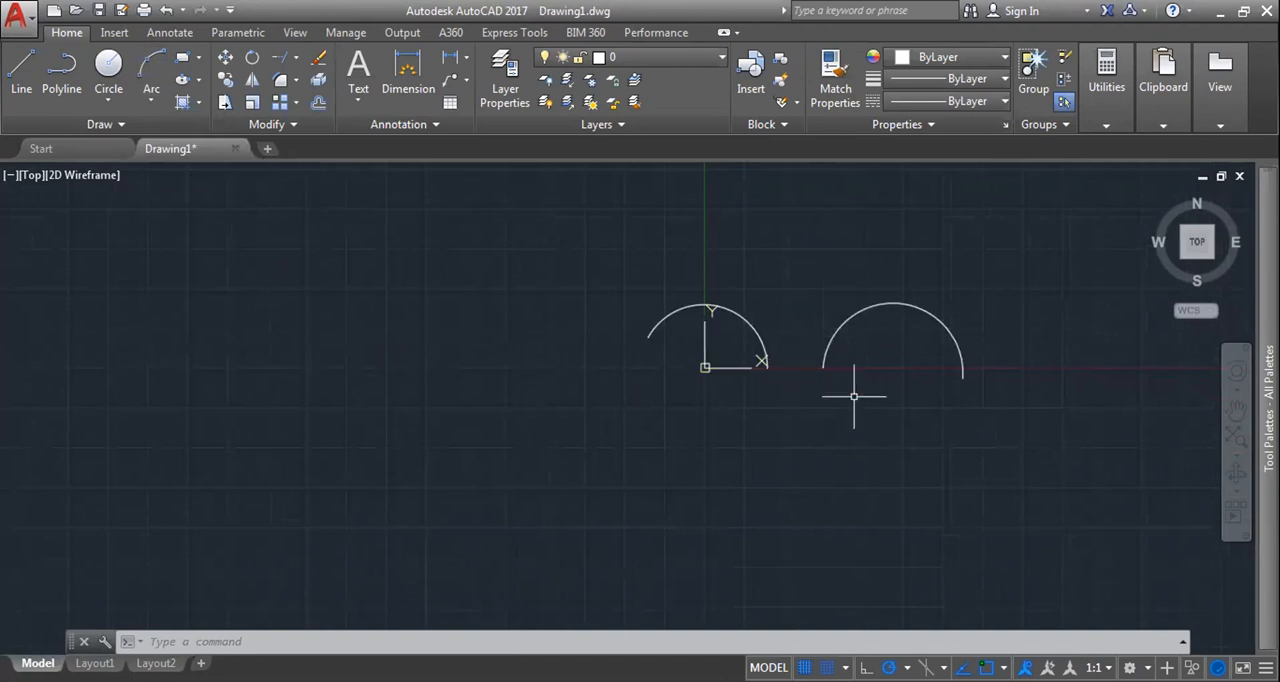
left_click_drag(854, 396, 640, 330)
key("Delete")
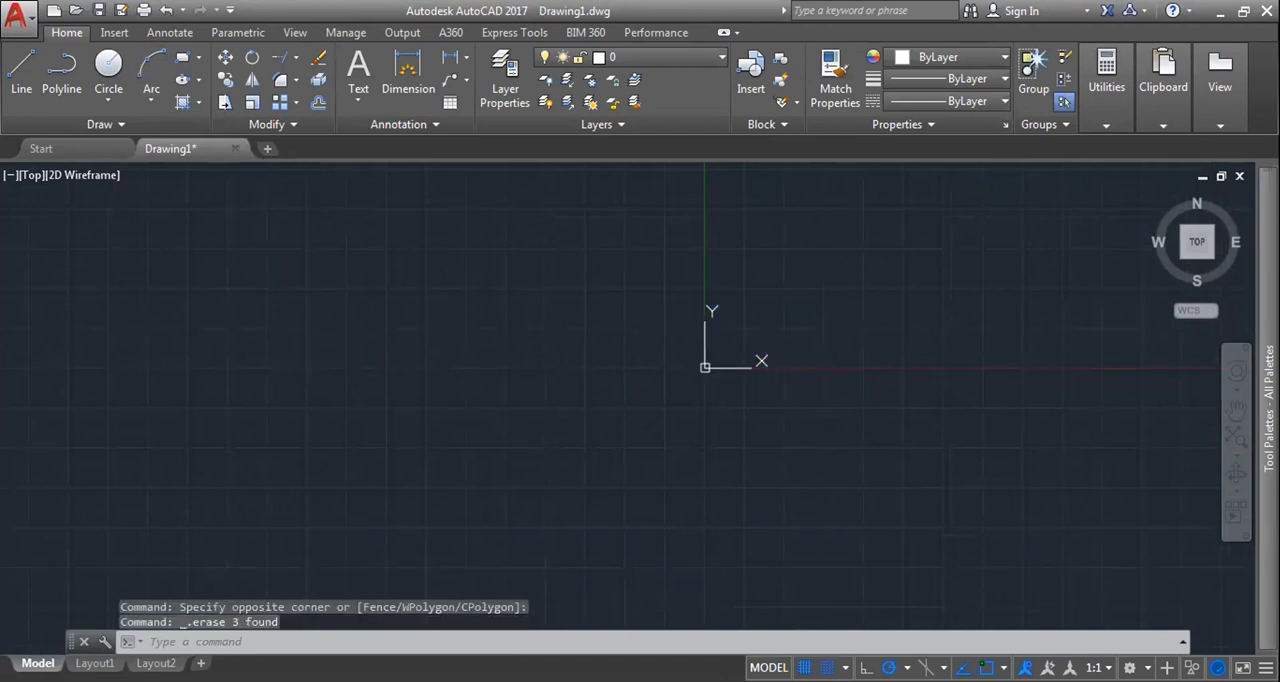
Step: Draw a circle of radius 100 centred on the origin
left_click(108, 66)
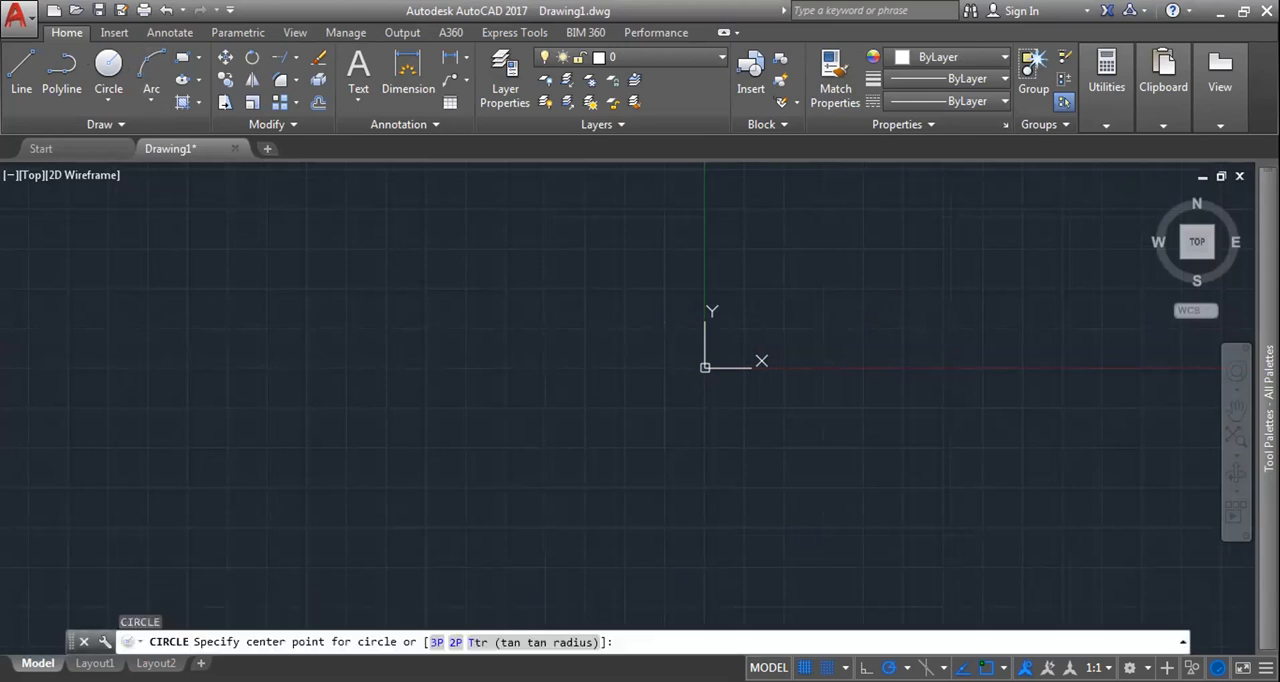
key("Return")
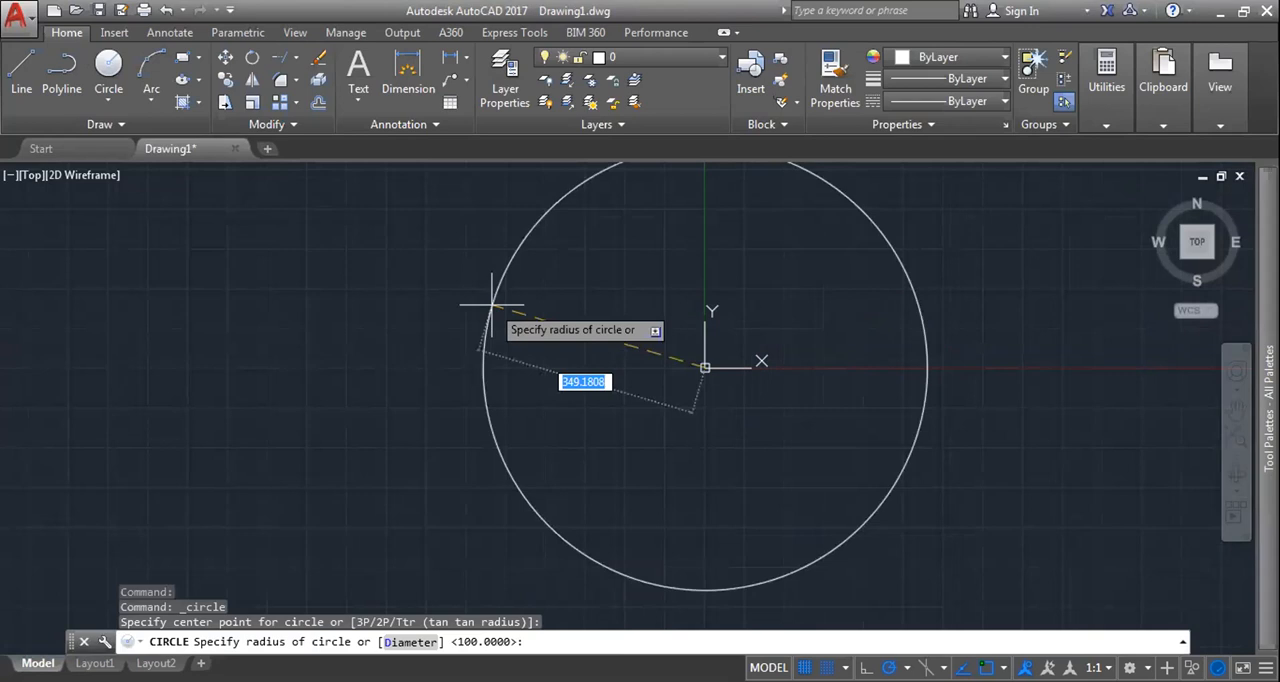
type("100")
key("Return")
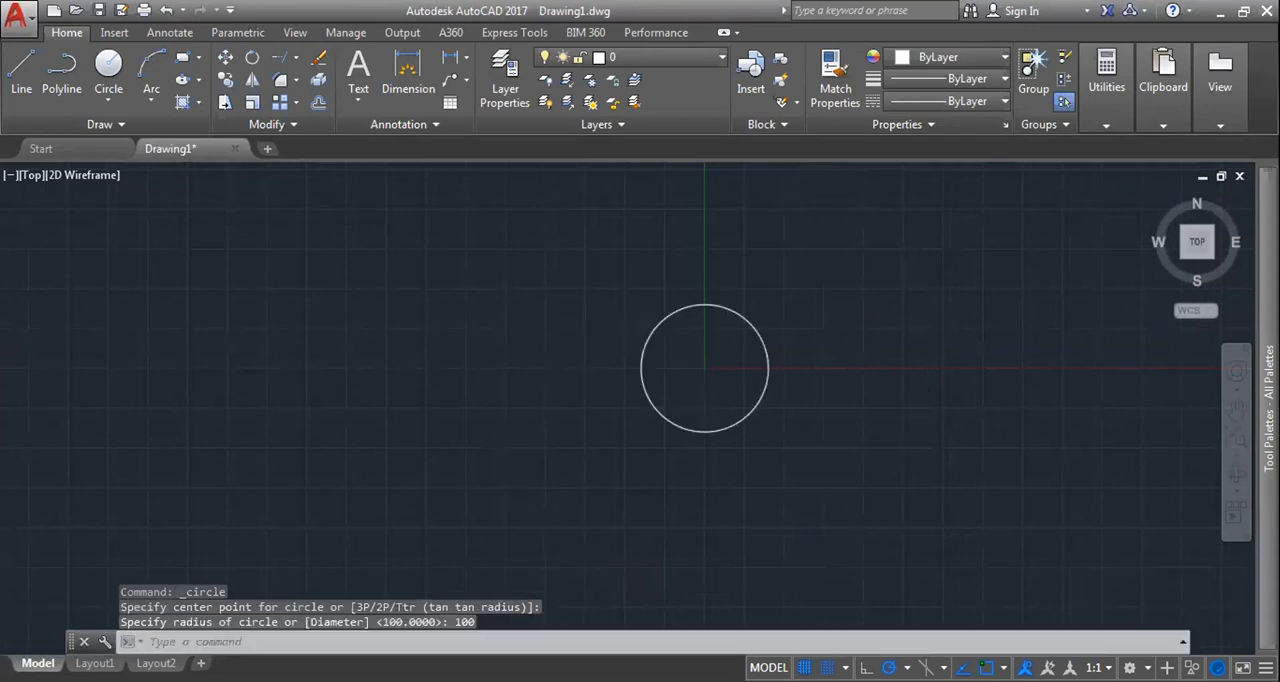
Step: Remove the circle's lower half with the Break command, from the quadrant on the negative X side to the one on the positive X side
scroll(623, 351, "up", 4)
middle_click_drag(623, 351, 506, 323)
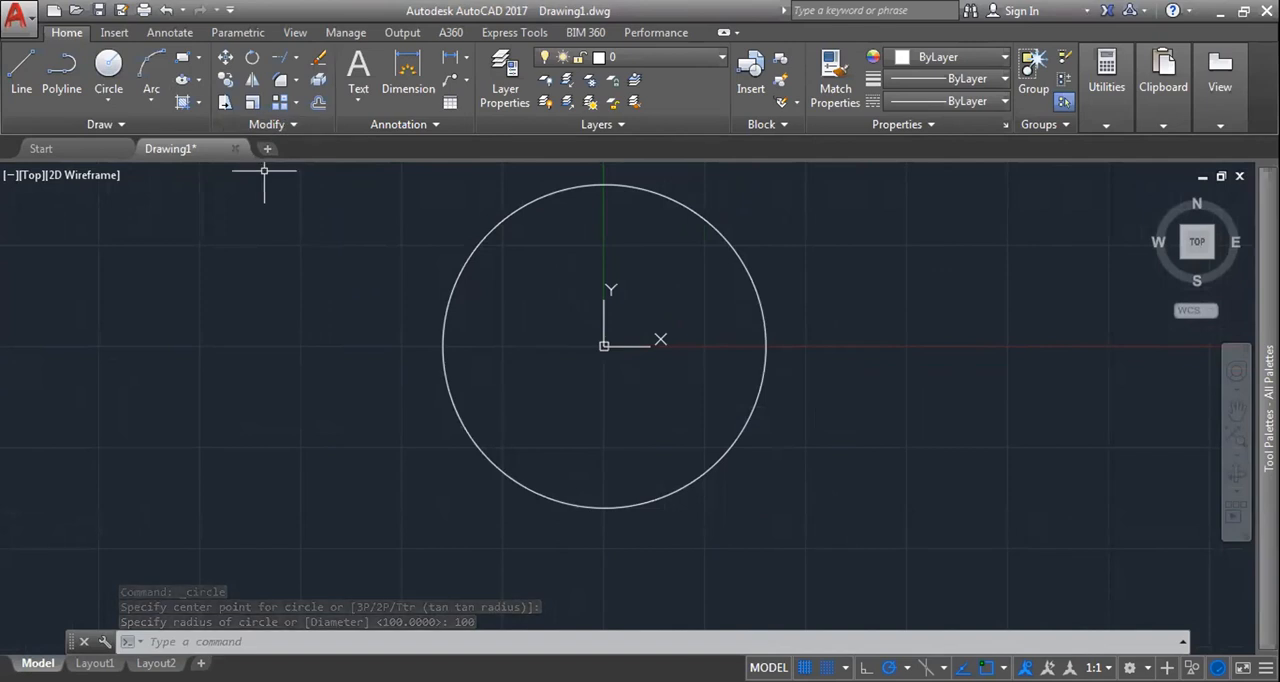
type("BR")
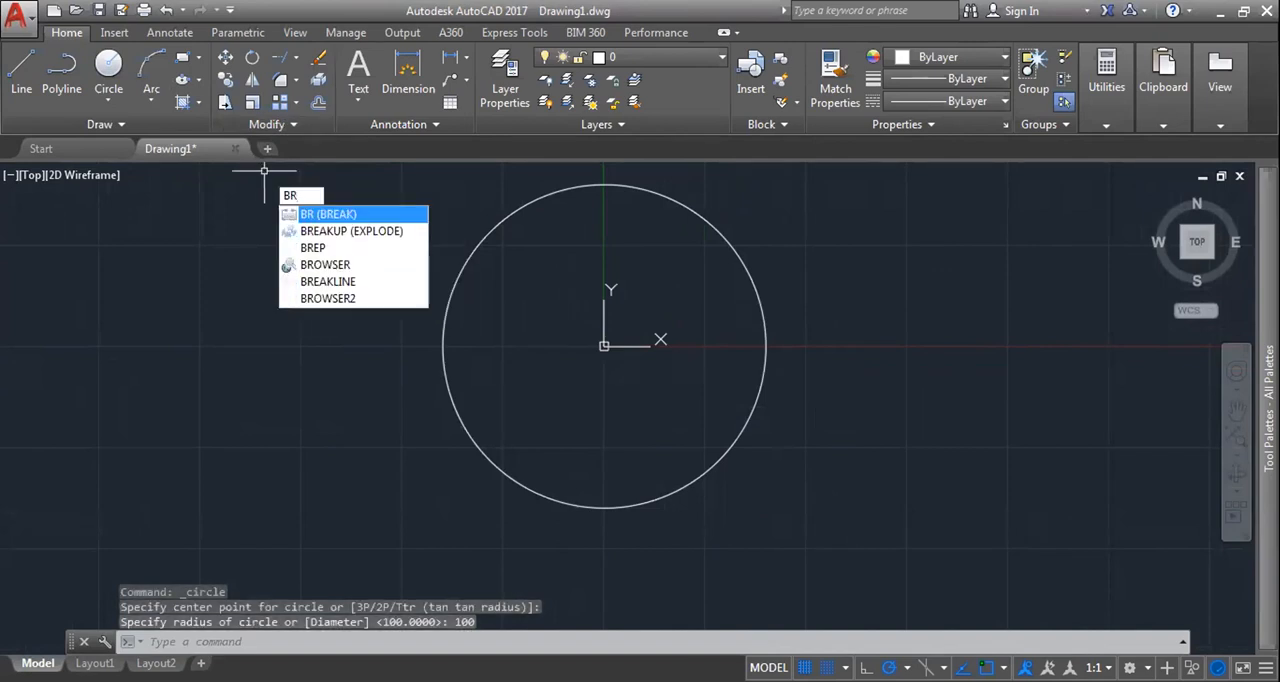
key("Return")
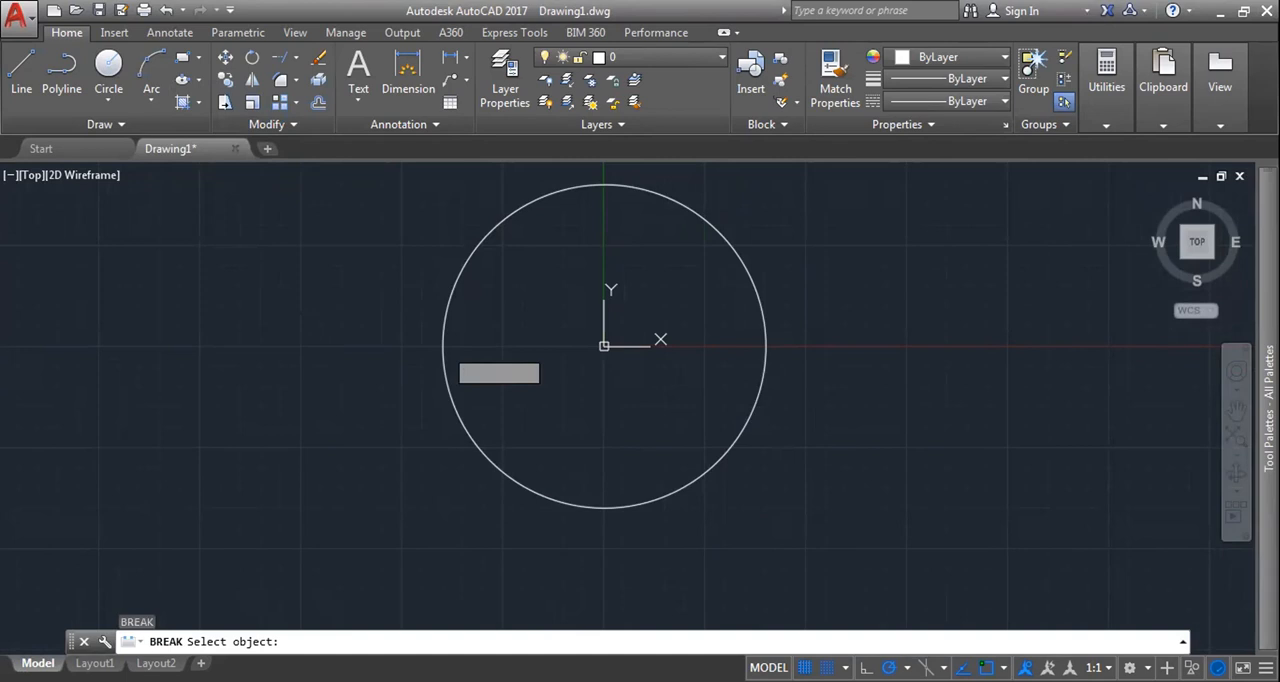
left_click(443, 347)
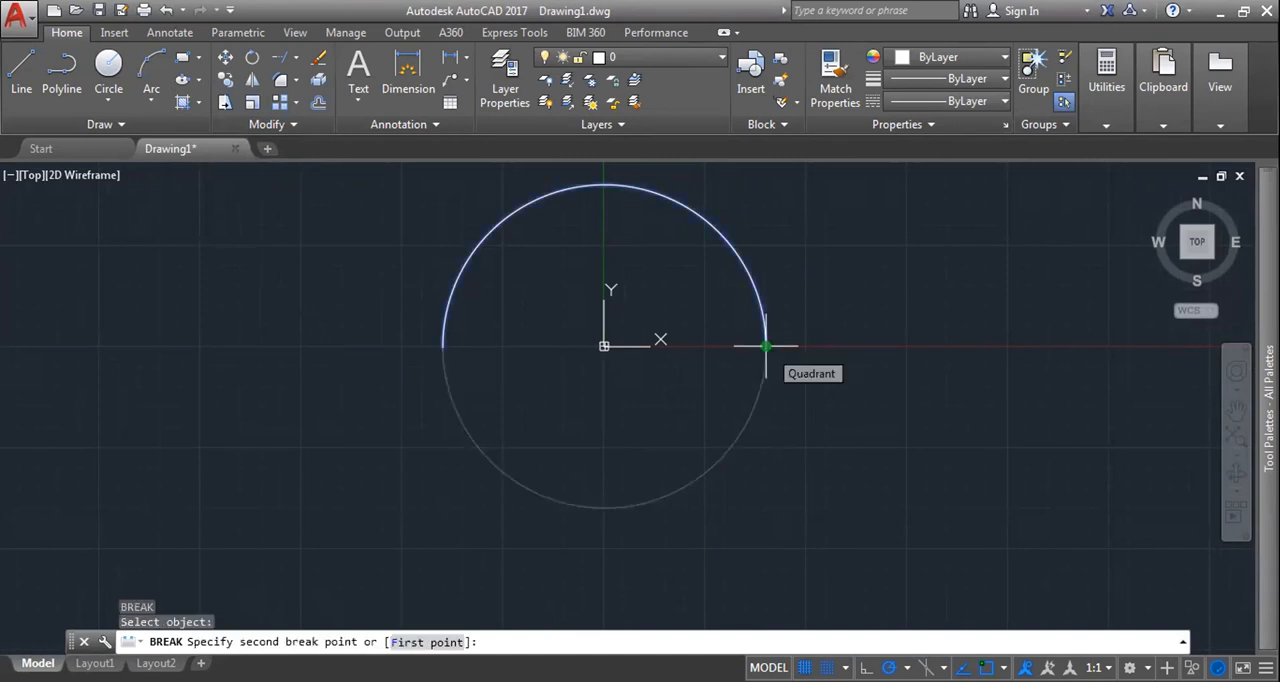
left_click(765, 346)
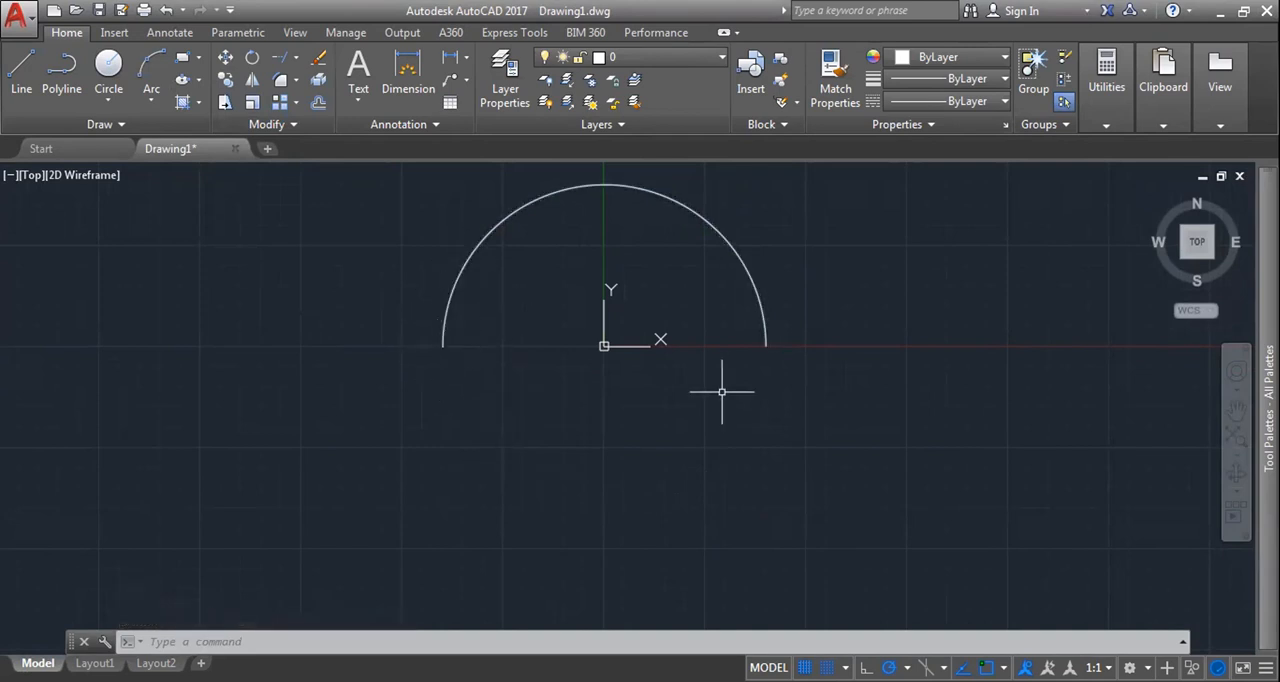
Step: Select the remaining upper arc to check that it is a single object, and clear the selection
left_click(276, 126)
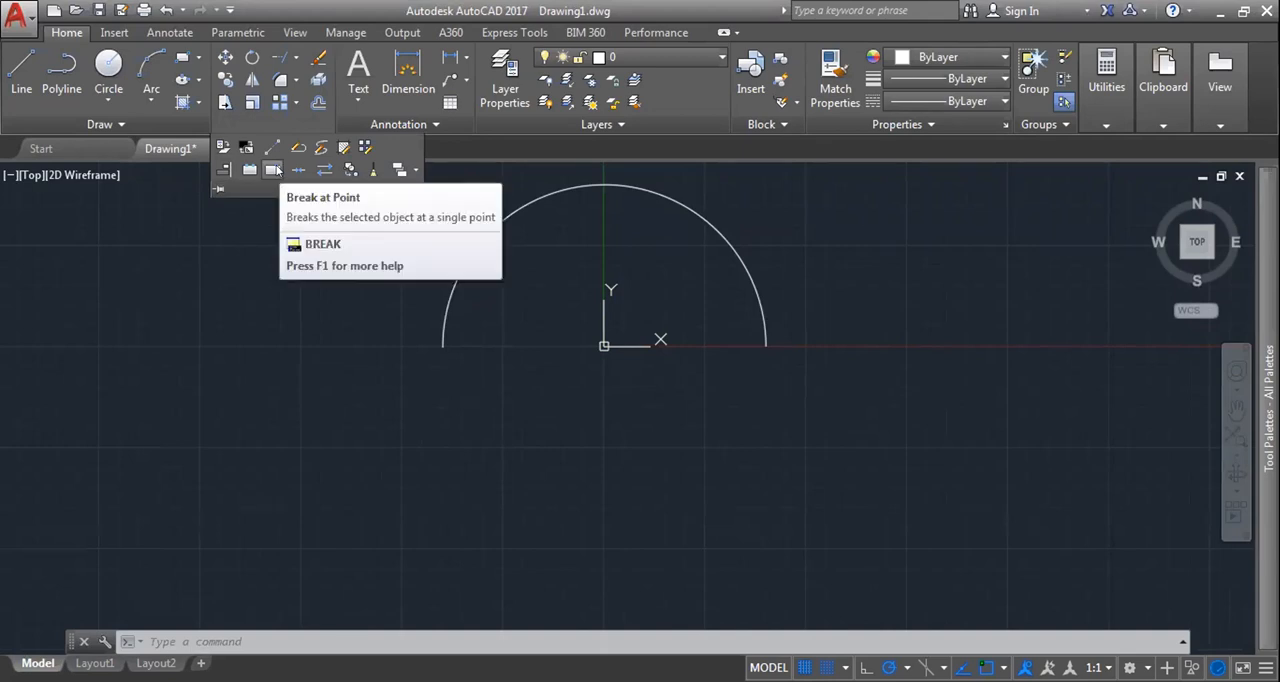
key("Escape")
left_click(554, 188)
key("Escape")
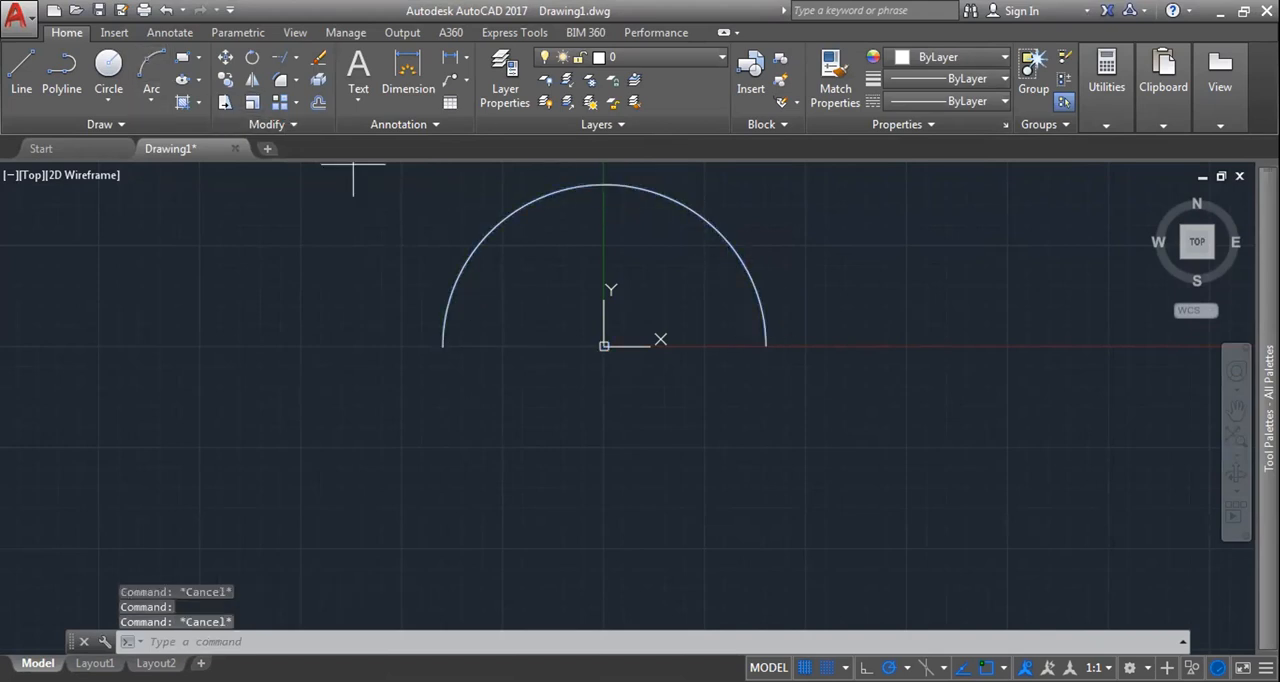
Step: Draw a lower semicircular arc of radius about 66 on the X axis, right of the existing arc, using Start, Center, End
left_click(151, 65)
left_click(151, 97)
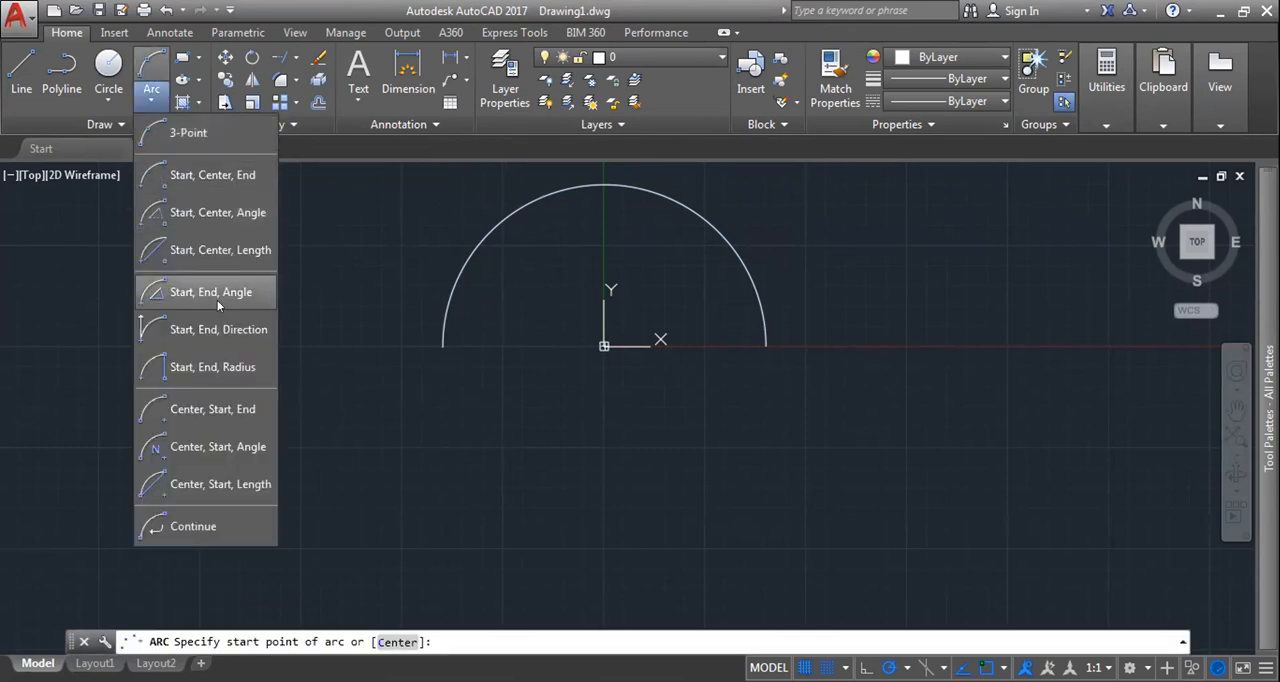
left_click(258, 176)
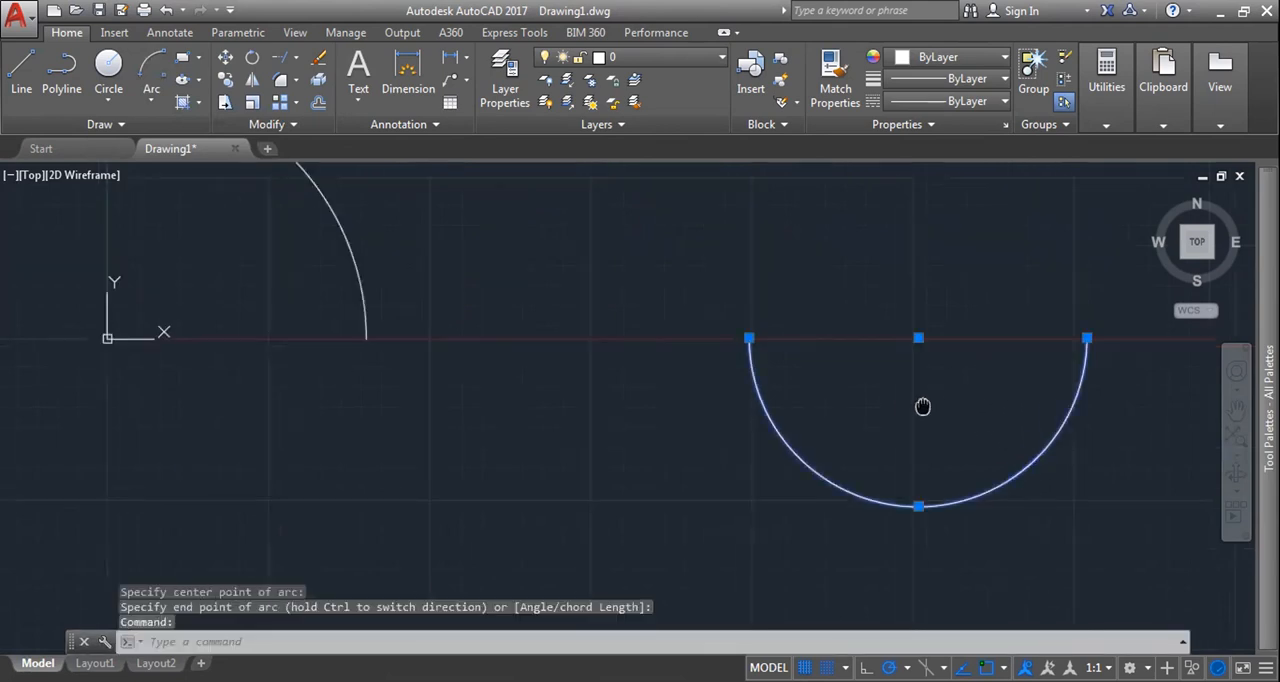
key("Escape")
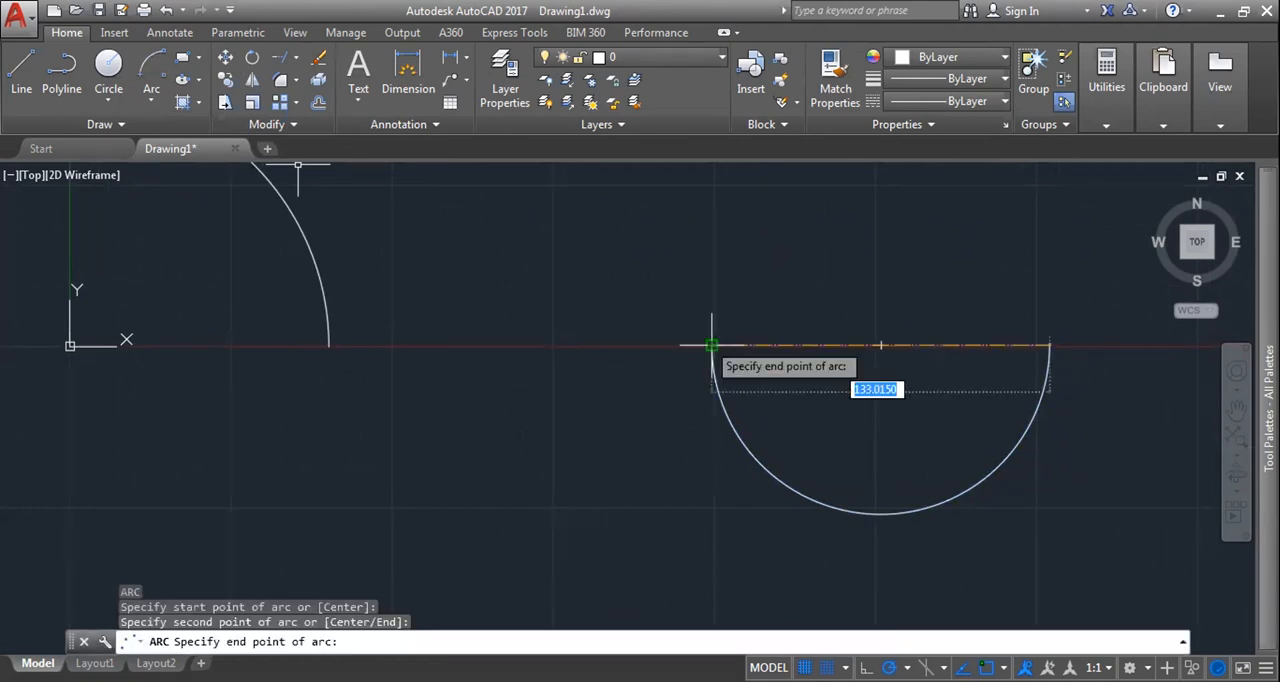
Step: Draw a matching upper semicircular arc with Start, Center, End so that the two arcs form a full circle
key("Escape")
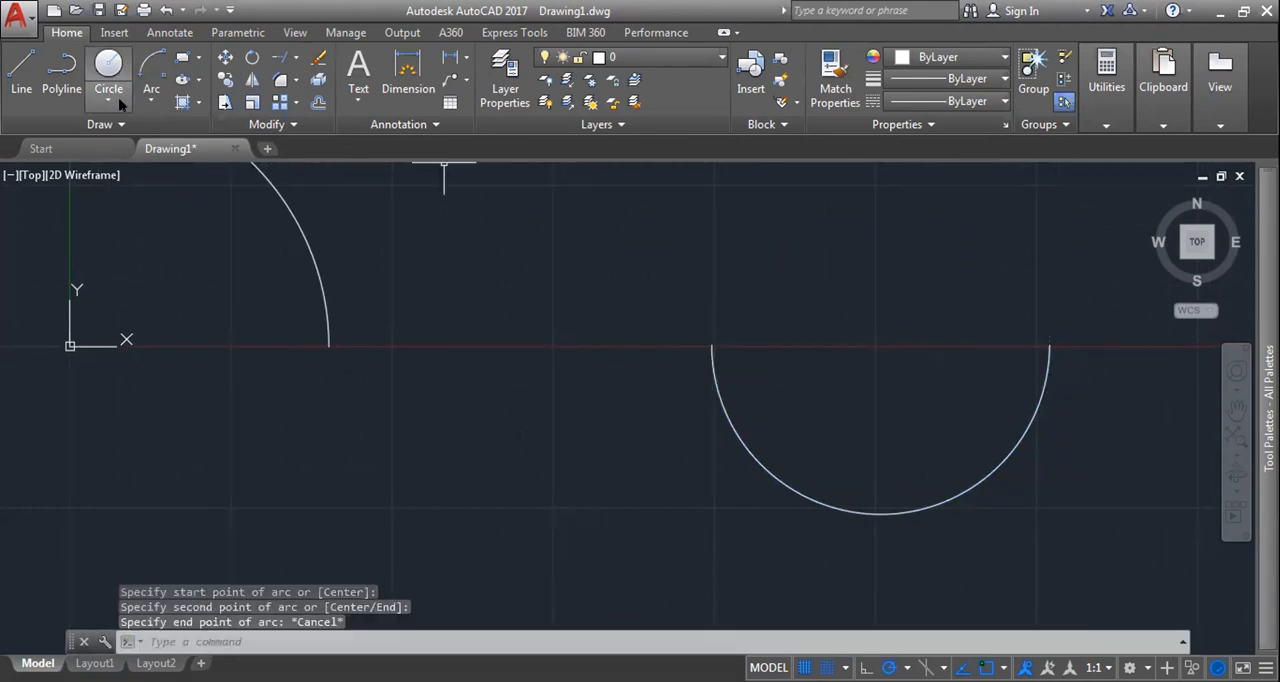
left_click(108, 101)
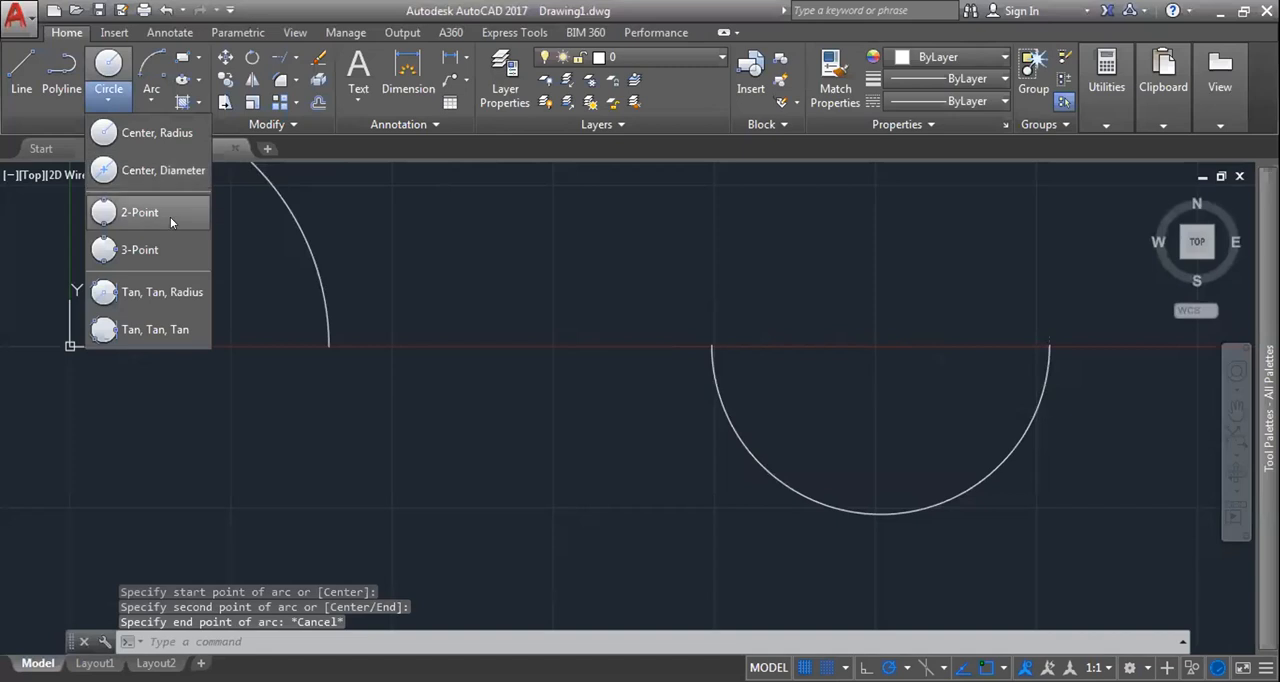
left_click(151, 100)
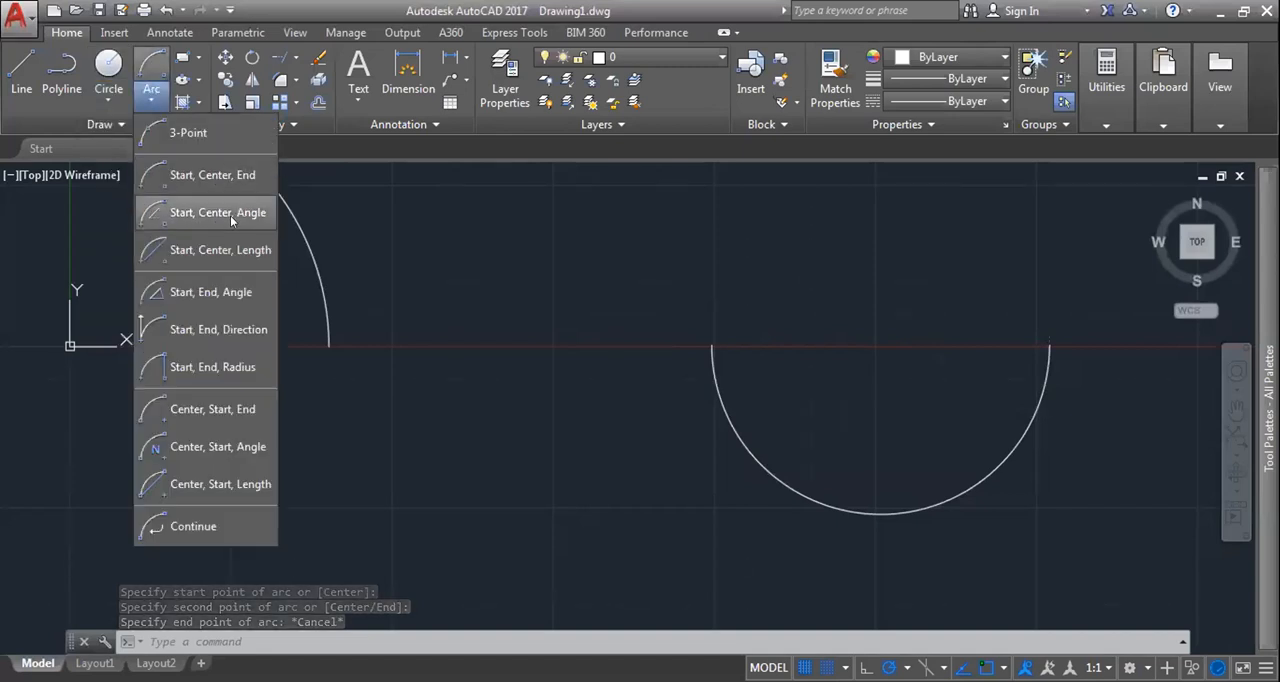
left_click(230, 176)
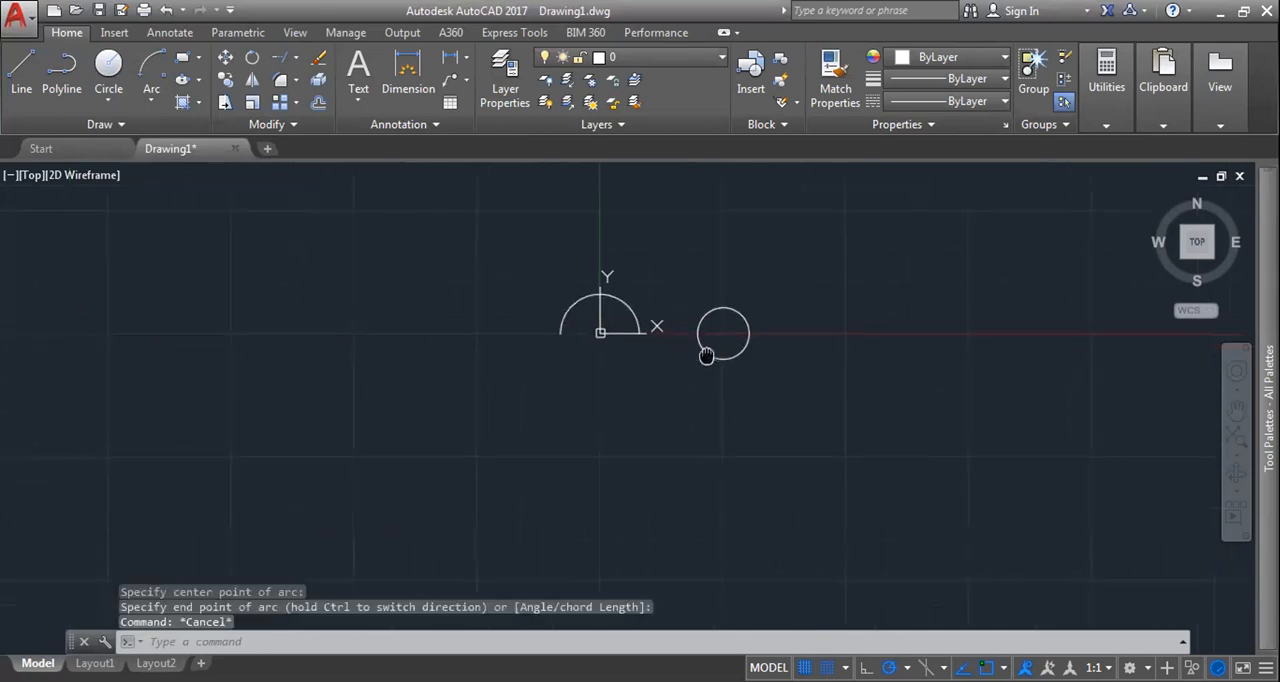
Step: Select the new upper arc and the arc over the origin in turn to check their extents, and clear the selection
scroll(724, 325, "up", 6)
left_click(754, 229)
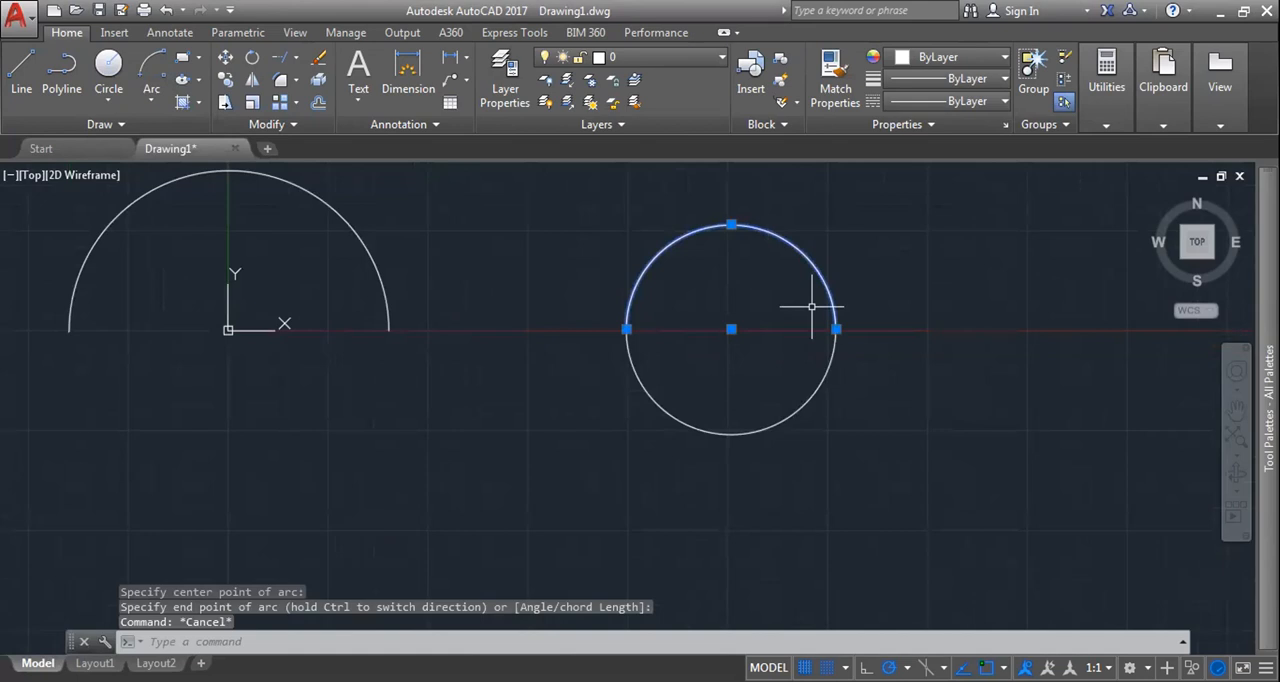
key("Escape")
left_click(360, 228)
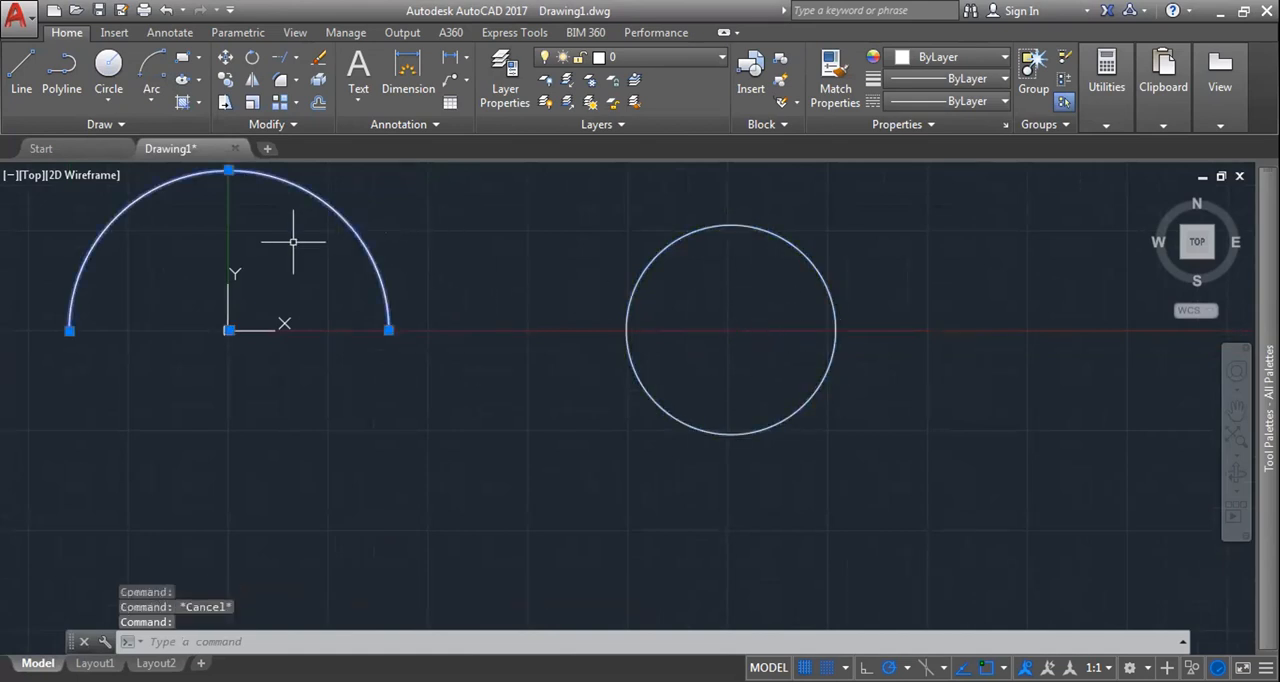
middle_click_drag(422, 242, 539, 249)
key("Escape")
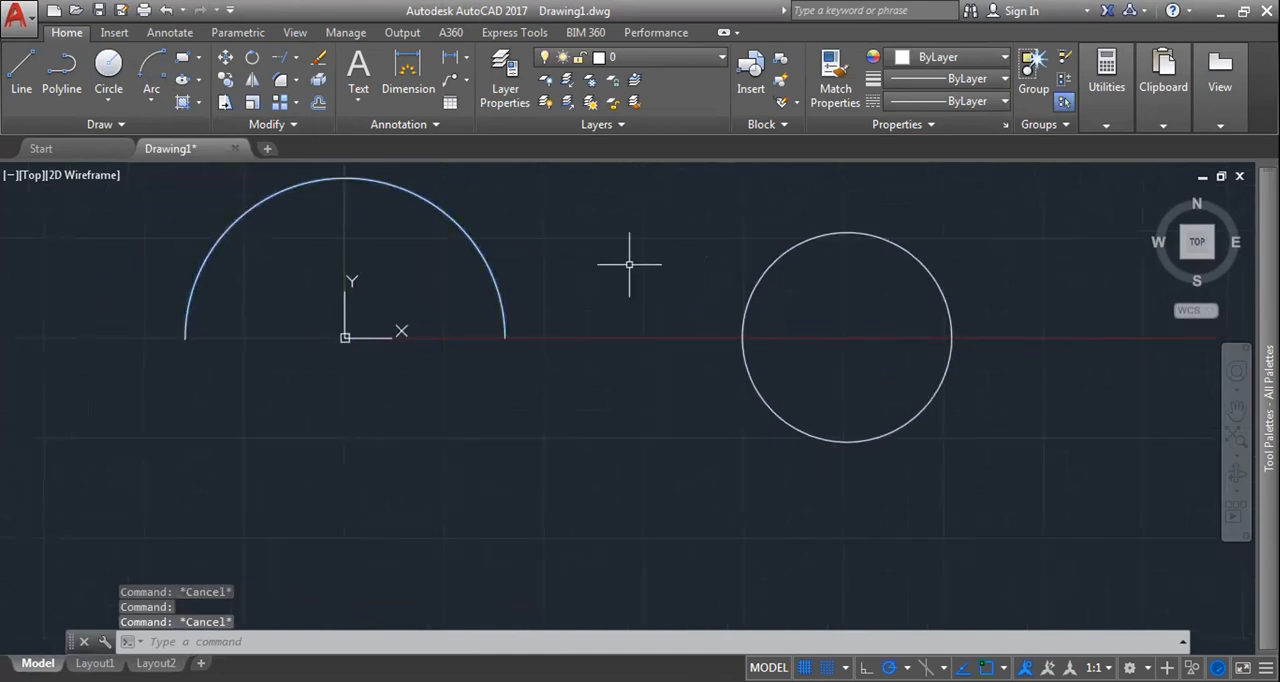
Step: Draw a true circle on the X axis right of the two-arc circle, select both shapes to compare them, and clear the selection
middle_click_drag(628, 266, 531, 249)
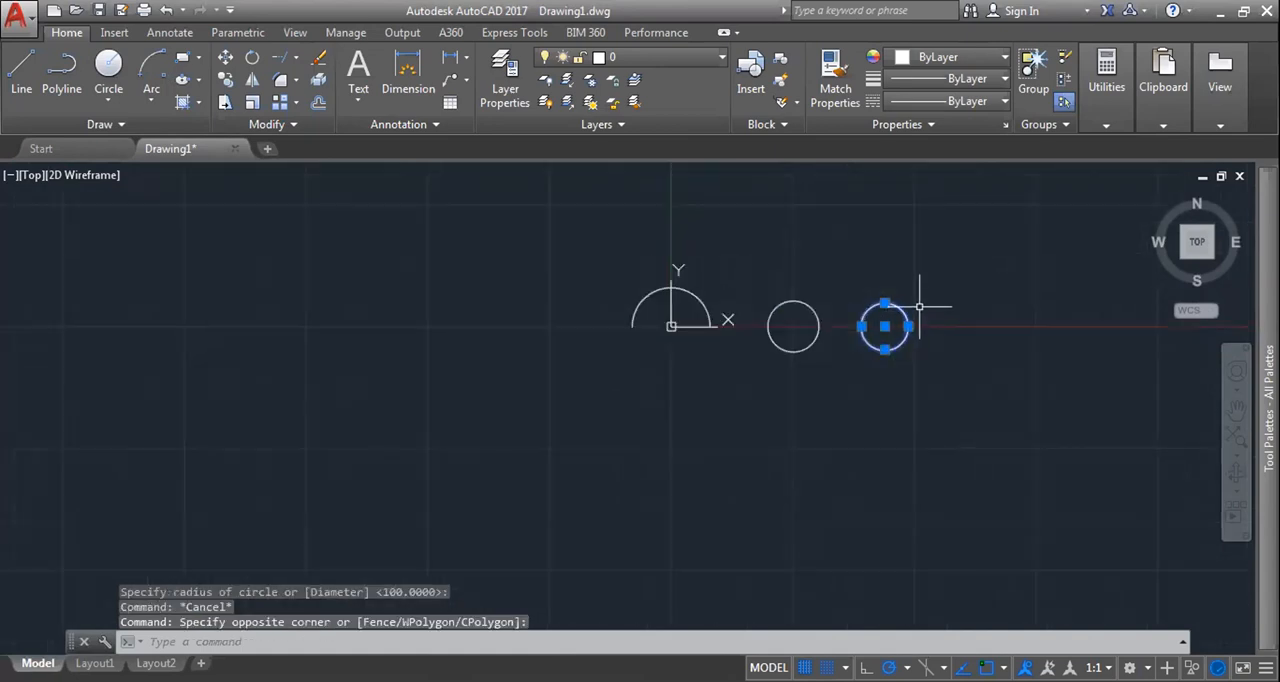
scroll(860, 315, "up", 2)
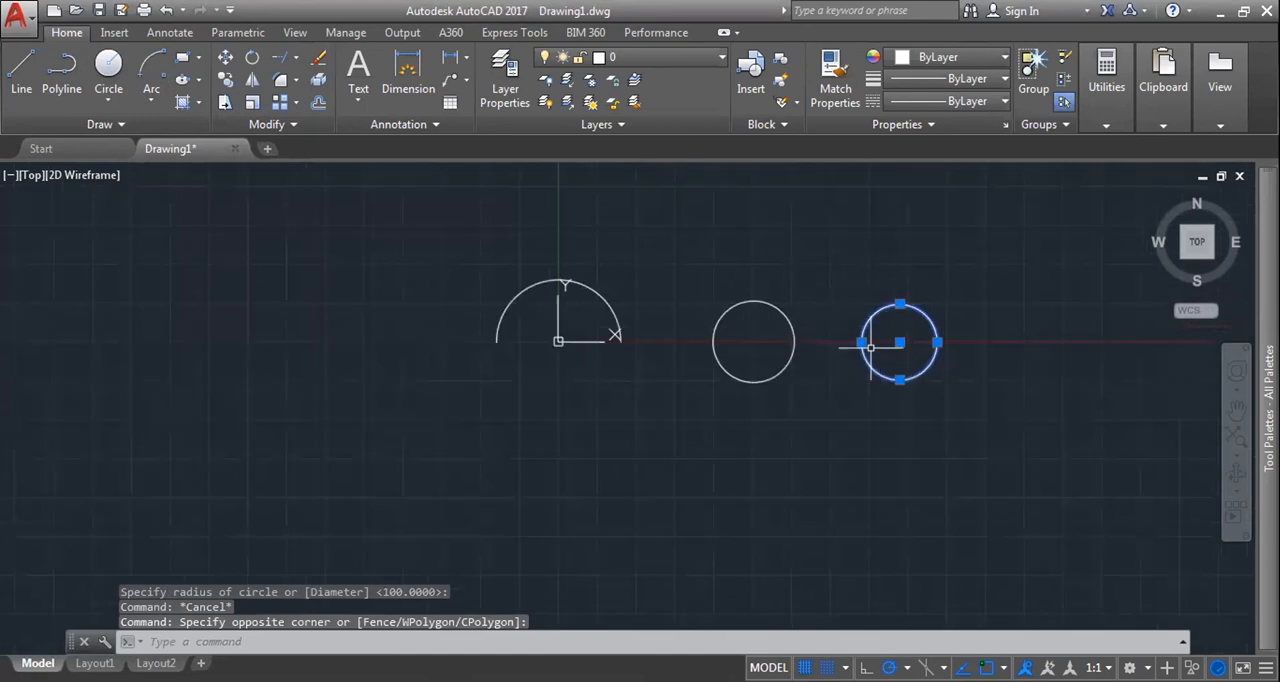
left_click(776, 306)
left_click(787, 362)
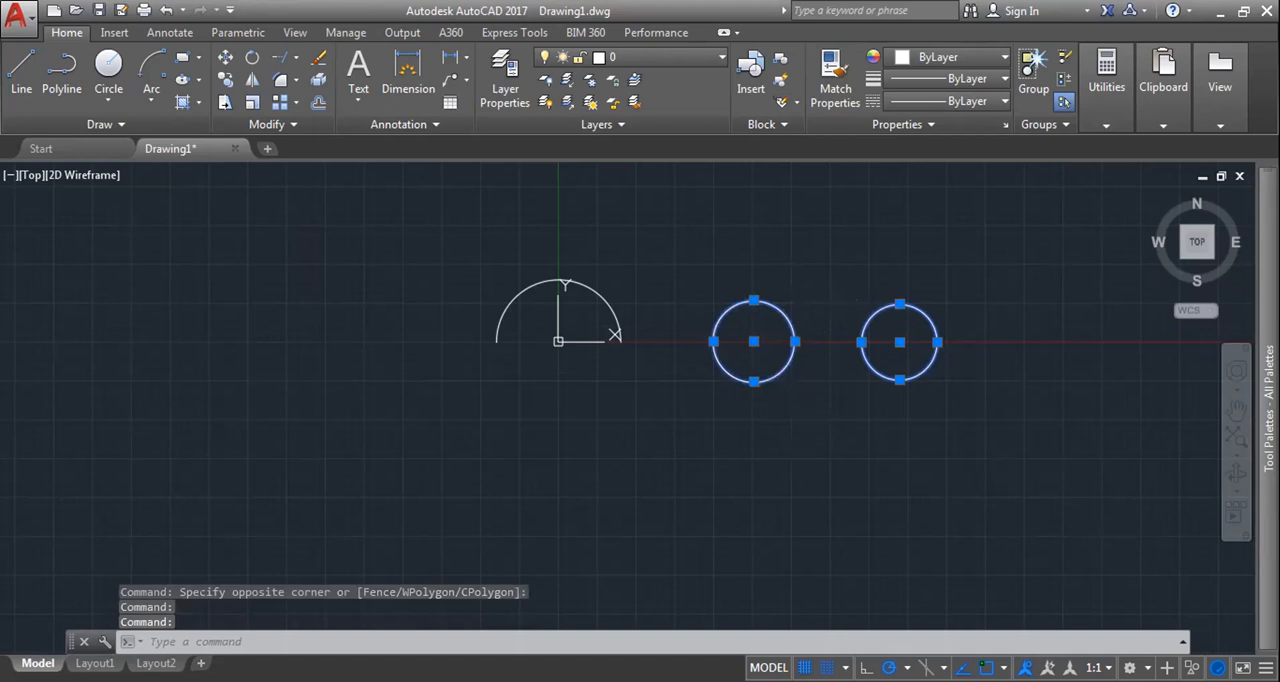
key("Escape")
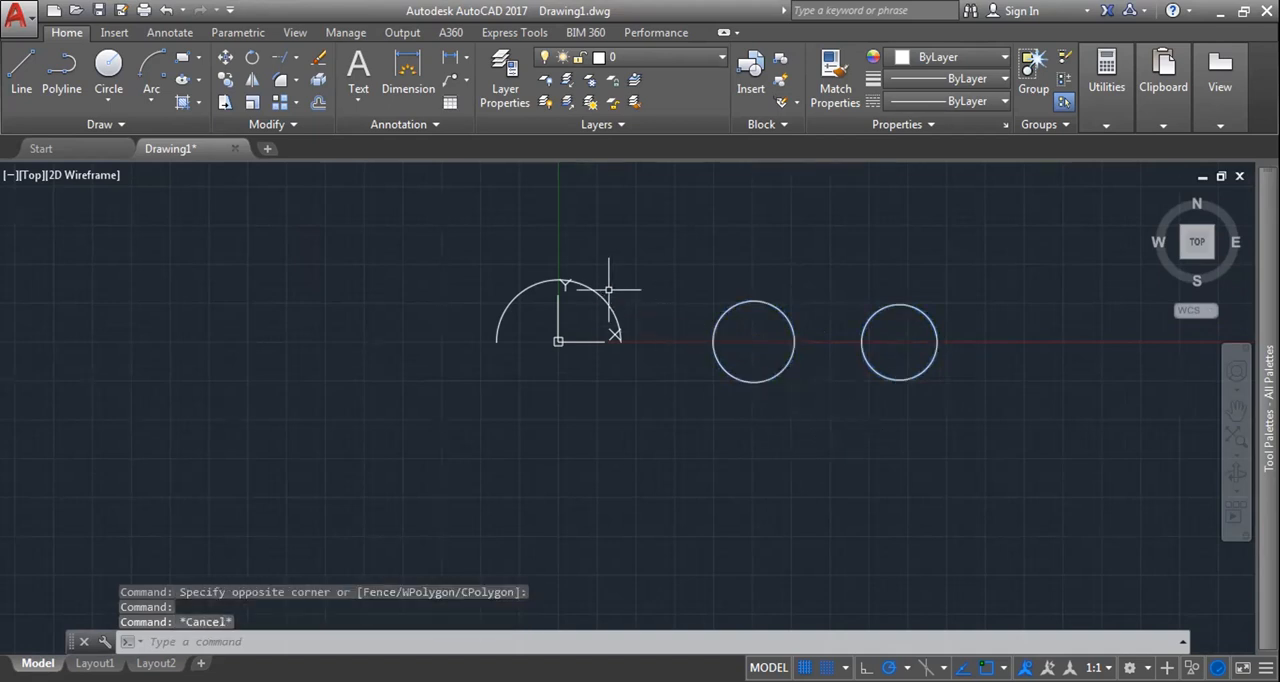
key("Escape")
Step: Split the arc over the origin at its top with Break at Point, select both halves to check them, and clear the selection
middle_click_drag(639, 287, 691, 260)
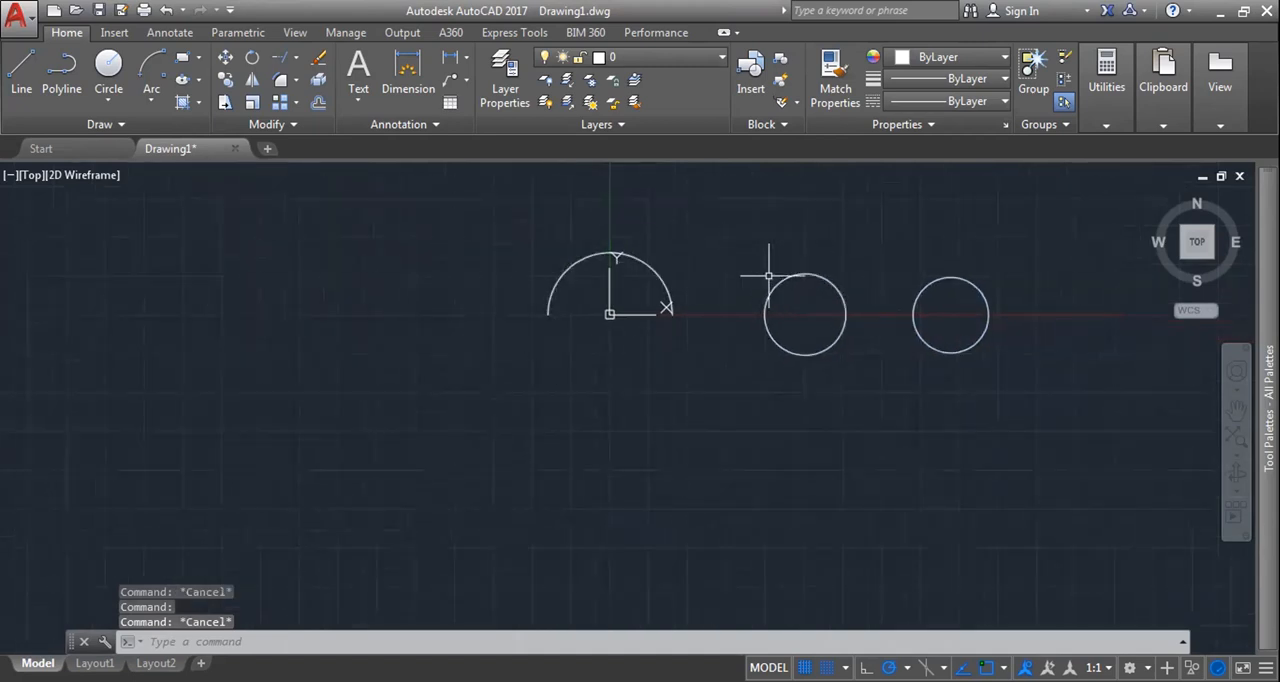
left_click(292, 124)
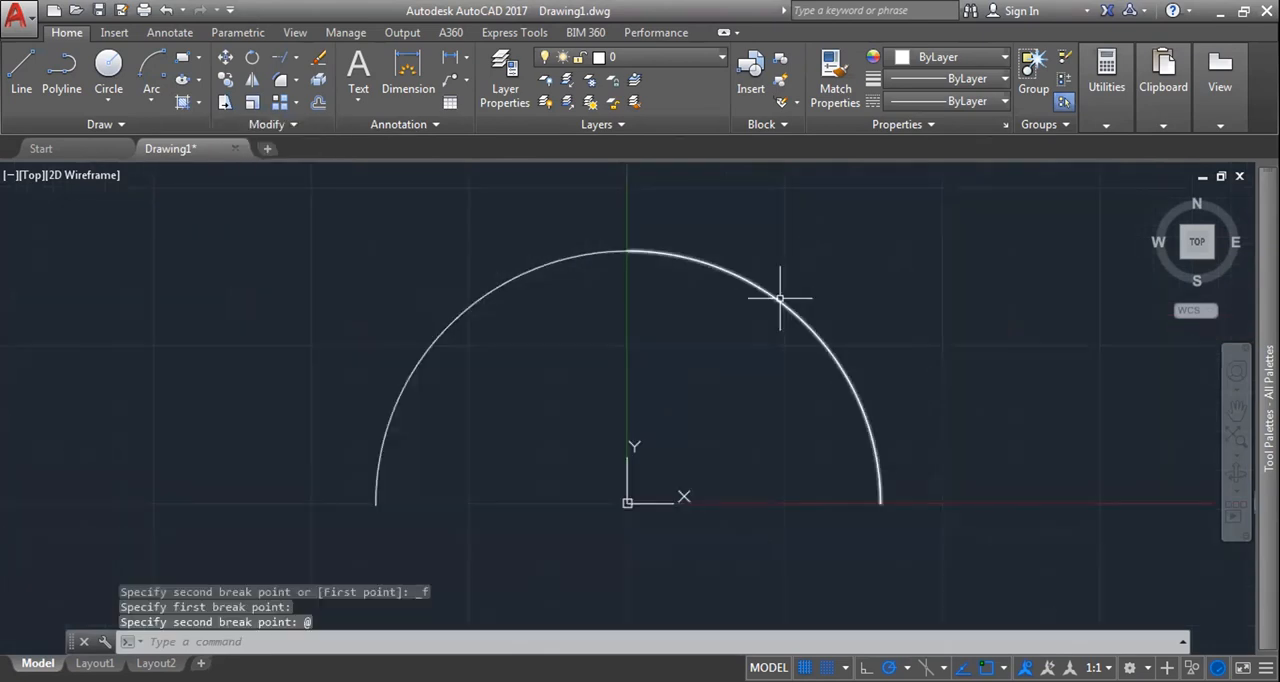
left_click(780, 297)
left_click(529, 266)
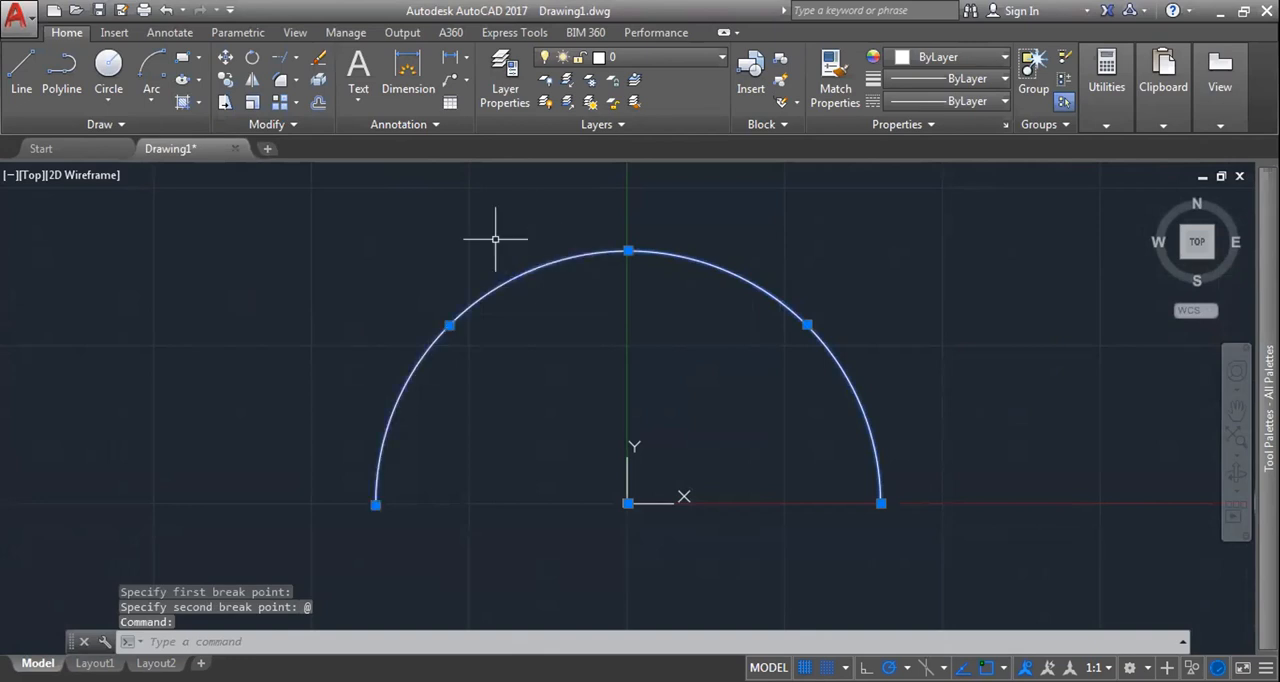
scroll(420, 240, "down", 2)
key("Escape")
scroll(420, 245, "down", 4)
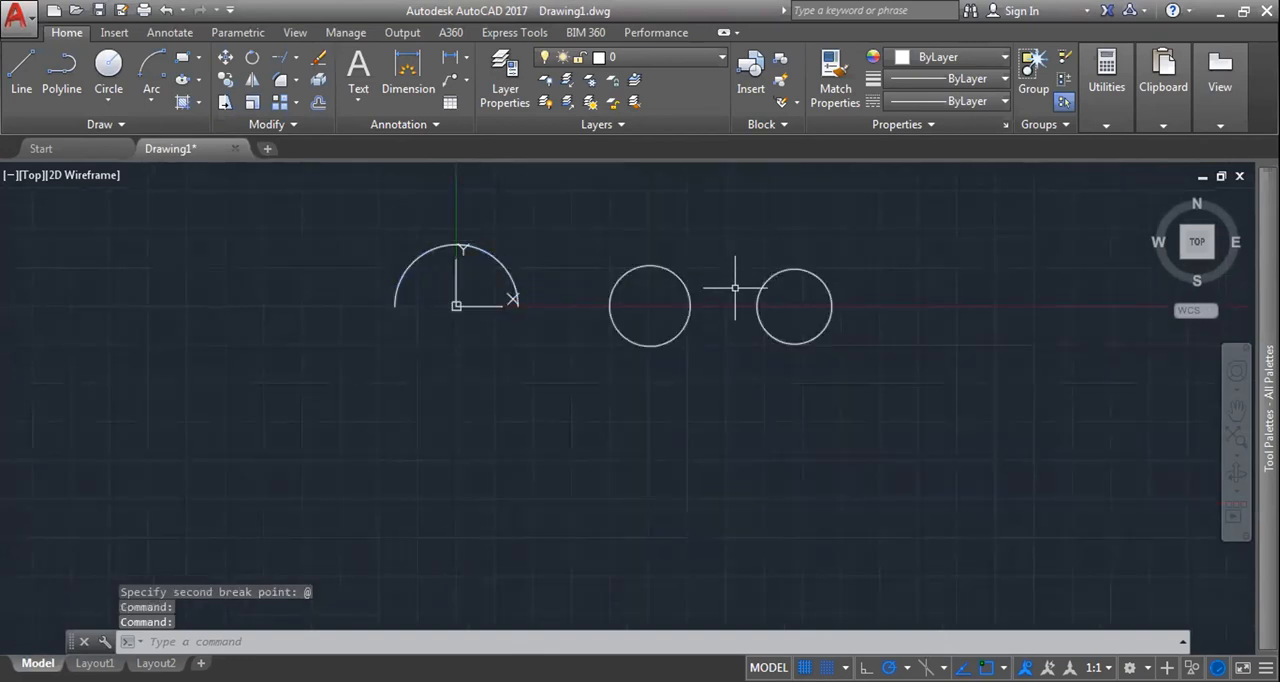
key("Escape")
scroll(665, 272, "up", 6)
middle_click_drag(603, 262, 579, 250)
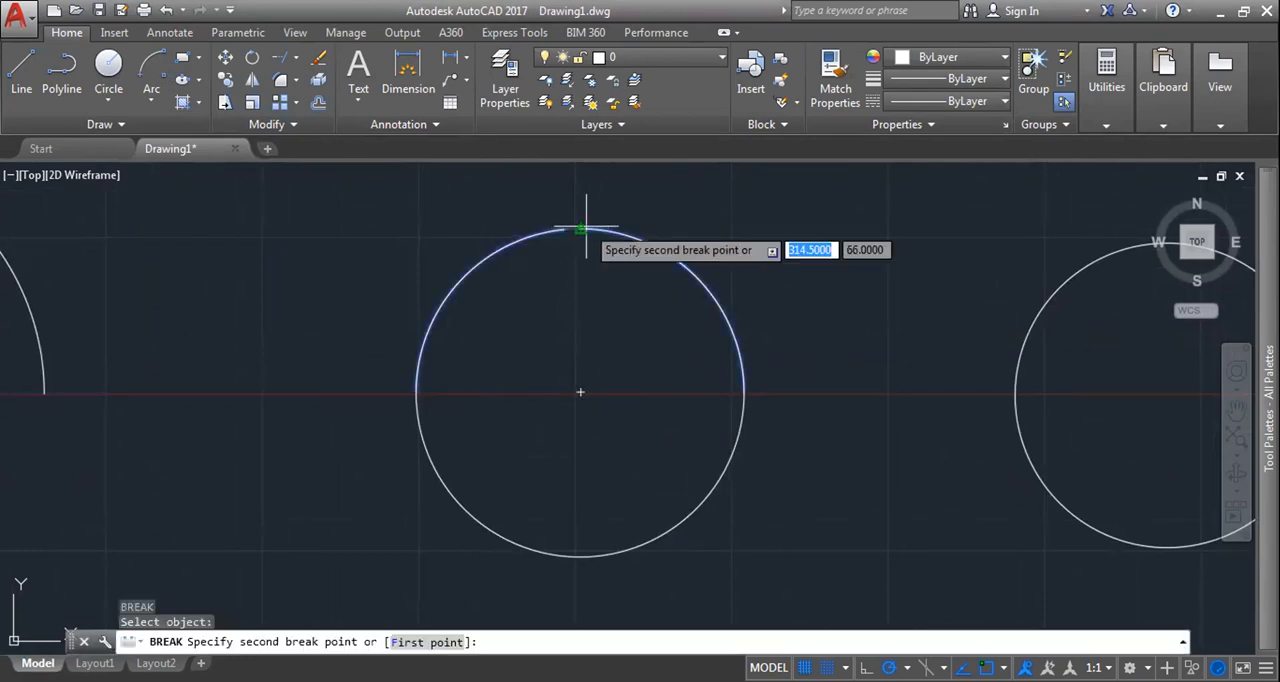
key("Escape")
Step: Split the two-arc circle's upper arc at its midpoint with Break at Point, select both halves to check them, and clear the selection
left_click(270, 124)
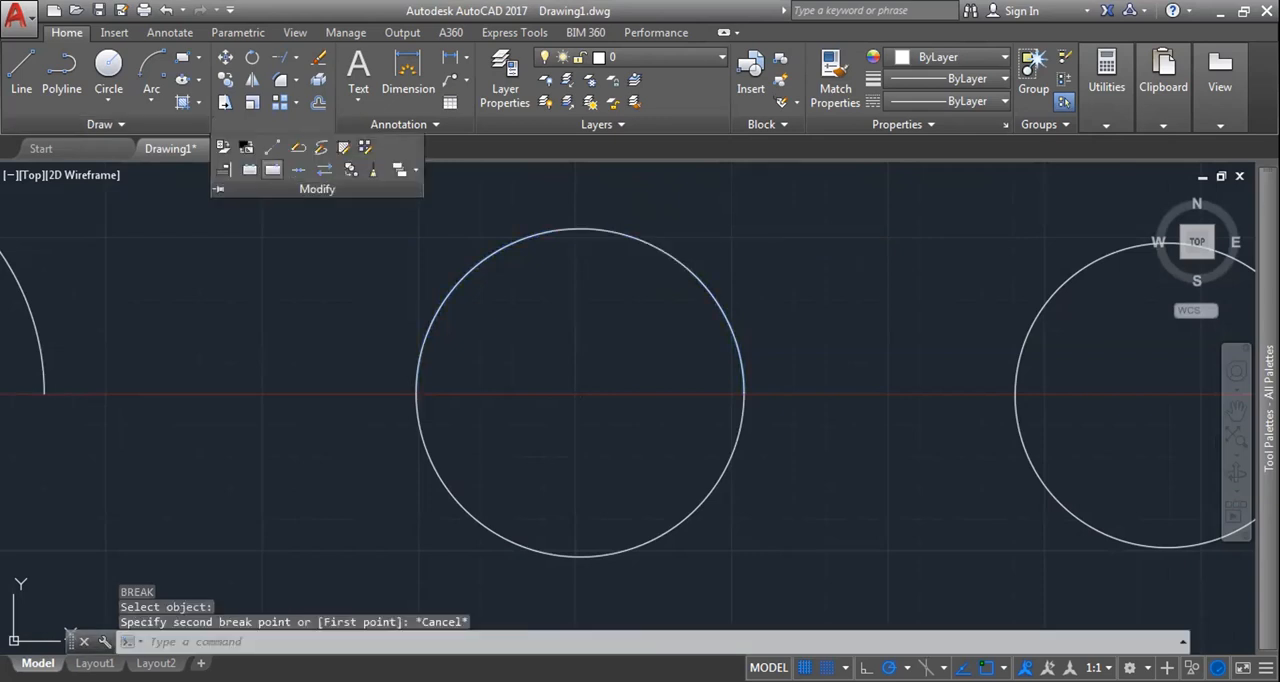
left_click(272, 169)
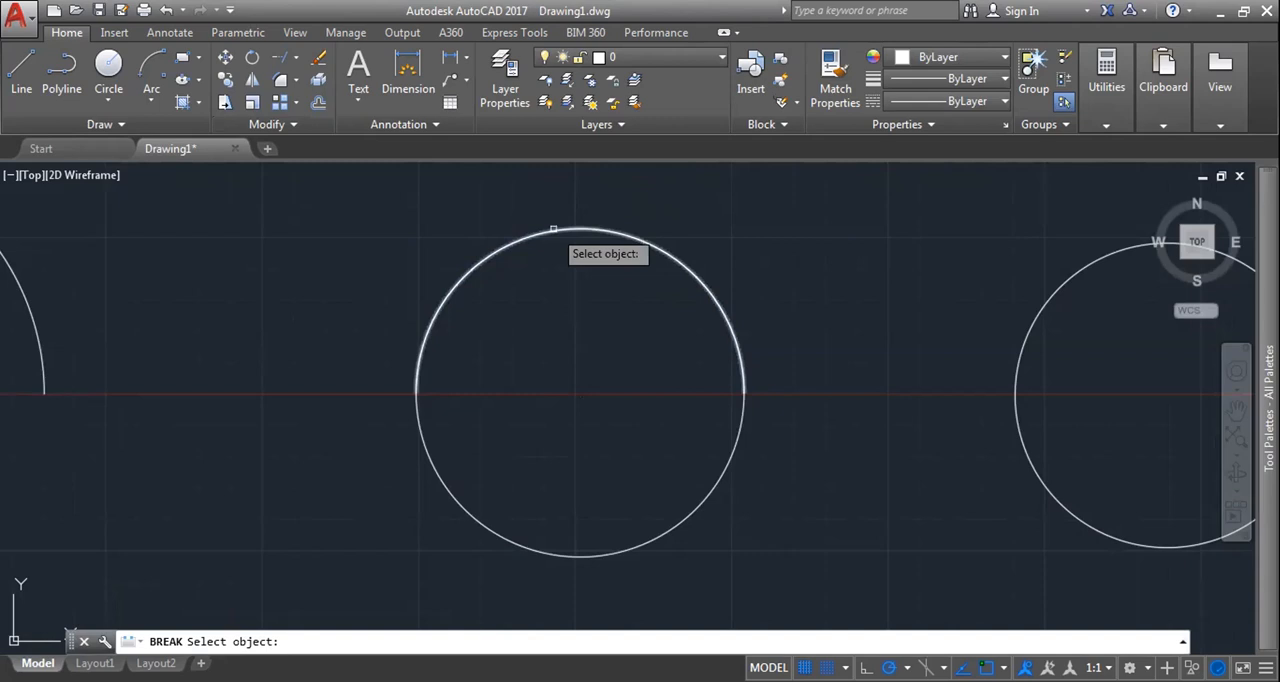
left_click(553, 229)
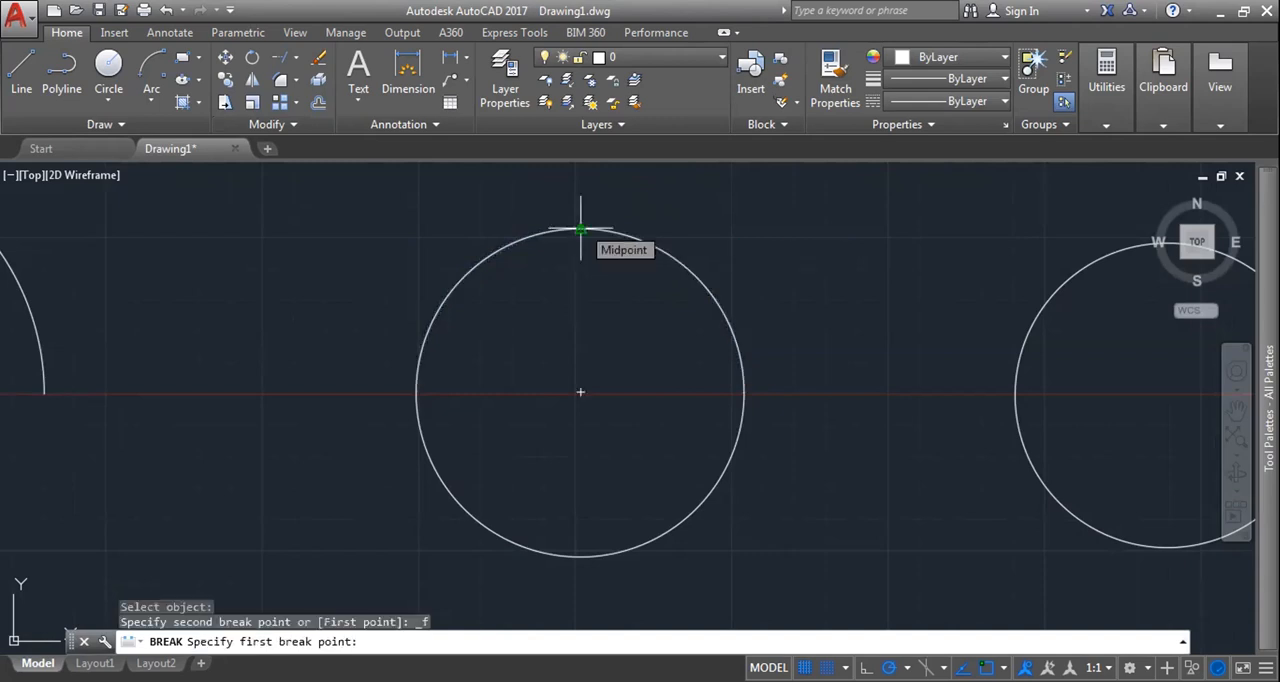
left_click(685, 273)
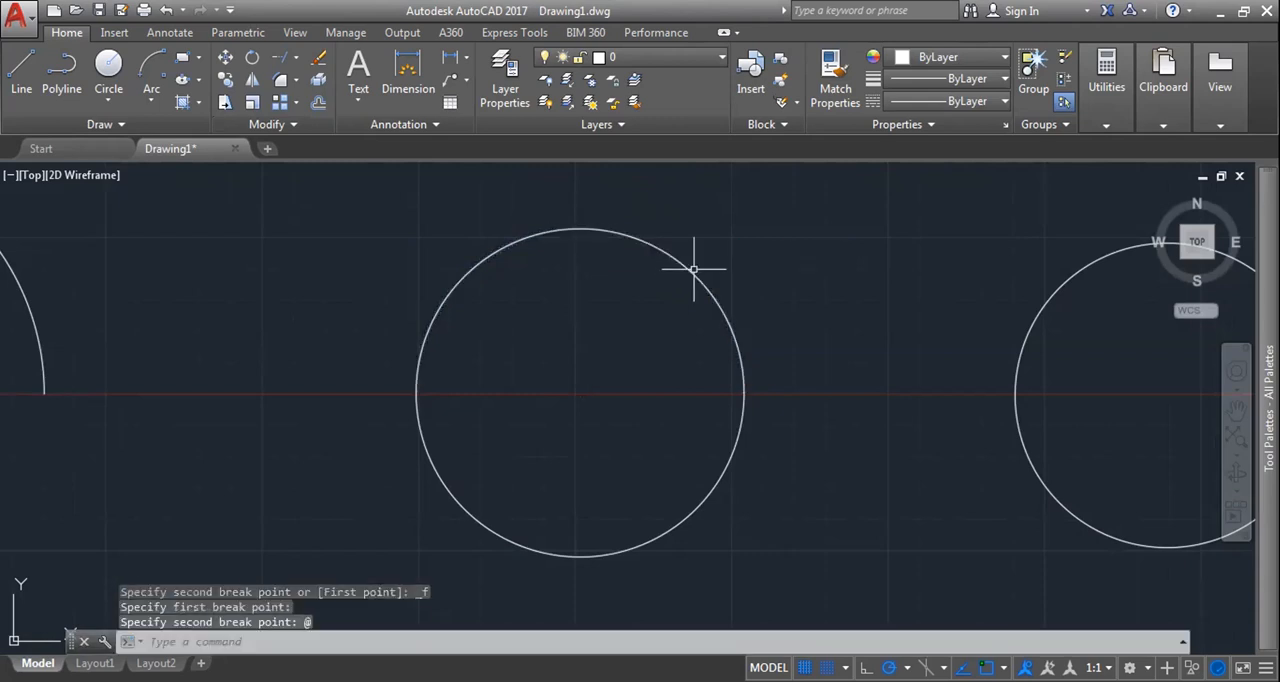
left_click(694, 268)
left_click(512, 241)
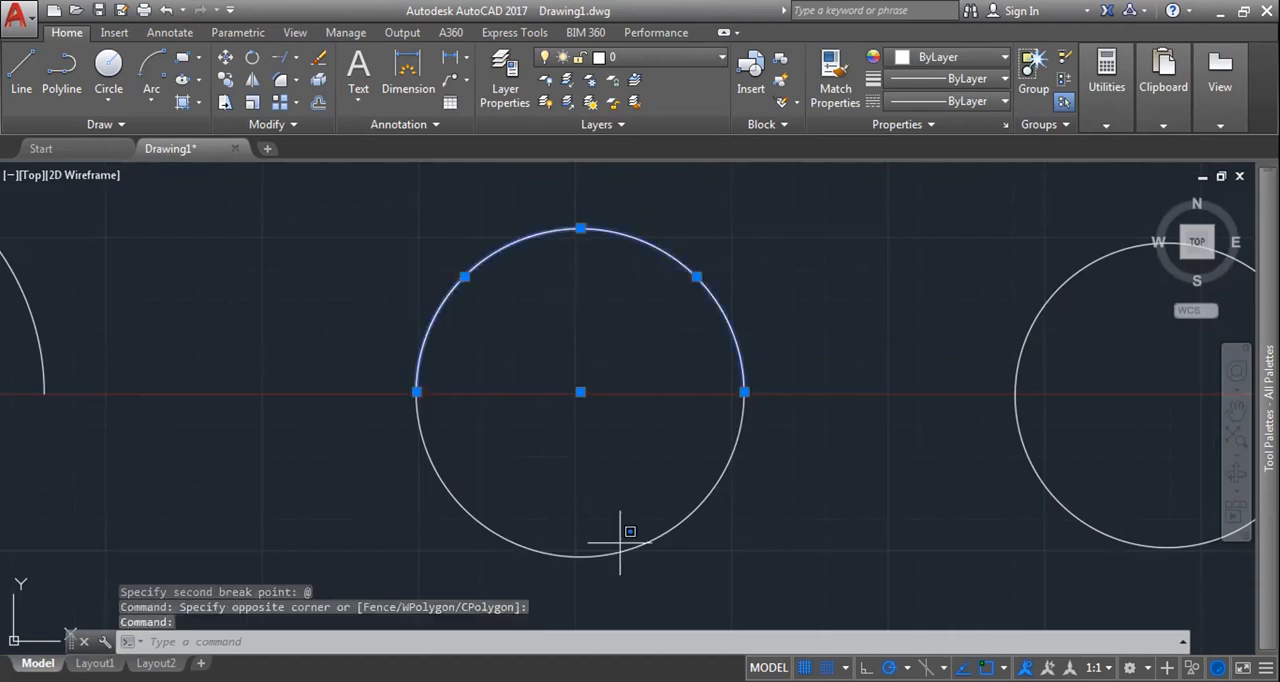
scroll(607, 363, "down", 5)
scroll(594, 400, "up", 6)
key("Escape")
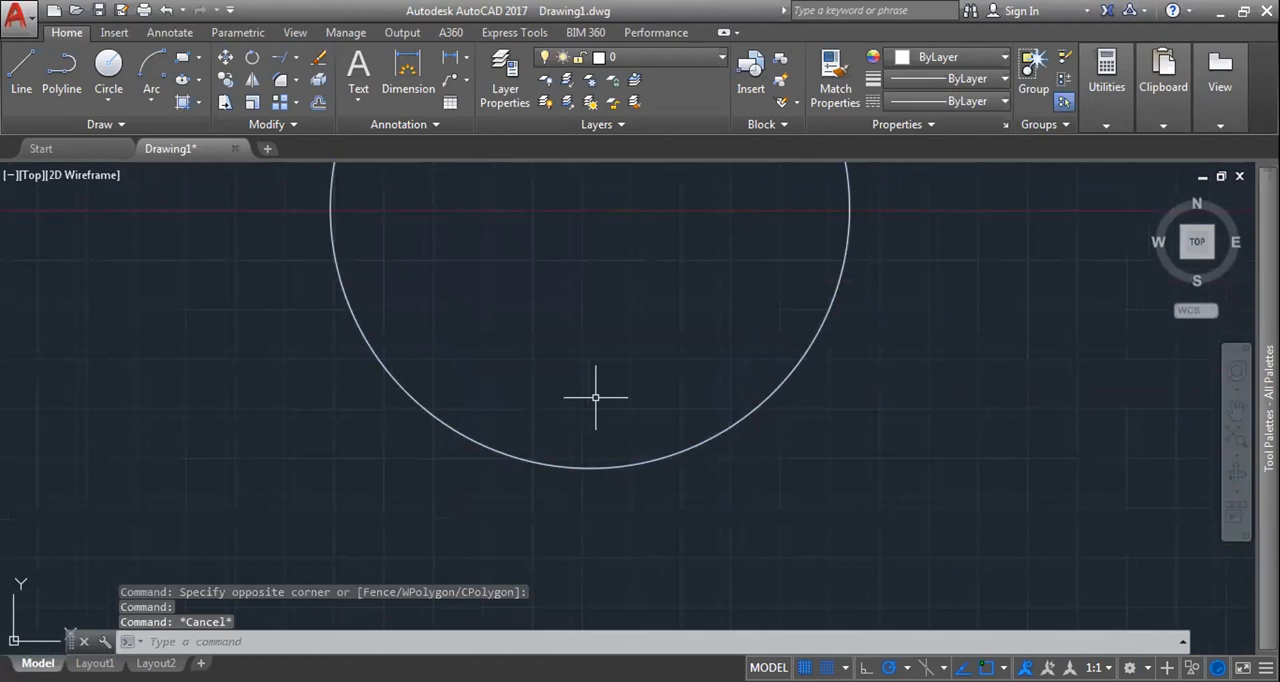
Step: Split the two-arc circle's lower arc at its lowest point with Break at Point, select each part to check it, and clear the selection
left_click(287, 125)
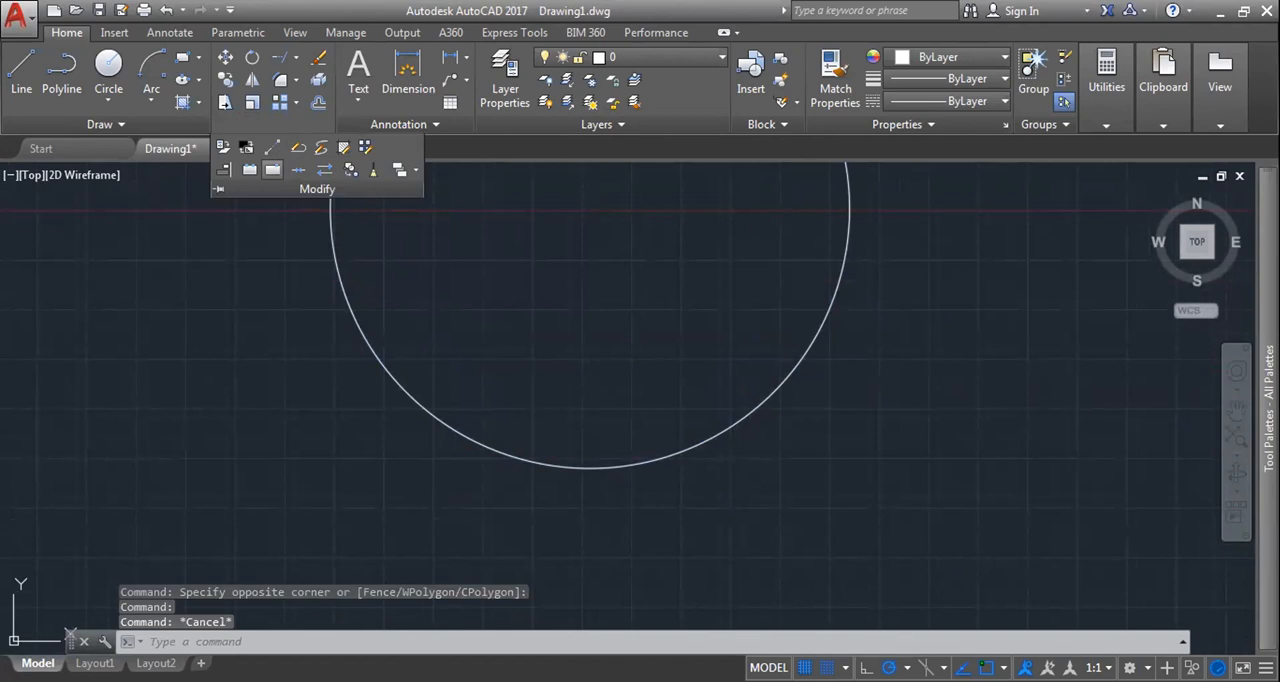
left_click(273, 170)
left_click(581, 468)
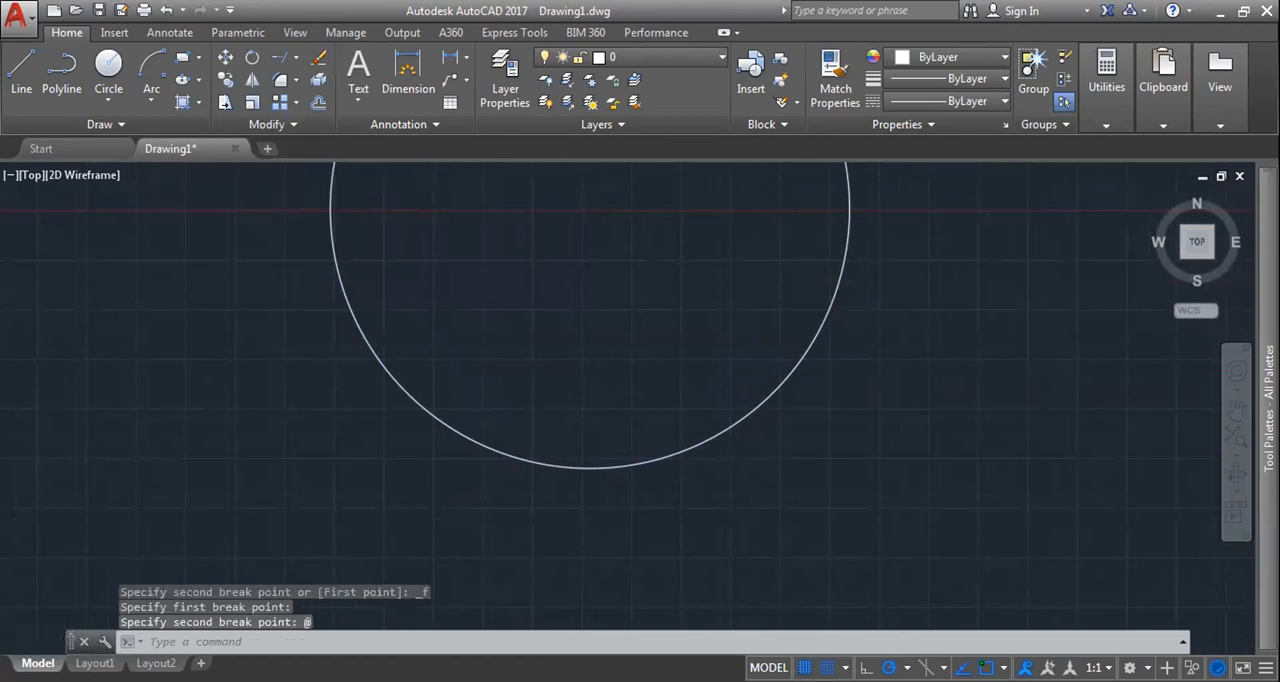
scroll(698, 469, "down", 5)
left_click(704, 457)
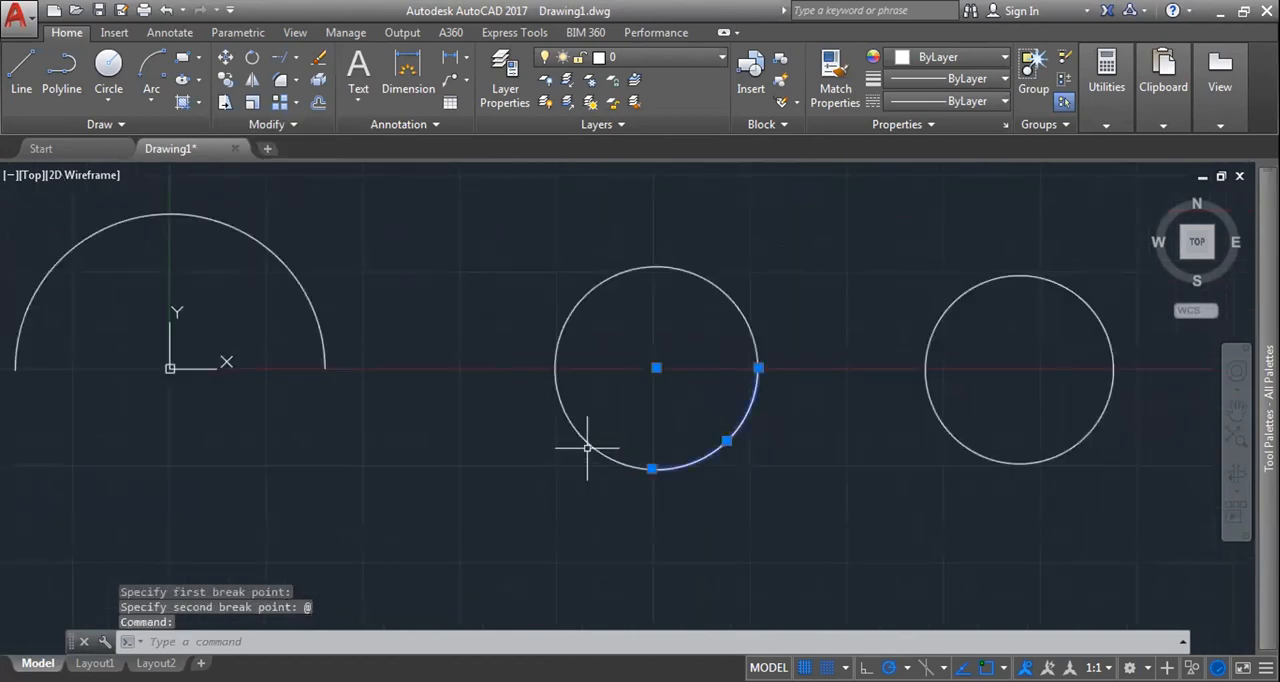
left_click(587, 448)
key("Escape")
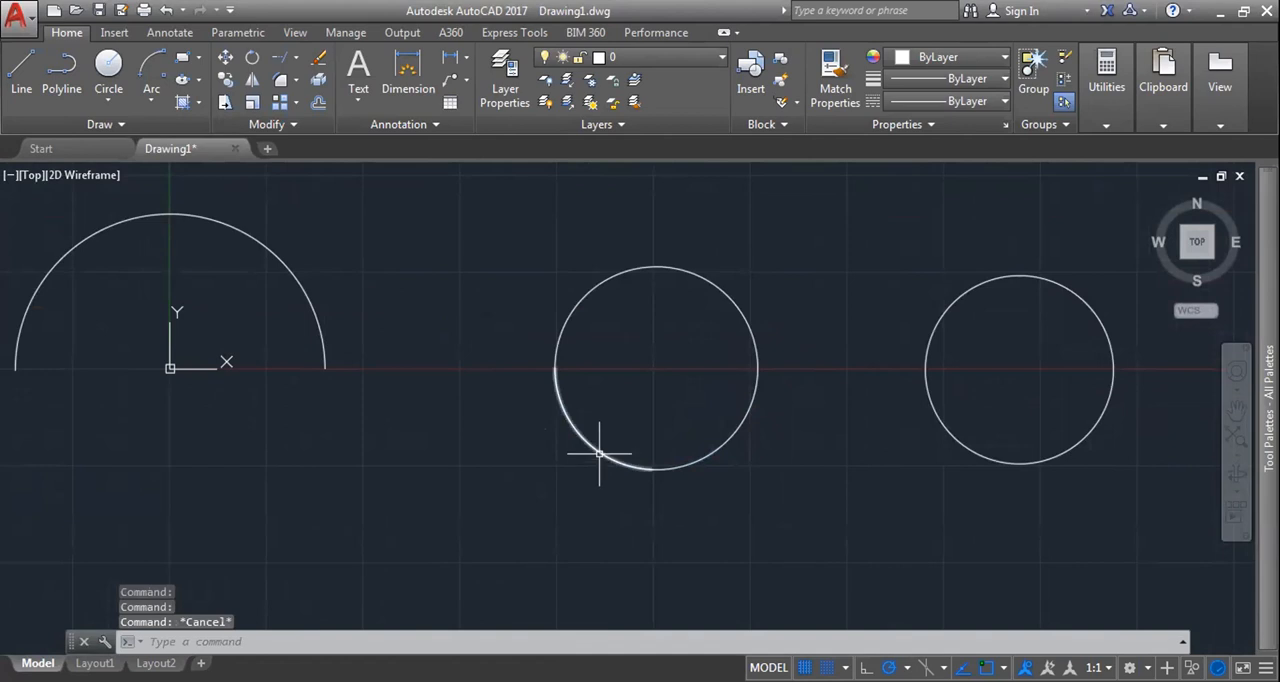
left_click(589, 447)
left_click(696, 457)
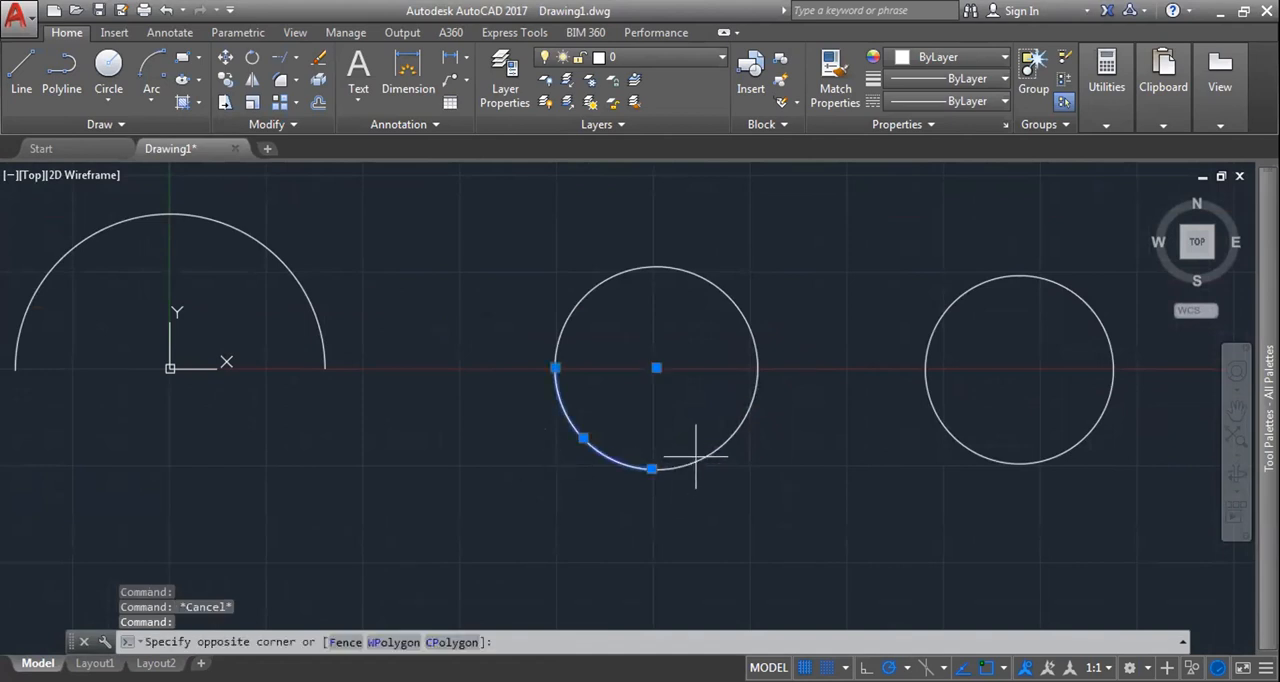
key("Escape")
Step: Select all the arcs and circles in the drawing and erase them
scroll(780, 508, "down", 6)
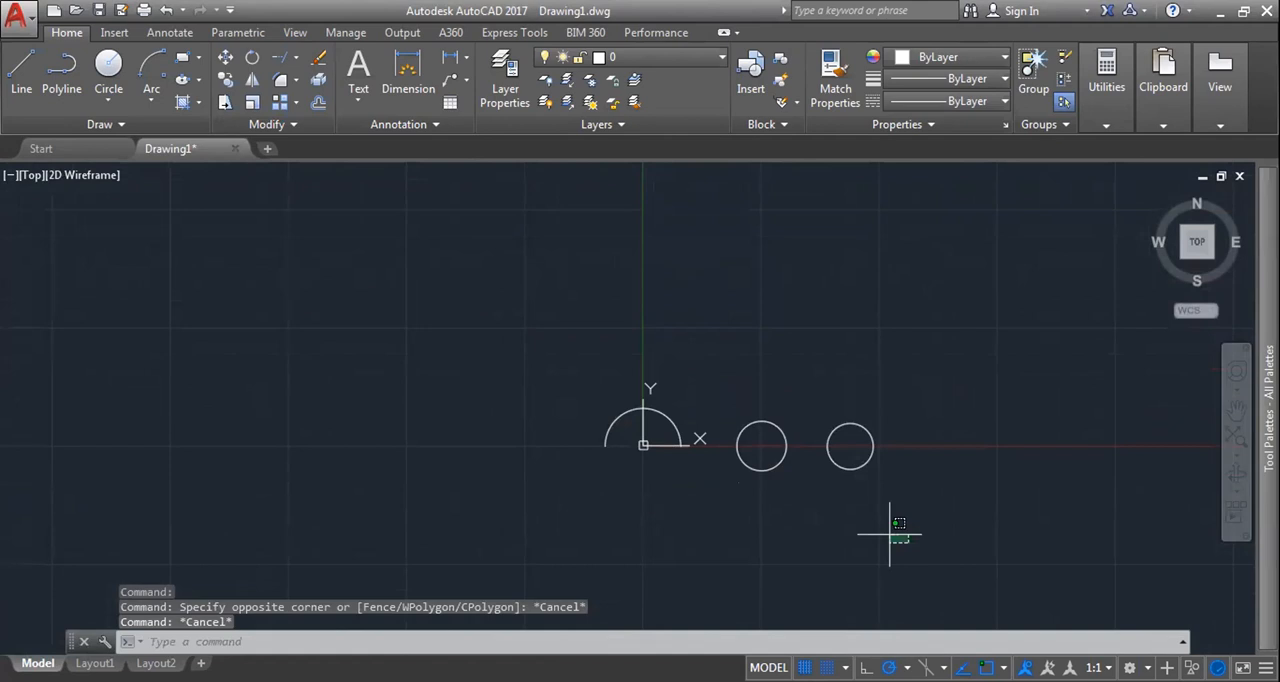
left_click(562, 206)
key("Delete")
left_click(264, 128)
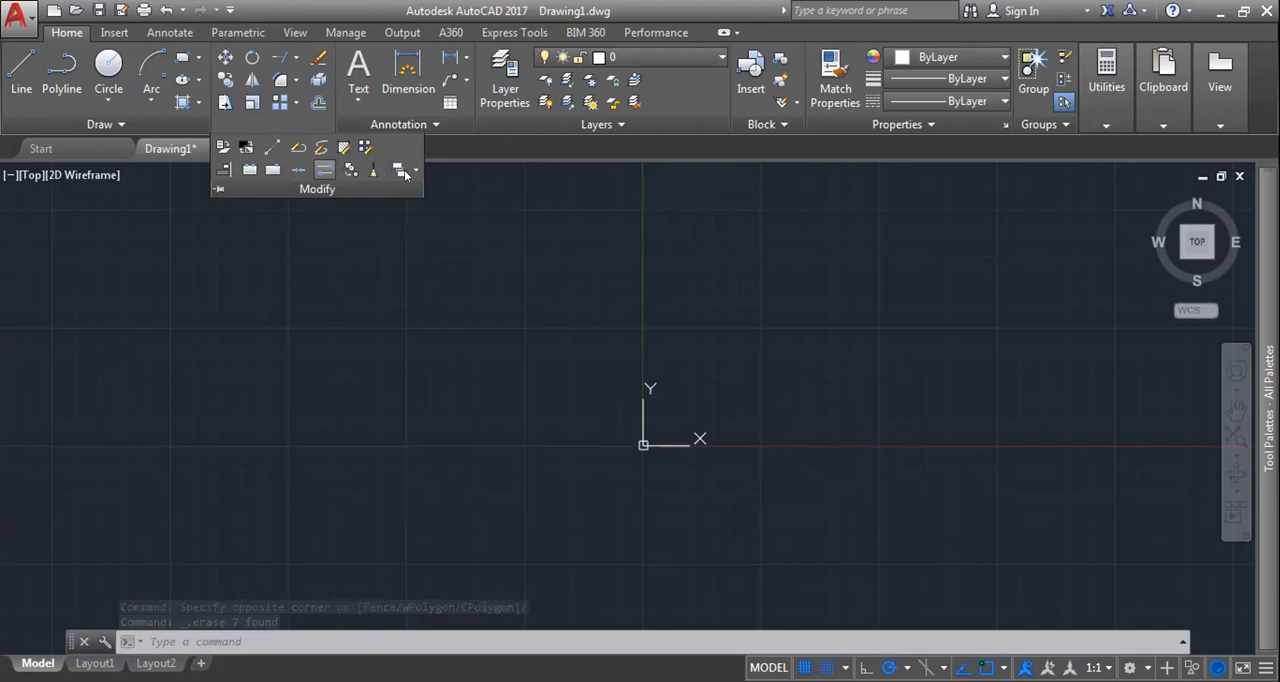
left_click(480, 258)
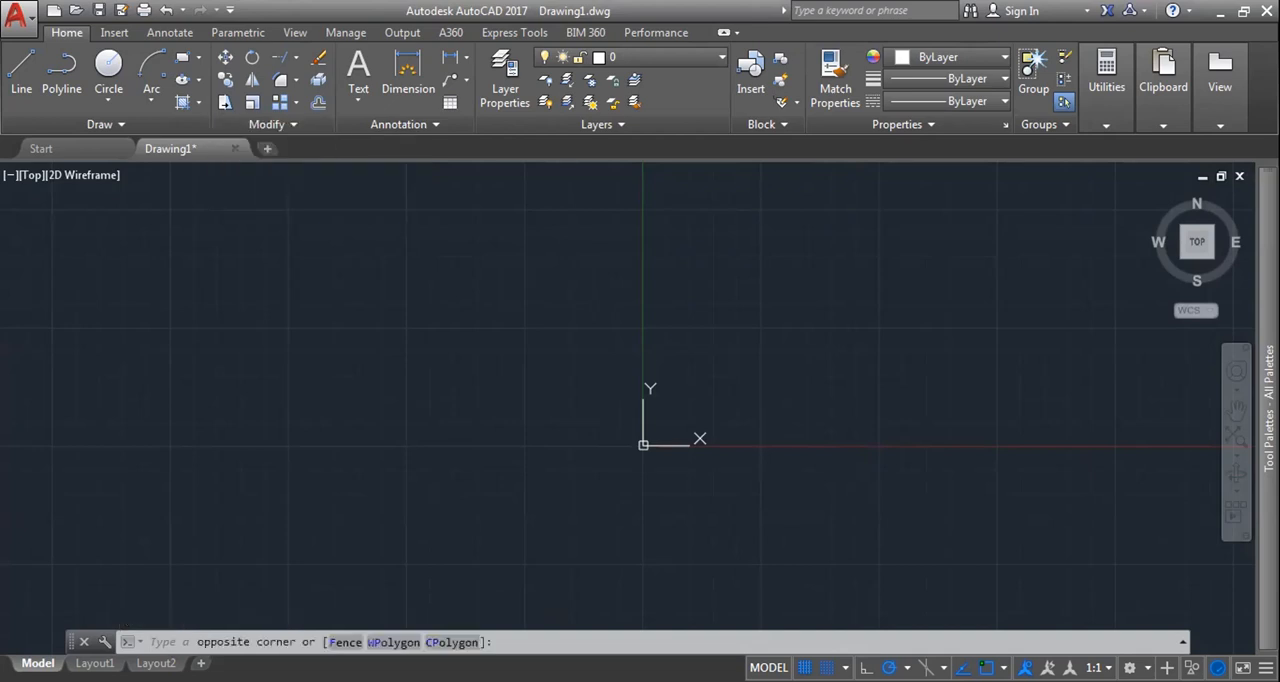
key("Escape")
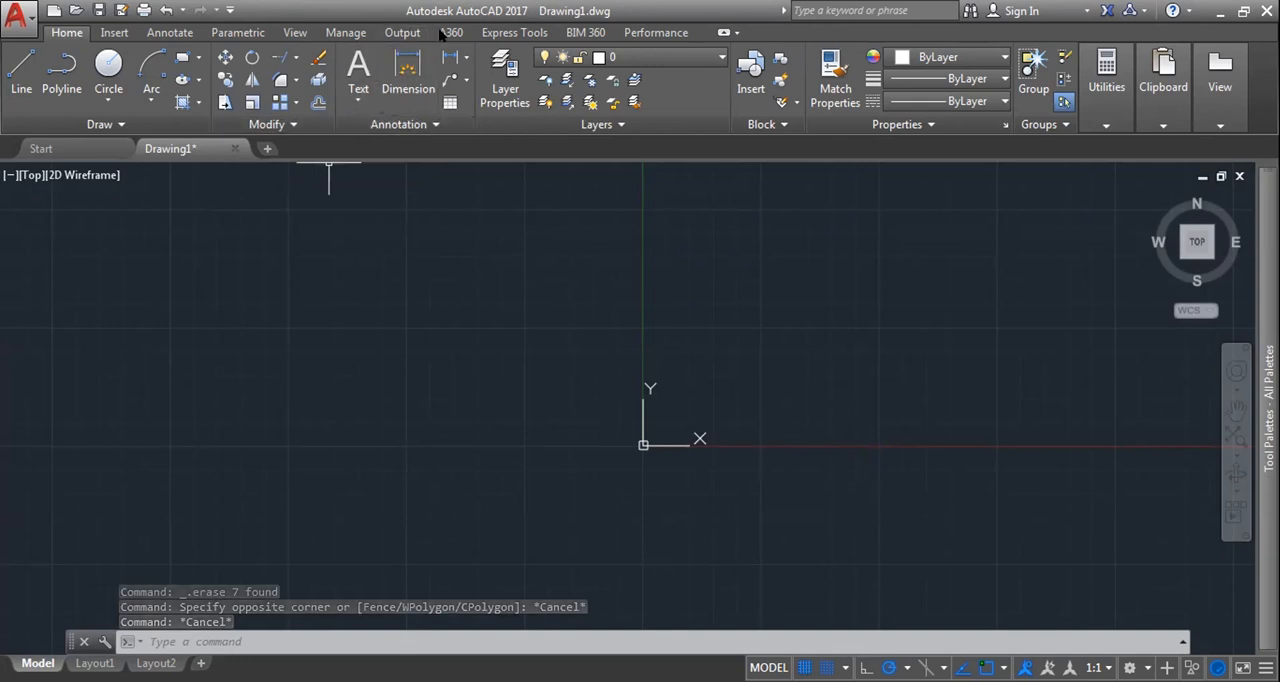
left_click(464, 58)
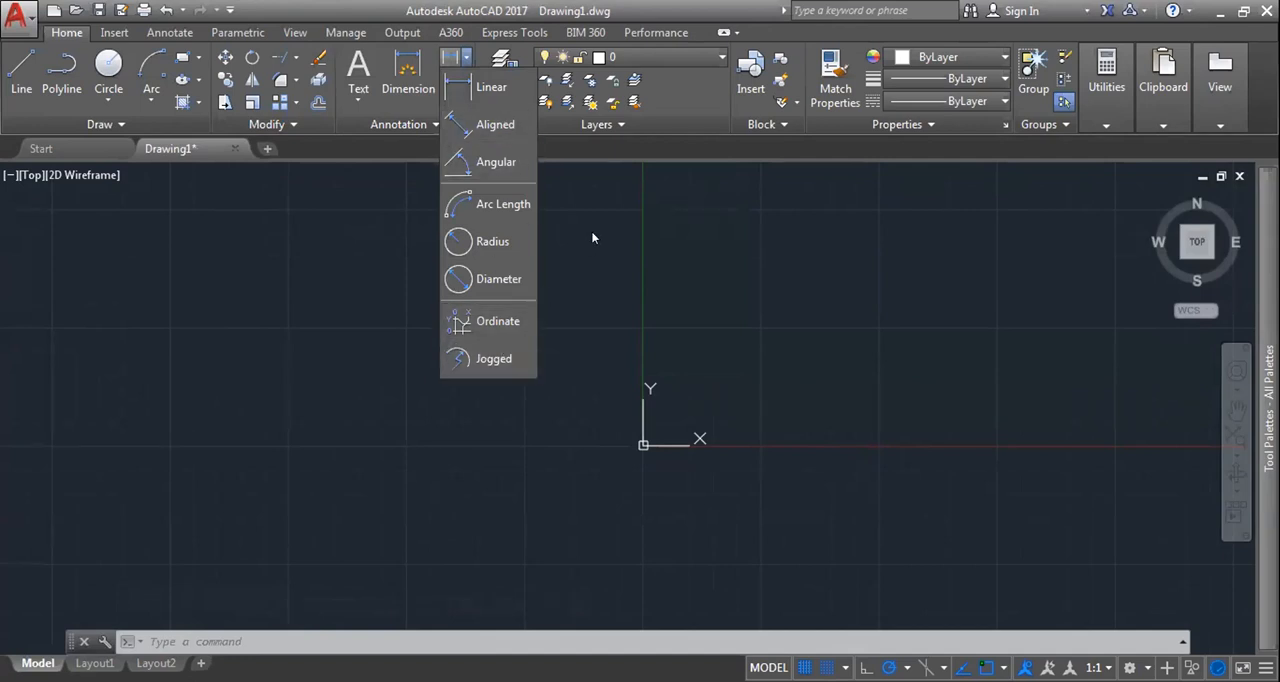
left_click(812, 273)
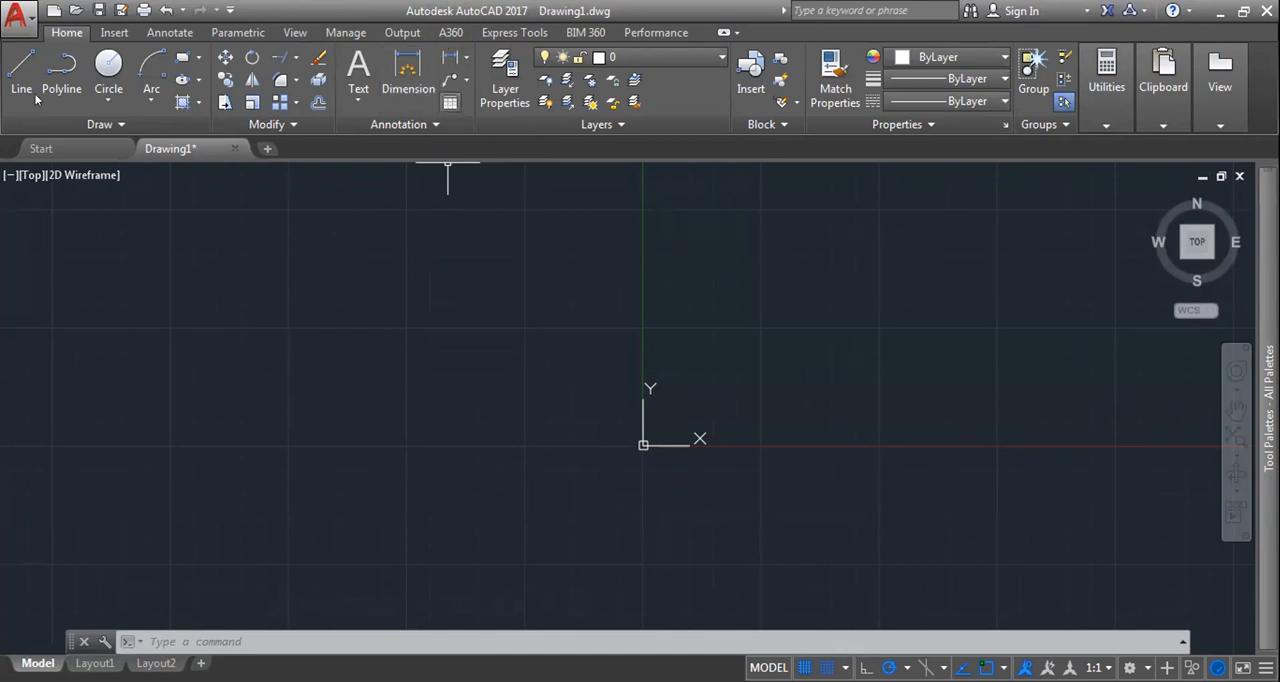
left_click(105, 124)
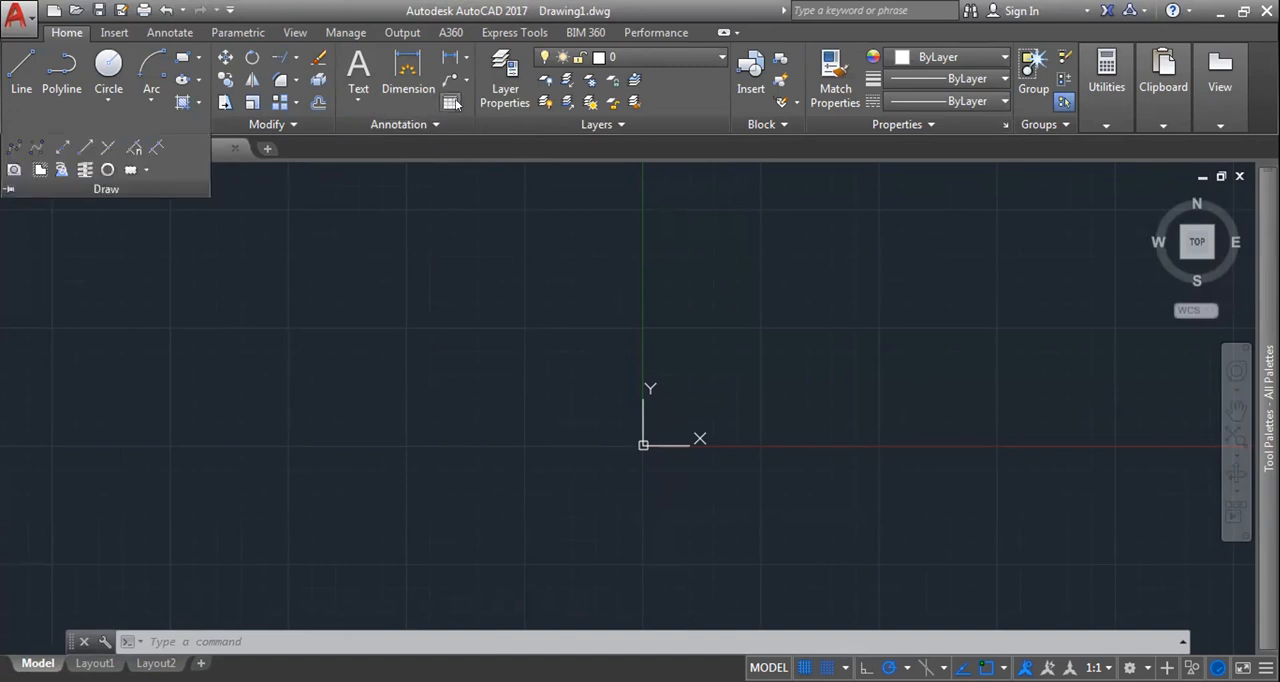
left_click(400, 124)
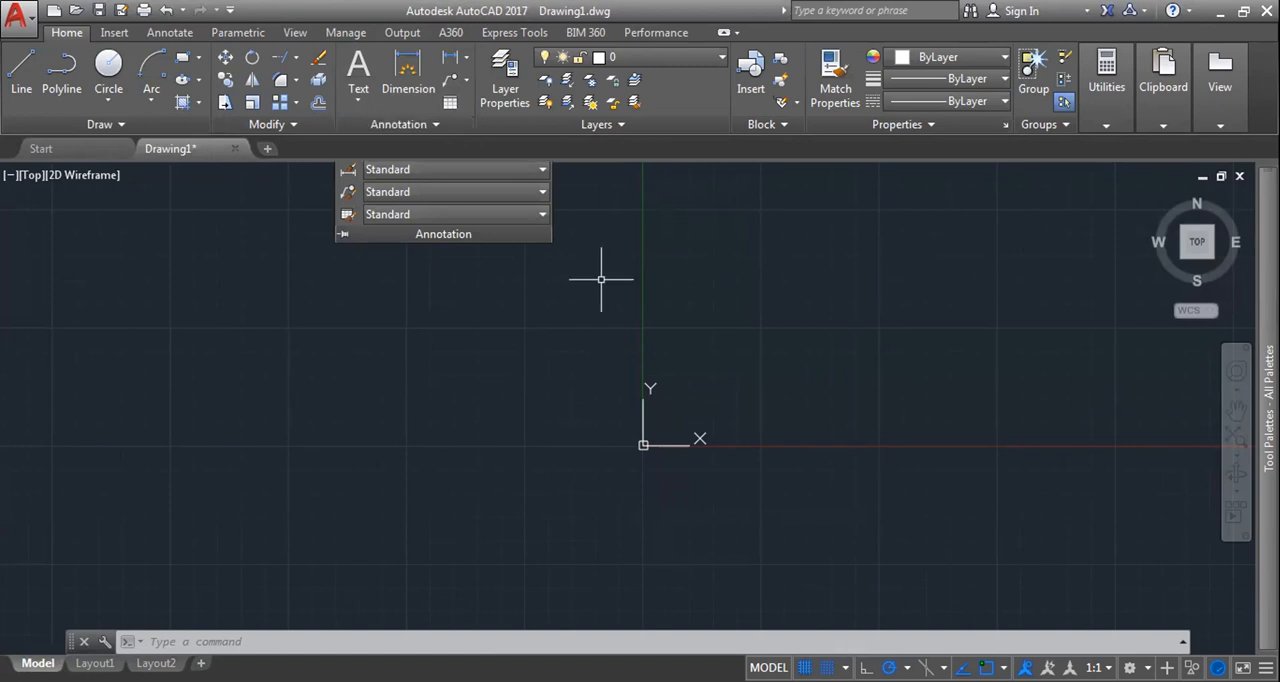
key("Escape")
key("Escape")
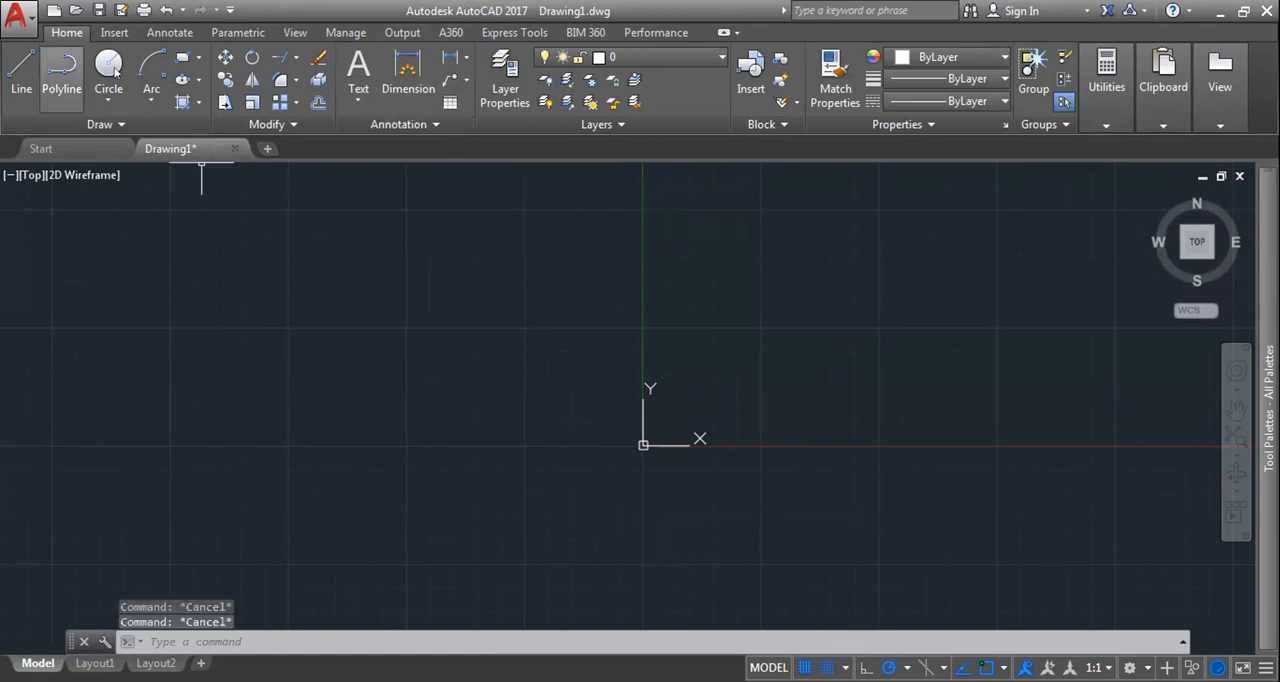
left_click(182, 57)
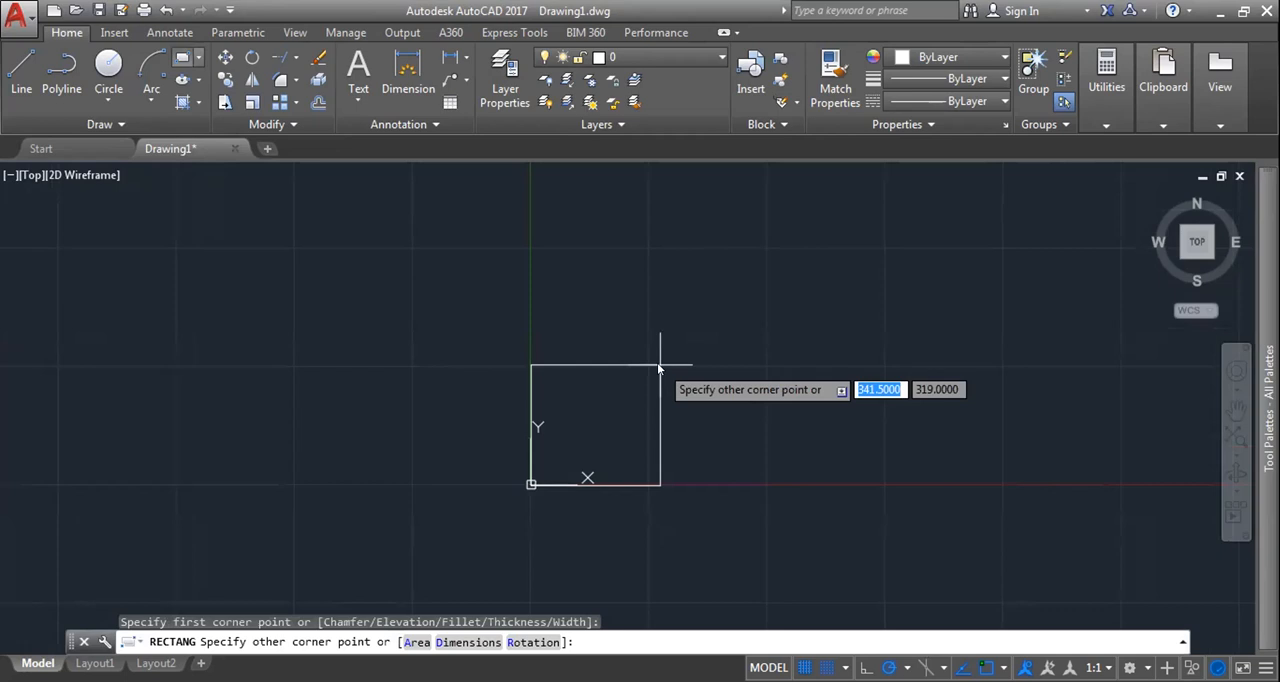
type("@100,100")
key("Return")
scroll(628, 458, "up", 6)
scroll(757, 380, "up", 3)
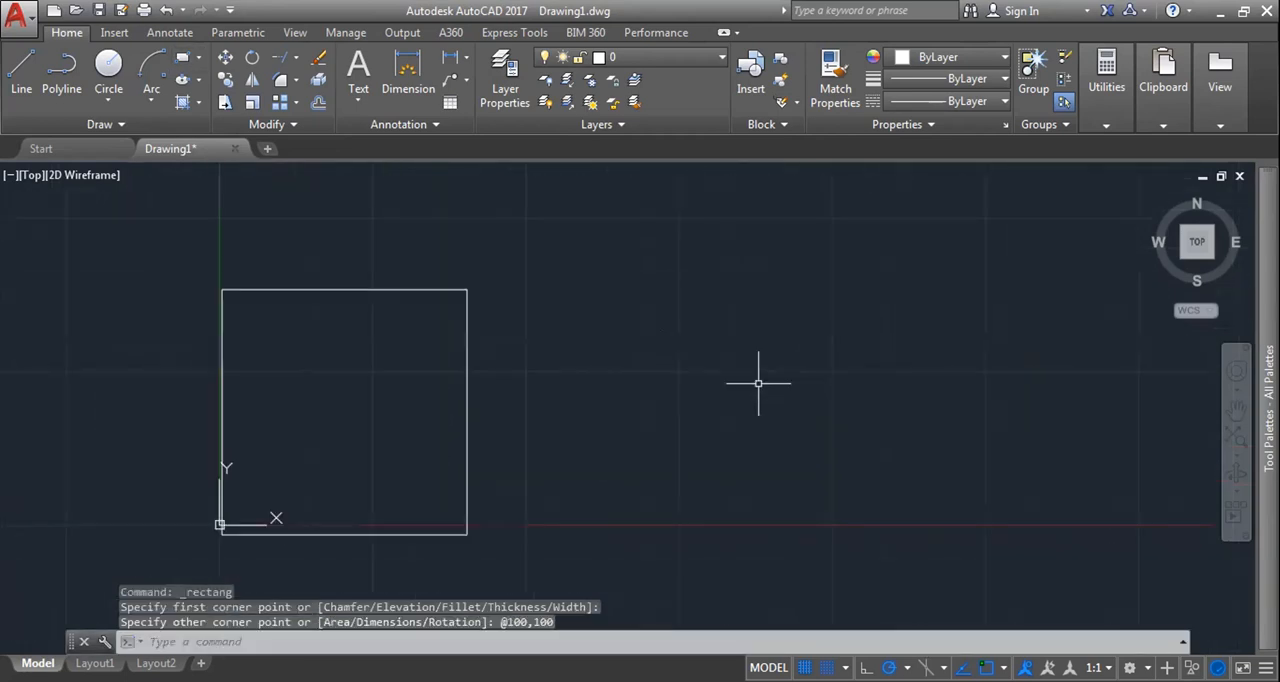
Step: Draw a circle about 126 in diameter to the right of the square and a triangle of three lines to its left
scroll(714, 391, "down", 3)
scroll(728, 380, "up", 2)
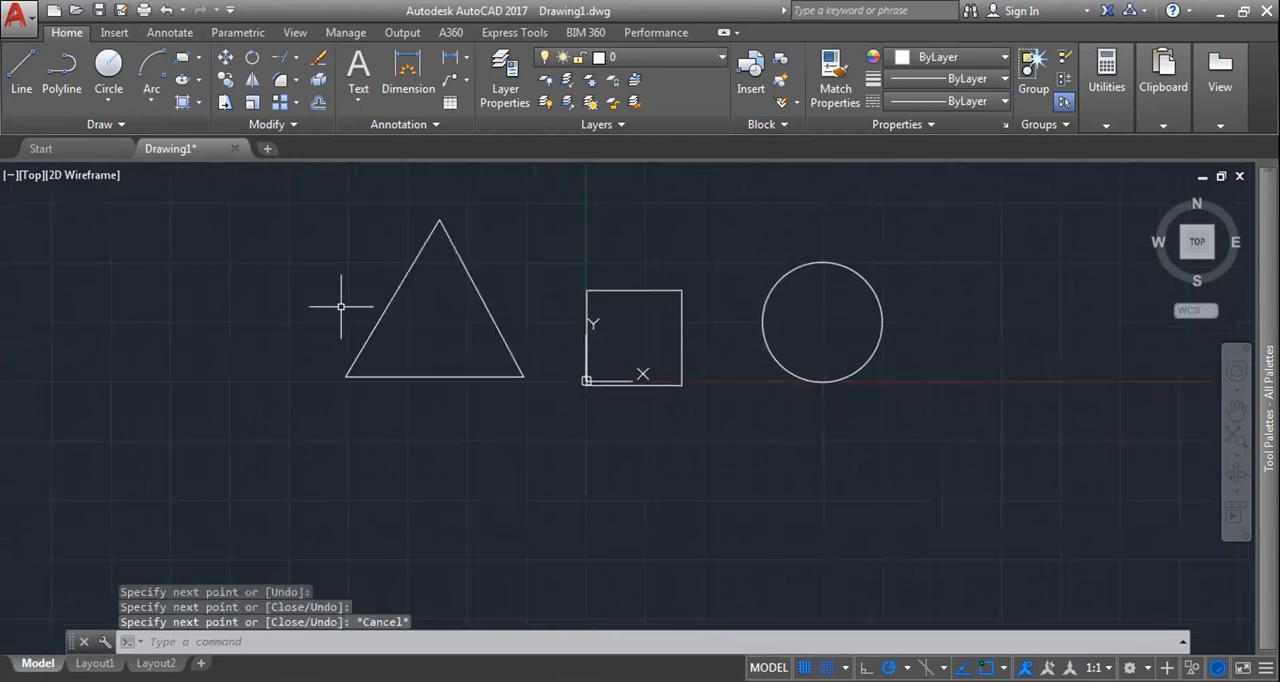
scroll(343, 300, "up", 5)
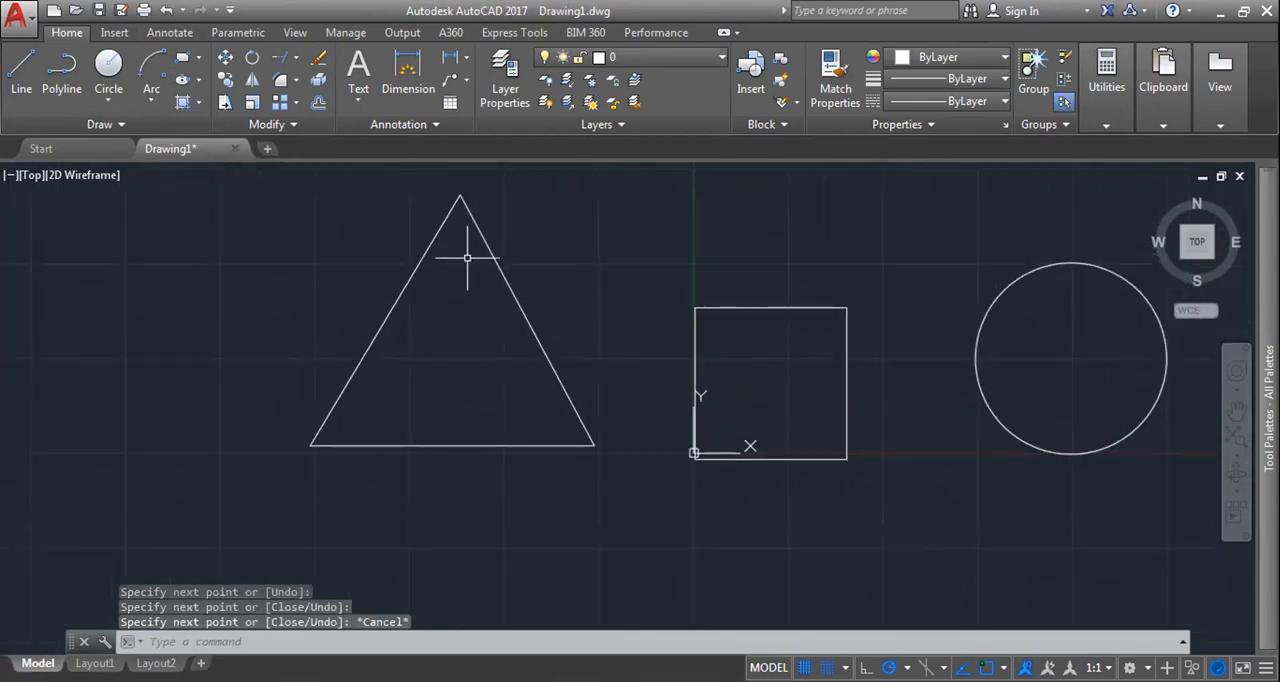
Step: Try to stretch the upper end of the triangle's left side by its grip, and undo the grip edit
left_click(462, 195)
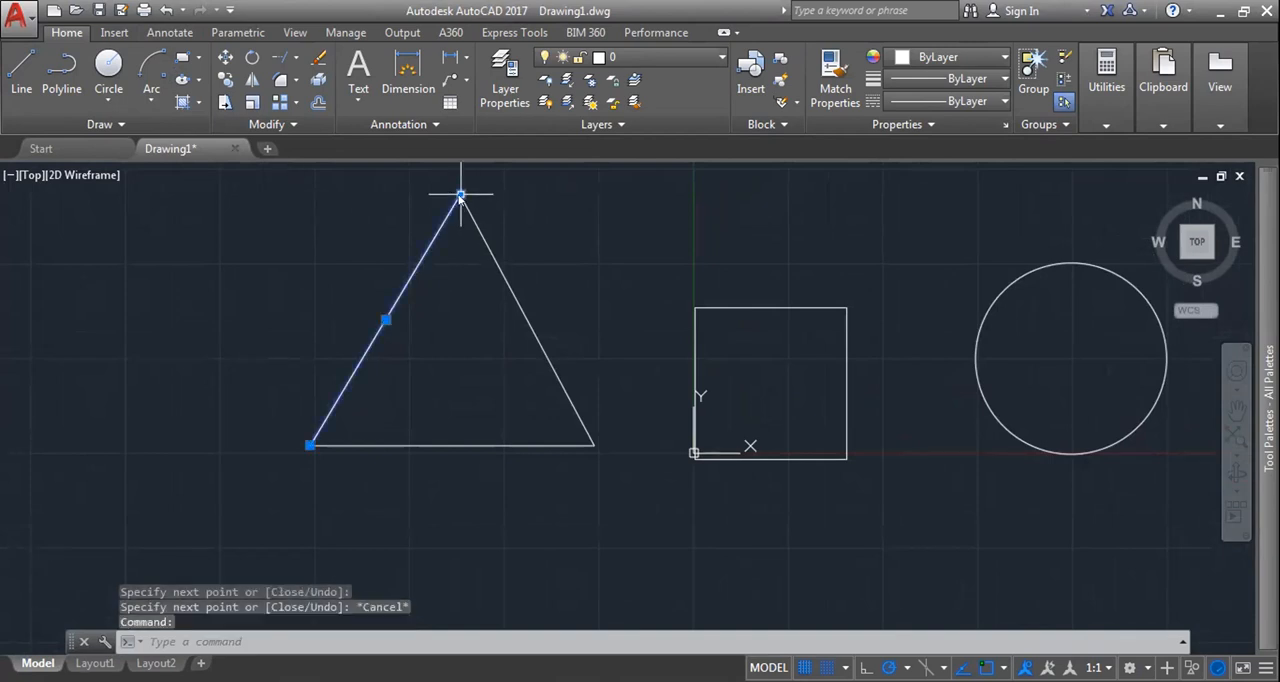
left_click(462, 195)
left_click(450, 208)
key("Escape")
key("ctrl+z")
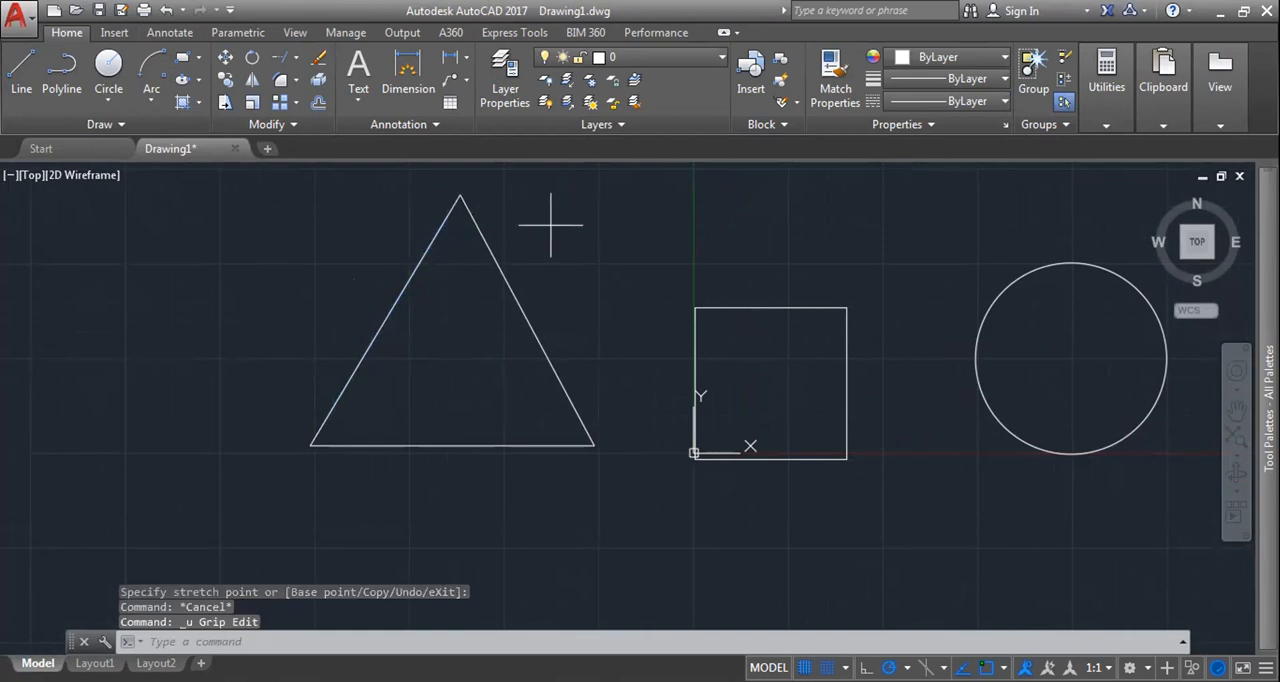
Step: Add an aligned dimension outside the triangle's right side and a diameter dimension at the circle's upper right
middle_click_drag(550, 225, 766, 275)
left_click(465, 57)
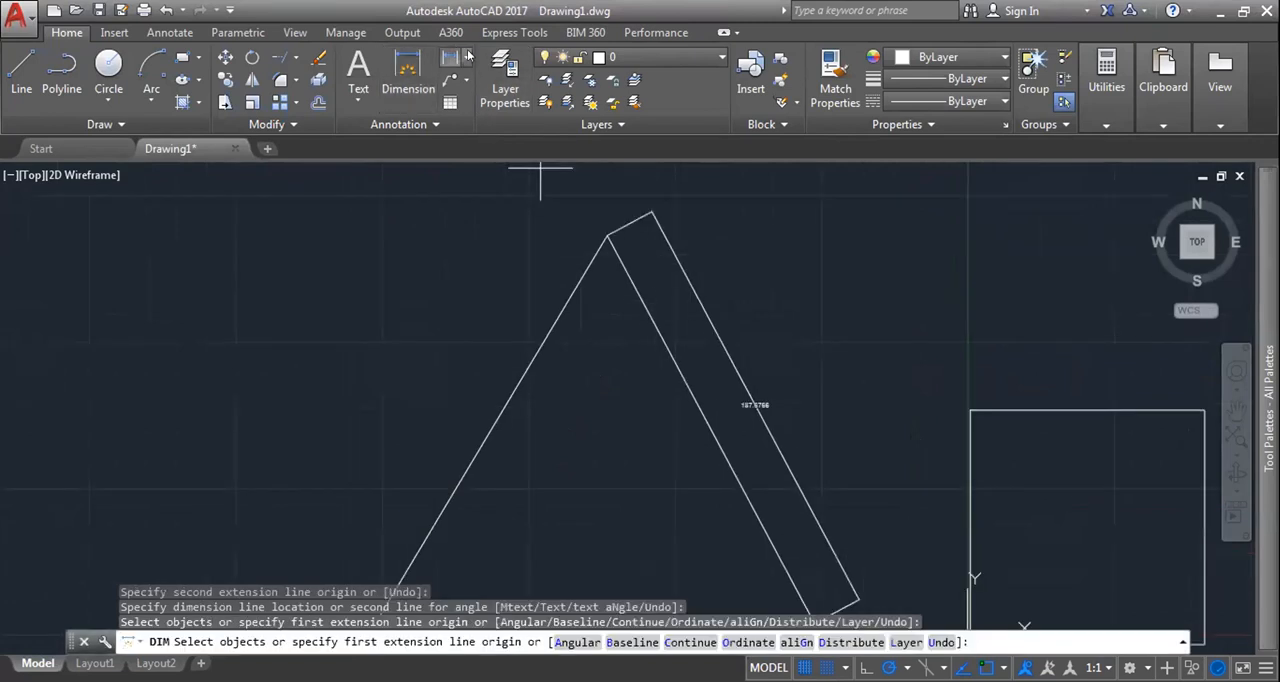
left_click(468, 55)
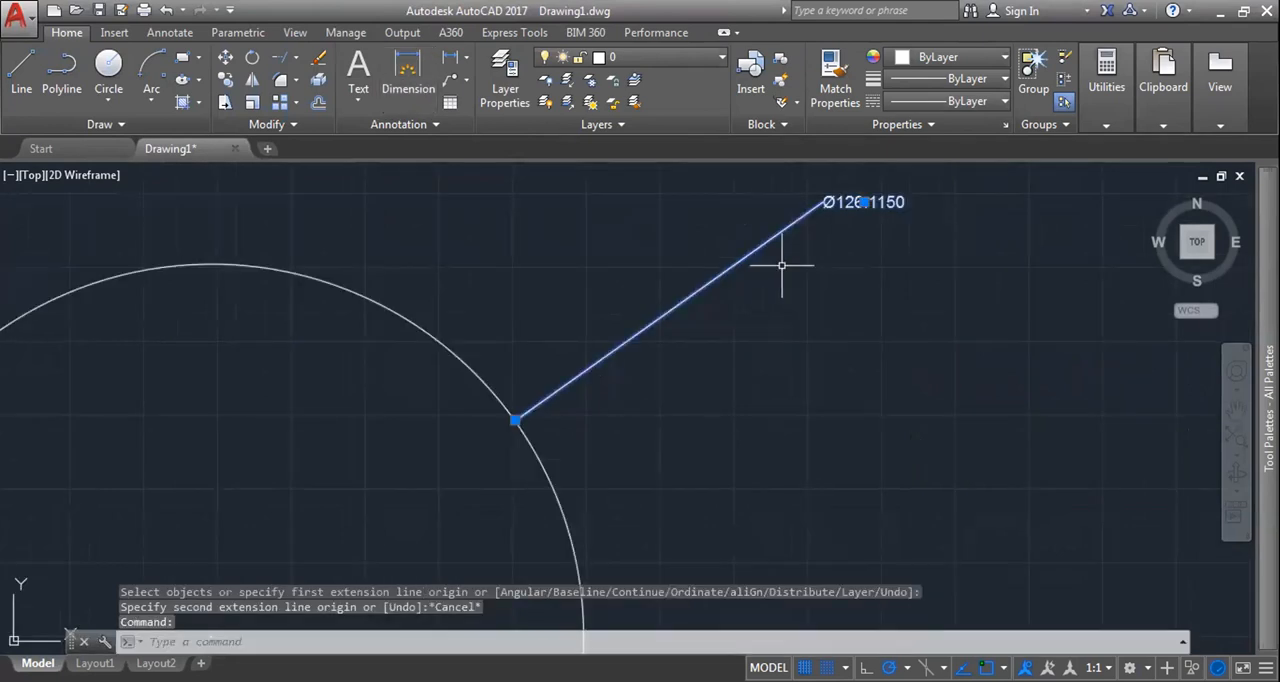
Step: Dimension the length of the square's upper edge and the angle inside the triangle's lower-right corner
scroll(786, 263, "down", 3)
middle_click_drag(626, 460, 706, 421)
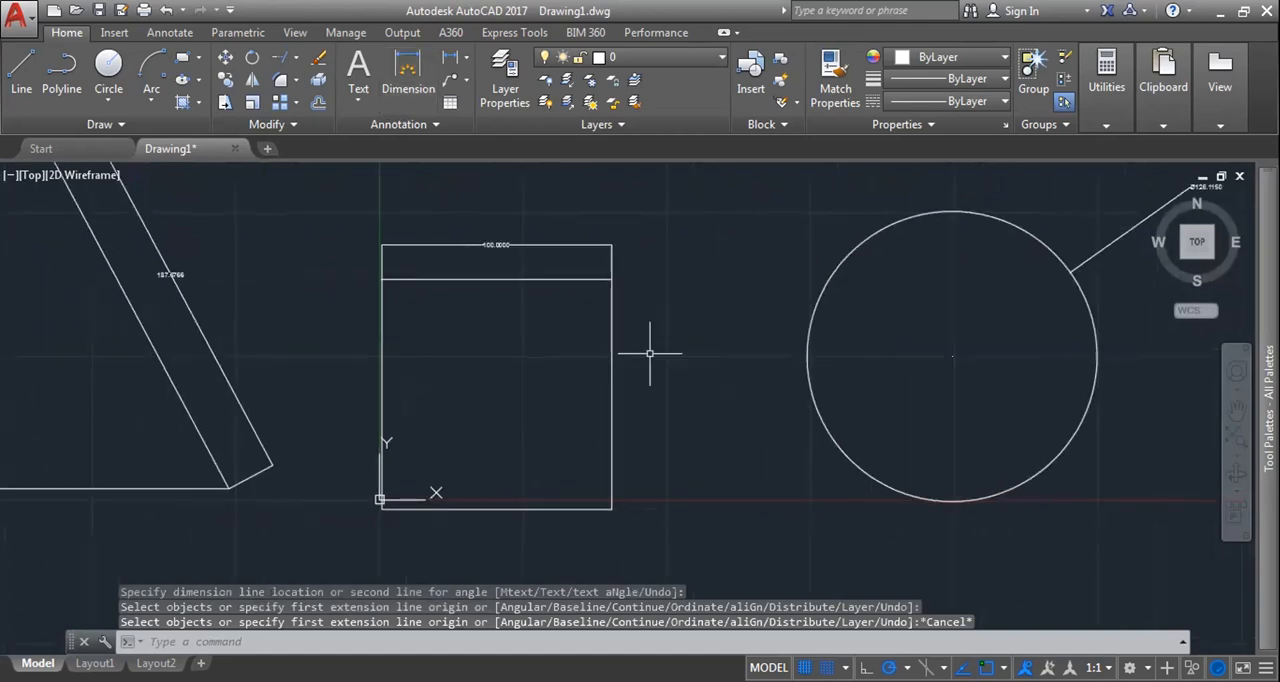
scroll(721, 329, "down", 2)
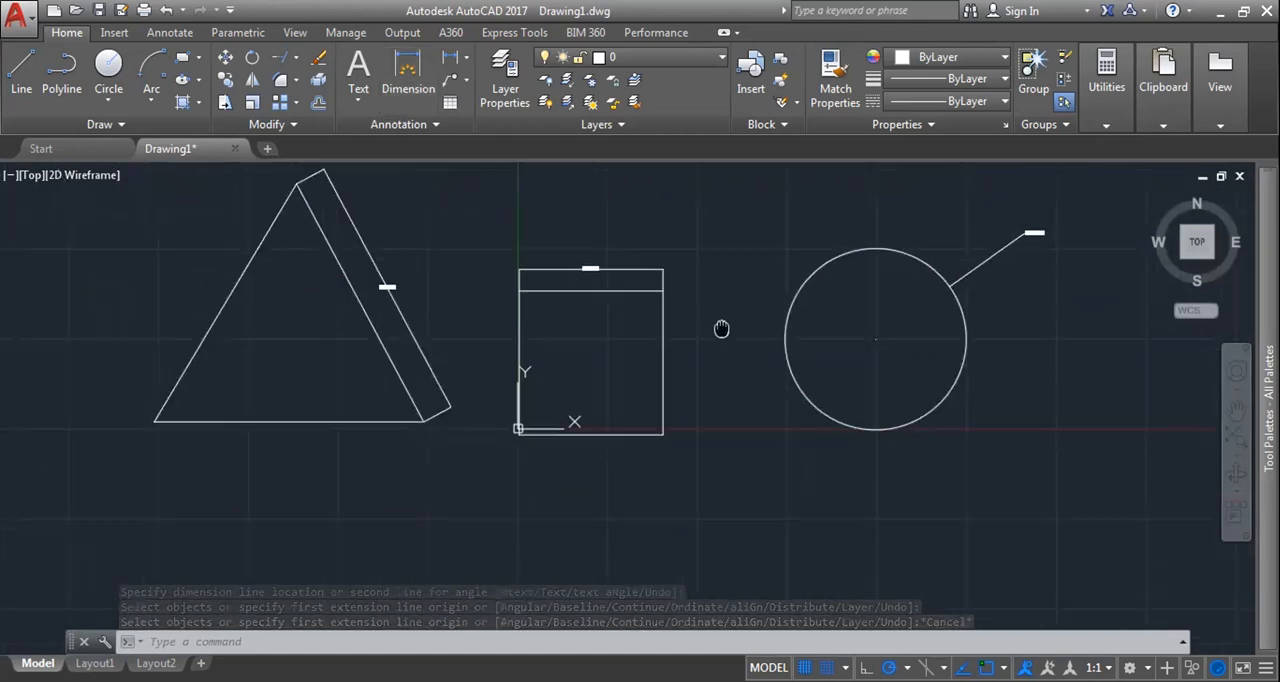
middle_click_drag(721, 329, 744, 311)
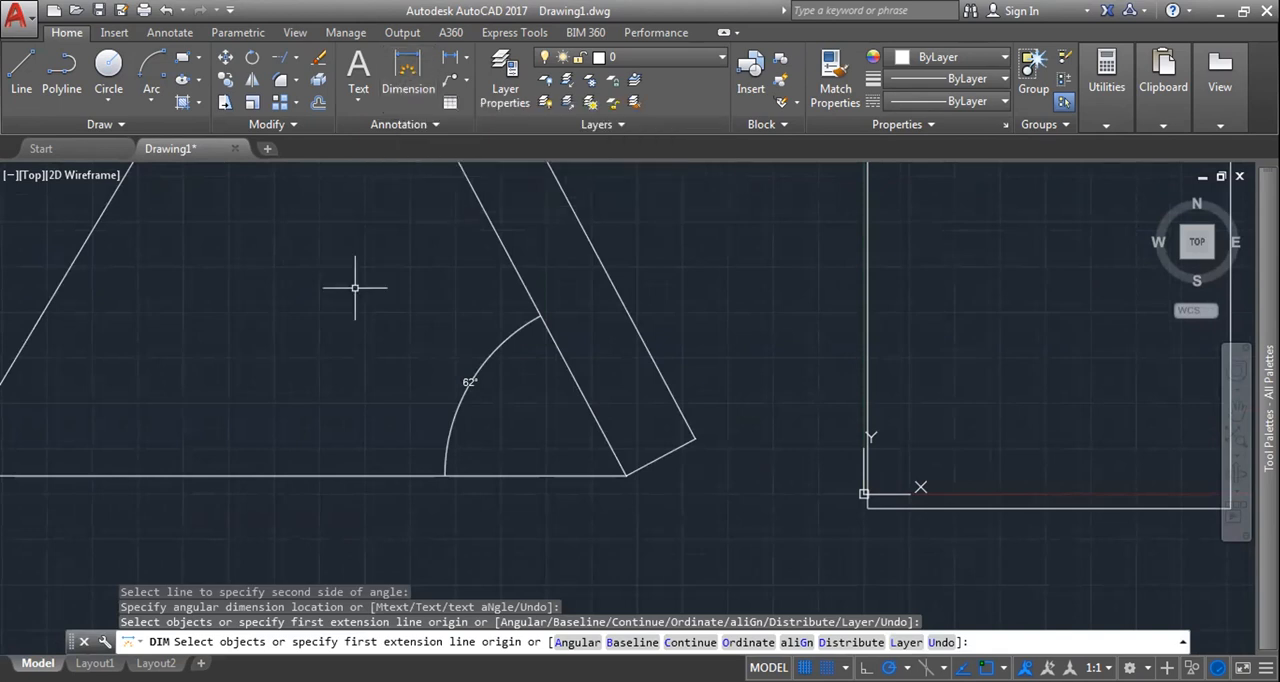
Step: Add an angular dimension inside the triangle's lower-left corner with the DIM command
key("Escape")
type("DIM")
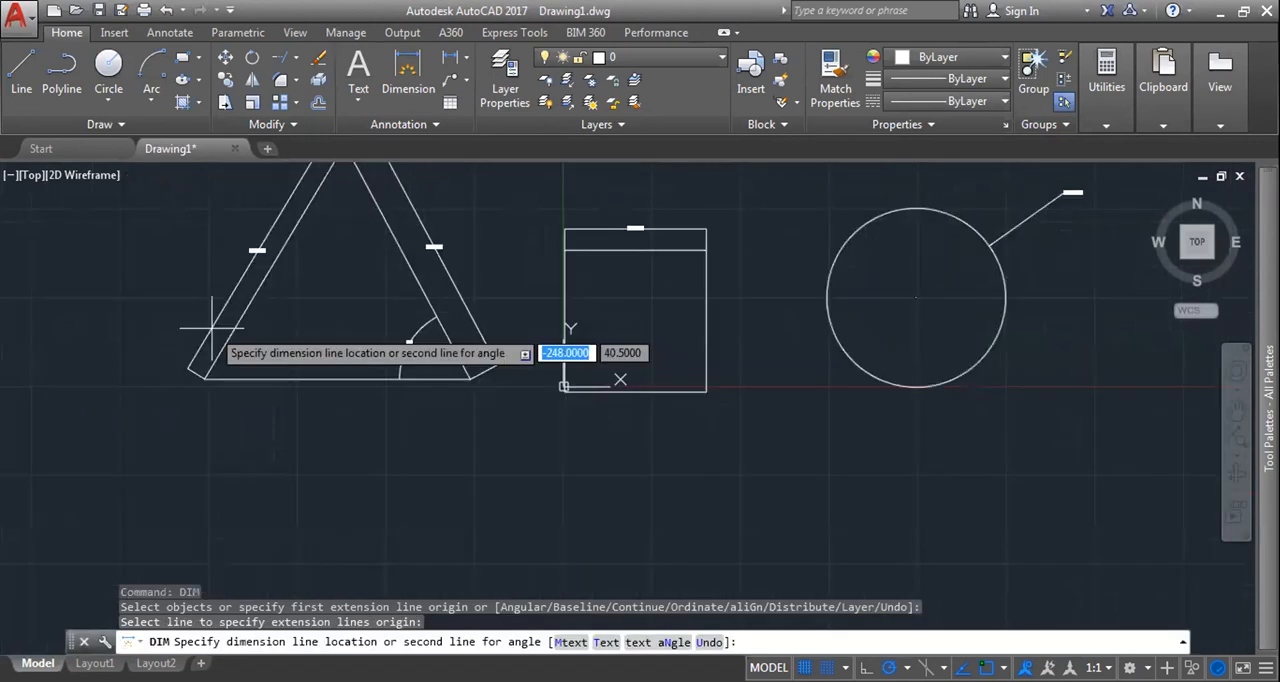
scroll(212, 327, "up", 5)
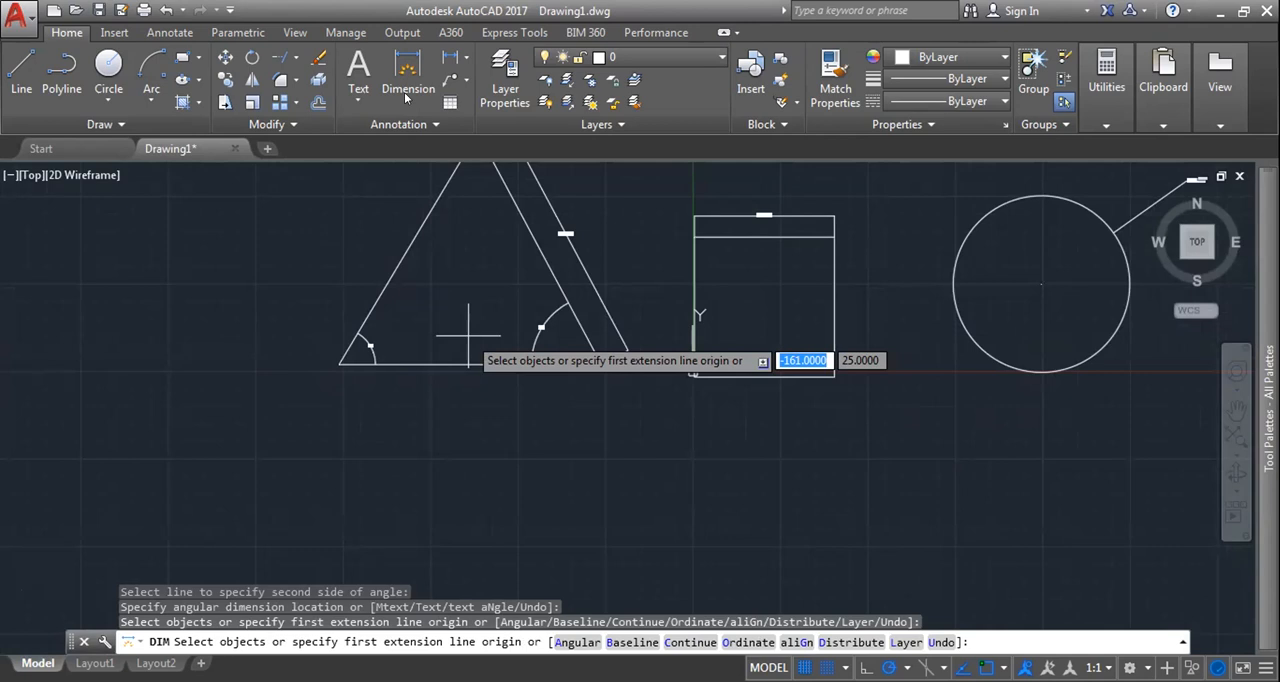
left_click(466, 57)
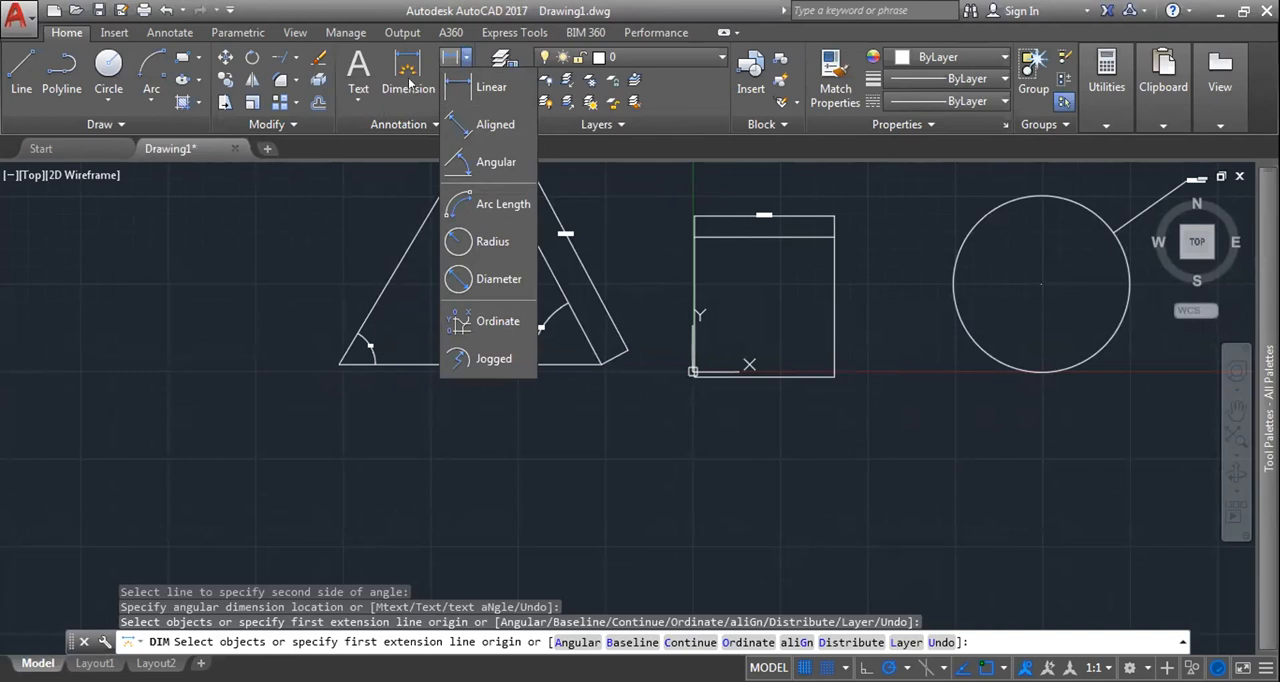
left_click(410, 84)
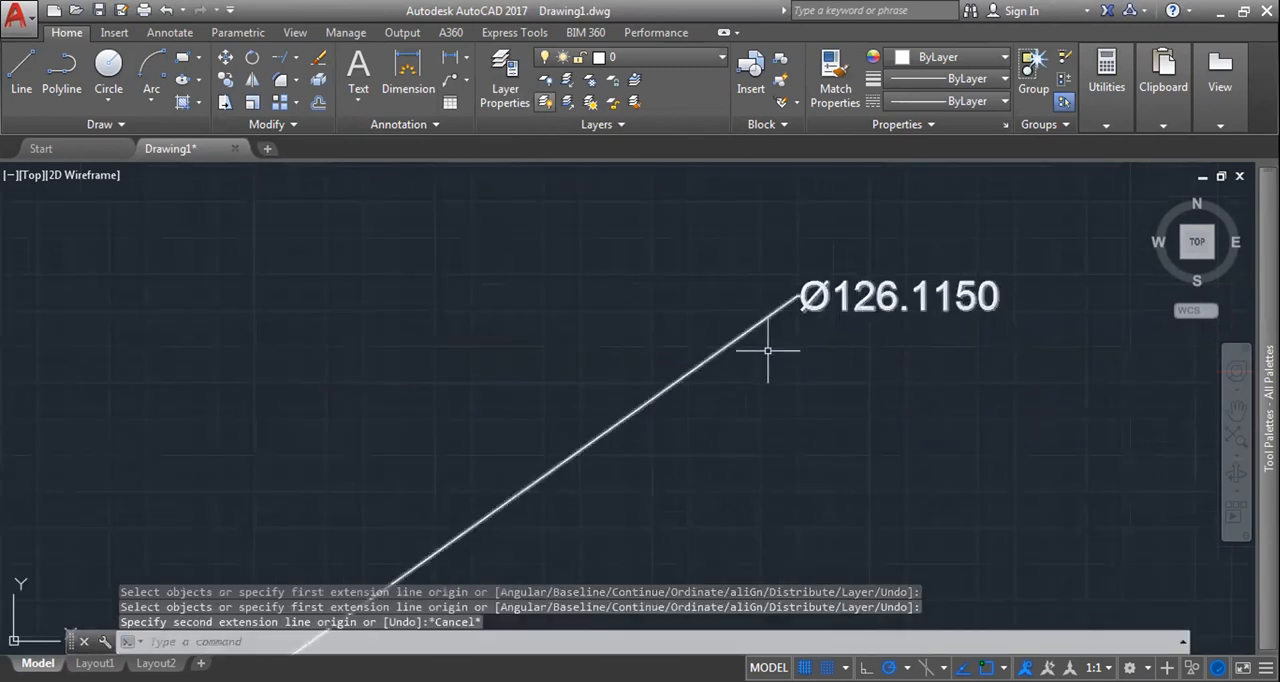
Step: Add linear dimensions outside the square's right side and below its lower edge
scroll(766, 352, "down", 8)
middle_click_drag(699, 360, 840, 240)
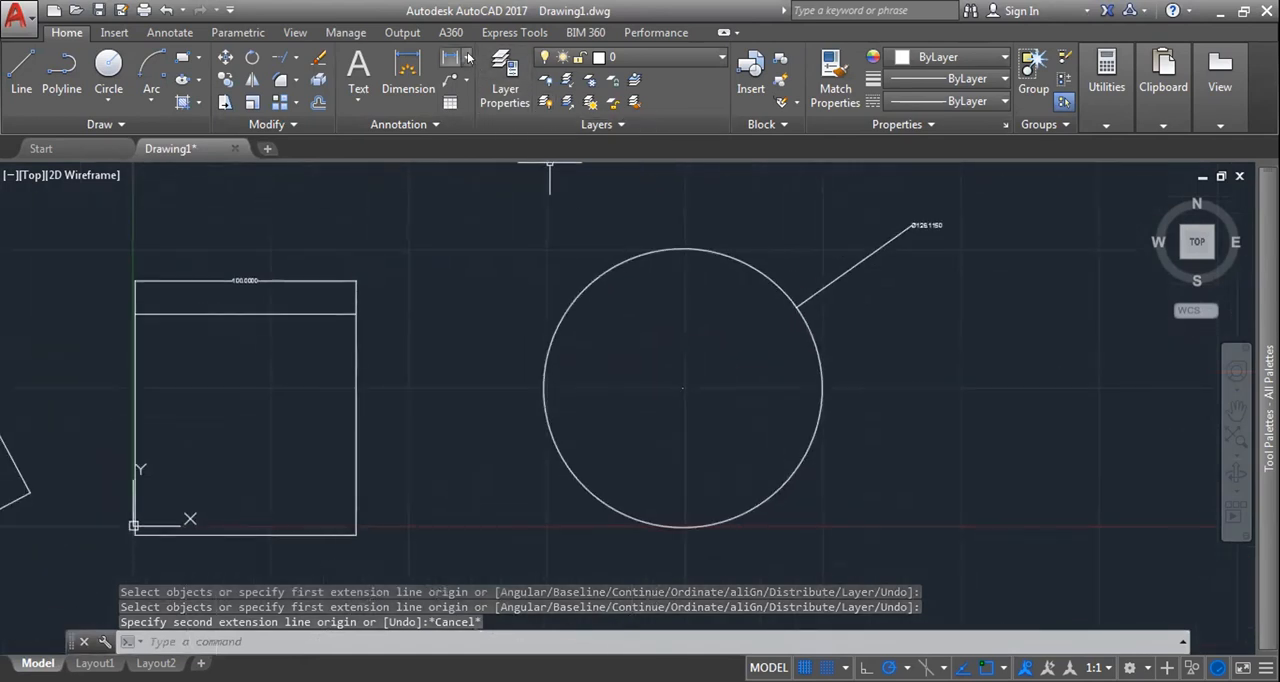
left_click(465, 57)
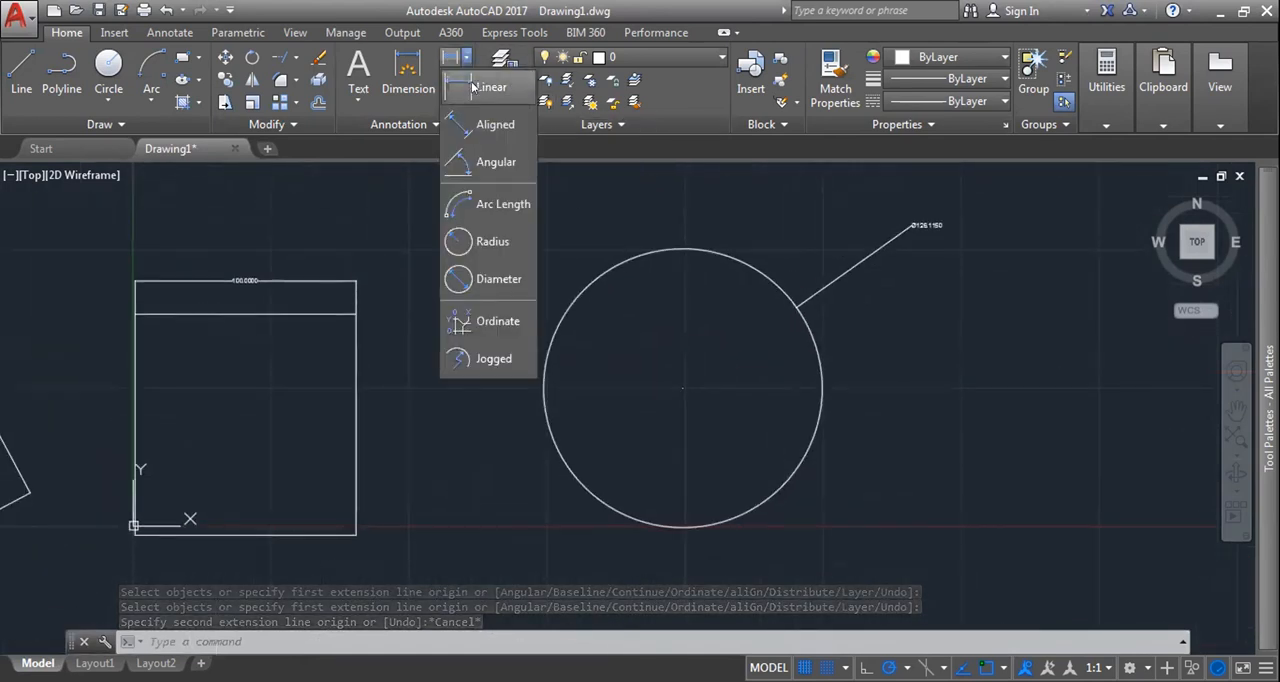
left_click(474, 87)
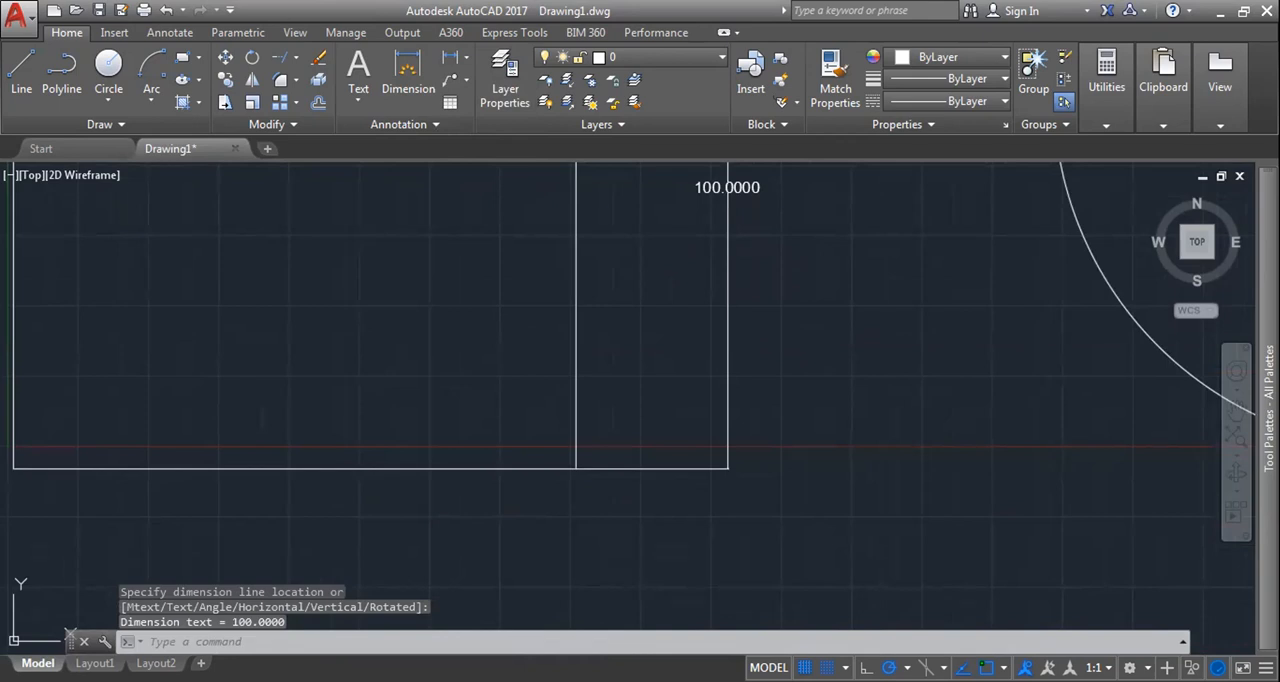
scroll(557, 329, "down", 6)
scroll(554, 331, "up", 10)
scroll(531, 417, "down", 4)
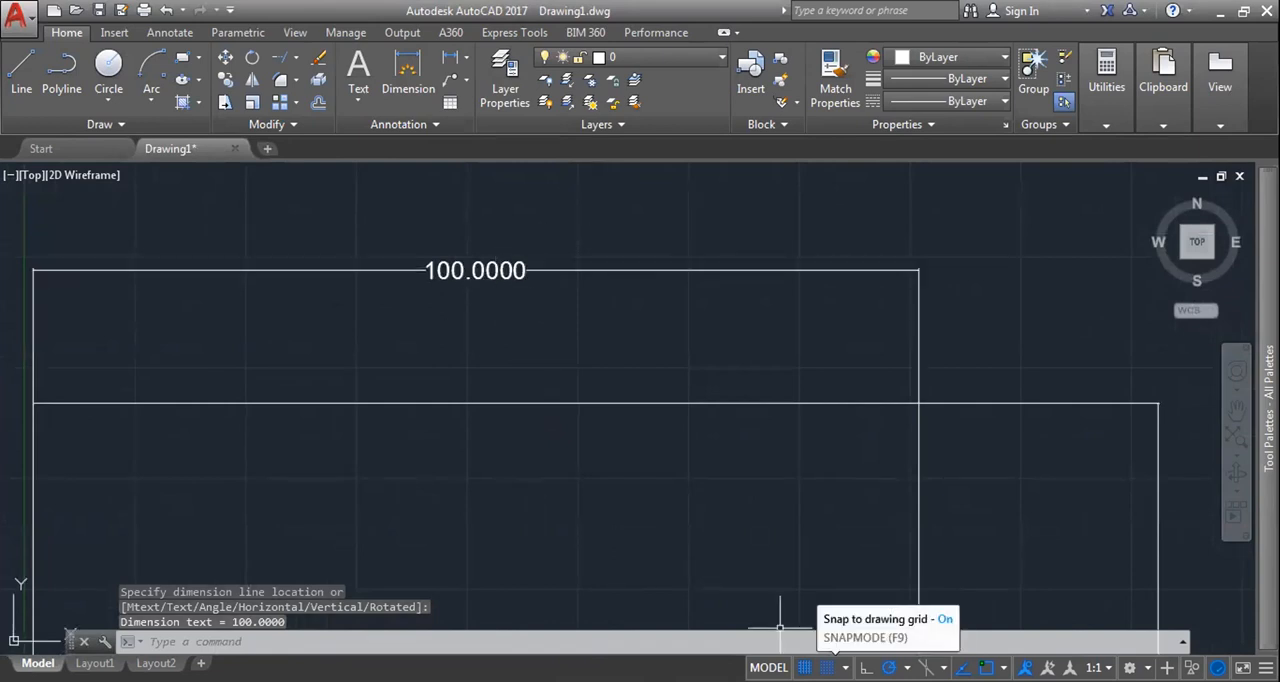
Step: Turn off snapping to the drawing grid and the grid display
left_click(826, 667)
scroll(644, 487, "down", 2)
middle_click_drag(644, 487, 634, 414)
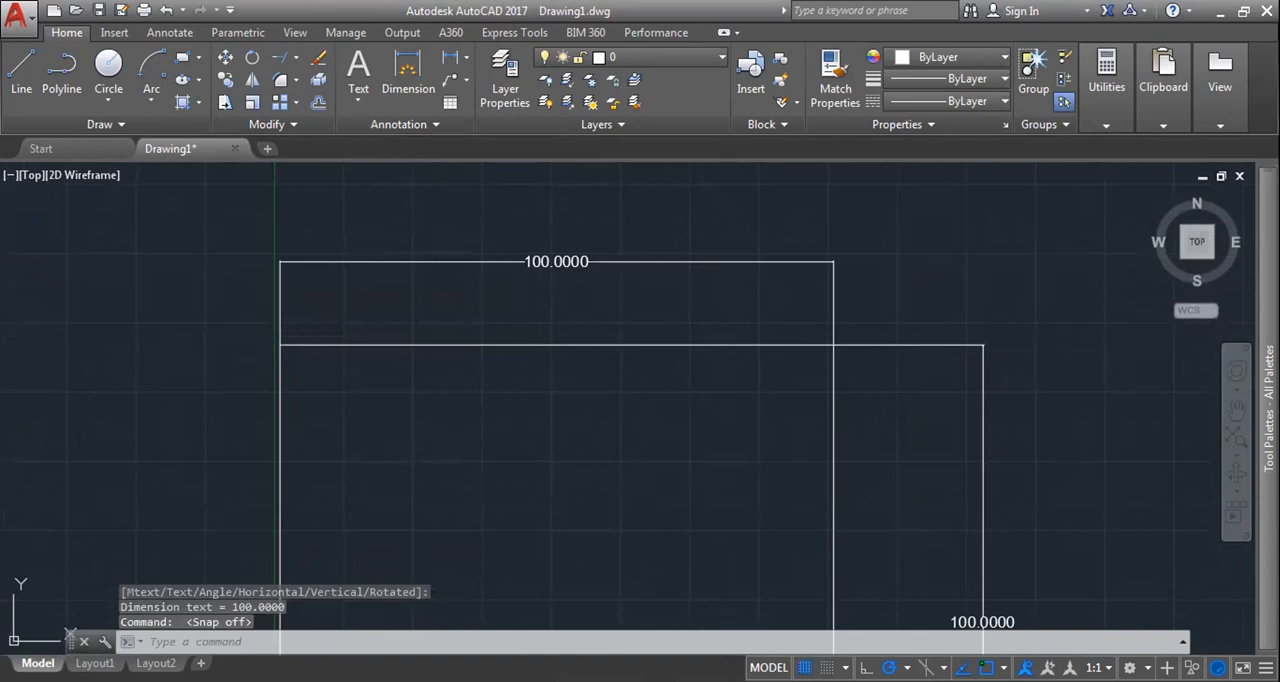
left_click(465, 58)
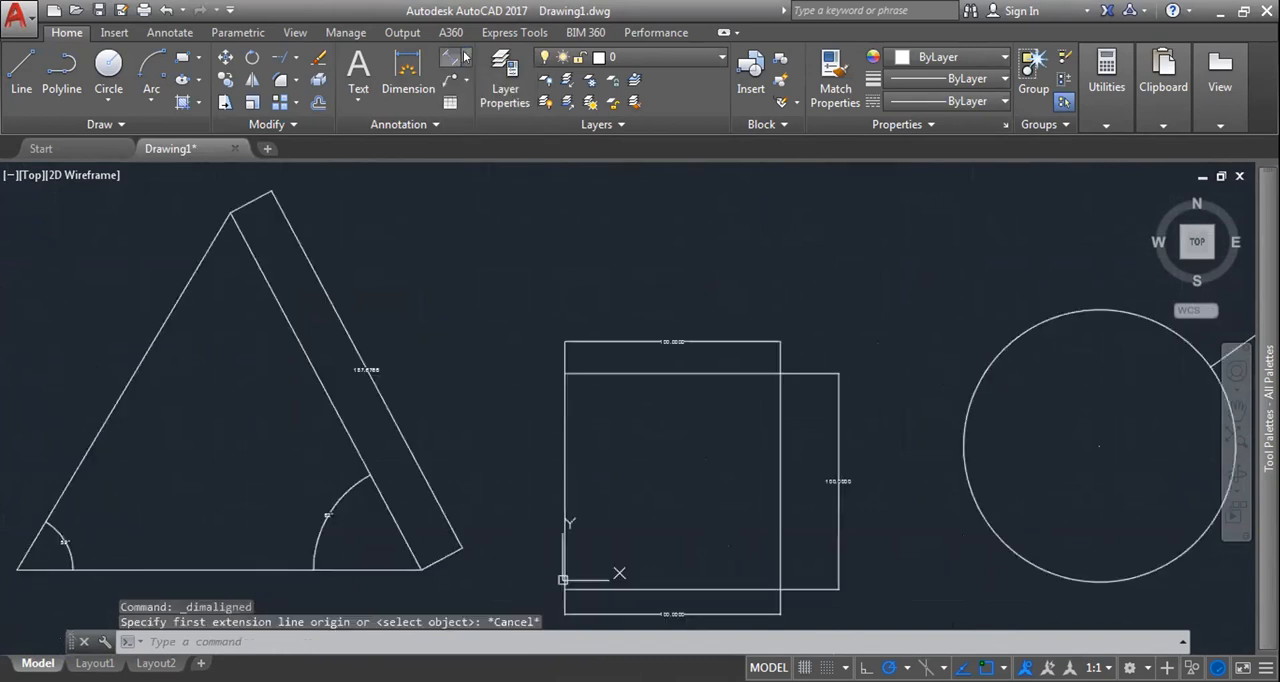
Step: Add linear dimensions for the triangle's height on its left and for its left side's horizontal extent above the apex
left_click(465, 58)
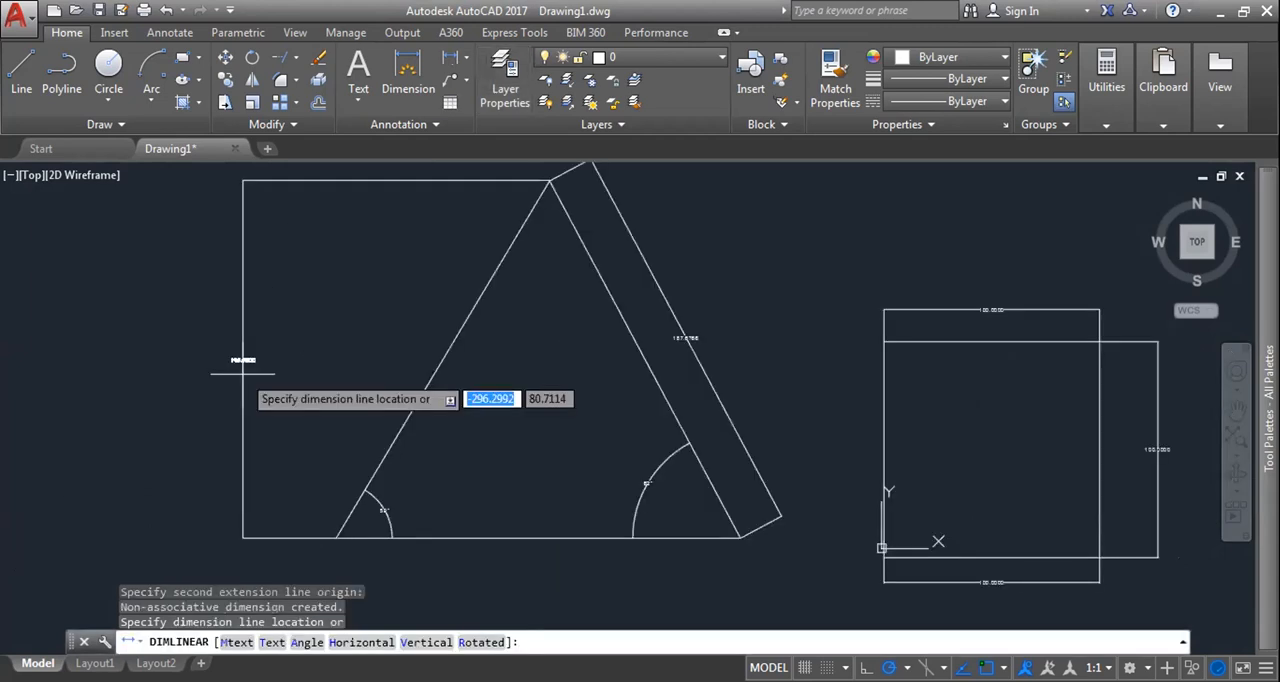
left_click(254, 372)
scroll(238, 366, "up", 10)
scroll(385, 335, "down", 8)
middle_click_drag(440, 350, 326, 480)
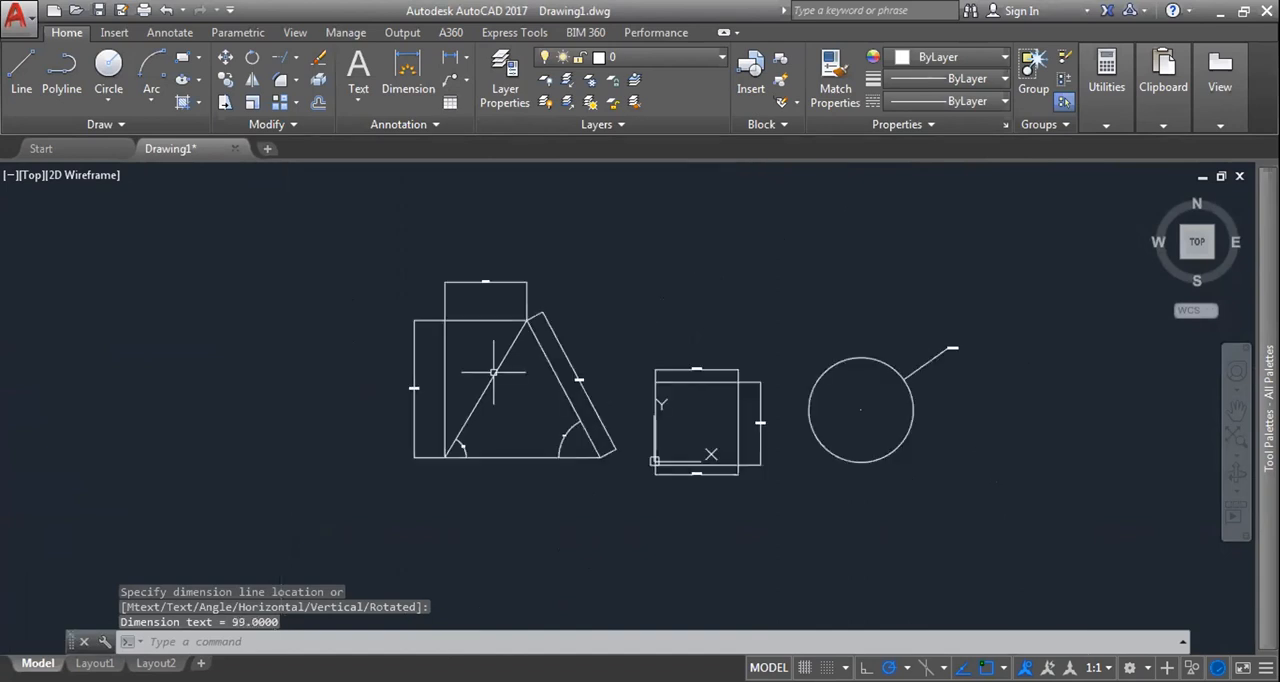
scroll(450, 520, "up", 2)
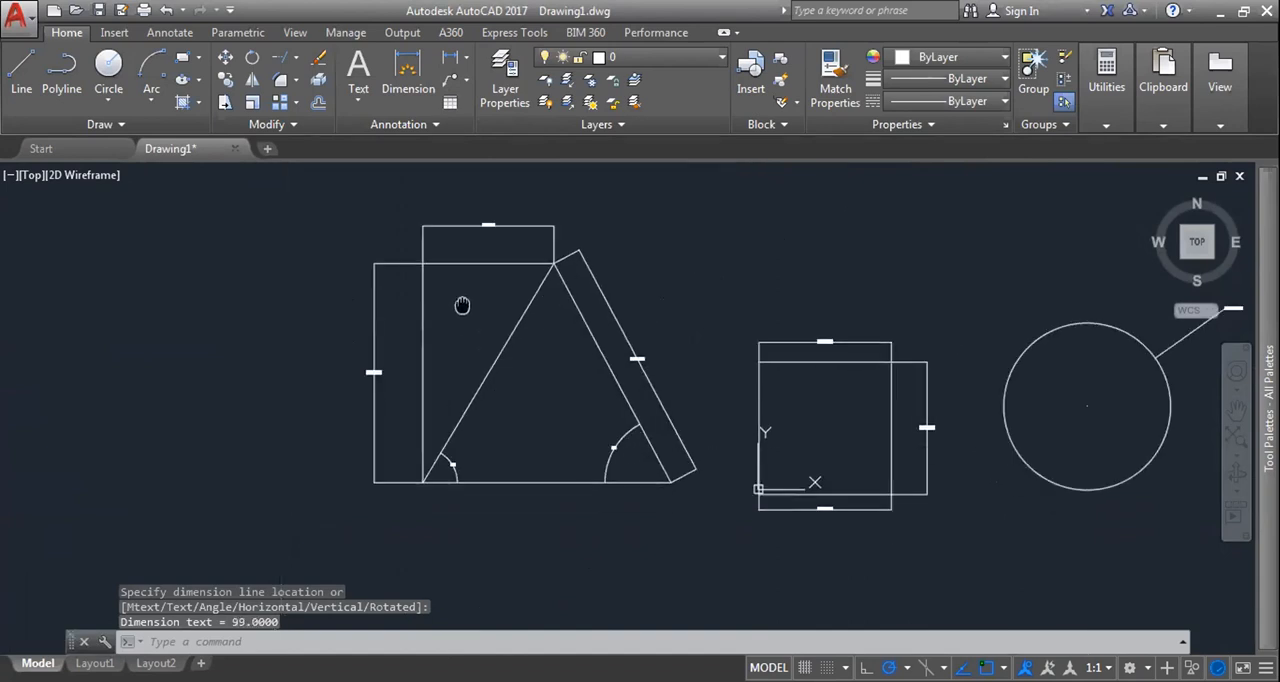
Step: Add an aligned dimension just outside the triangle's sloping left side
left_click(459, 58)
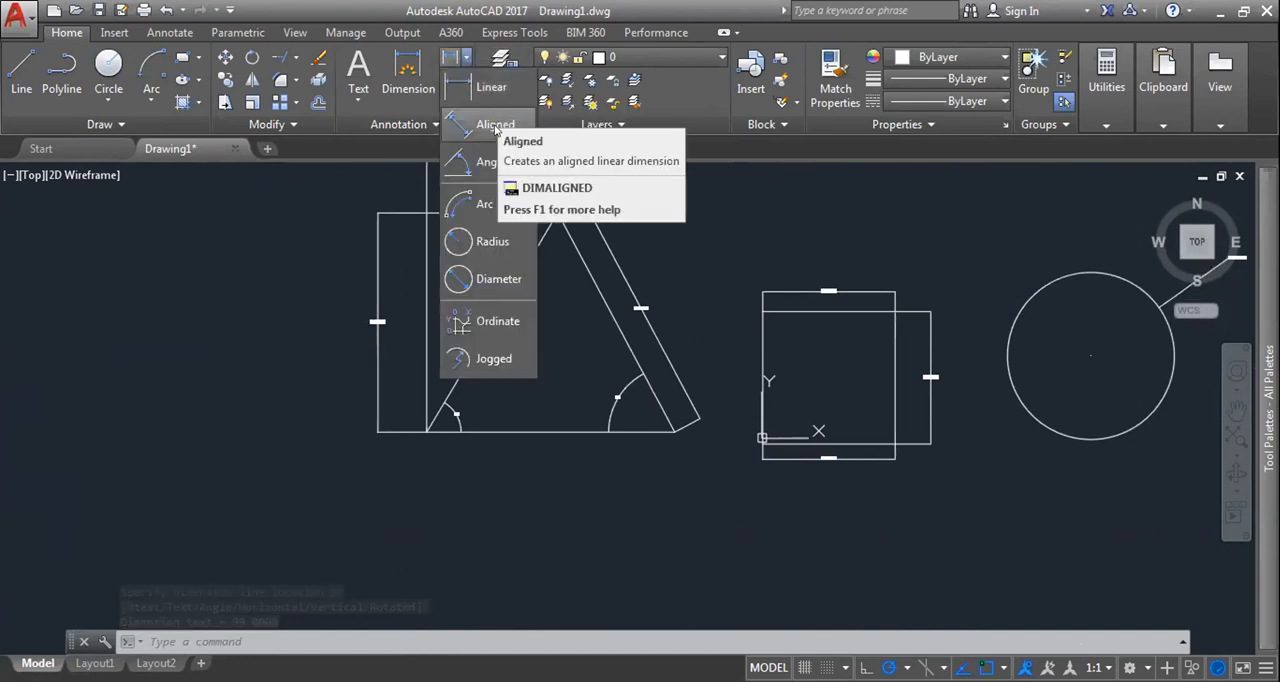
left_click(496, 120)
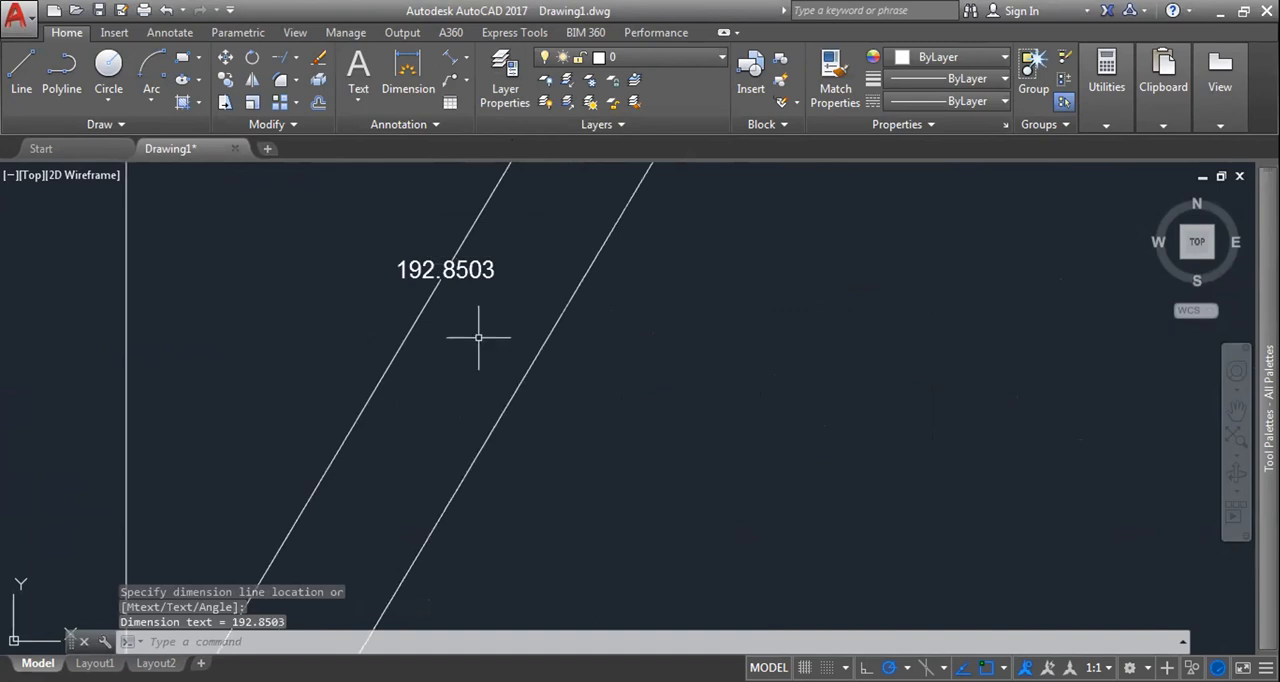
scroll(449, 300, "down", 5)
middle_click_drag(449, 300, 459, 355)
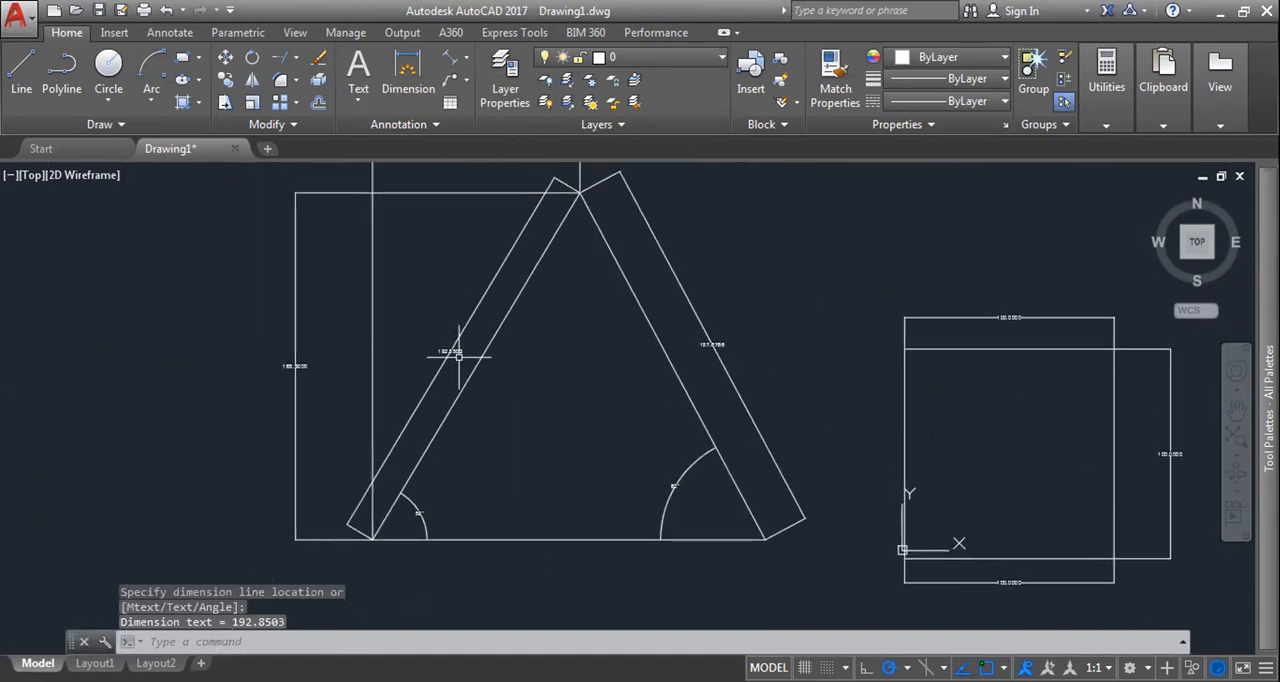
Step: Add angular dimensions inside the triangle's apex and the square's upper-left corner
left_click(465, 57)
left_click(465, 57)
left_click(465, 57)
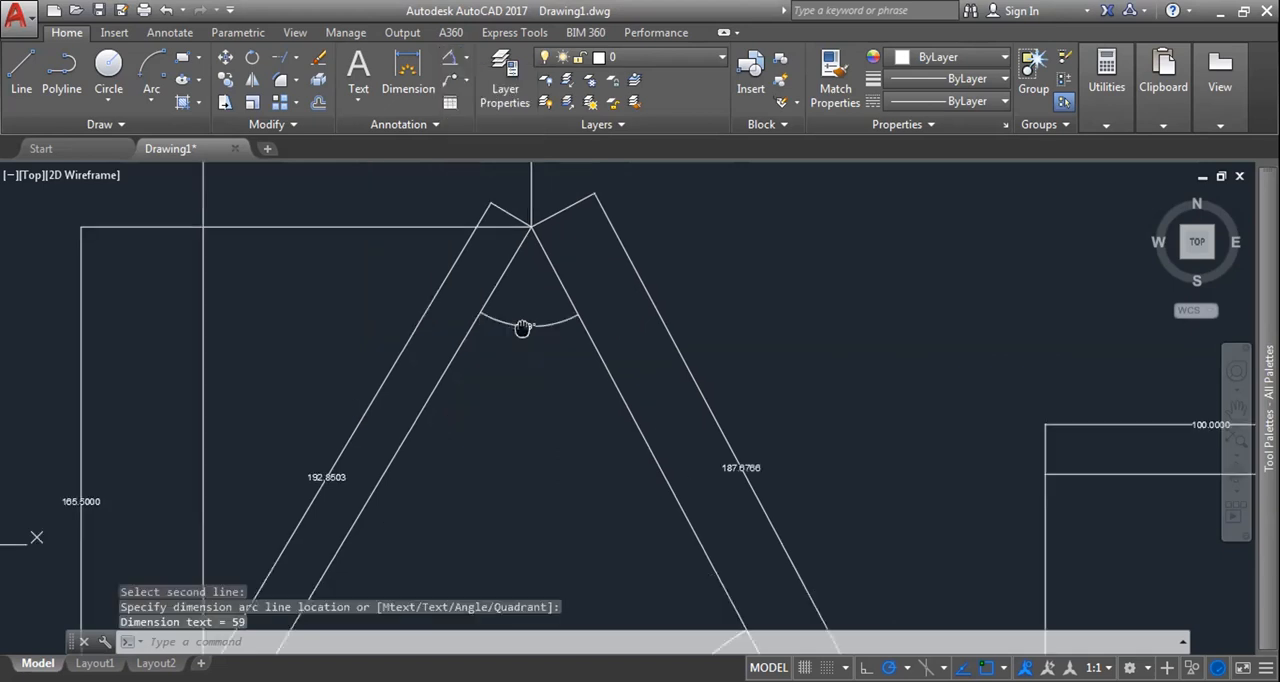
scroll(520, 340, "down", 5)
scroll(669, 402, "up", 6)
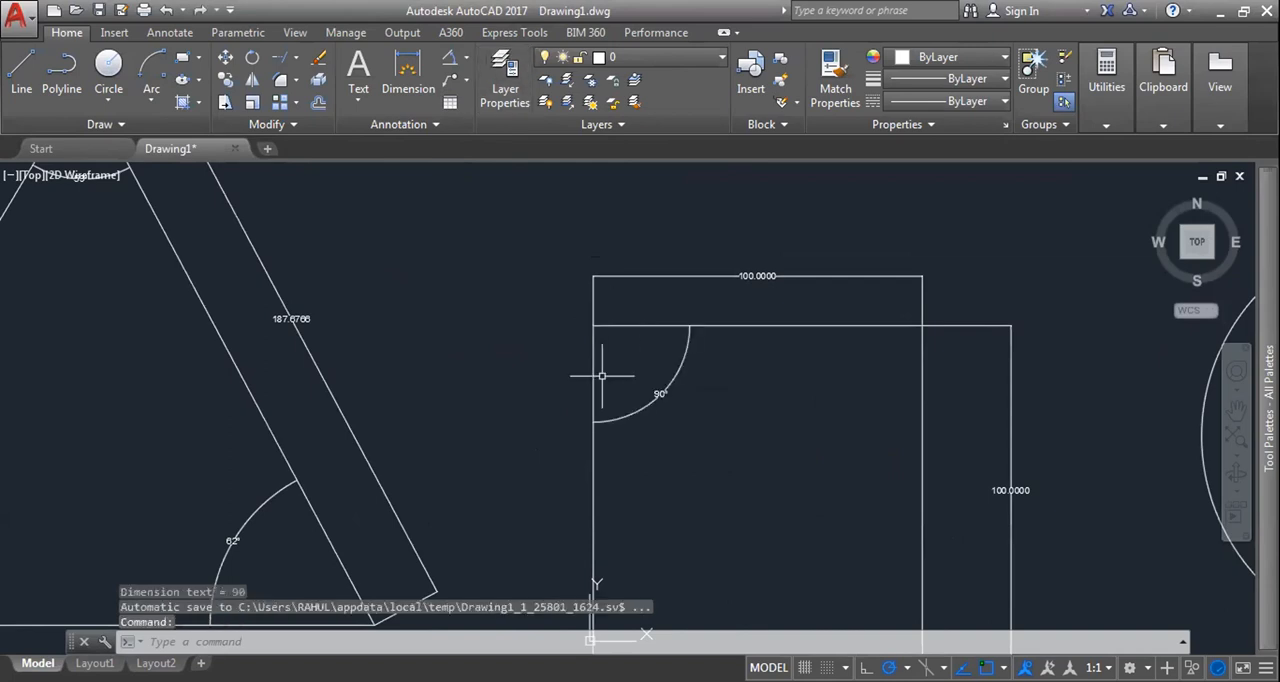
Step: Draw a large downward-bulging semicircular arc to the right of the circle by start, center and end points
left_click(466, 58)
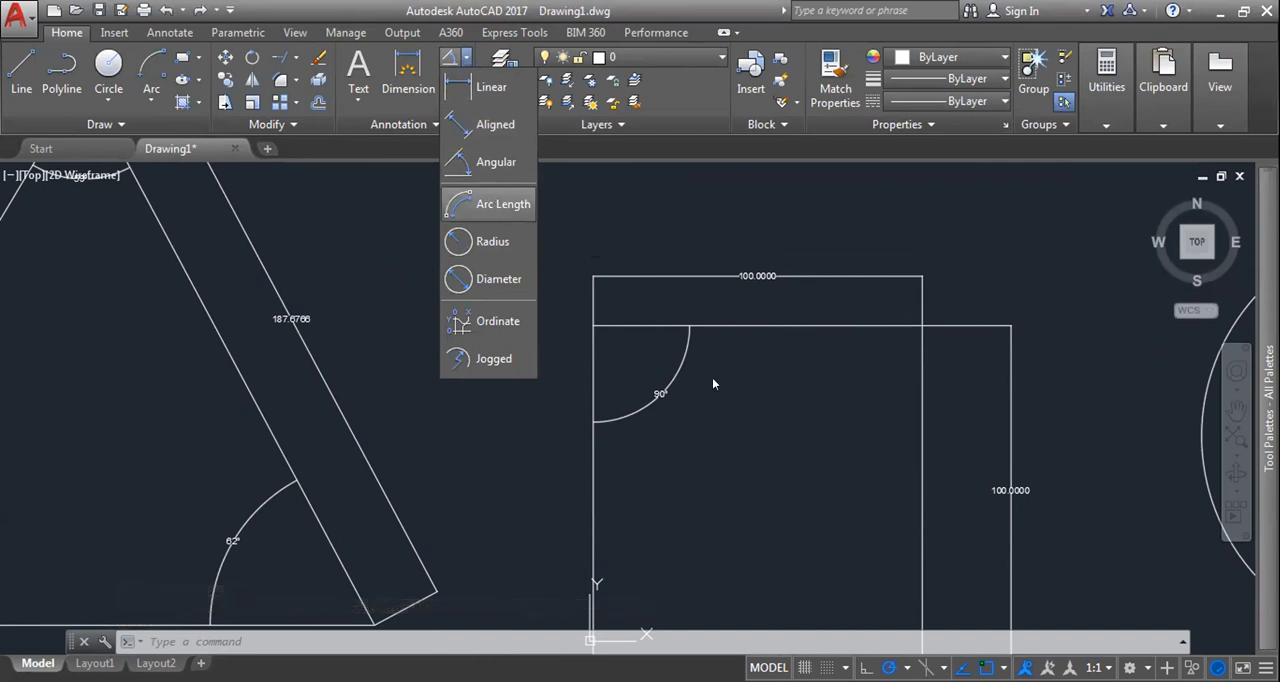
scroll(509, 274, "down", 5)
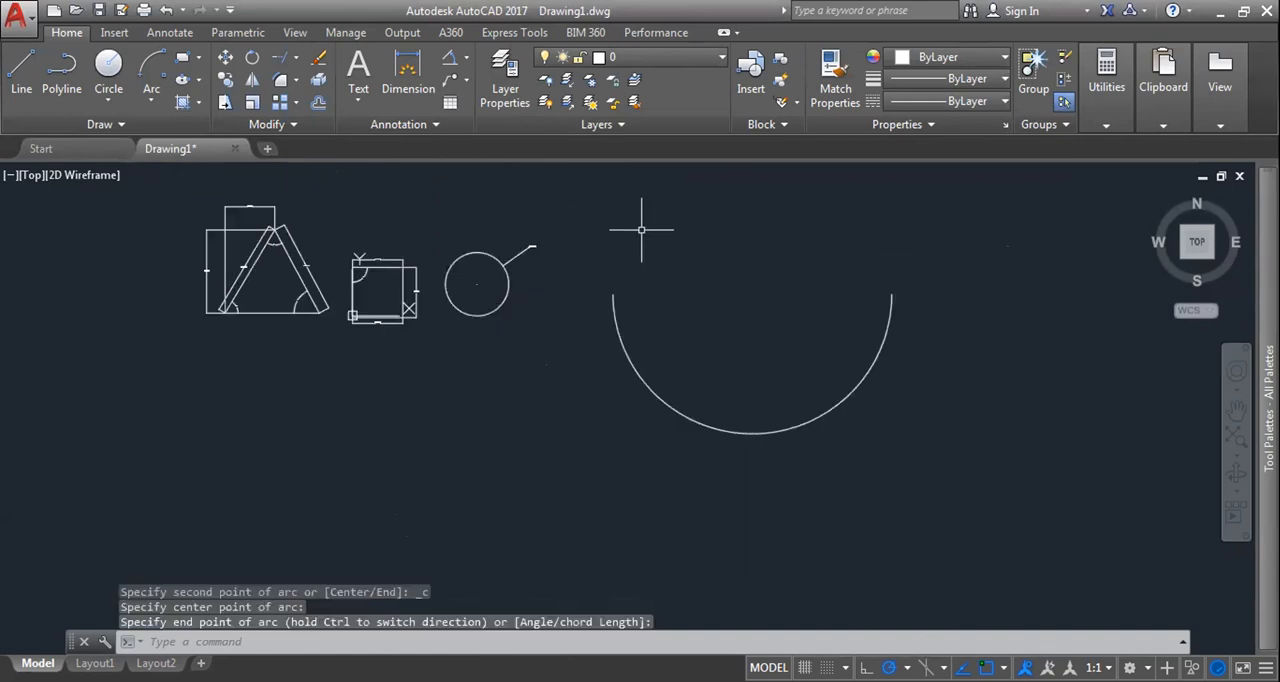
scroll(754, 289, "up", 4)
scroll(654, 286, "down", 4)
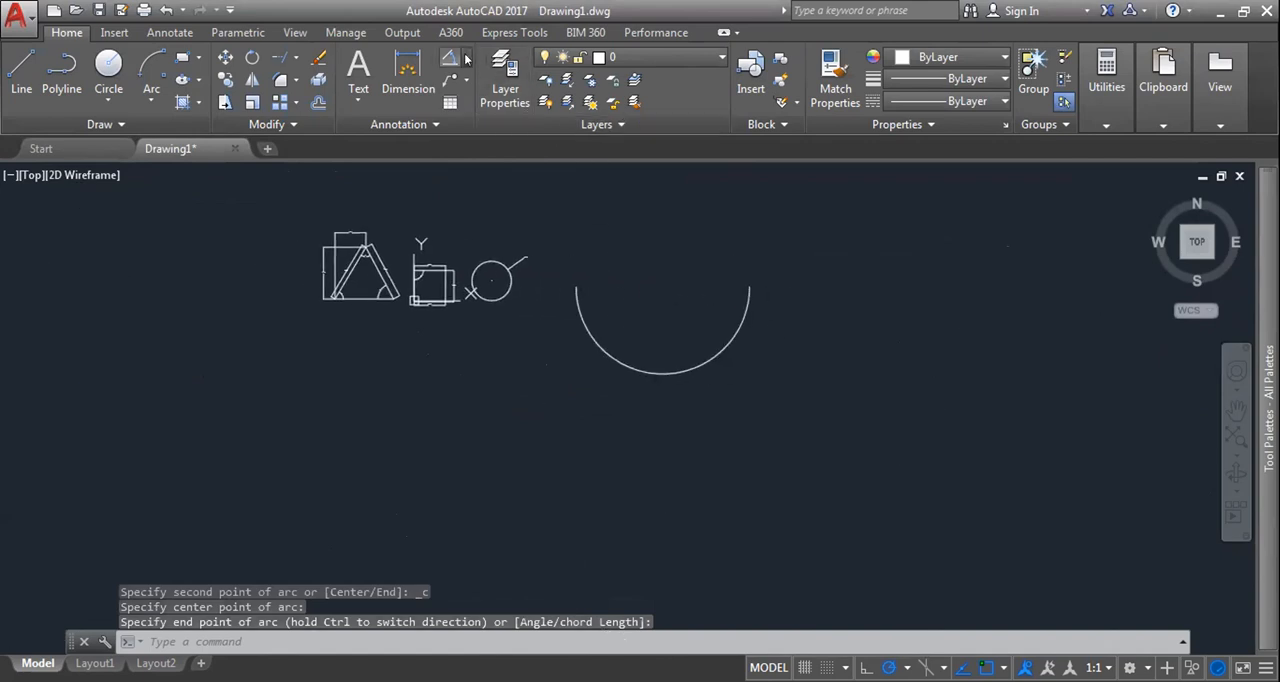
Step: Add an arc length dimension inside the large semicircular arc and inspect its text
left_click(466, 58)
left_click(500, 204)
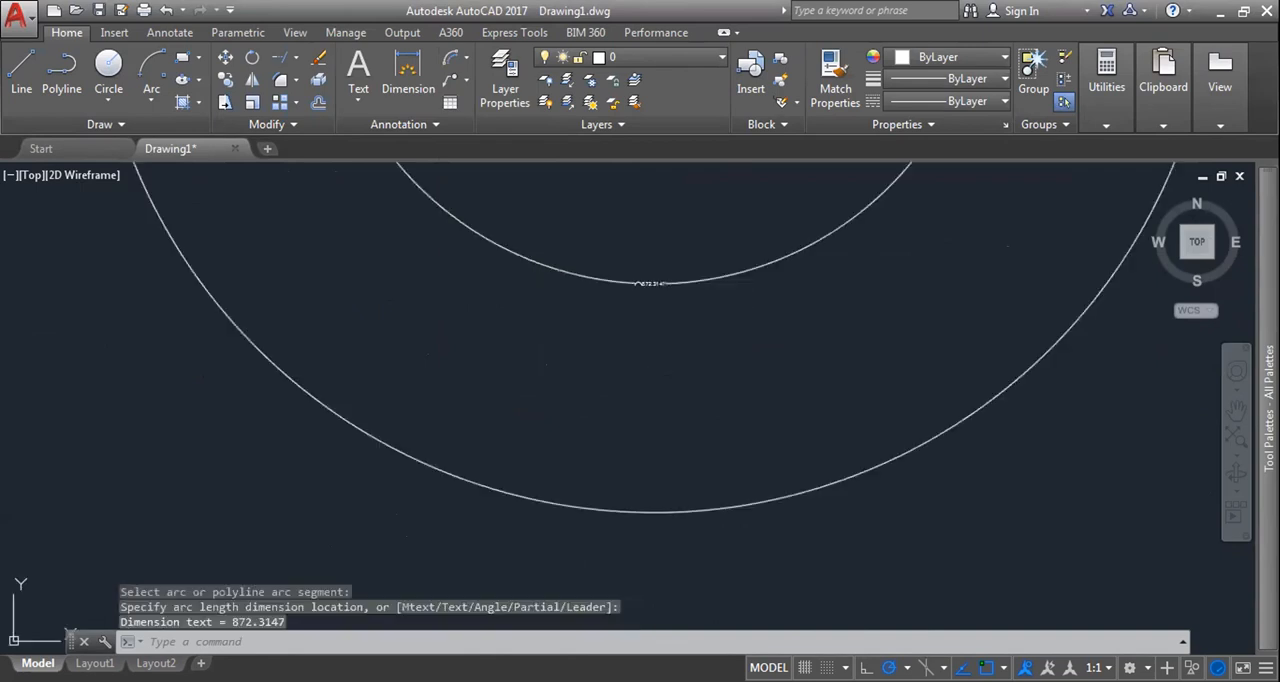
scroll(660, 312, "up", 5)
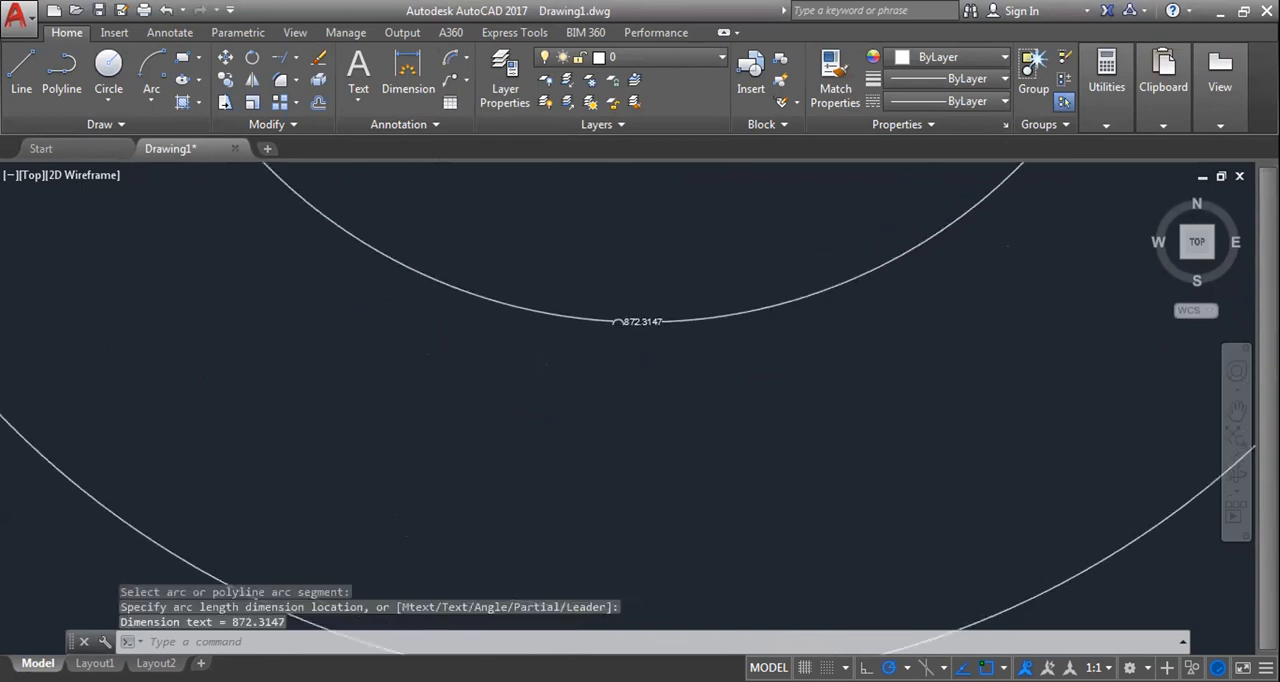
left_click(588, 276)
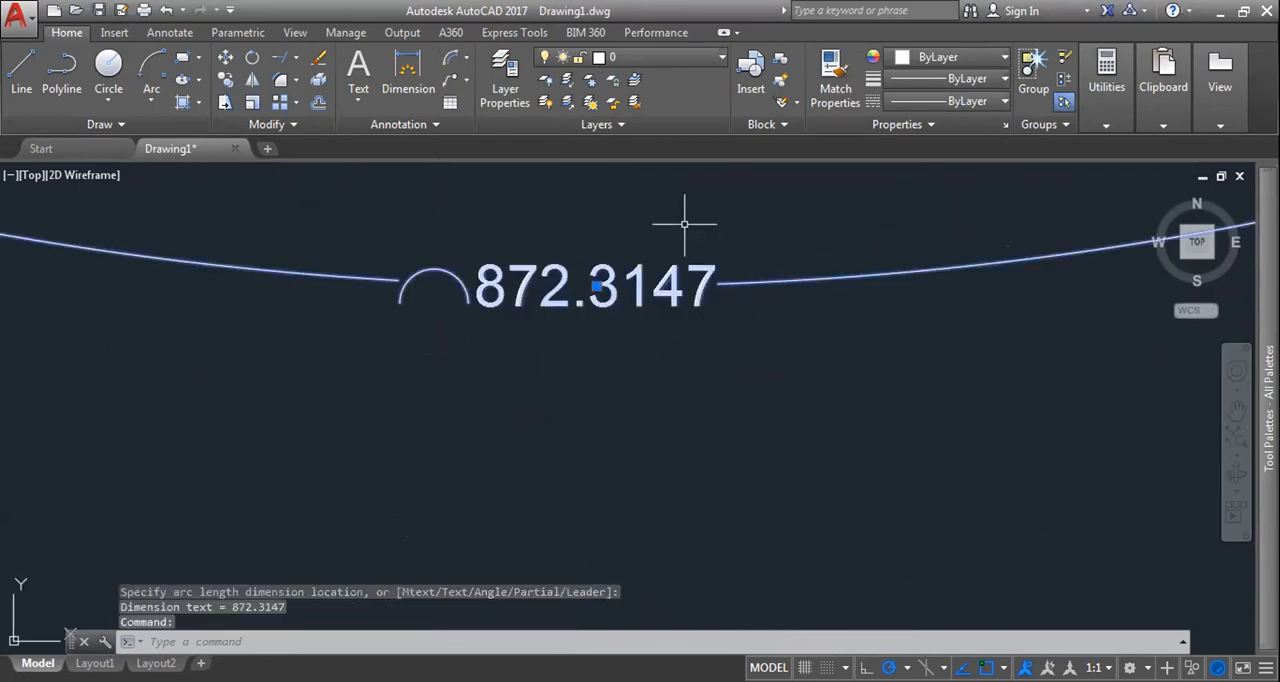
key("Escape")
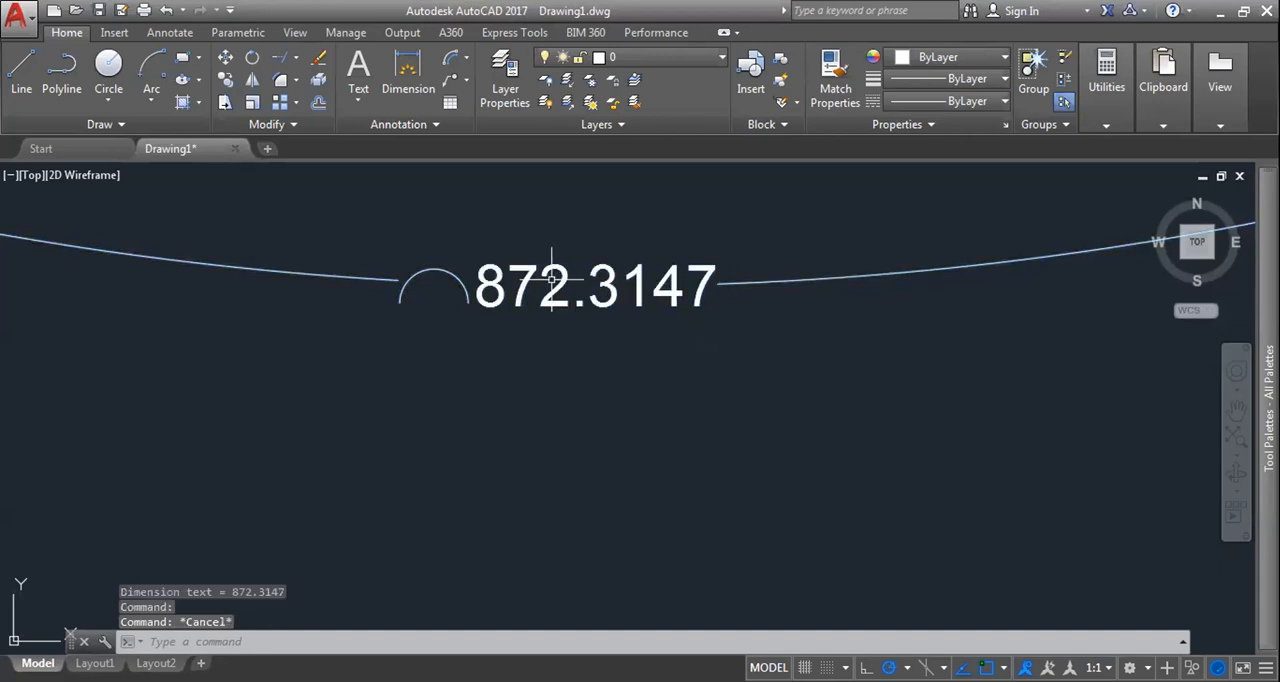
scroll(552, 280, "down", 8)
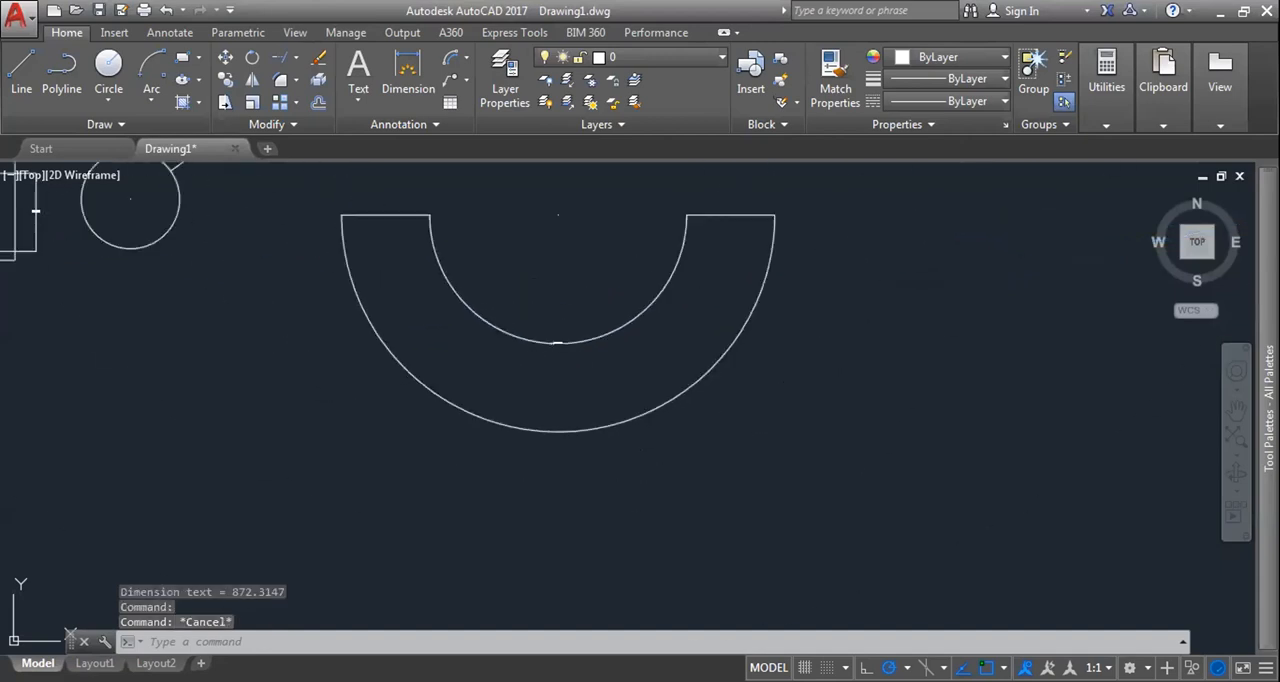
middle_click_drag(403, 247, 421, 277)
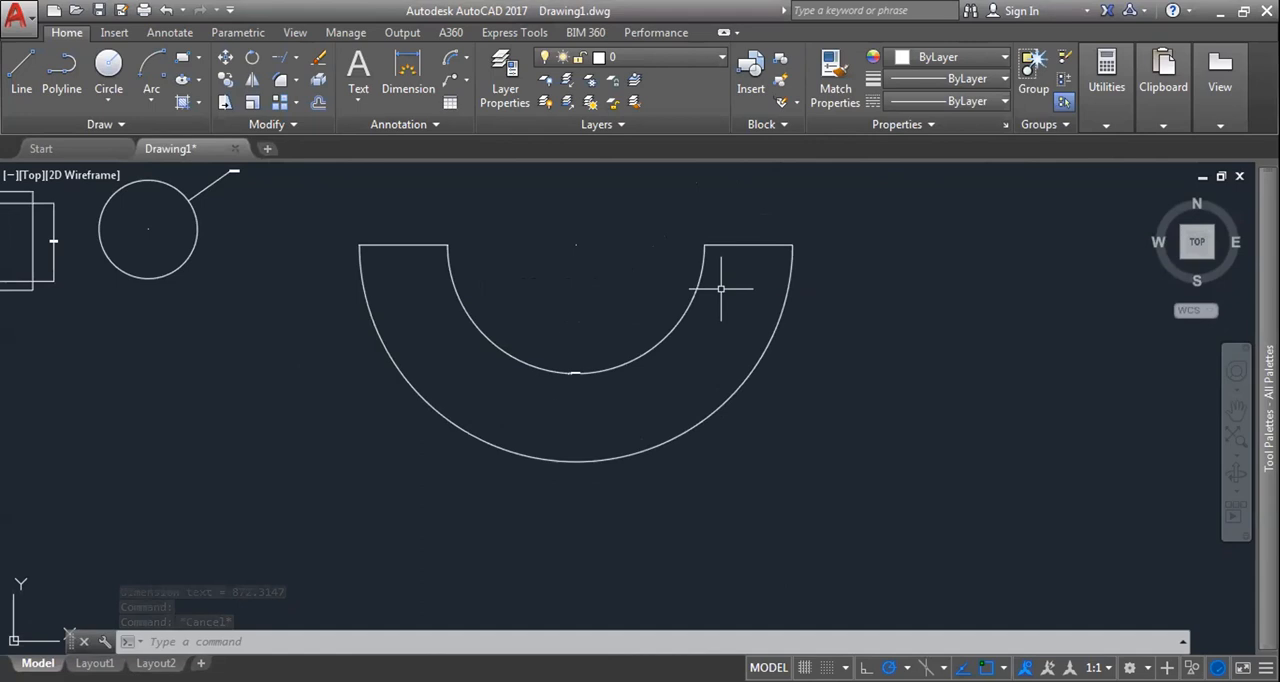
Step: Add a radius dimension outside the circle's upper right, above the existing diameter dimension
left_click(576, 372)
scroll(500, 353, "down", 2)
middle_click_drag(498, 352, 668, 423)
scroll(480, 340, "up", 8)
middle_click_drag(465, 334, 546, 337)
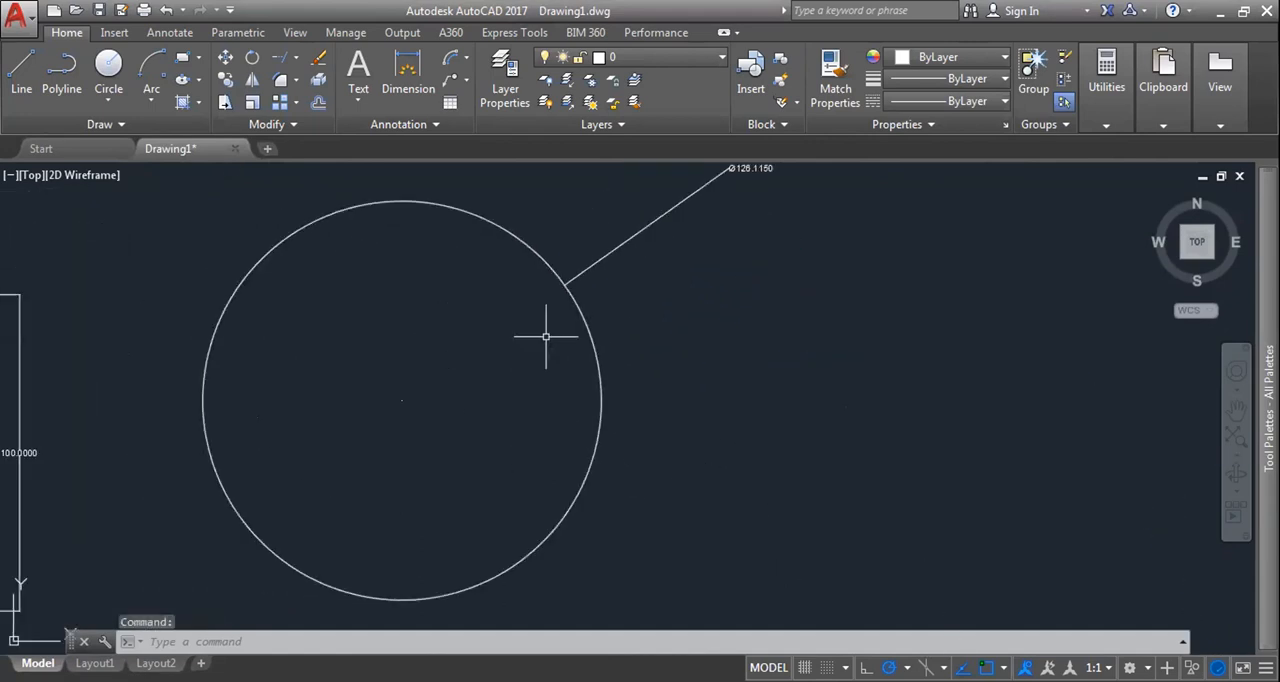
key("Escape")
key("Escape")
left_click(466, 57)
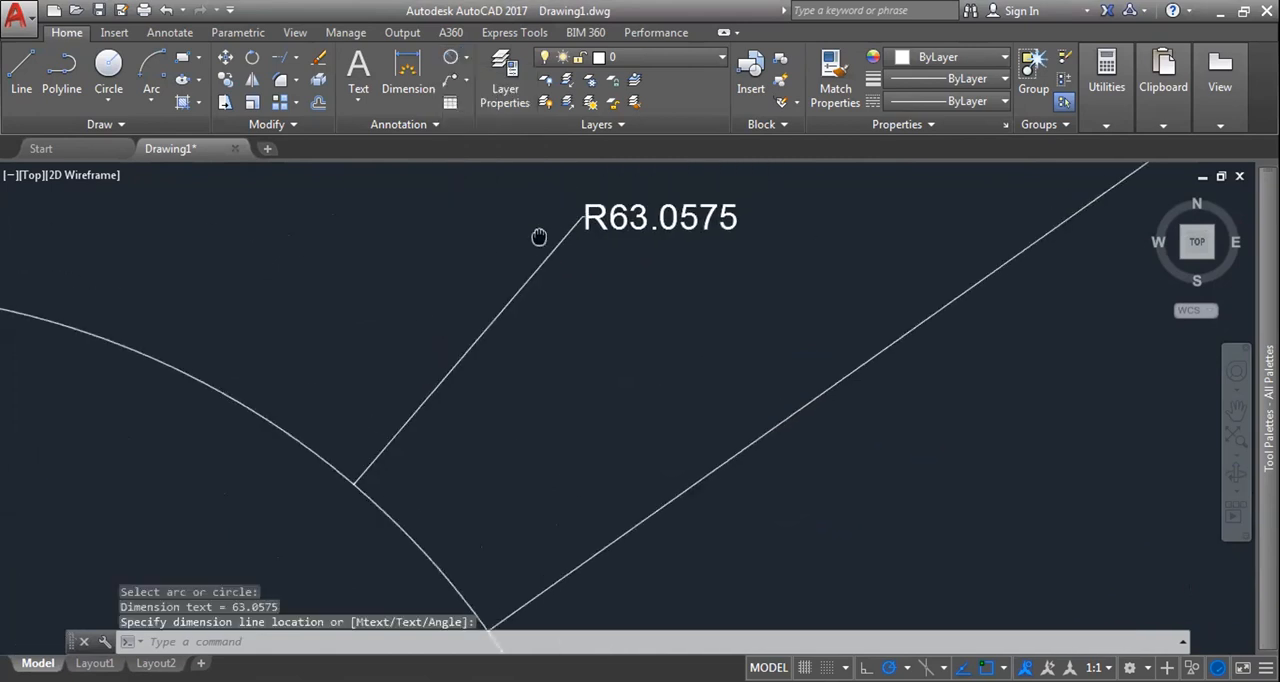
scroll(528, 243, "down", 4)
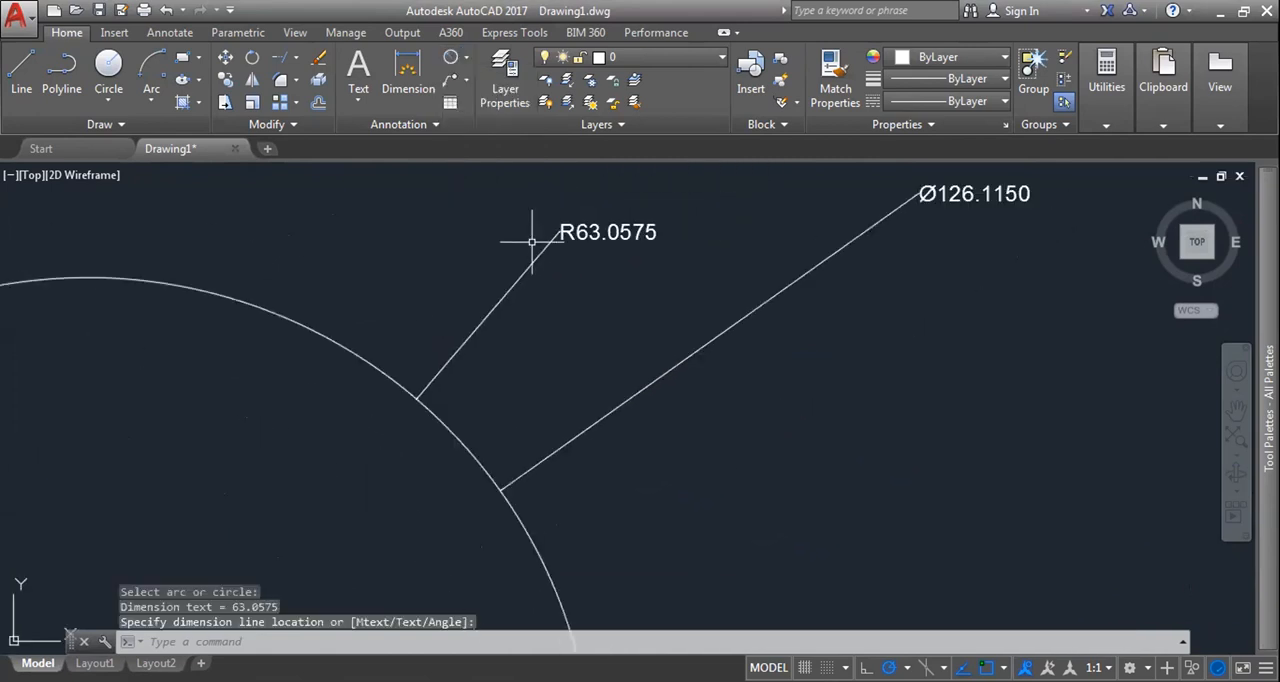
Step: Add a second diameter dimension at the circle's right and move the earlier diameter dimension's text just above it
left_click(455, 78)
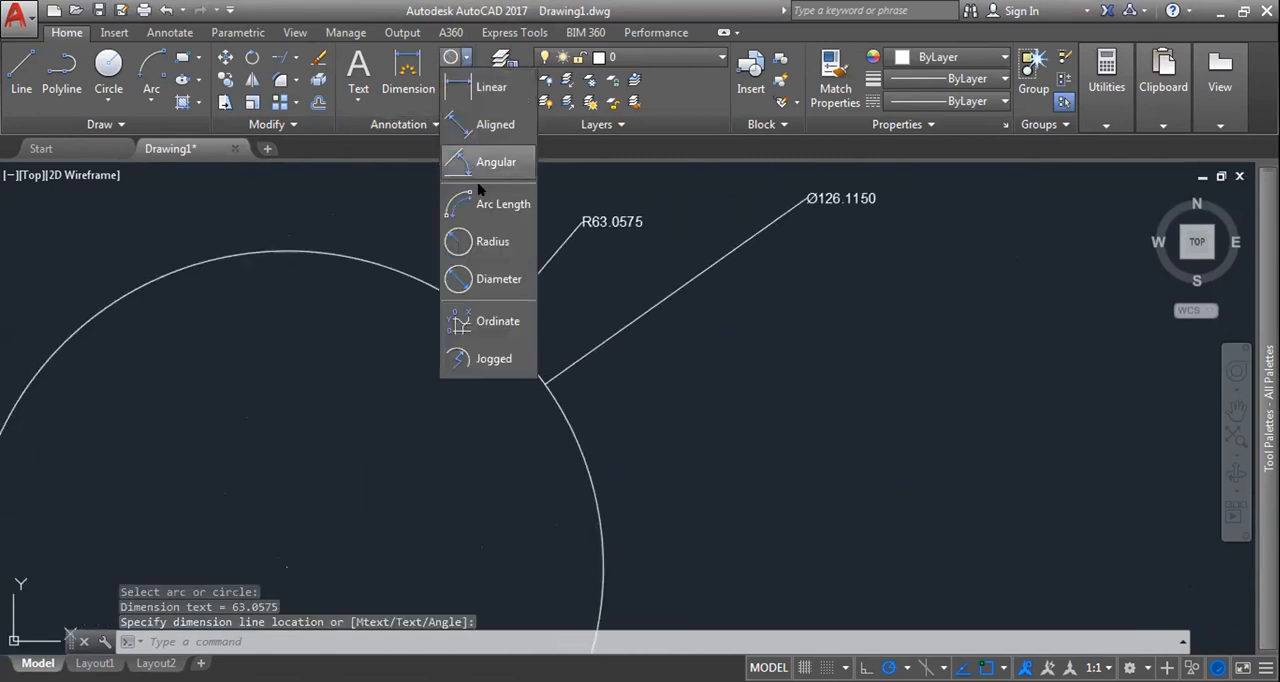
left_click(498, 279)
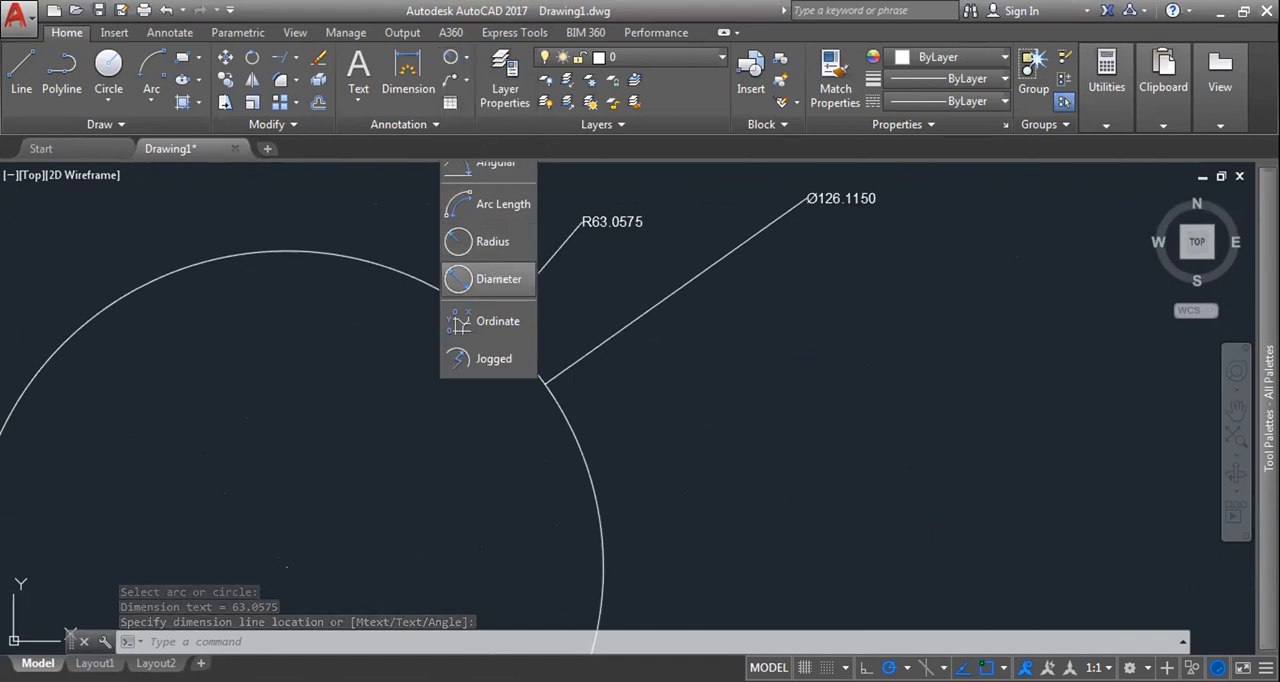
left_click(816, 198)
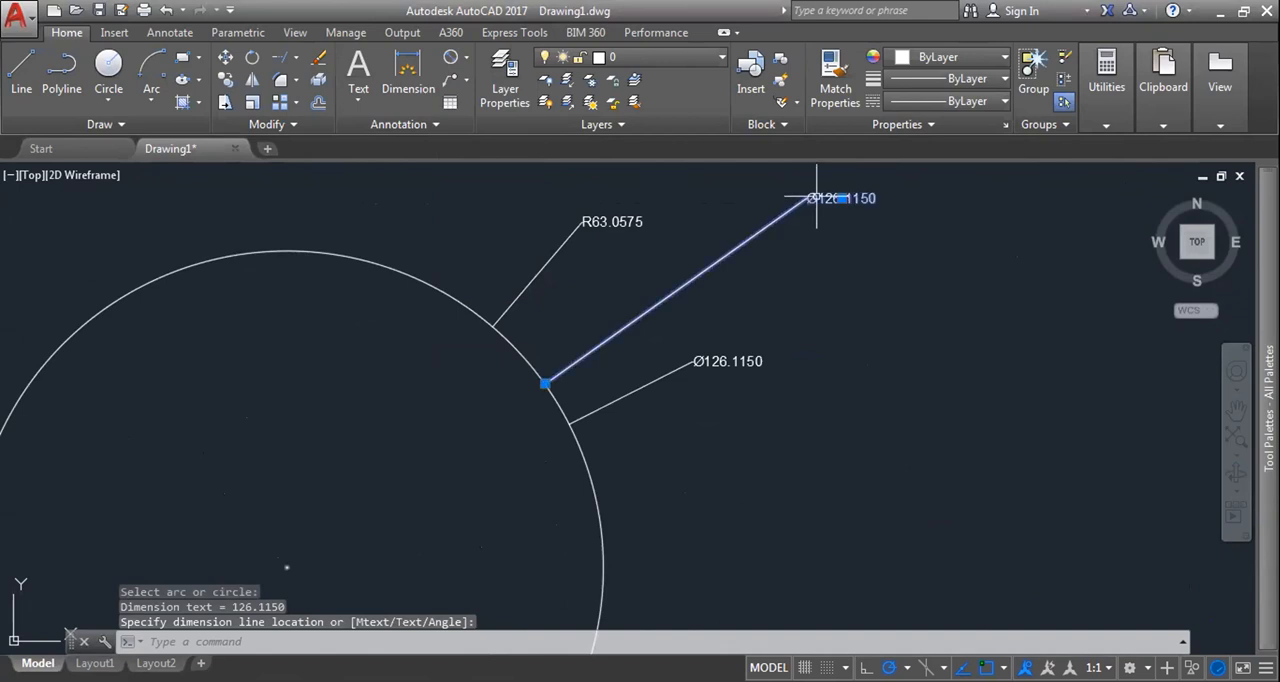
double_click(841, 199)
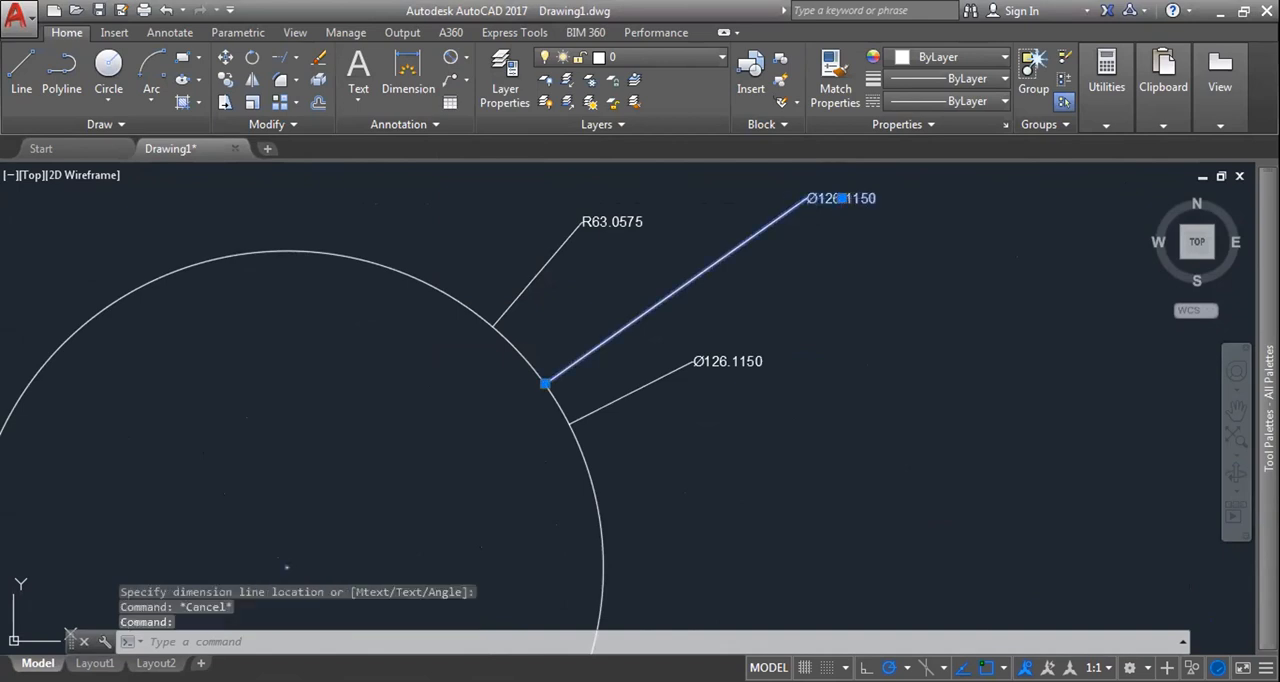
left_click(725, 308)
key("Escape")
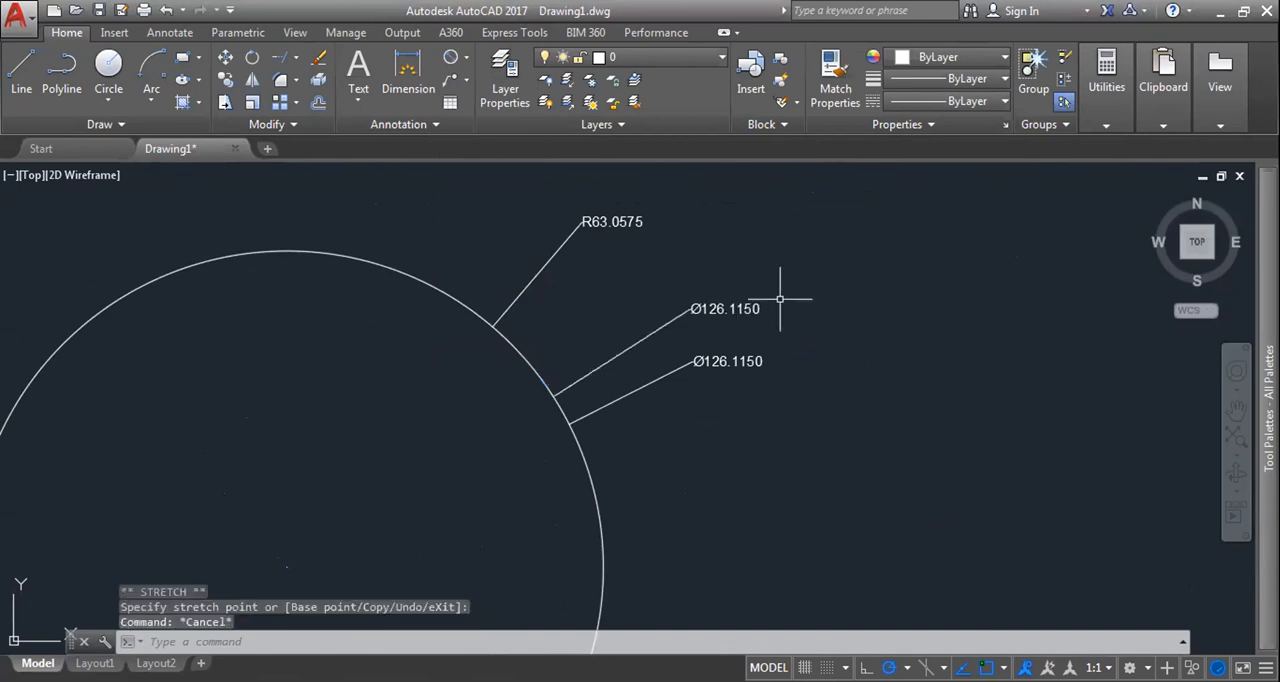
key("Escape")
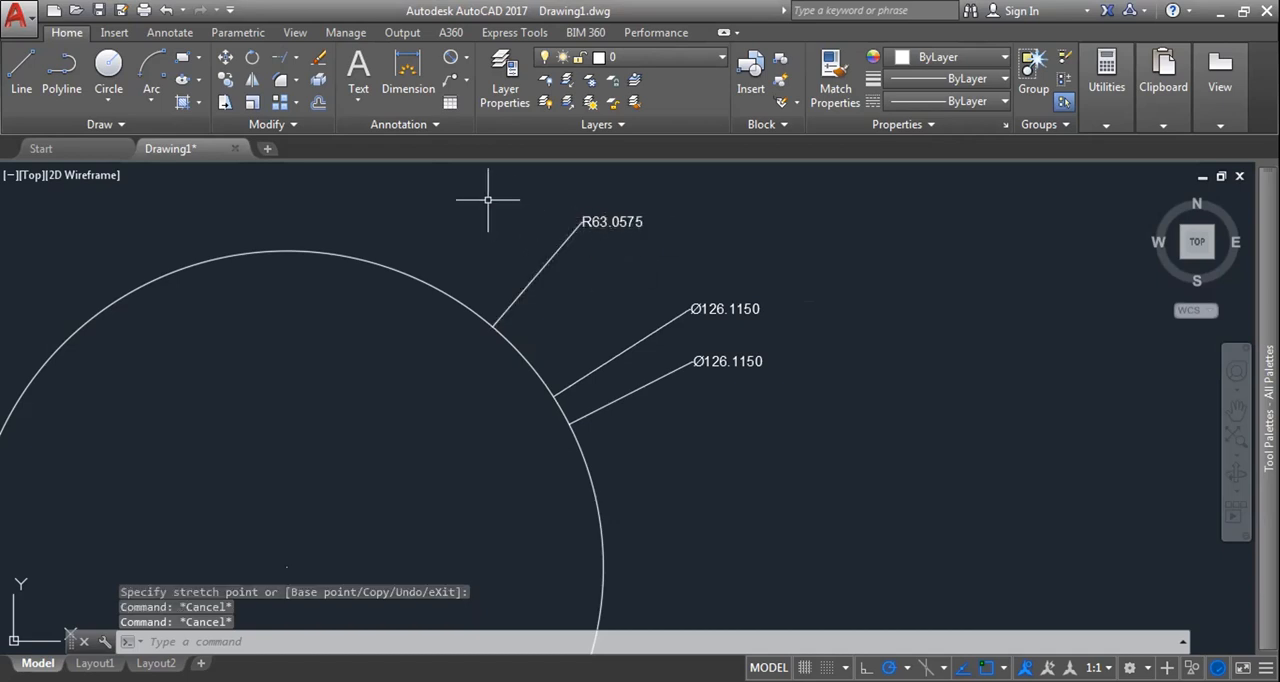
left_click(466, 57)
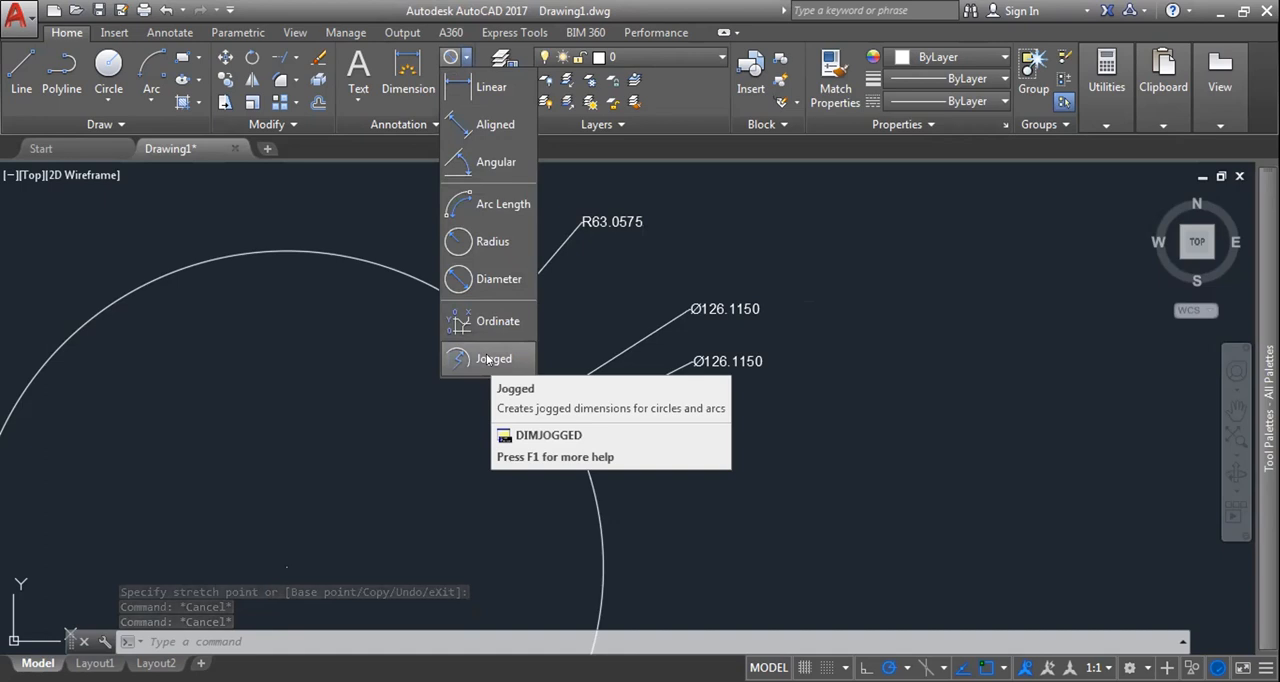
left_click(346, 370)
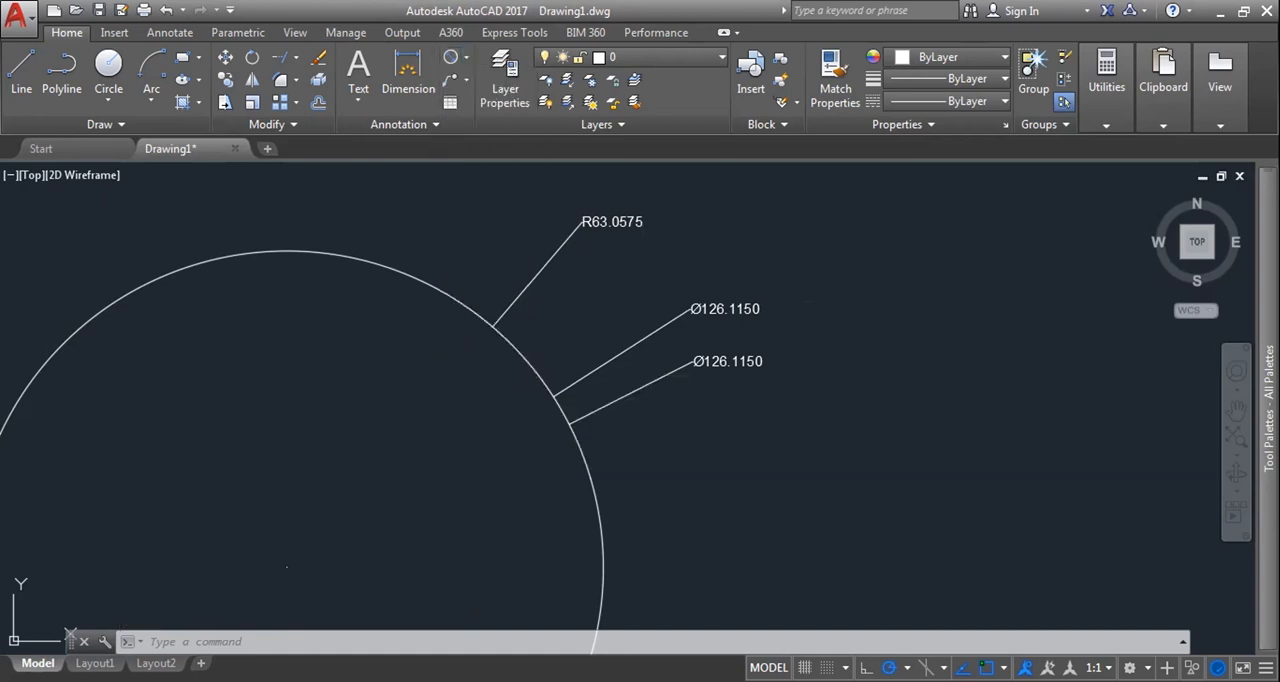
key("Escape")
key("Escape")
scroll(340, 575, "down", 6)
mouse_move(340, 575)
middle_mouse_down()
mouse_move(587, 360)
mouse_move(616, 368)
middle_mouse_up()
scroll(587, 362, "down", 4)
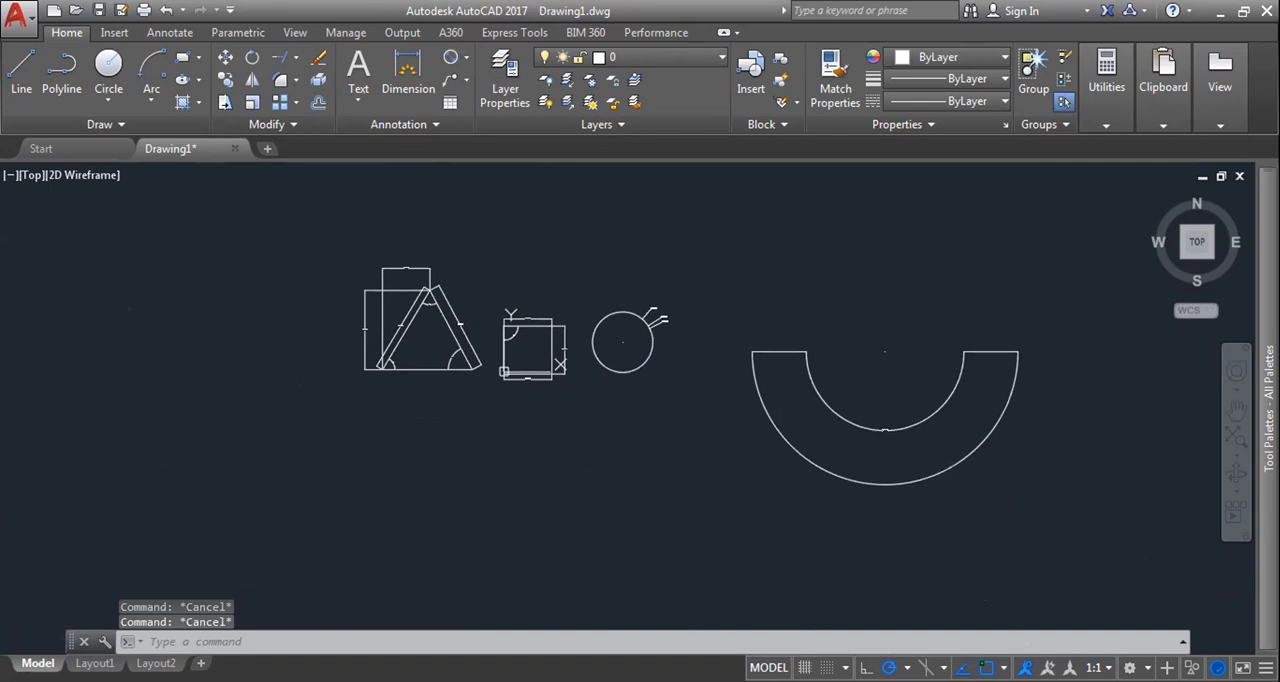
Step: Add a multileader pointing to the rectangle's upper-right corner with the text 5, and save the text
left_click(466, 80)
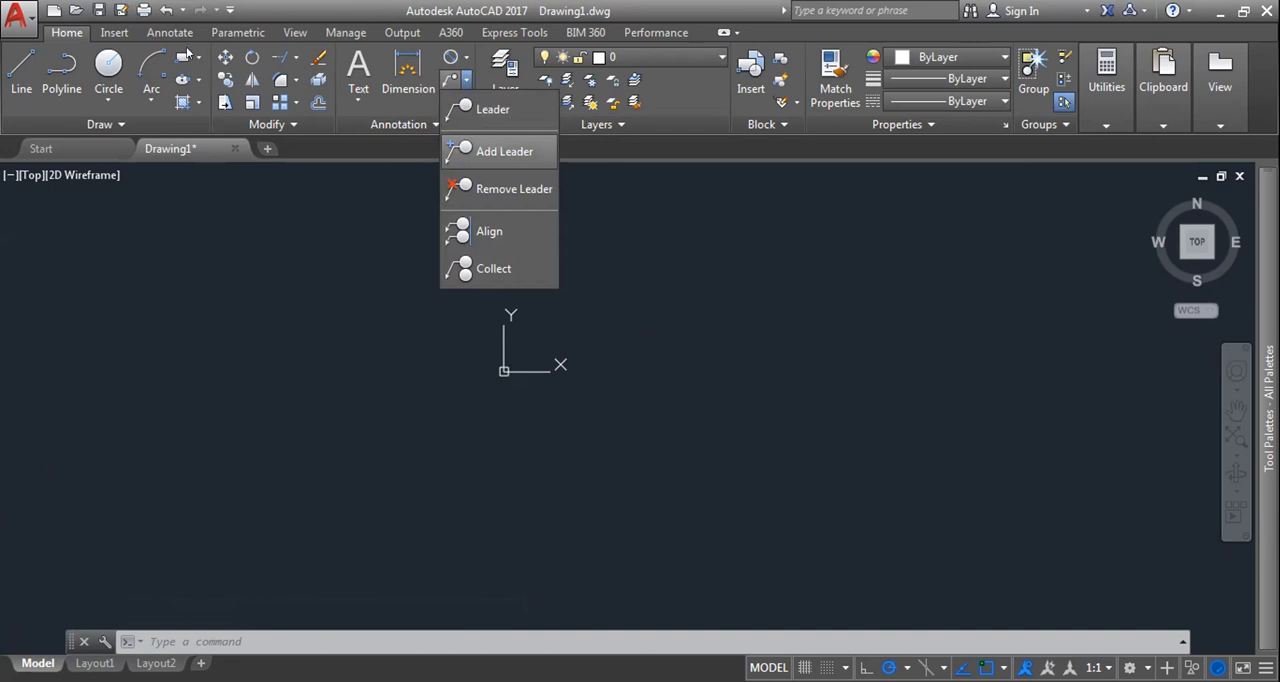
key("Escape")
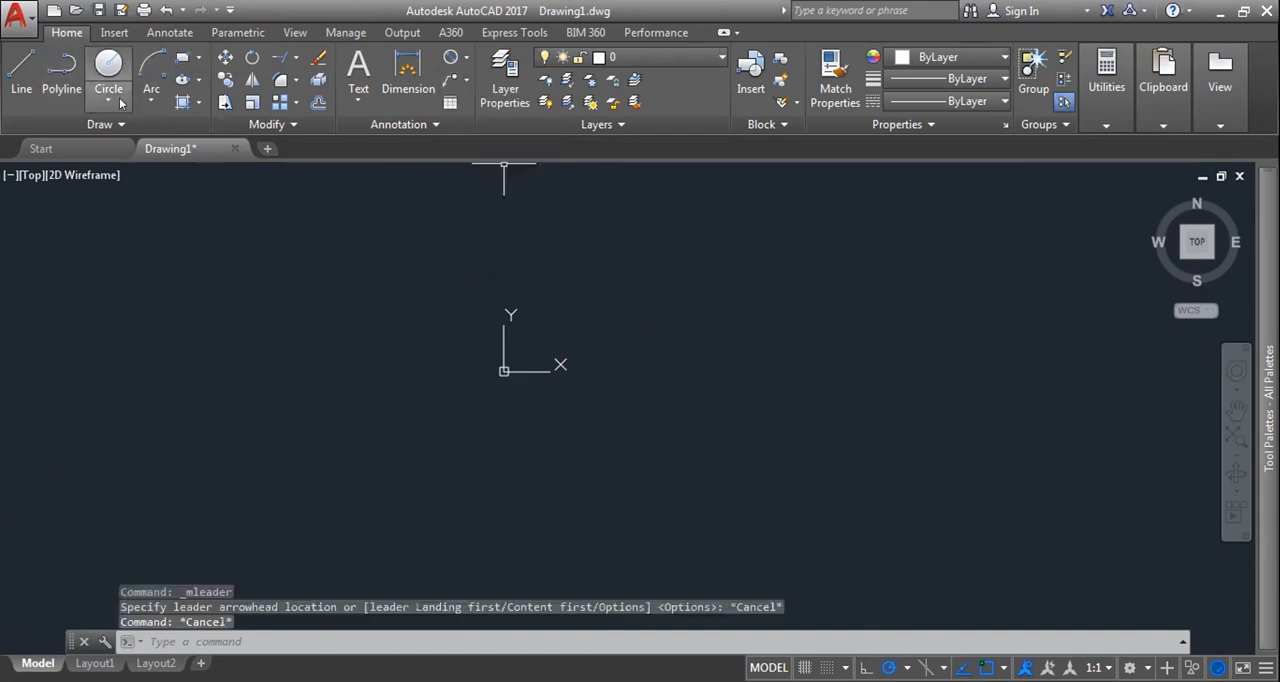
left_click(118, 102)
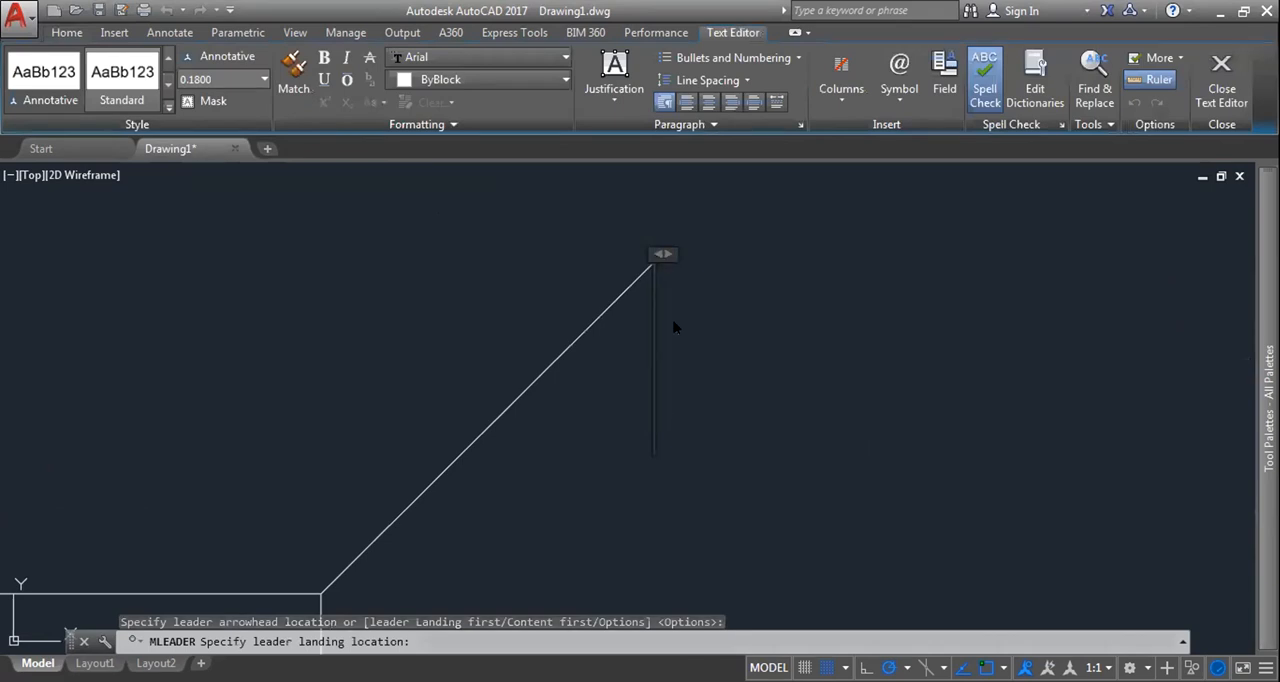
type("hk")
key("BackSpace")
key("BackSpace")
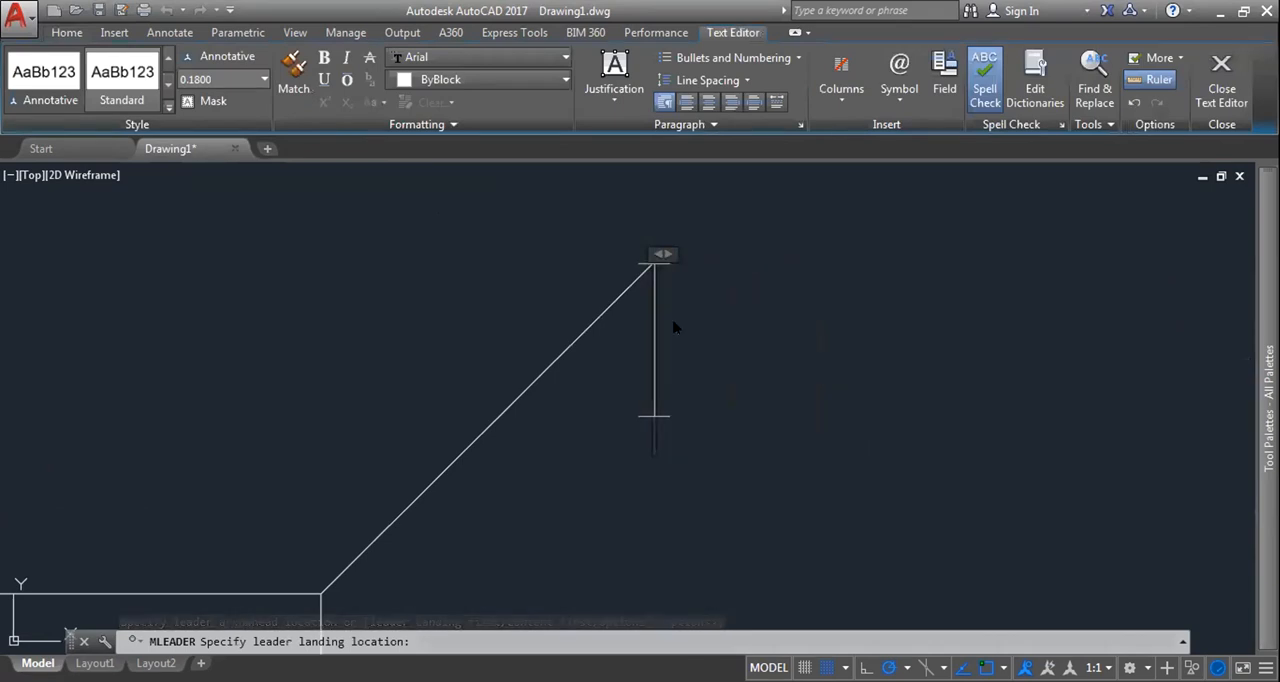
type("5")
key("Return")
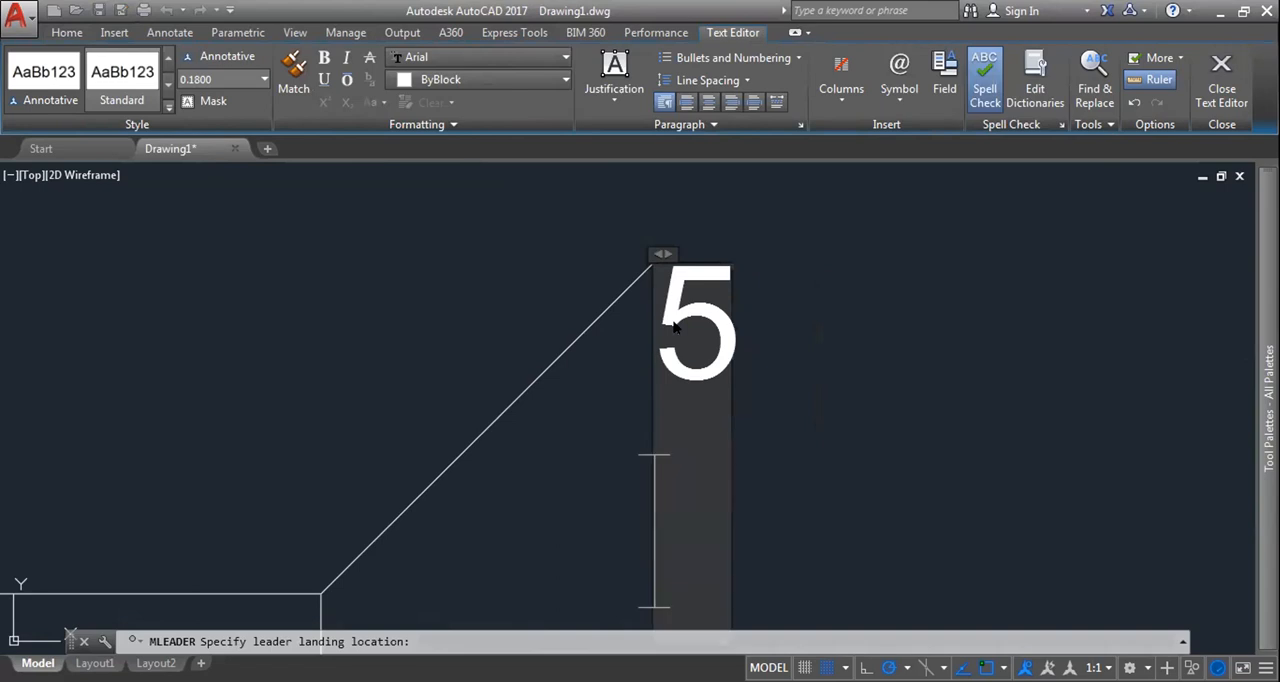
key("Escape")
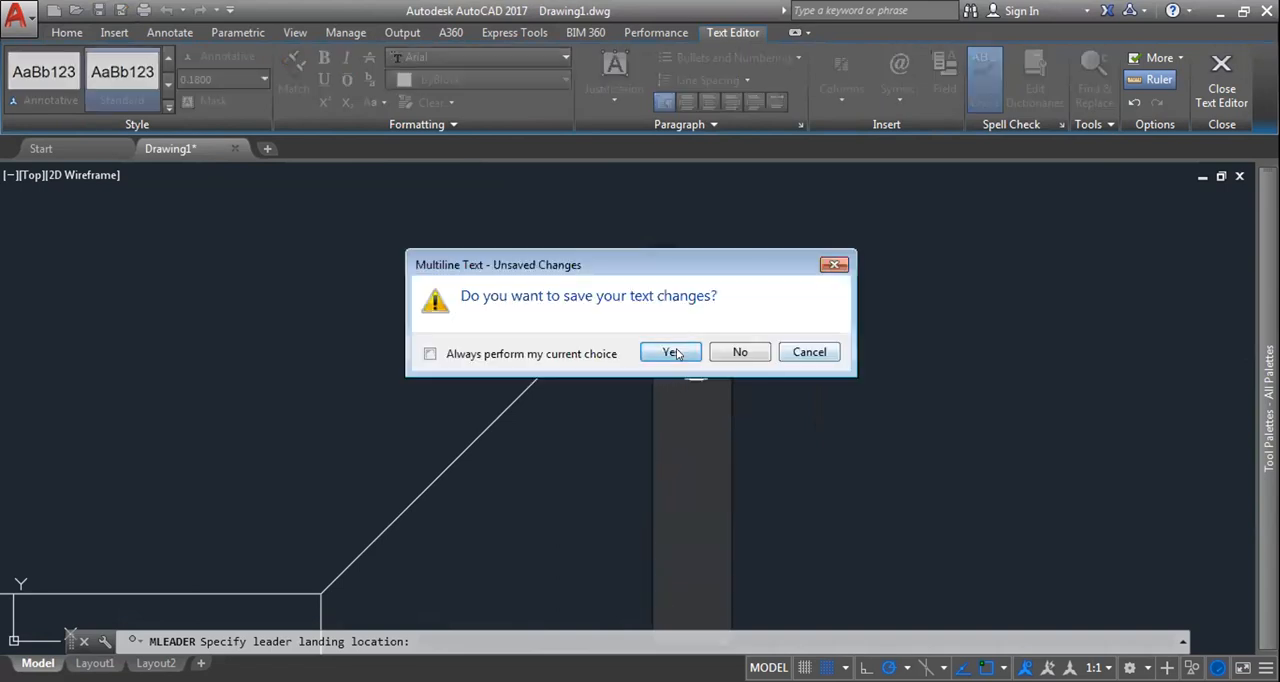
left_click(670, 352)
Step: Select the leader at the rectangle's upper-right corner and stretch it by its landing end
scroll(540, 430, "up", 5)
left_click(477, 508)
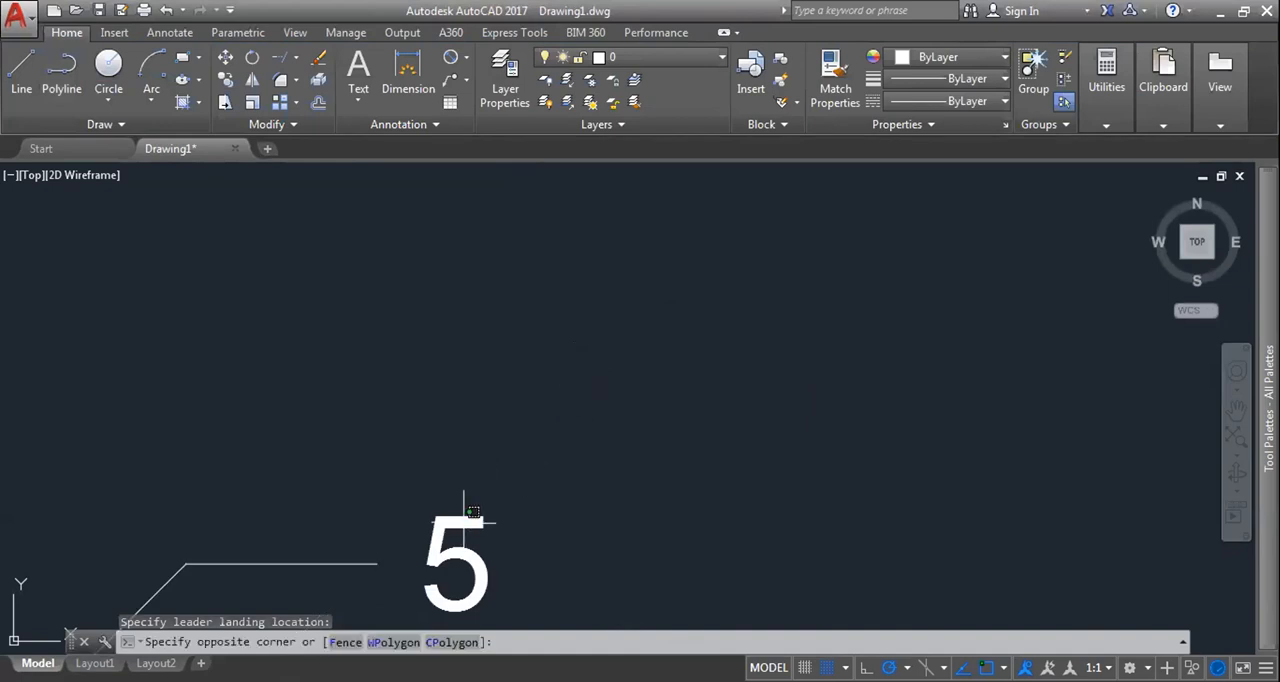
left_click(464, 522)
scroll(495, 502, "down", 5)
middle_click_drag(495, 502, 803, 290)
mouse_move(668, 425)
middle_mouse_down()
mouse_move(805, 243)
mouse_move(808, 207)
middle_mouse_up()
middle_click_drag(470, 465, 722, 196)
scroll(463, 402, "down", 9)
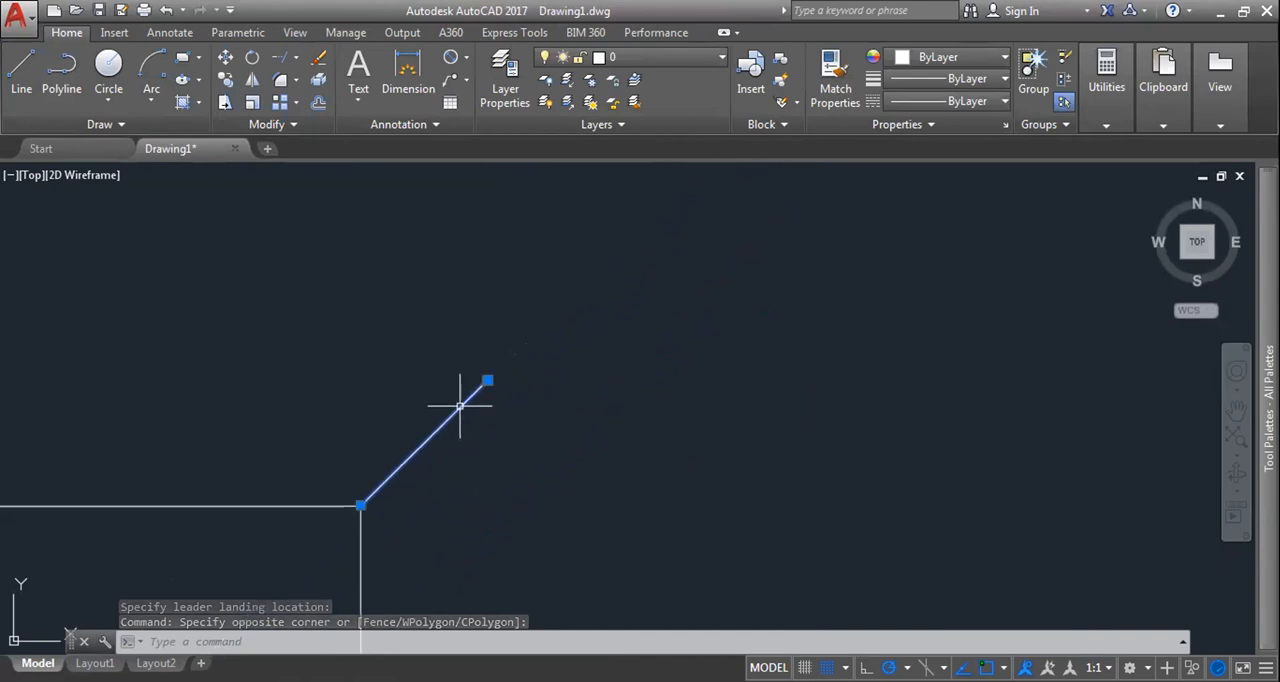
middle_click_drag(463, 406, 562, 328)
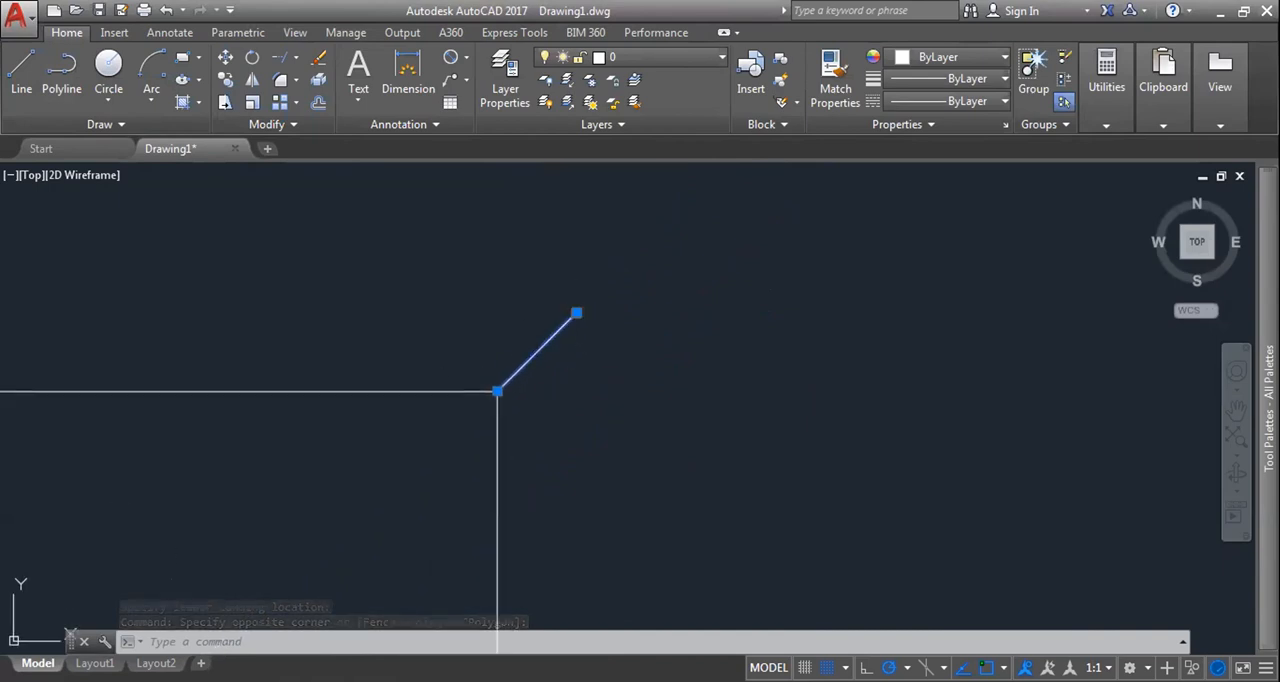
left_click(576, 313)
scroll(467, 480, "down", 5)
middle_click_drag(470, 450, 517, 391)
scroll(517, 391, "up", 5)
middle_click_drag(467, 439, 653, 223)
scroll(654, 220, "down", 3)
middle_click_drag(557, 518, 774, 409)
scroll(789, 345, "down", 8)
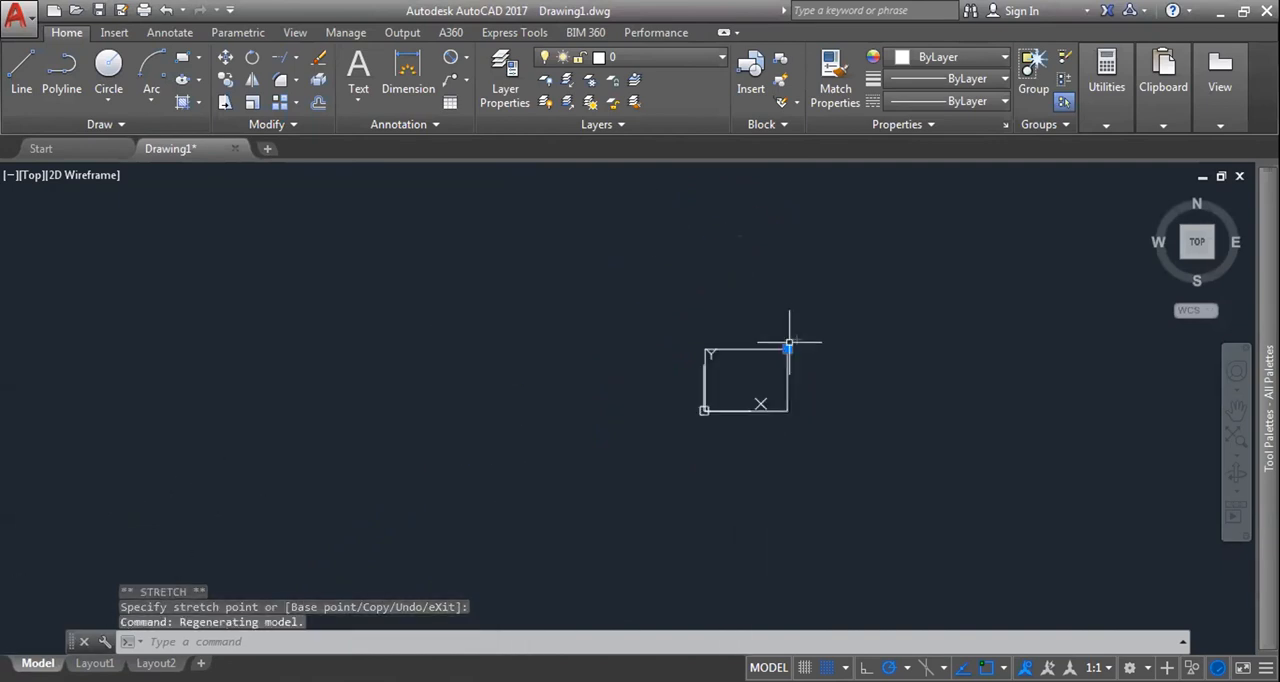
Step: Erase the rectangle together with its leader
left_click(876, 449)
left_click(586, 274)
key("Delete")
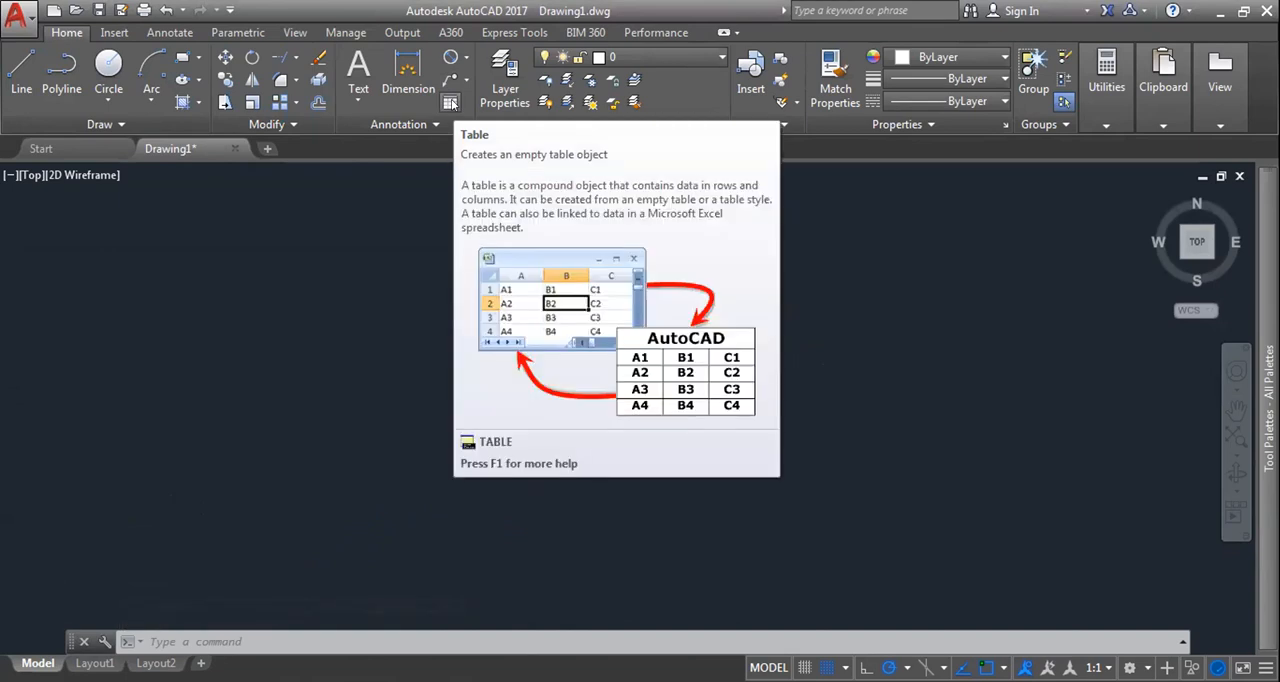
Step: Start inserting an empty table and set its column width to 3
left_click(450, 103)
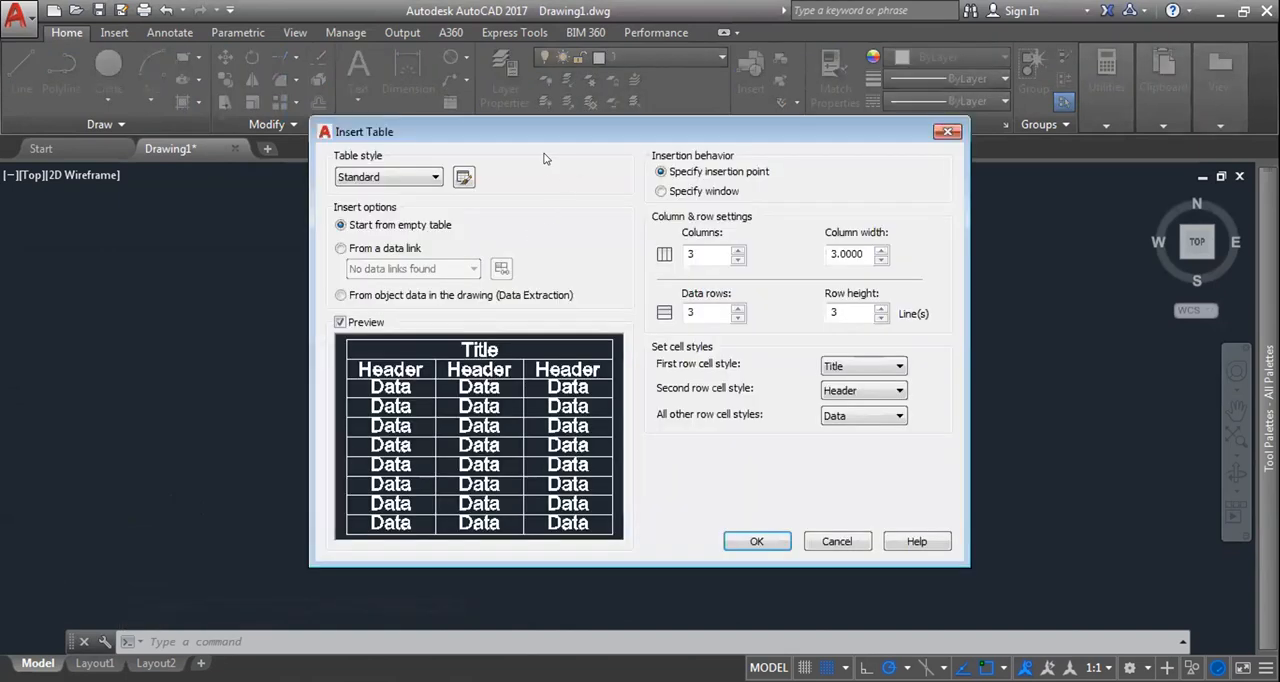
left_click_drag(748, 133, 708, 116)
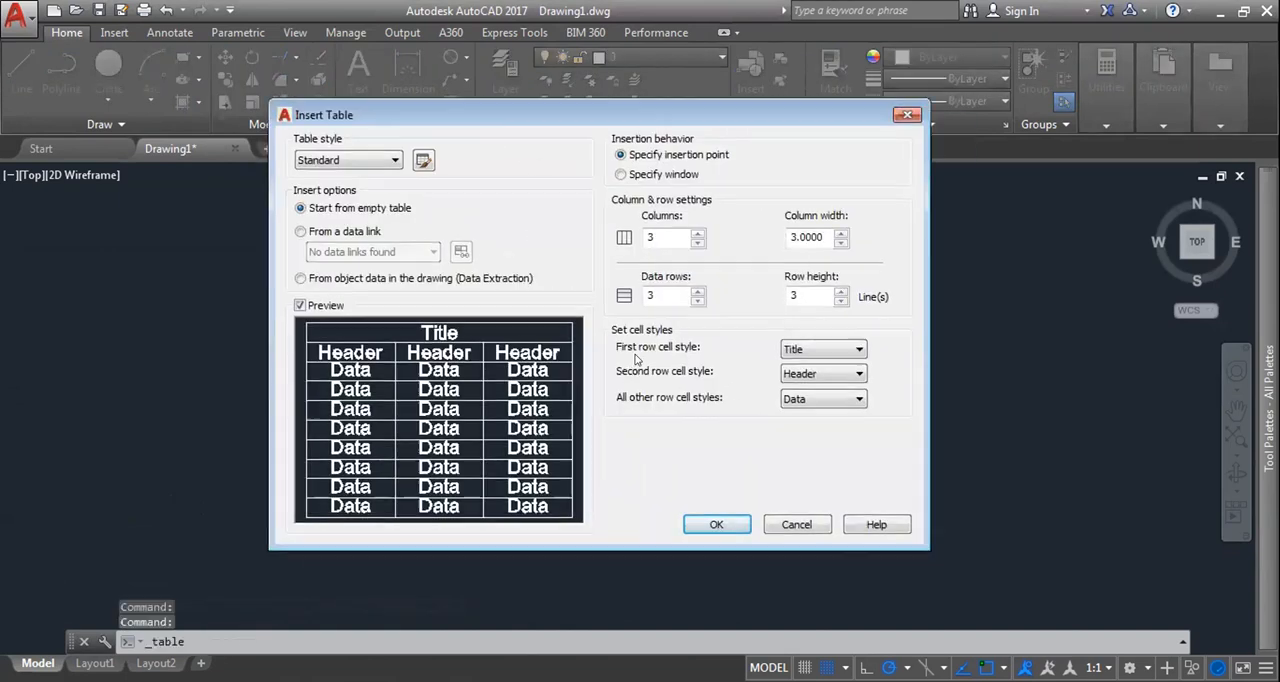
double_click(671, 293)
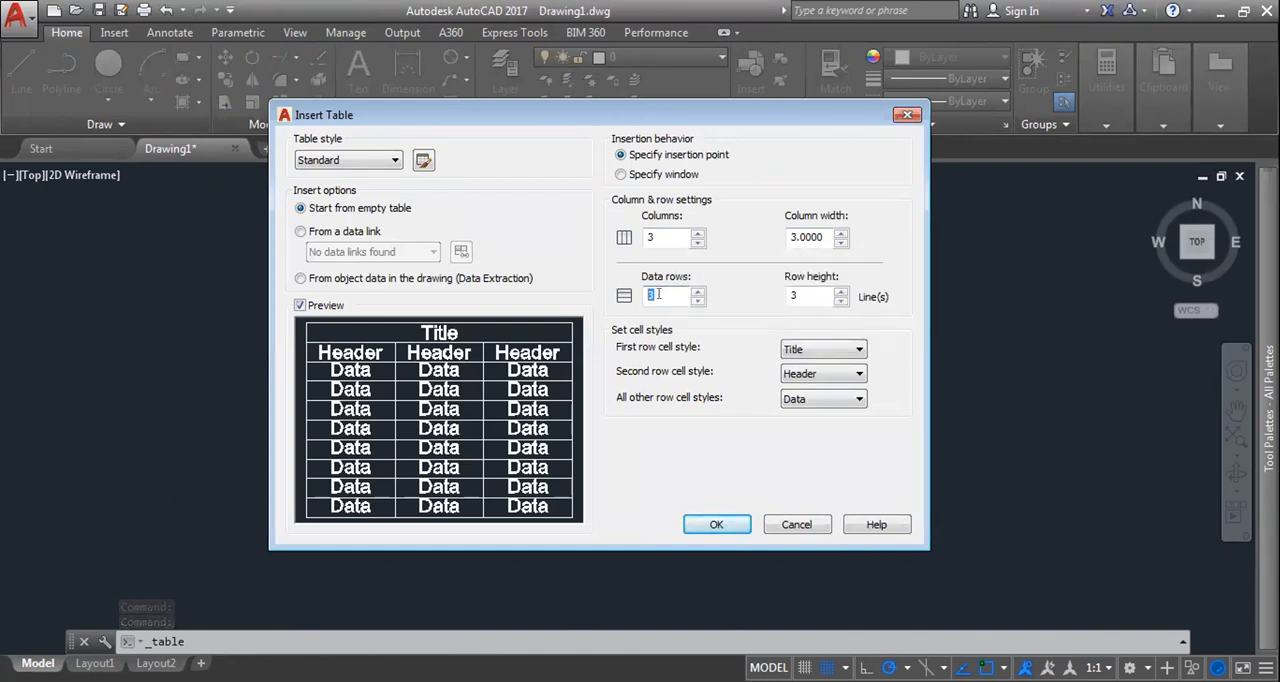
left_click_drag(672, 235, 629, 231)
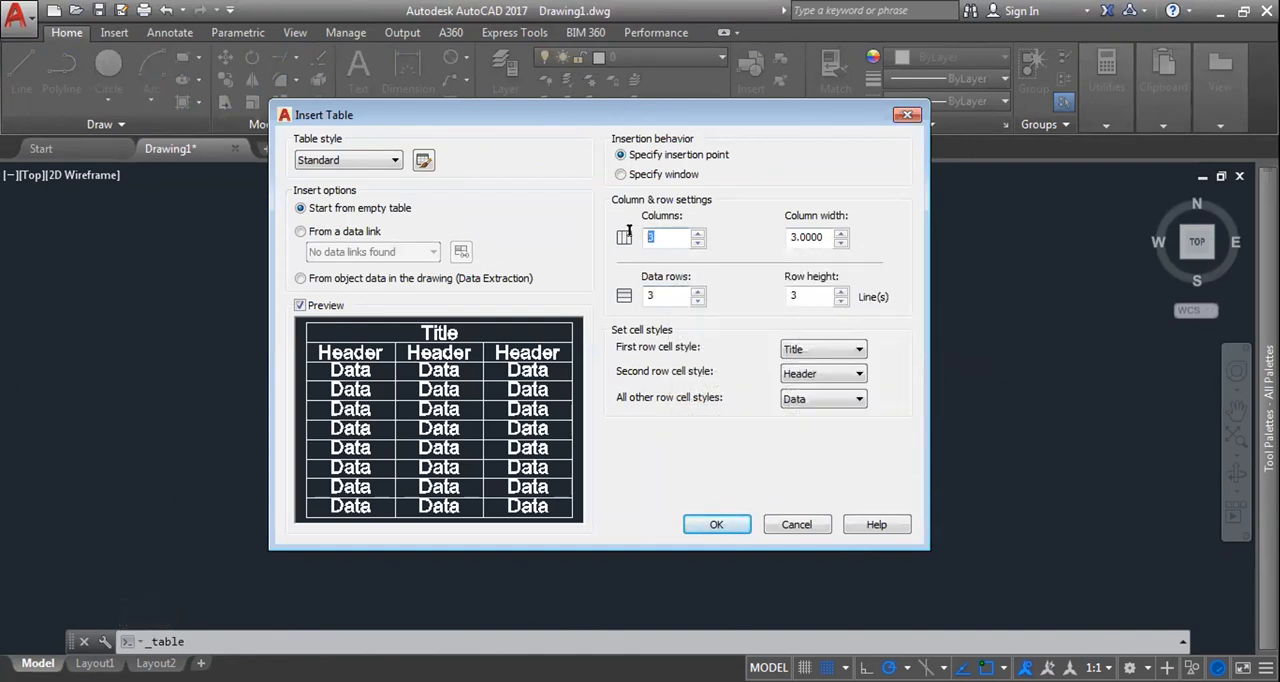
double_click(821, 233)
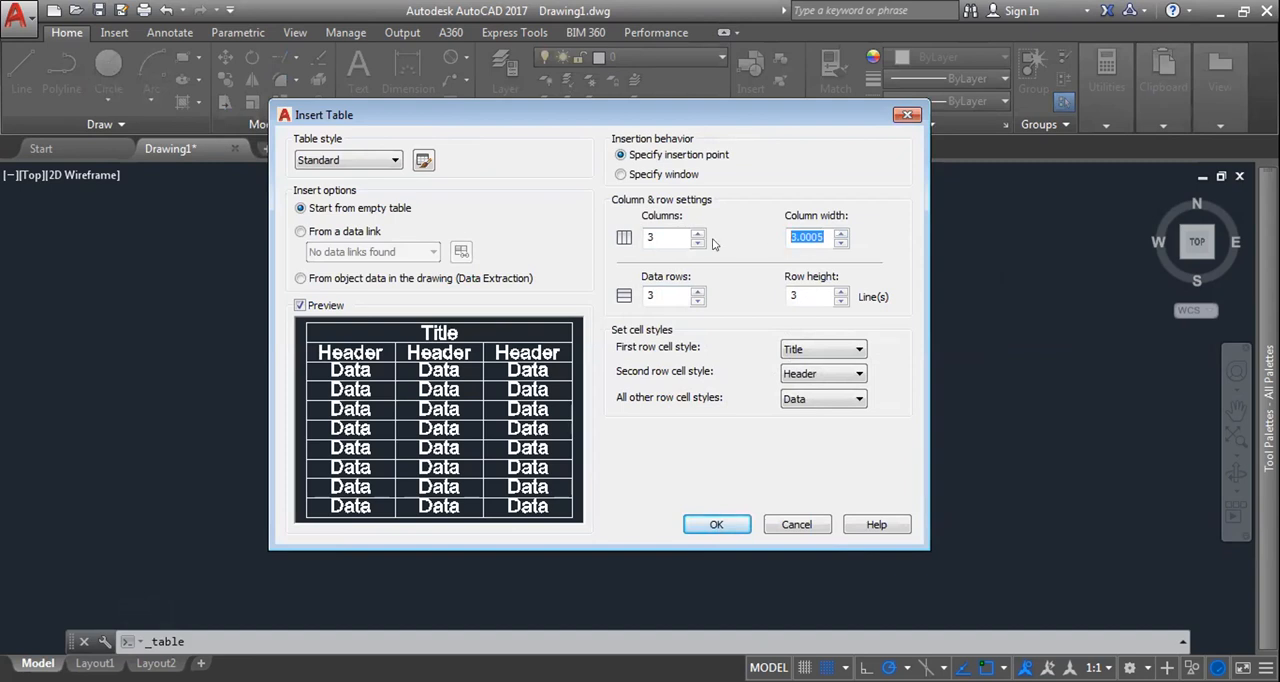
type("3")
left_click_drag(803, 287, 763, 292)
left_click_drag(673, 291, 628, 291)
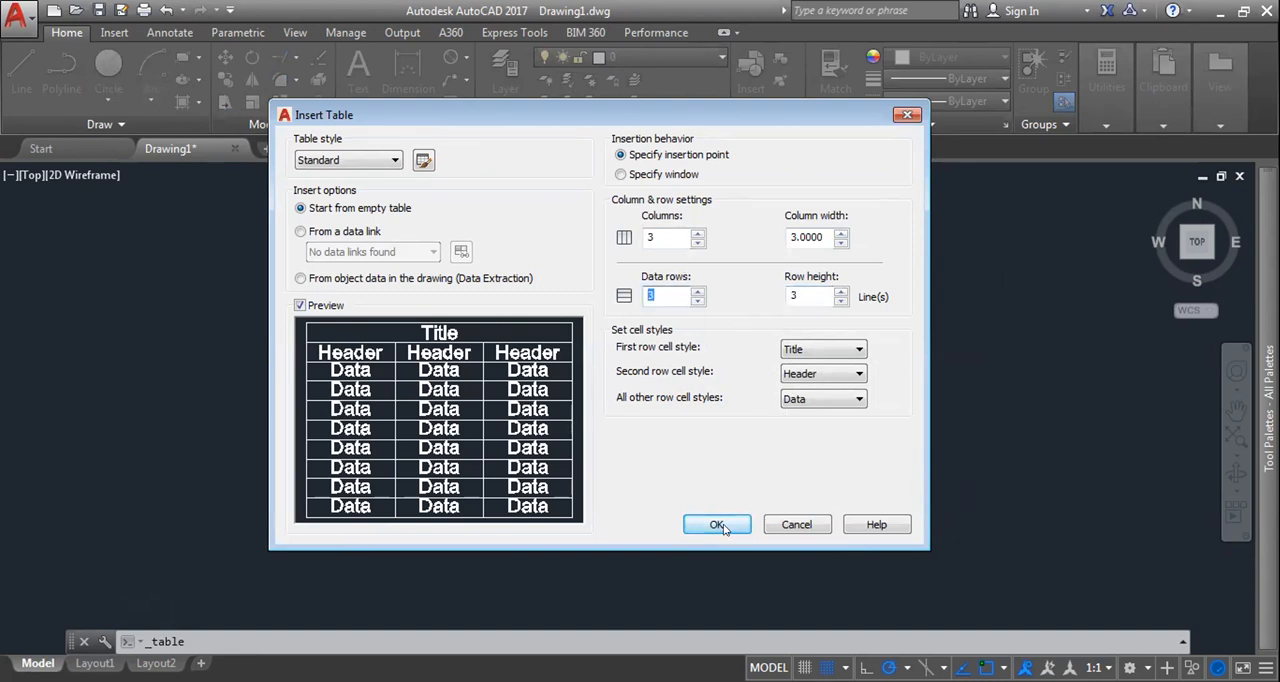
Step: Try the Header style for the table's first row, restore Title, and set the second row's style to Title
left_click(823, 350)
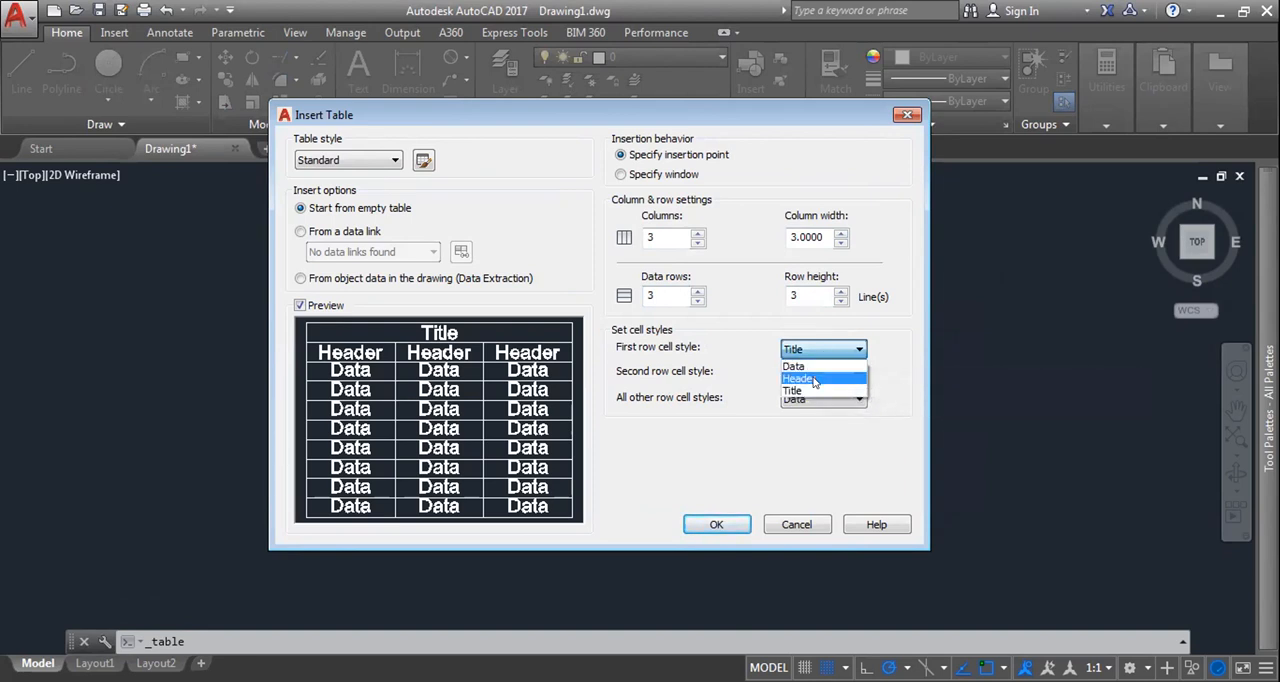
left_click(815, 379)
left_click(816, 352)
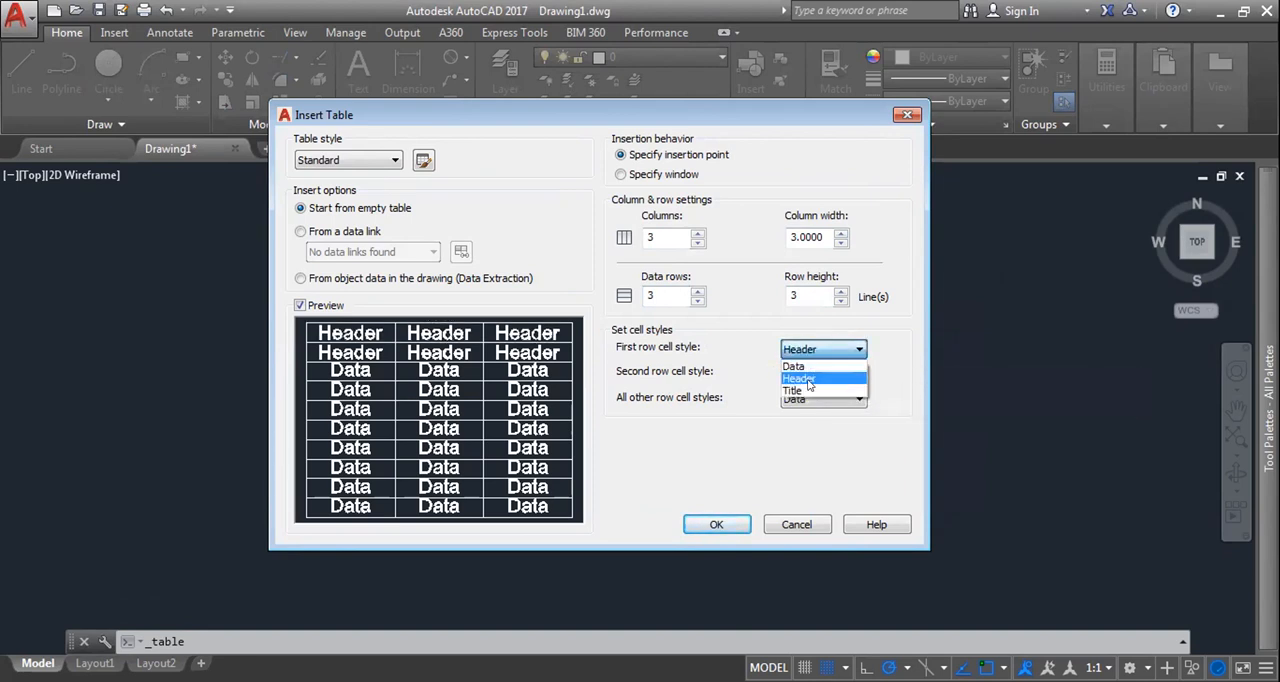
left_click(810, 386)
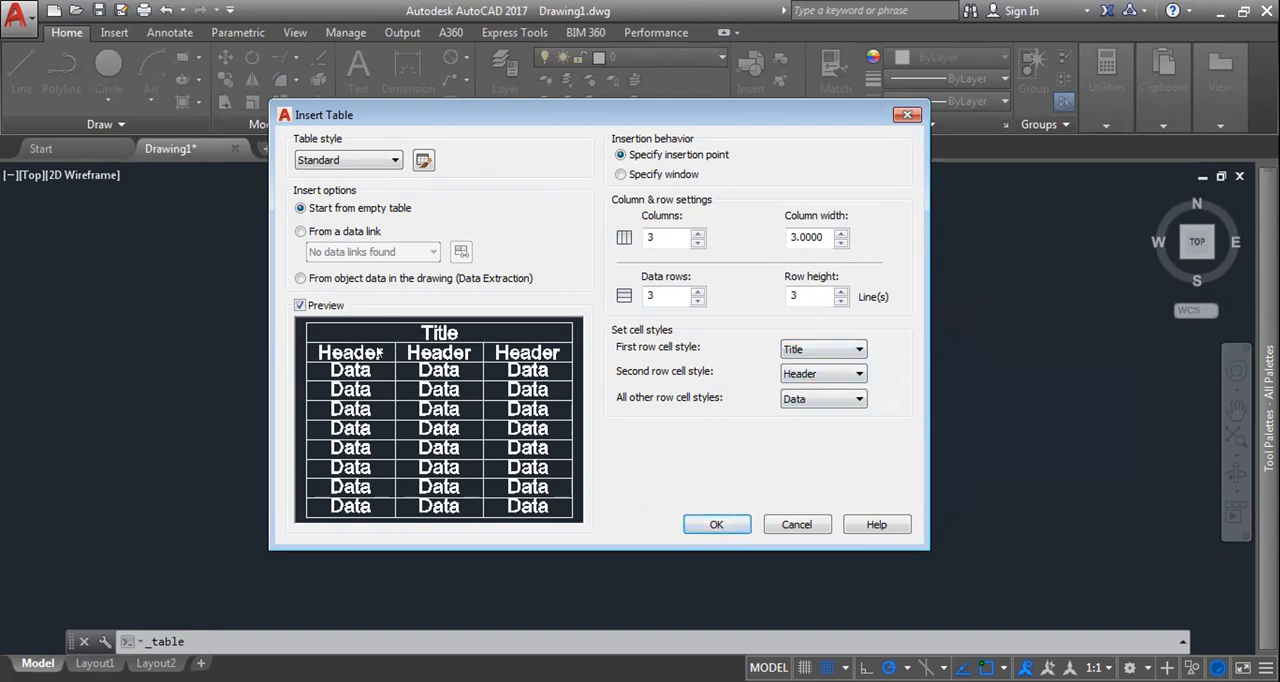
left_click(799, 376)
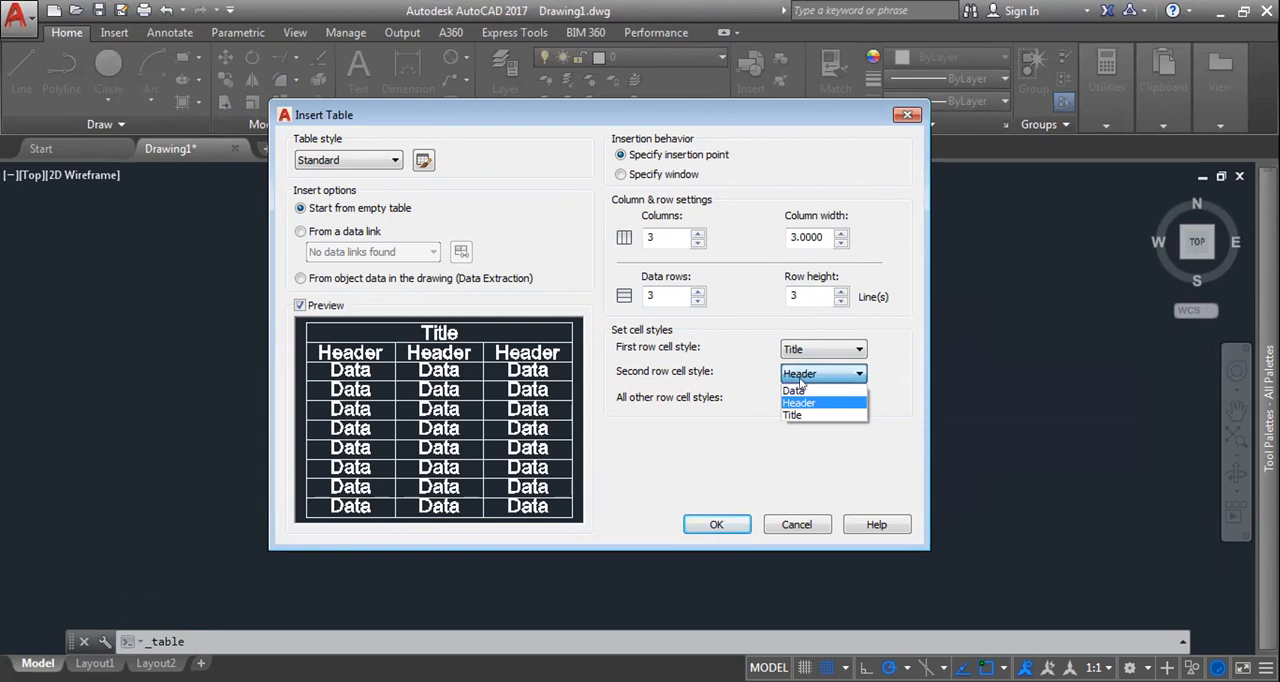
left_click(812, 416)
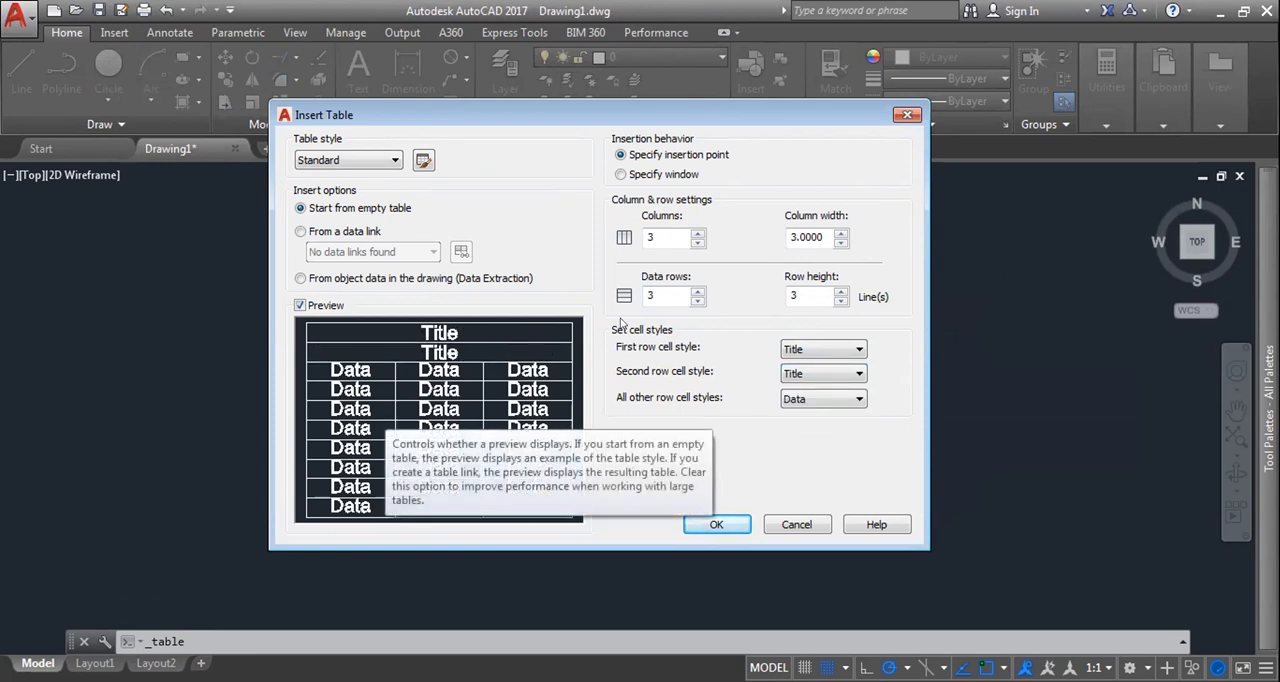
Step: Set the table to 2 columns and 2 data rows, with Data as the style of all other rows
left_click(697, 243)
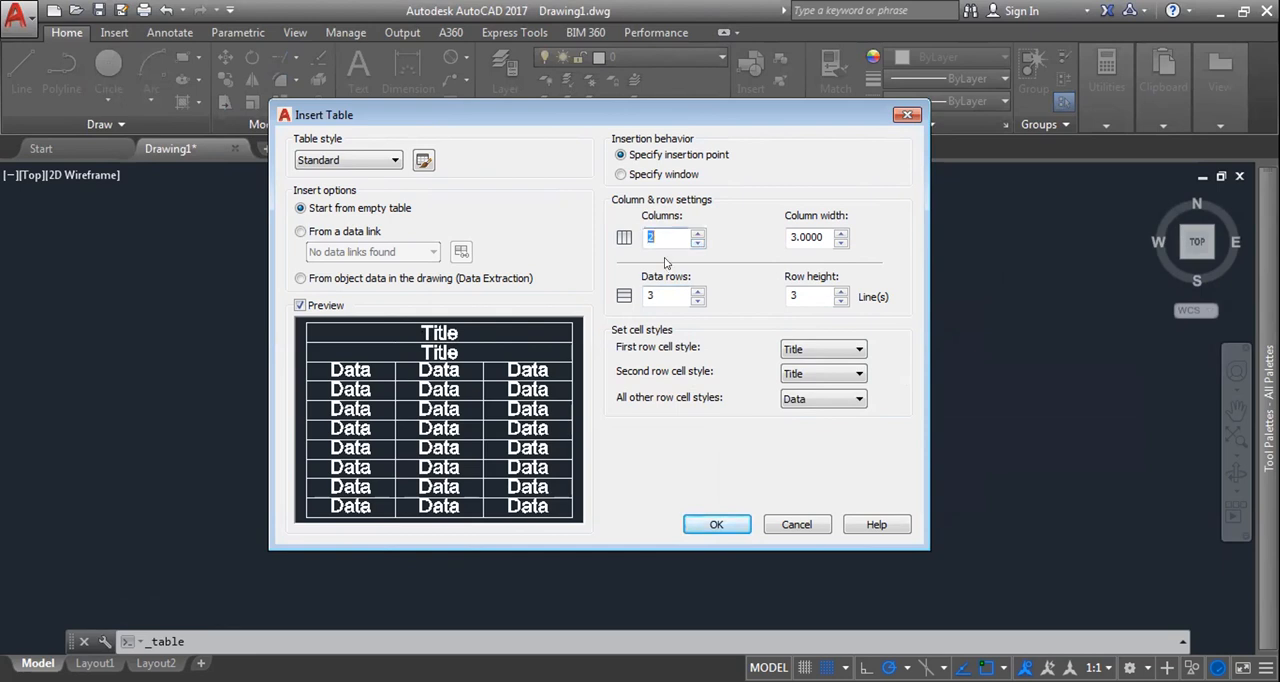
left_click(697, 300)
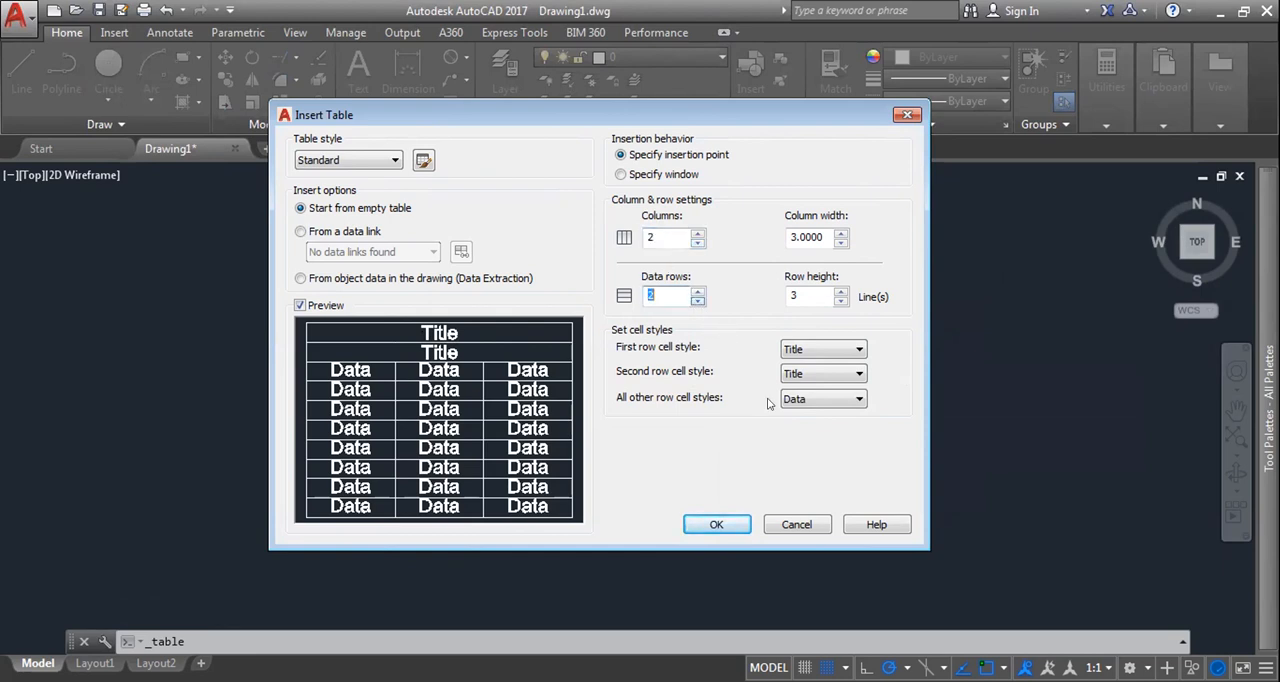
left_click(814, 398)
left_click(800, 415)
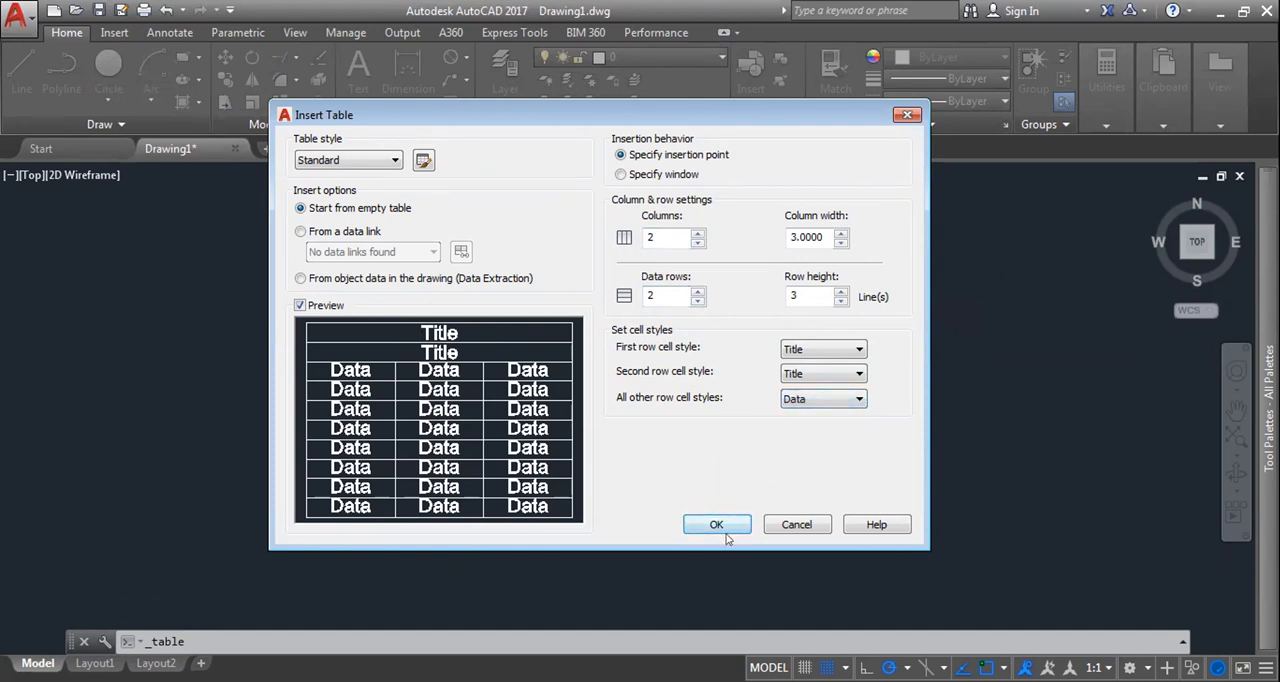
Step: Set the table's second row style to Data, preview the table's placement in the drawing and cancel it
left_click(799, 378)
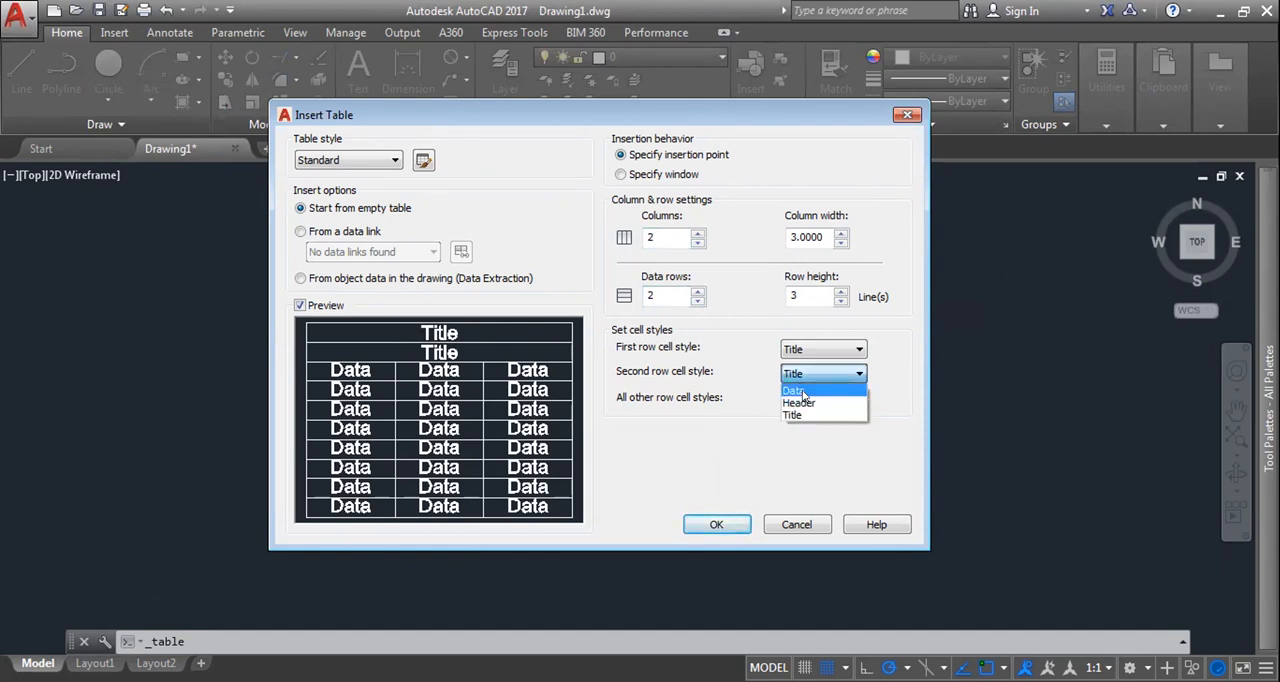
left_click(795, 388)
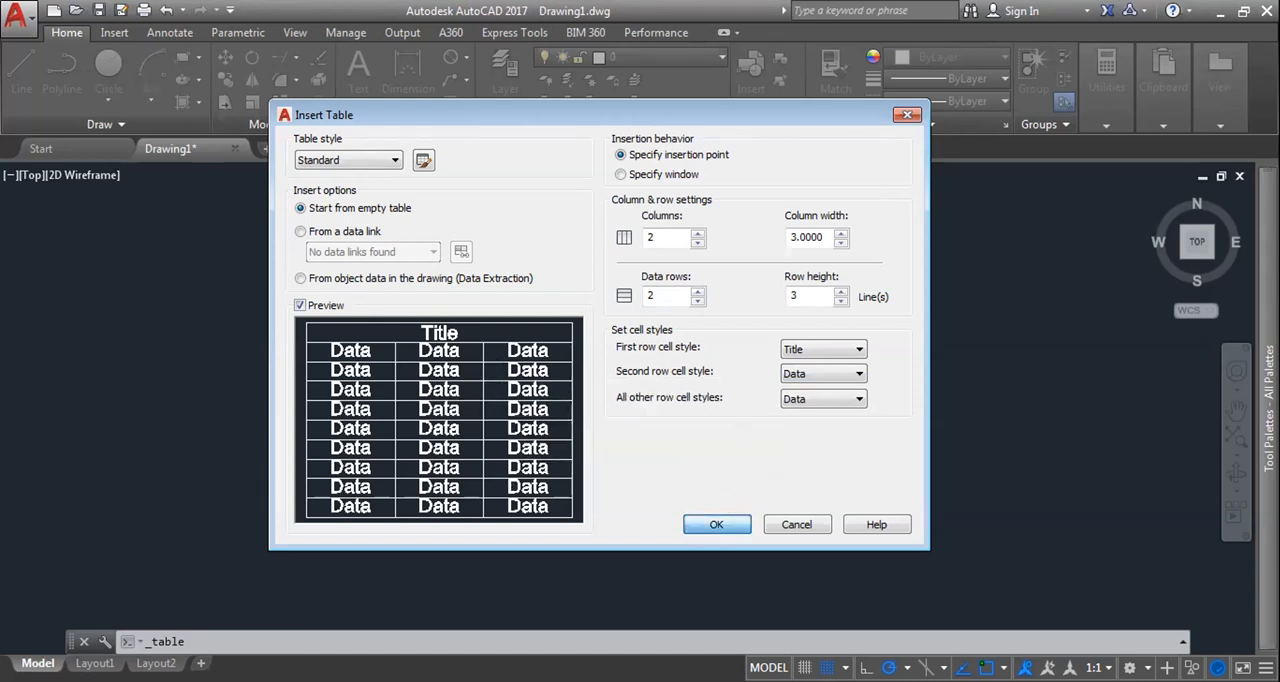
key("Return")
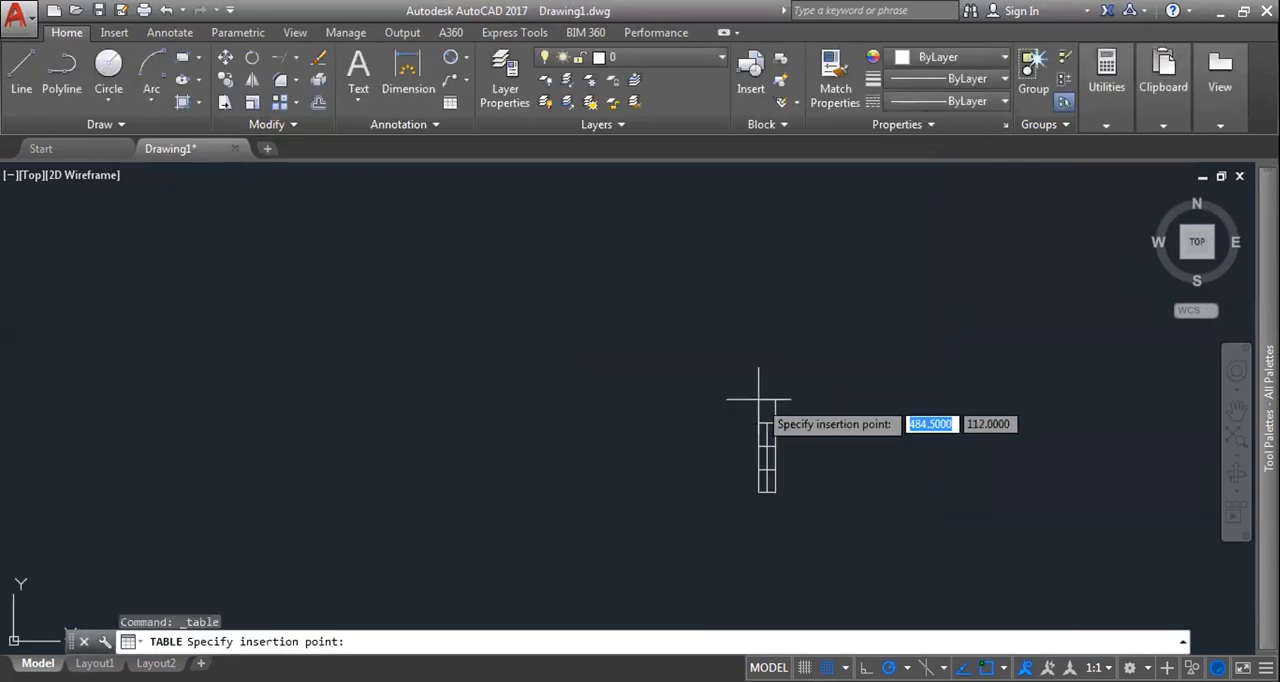
key("Escape")
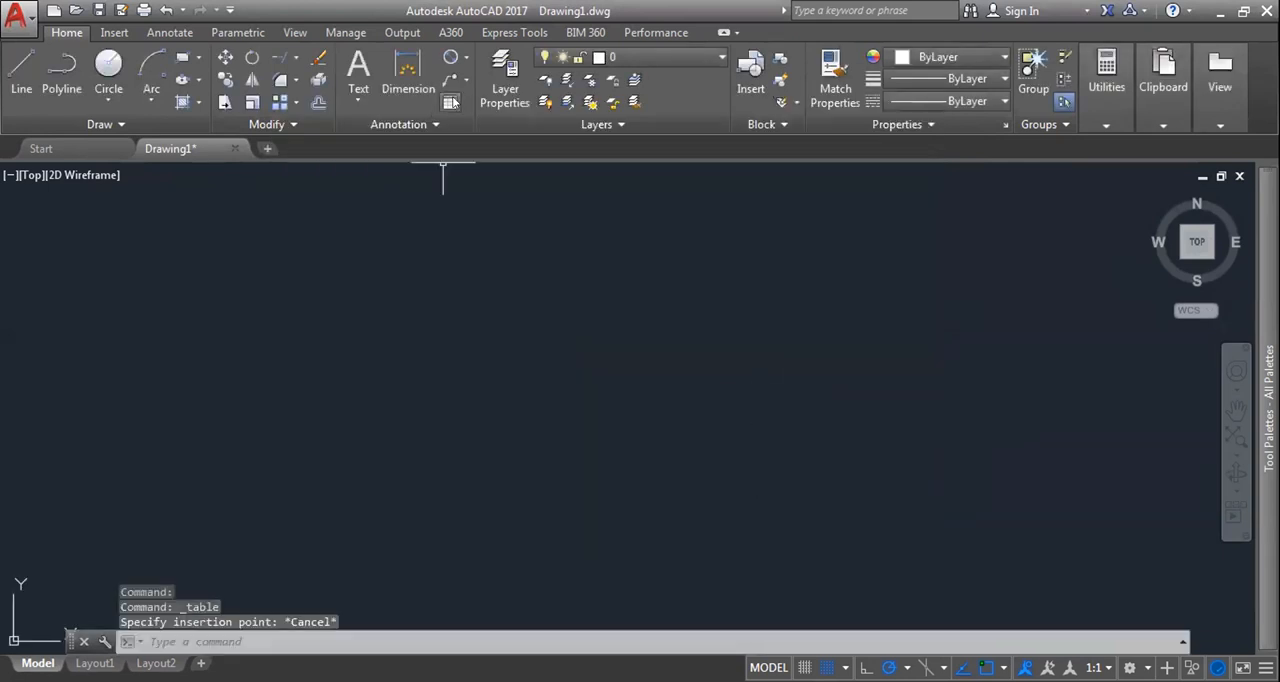
Step: Configure a new table with 4 columns, 4 data rows and a row height of 4 lines, then cancel its placement
key("Return")
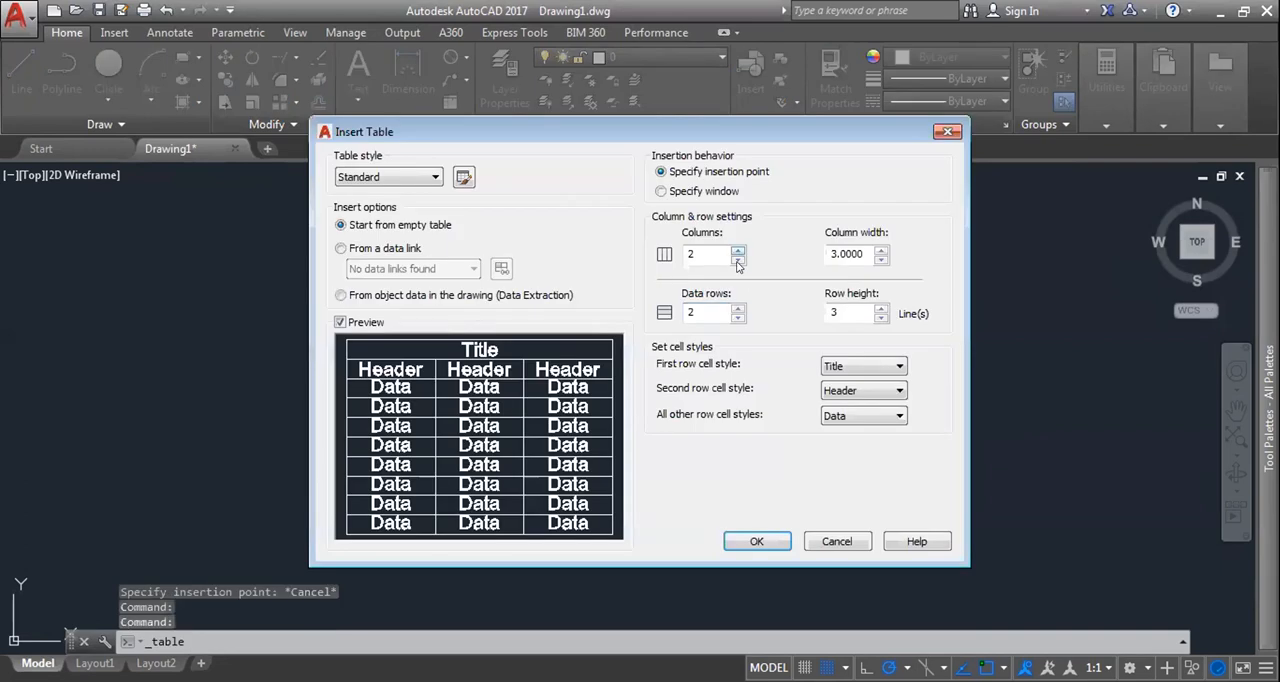
left_click(737, 310)
left_click(881, 309)
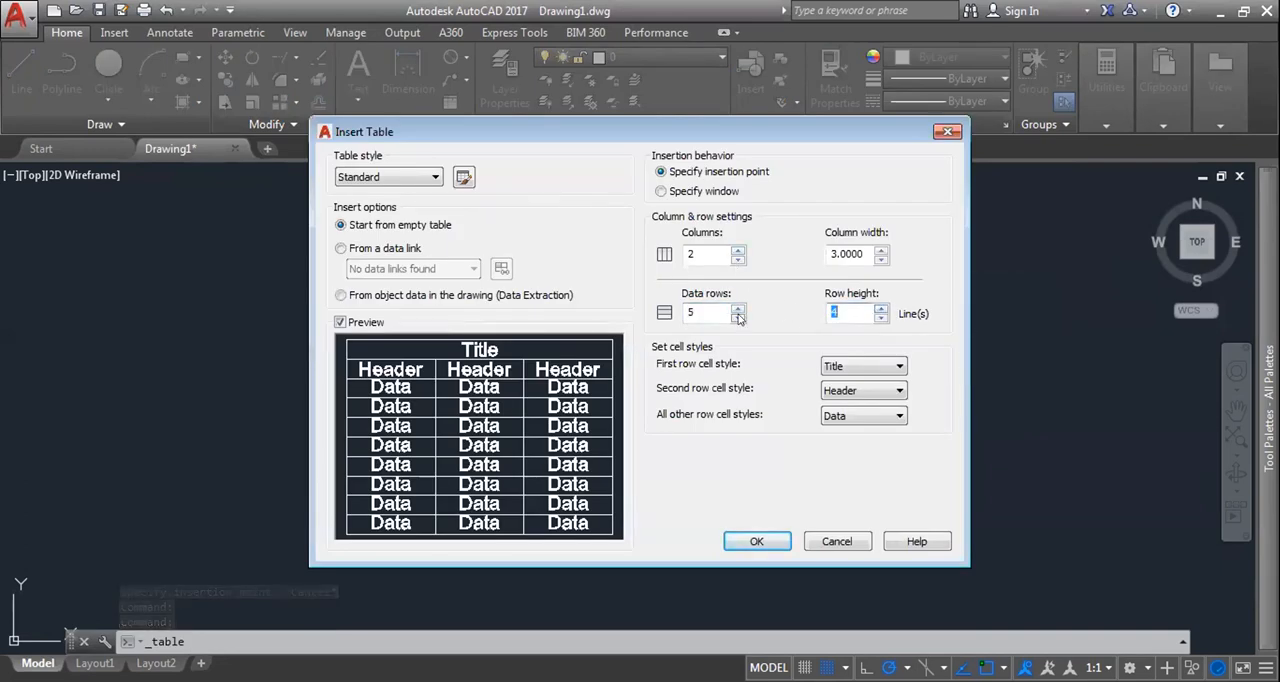
left_click(737, 250)
left_click(737, 250)
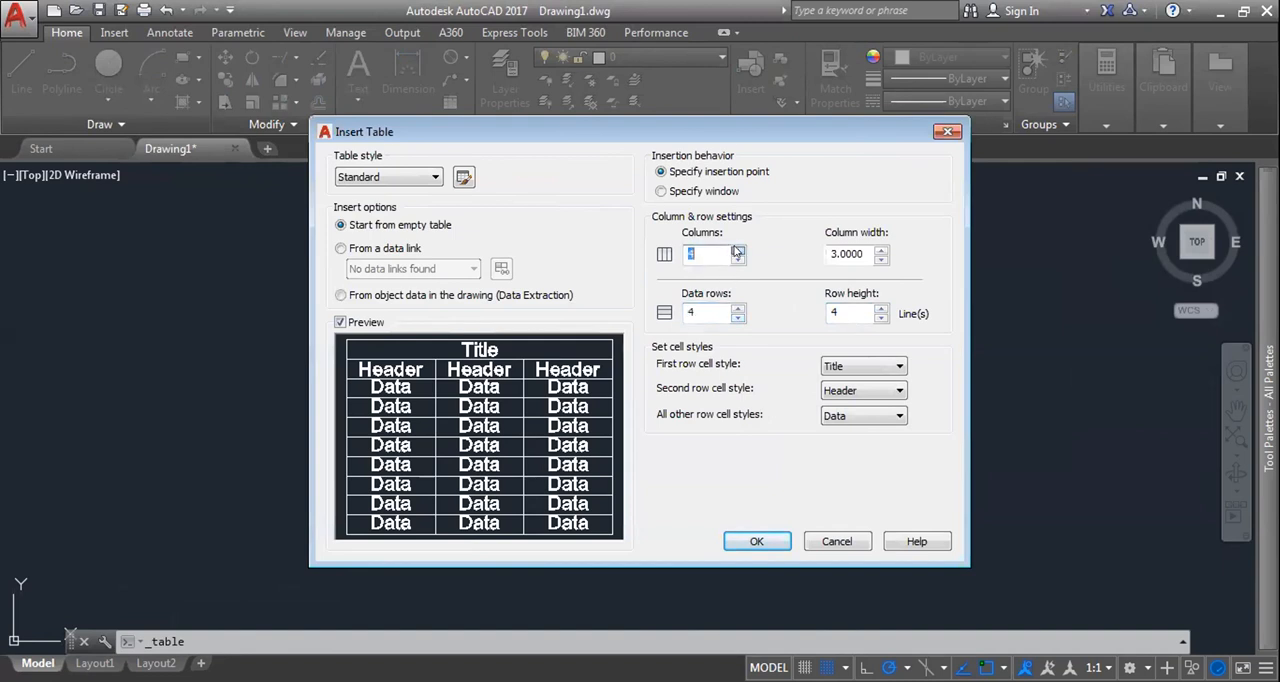
left_click(756, 541)
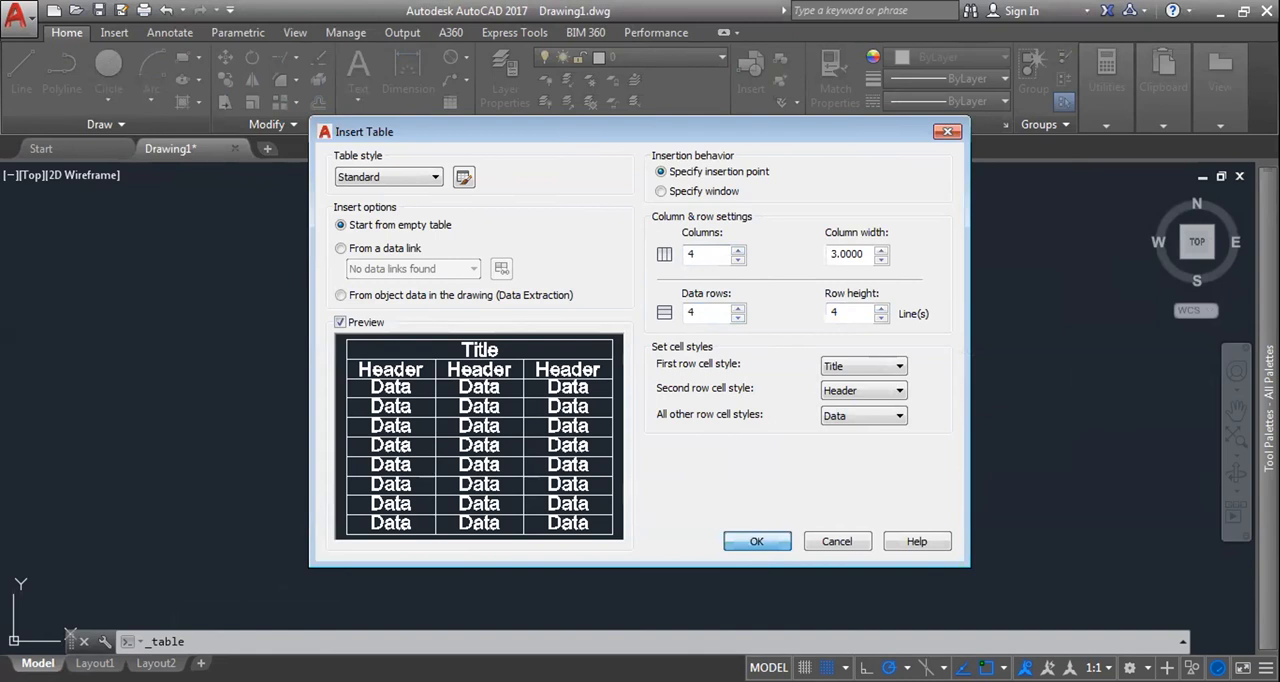
key("Escape")
key("Escape")
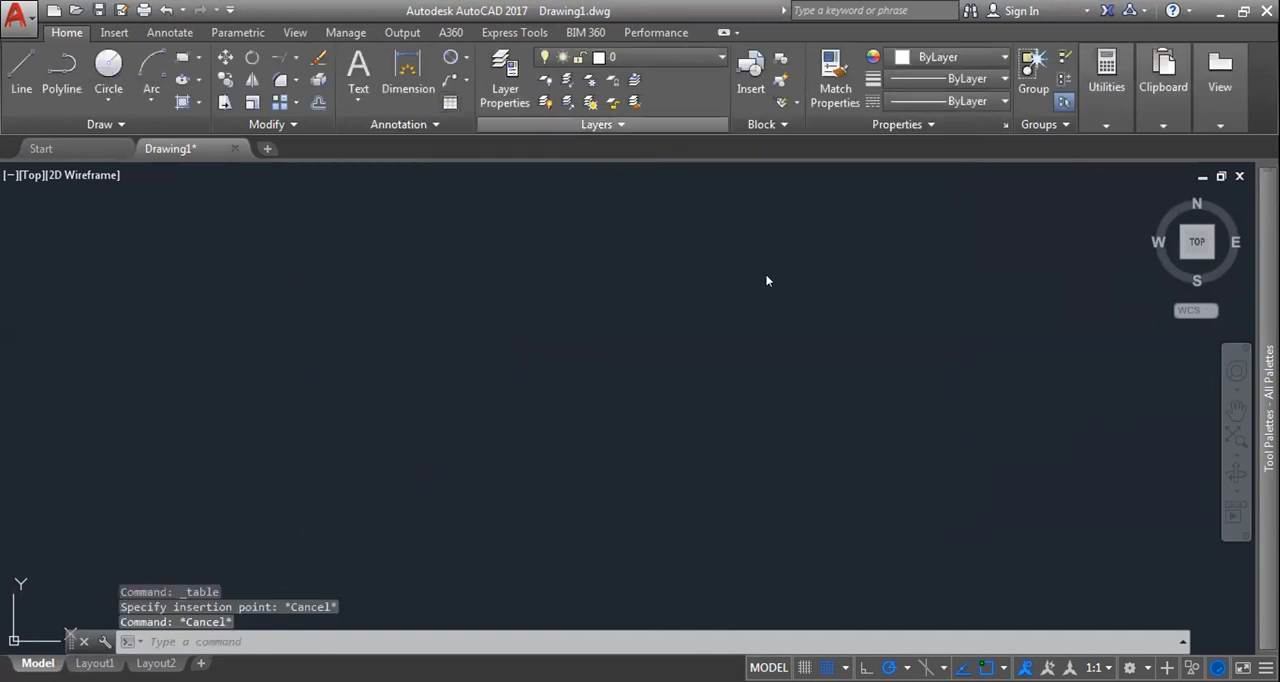
Step: Try a column width of 5 for the new table, preview its placement in the drawing and cancel it
key("Return")
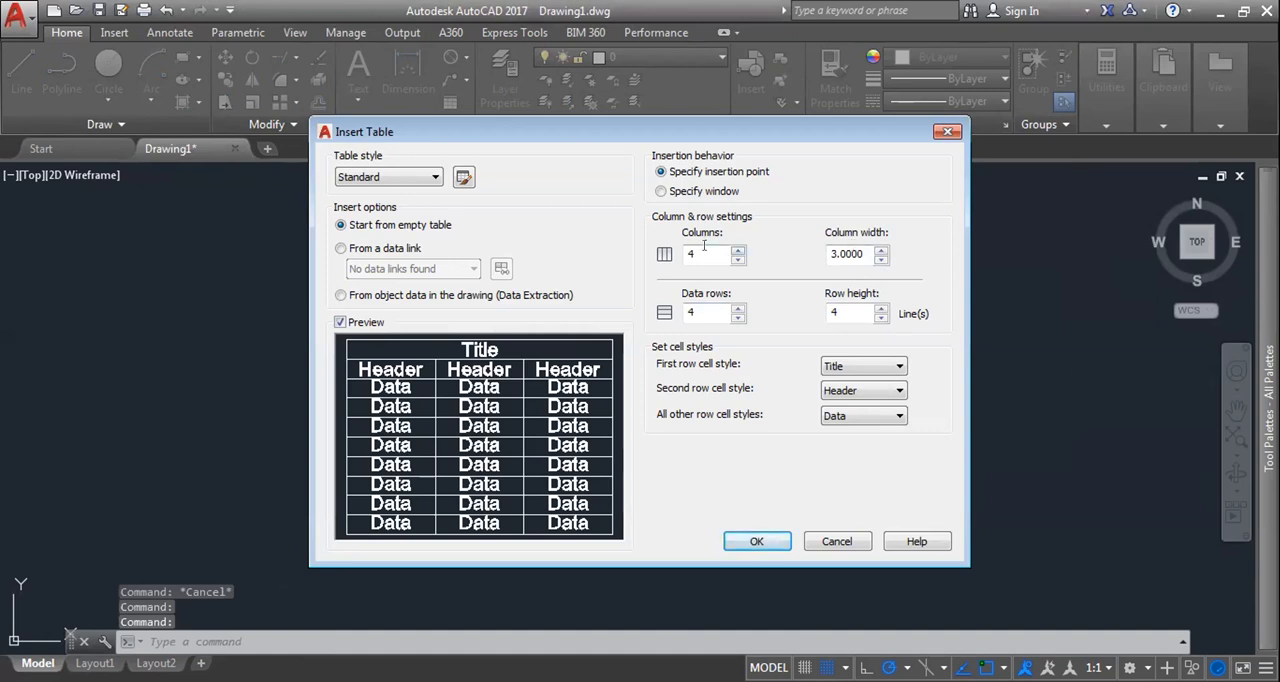
double_click(835, 253)
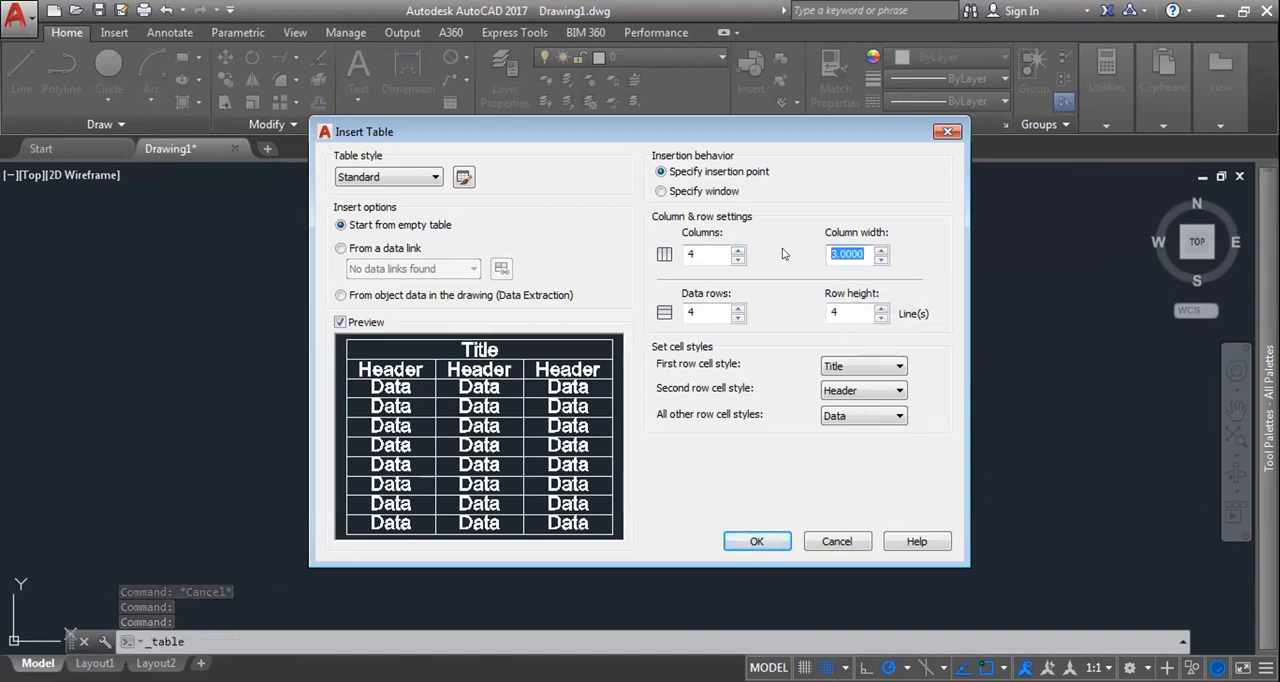
type("5")
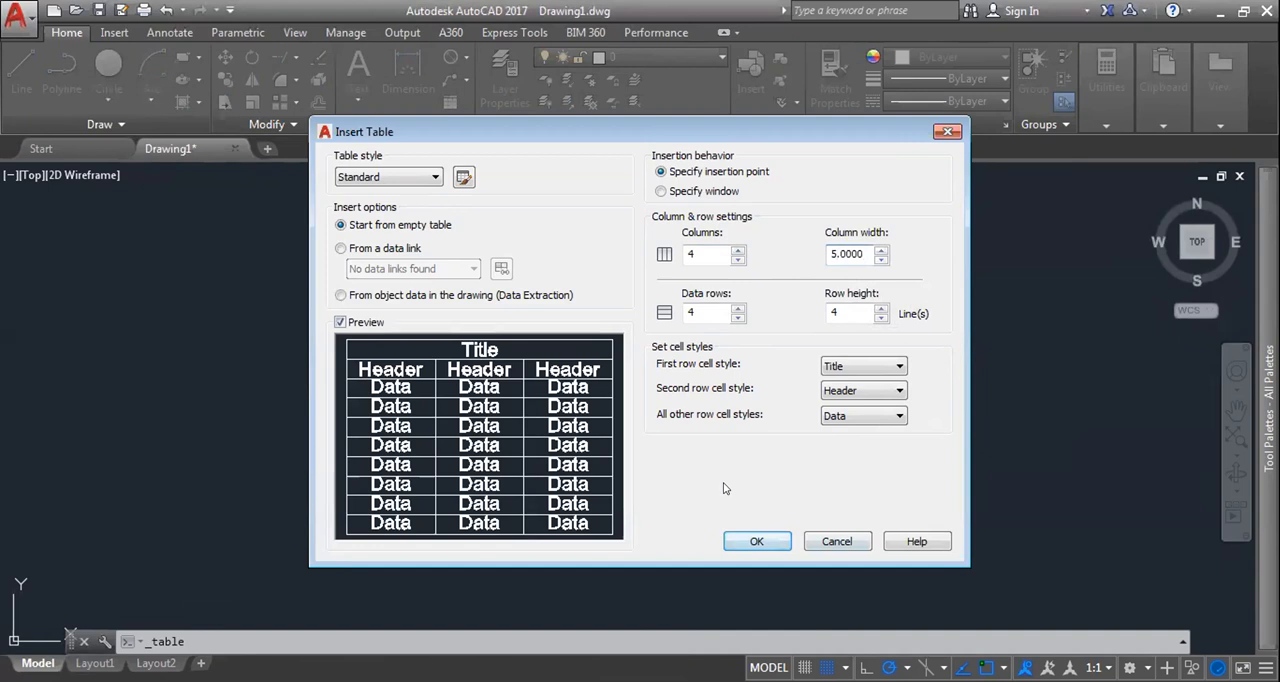
left_click(757, 541)
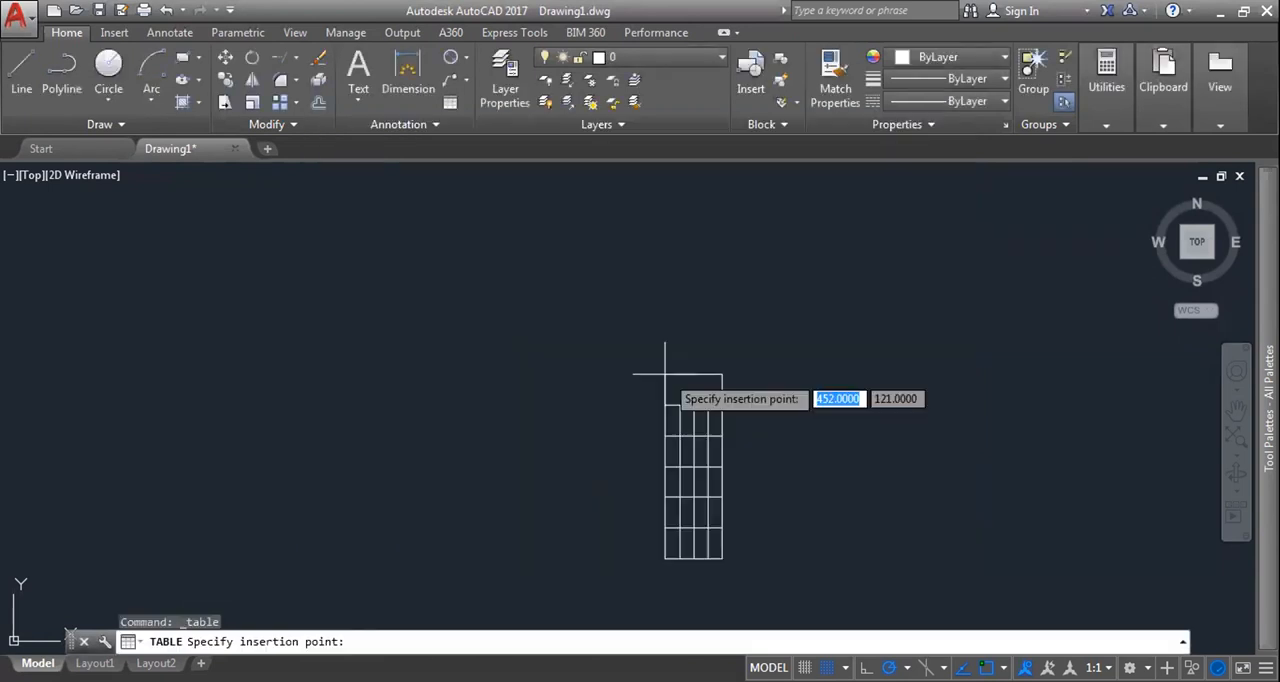
key("Escape")
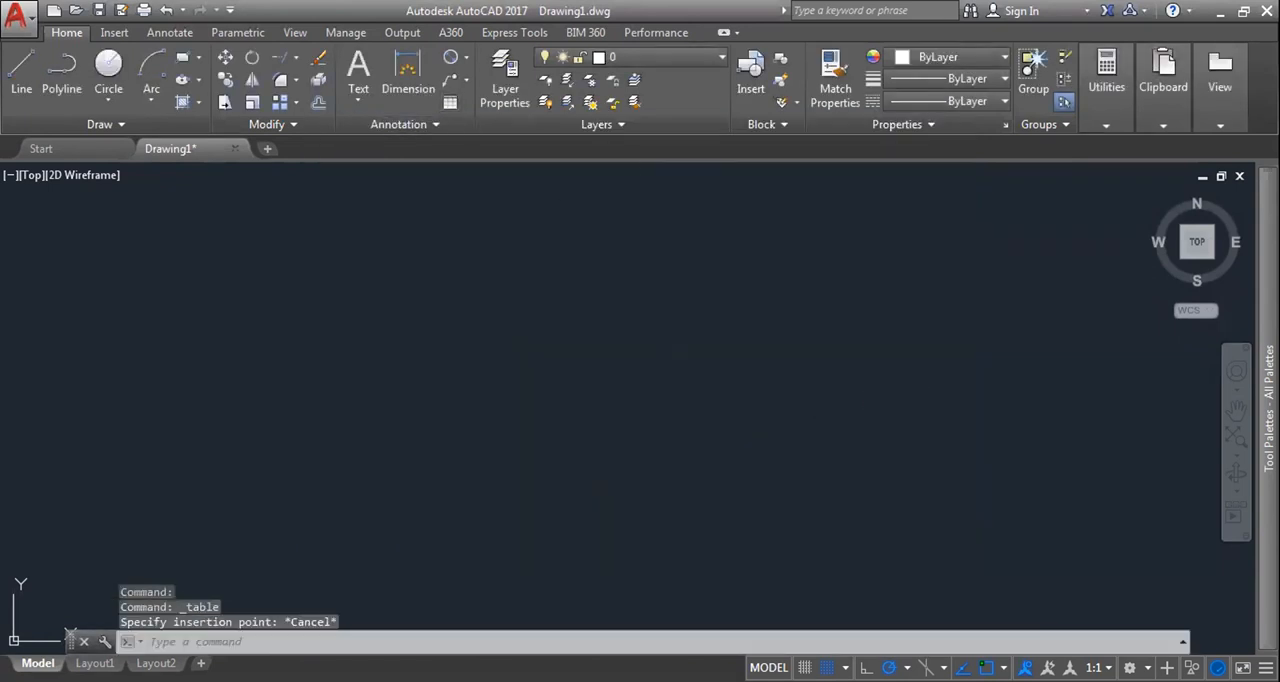
Step: Set the table's row height to 2 lines and column width to 2, preview its placement and cancel it
key("Return")
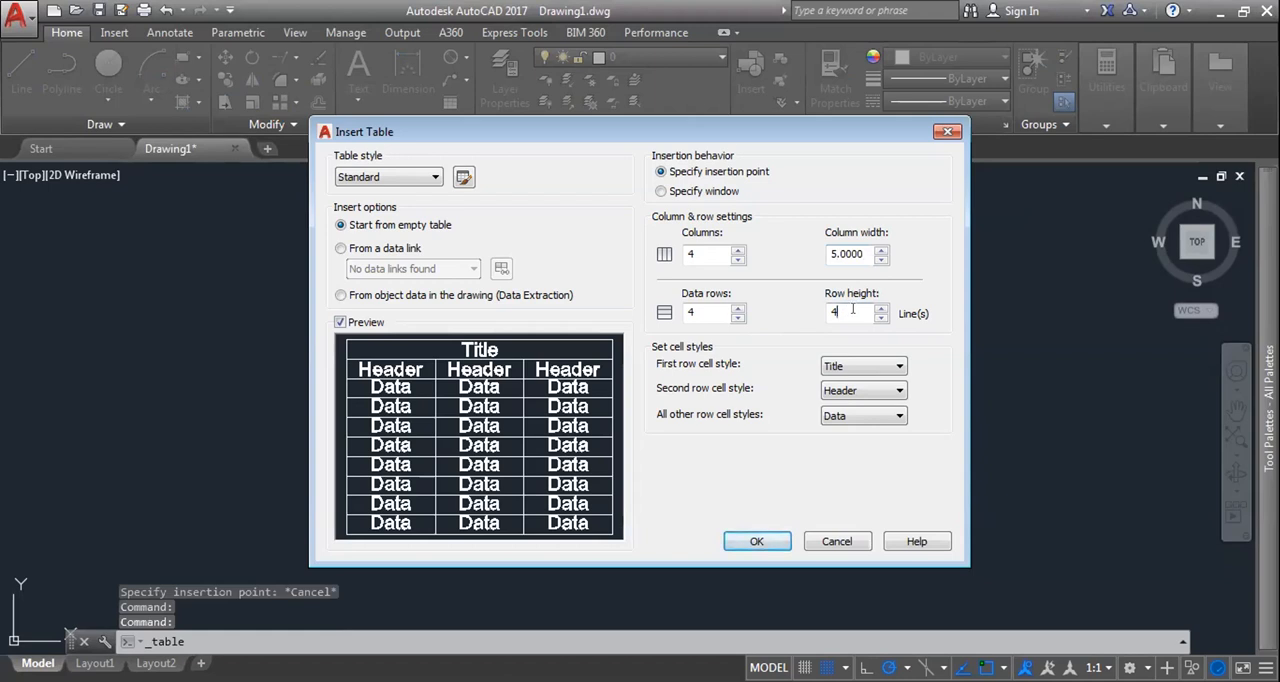
type("2")
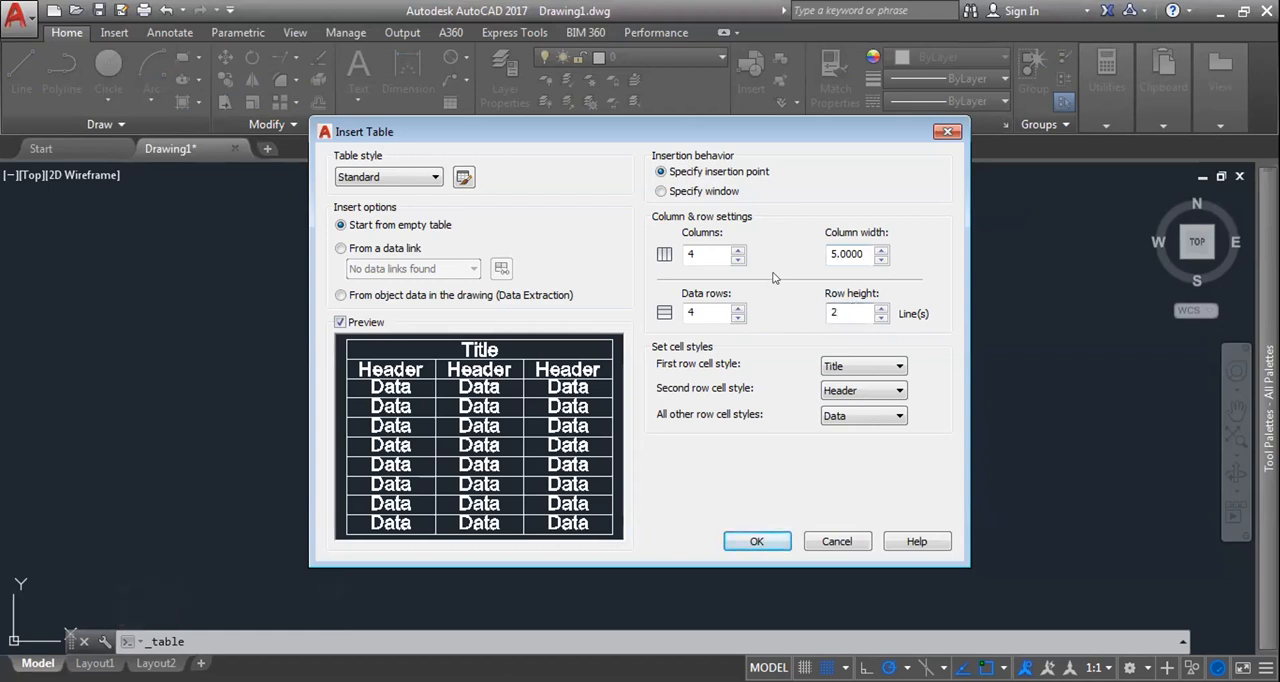
double_click(858, 252)
type("2")
left_click(766, 537)
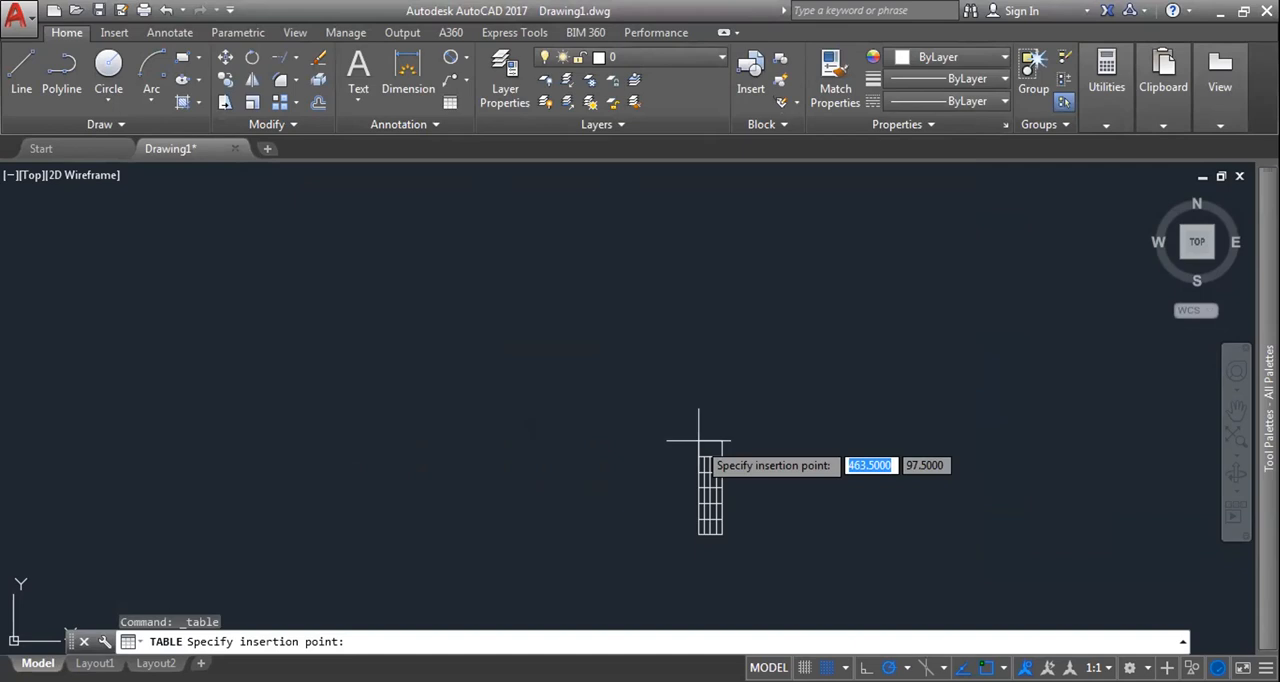
scroll(619, 272, "up", 5)
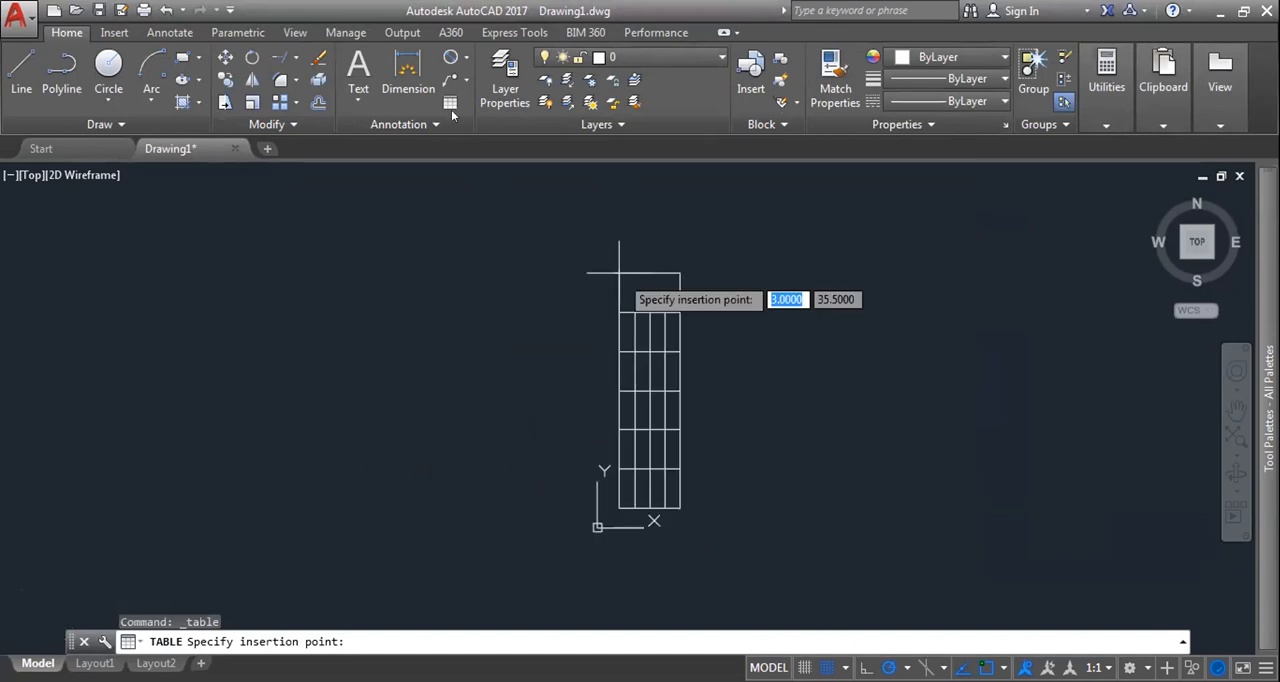
key("Escape")
Step: Try column widths of 1 and 5 for a new table in the table insertion settings
key("Return")
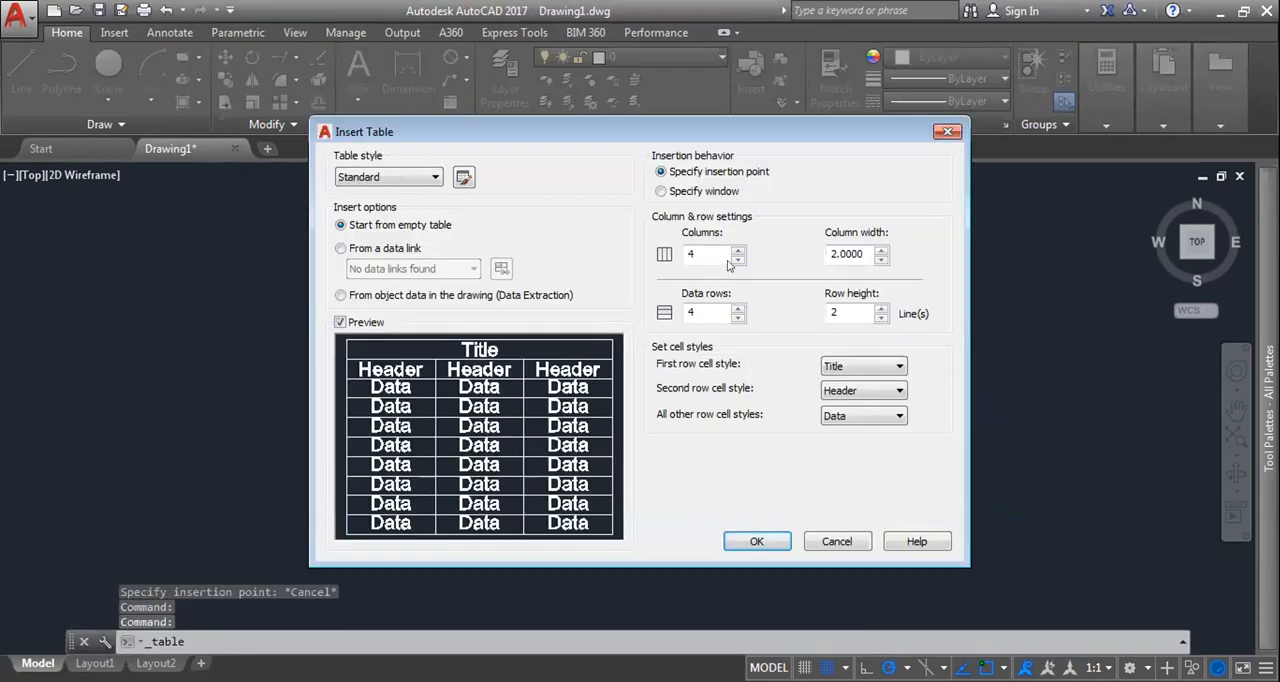
double_click(866, 253)
type("1")
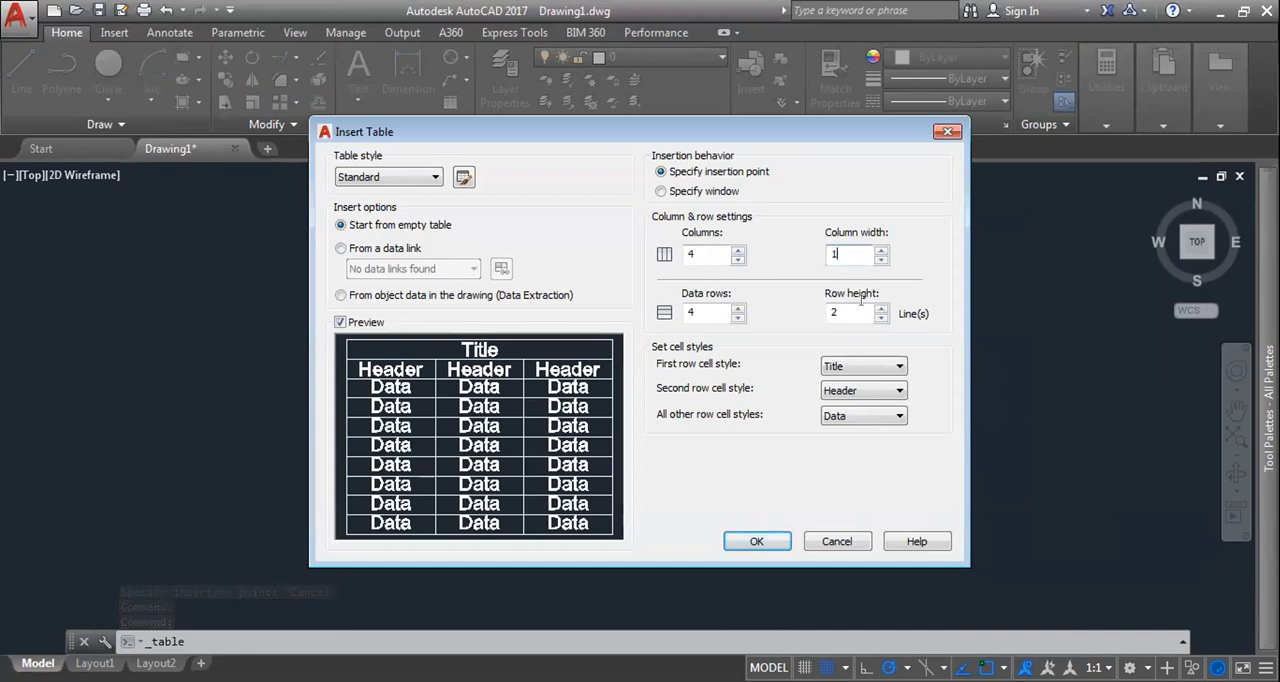
double_click(838, 253)
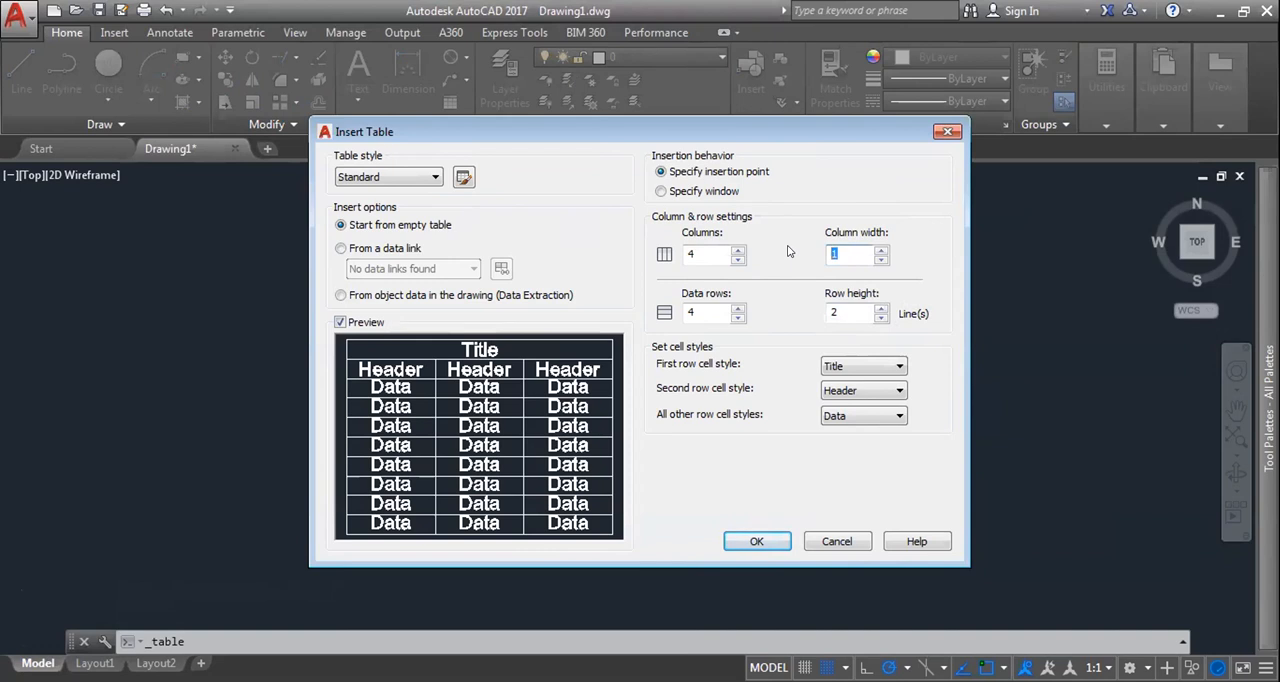
type("5")
double_click(848, 311)
left_click(863, 310)
Step: Try the Specify window insertion behavior with fixed columns and data rows, then cancel the table's placement
left_click(708, 191)
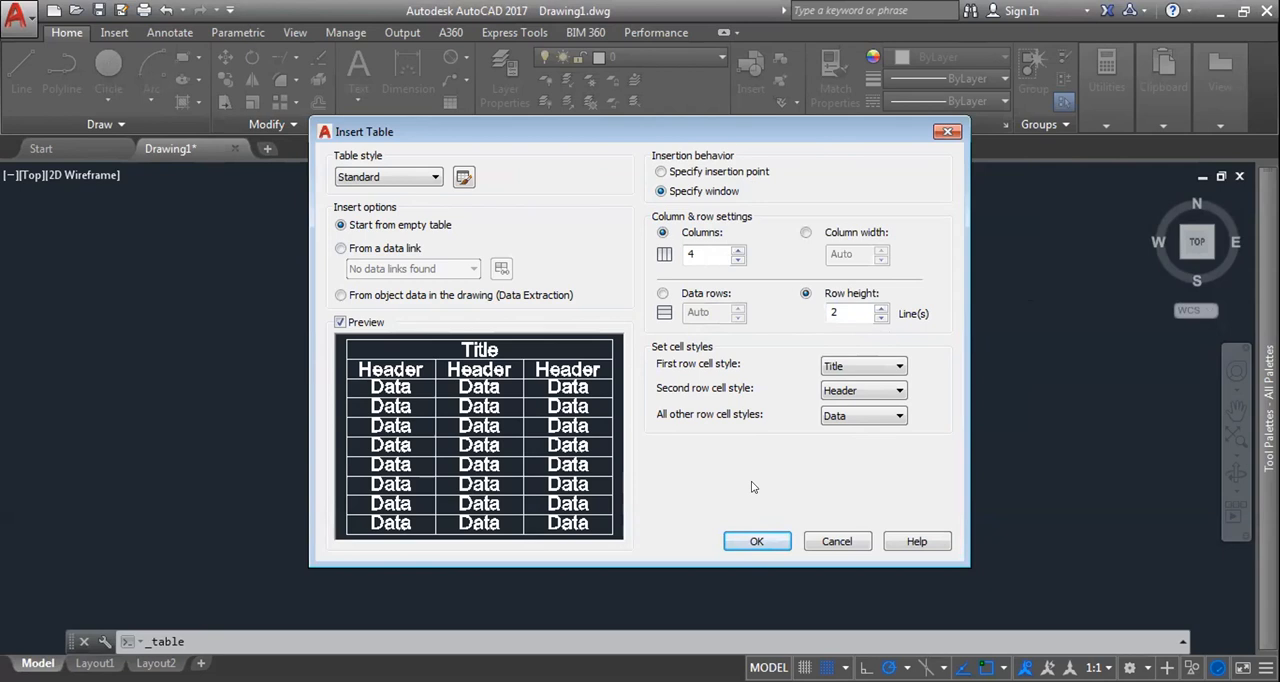
left_click(677, 293)
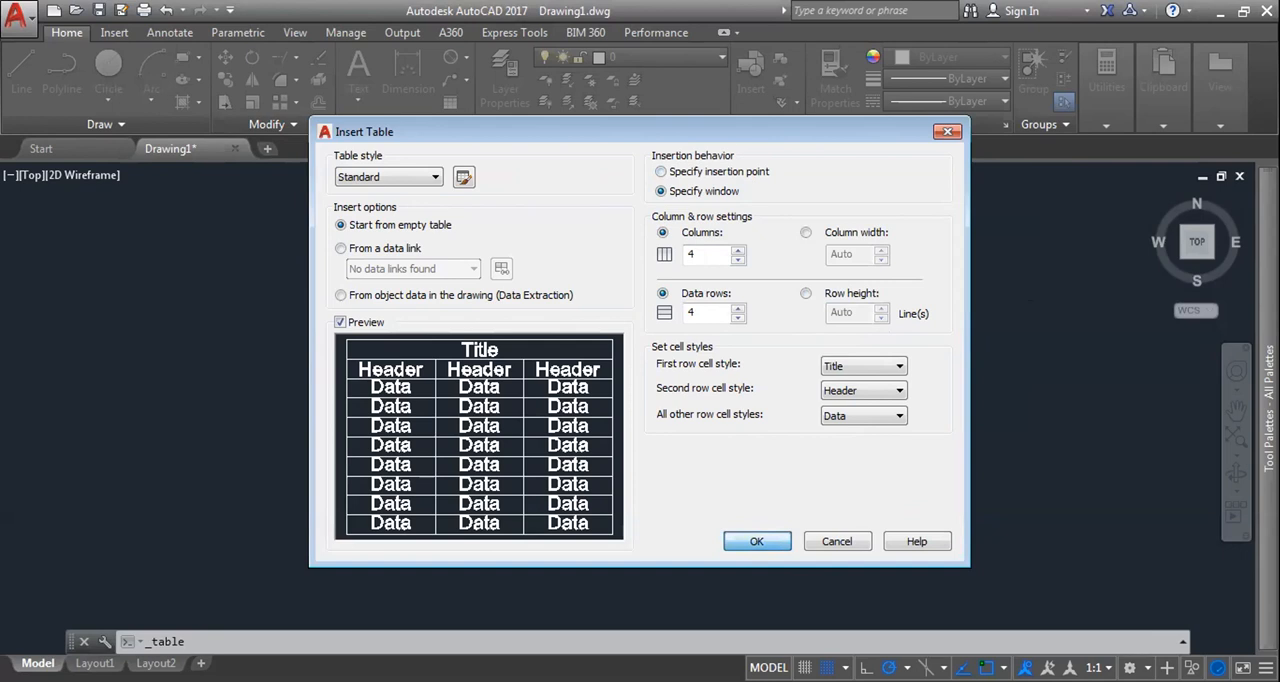
key("Return")
key("Escape")
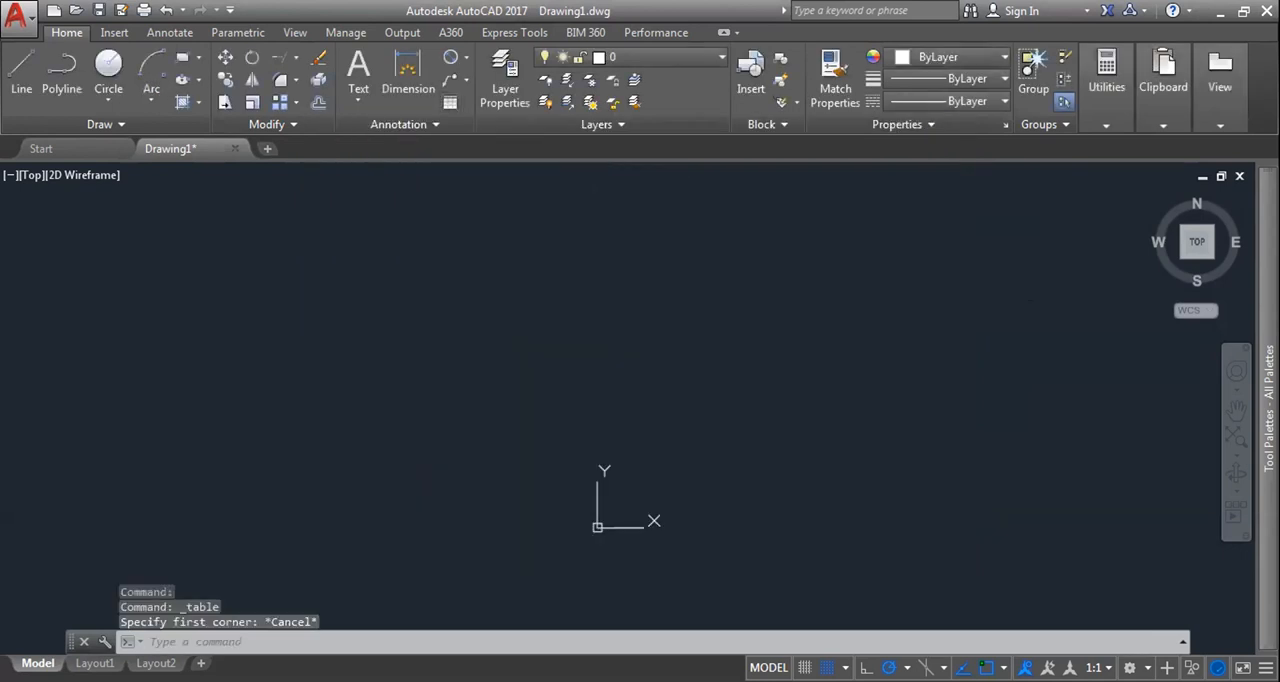
Step: Start a new table with the Specify insertion point behavior
key("Return")
left_click(700, 172)
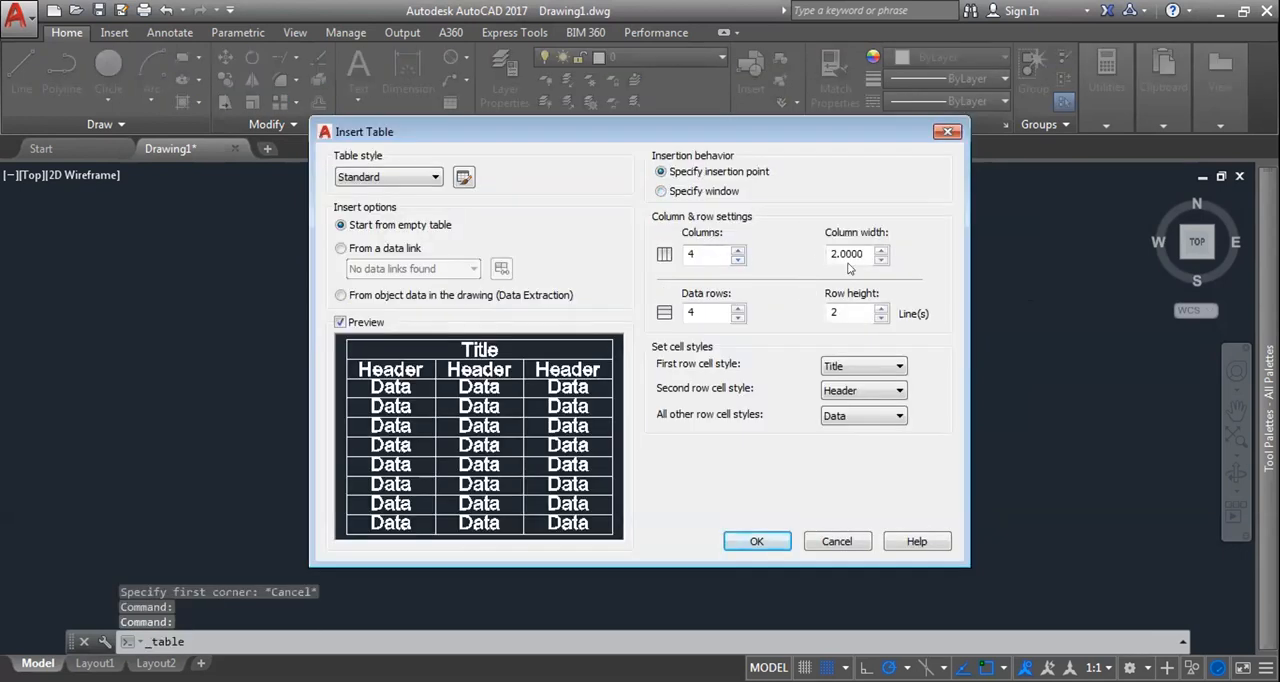
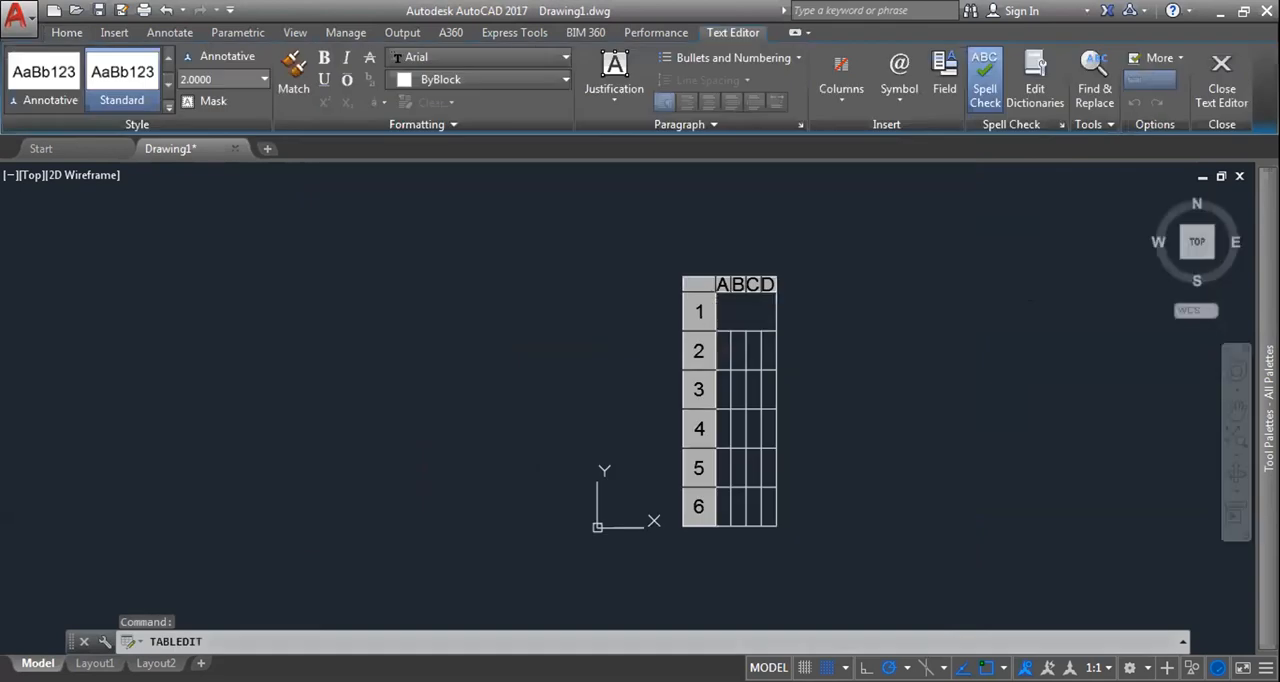
Step: Select all cells of the placed table and insert columns to their right, extending it to column P
key("Escape")
left_click(701, 283)
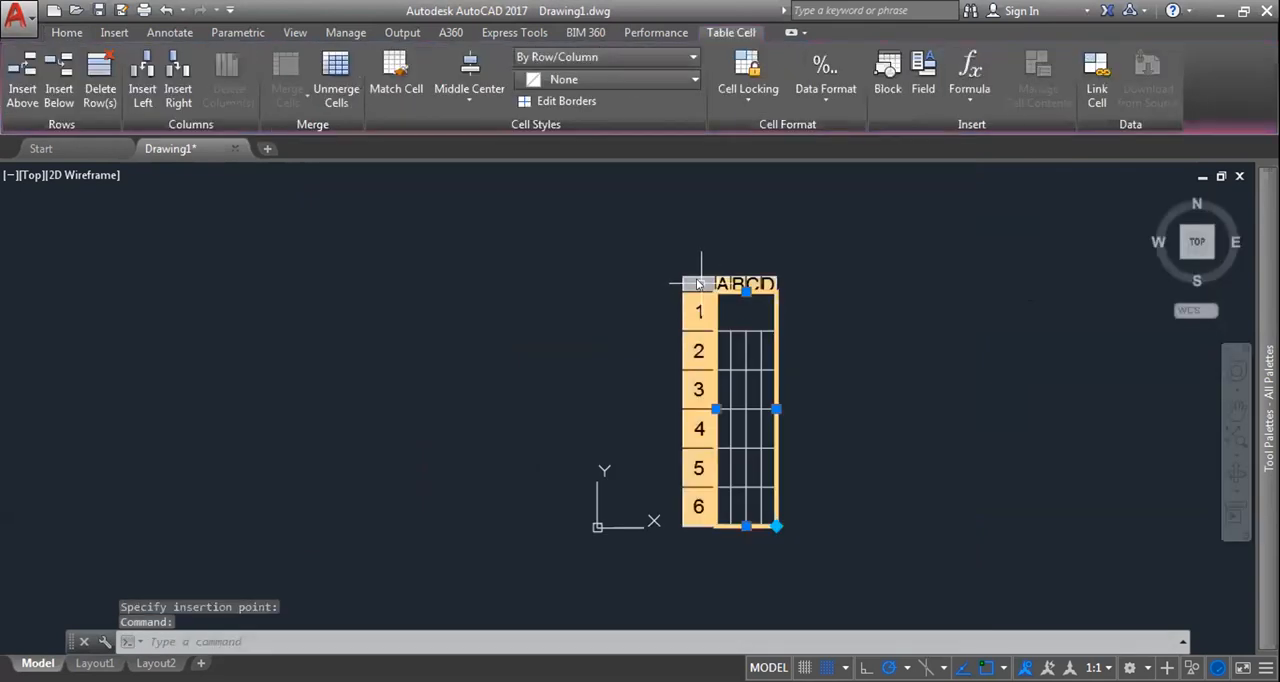
double_click(698, 284)
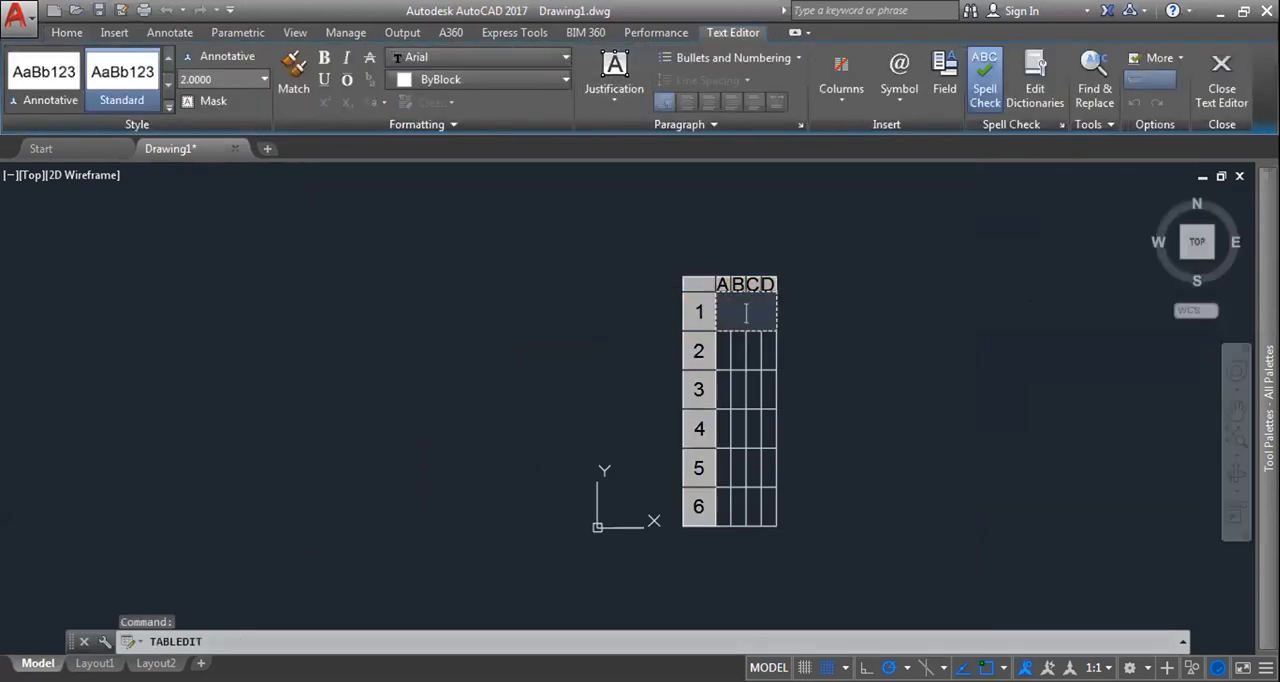
left_click(833, 267)
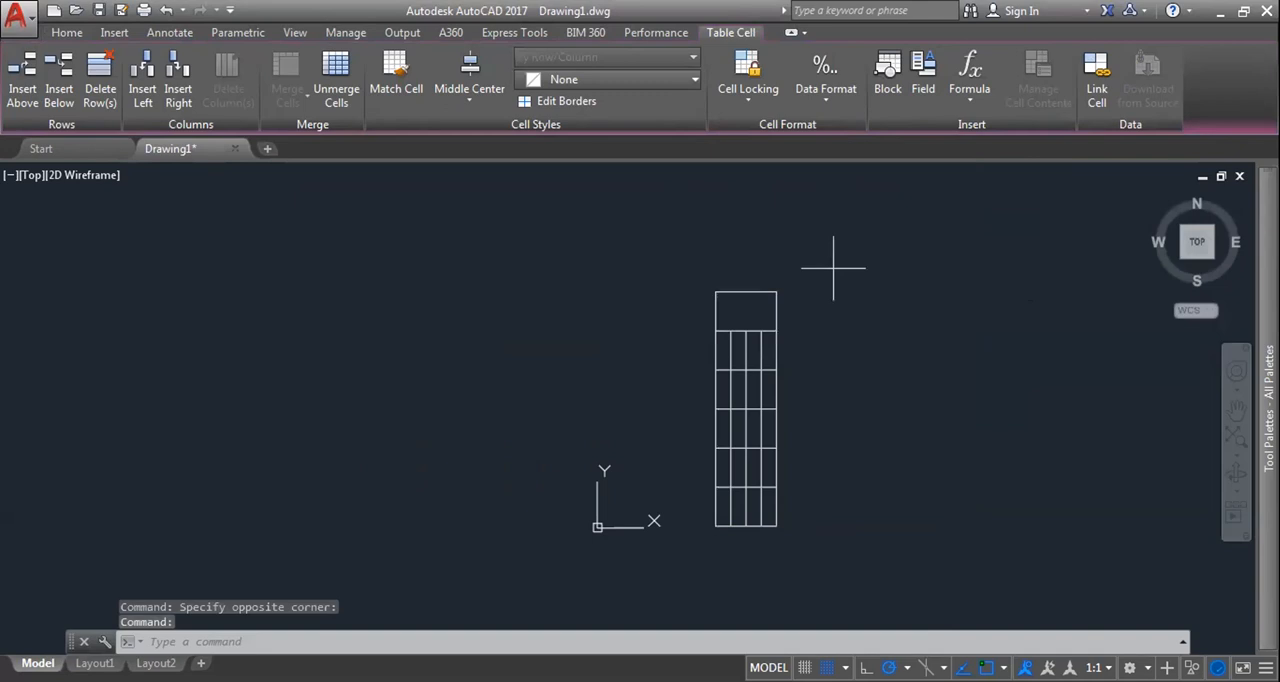
left_click(833, 268)
left_click(692, 281)
left_click(687, 288)
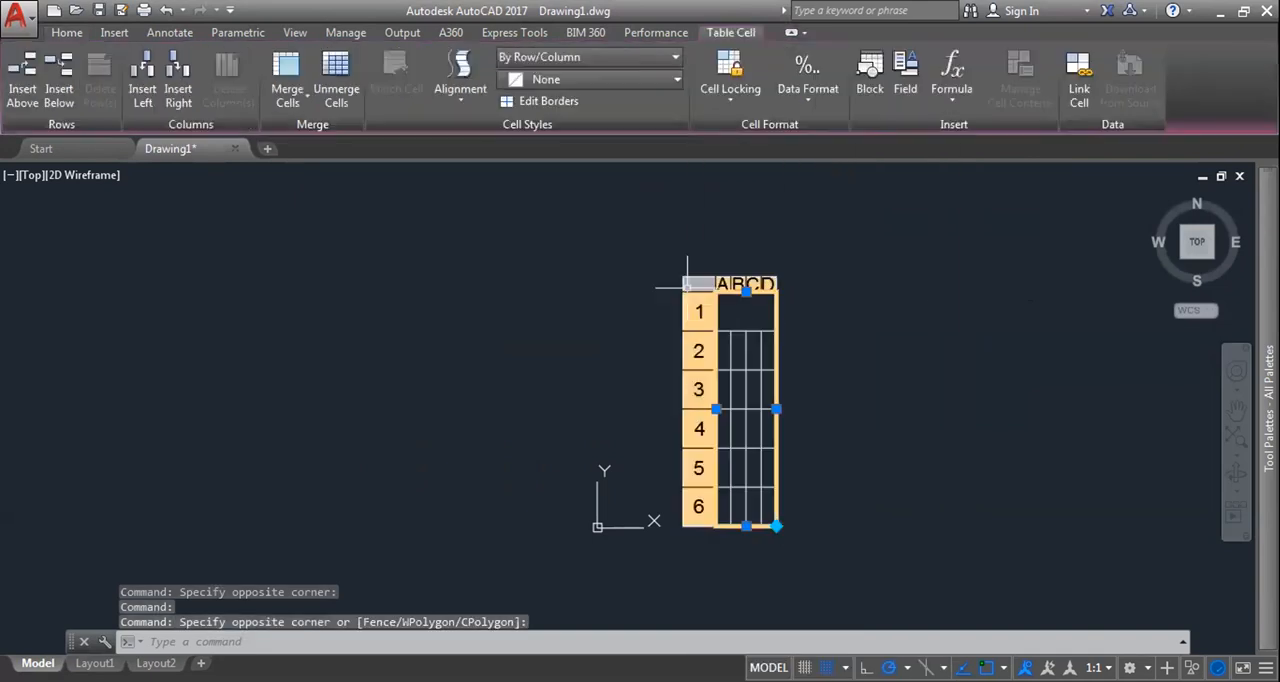
left_click(692, 283)
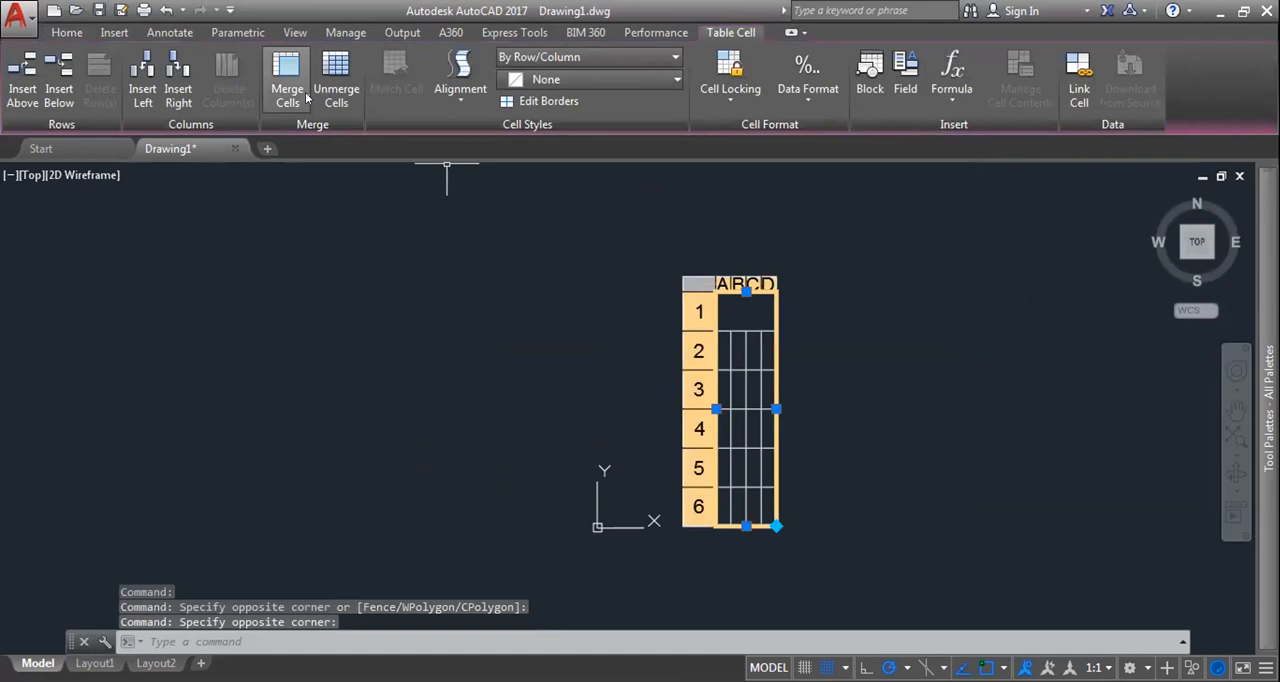
left_click(174, 78)
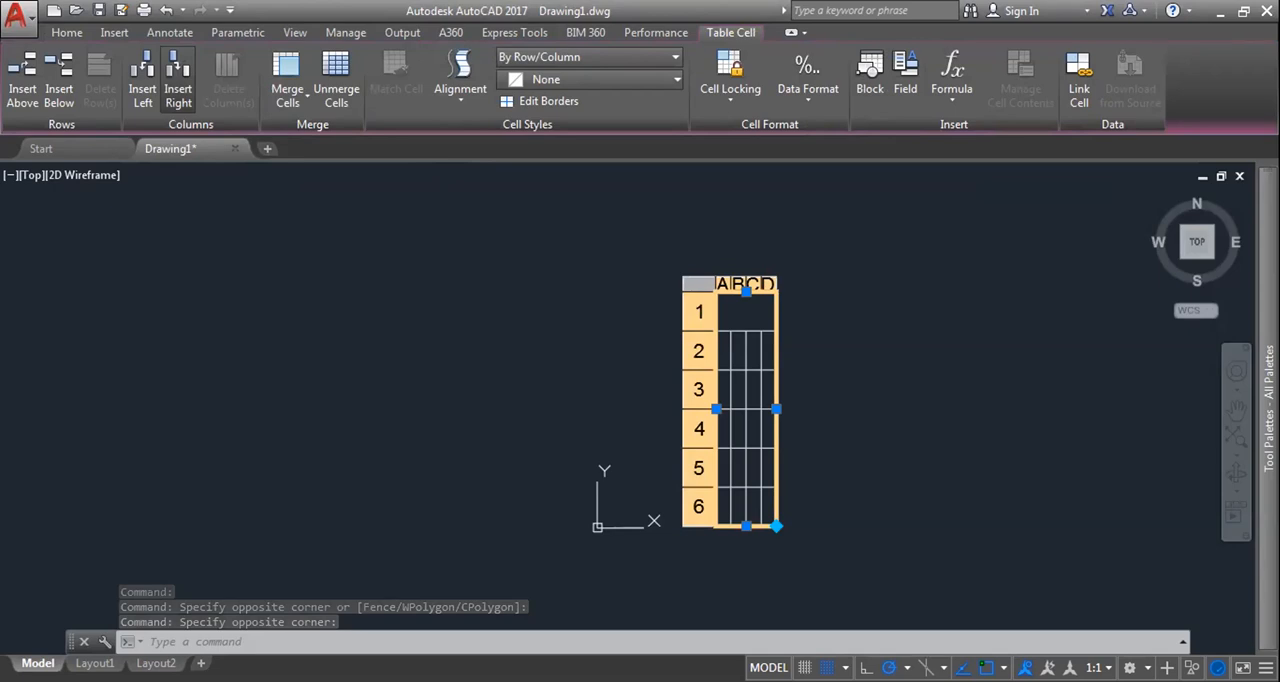
key("Escape")
scroll(800, 385, "up", 6)
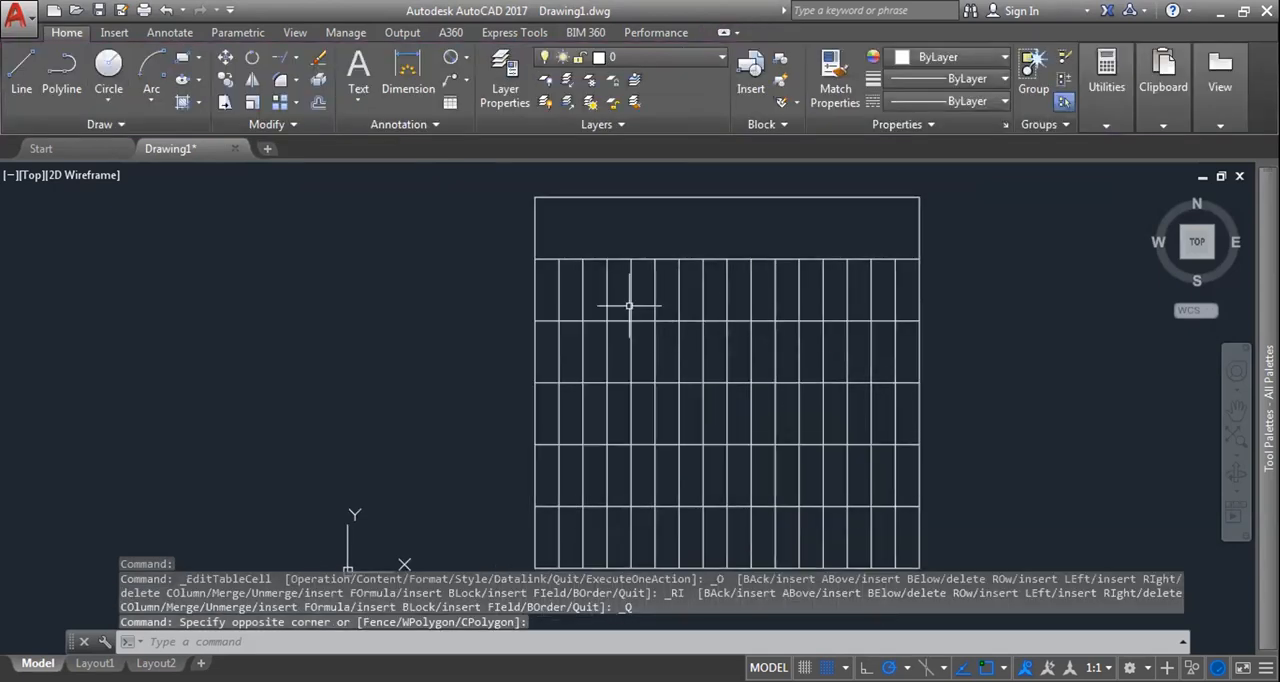
Step: Select the entire table again and insert an equal set of columns to the left
left_click(497, 185)
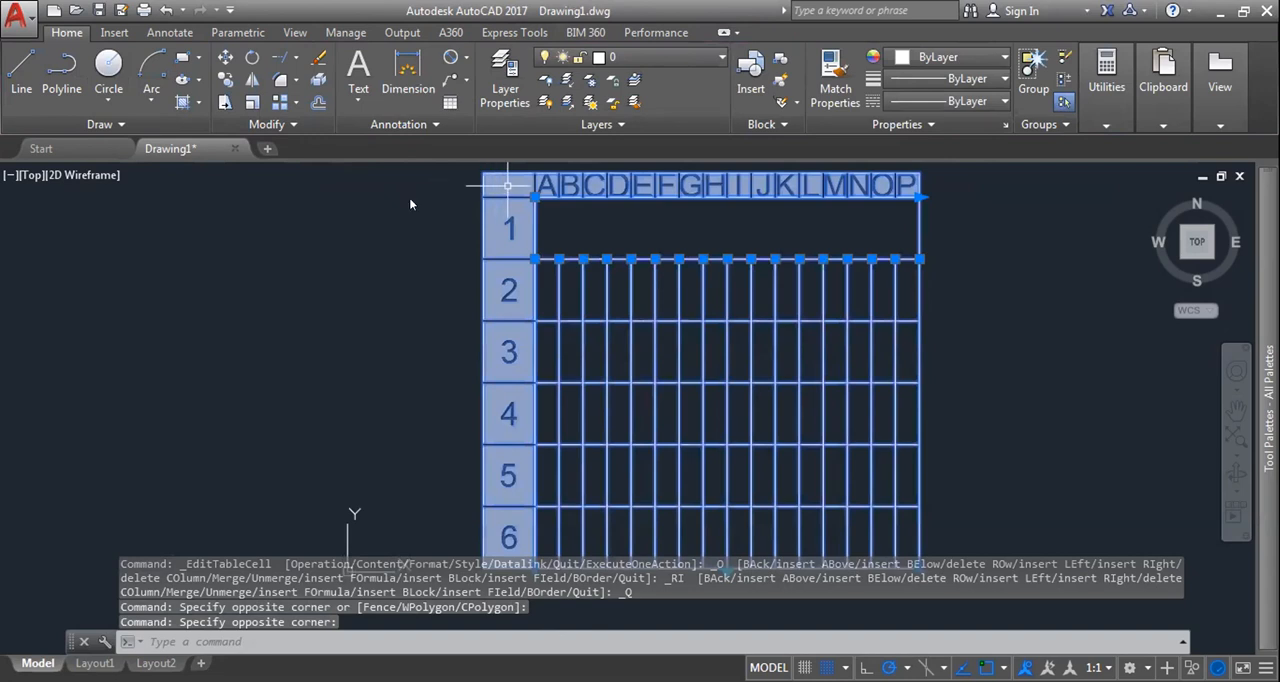
double_click(660, 217)
key("Escape")
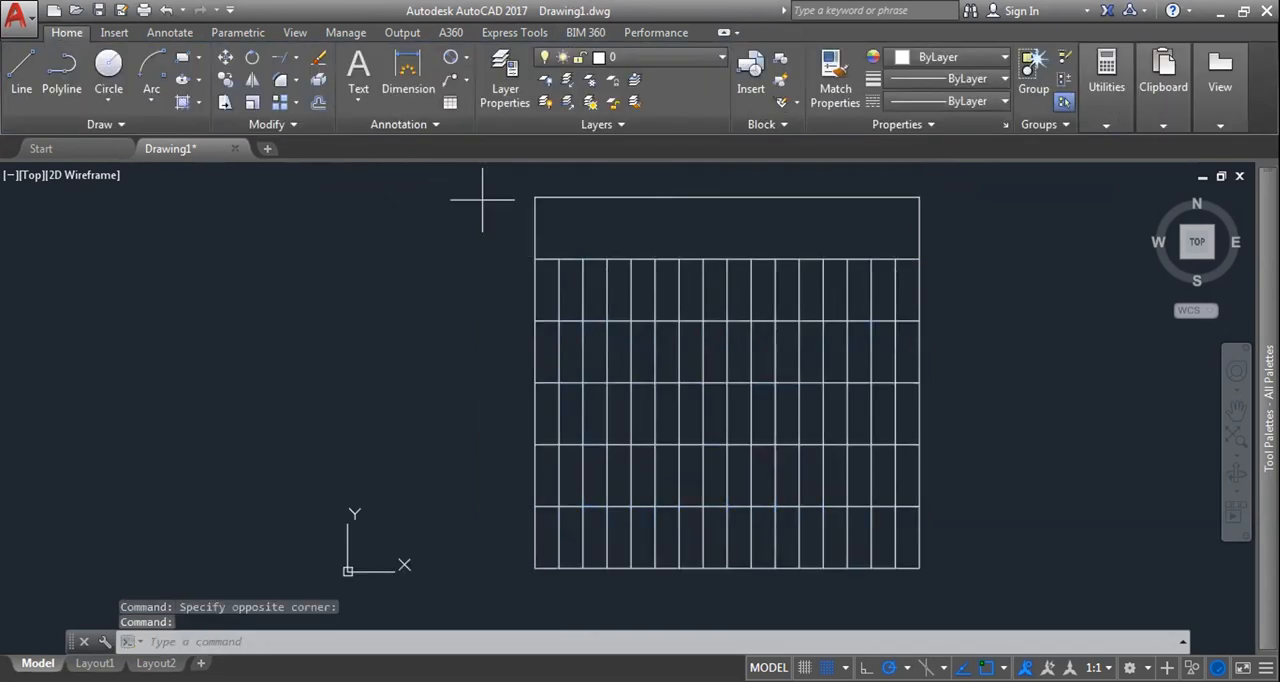
left_click(530, 190)
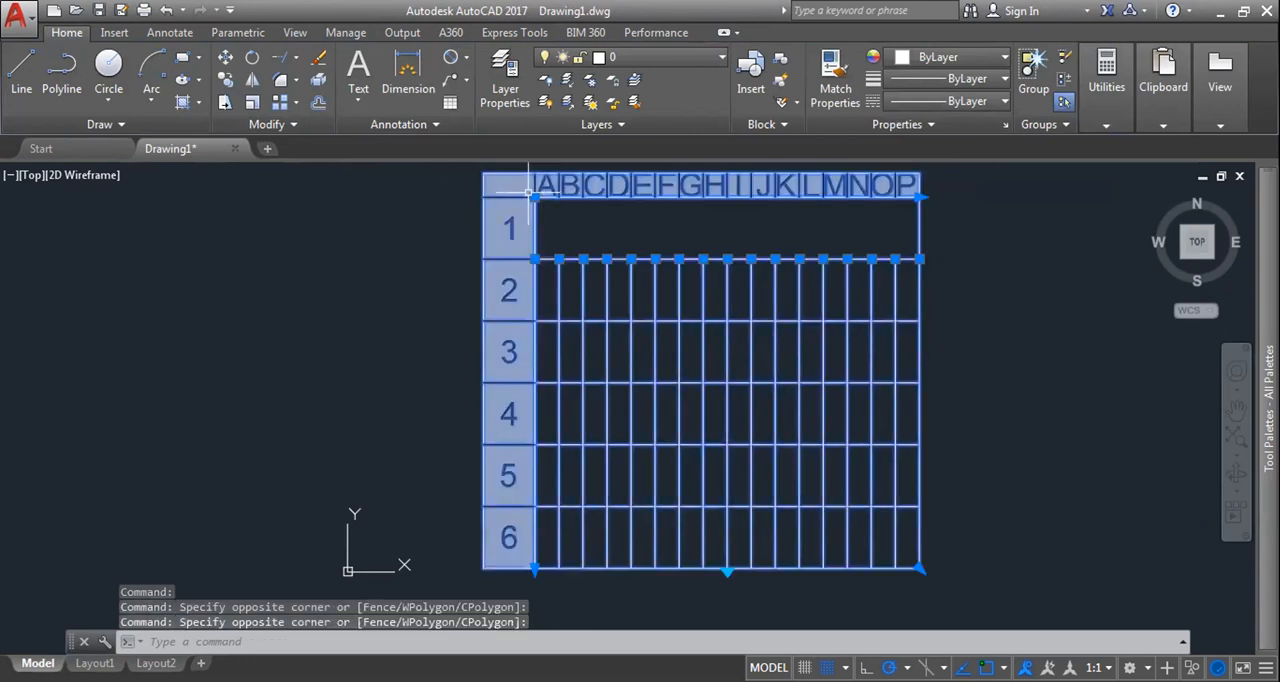
left_click(527, 190)
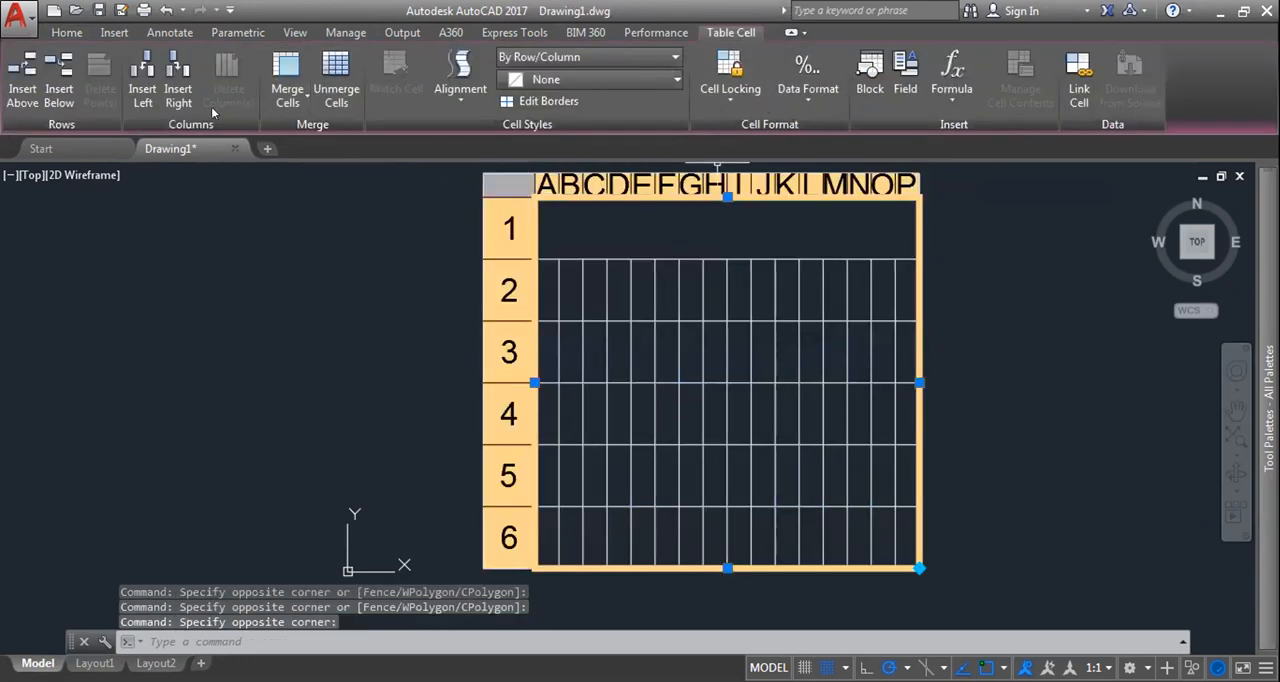
left_click(151, 101)
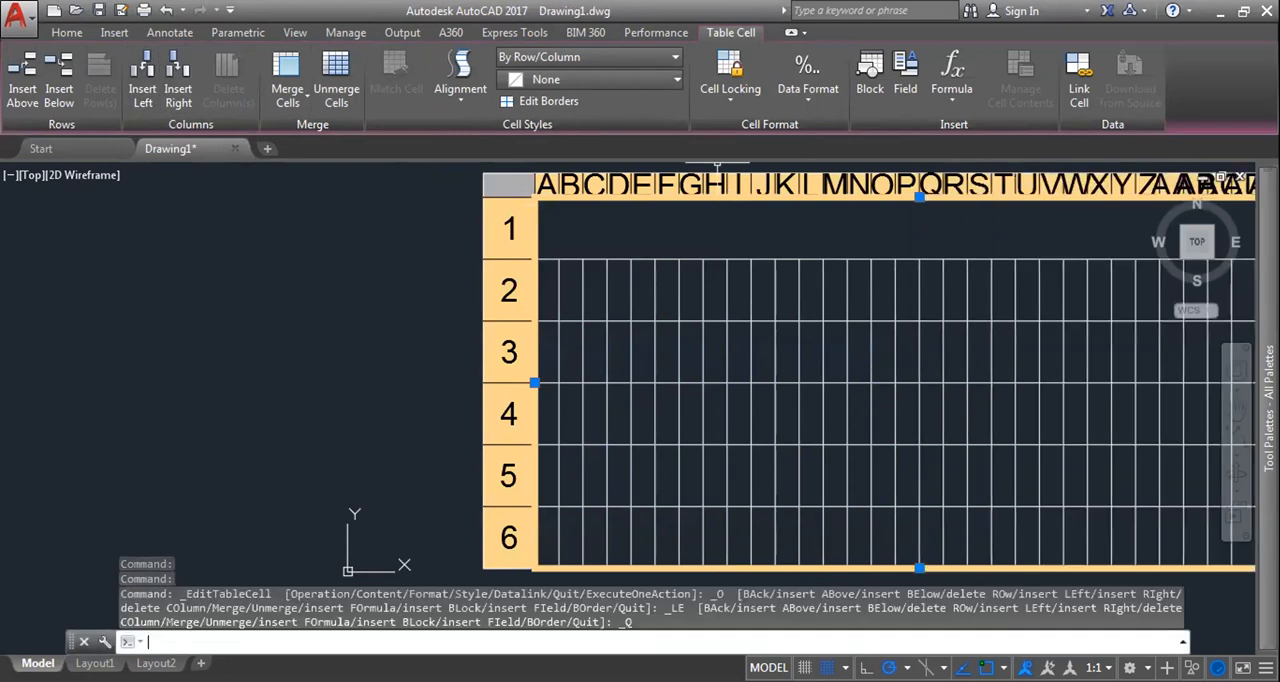
Step: Insert rows below the selected six rows and delete the originally selected rows
scroll(689, 261, "down", 2)
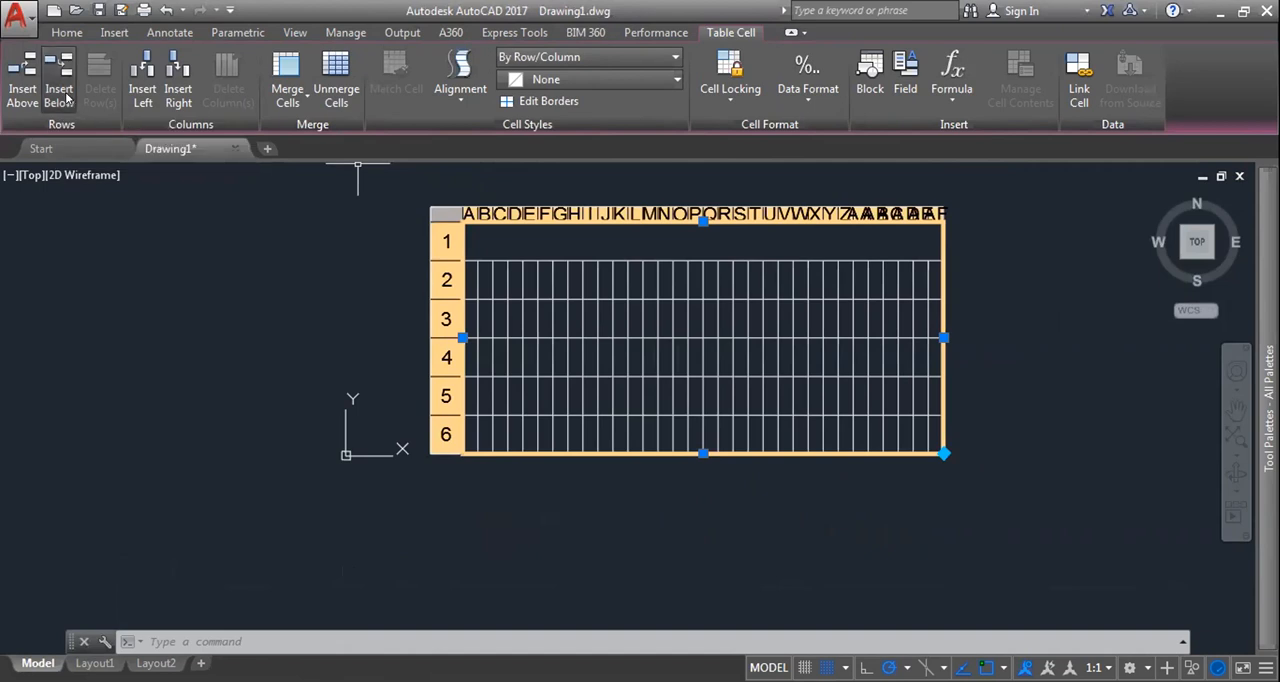
left_click(59, 95)
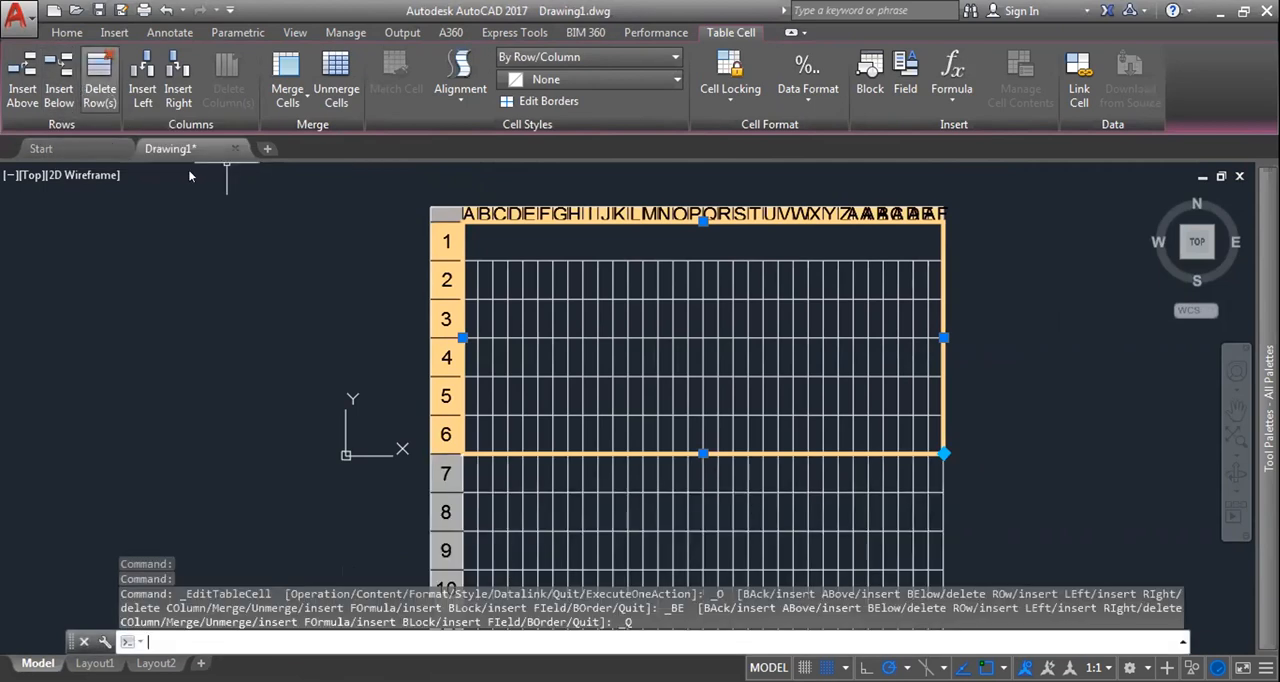
left_click(100, 73)
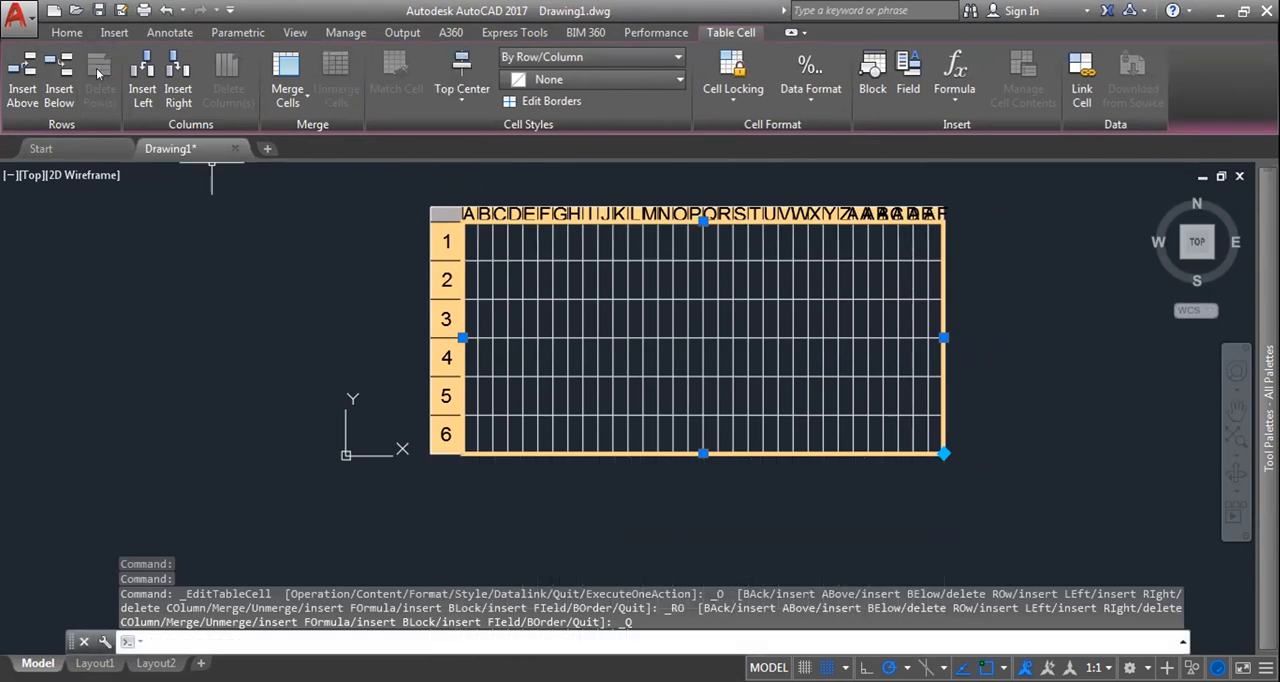
Step: Delete the table's first row and its last row by selecting a column A cell in each
left_click(529, 248)
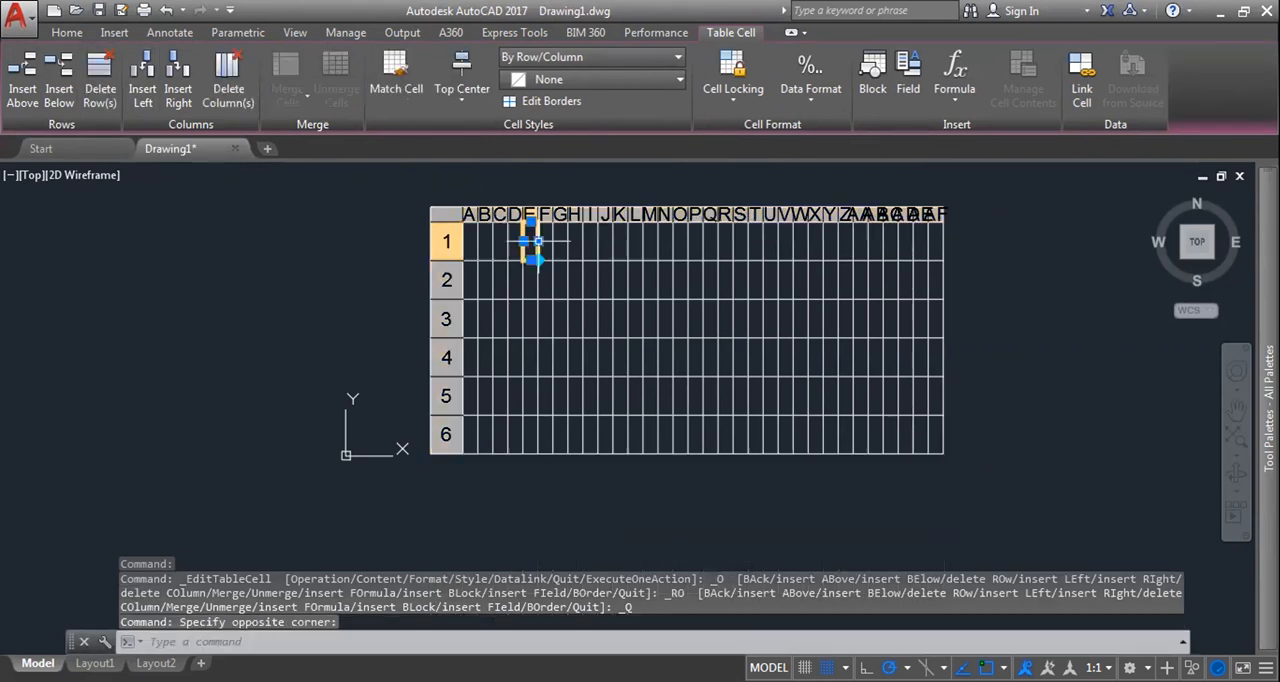
left_click(470, 241)
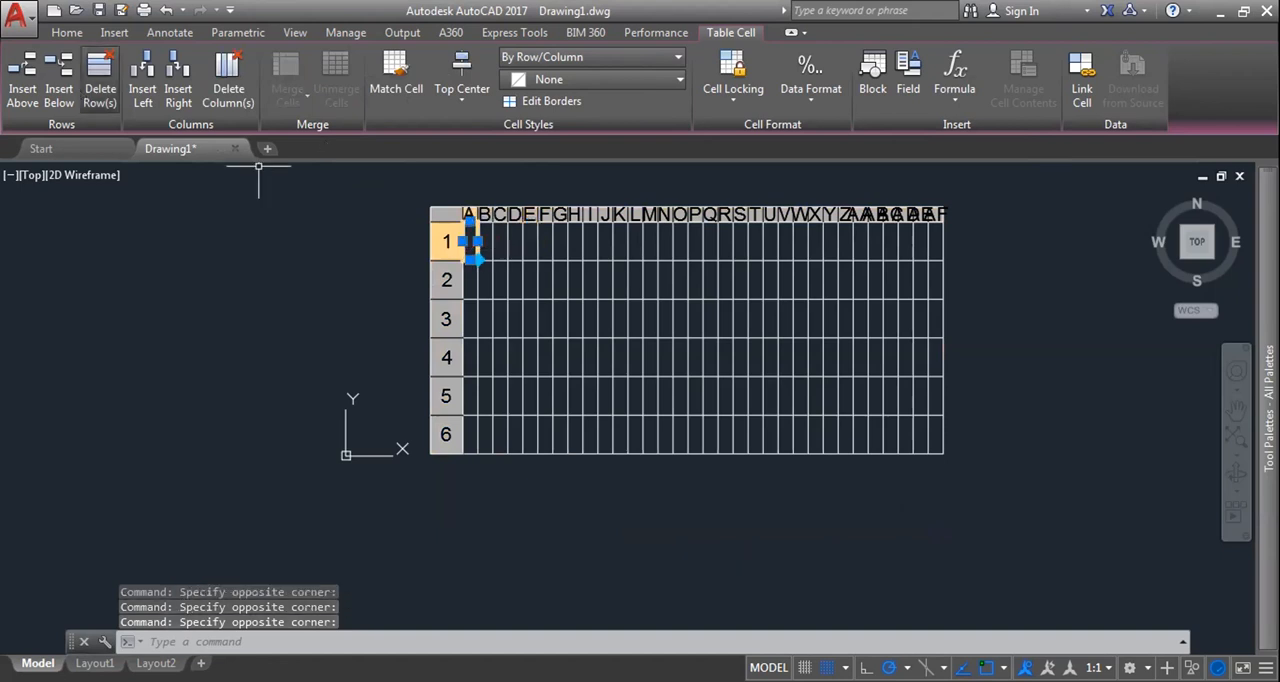
left_click(100, 88)
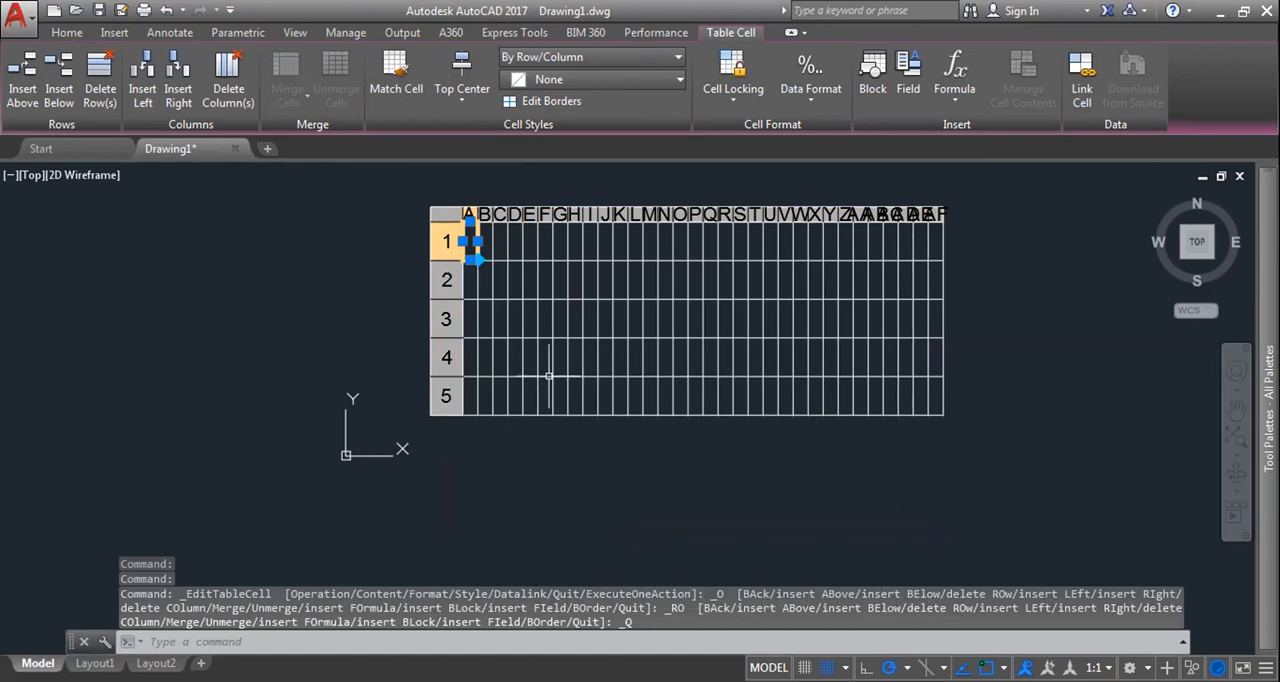
left_click(500, 396)
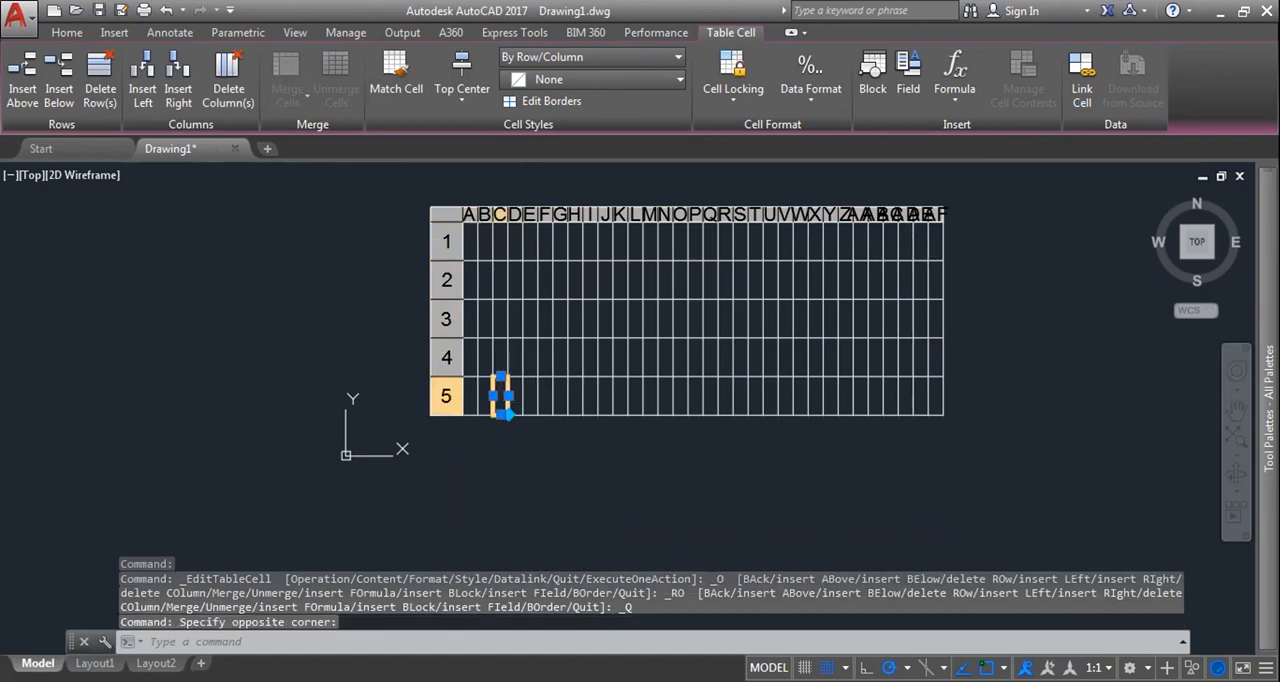
left_click(470, 357)
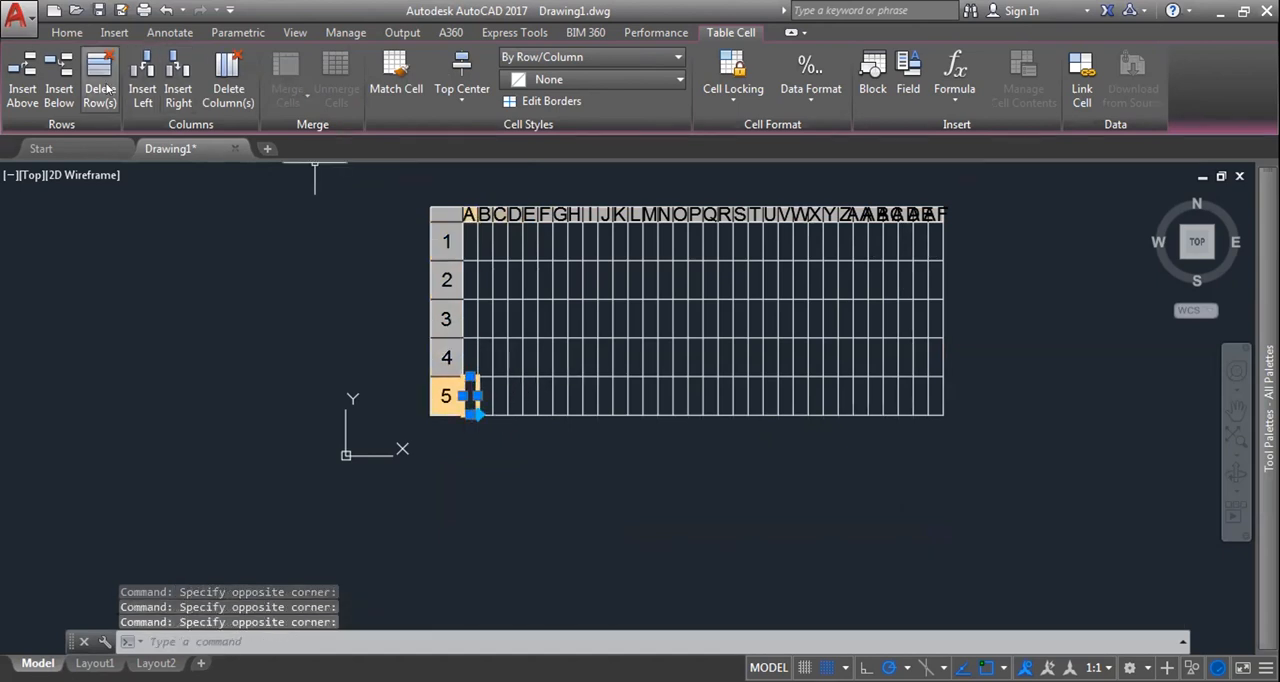
left_click(100, 92)
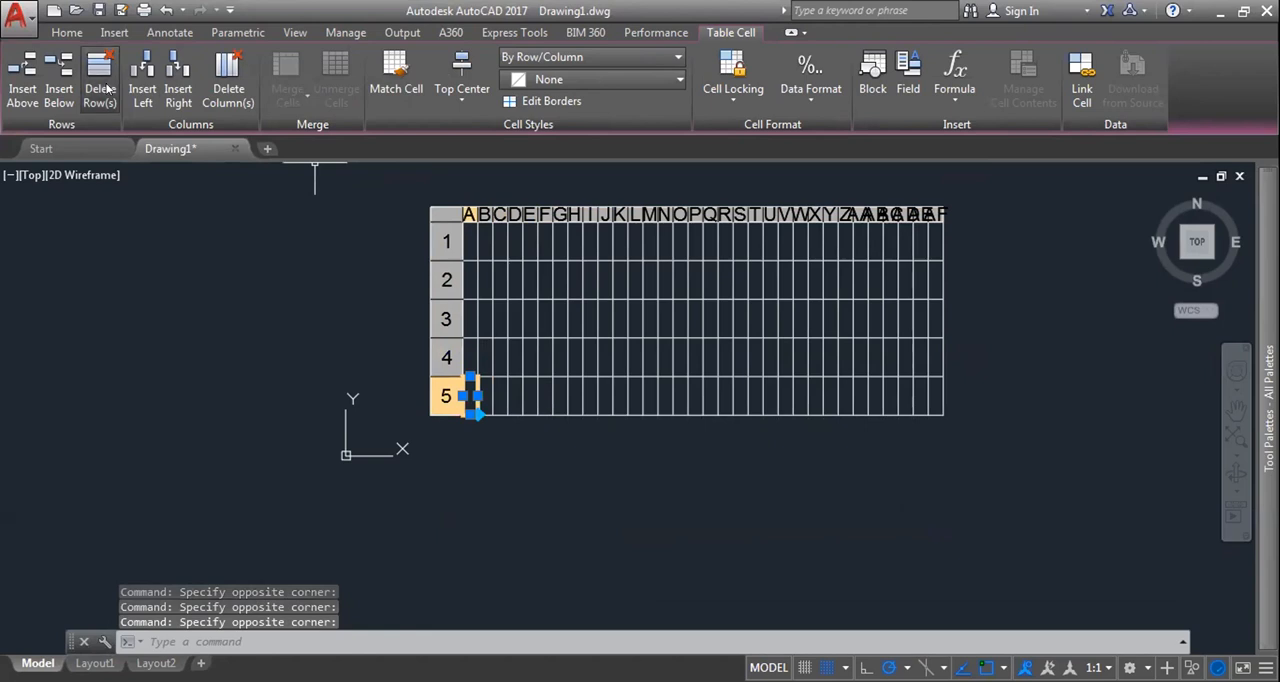
Step: Look through the cell alignment options for the first-row cell in column O
left_click(680, 242)
left_click(455, 98)
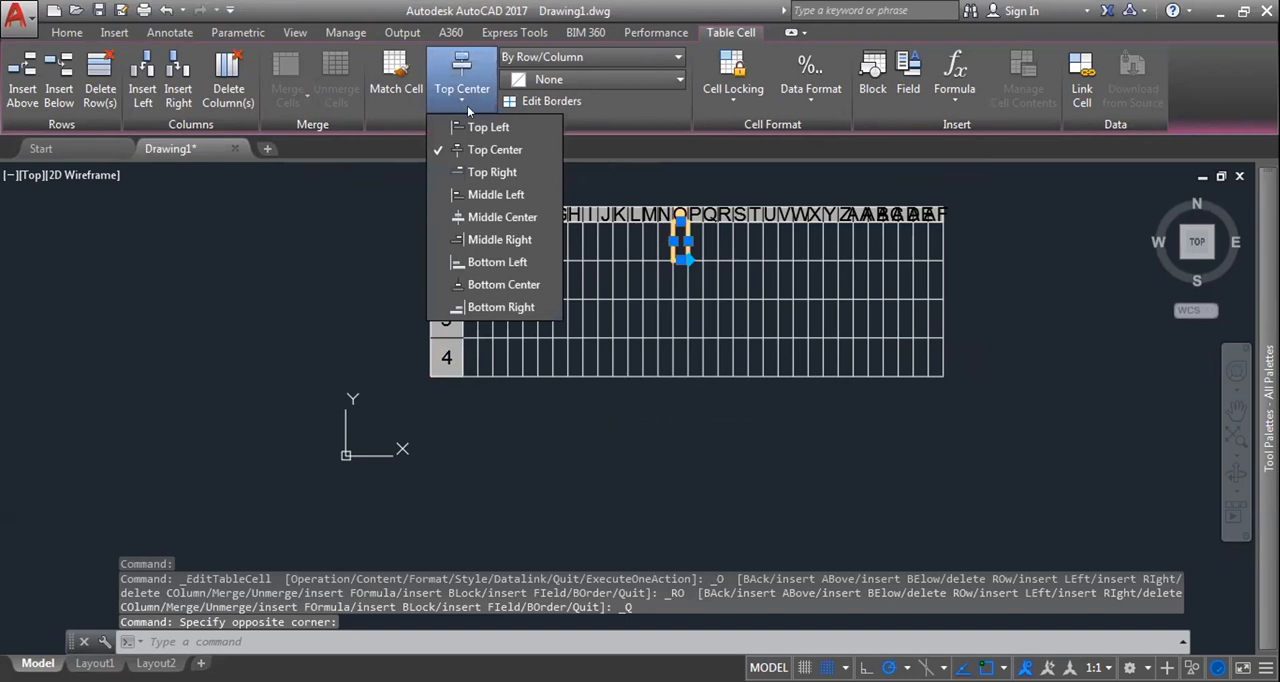
left_click(484, 170)
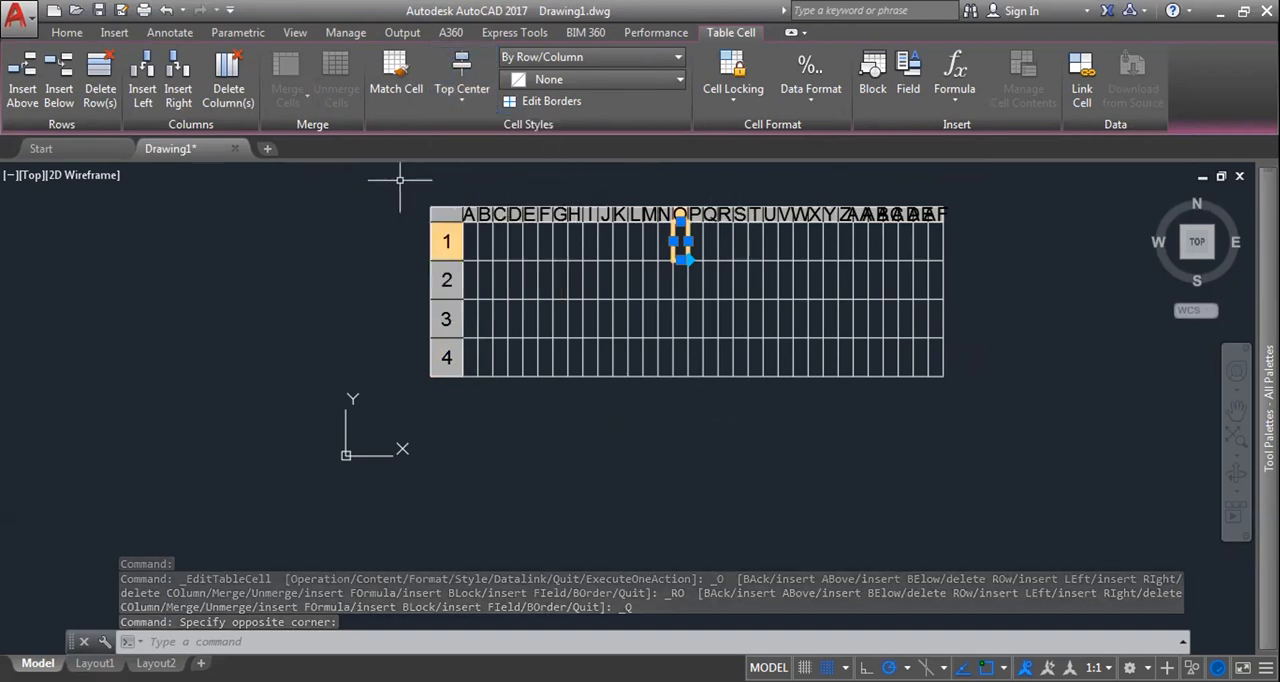
Step: Clear the cell selection and erase the whole table from the drawing
key("Escape")
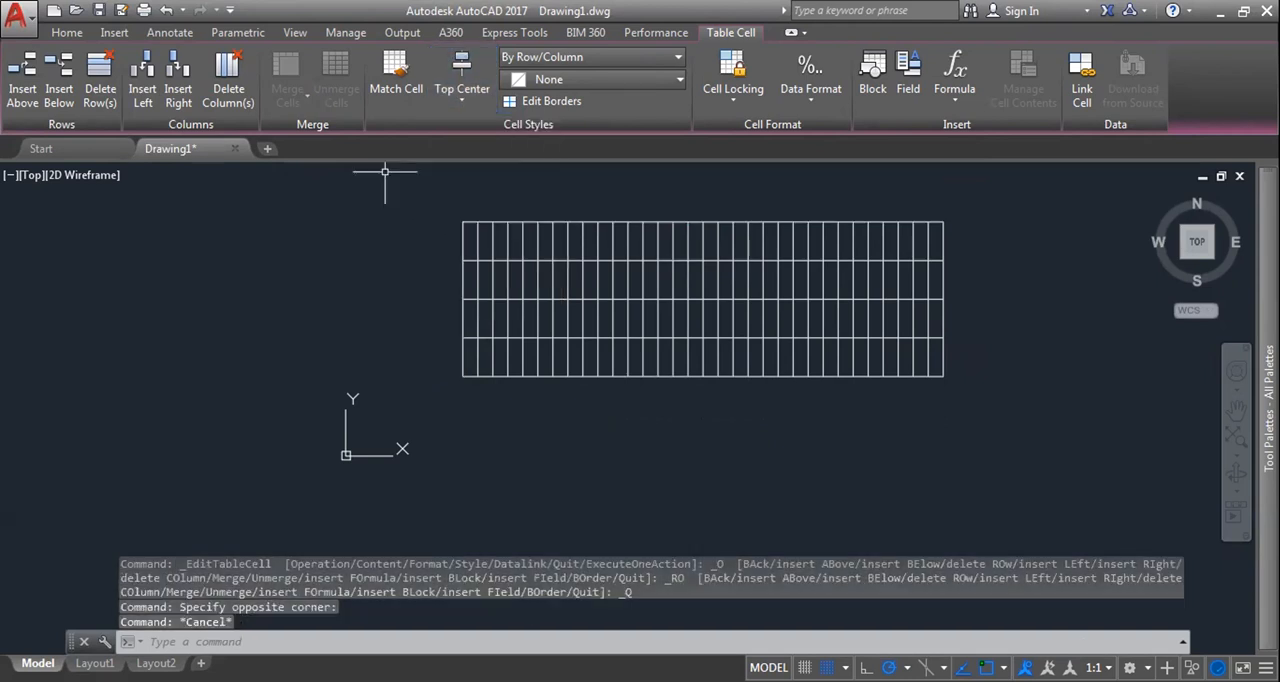
key("Escape")
left_click(384, 172)
left_click(997, 388)
key("Delete")
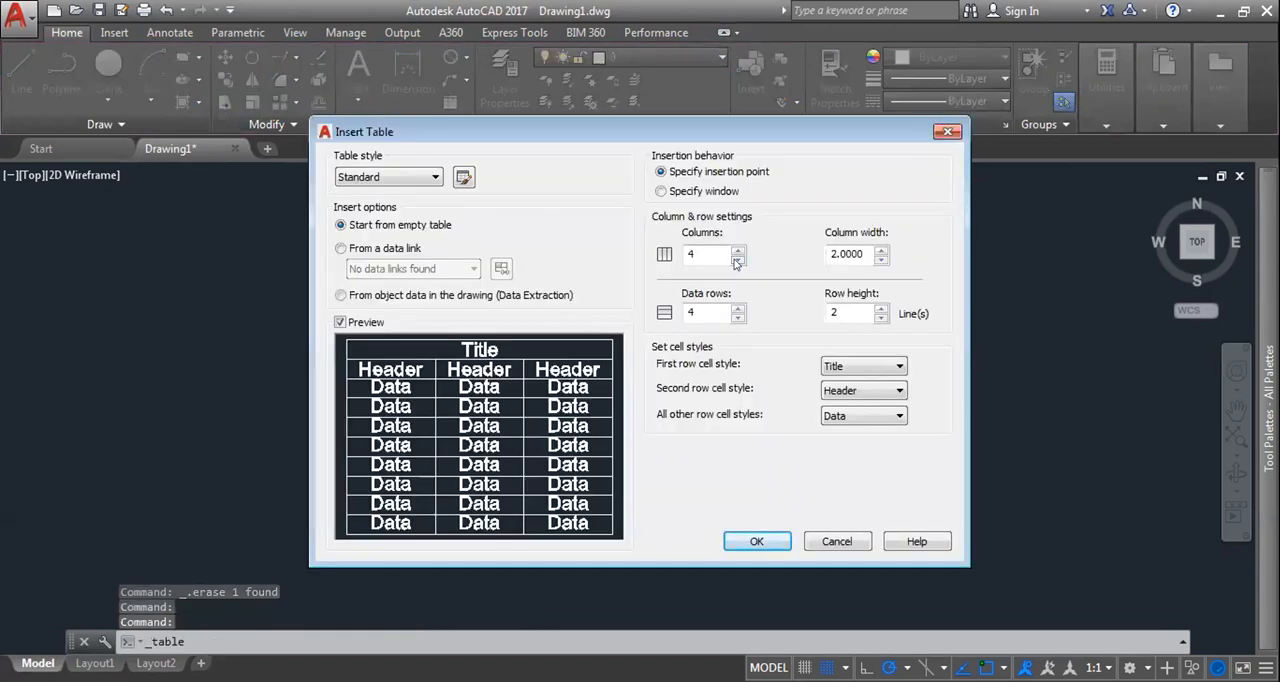
Step: Set up a new table with 3 columns, 3 data rows and column width 5, preview its placement and cancel it
left_click(737, 260)
left_click(738, 318)
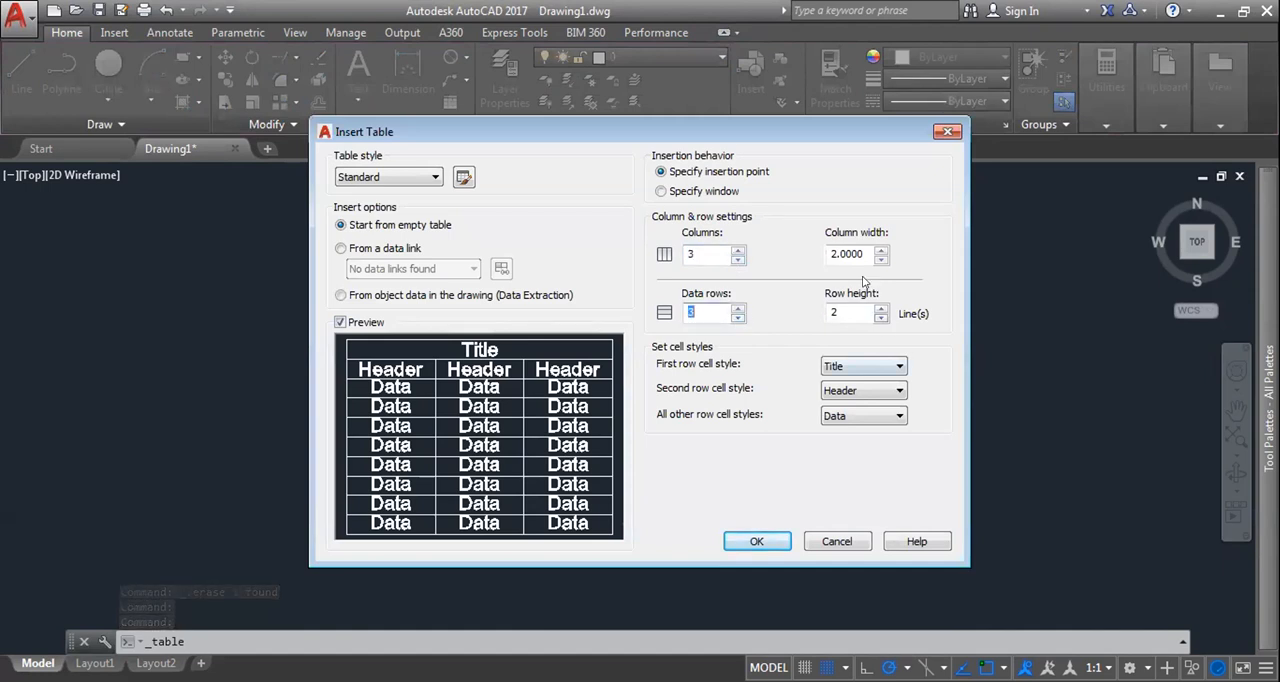
key("Tab")
type("2.5")
left_click(854, 310)
left_click(866, 250)
double_click(829, 250)
type("5")
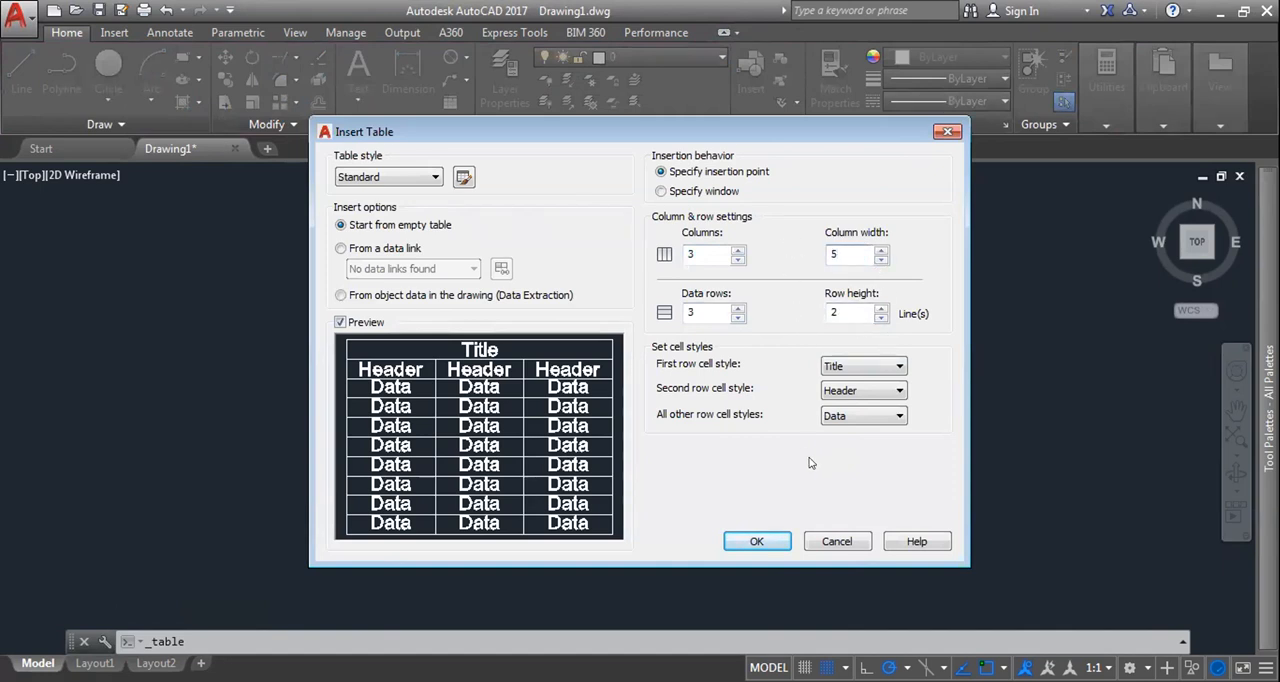
left_click(755, 536)
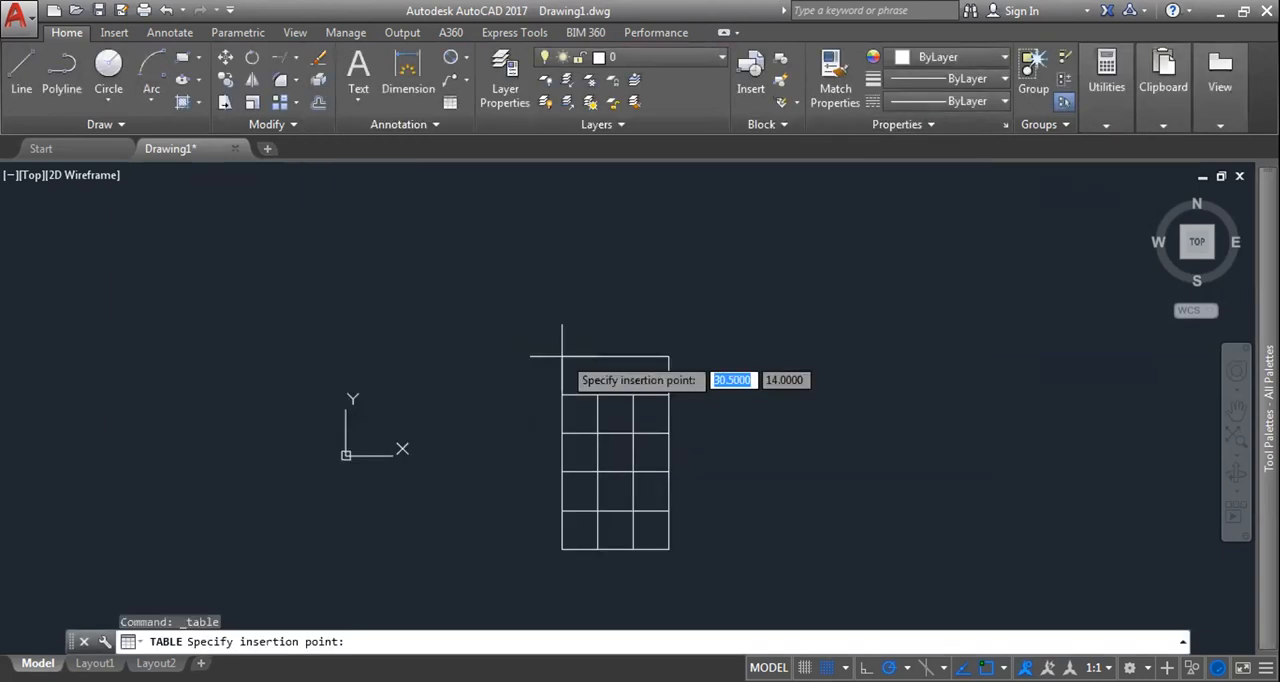
key("Escape")
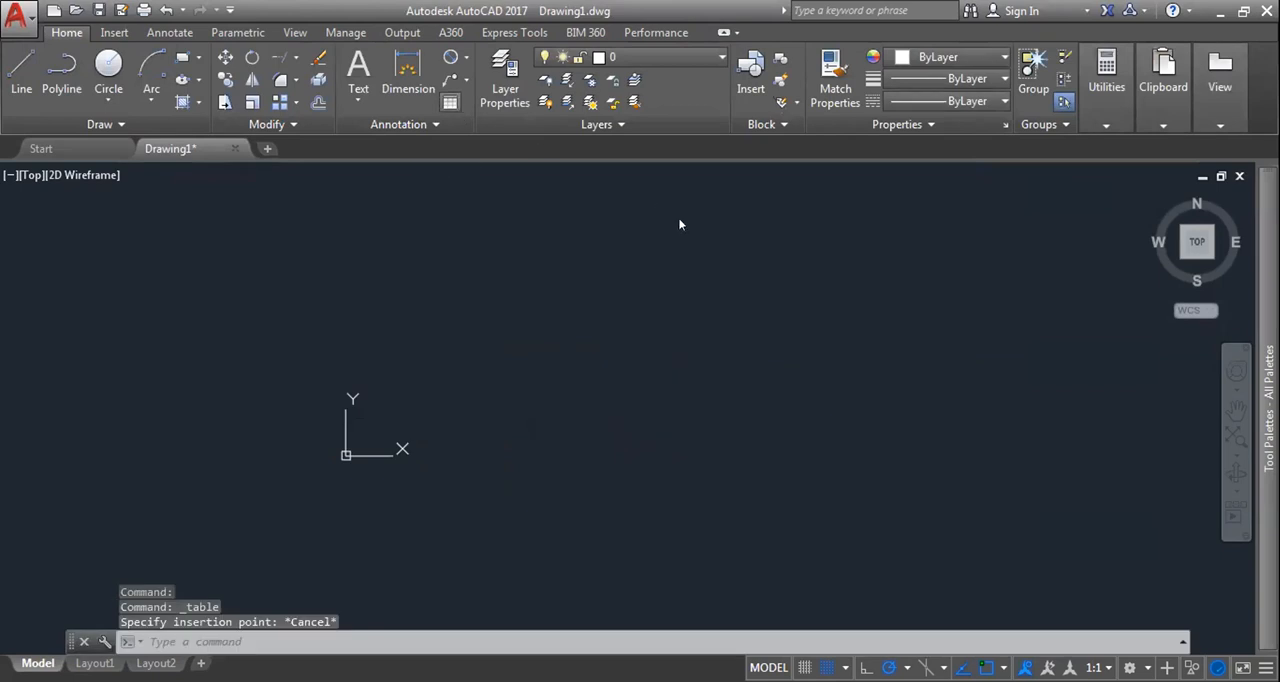
Step: Place a table with a column width of 7 in the drawing and leave its cell editing
key("Return")
double_click(862, 252)
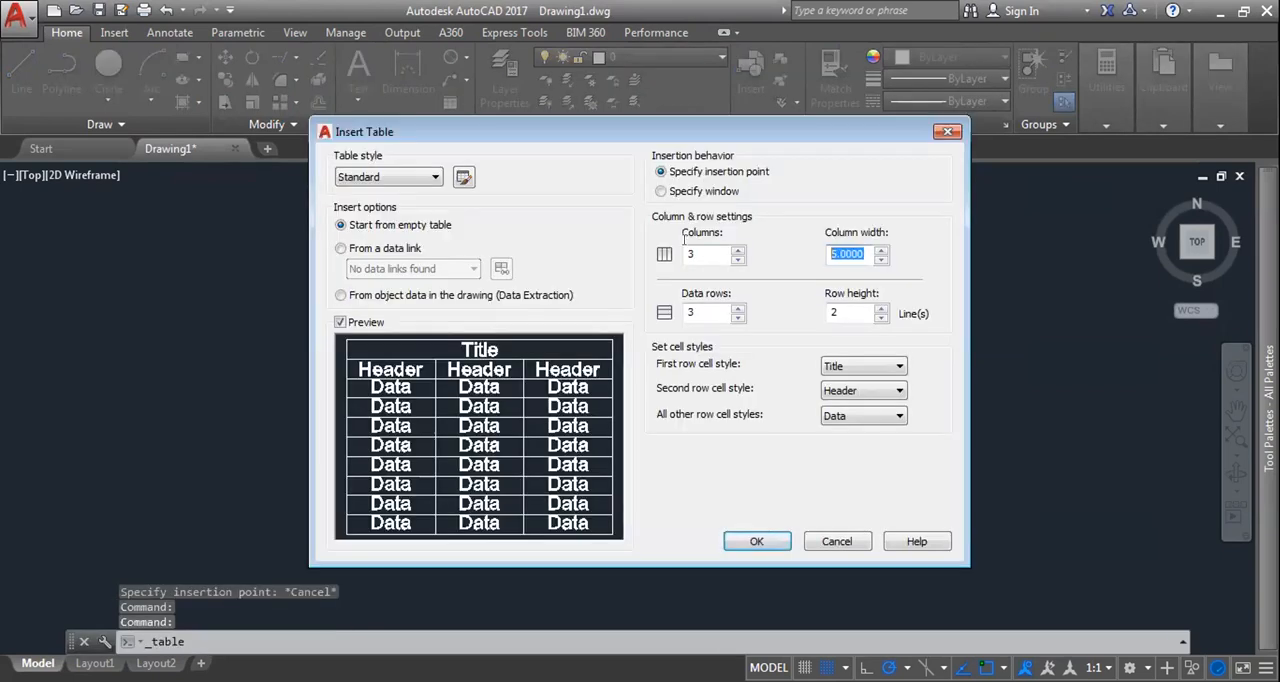
type("7")
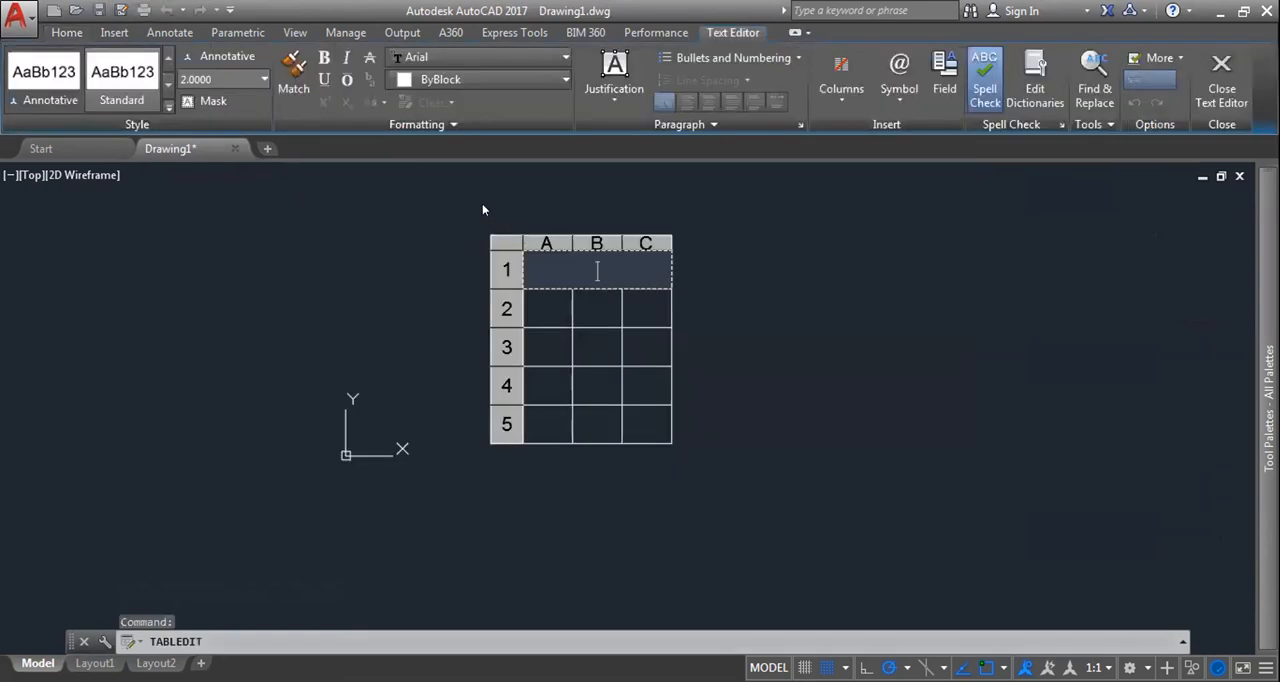
key("Escape")
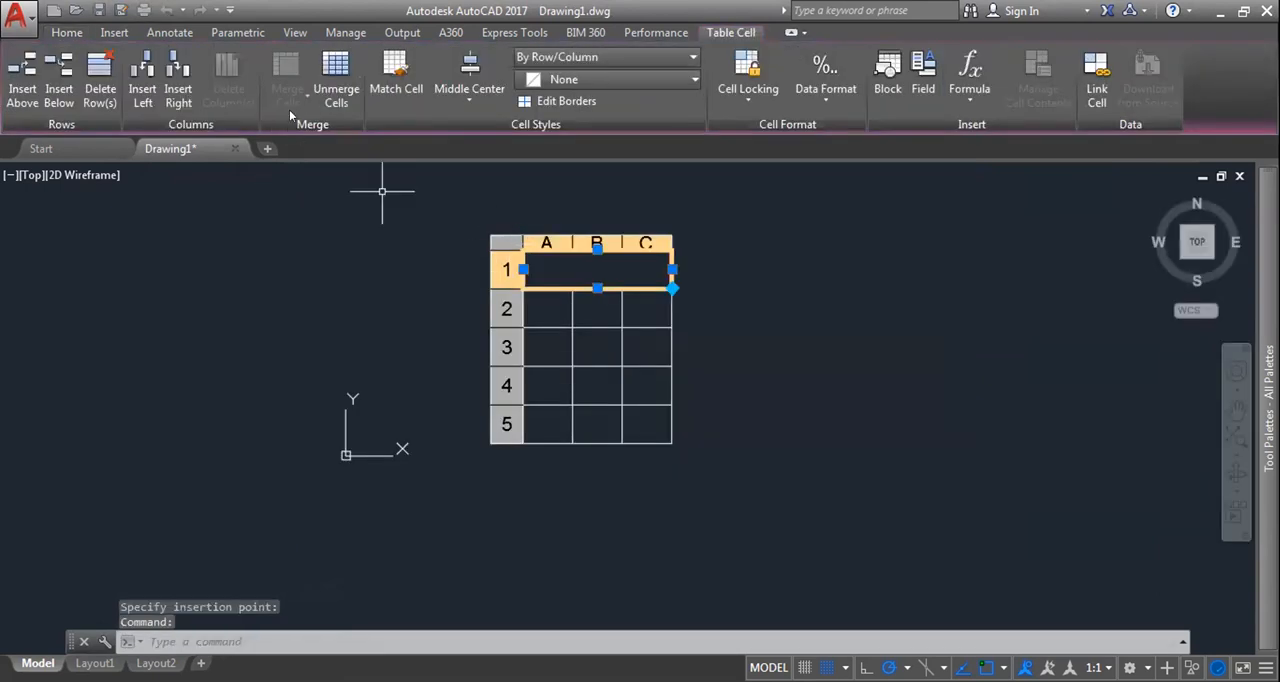
left_click(580, 270)
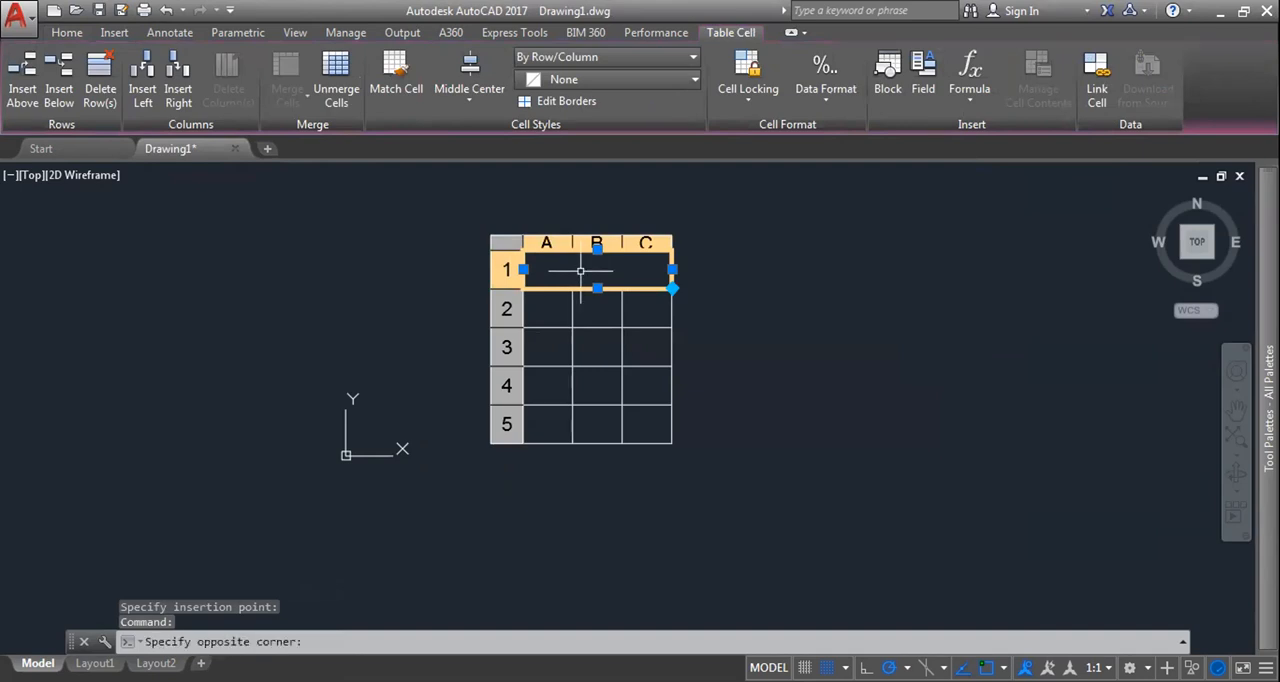
left_click(580, 322)
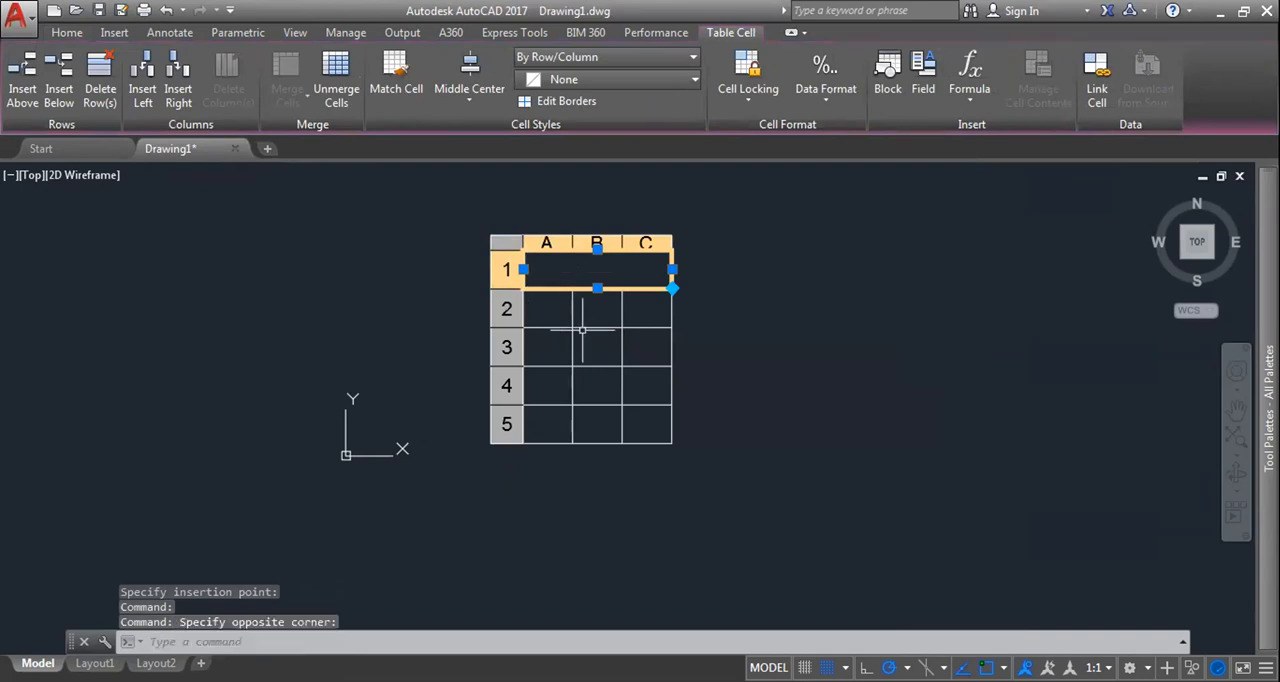
Step: Enter the title CoreSoft in the table's merged first-row cell and leave the cell editing
left_click(571, 258)
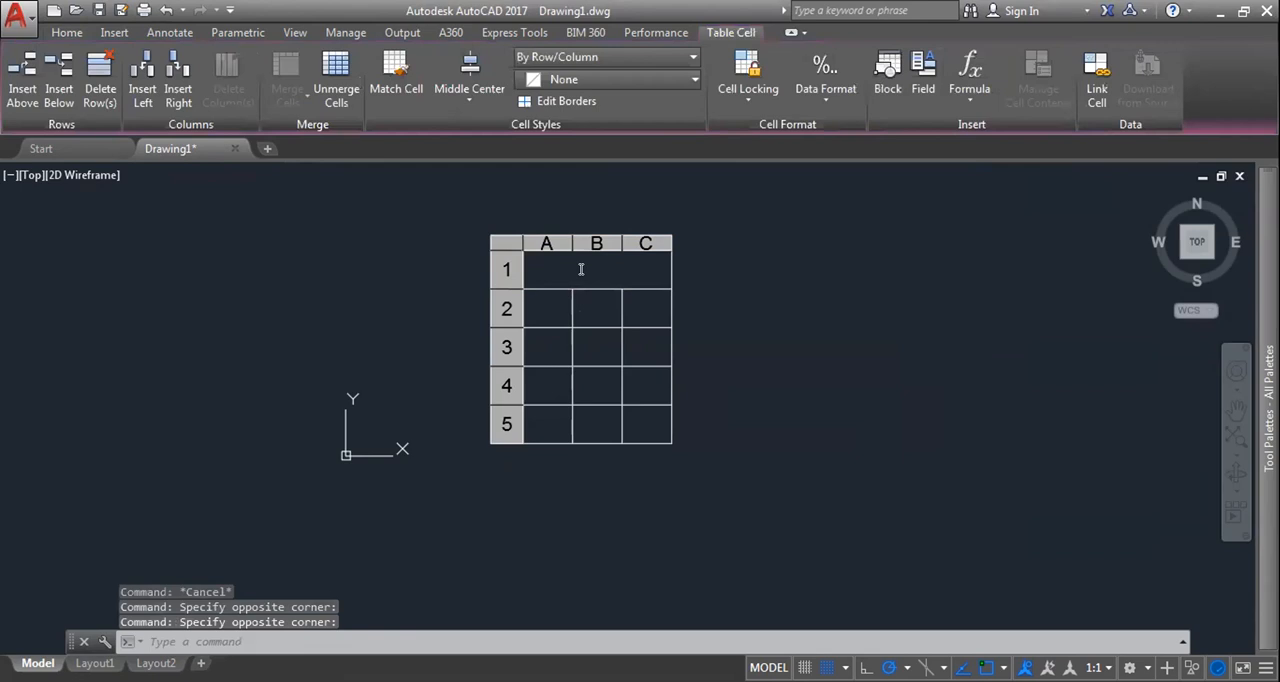
double_click(580, 269)
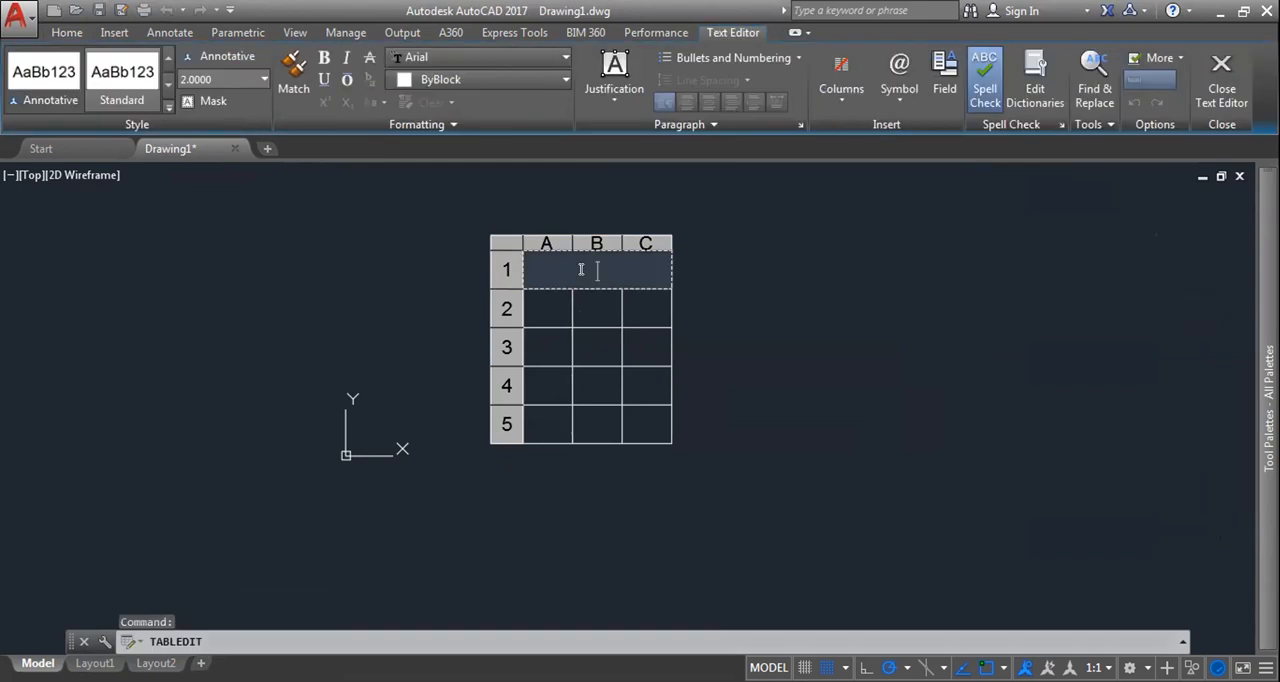
type("C")
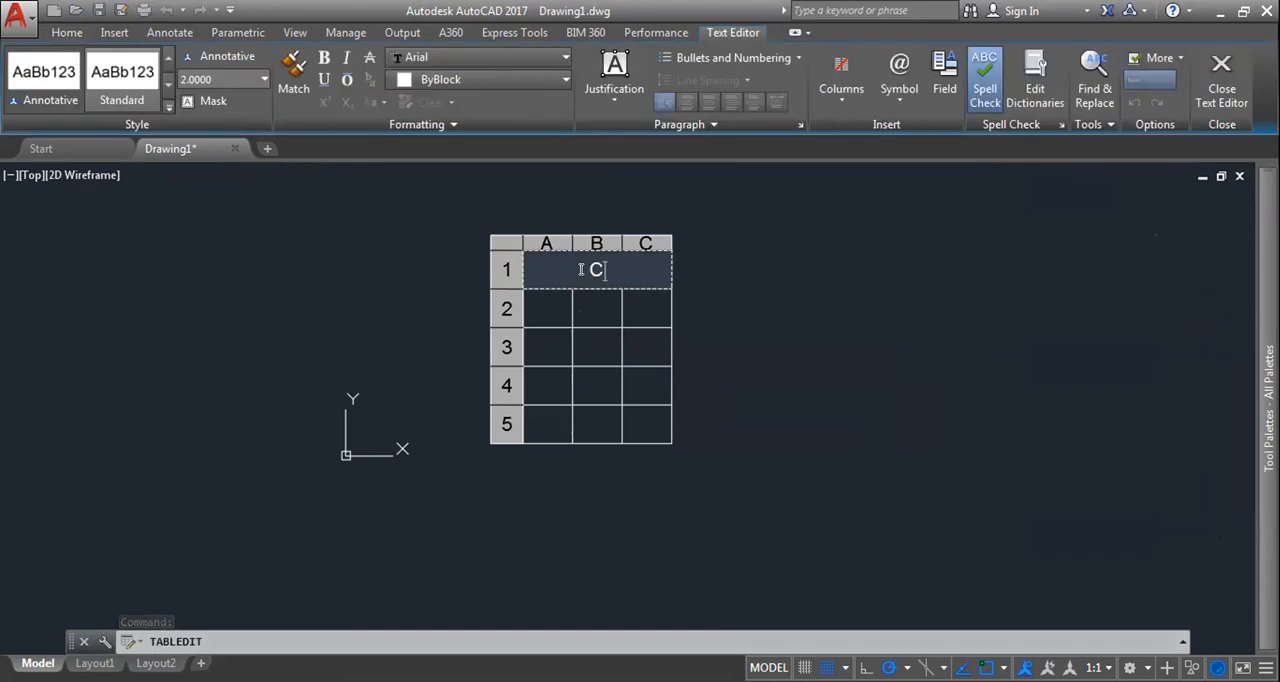
type("ore")
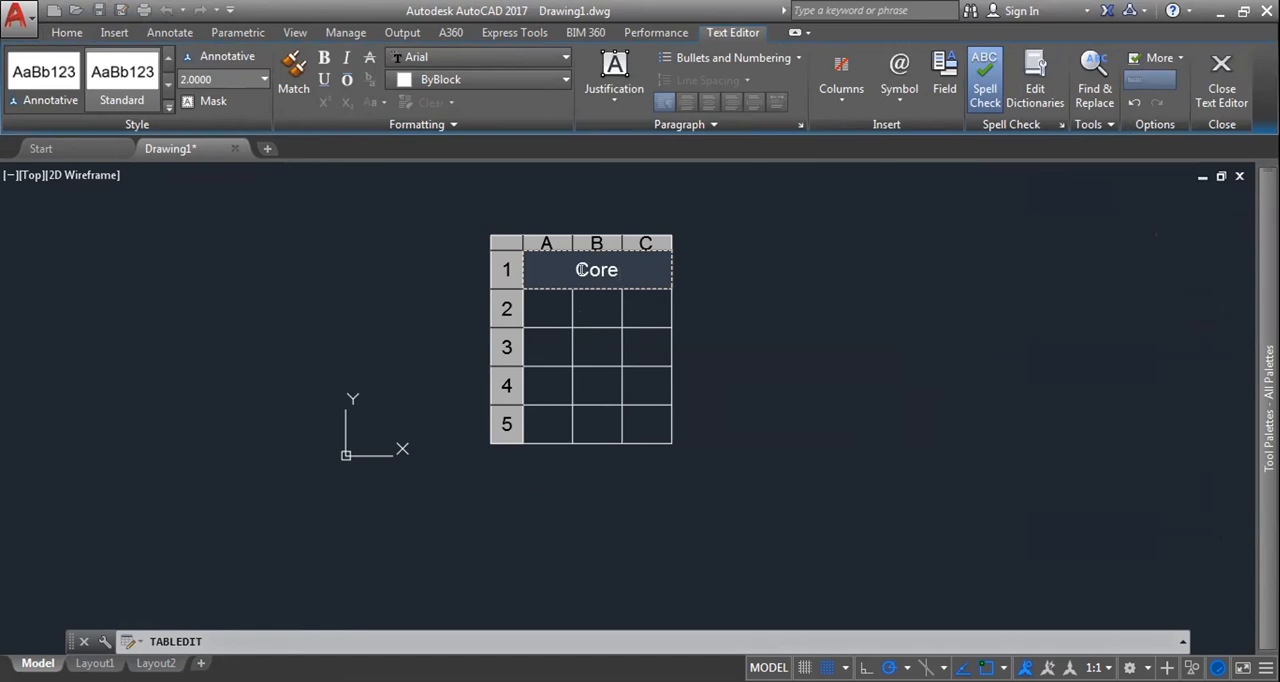
type("Soft")
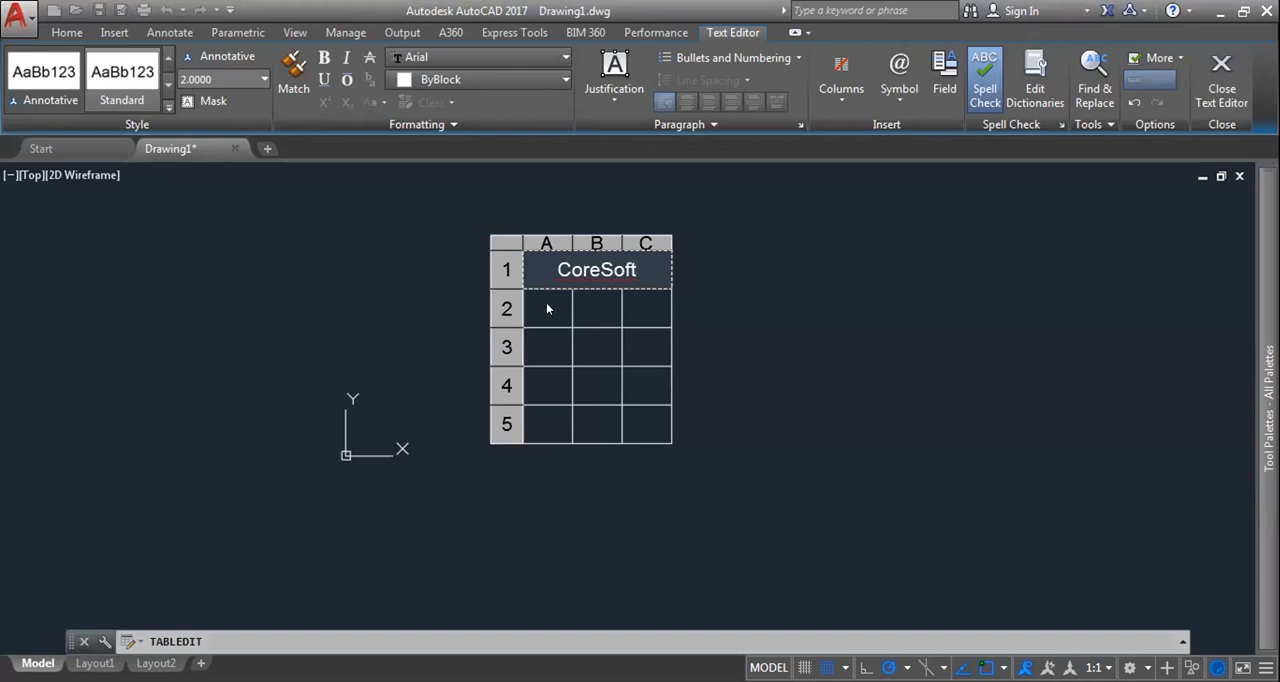
key("Escape")
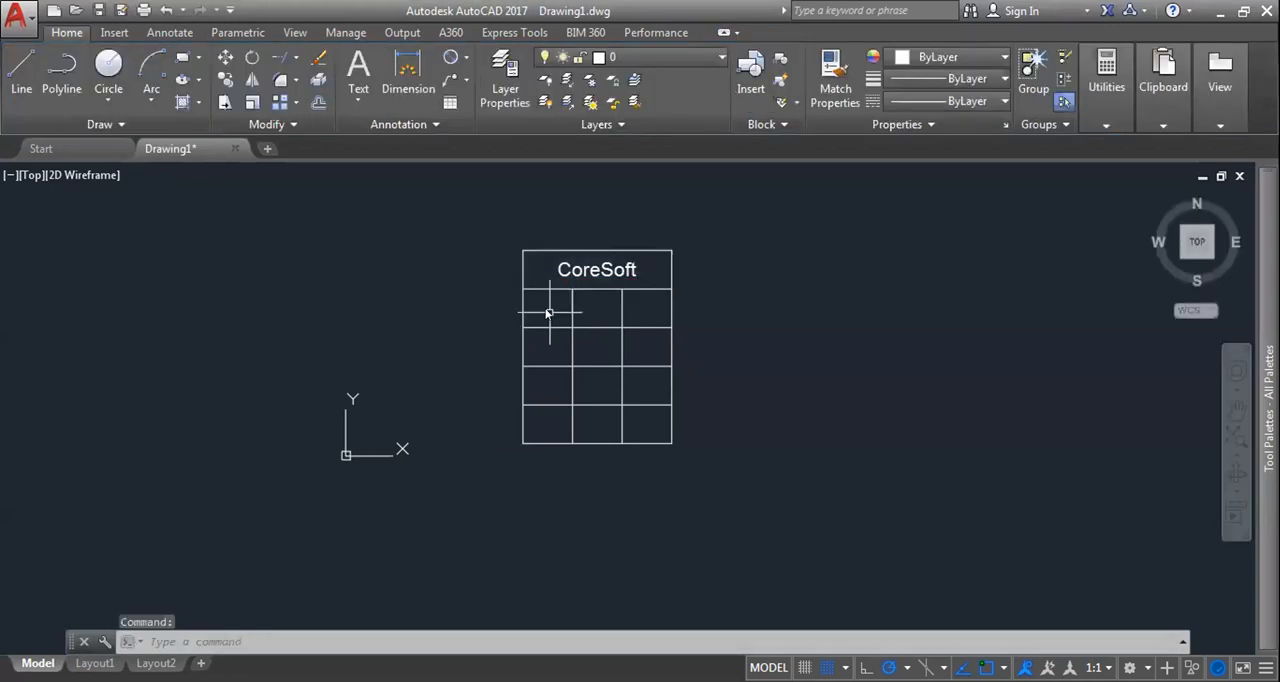
Step: Fill cells A2, A3 and A4 with 1, 2 and 3 and finish editing
double_click(548, 313)
type("1")
key("Return")
type("2")
key("Return")
type("3")
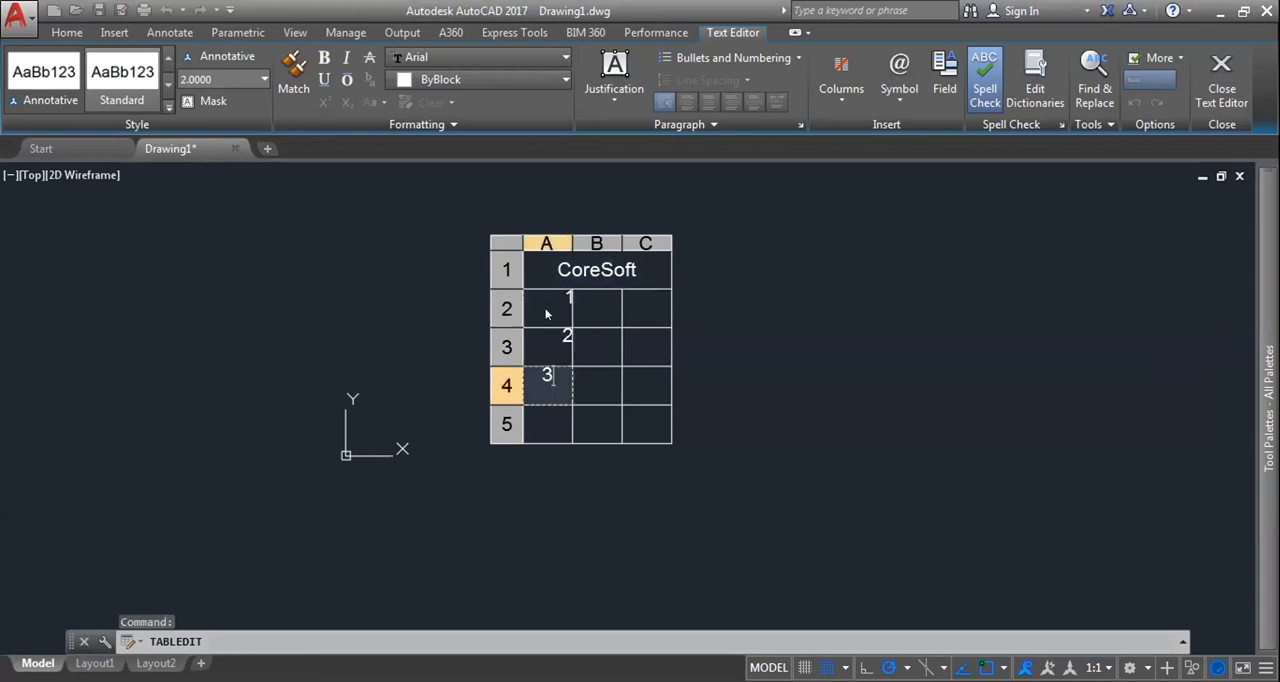
key("Return")
key("Escape")
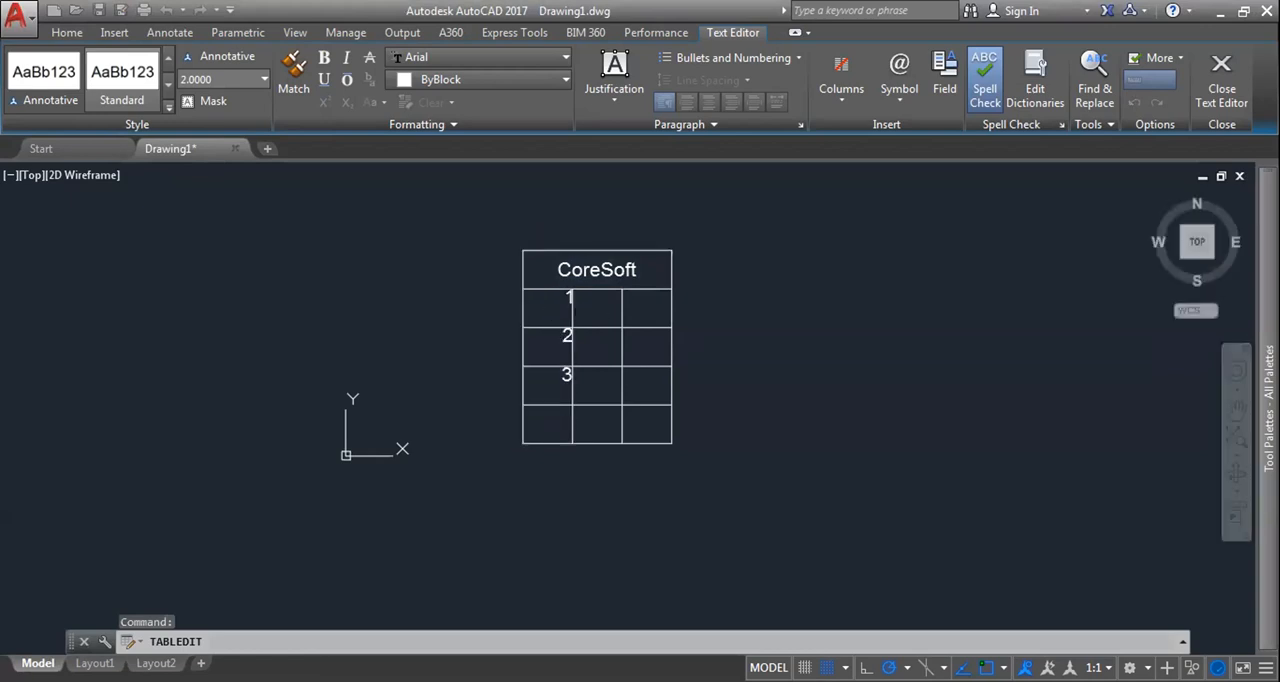
Step: Try the Top Left, Top Center and Top Right alignments on the CoreSoft title cell and return it to Middle Center
left_click(581, 253)
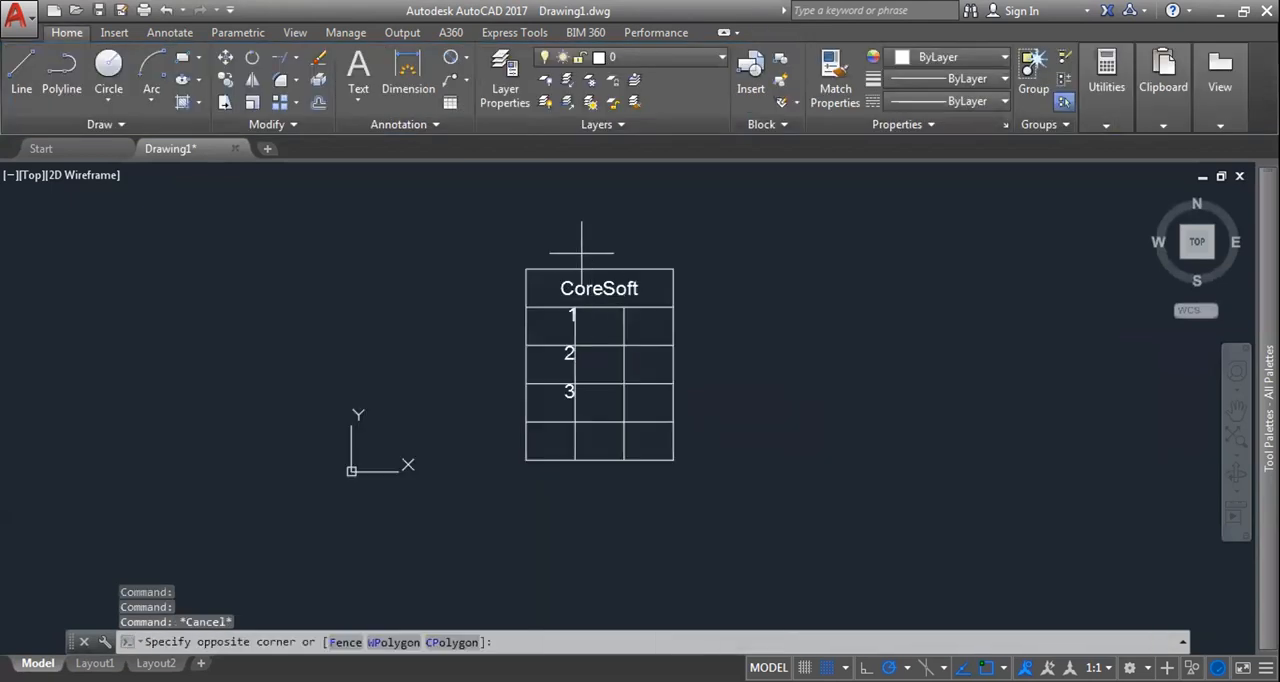
left_click(520, 262)
left_click(520, 262)
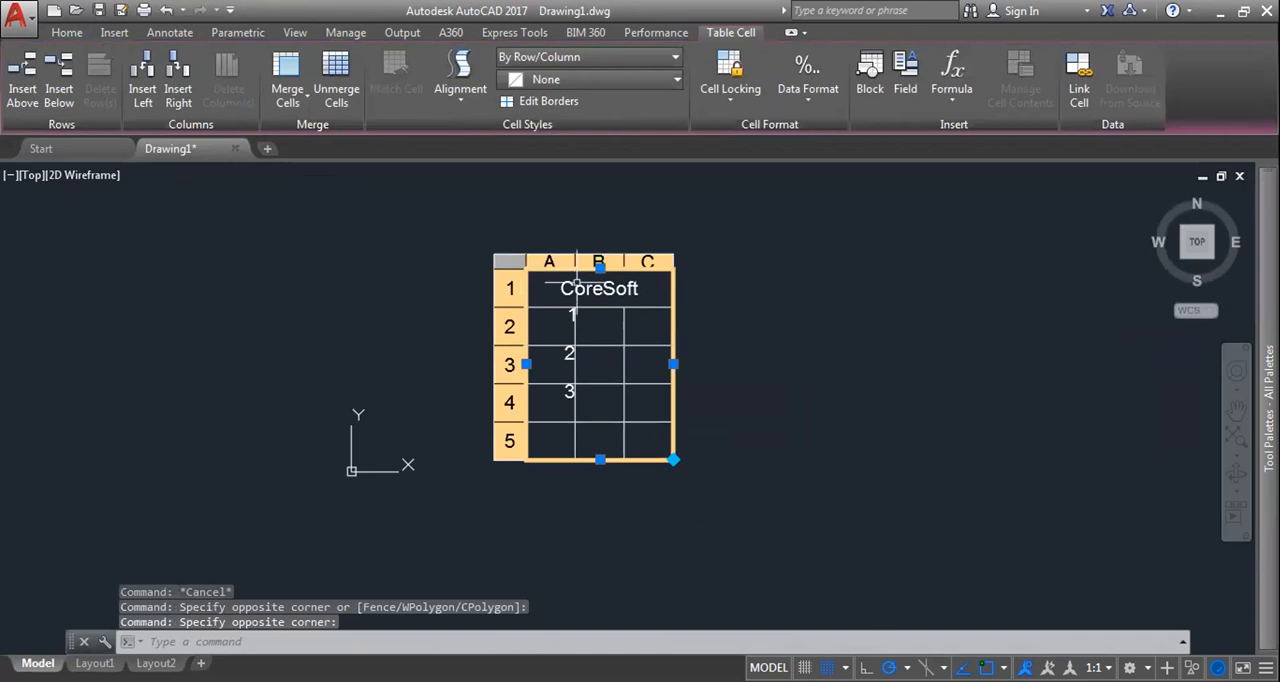
left_click(577, 284)
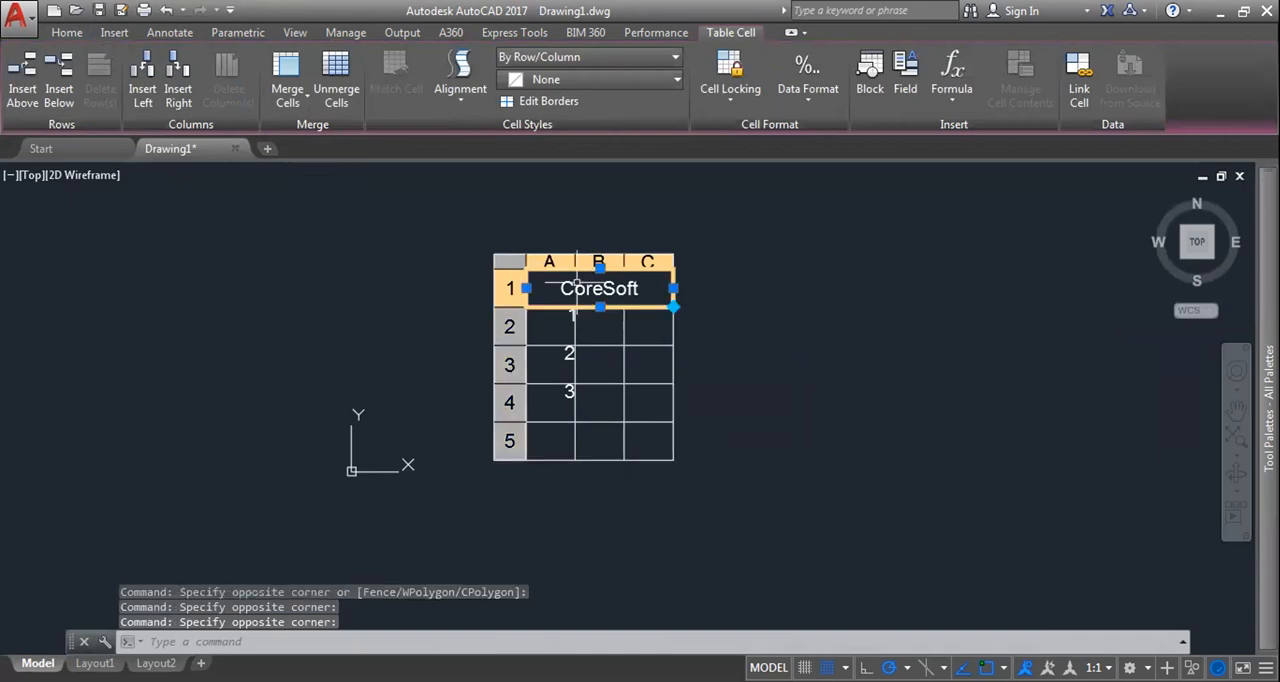
left_click(471, 97)
left_click(488, 128)
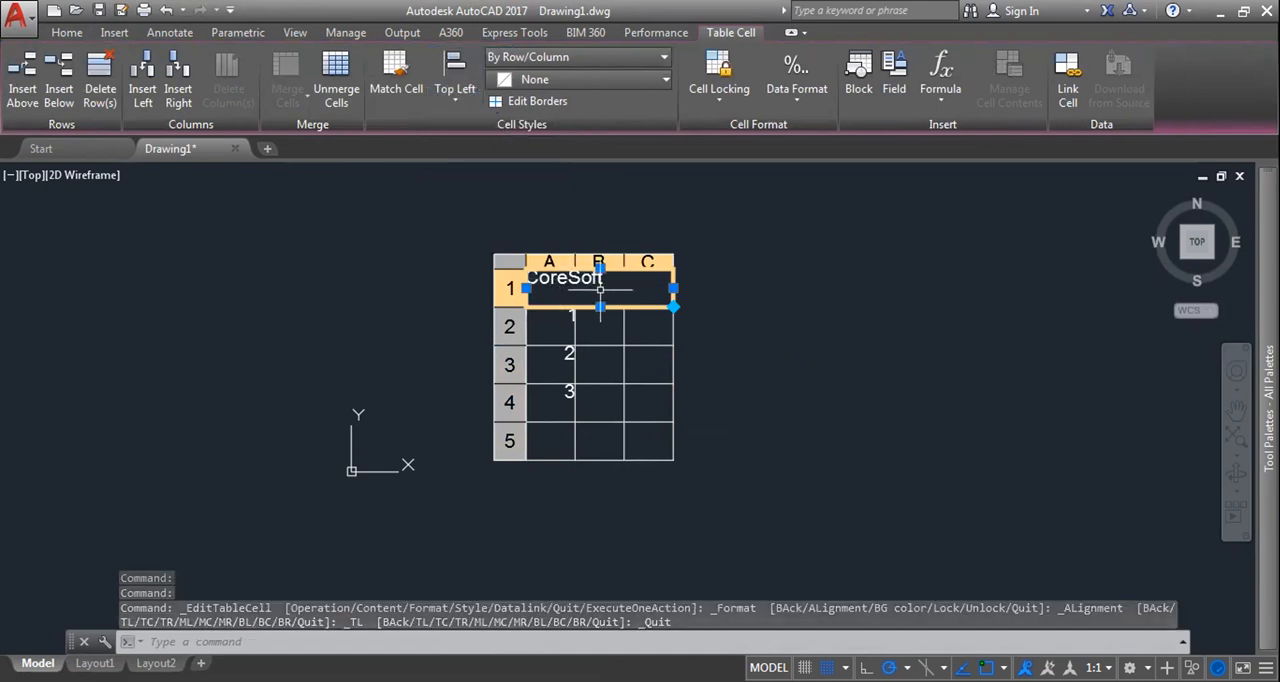
left_click(455, 92)
left_click(466, 151)
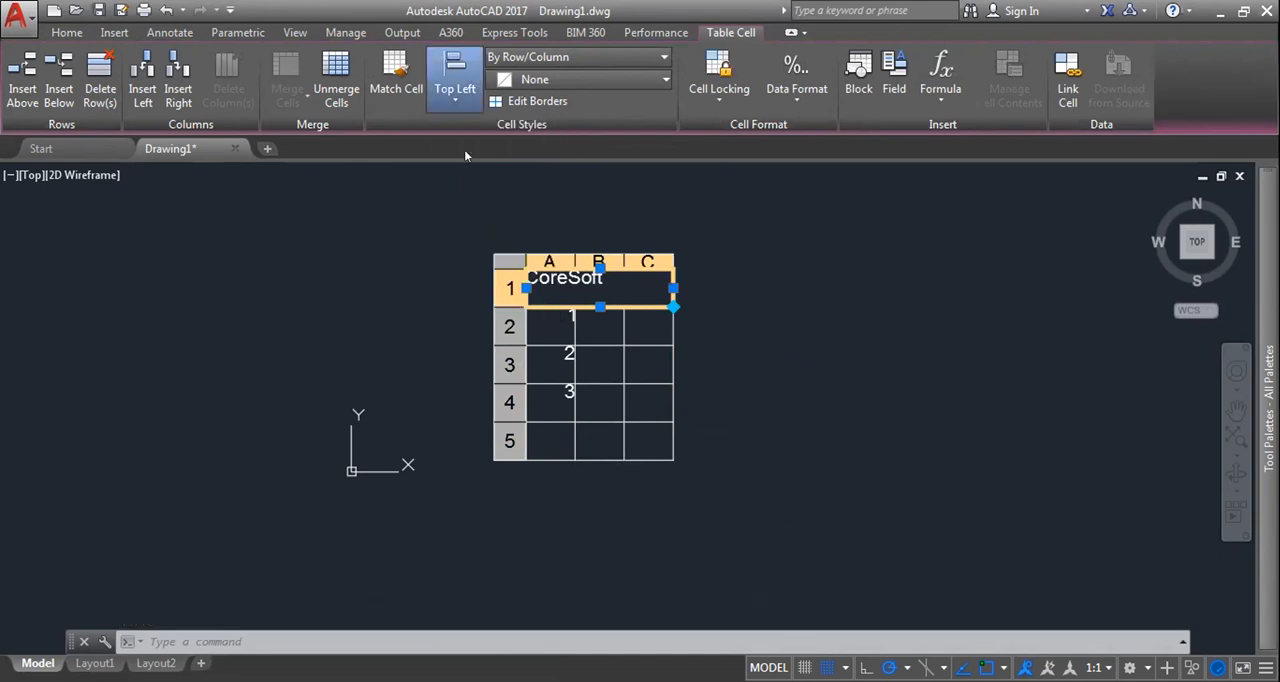
left_click(470, 99)
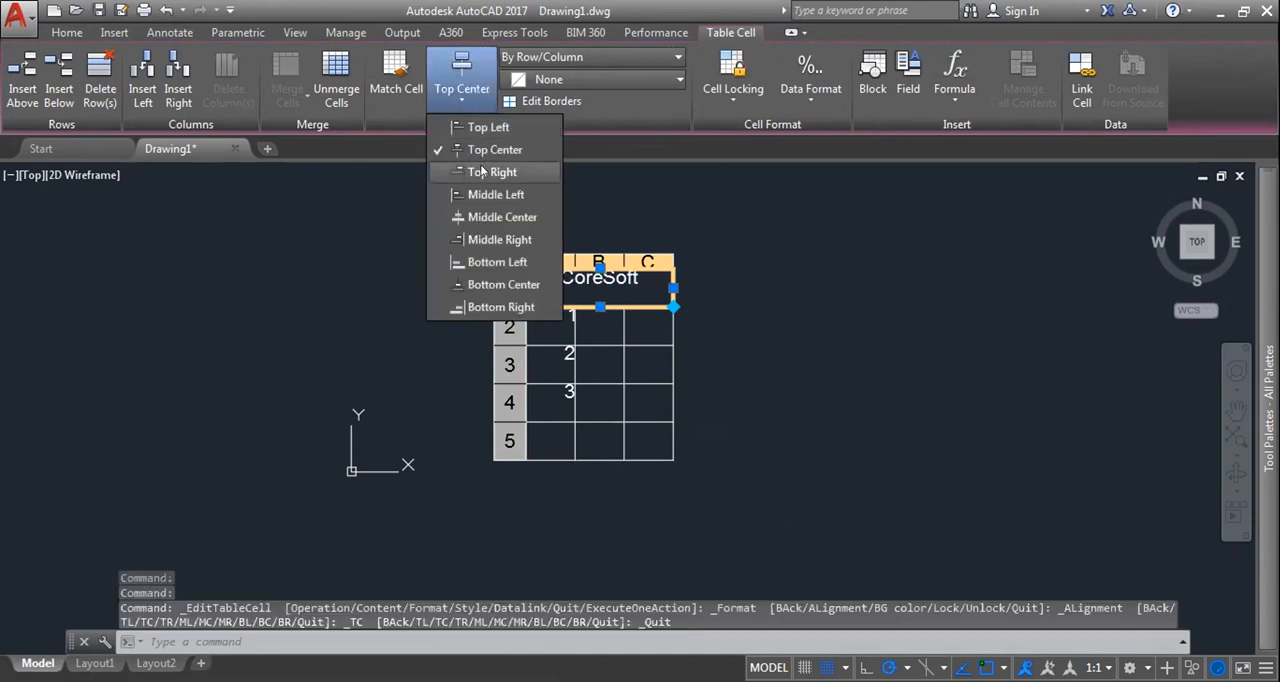
left_click(483, 172)
left_click(466, 98)
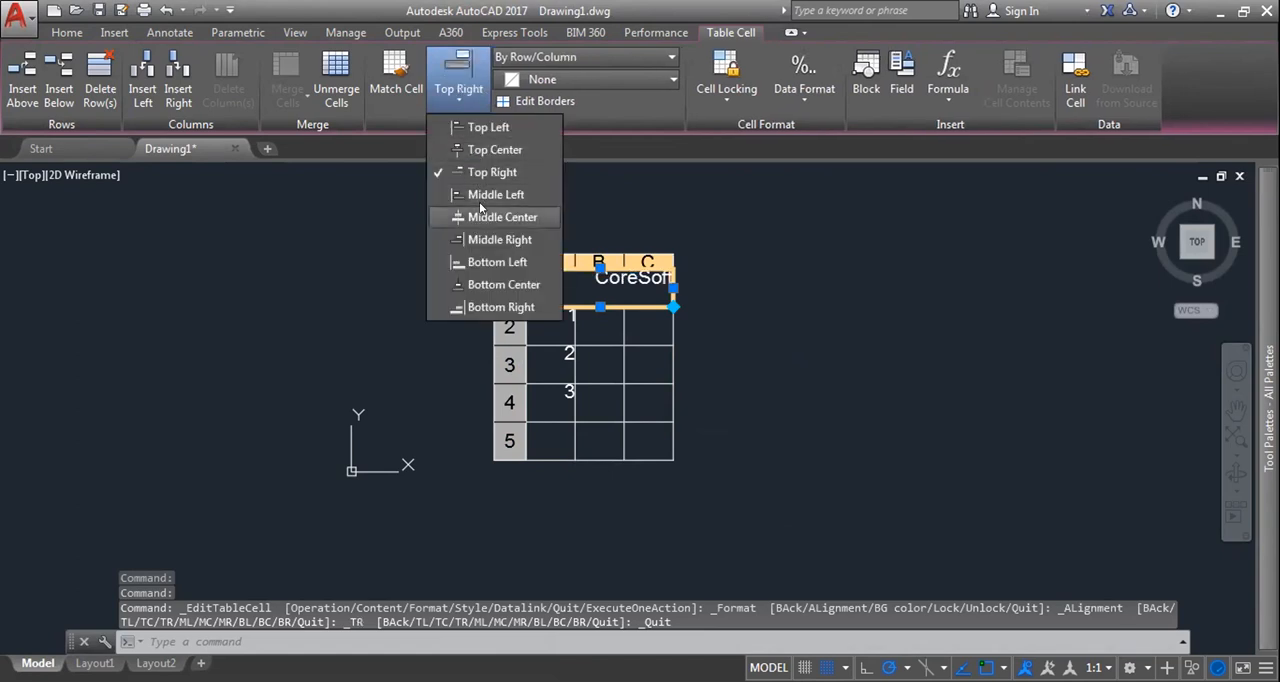
left_click(480, 210)
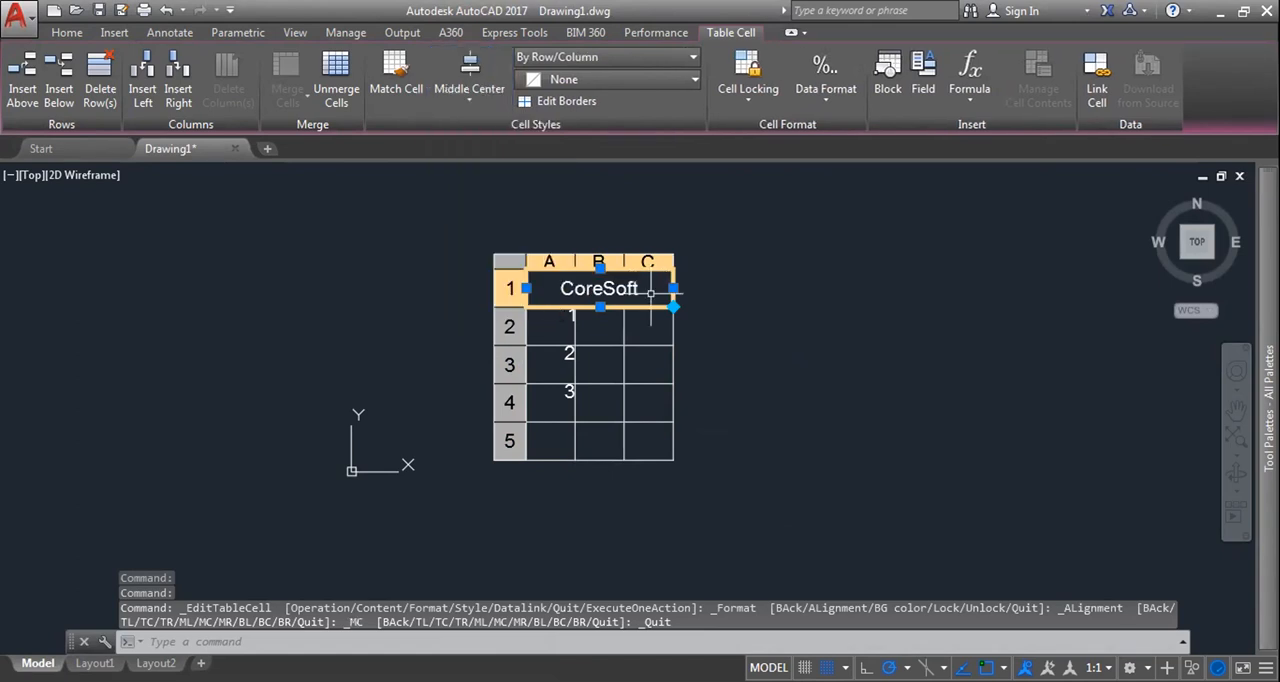
Step: Set the alignment of all cells from A2 to C5 to Middle Center
scroll(652, 290, "up", 2)
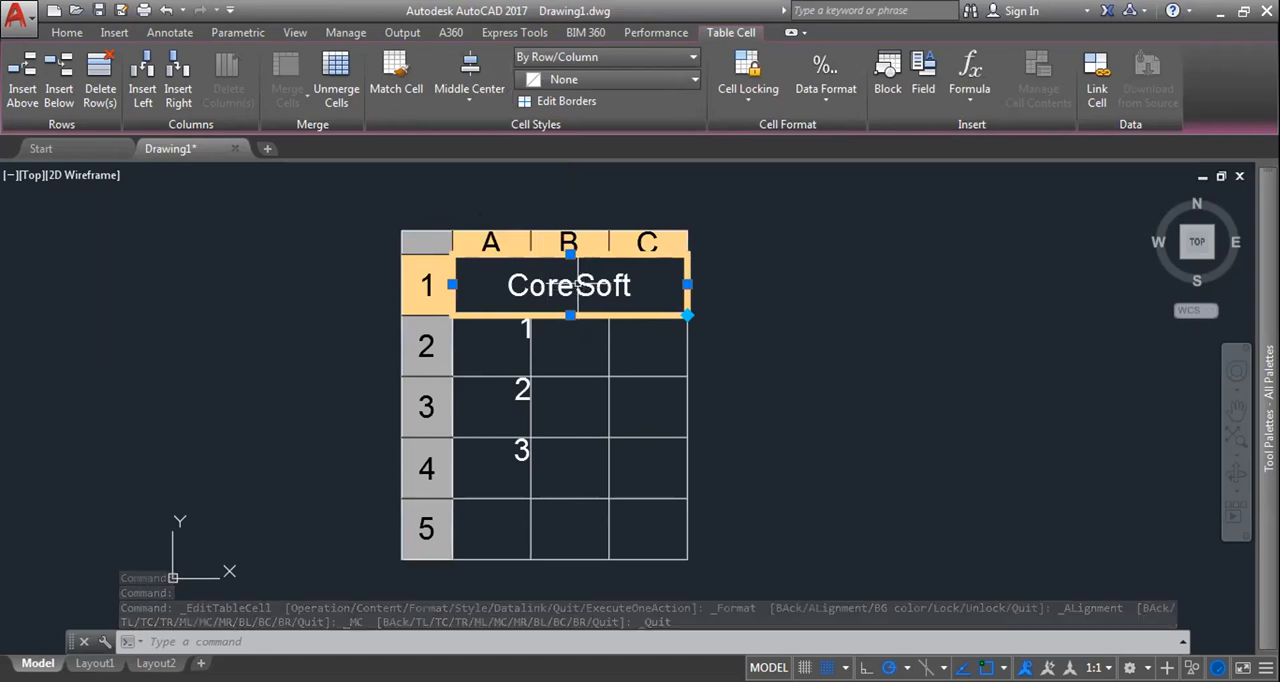
left_click(507, 323)
left_click(507, 335)
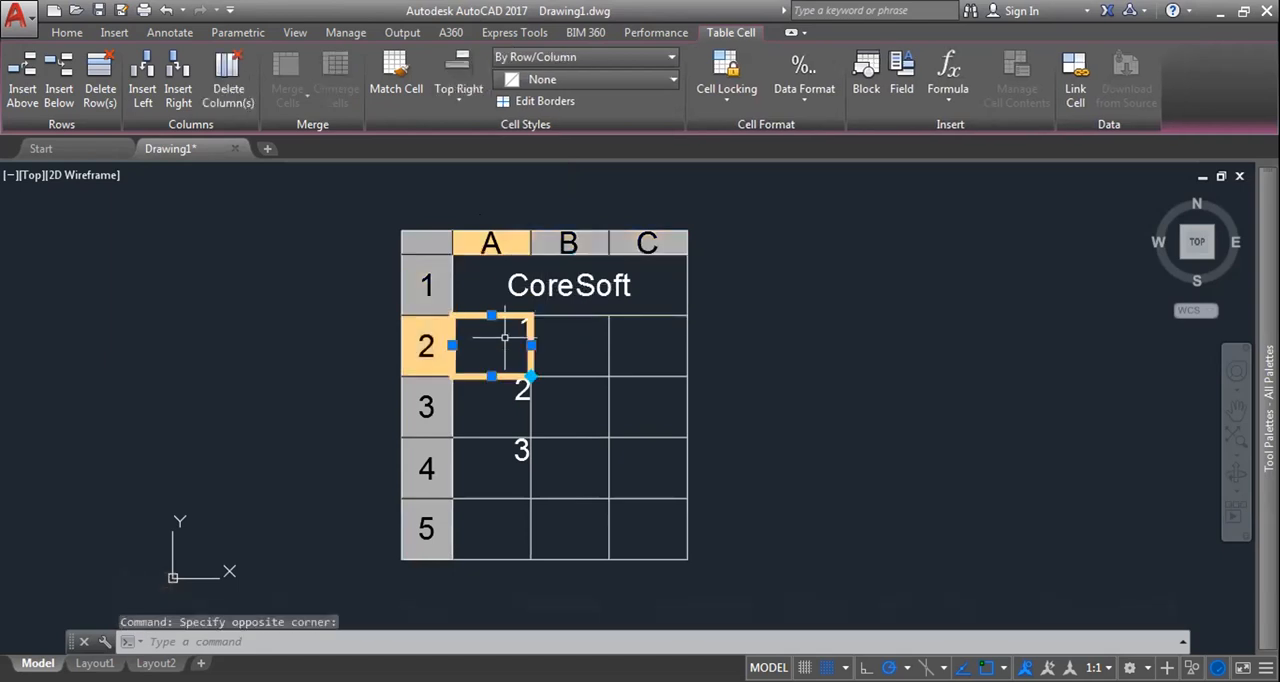
left_click_drag(507, 340, 640, 531)
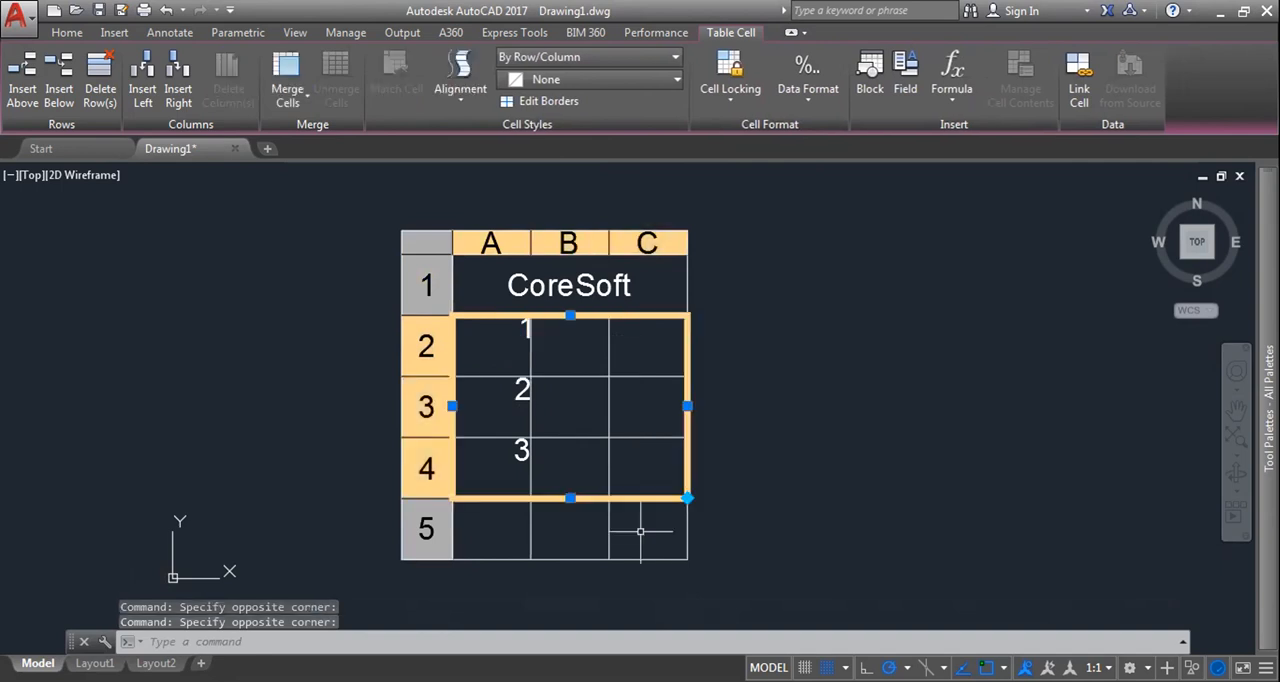
left_click(500, 347)
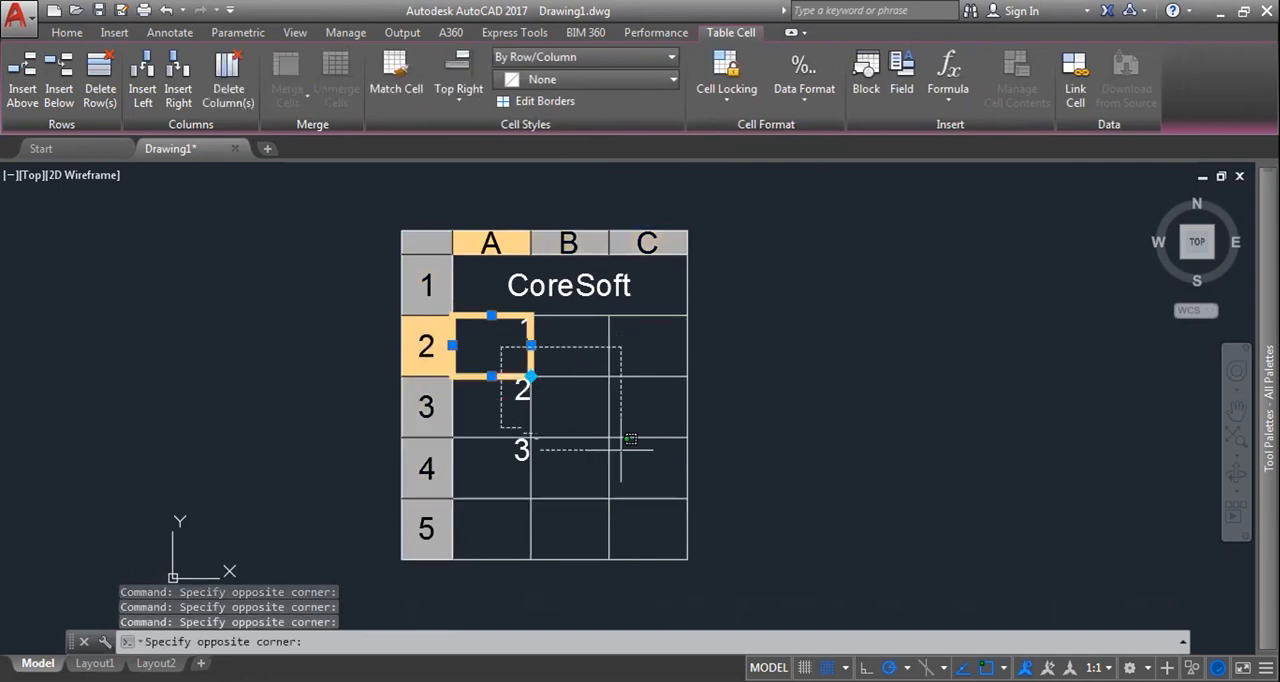
left_click(657, 514)
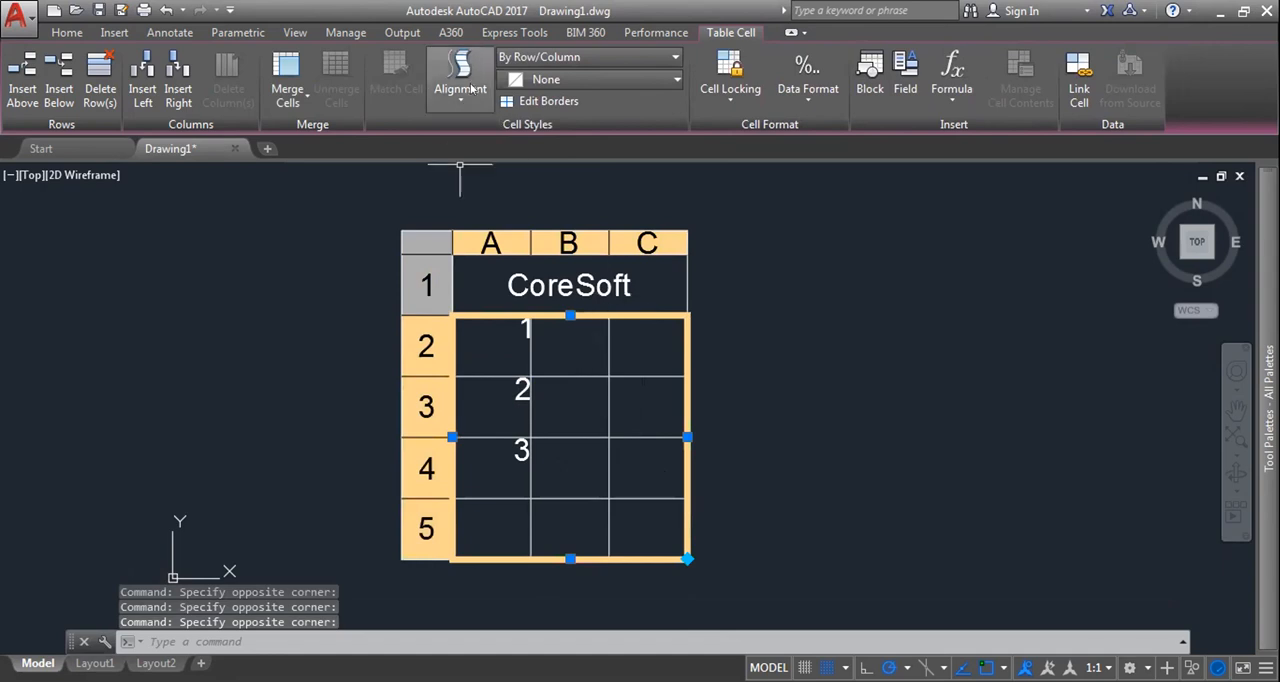
left_click(466, 86)
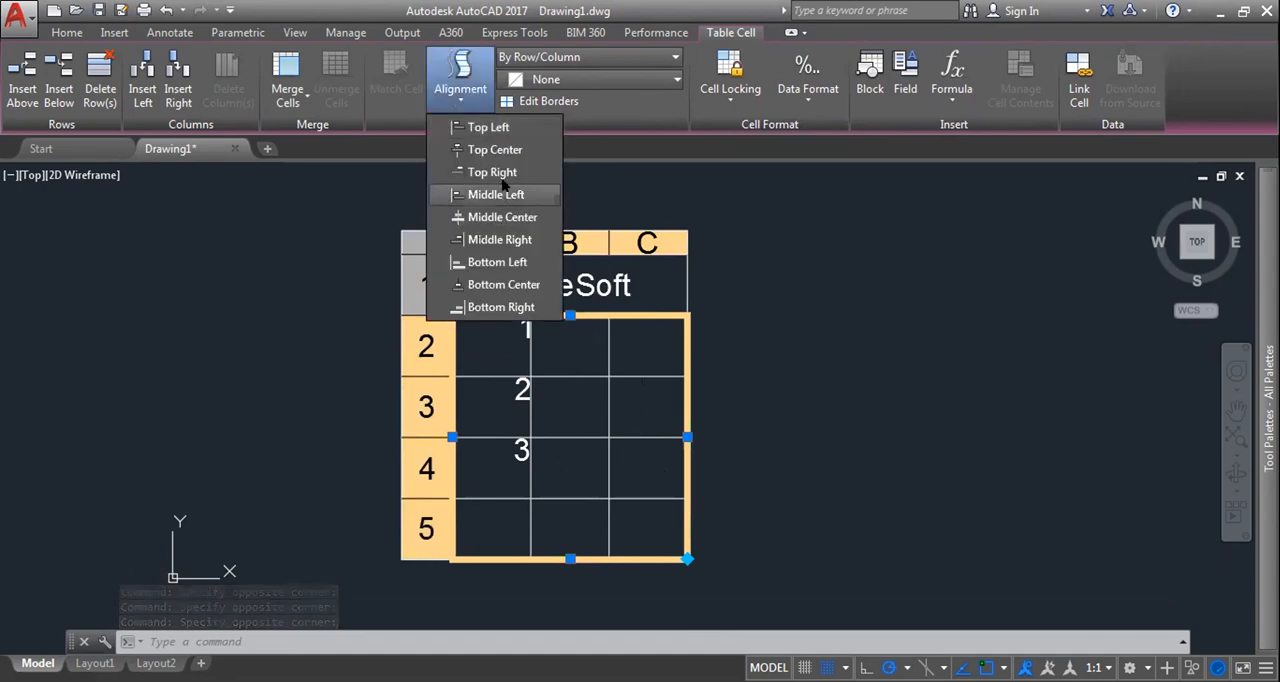
left_click(506, 218)
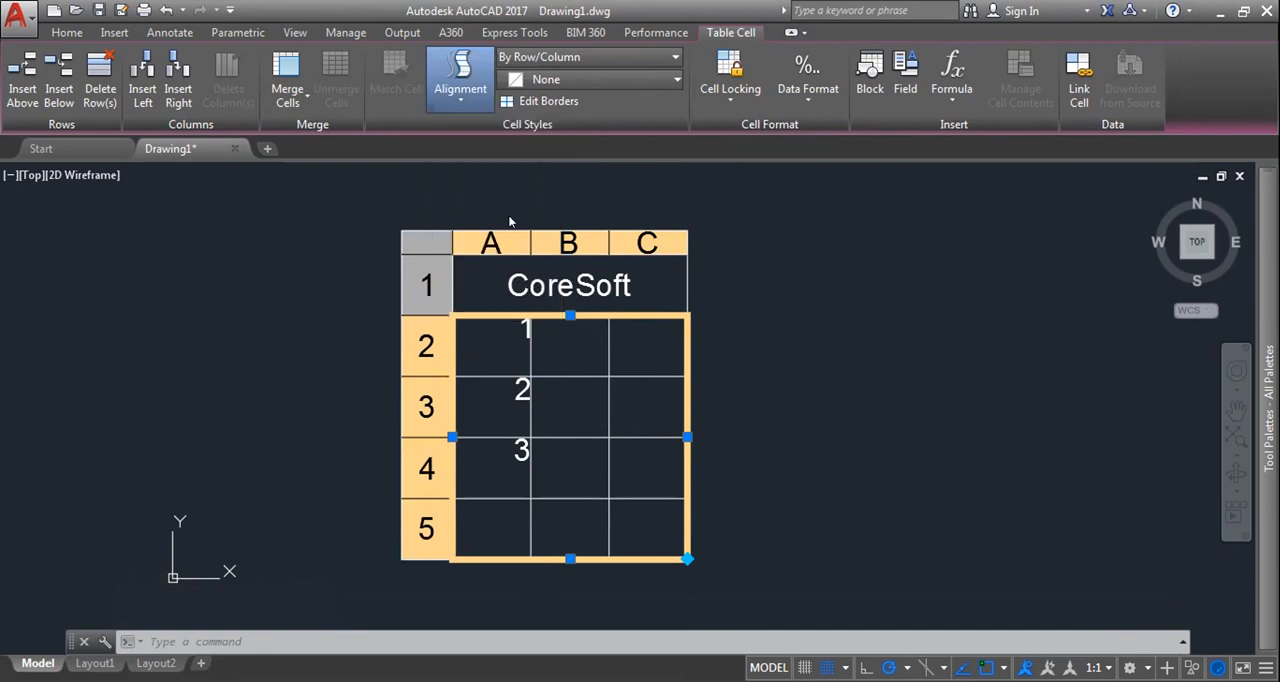
Step: Try Top Center on cell B2, set its alignment to Middle Right and enter 4 in it
left_click(565, 371)
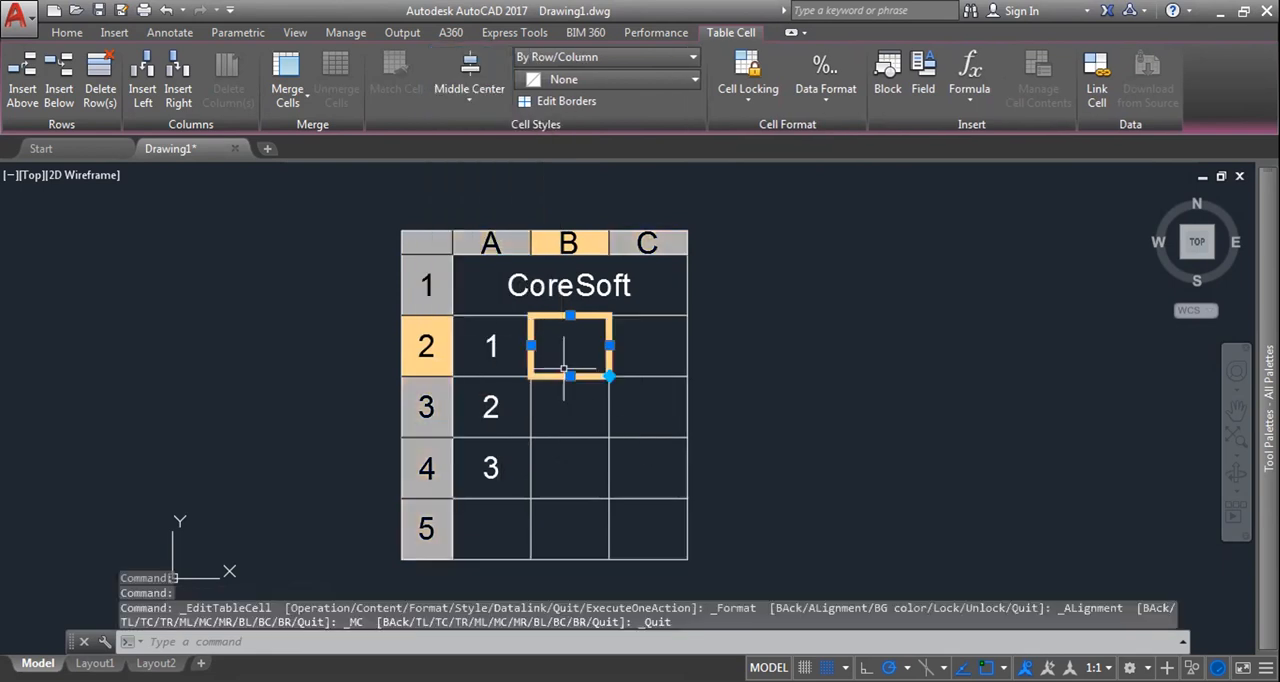
left_click(471, 99)
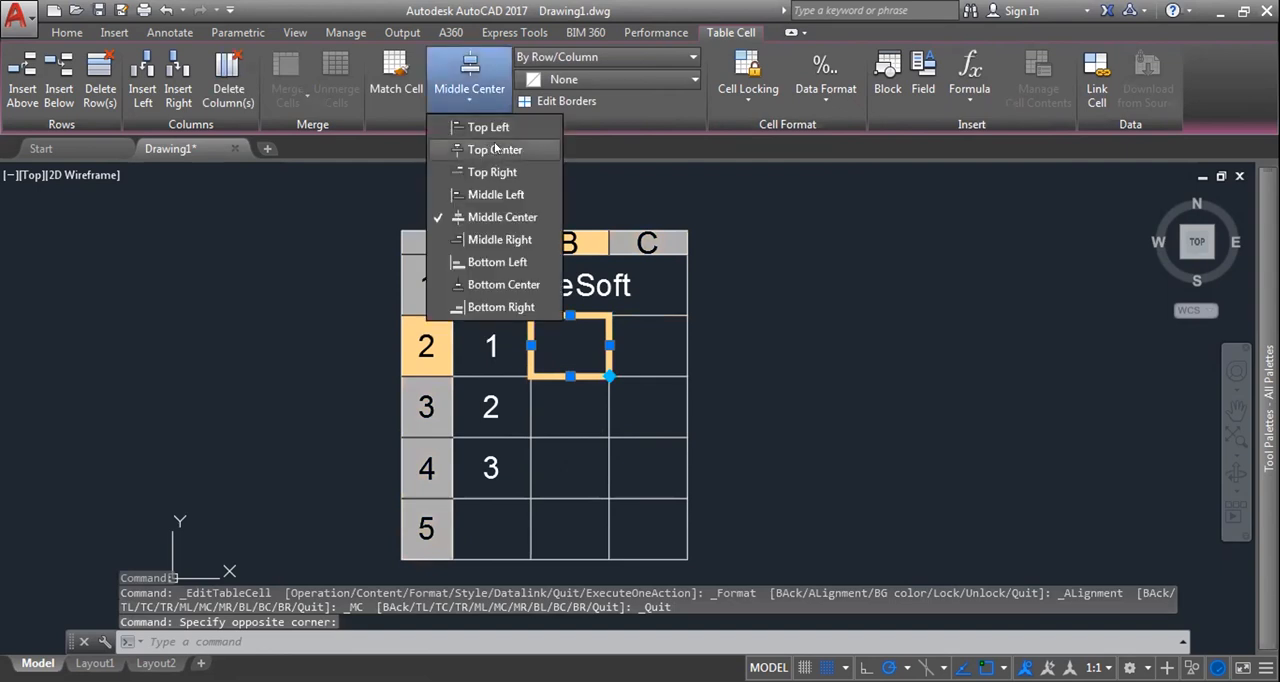
left_click(495, 149)
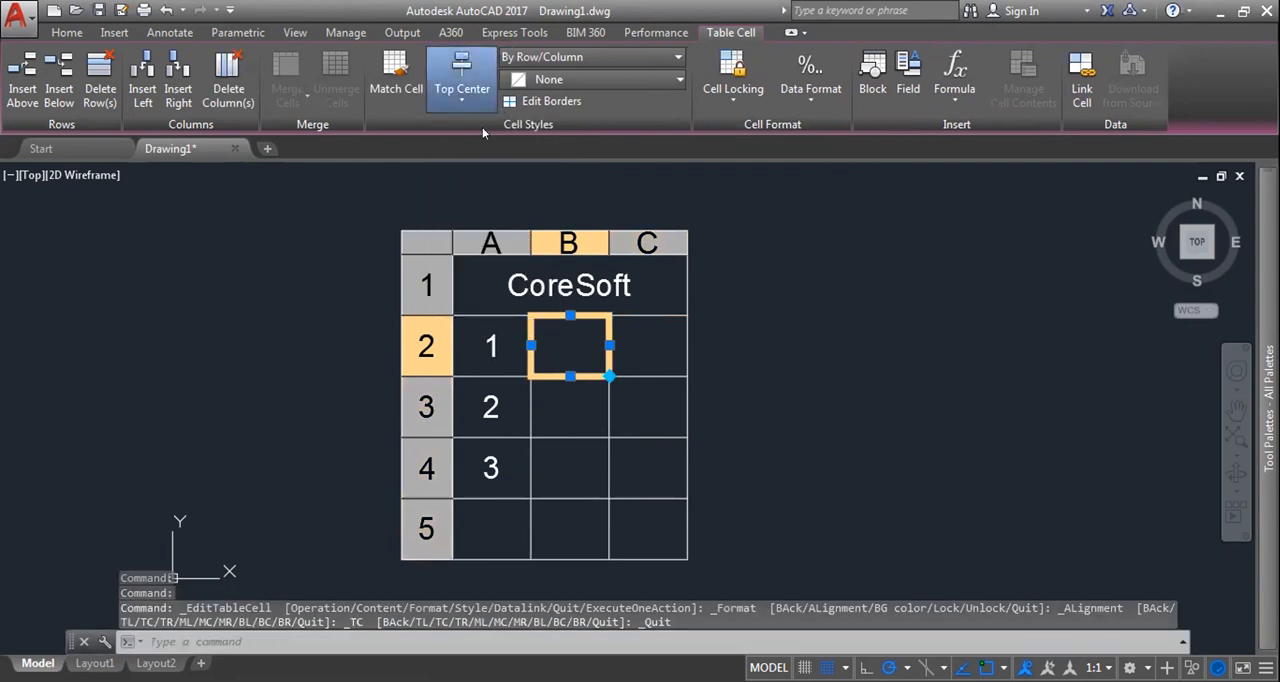
left_click(476, 102)
left_click(518, 240)
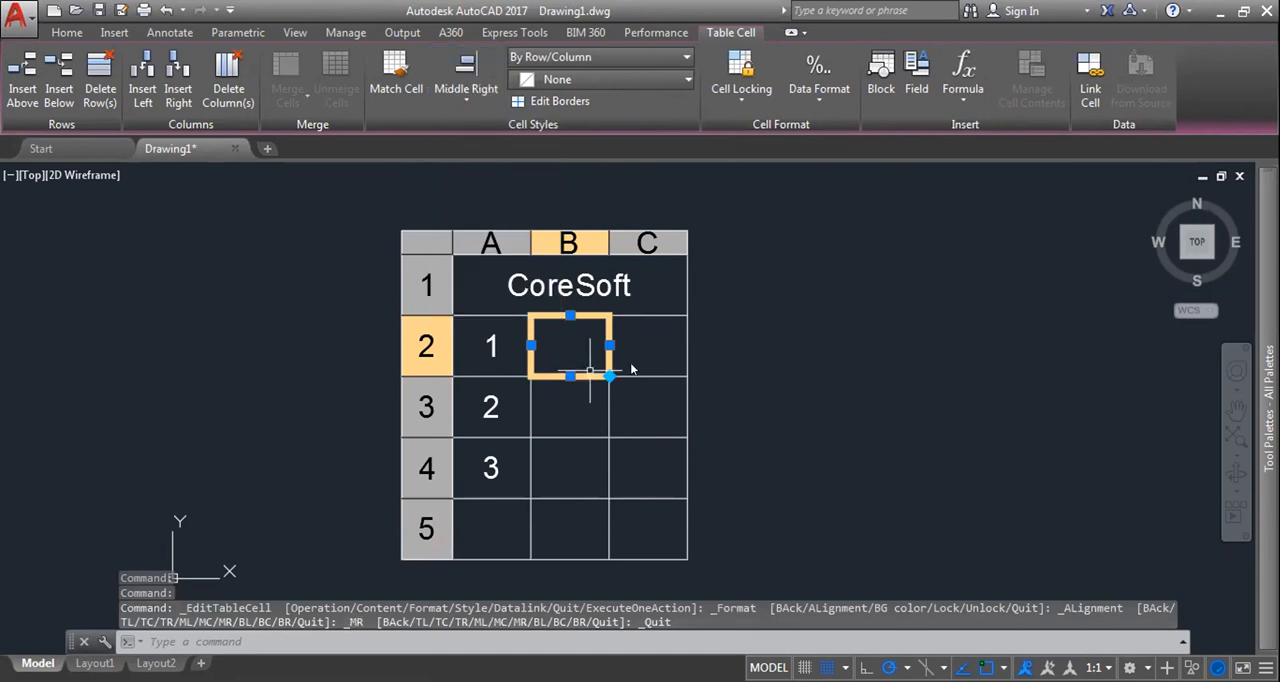
key("Escape")
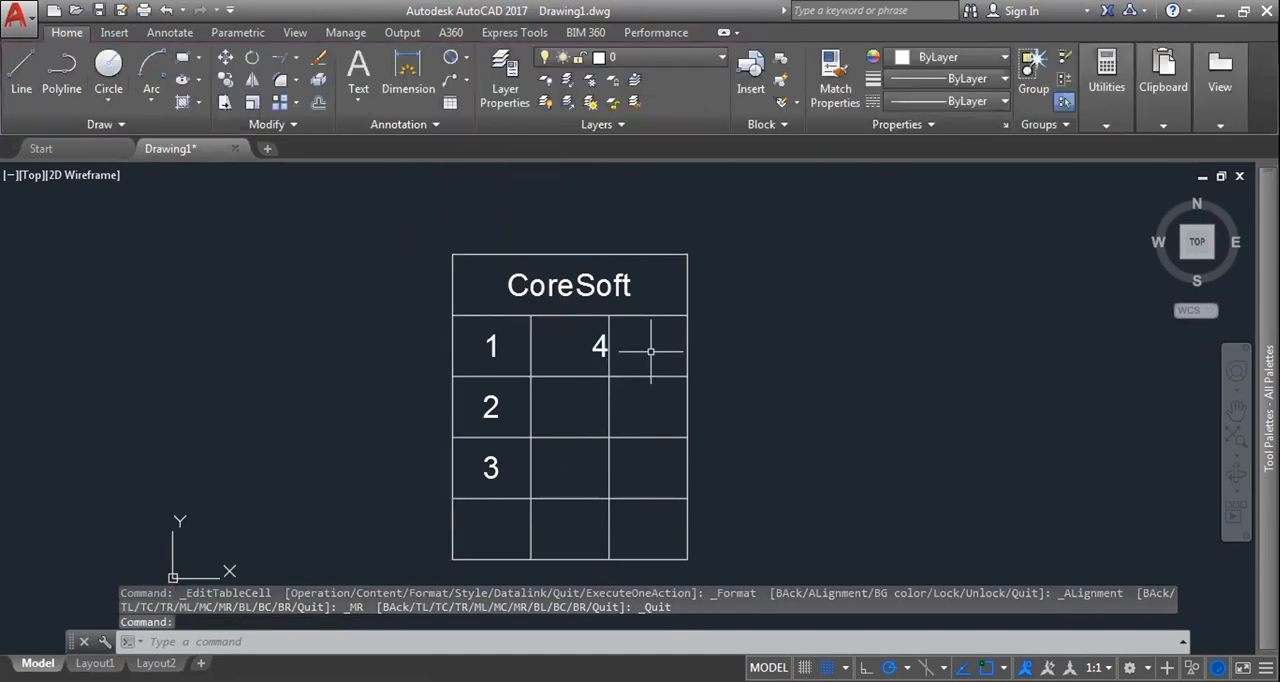
Step: Enter 5 in cell C2 and set its alignment to Middle Right
left_click(650, 351)
type("5")
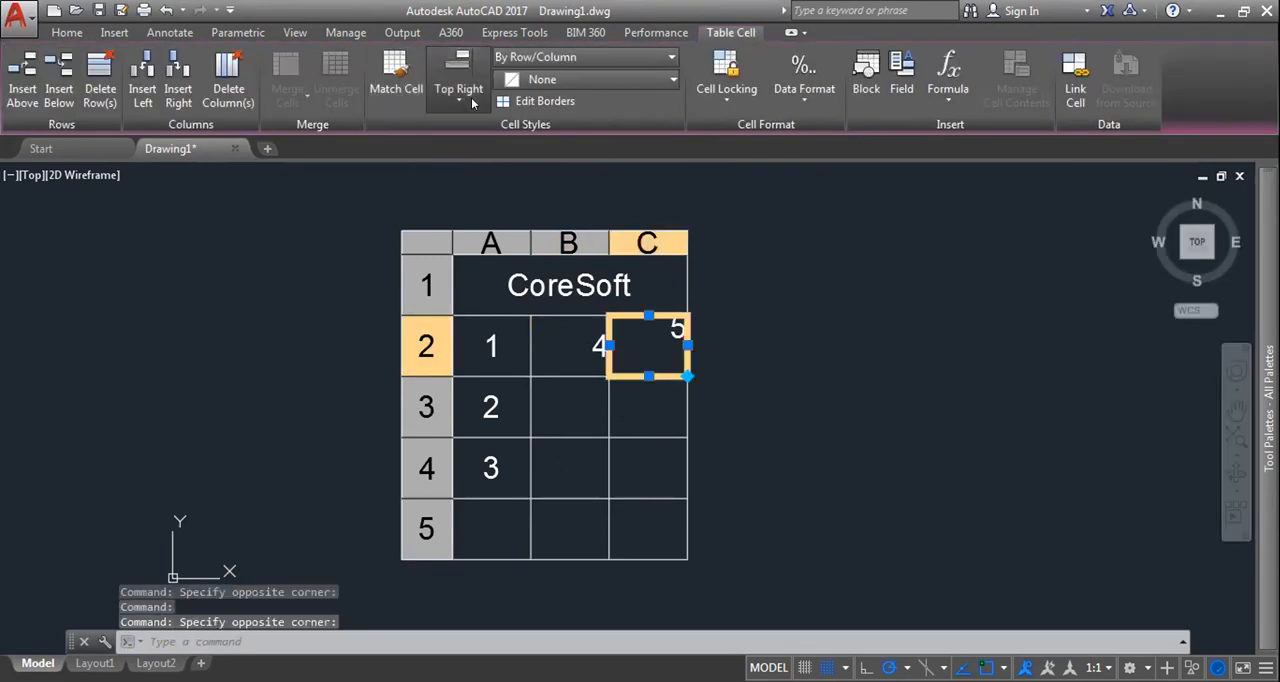
left_click(469, 100)
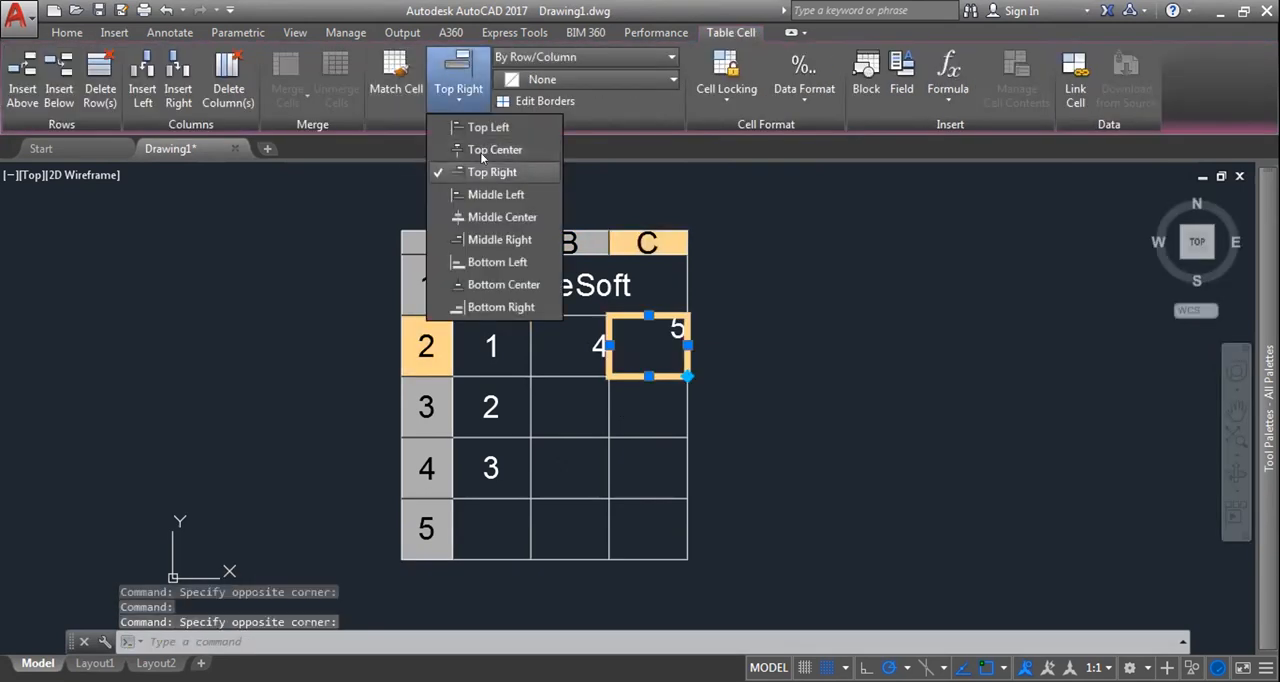
left_click(500, 239)
Step: Set the alignment of cells B2 to C4 to Middle Center
left_click(575, 362)
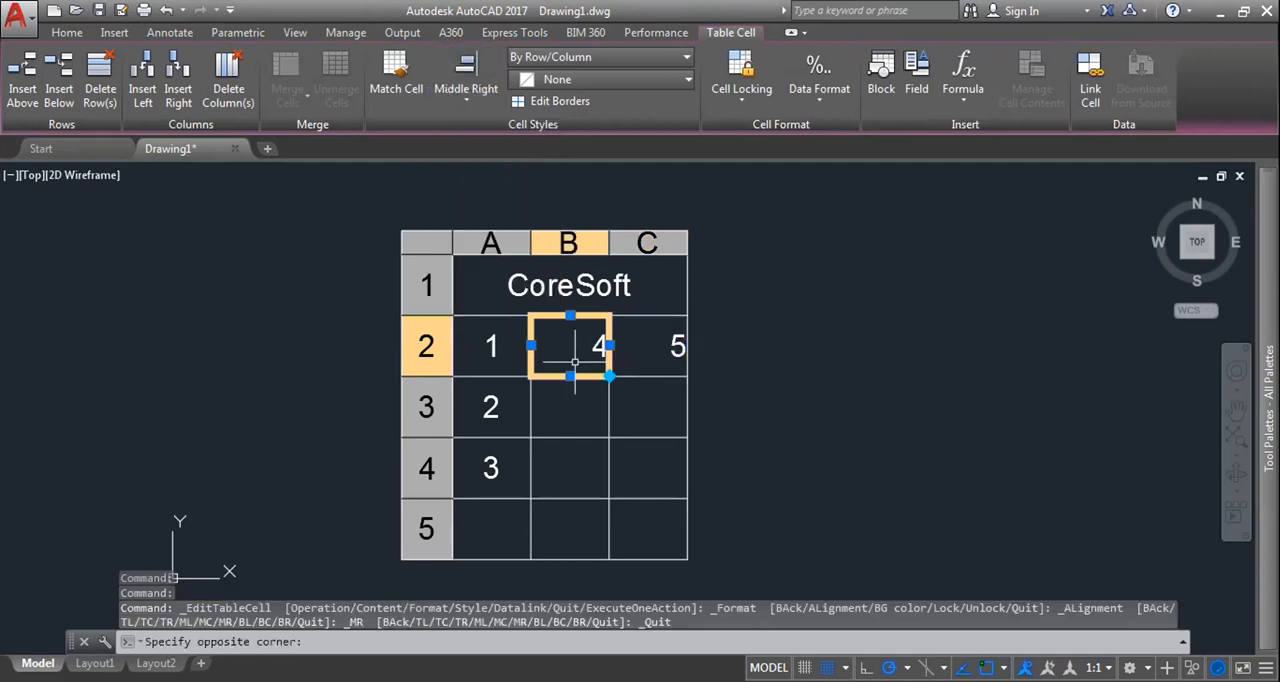
left_click_drag(575, 395, 574, 446)
left_click_drag(661, 485, 562, 346)
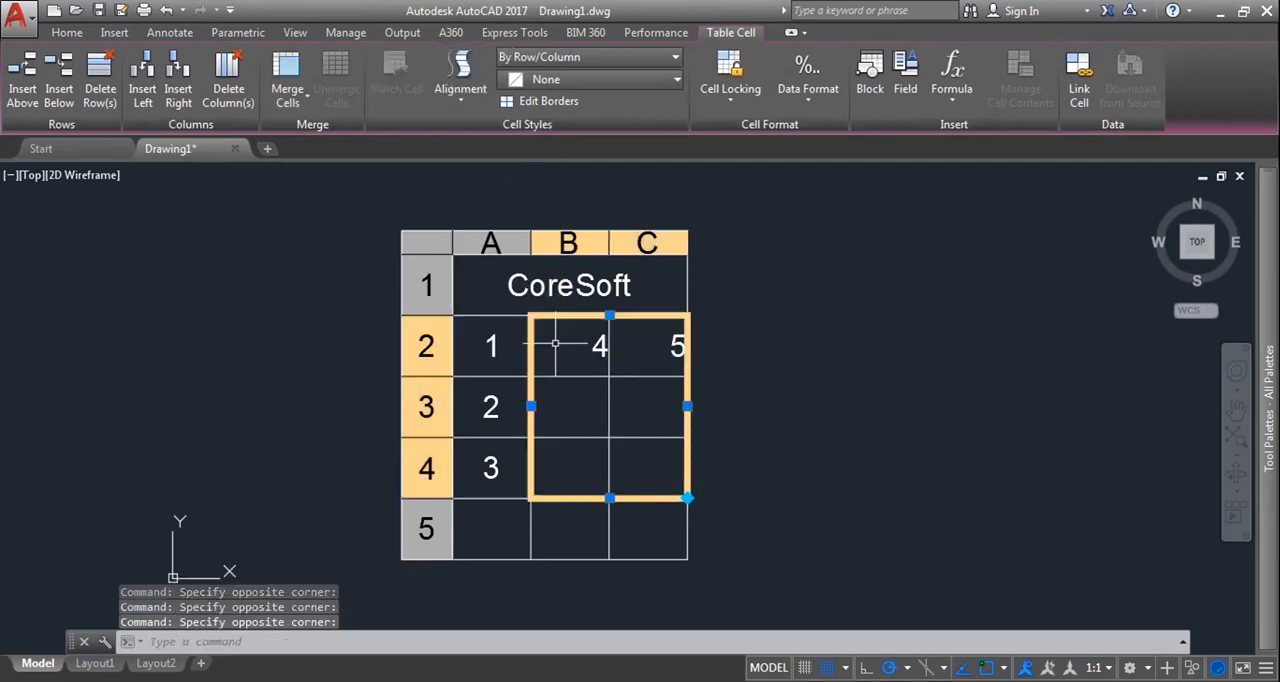
left_click(460, 80)
left_click(486, 217)
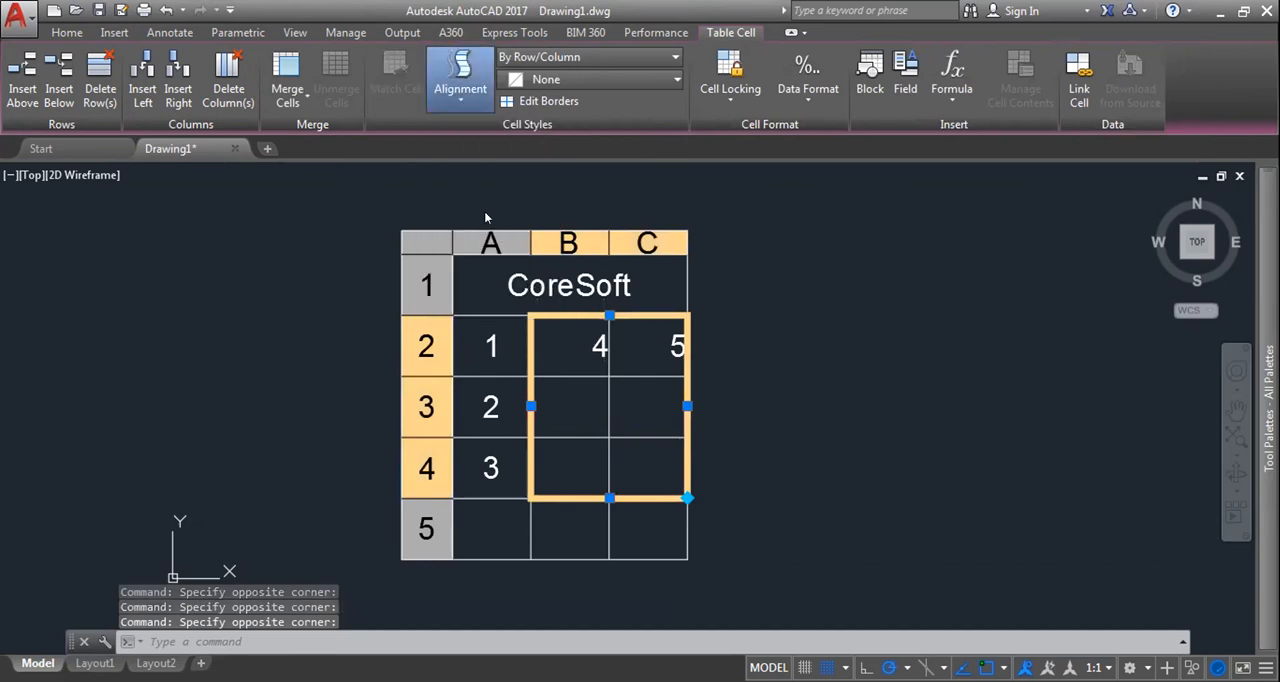
Step: Merge cells A2 to C2 by row, keeping only the first cell's content
left_click(625, 420)
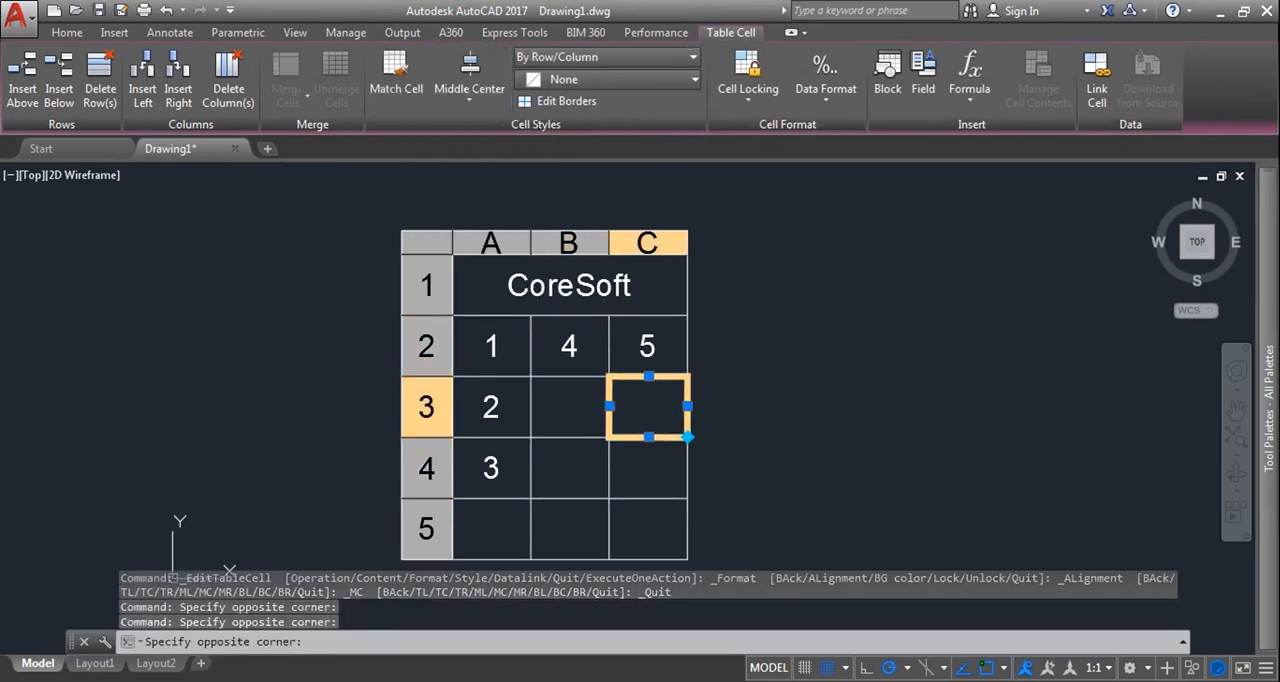
key("Down")
left_click(480, 288)
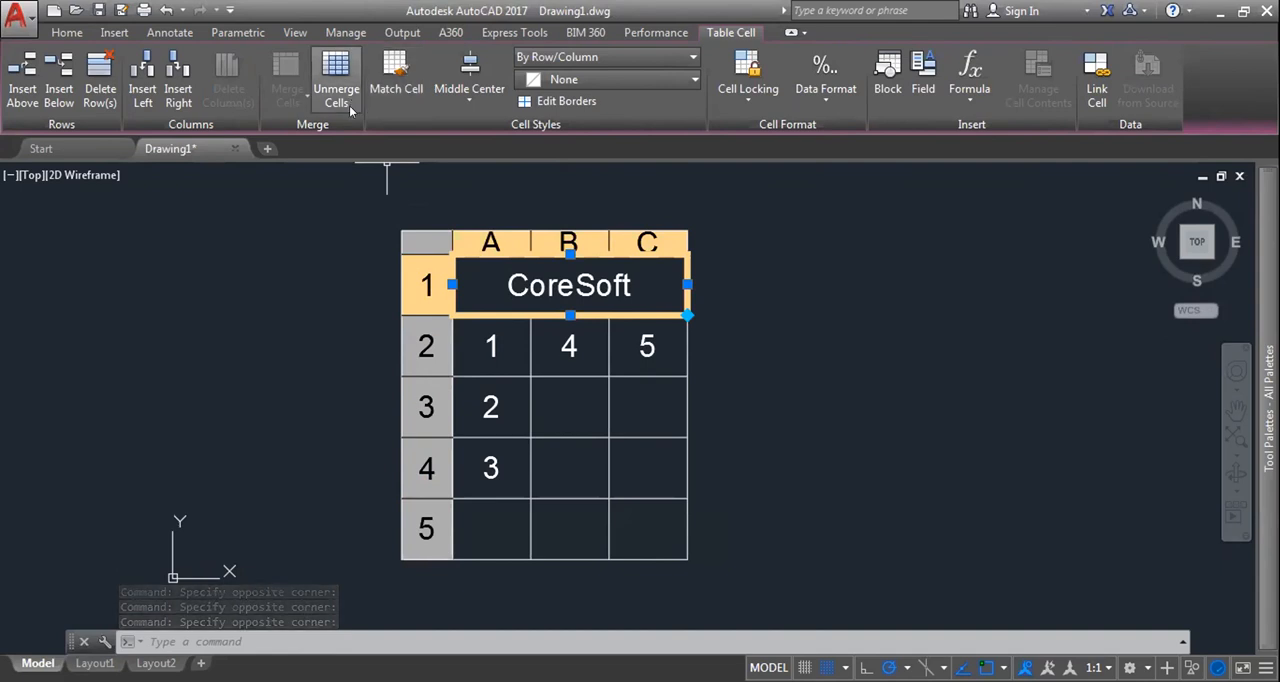
left_click(491, 346)
left_click_drag(502, 355, 615, 355)
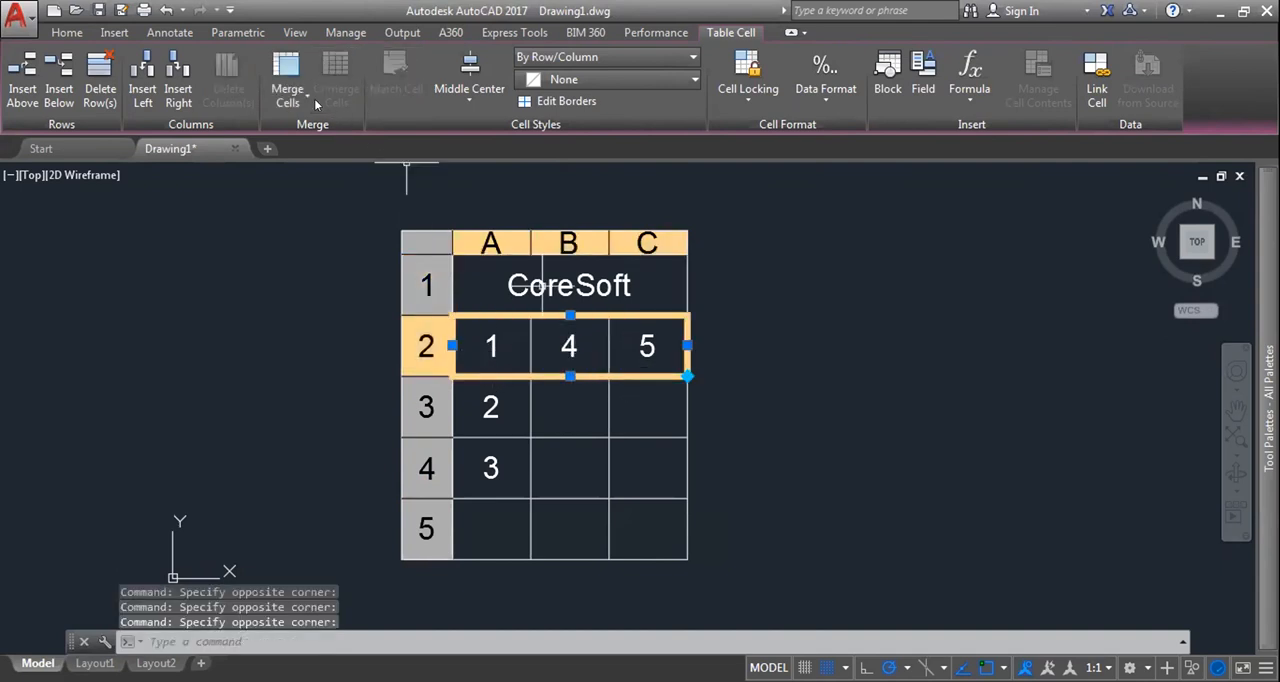
left_click(305, 99)
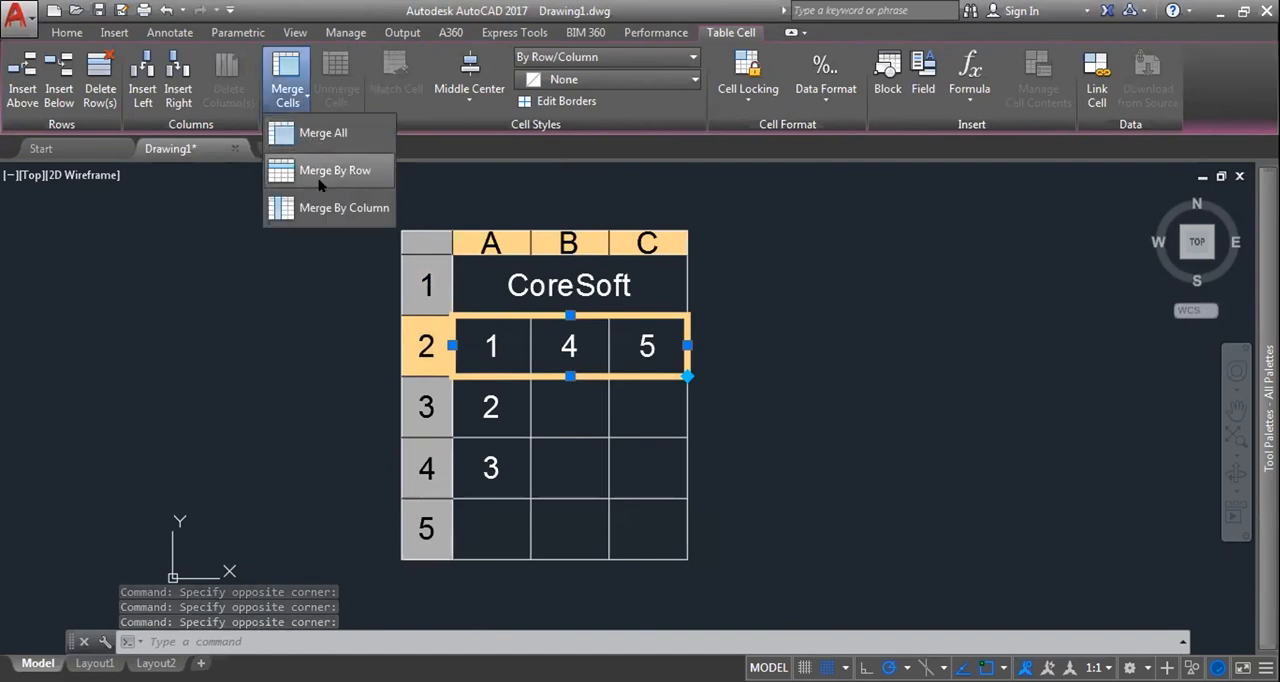
left_click(318, 180)
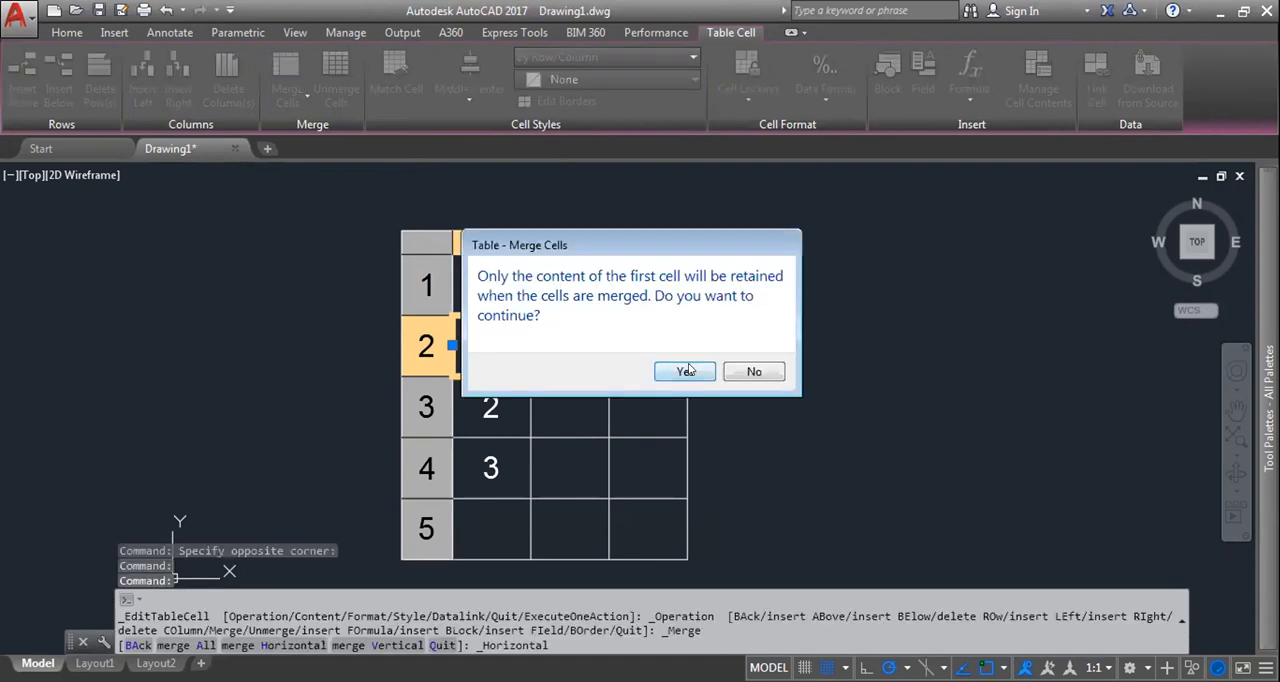
left_click(685, 372)
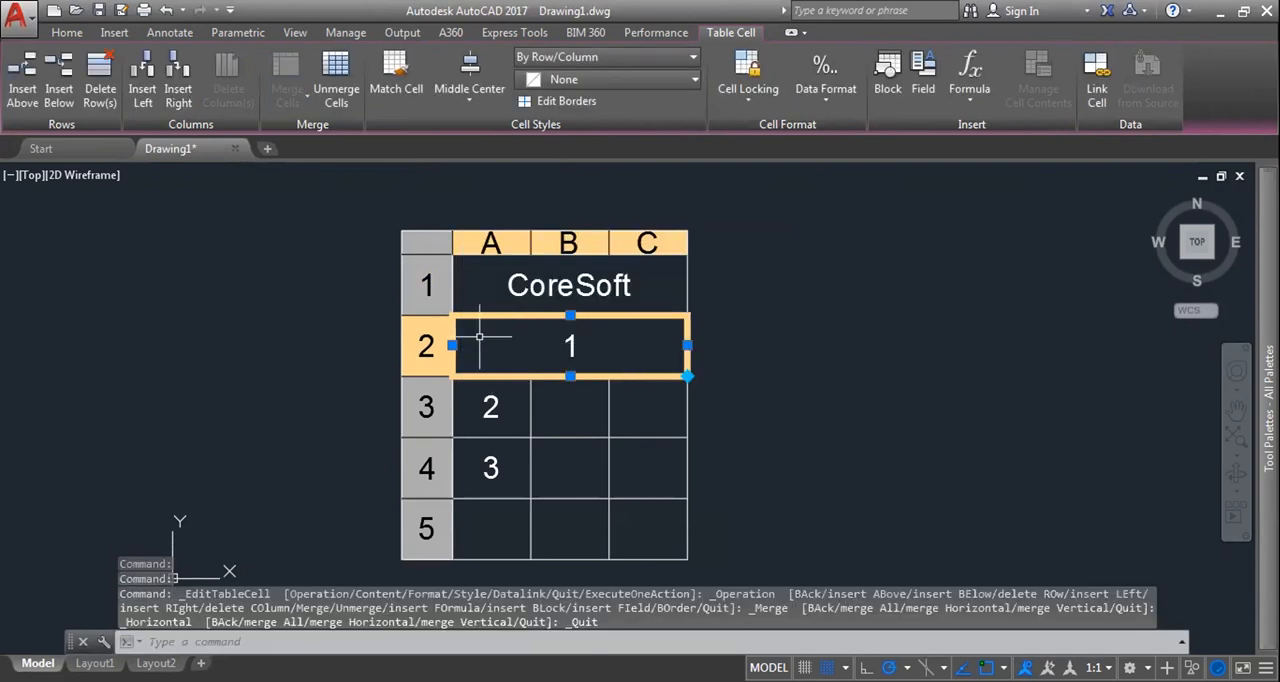
left_click(602, 347)
left_click(715, 325)
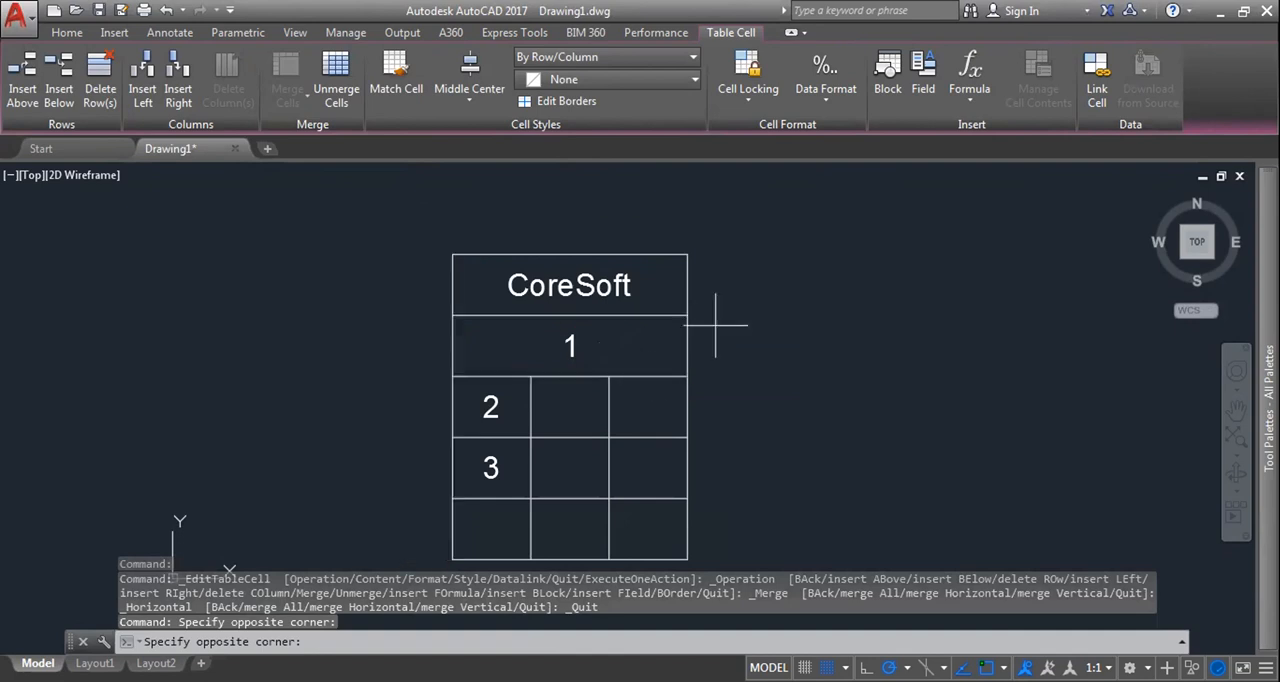
left_click(614, 343)
Step: Insert a new row below row 5 of the table
left_click(492, 528)
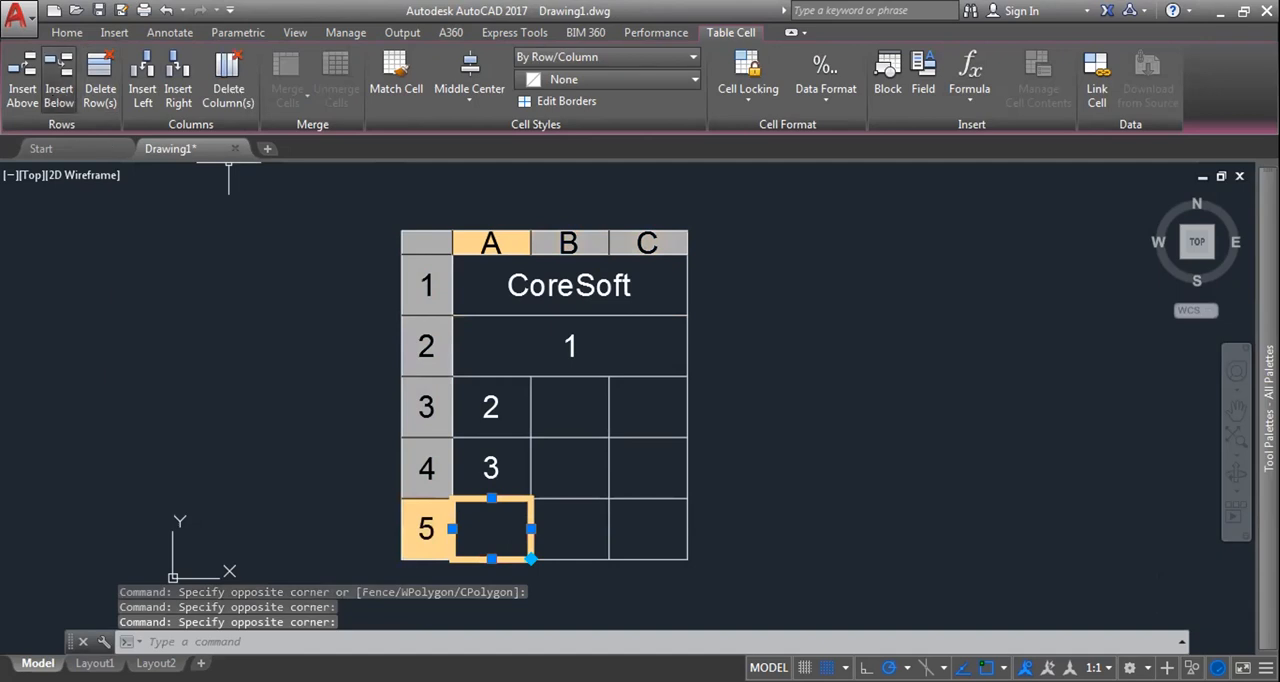
left_click(59, 88)
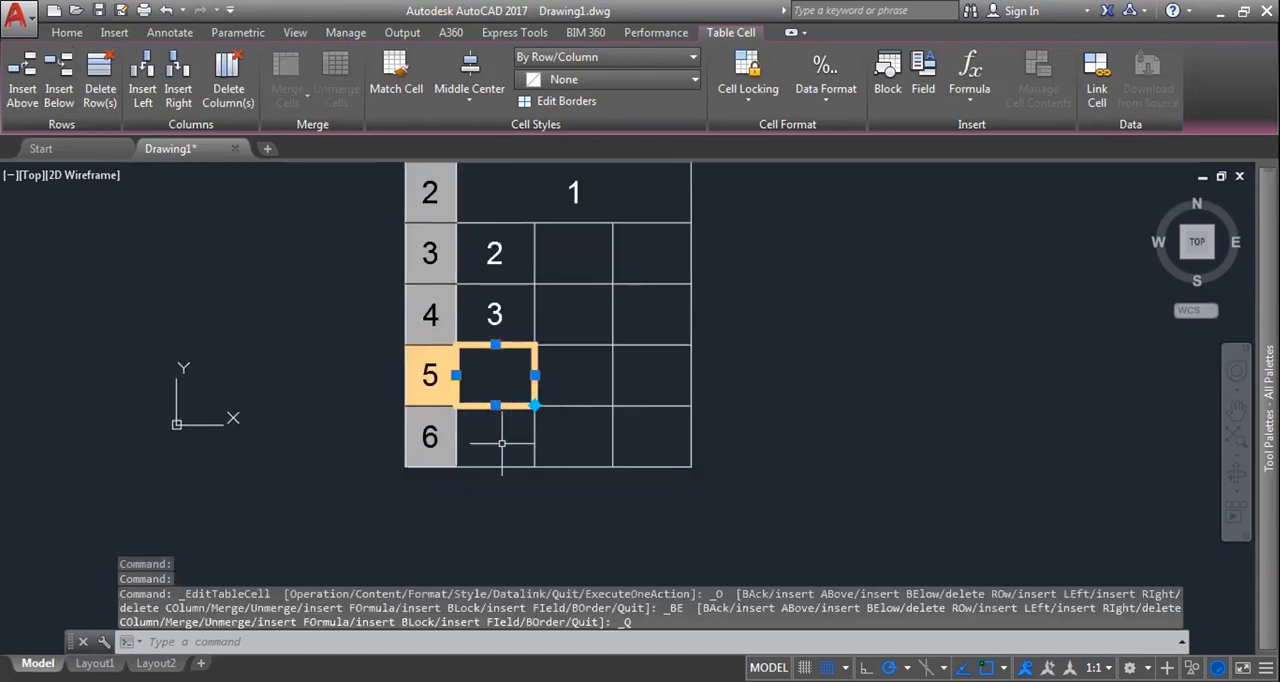
scroll(507, 441, "up", 2)
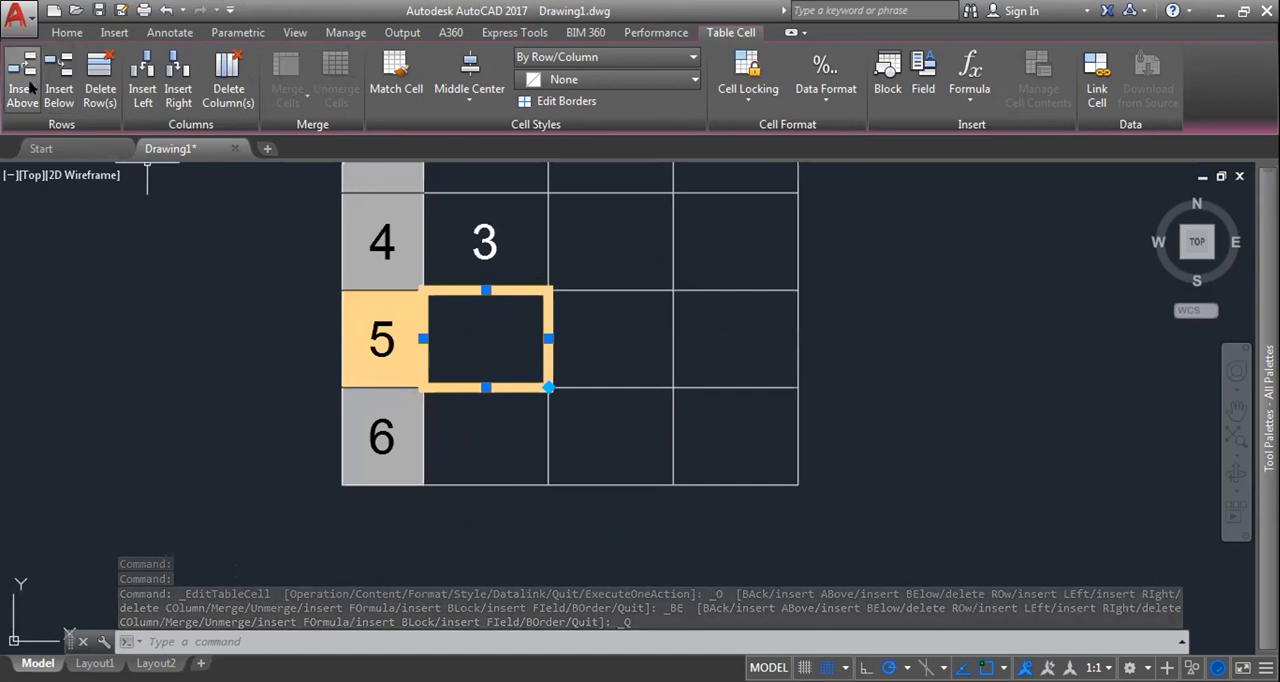
scroll(466, 334, "up", 4)
scroll(466, 450, "down", 6)
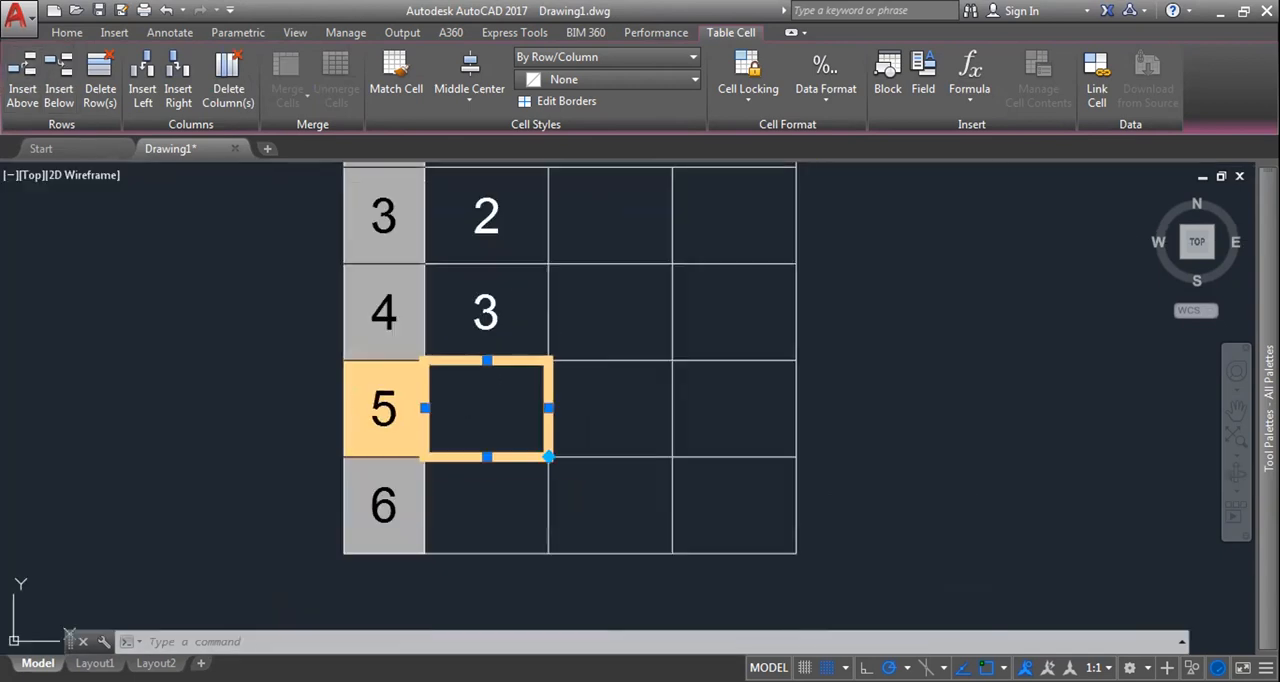
Step: Insert a row above the cell containing 2 and a new column on each side of that cell
left_click(471, 316)
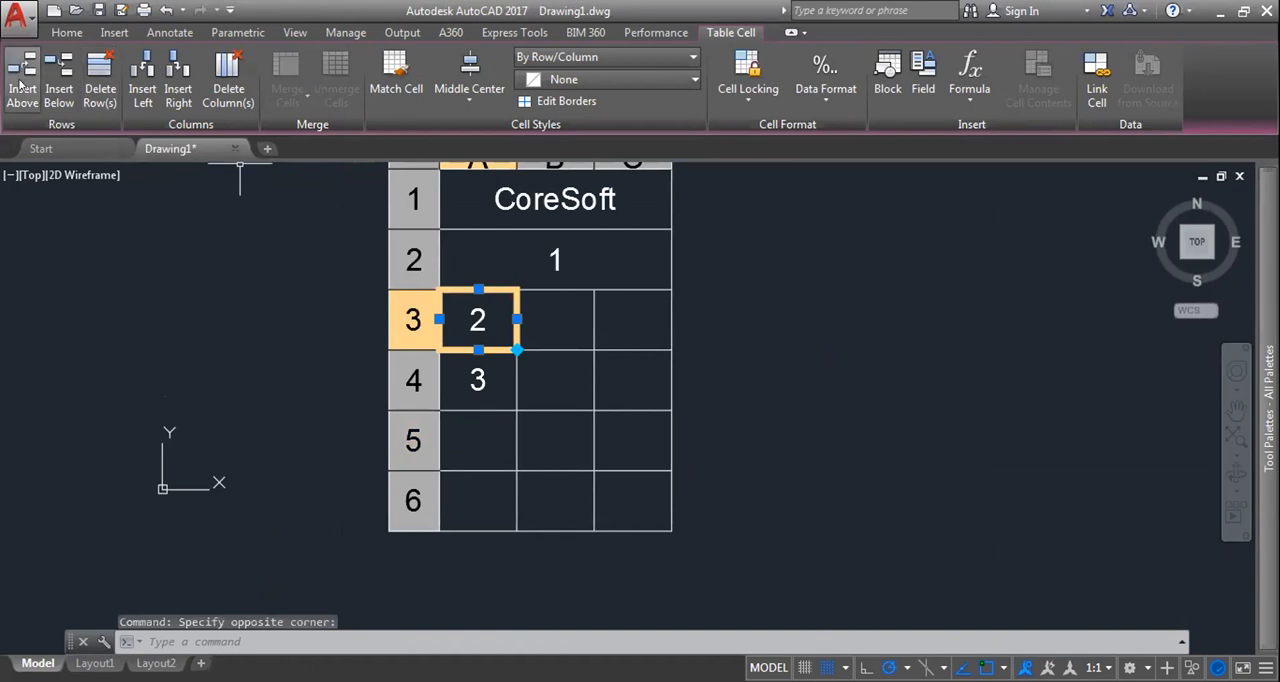
left_click(22, 86)
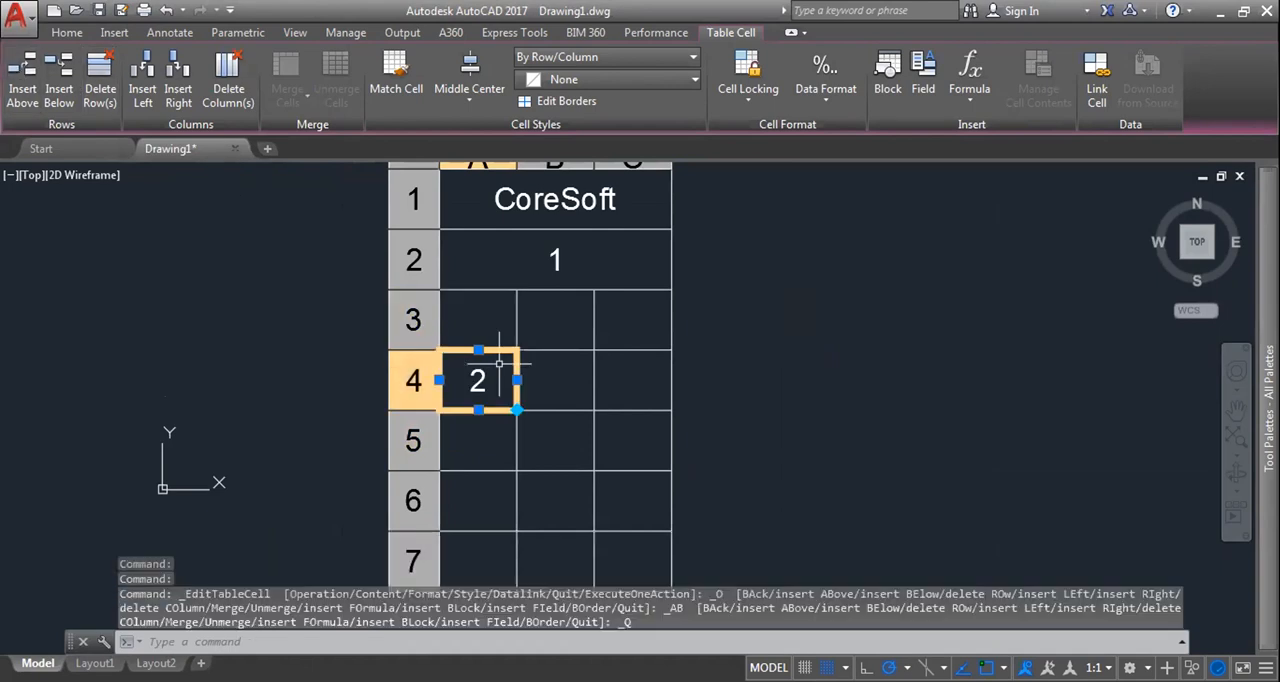
left_click(179, 87)
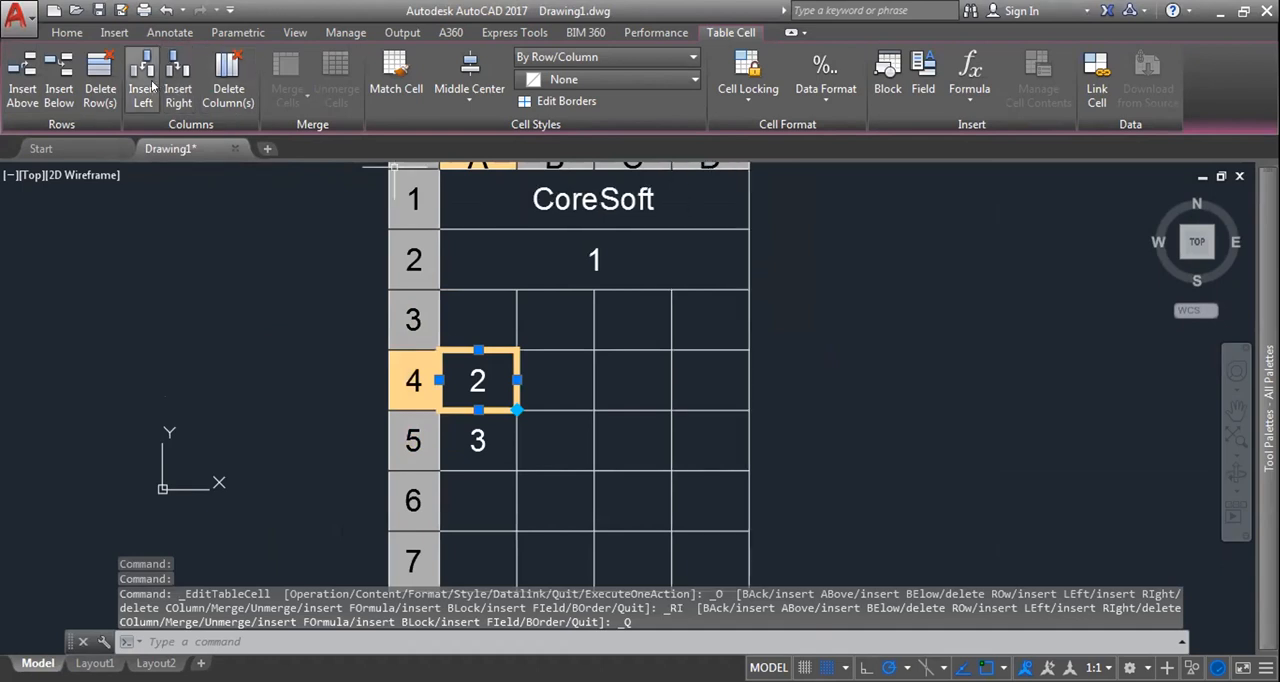
left_click(152, 87)
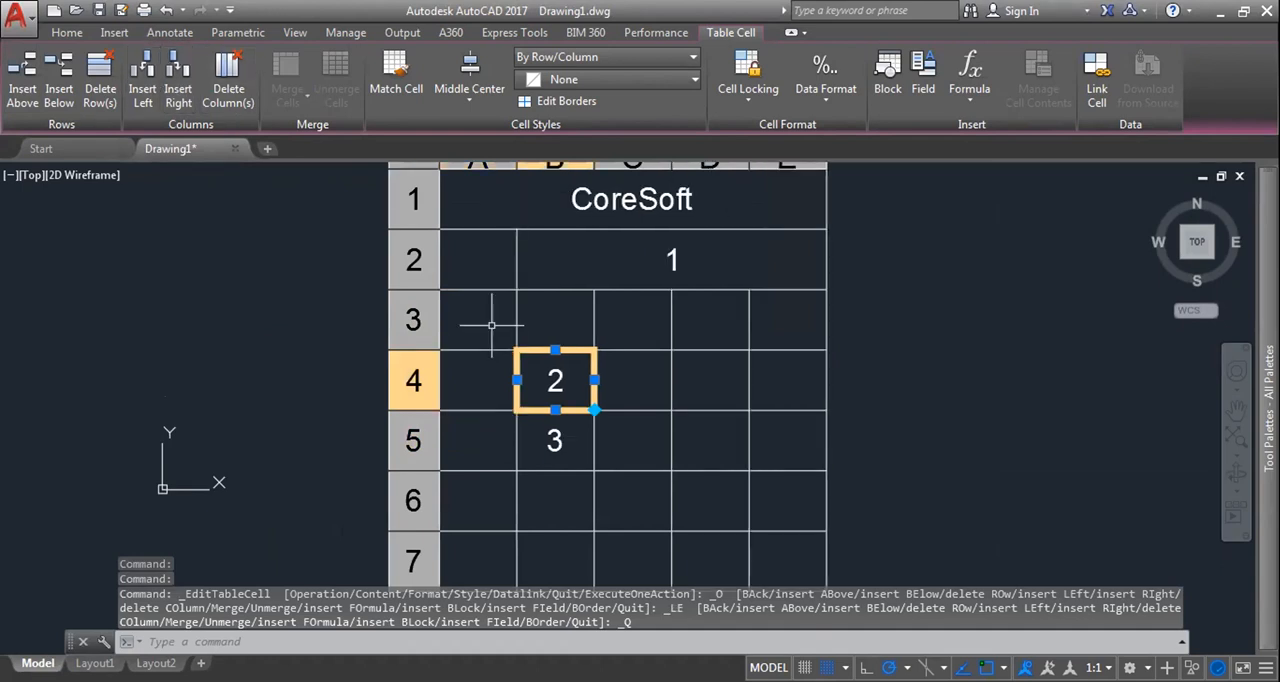
Step: Merge row 2 across columns A to E by row, keeping only the first cell's content
left_click(481, 256)
left_click_drag(481, 256, 616, 263)
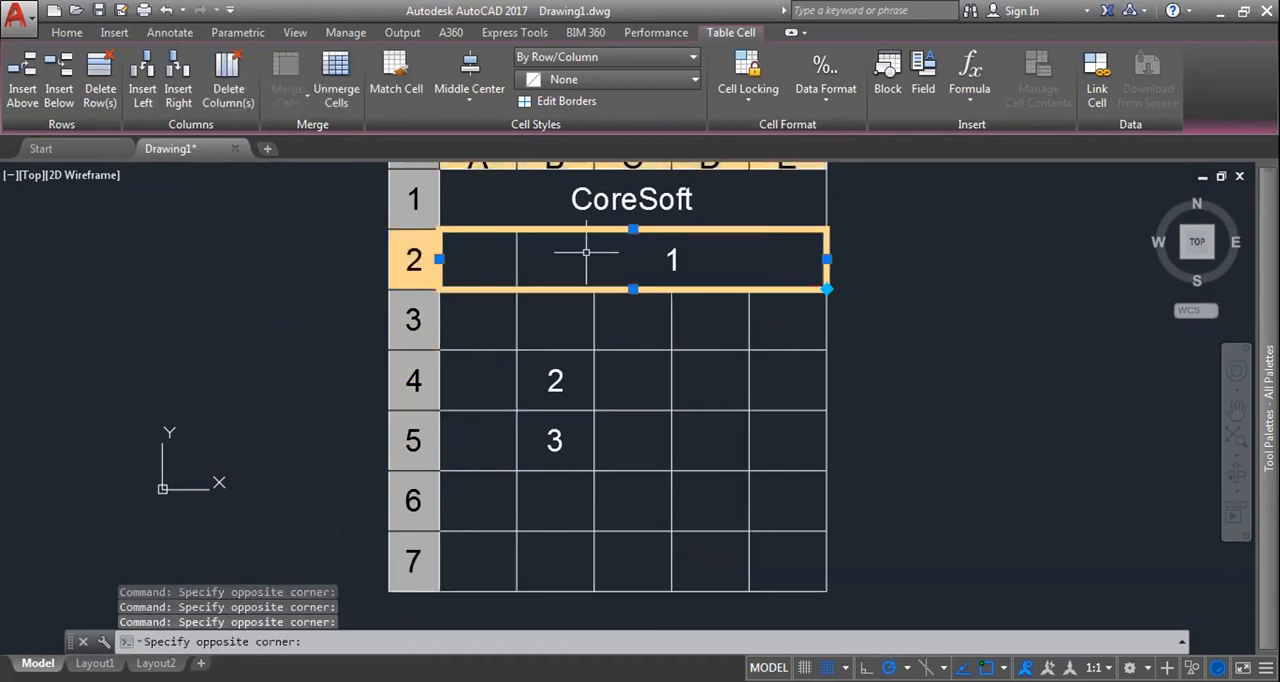
left_click(287, 95)
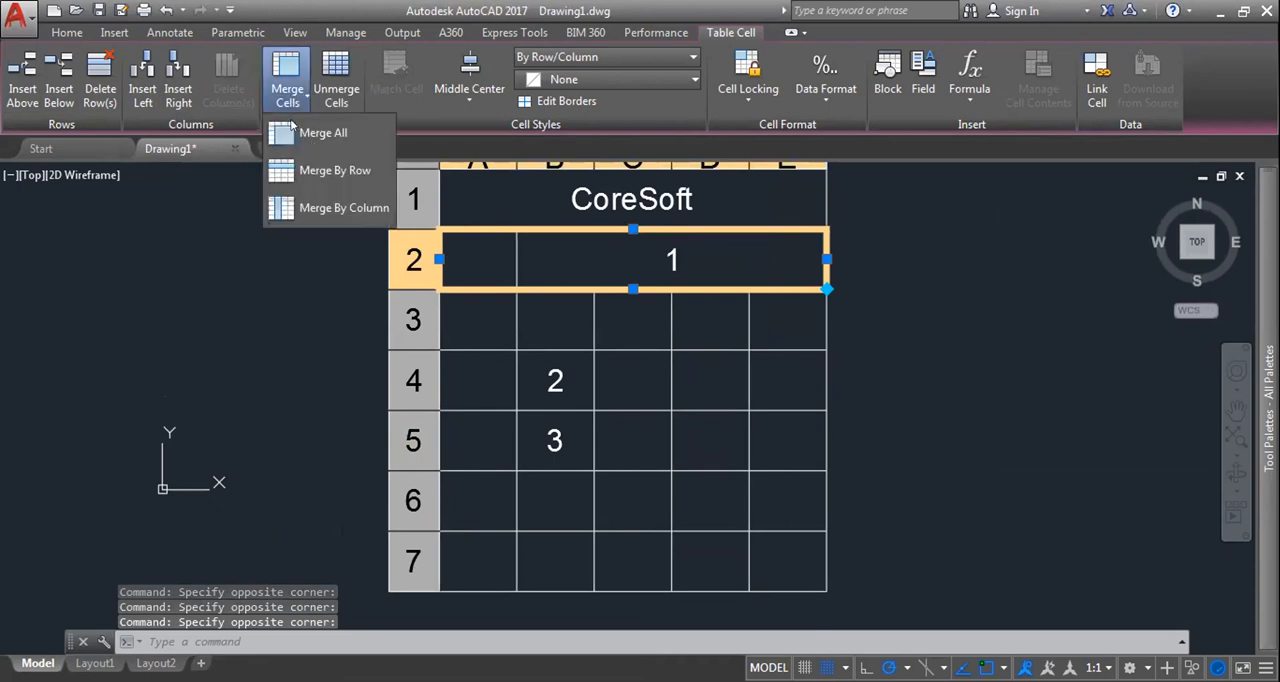
left_click(330, 170)
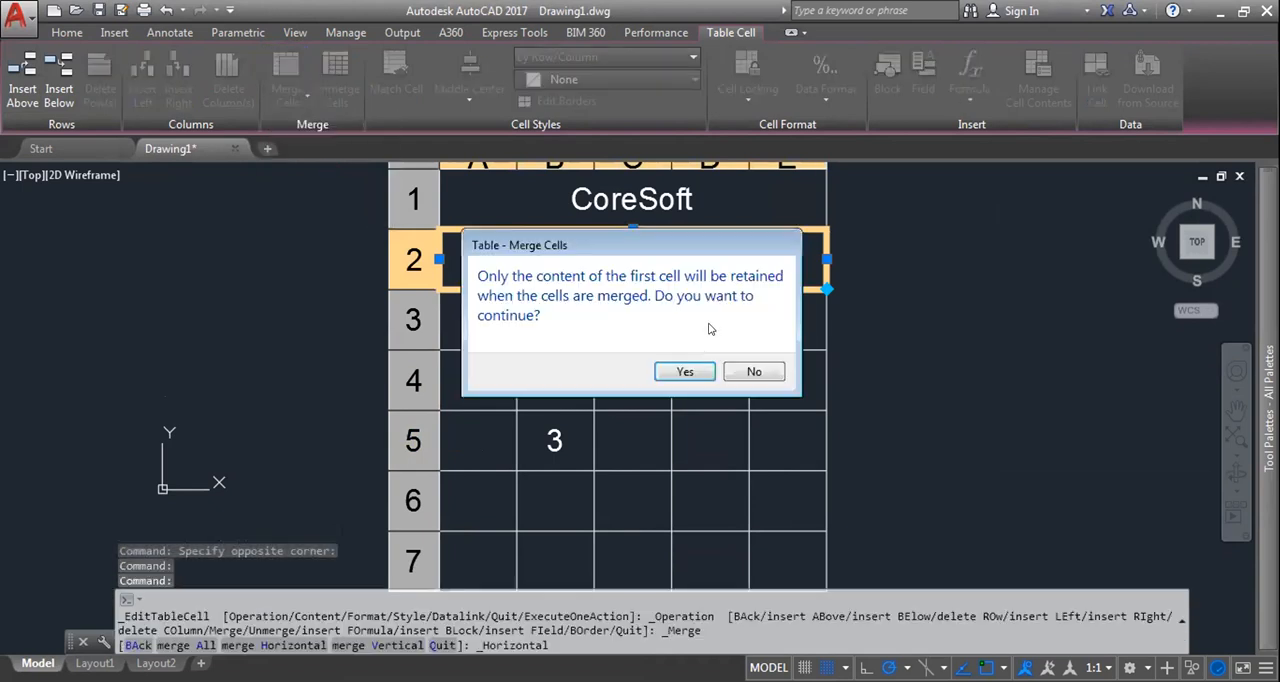
left_click(688, 371)
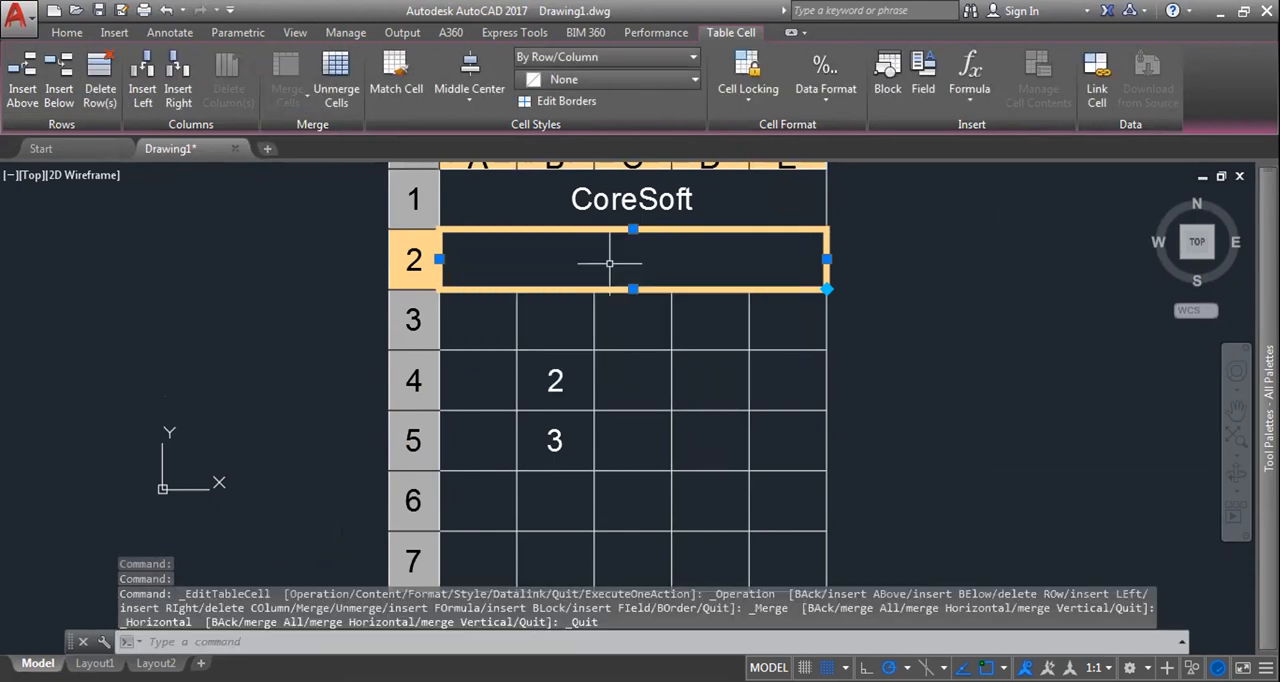
left_click(700, 325)
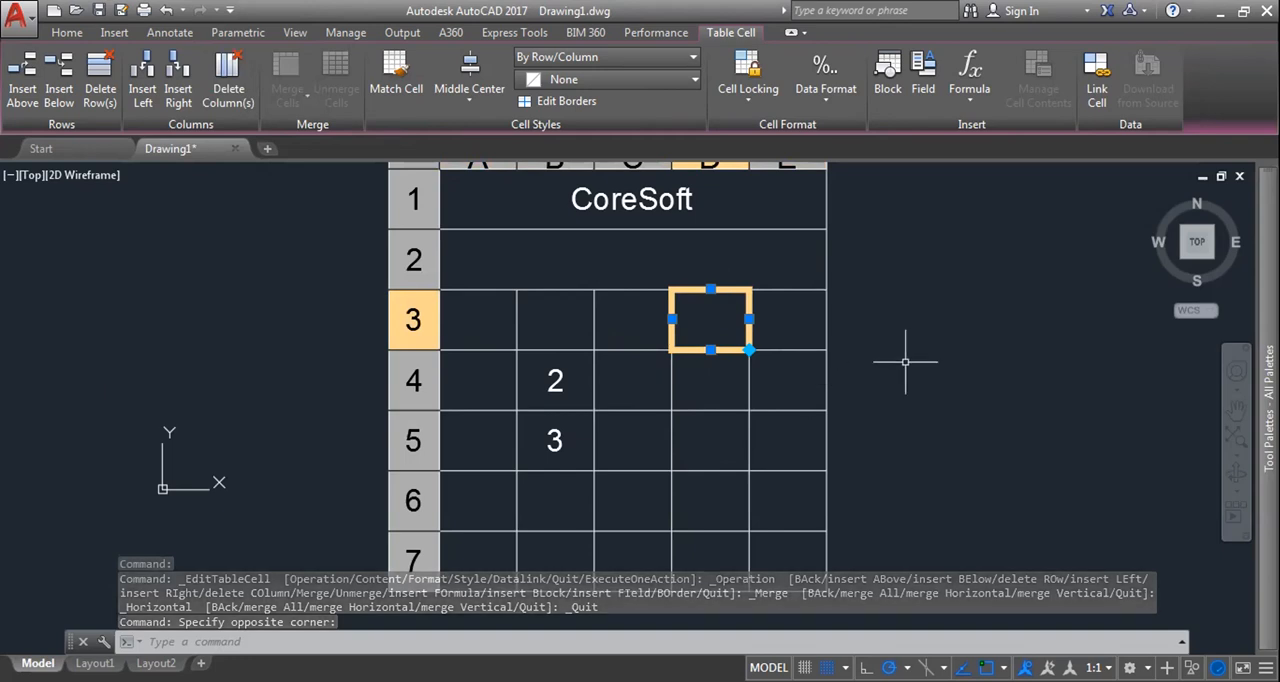
Step: Delete the empty row 3 and the row containing 2 beneath it, along with column A
scroll(911, 361, "down", 2)
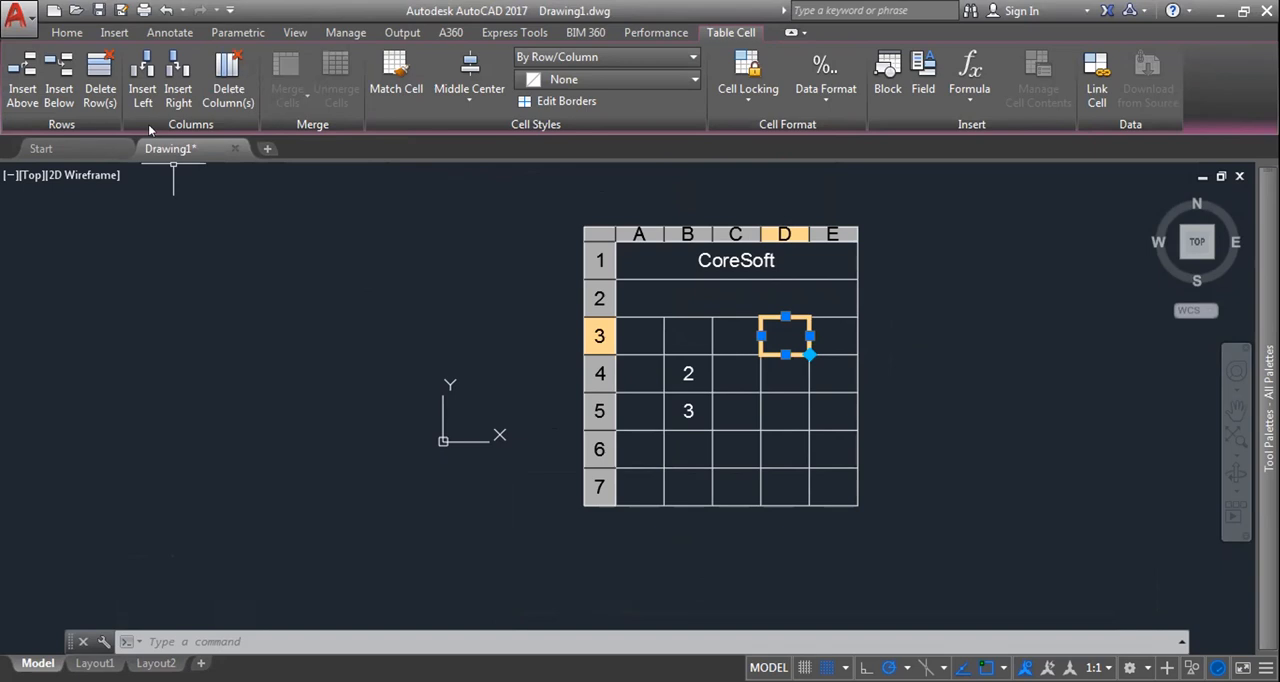
left_click(640, 336)
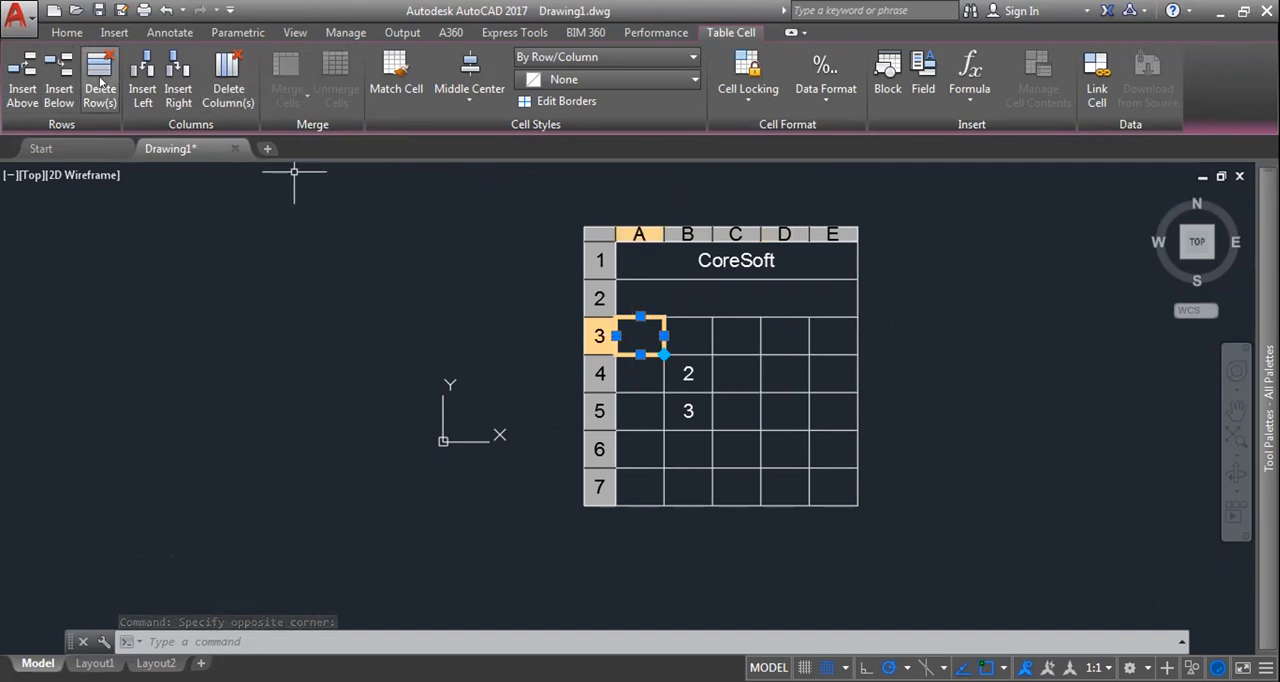
left_click(101, 84)
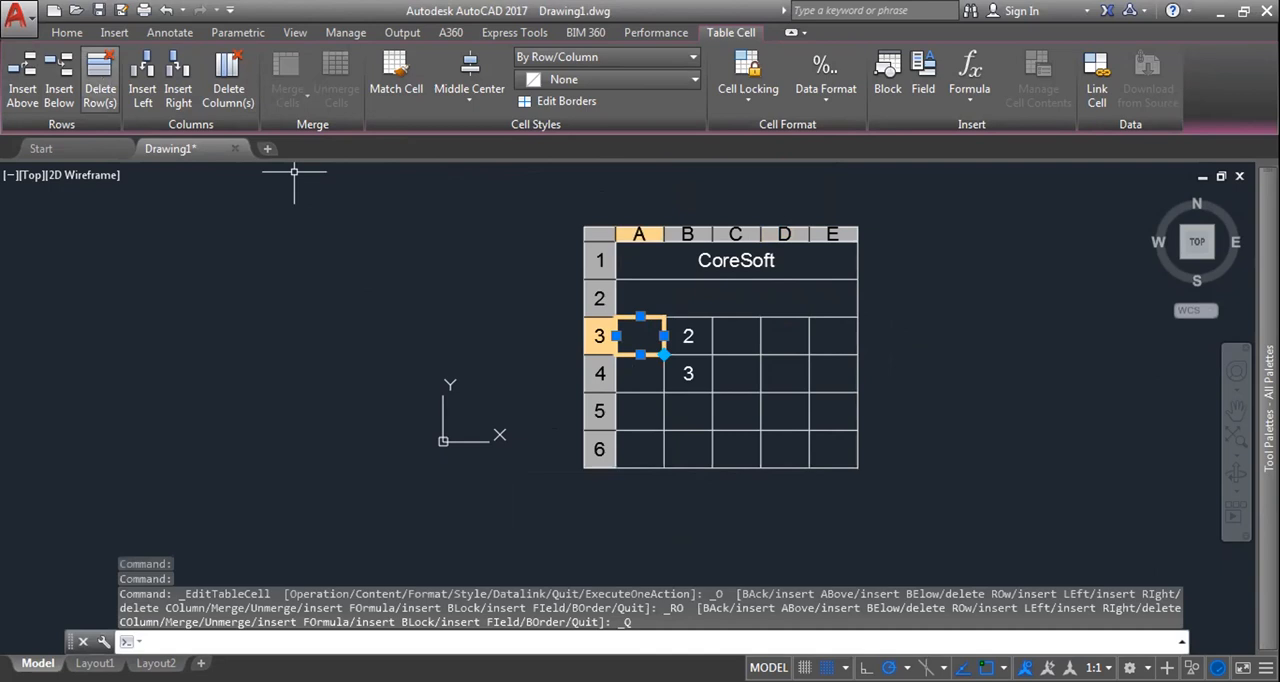
left_click(101, 84)
left_click(229, 90)
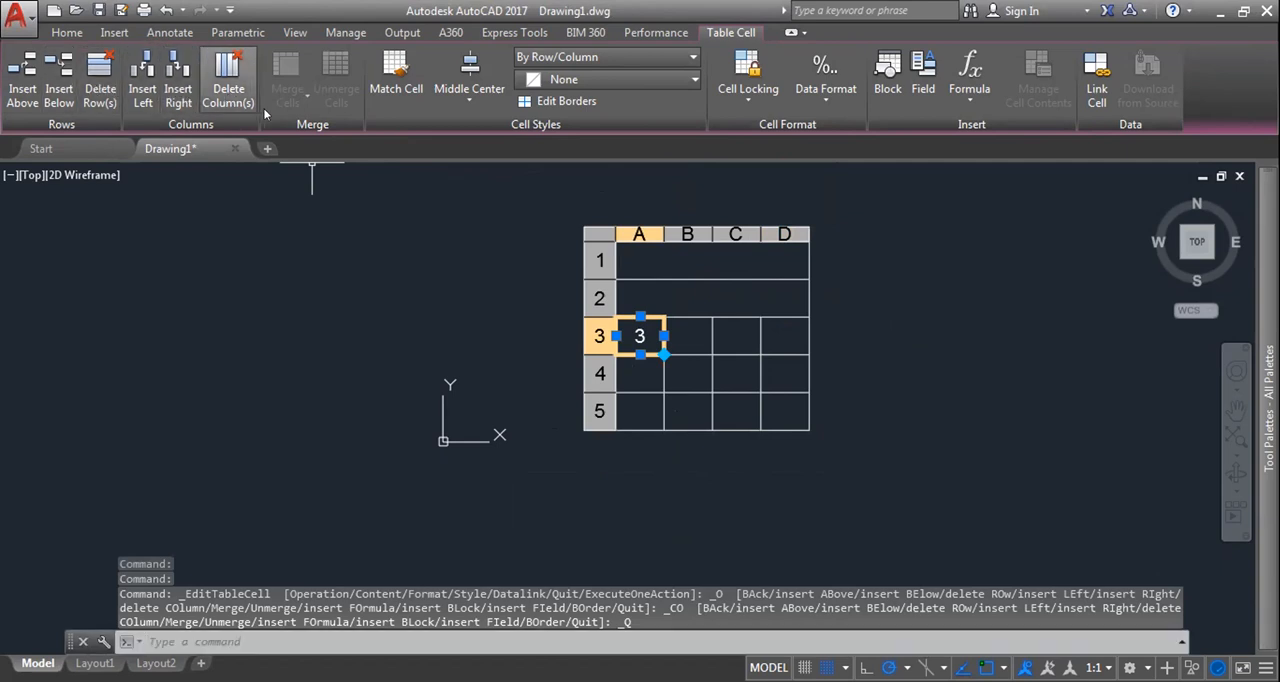
Step: Set the background fill of the merged title cell in row 1 to Yellow
left_click(647, 81)
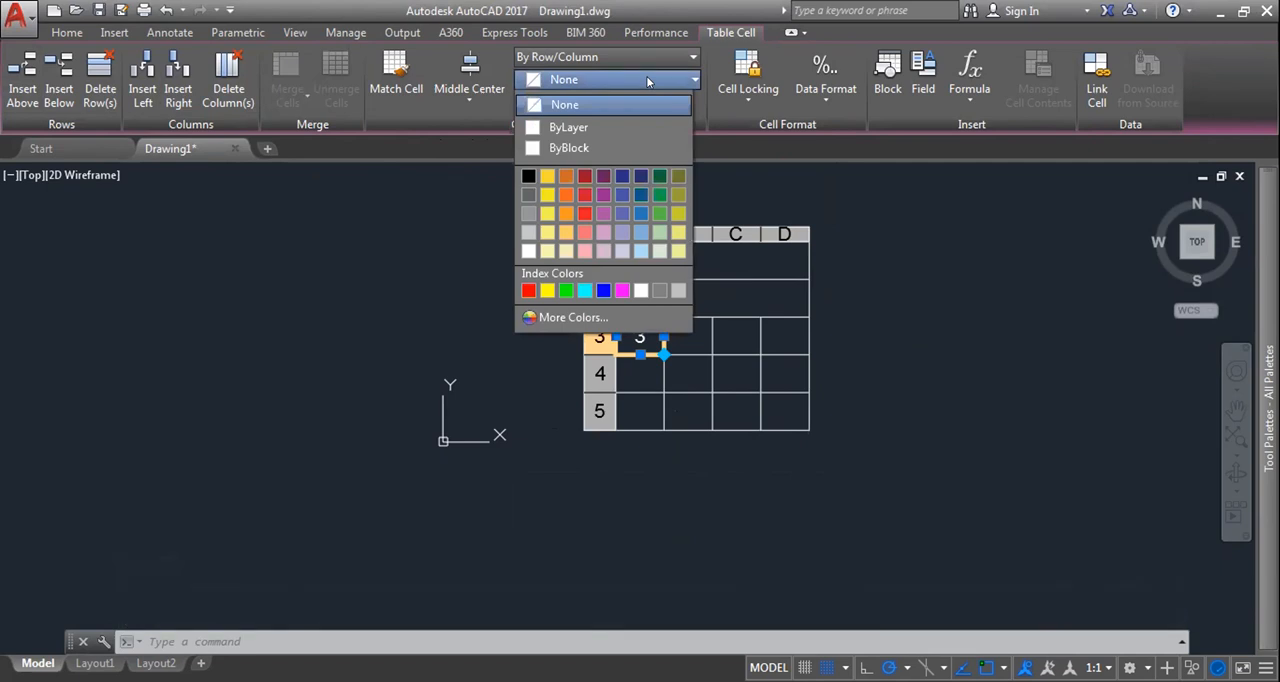
left_click(755, 263)
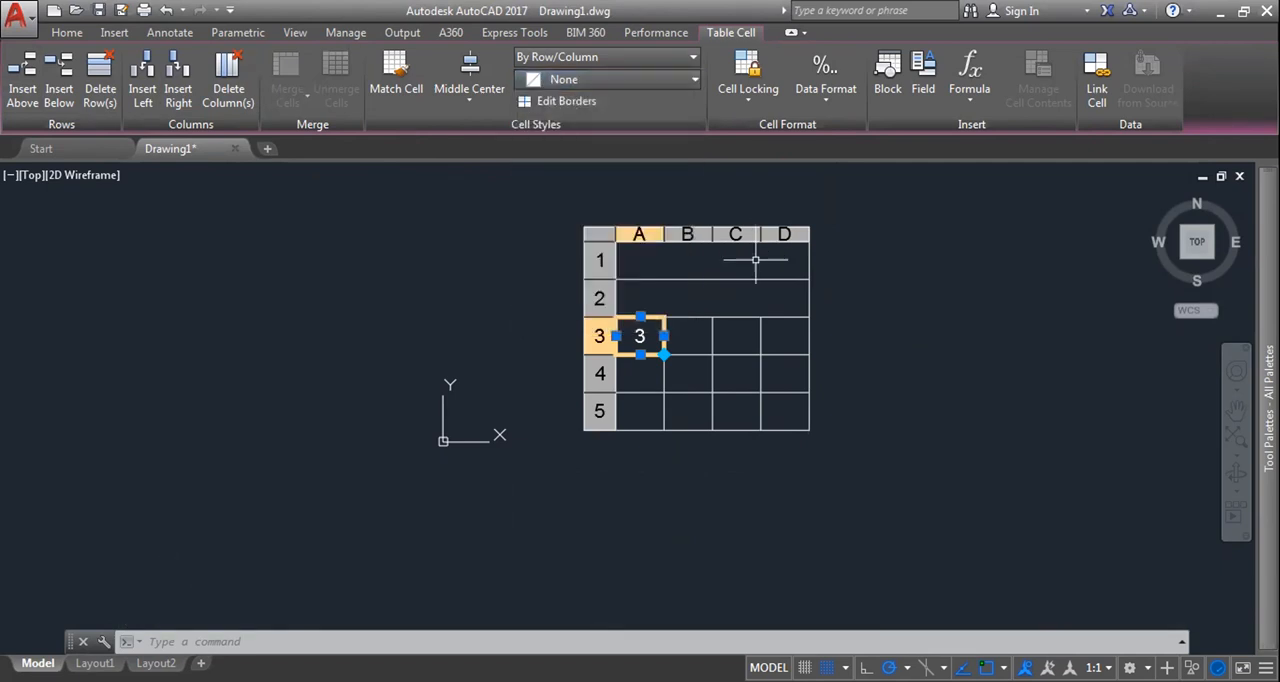
left_click(755, 263)
left_click(594, 80)
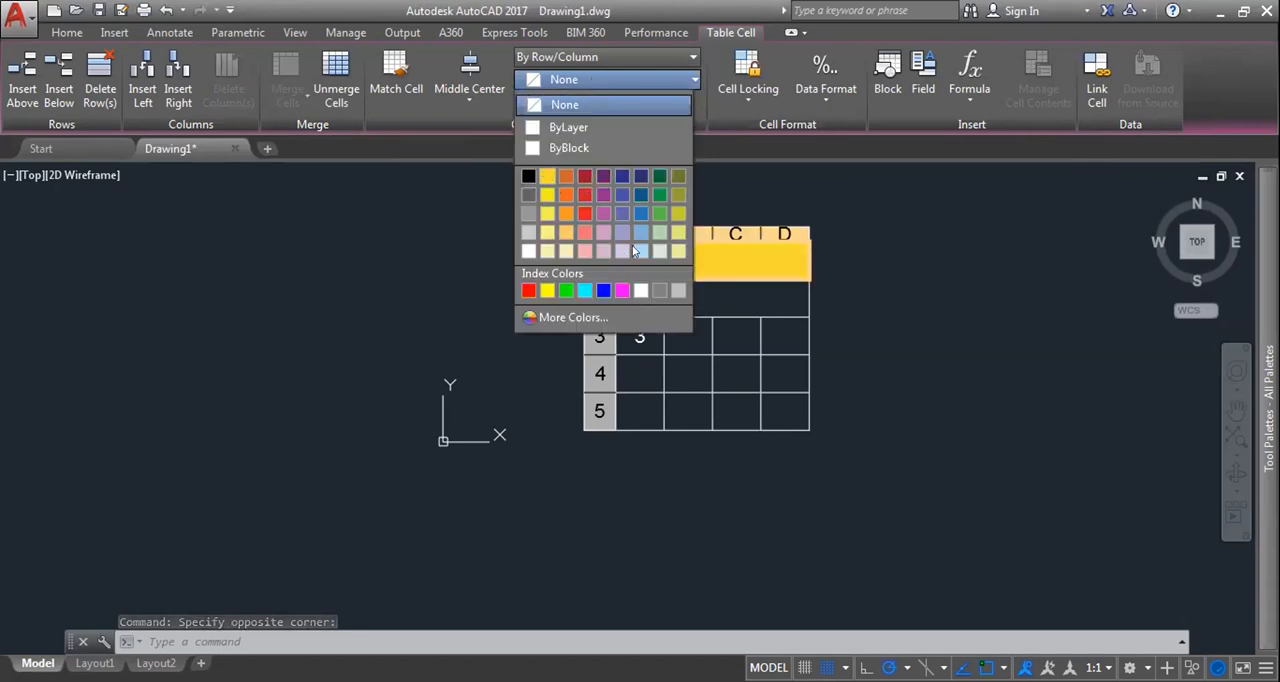
left_click(548, 291)
left_click(731, 297)
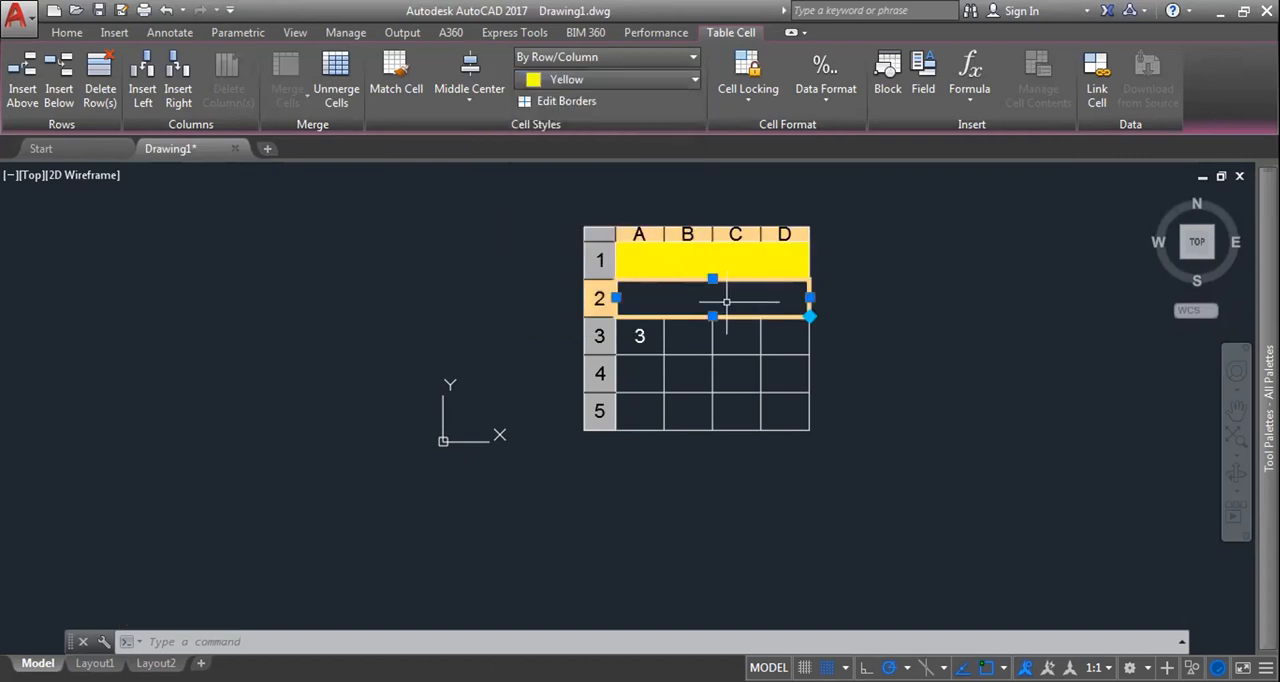
key("Escape")
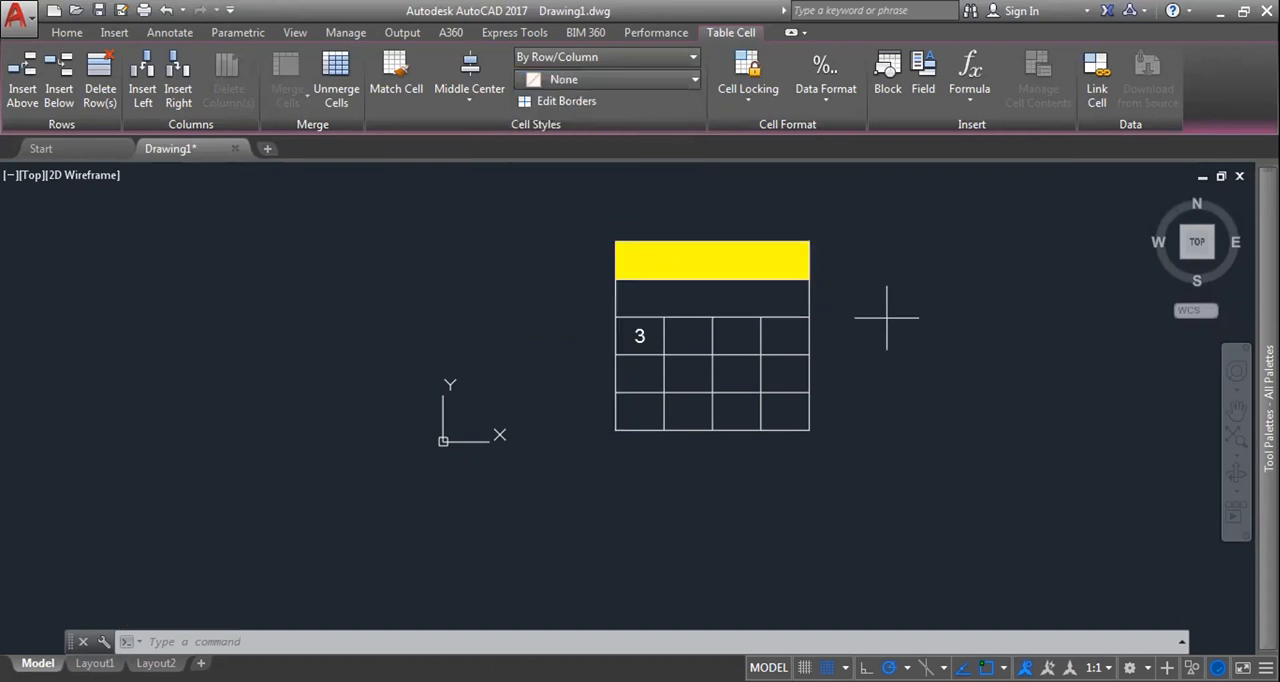
left_click(886, 318)
Step: Review the available cell styles and the cell border properties for the yellow title cell
left_click(714, 266)
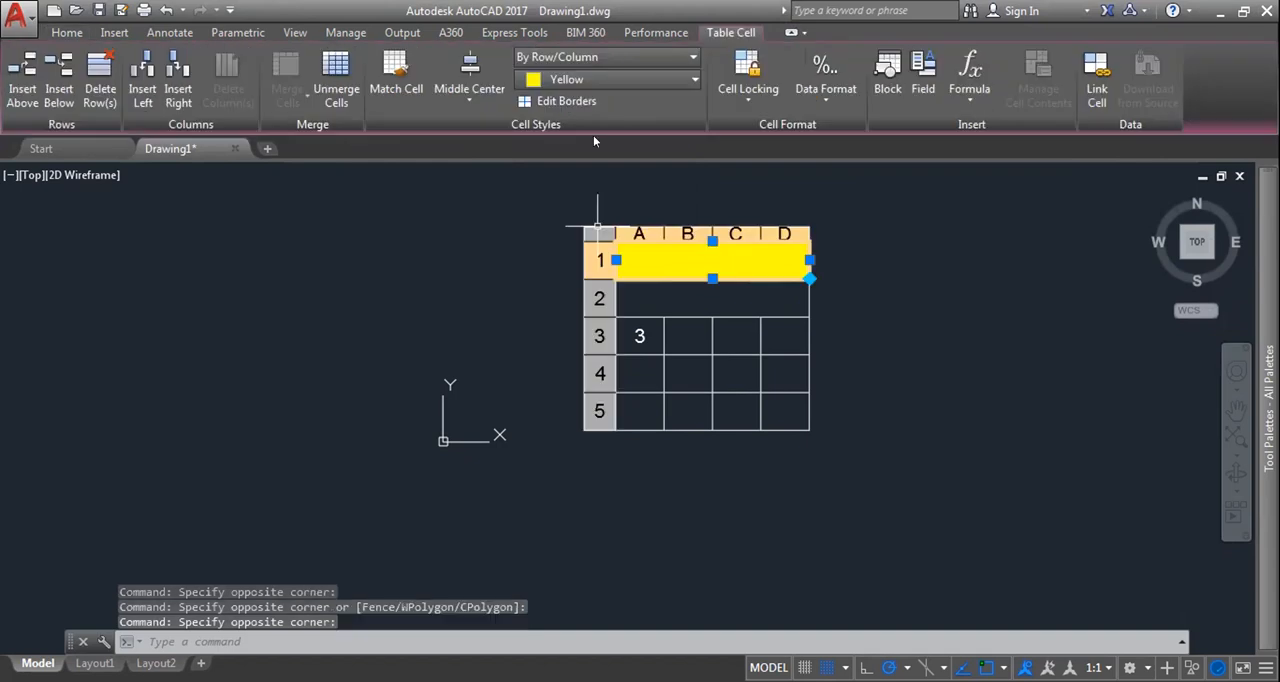
left_click(622, 60)
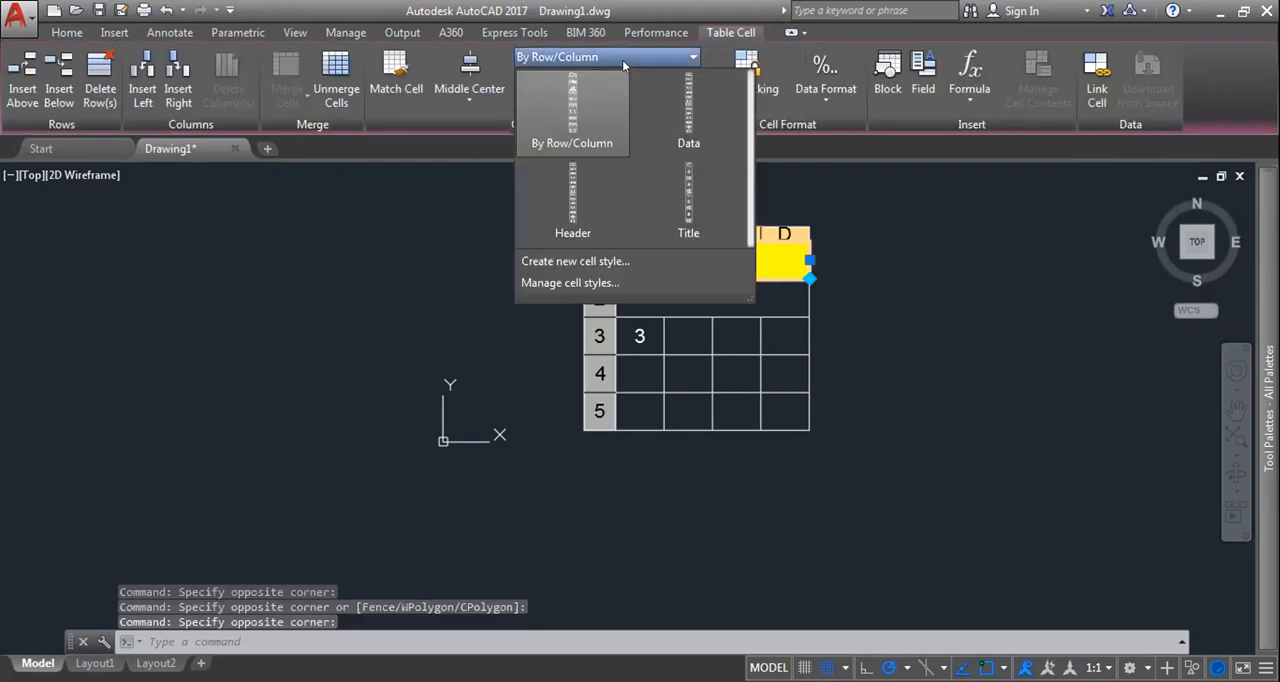
left_click(619, 72)
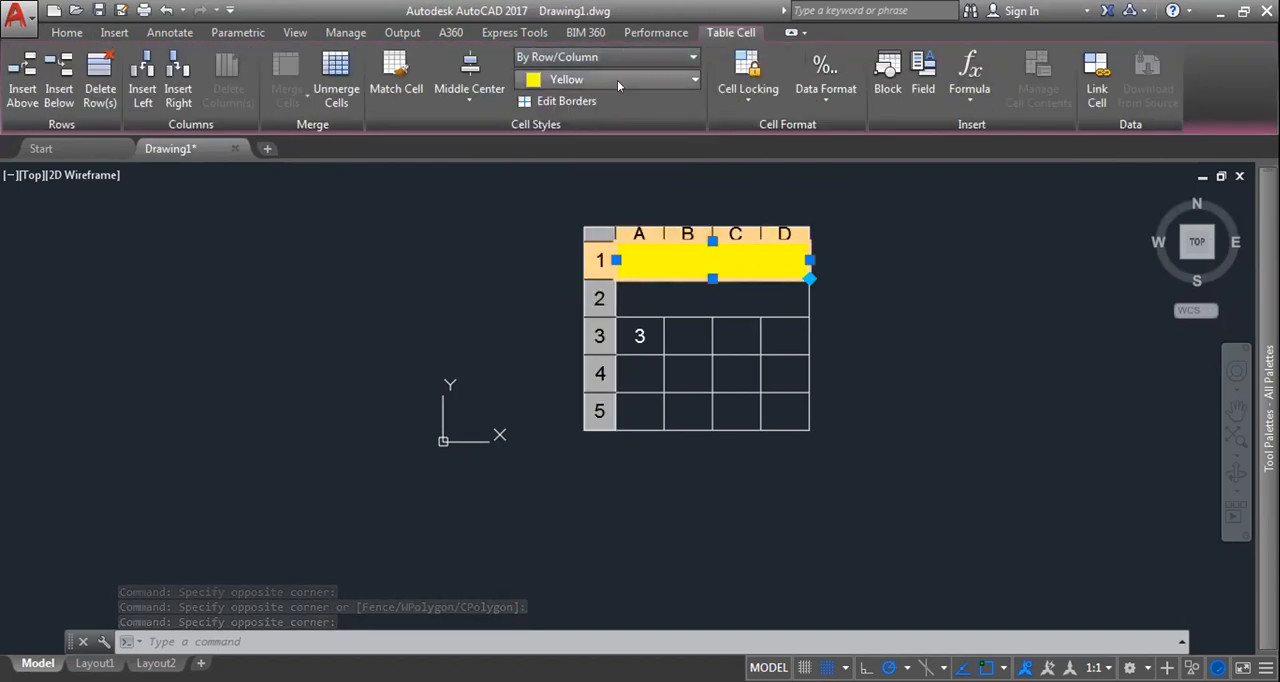
left_click(564, 102)
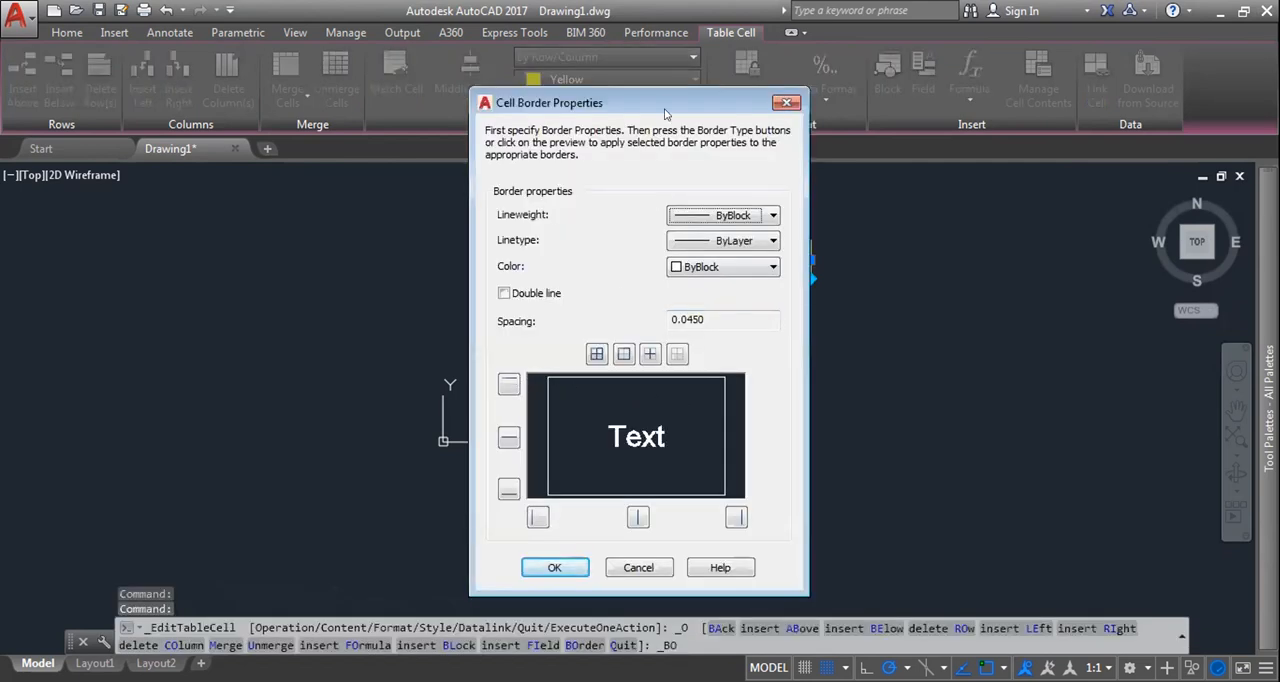
left_click_drag(664, 103, 444, 82)
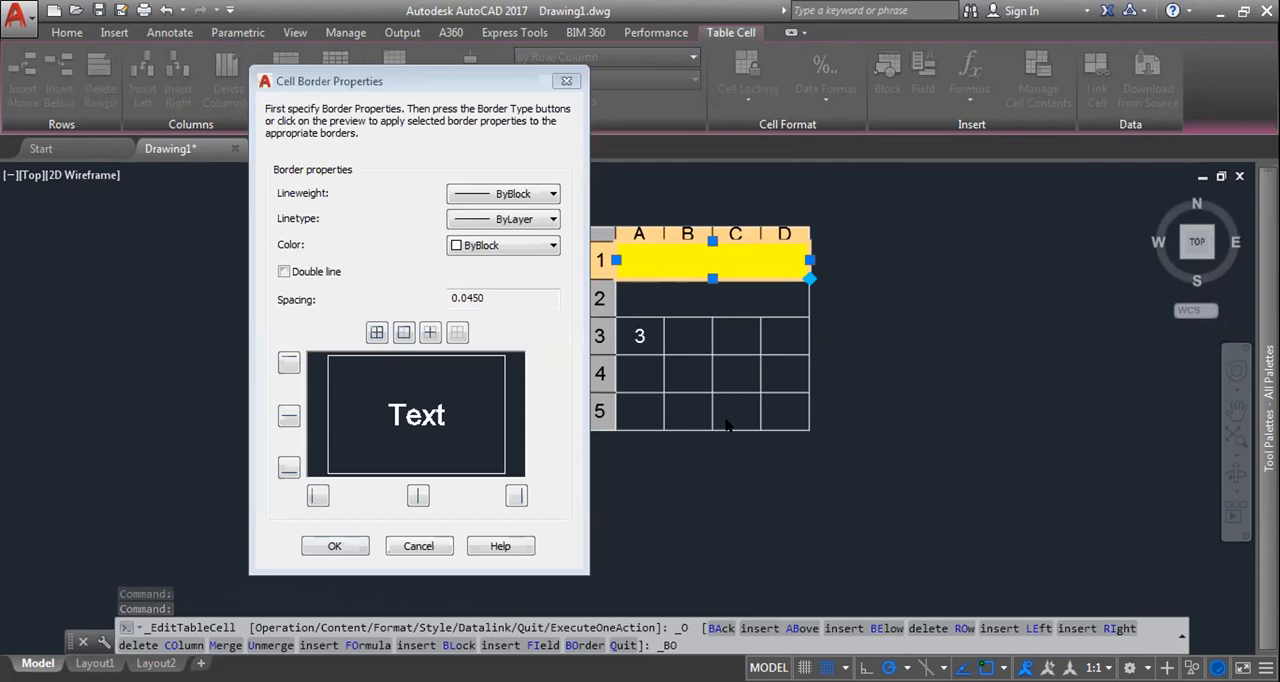
left_click(567, 81)
left_click(590, 79)
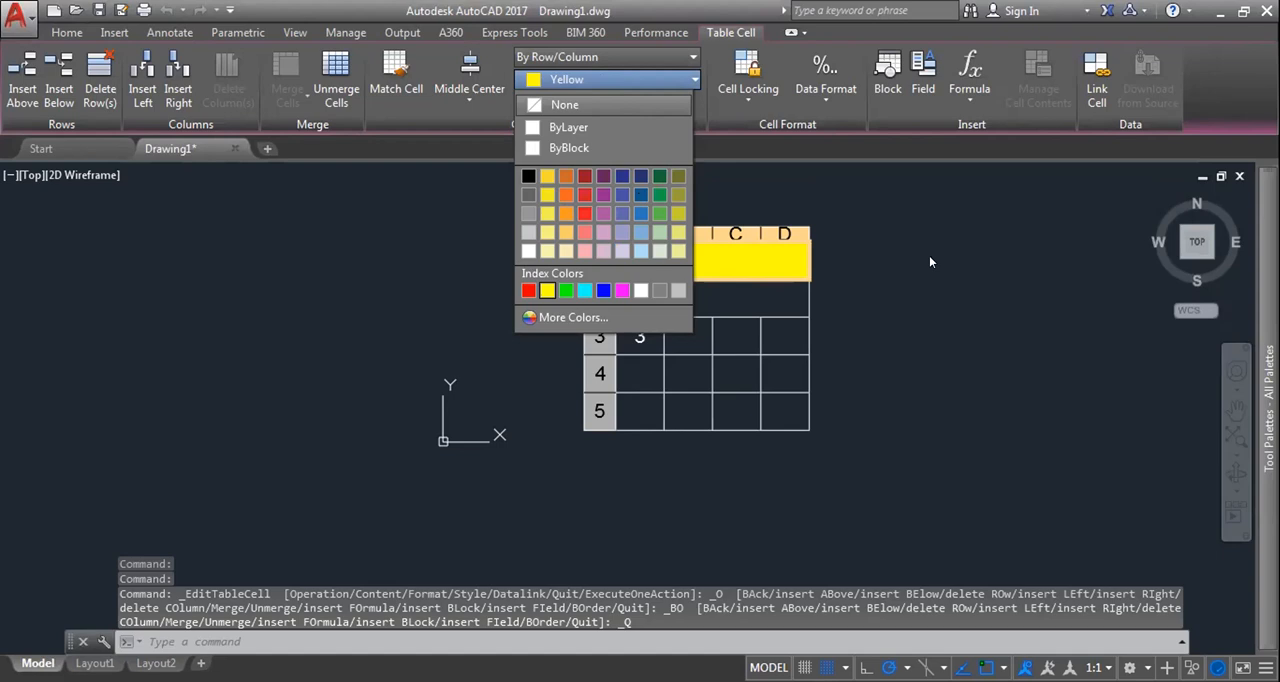
key("super")
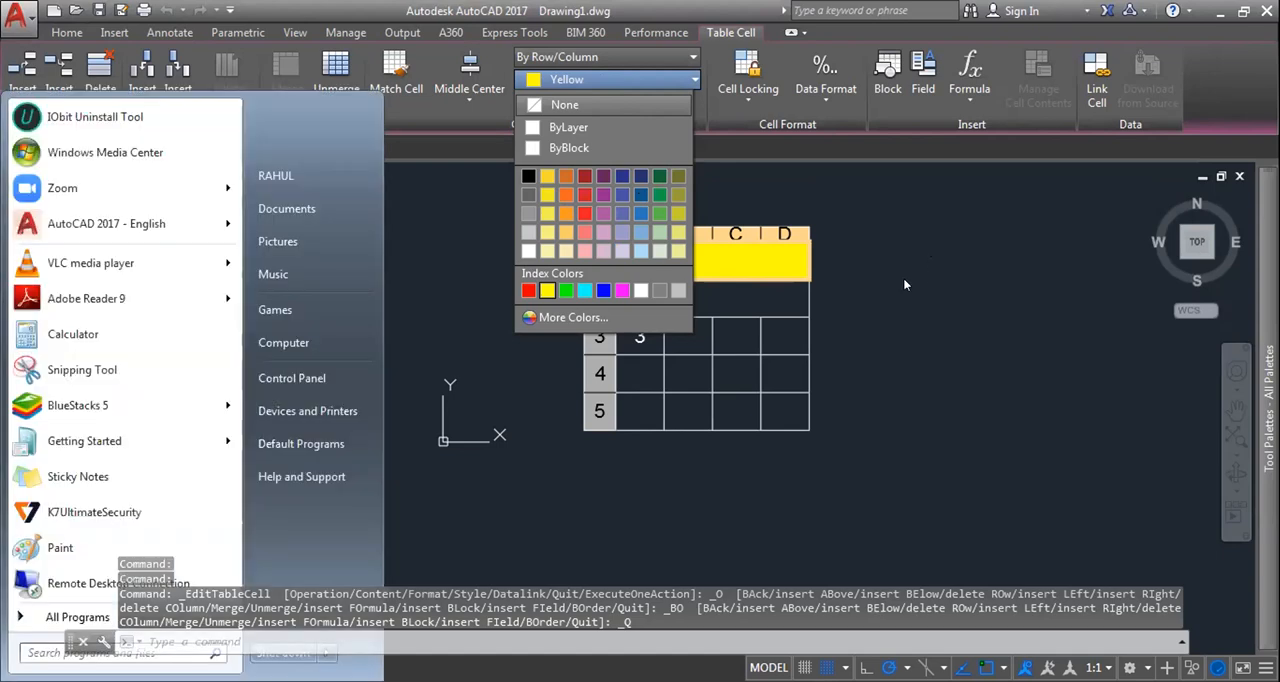
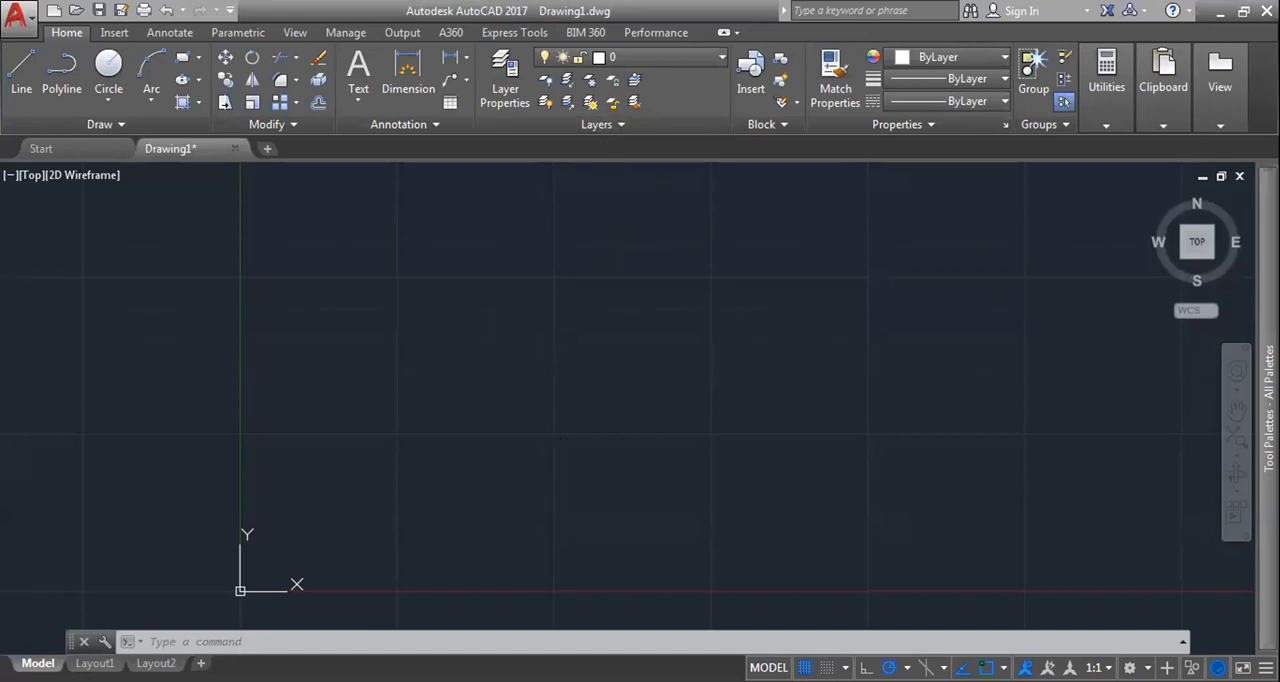
middle_click_drag(587, 343, 638, 333)
left_click(638, 333)
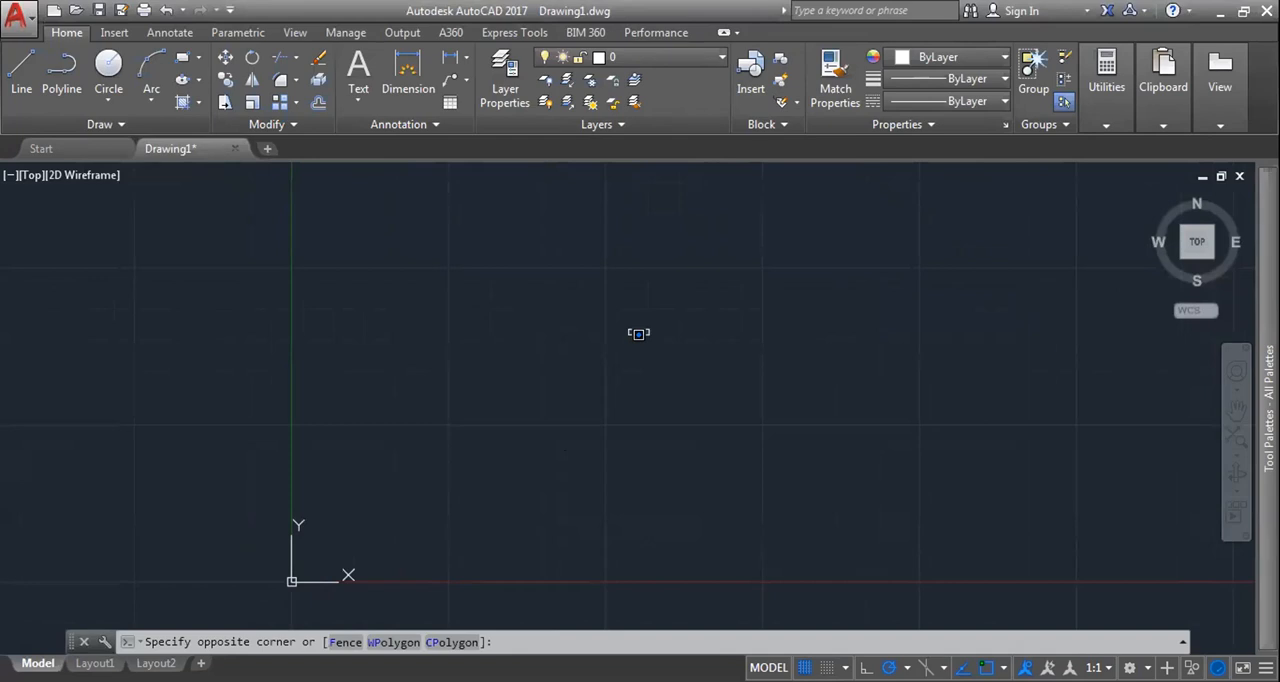
left_click(638, 333)
scroll(640, 319, "down", 2)
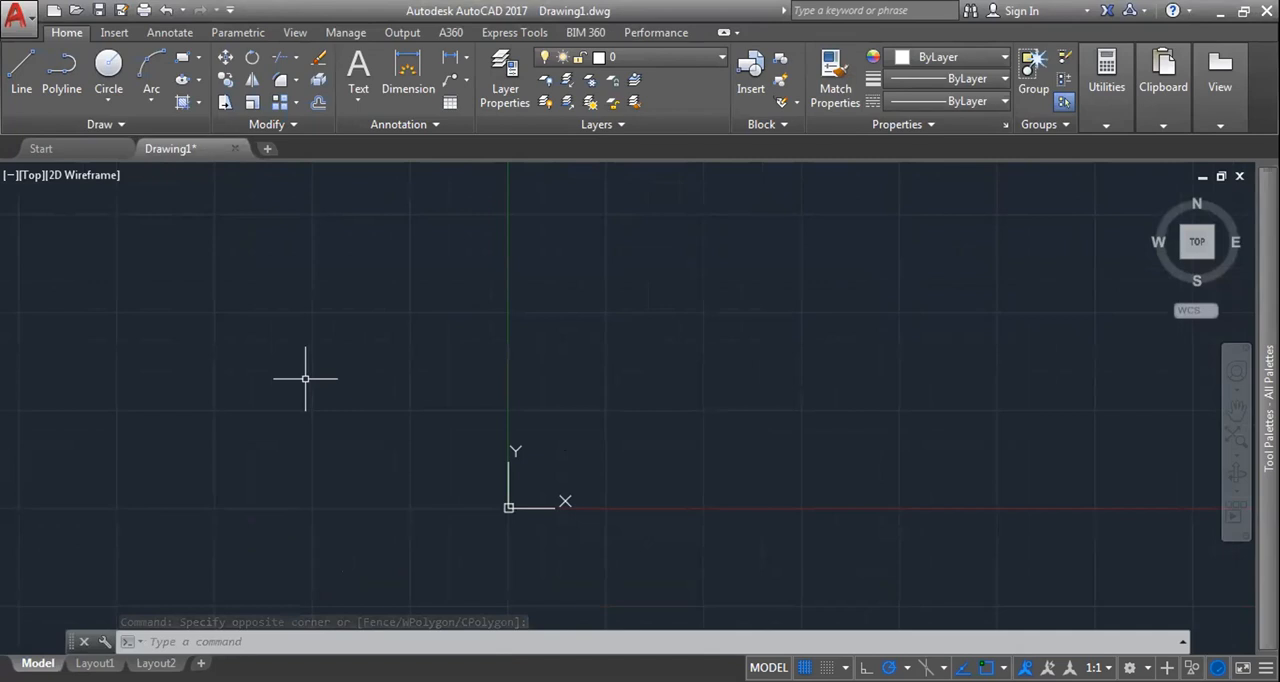
left_click(54, 10)
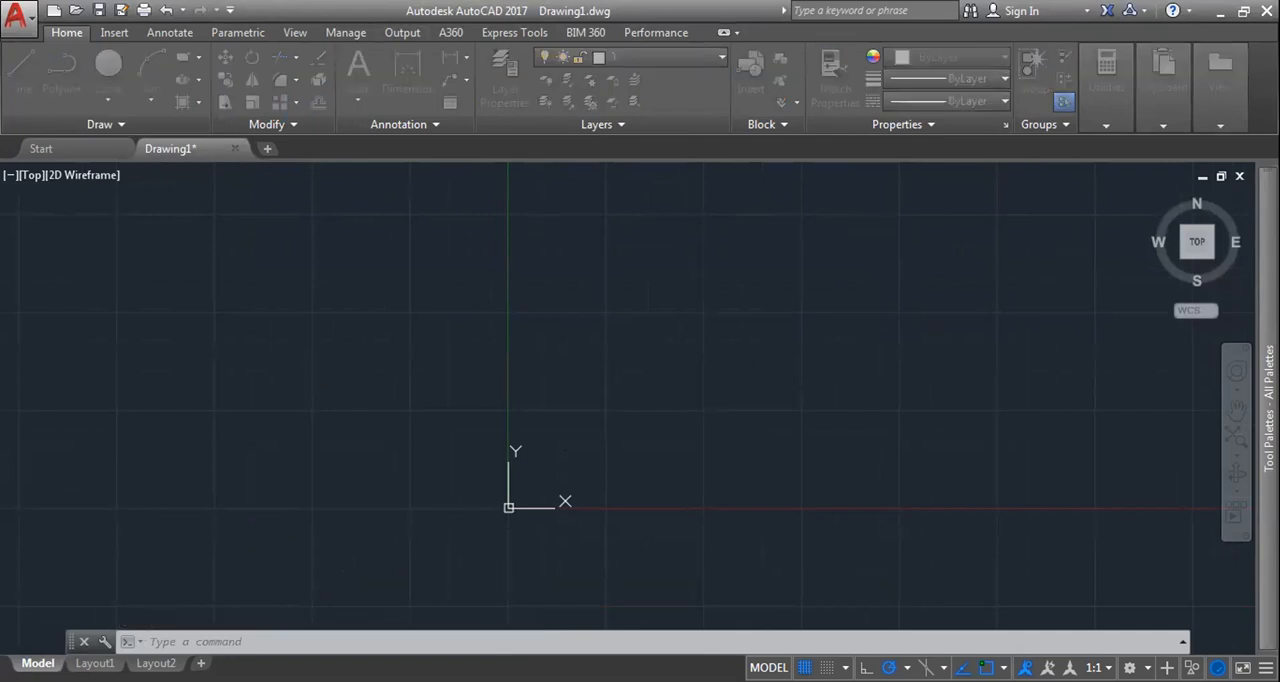
left_click(886, 554)
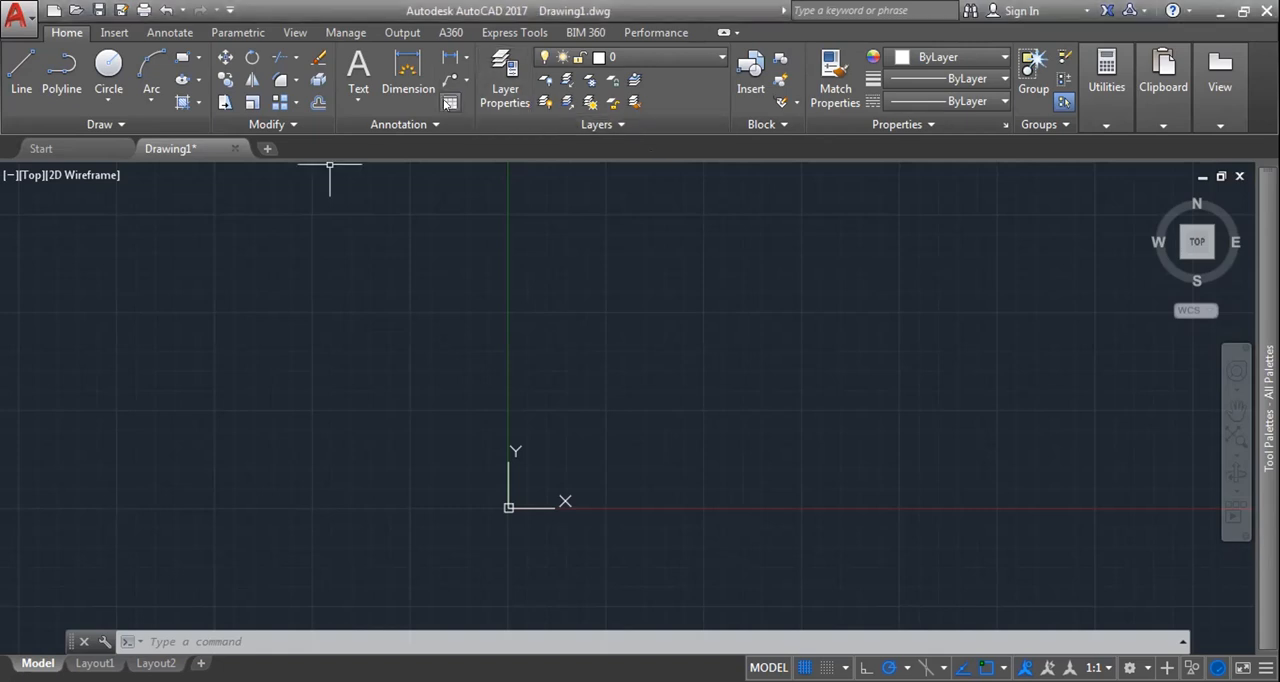
Step: Start a new empty table with 3 columns, 3 data rows, column width 5 and row height 2 lines
type("t")
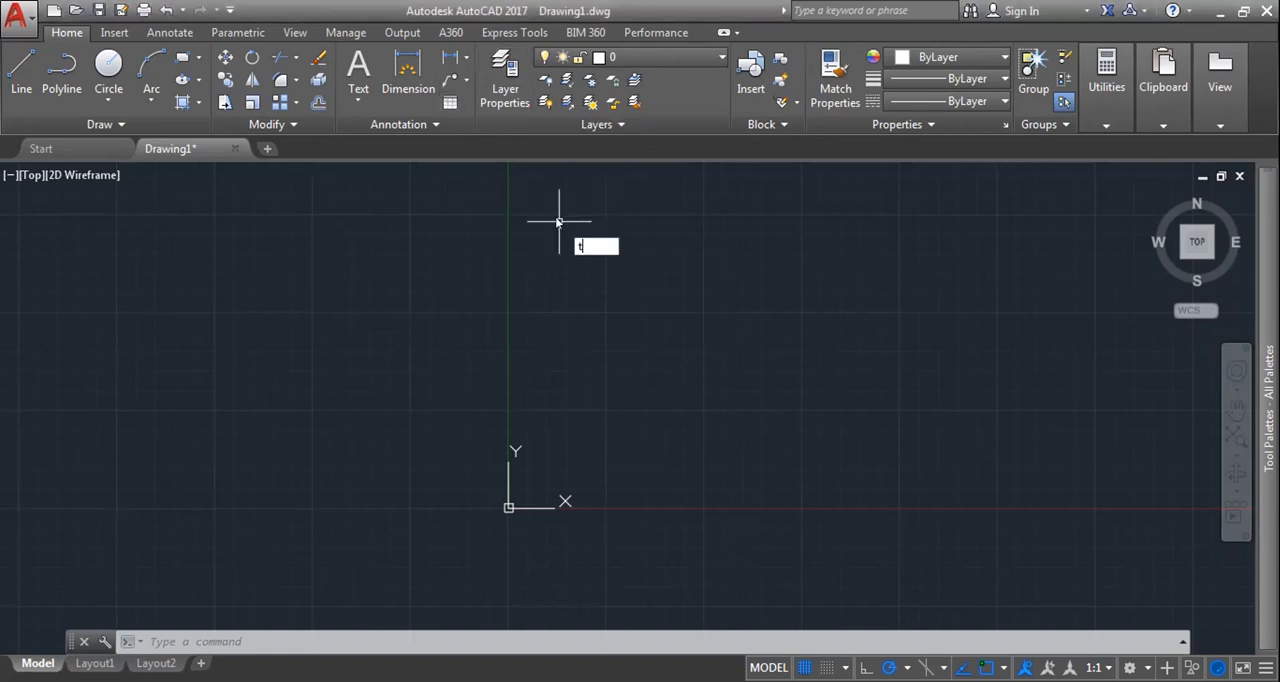
type("a")
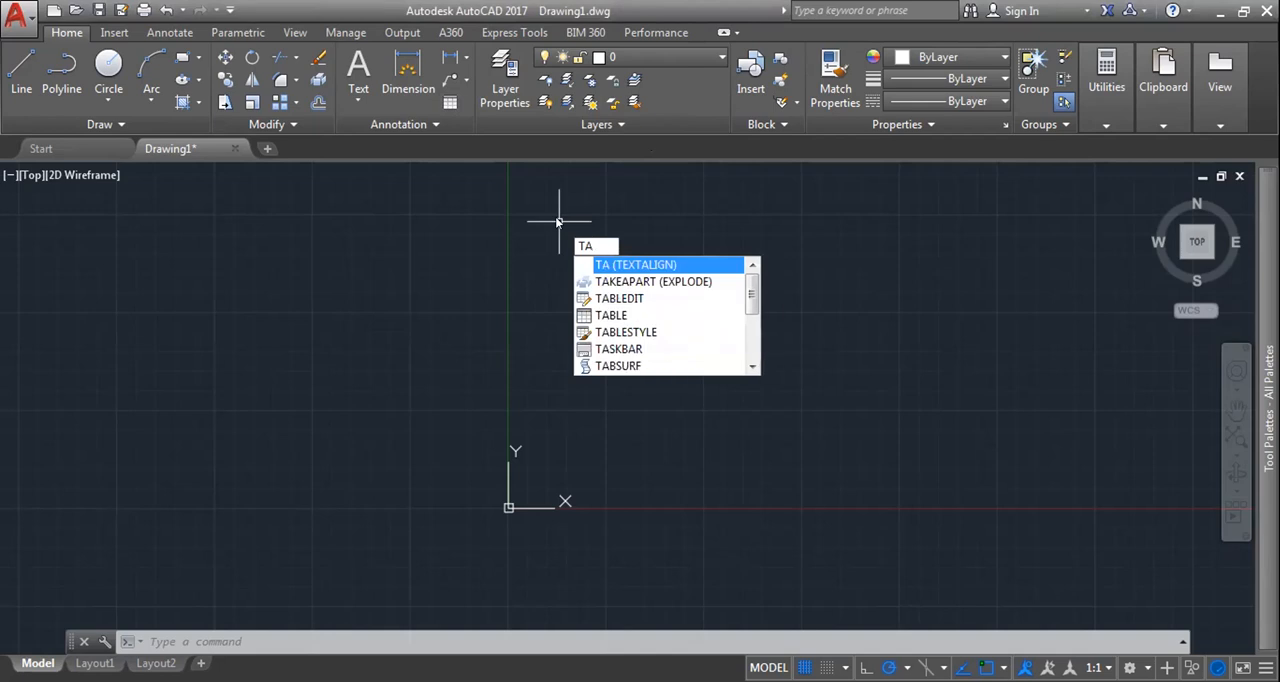
type("b")
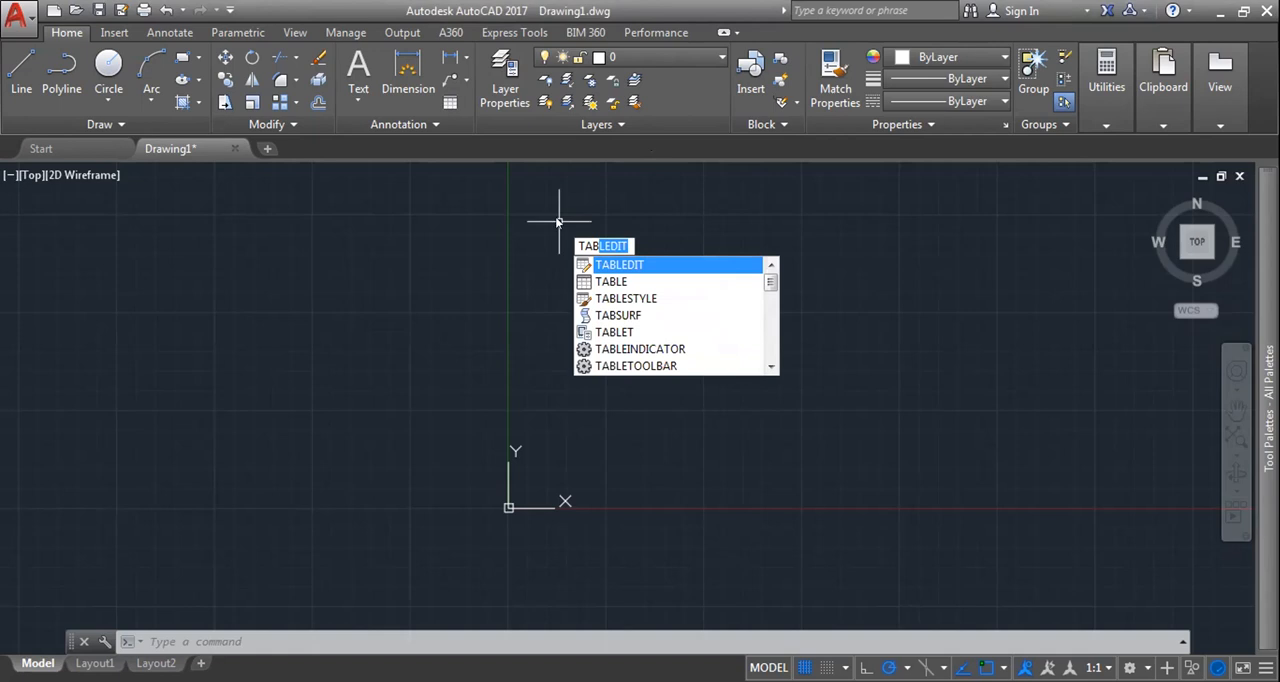
left_click(612, 282)
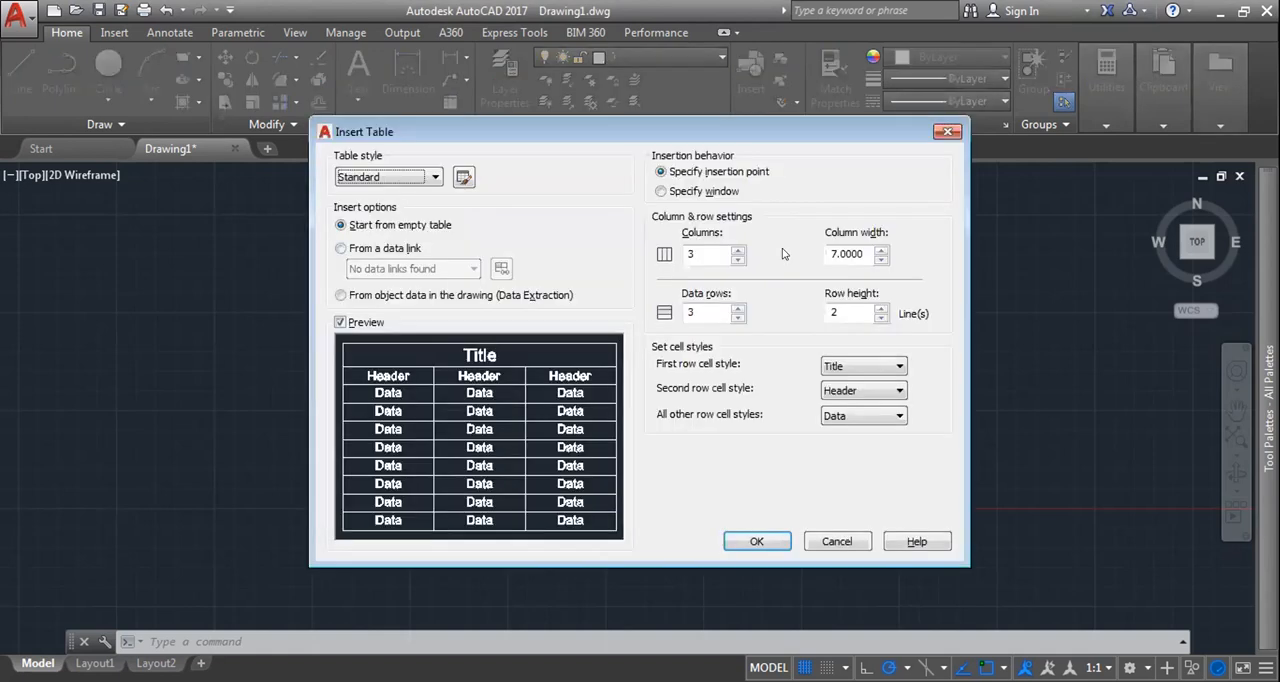
left_click(709, 253)
key("Tab")
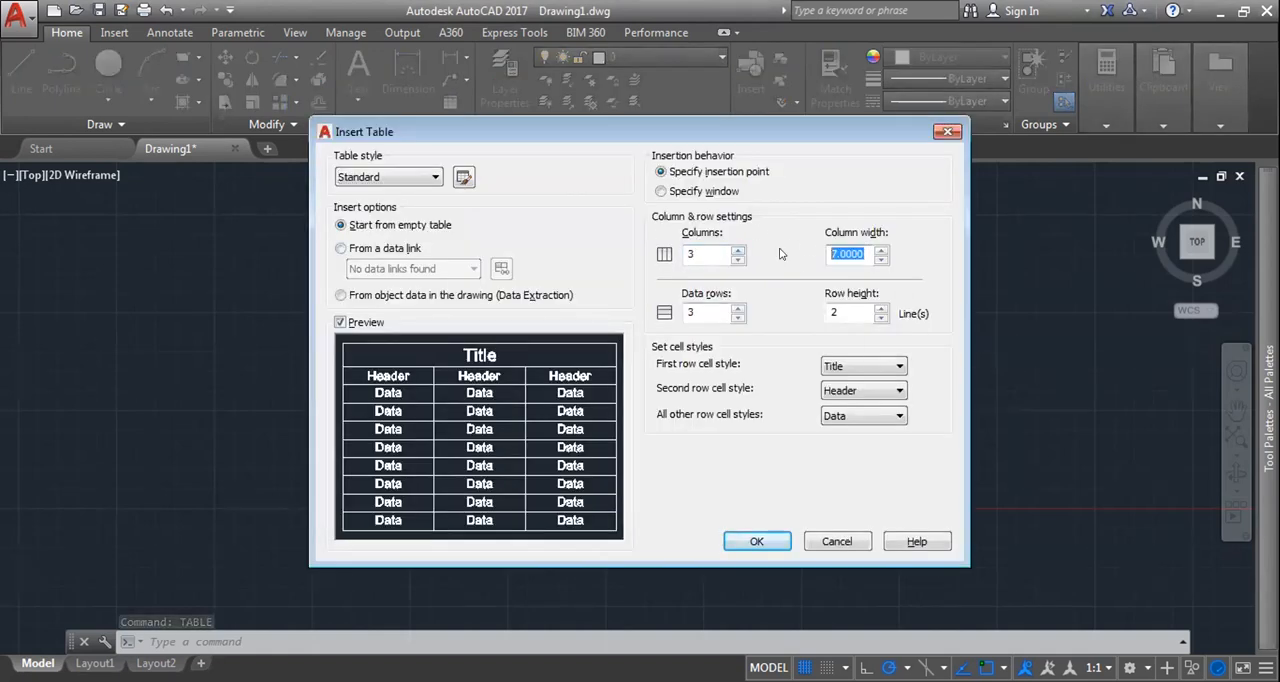
type("5")
left_click(846, 311)
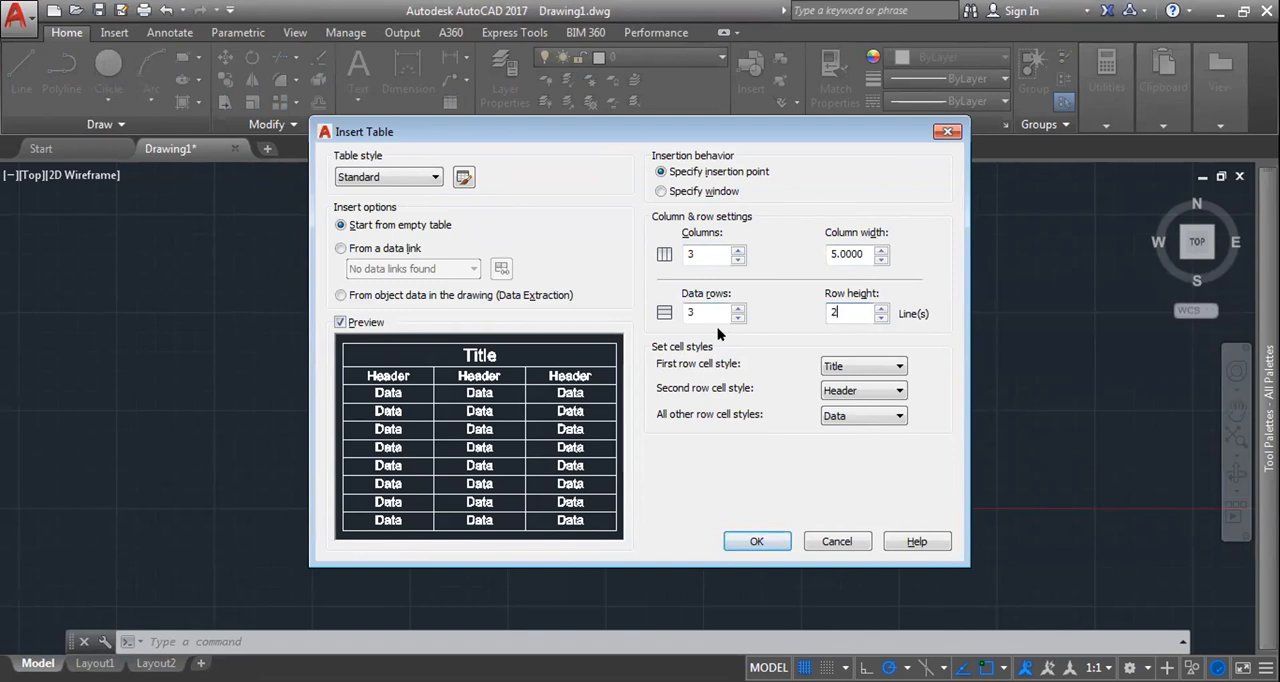
Step: Keep Header as the second row's cell style and place the table above the origin at about -0.07, 7.40
left_click(864, 390)
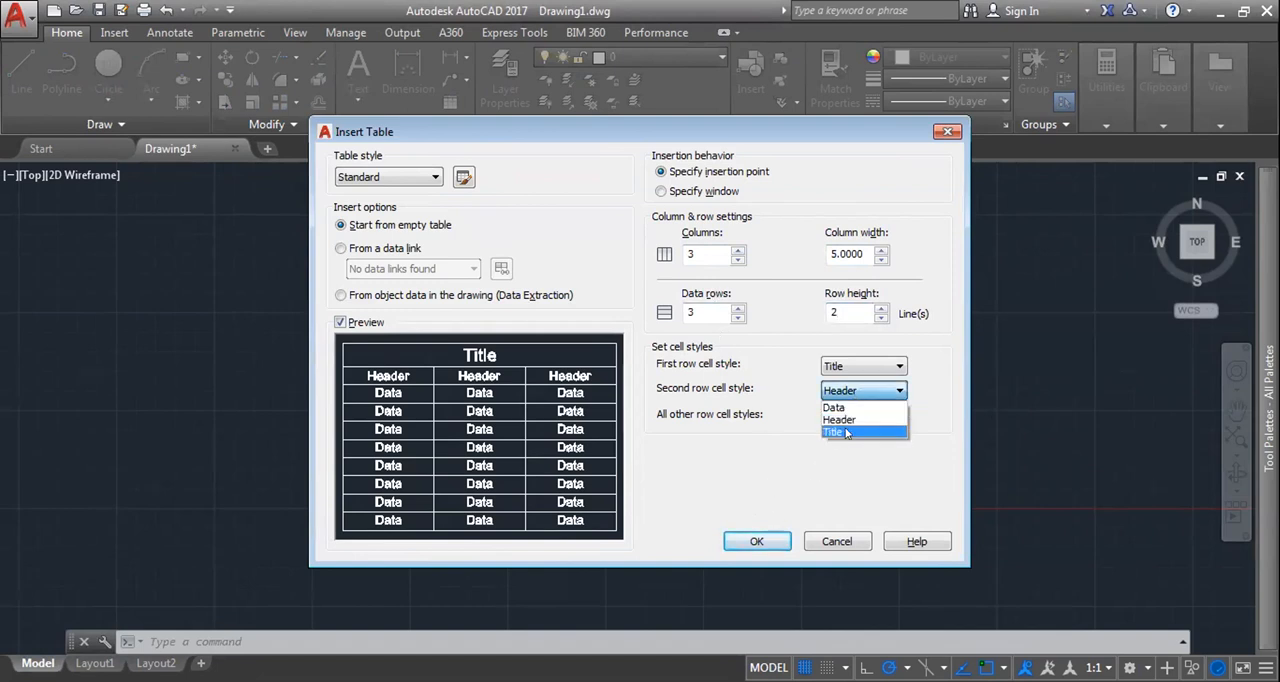
left_click(847, 432)
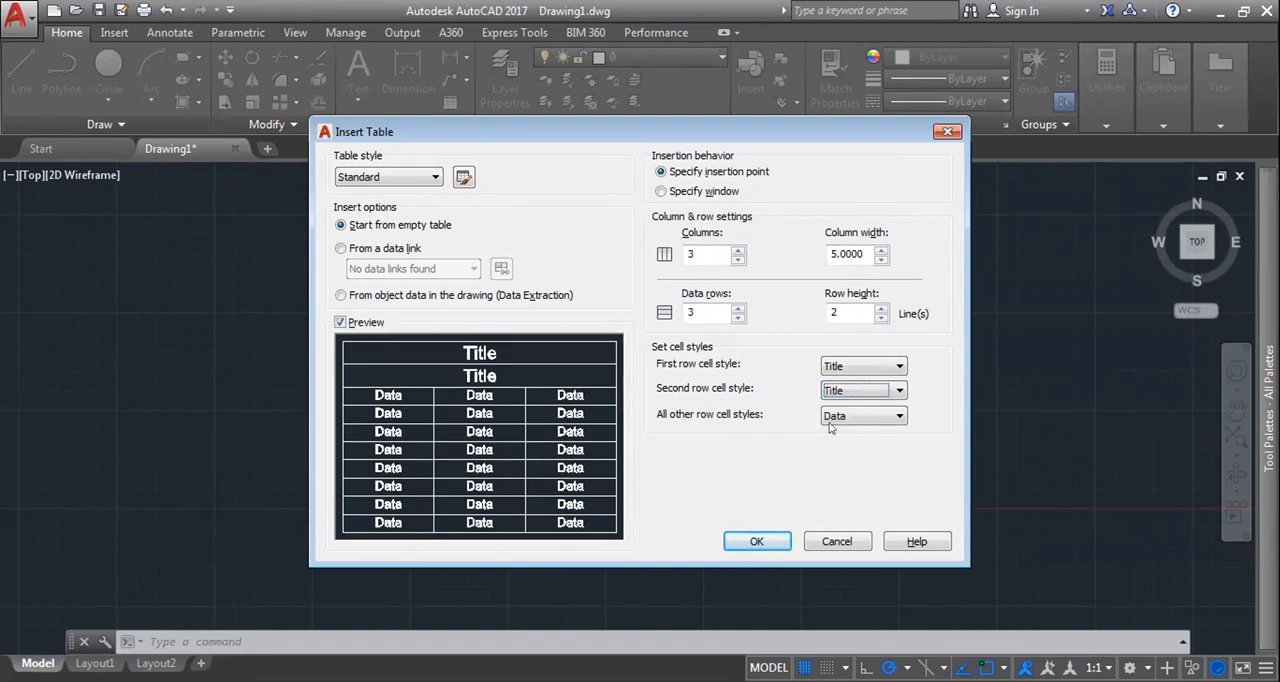
left_click(848, 391)
left_click(847, 420)
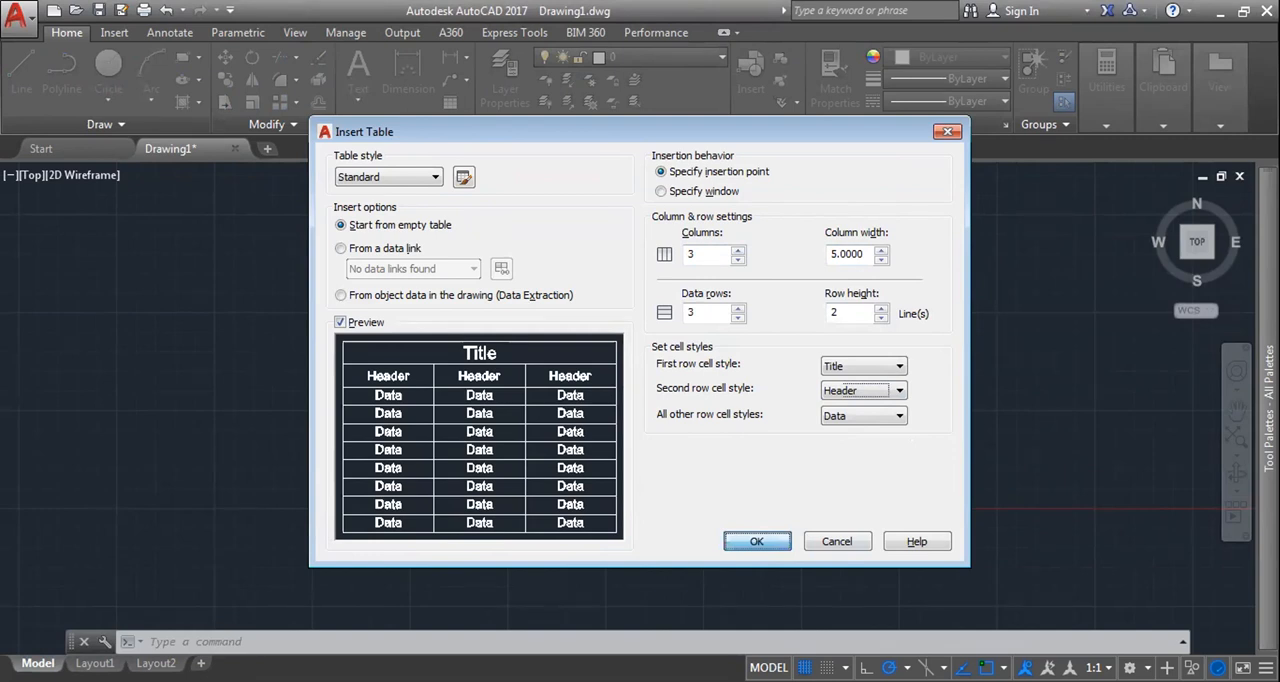
key("Return")
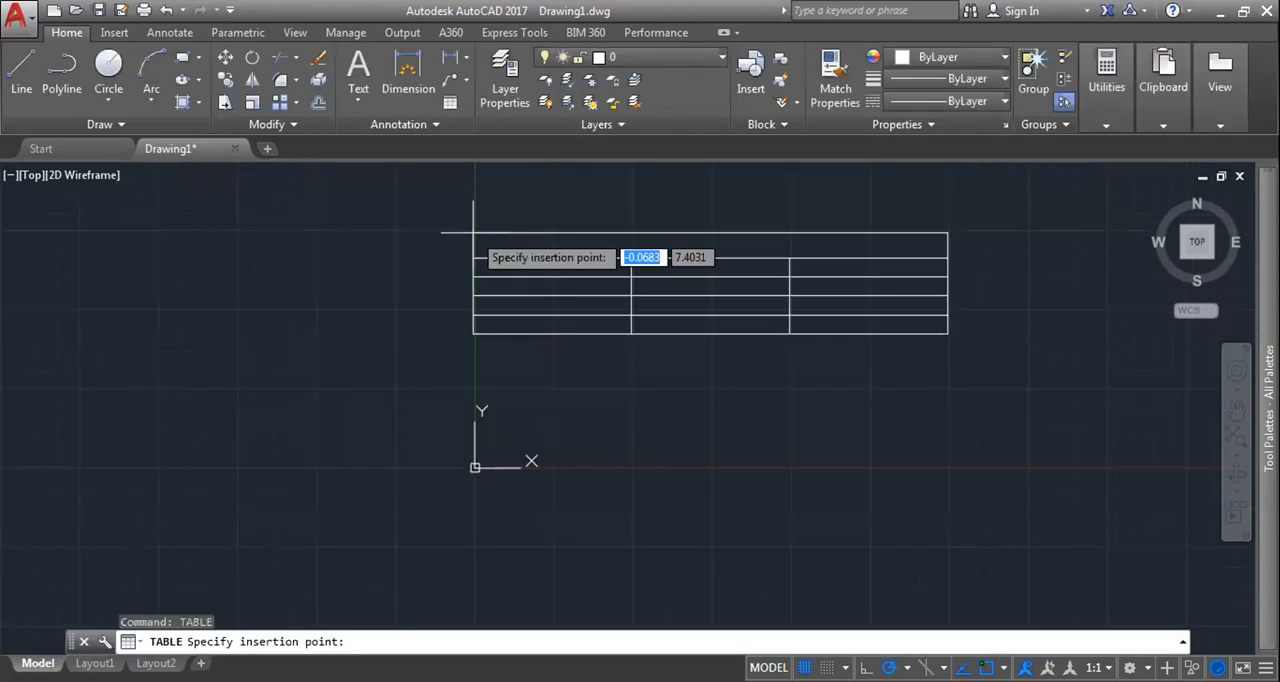
left_click(473, 233)
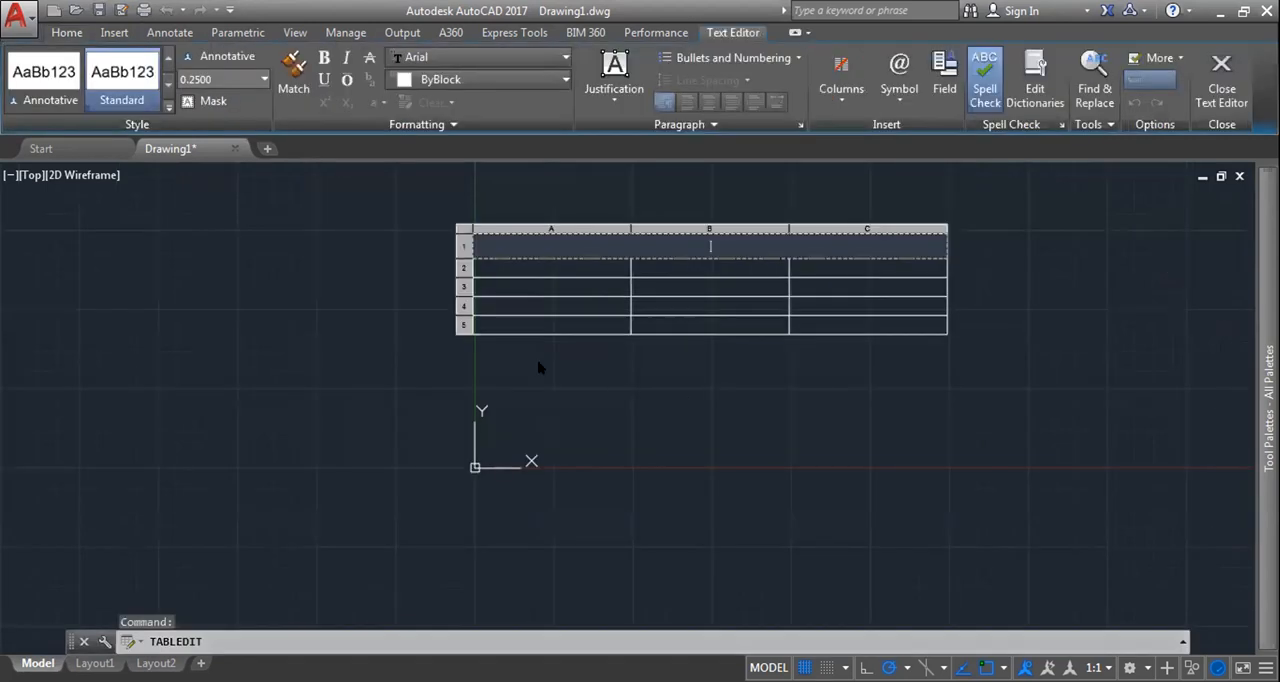
Step: Try to set the empty title cell's text height to 0.5
left_click(264, 79)
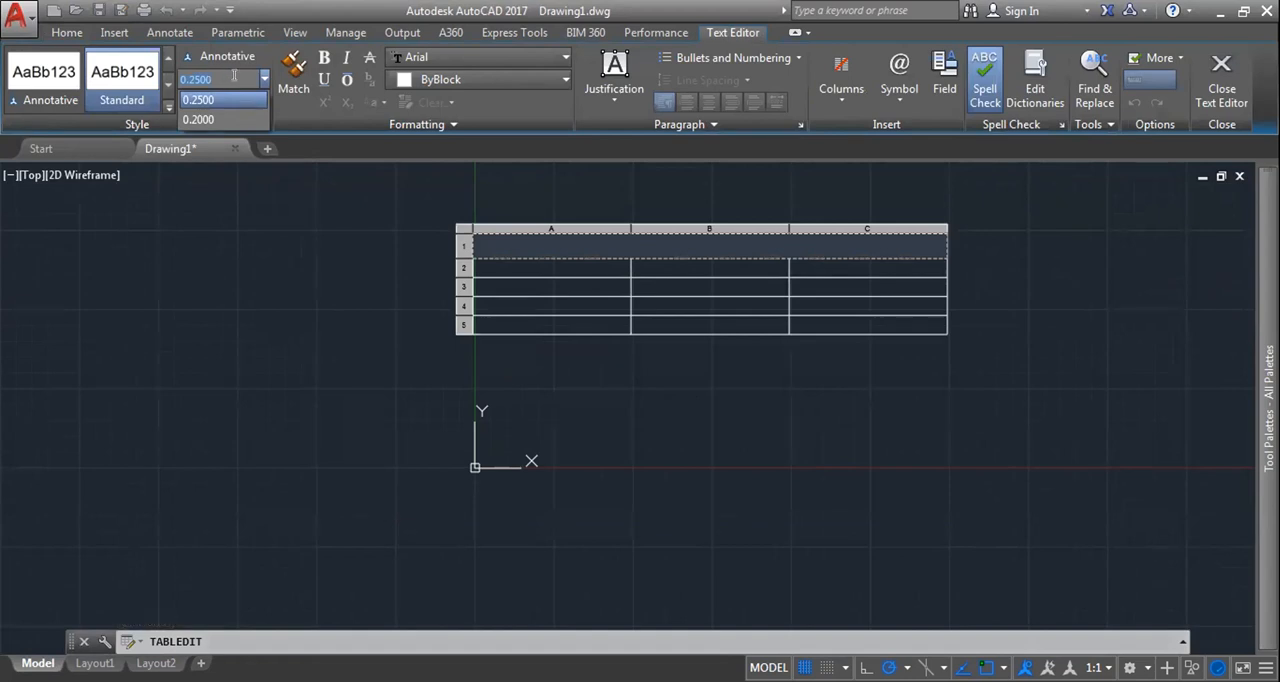
type("0.5")
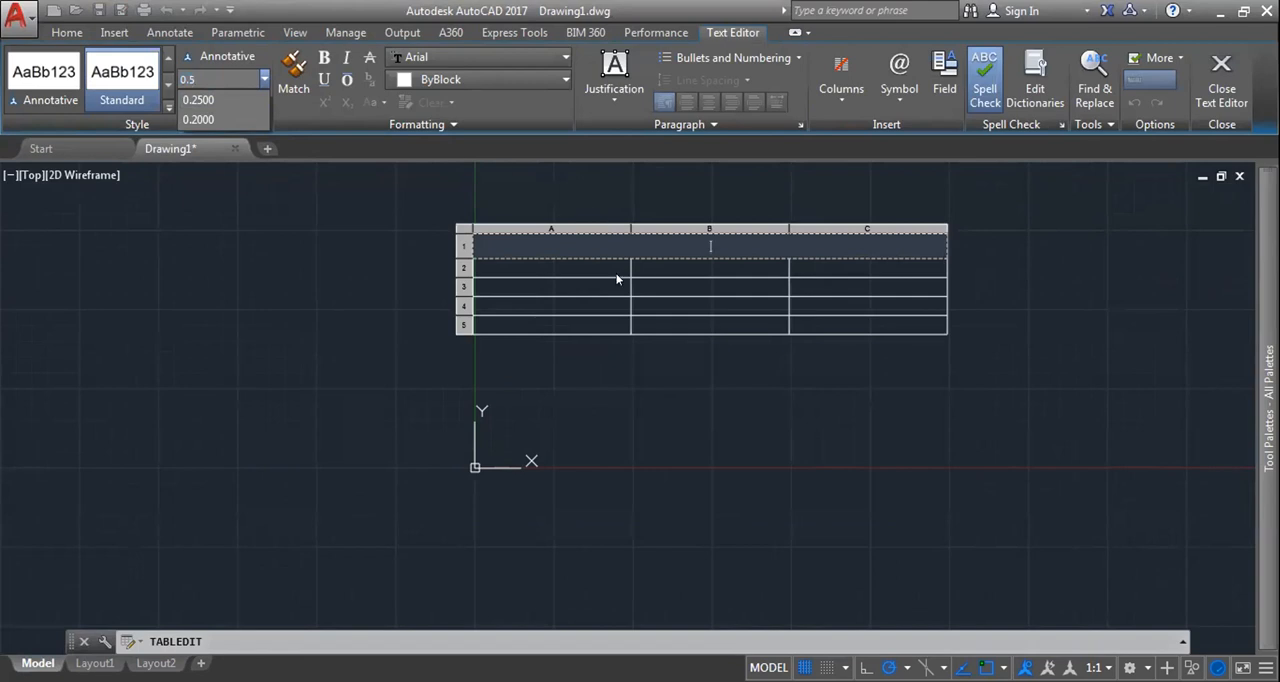
left_click(541, 266)
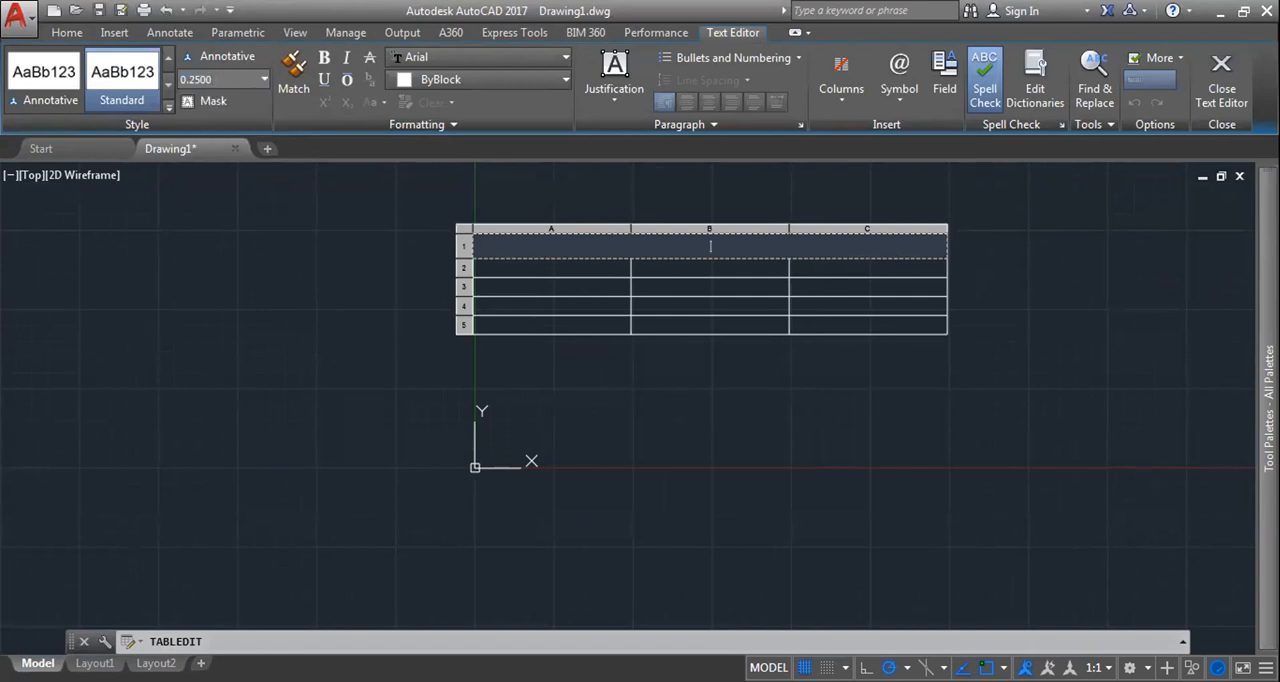
key("Escape")
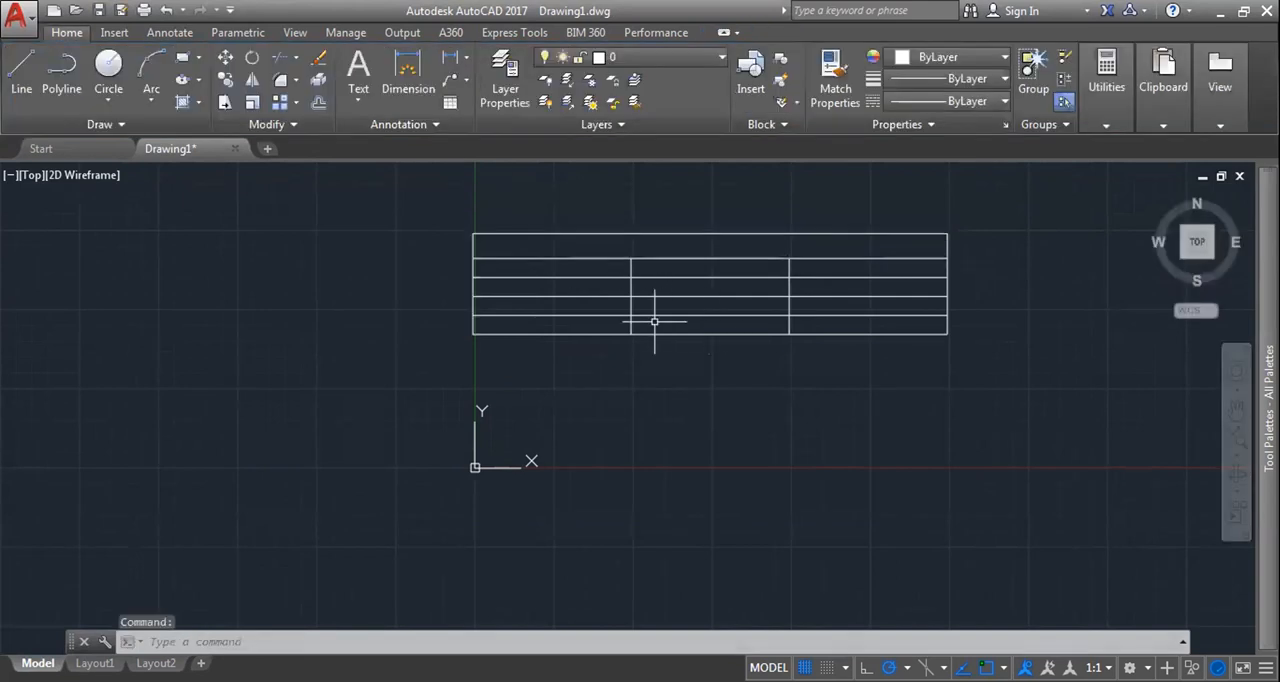
left_click(655, 322)
key("Escape")
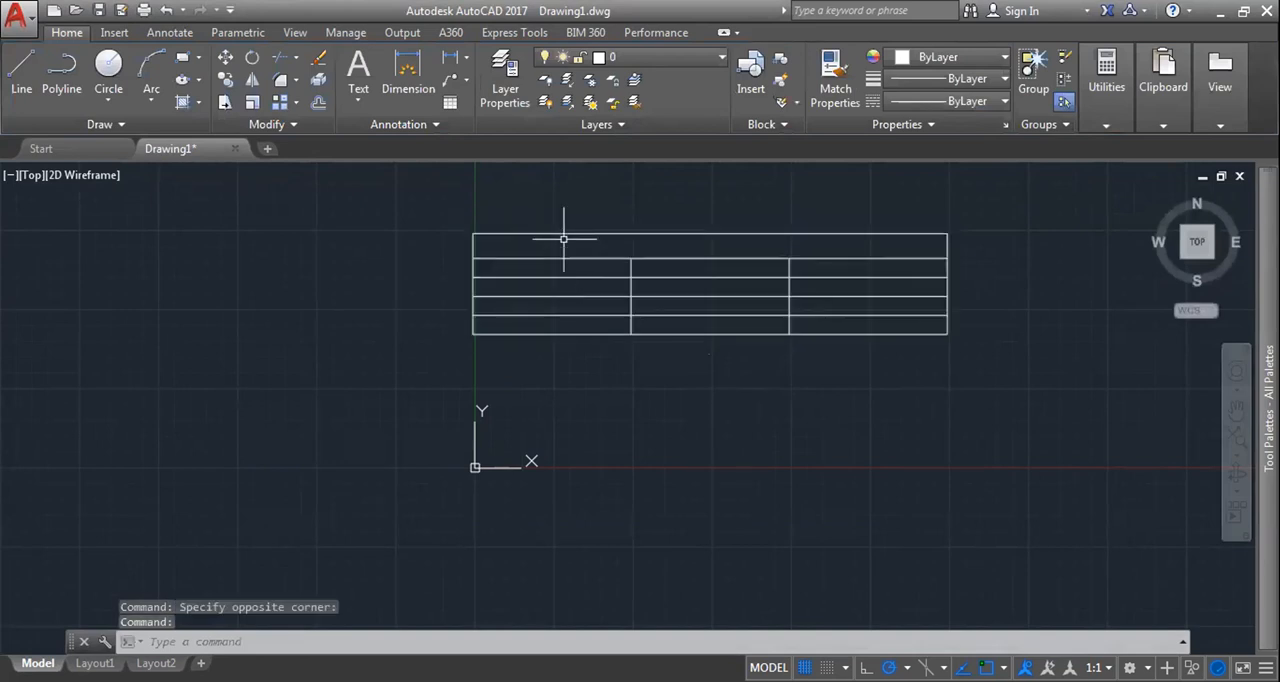
left_click(564, 239)
key("ctrl+a")
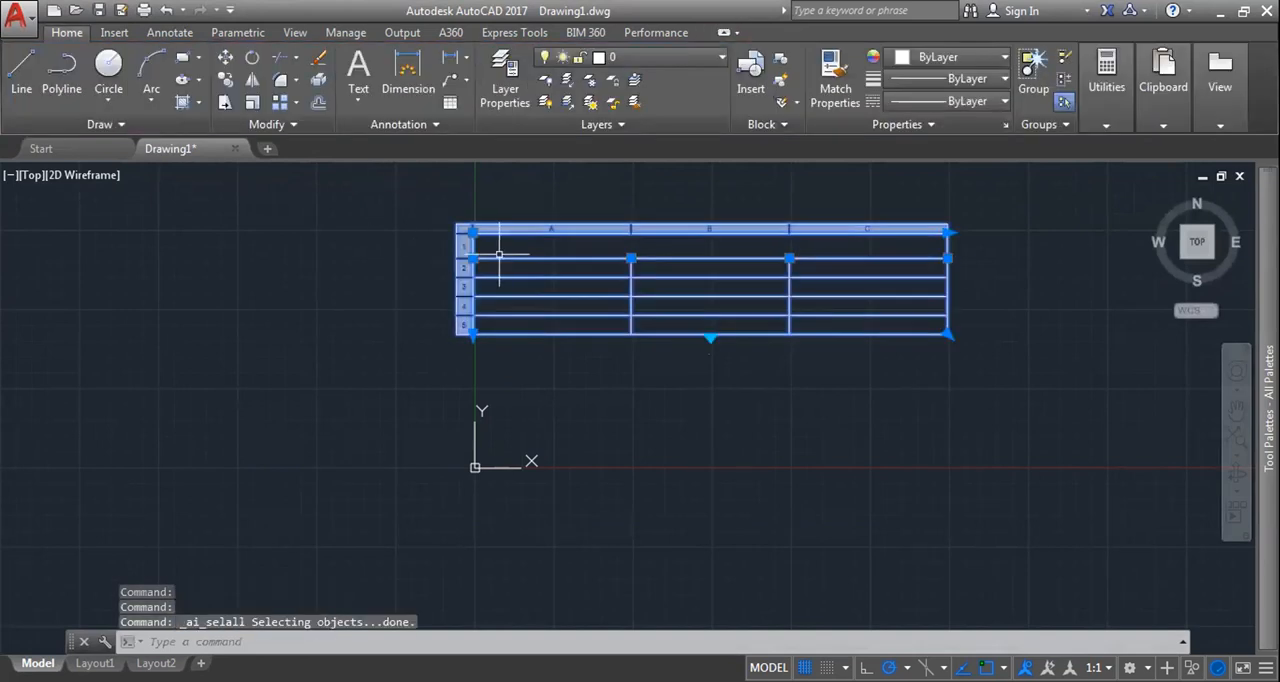
left_click_drag(499, 254, 909, 349)
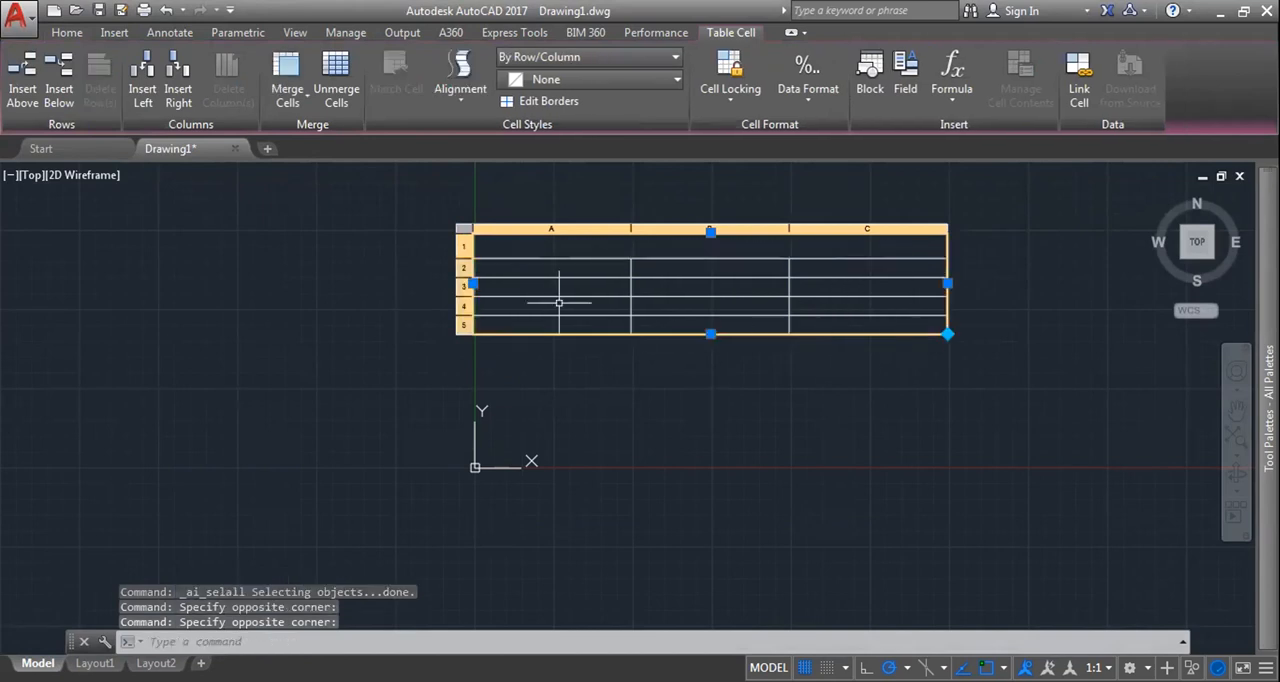
left_click(523, 266)
left_click(520, 246)
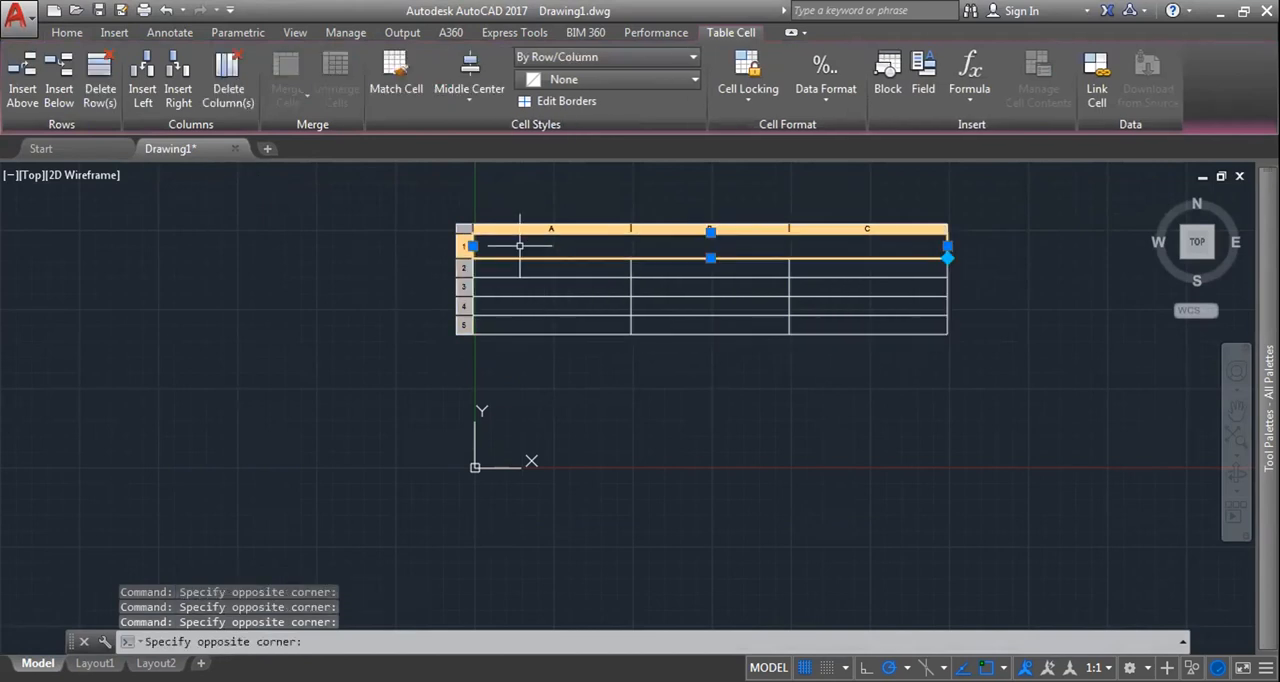
key("Escape")
Step: Enter the text "coresoft..." in the table's title cell
double_click(676, 247)
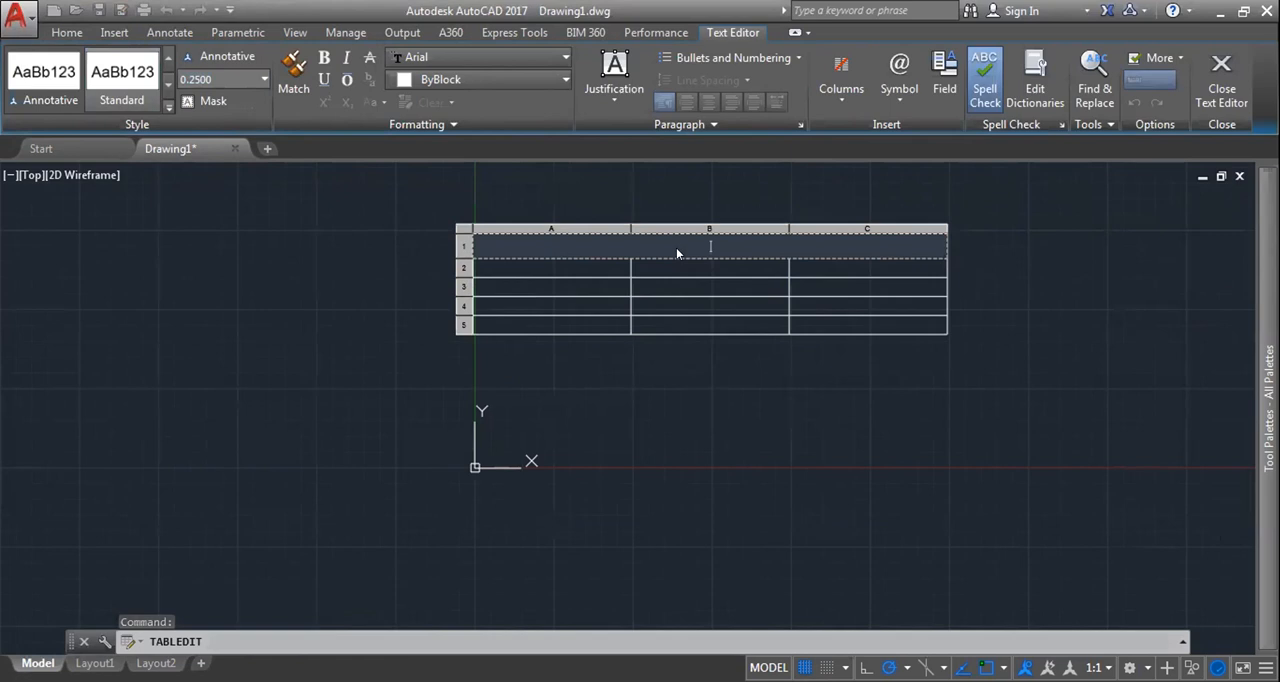
type("cores")
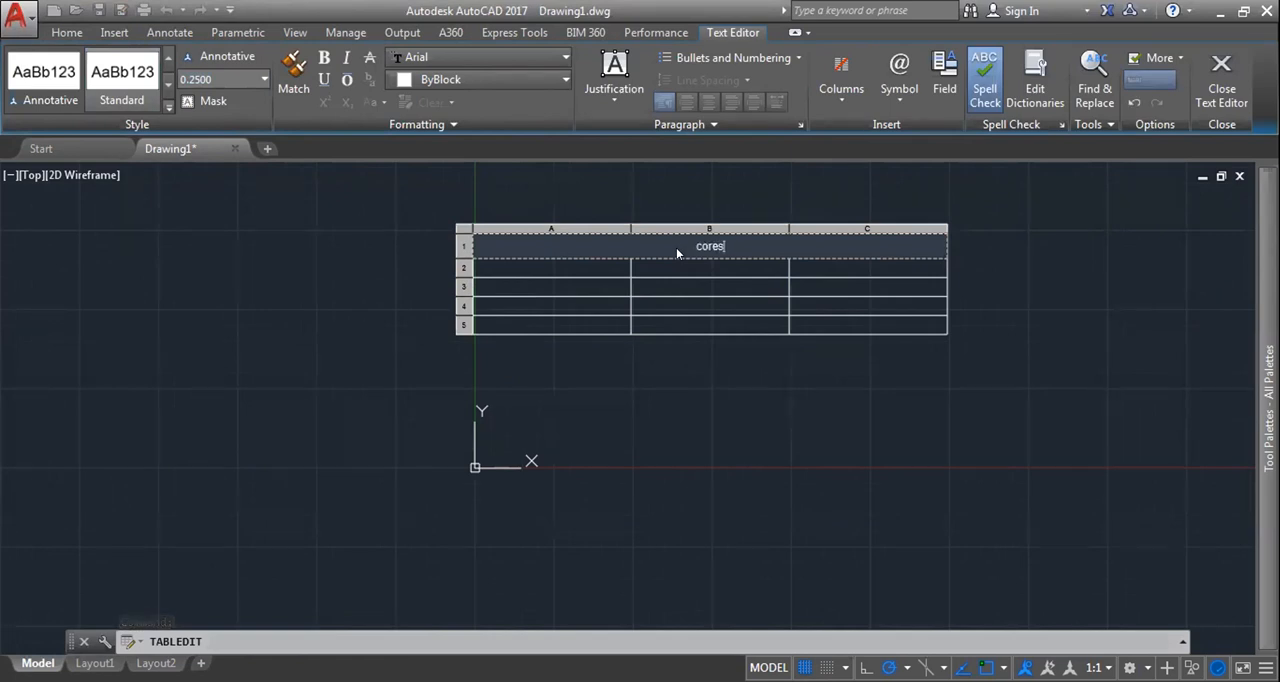
type("oft...")
Step: Try to set the height of the "coresoft..." title text to 0.5
triple_click(723, 245)
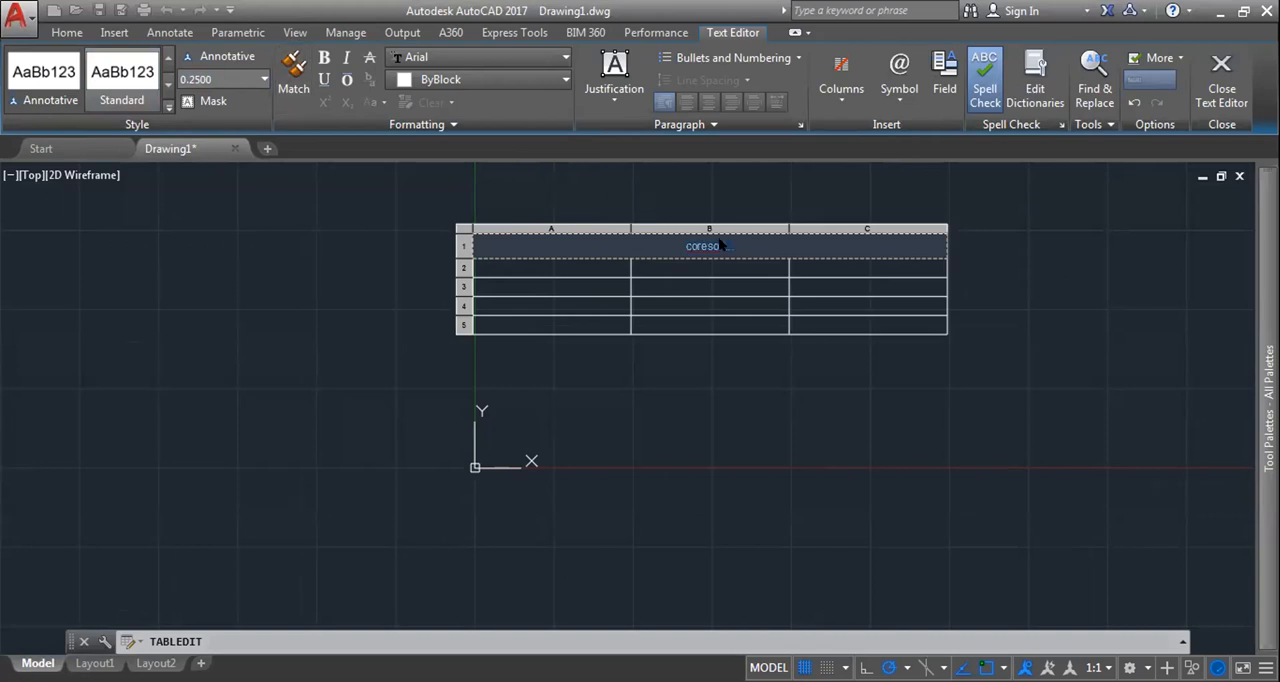
left_click(264, 79)
type("0.5")
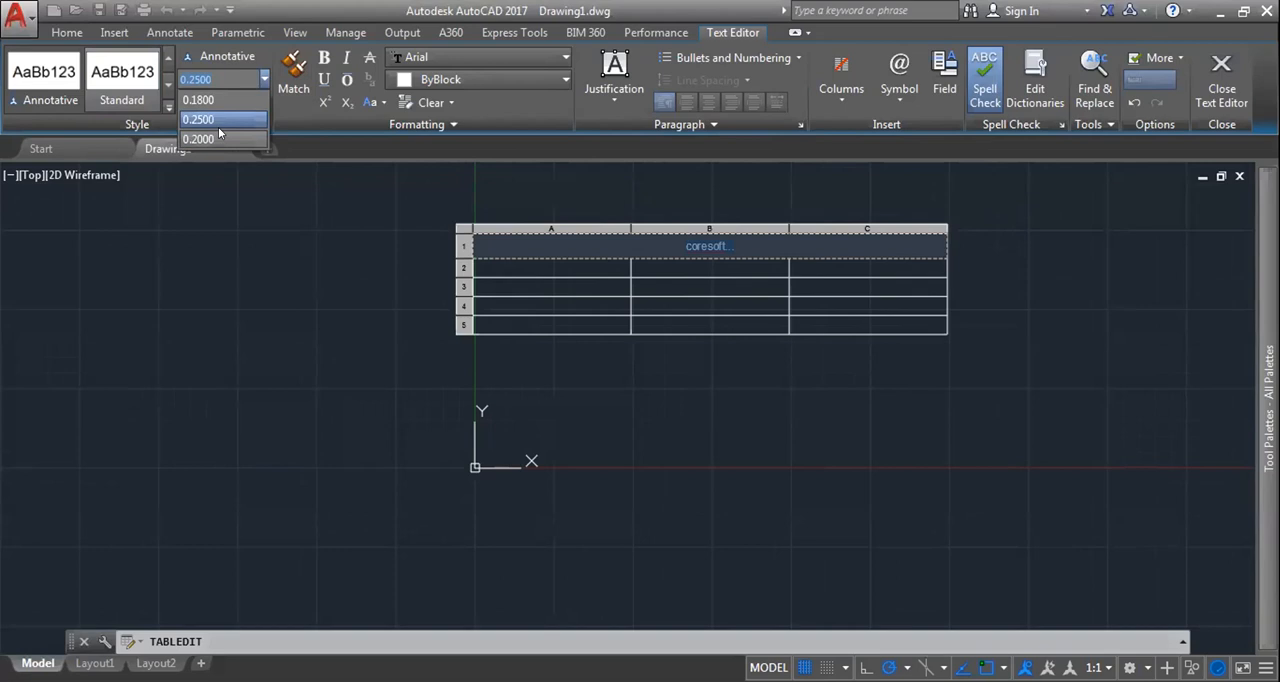
key("Return")
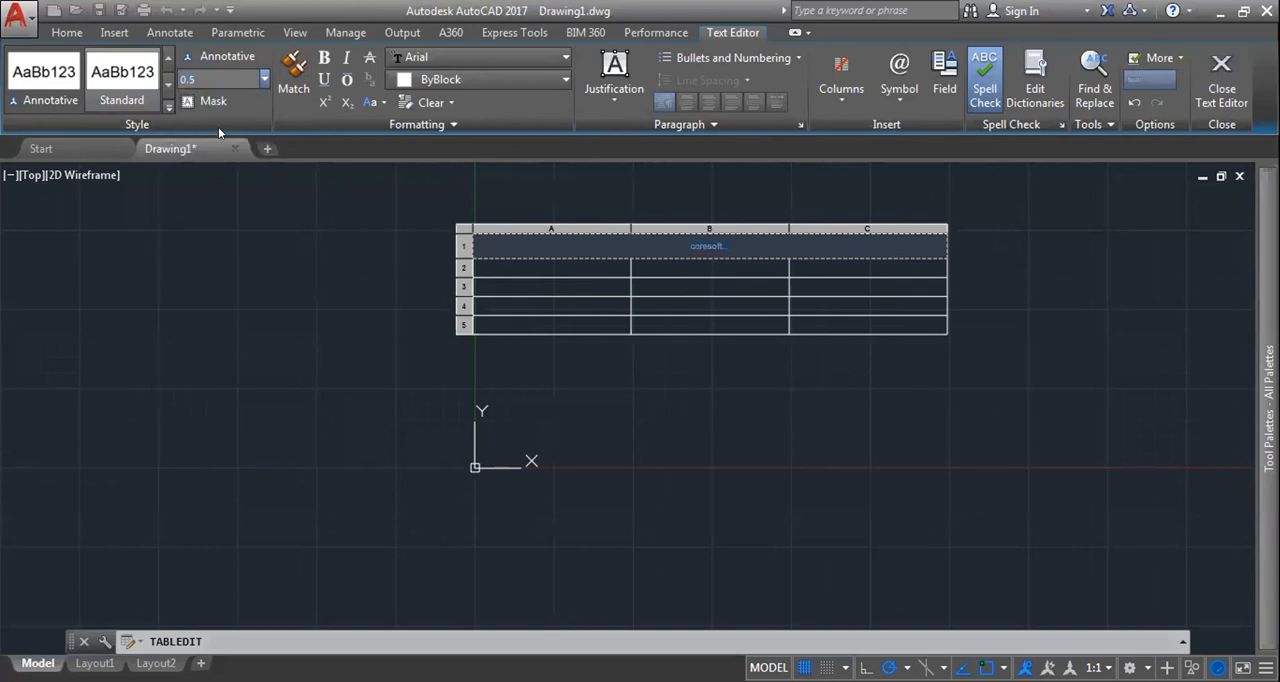
left_click(265, 79)
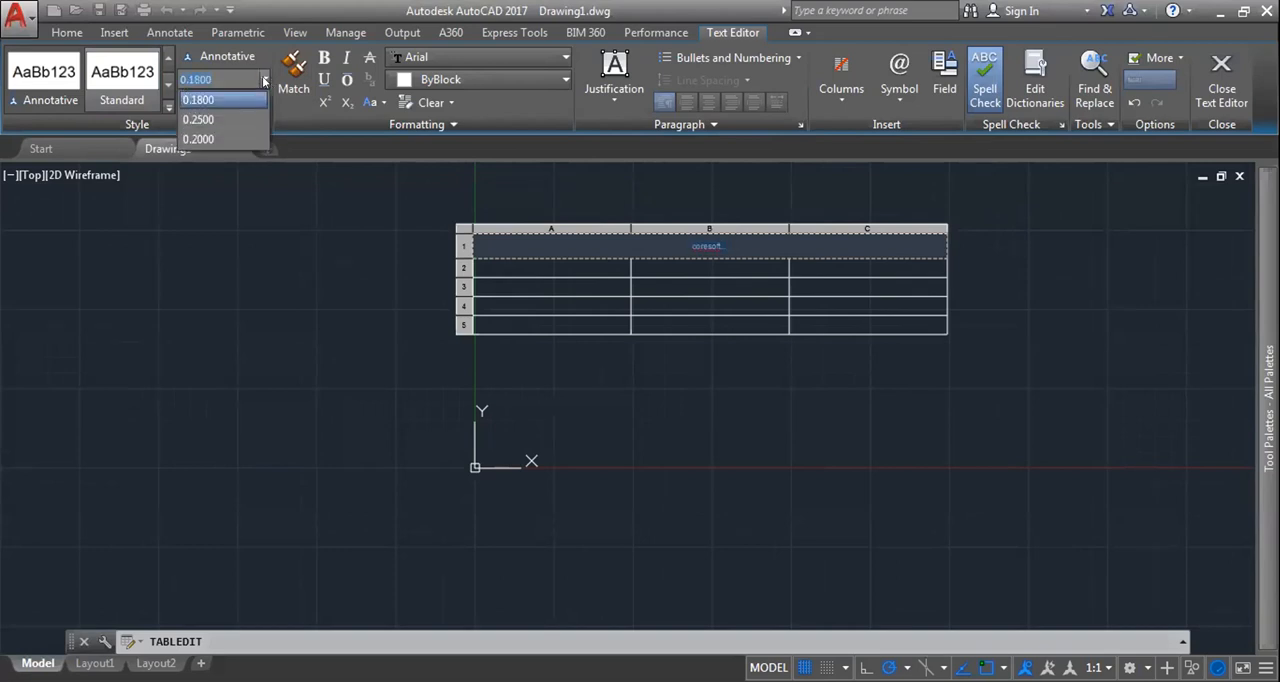
type("0.5")
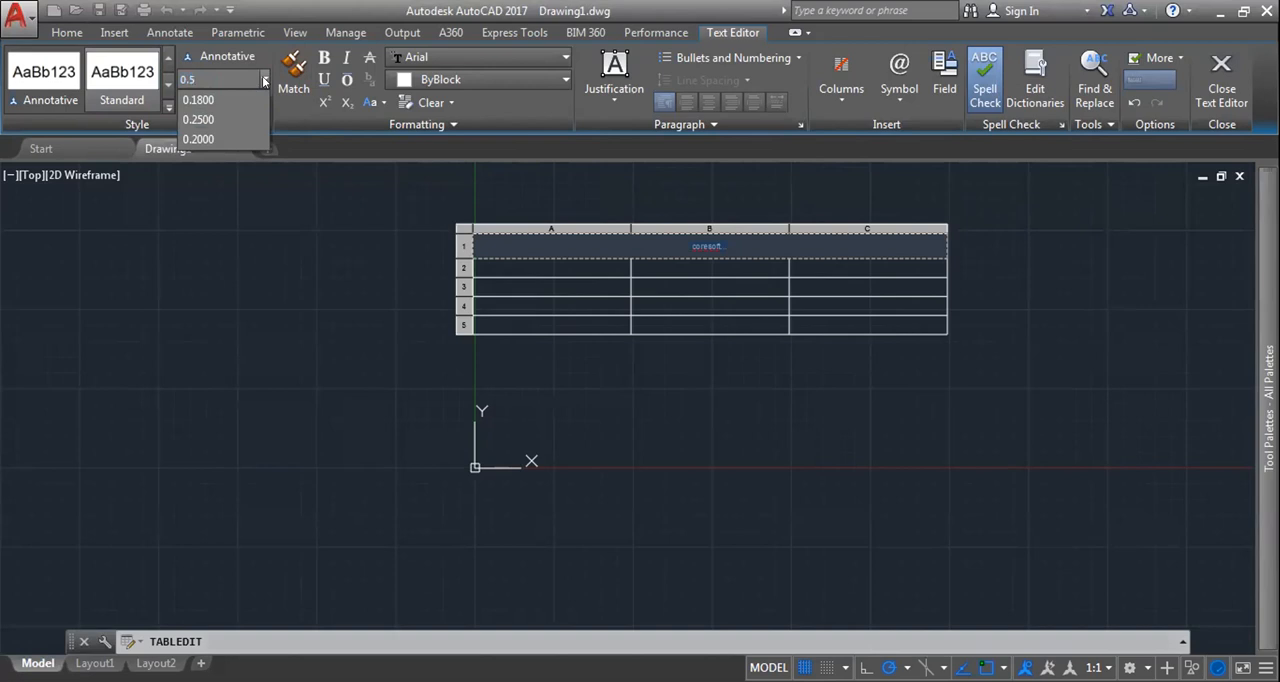
key("Return")
Step: Set the "coresoft..." title text height to 0.2500 and finish editing the cell
left_click(258, 79)
left_click(262, 79)
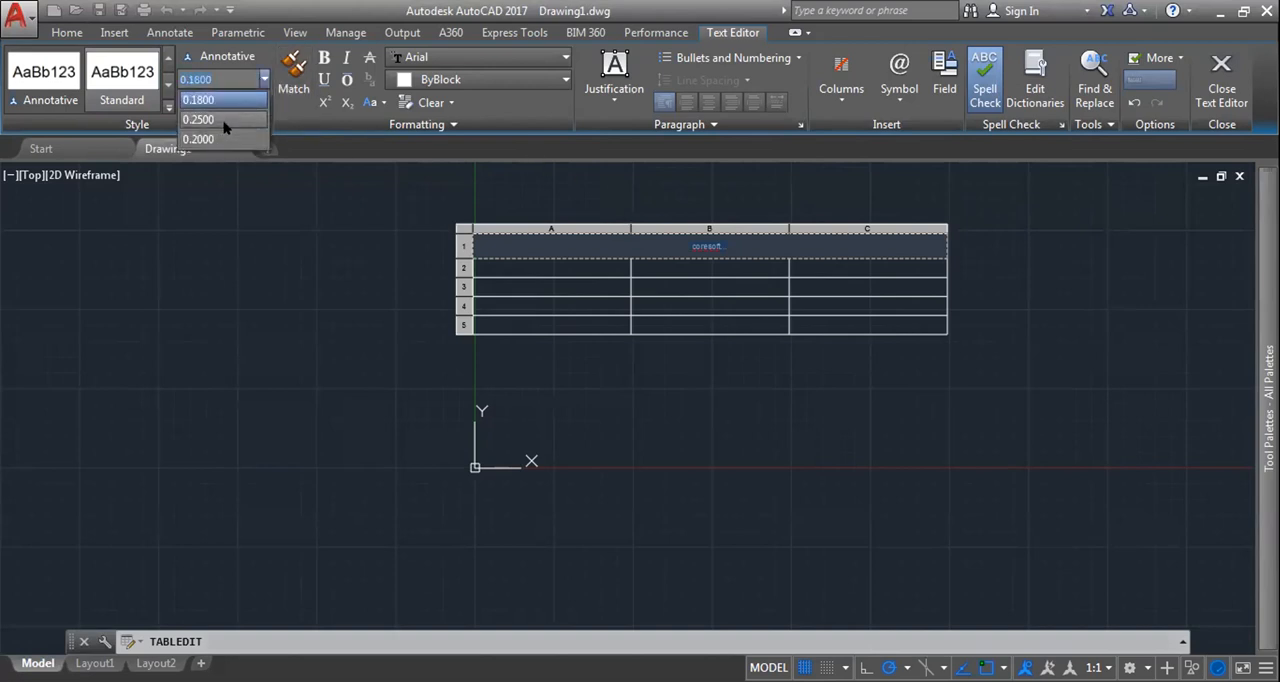
left_click(225, 125)
left_click(714, 232)
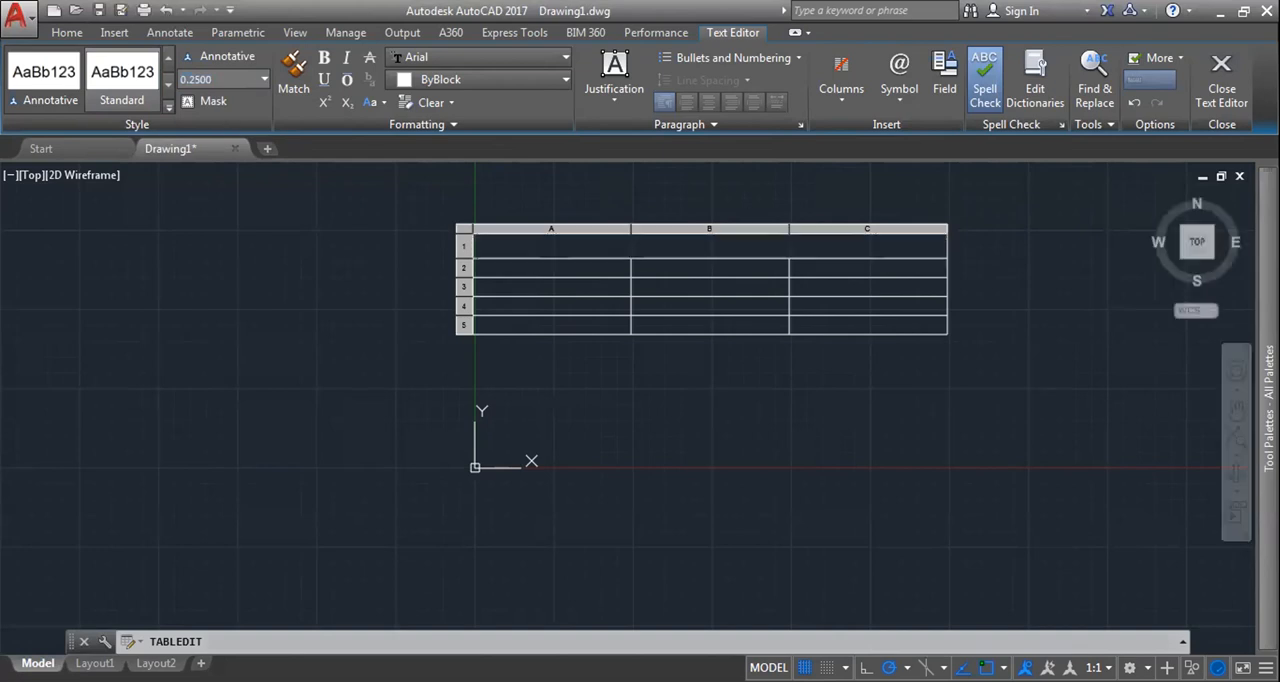
key("Escape")
scroll(743, 258, "up", 5)
middle_click_drag(720, 232, 720, 300)
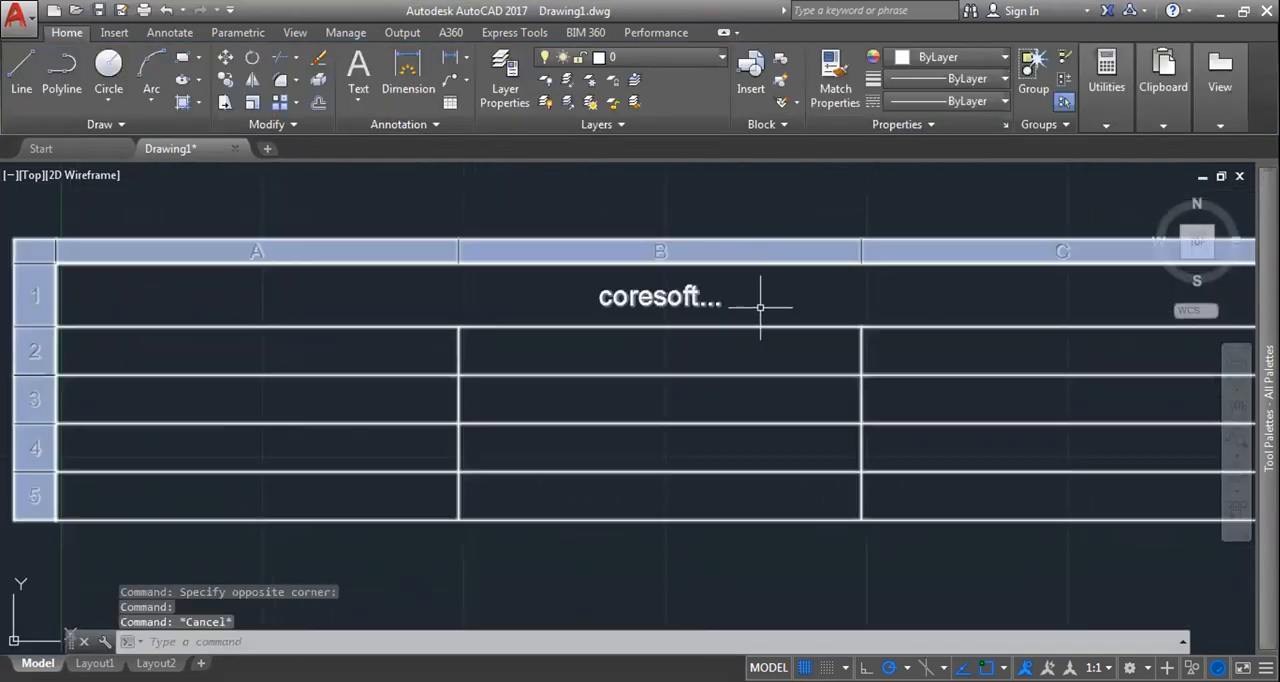
left_click(671, 297)
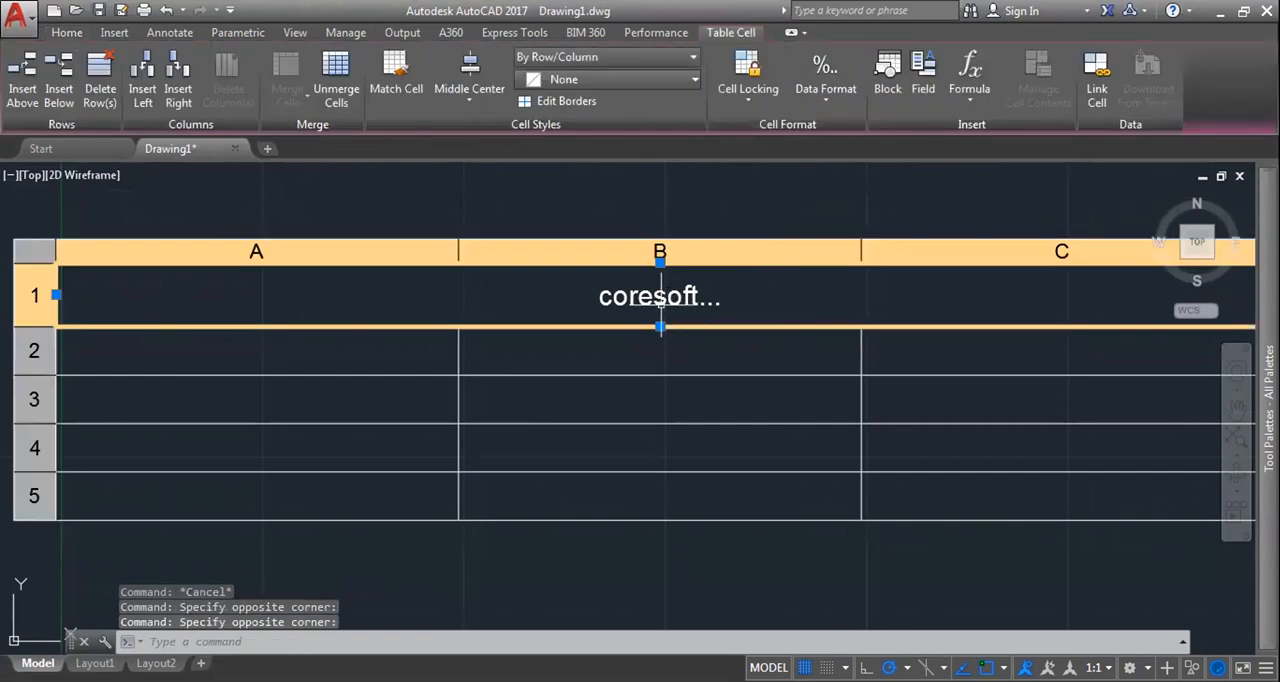
scroll(740, 298, "down", 4)
key("Escape")
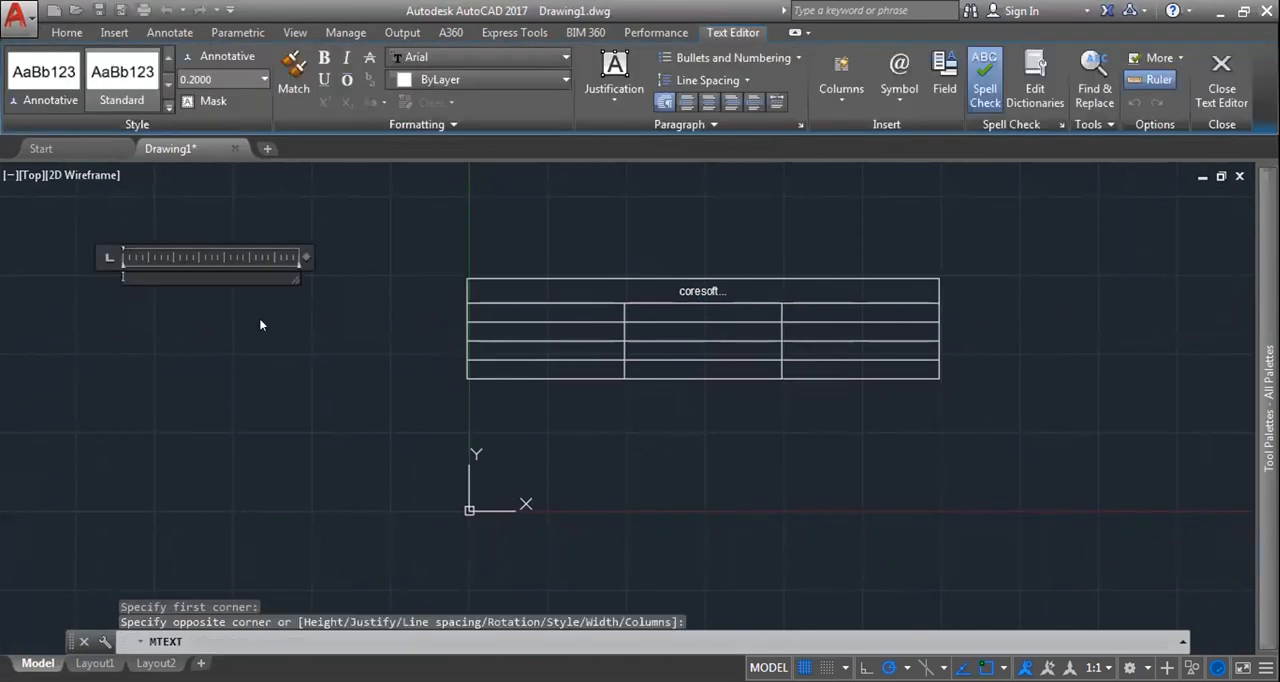
Step: Create the multiline text "Coesoftech" in the empty area beside the table and save it
type("Coesoft")
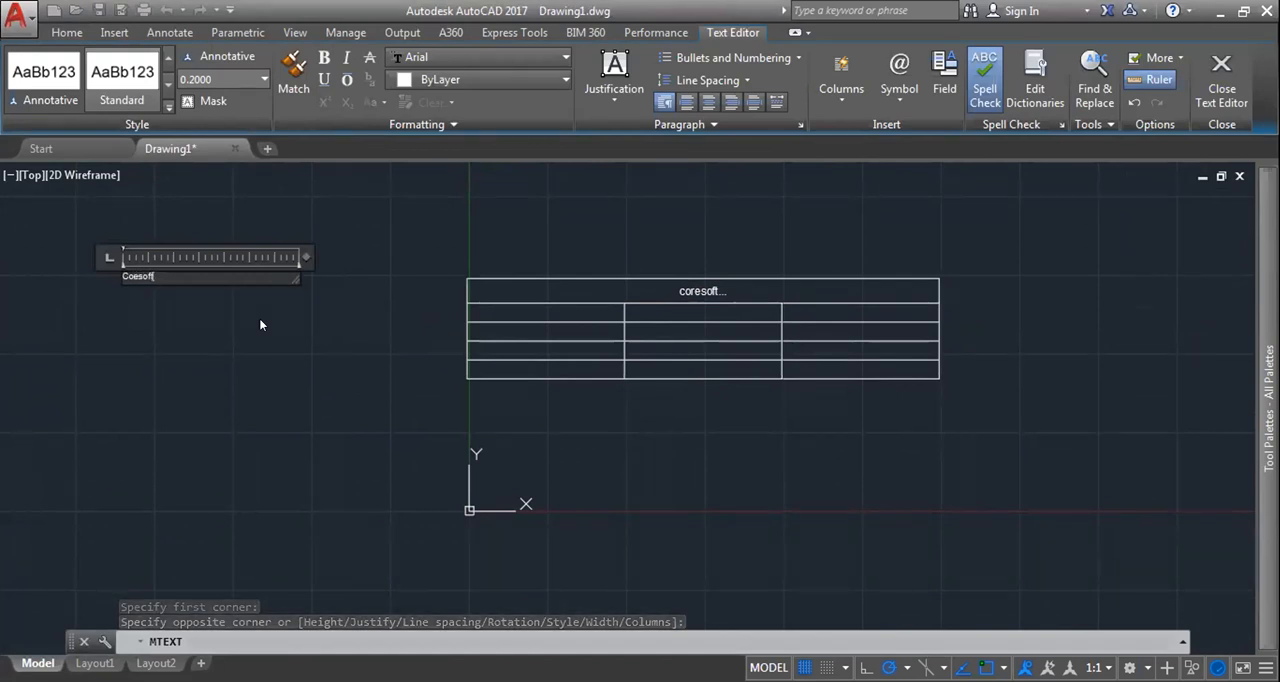
type("ech")
key("Return")
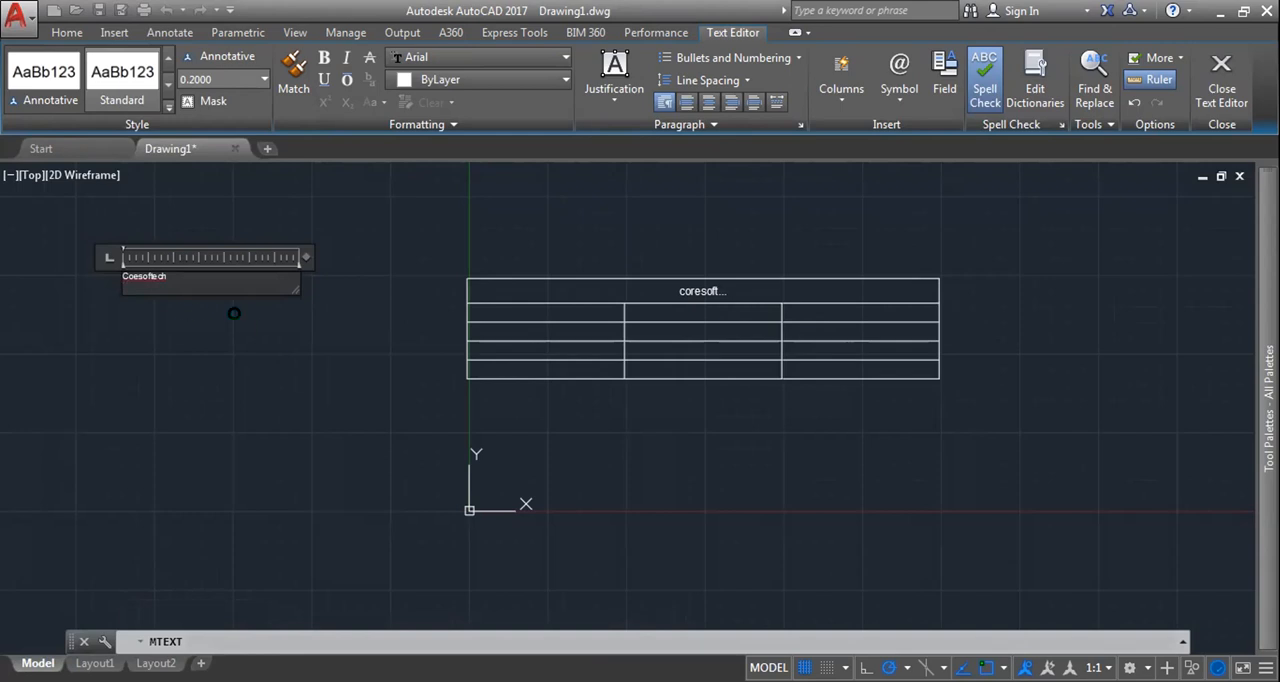
key("Escape")
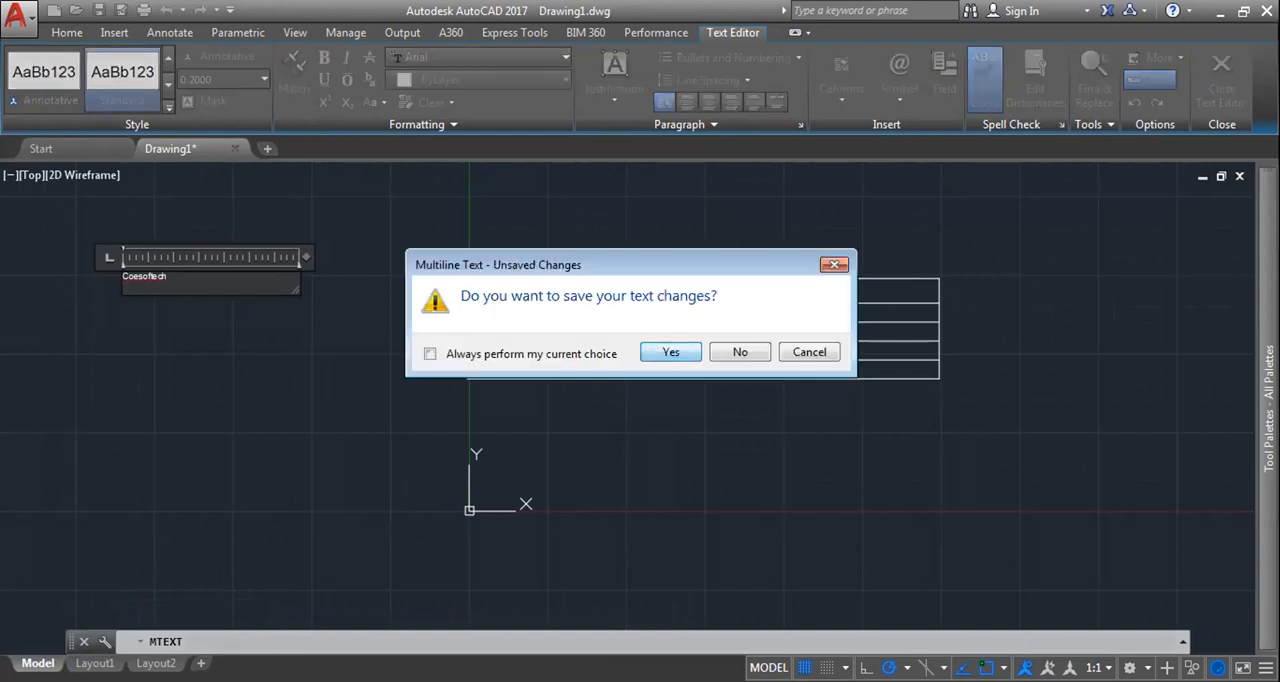
key("Return")
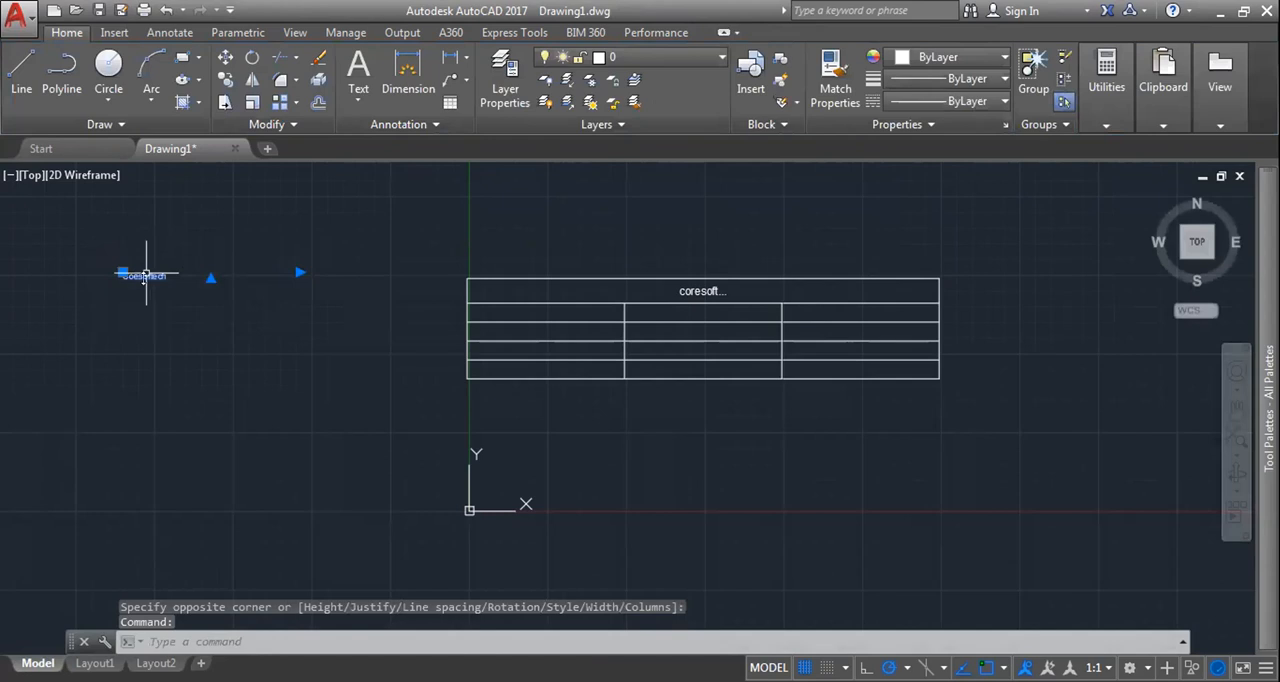
Step: Set the text height of the "Coesoftech" multiline text to 1 and finish editing it
double_click(146, 275)
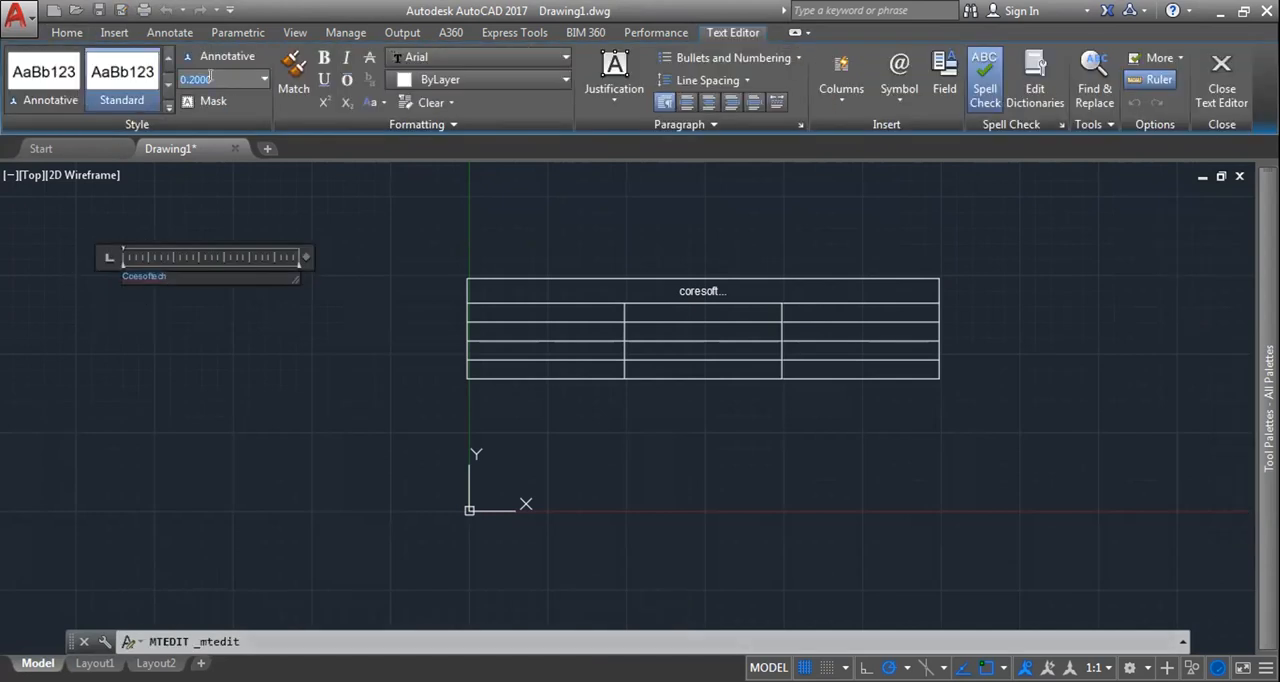
type("1")
key("Return")
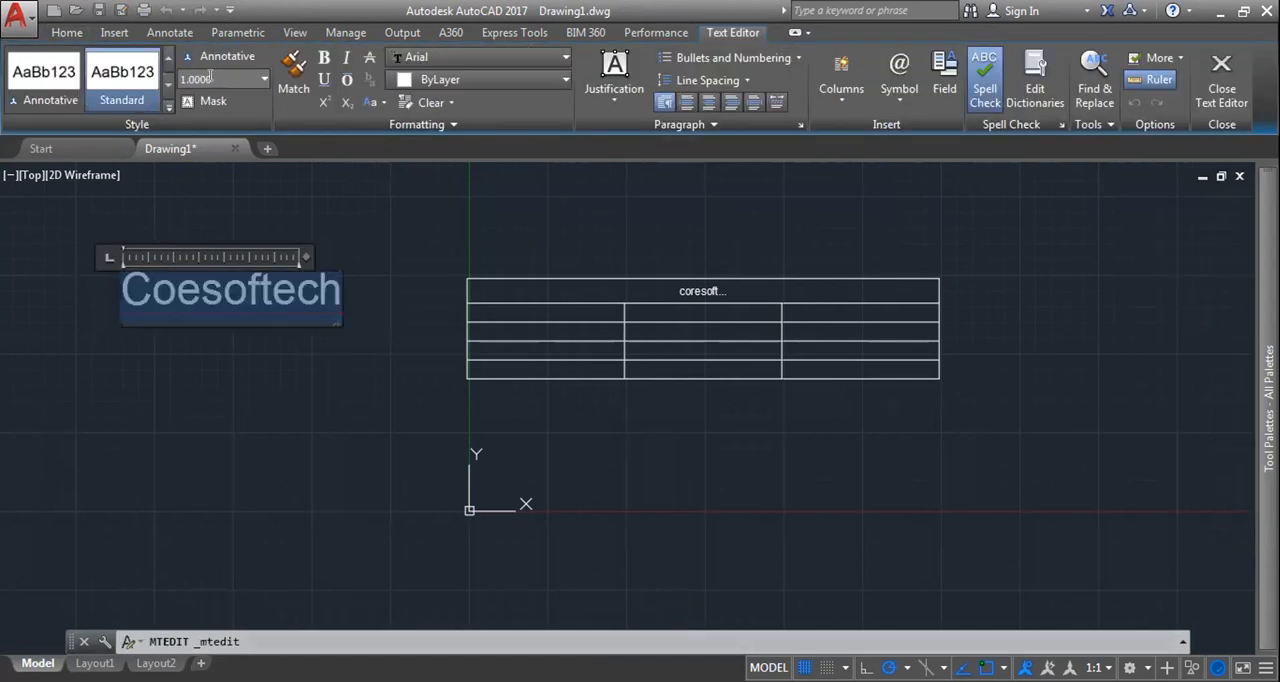
left_click(405, 278)
Step: Examine the table's title cell up close and view the properties of the whole table
left_click(727, 291)
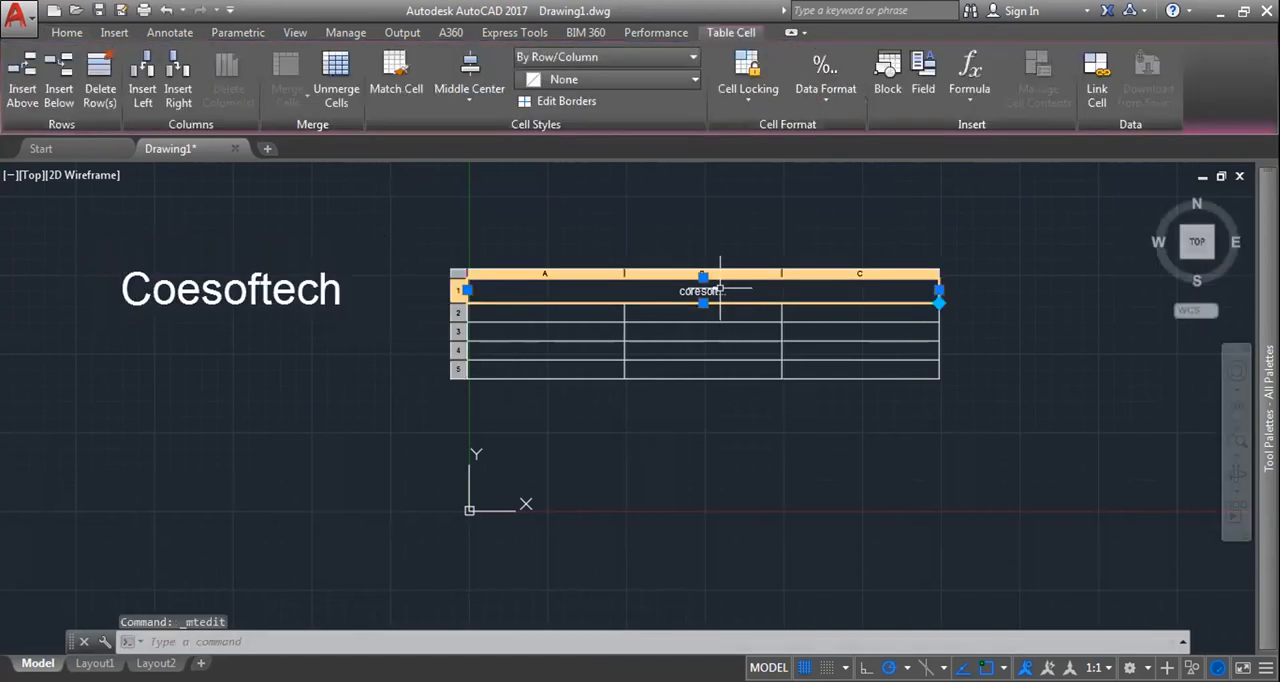
scroll(722, 291, "up", 6)
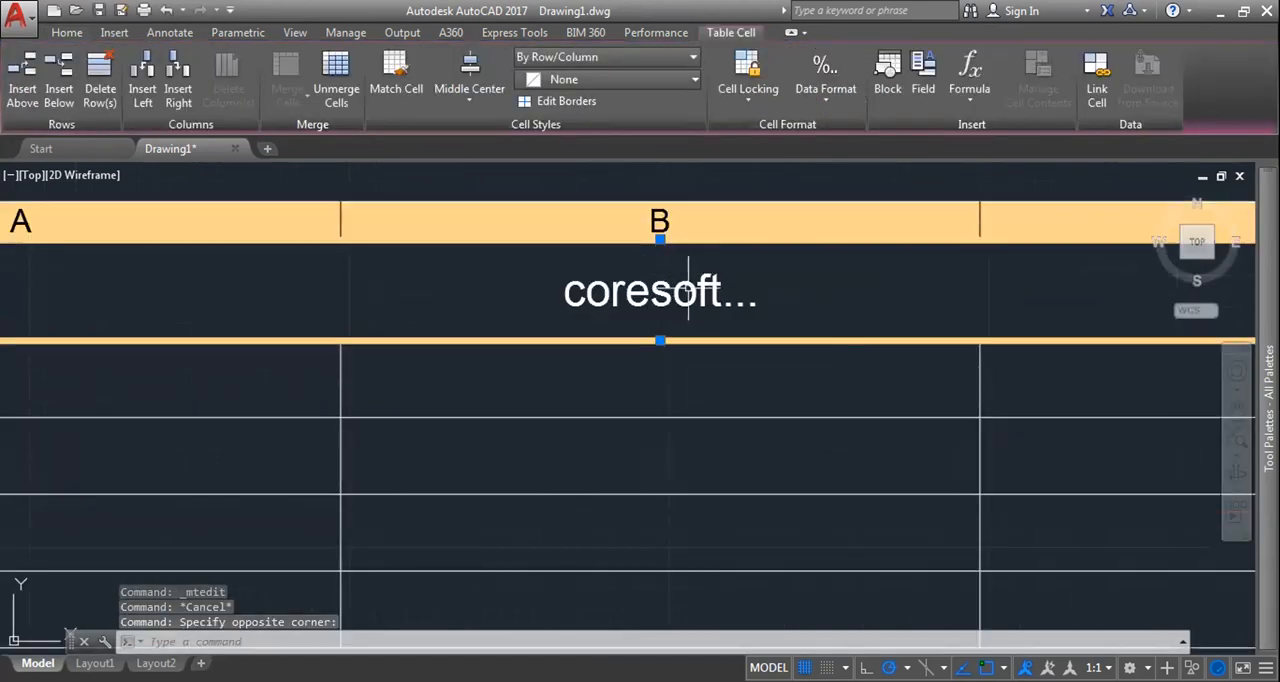
scroll(687, 291, "down", 4)
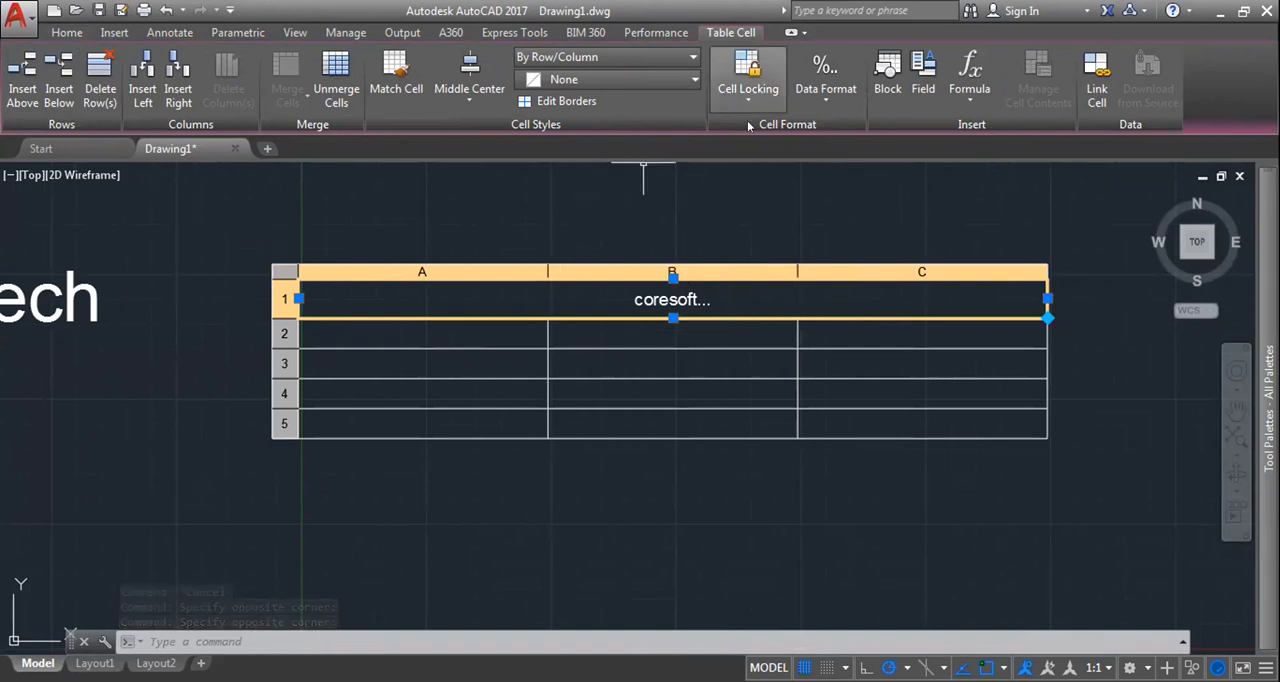
key("Escape")
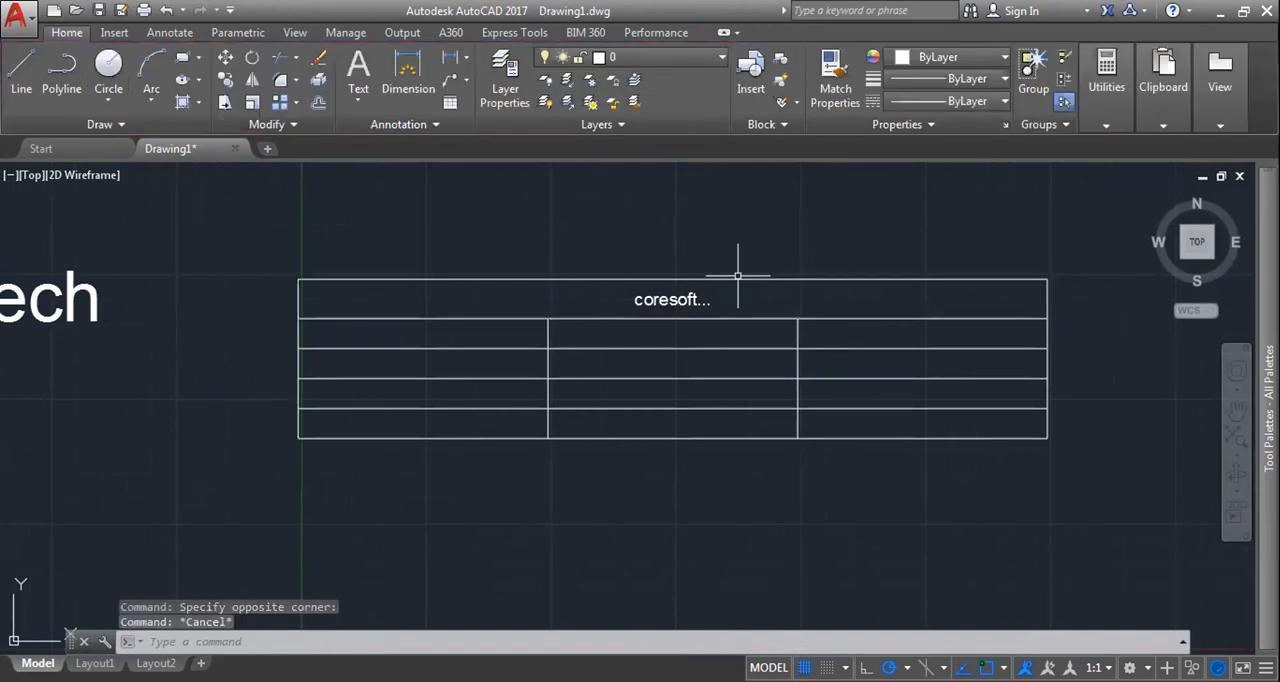
left_click_drag(738, 275, 331, 272)
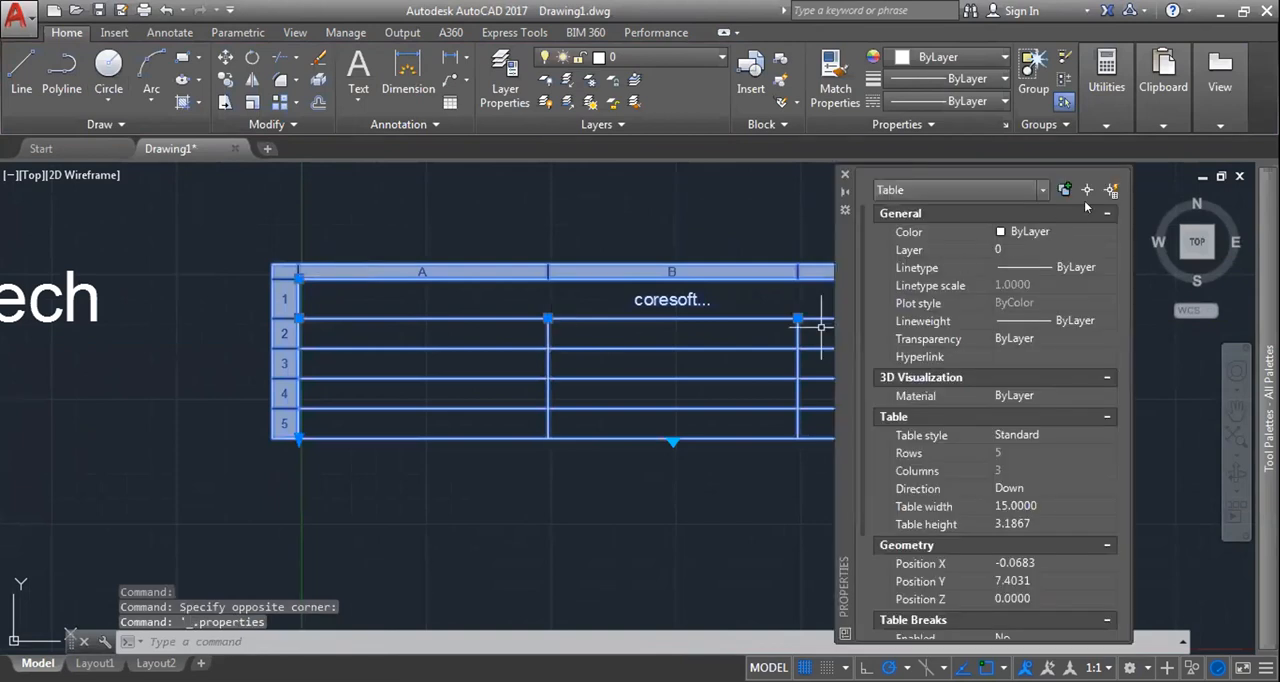
left_click(844, 173)
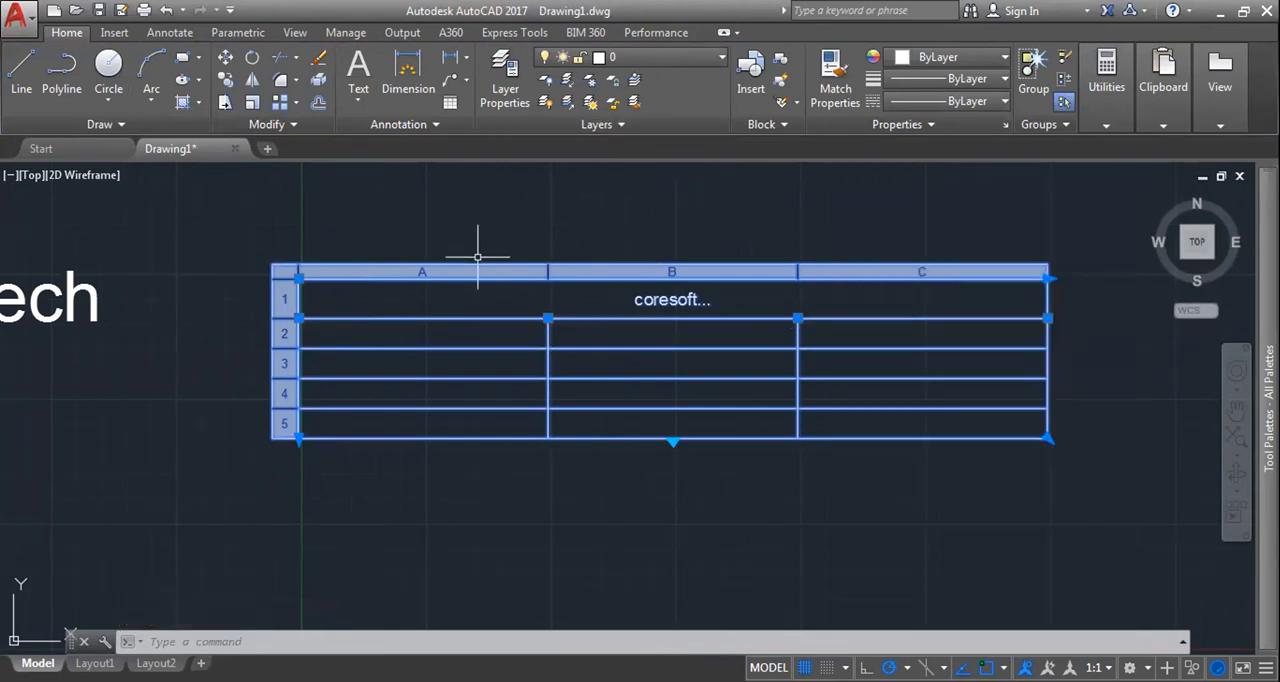
Step: Try the ByLayer and ByBlock background fills on all the table's cells
left_click_drag(306, 287, 1015, 433)
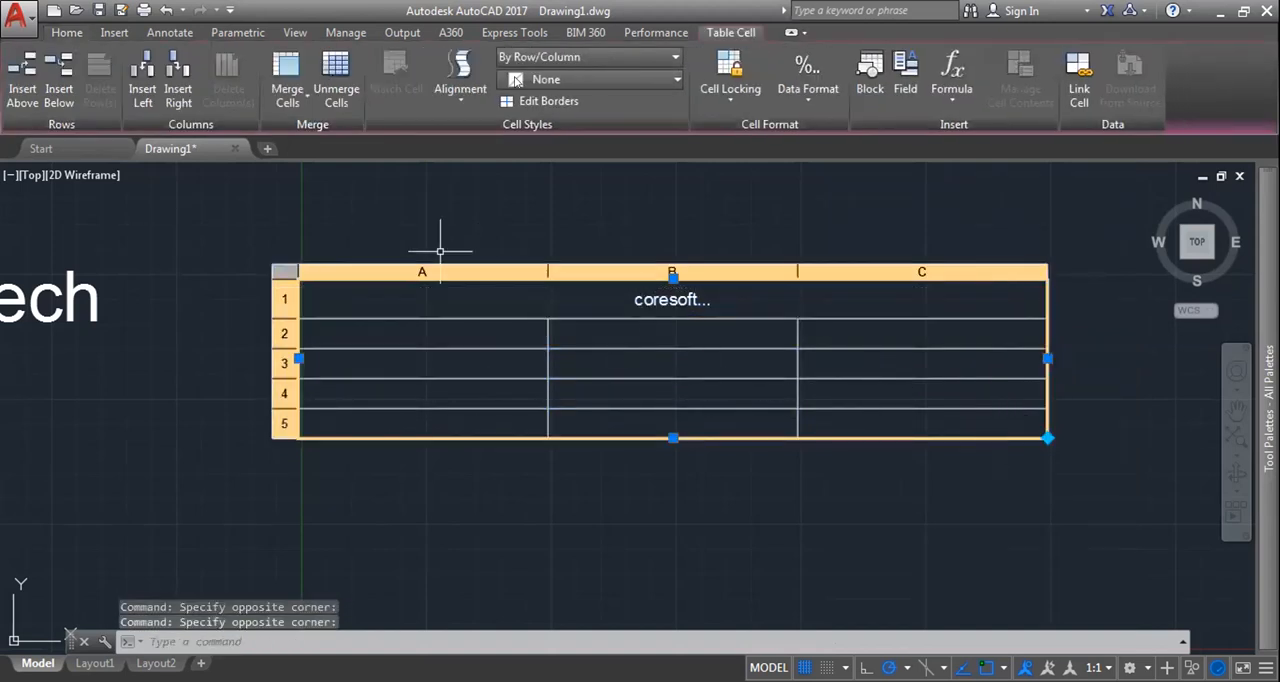
left_click(569, 79)
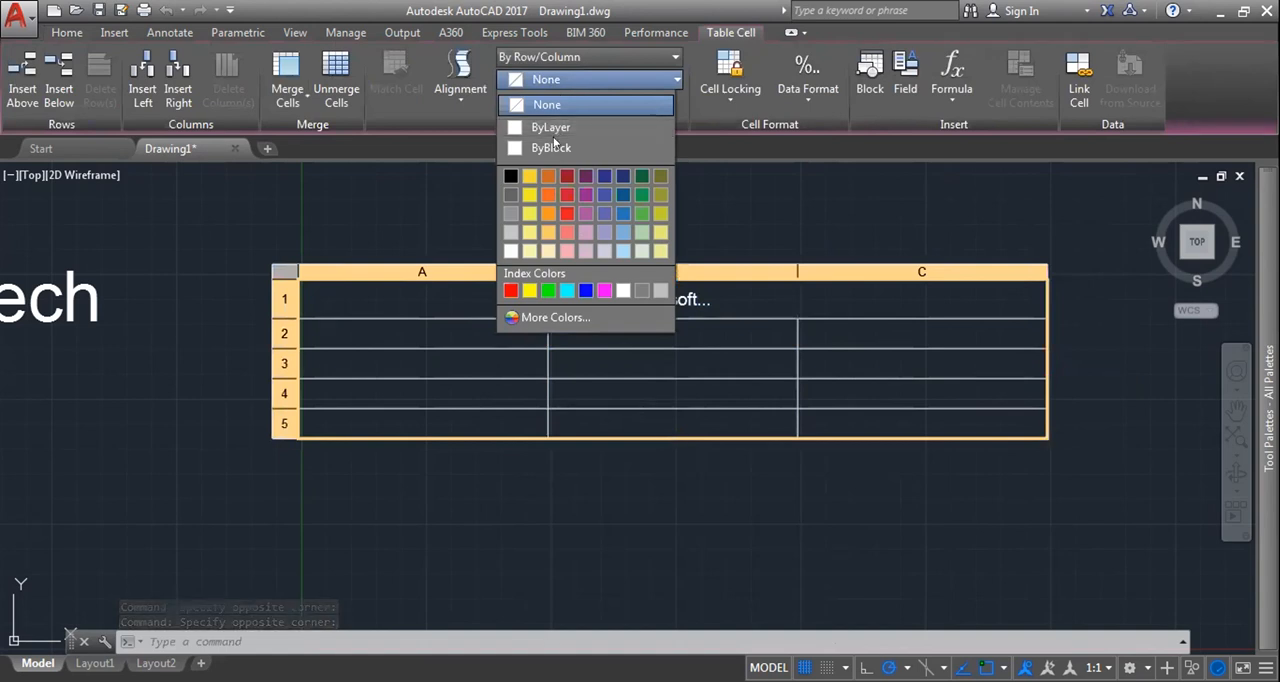
left_click(559, 113)
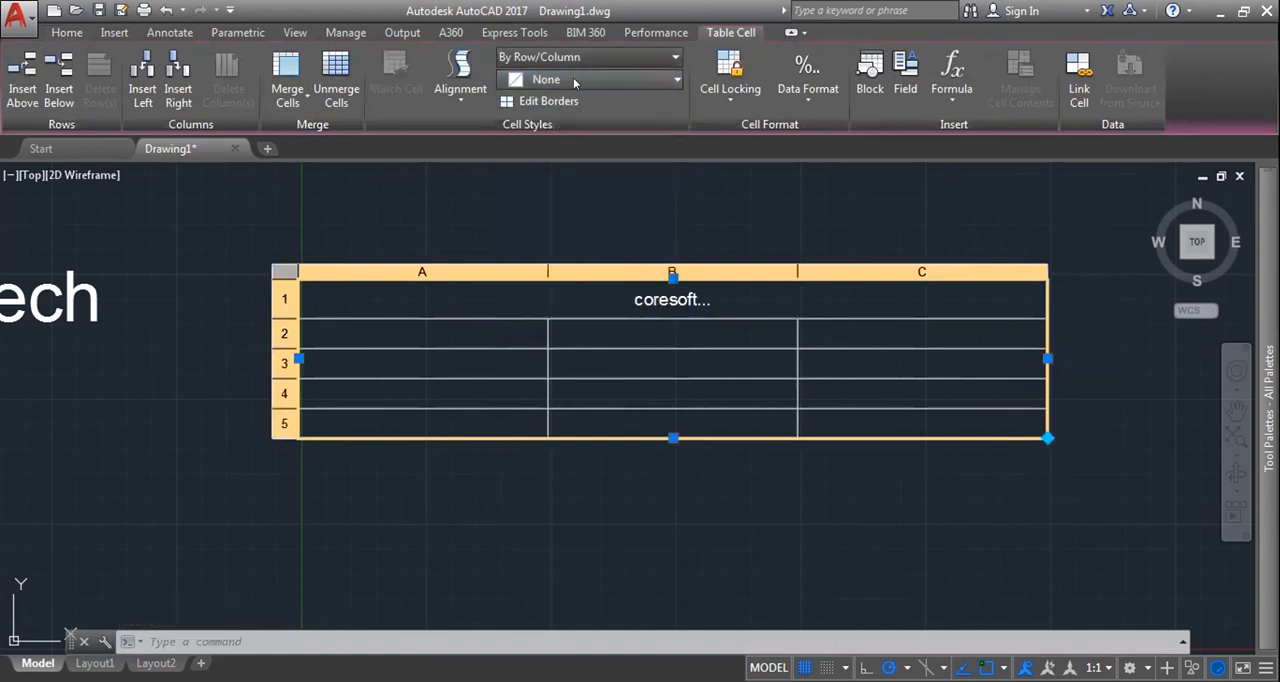
left_click(573, 79)
left_click(567, 126)
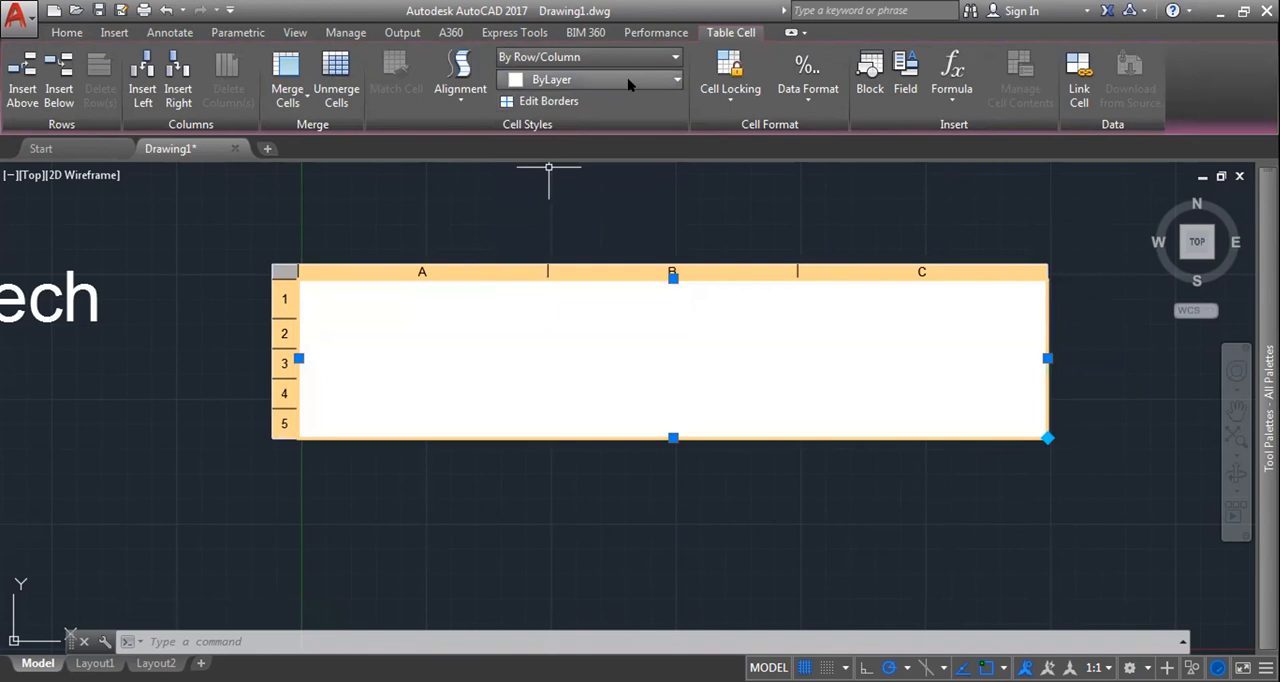
left_click(593, 80)
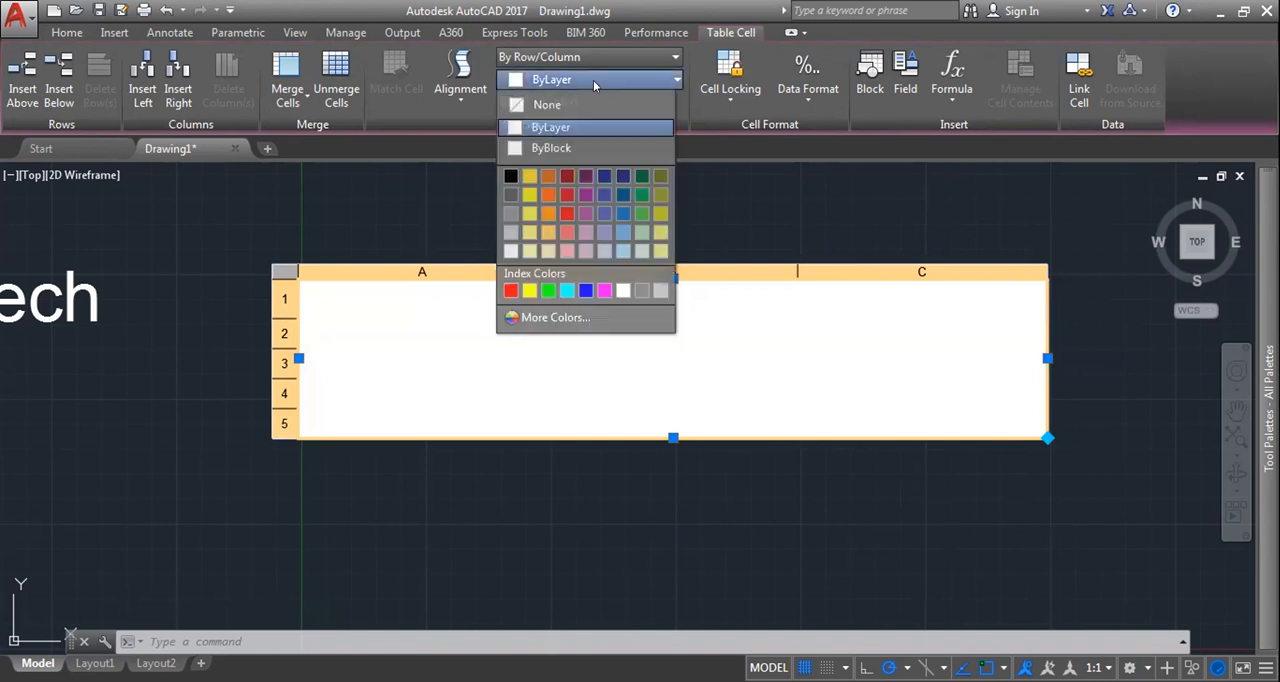
left_click(560, 147)
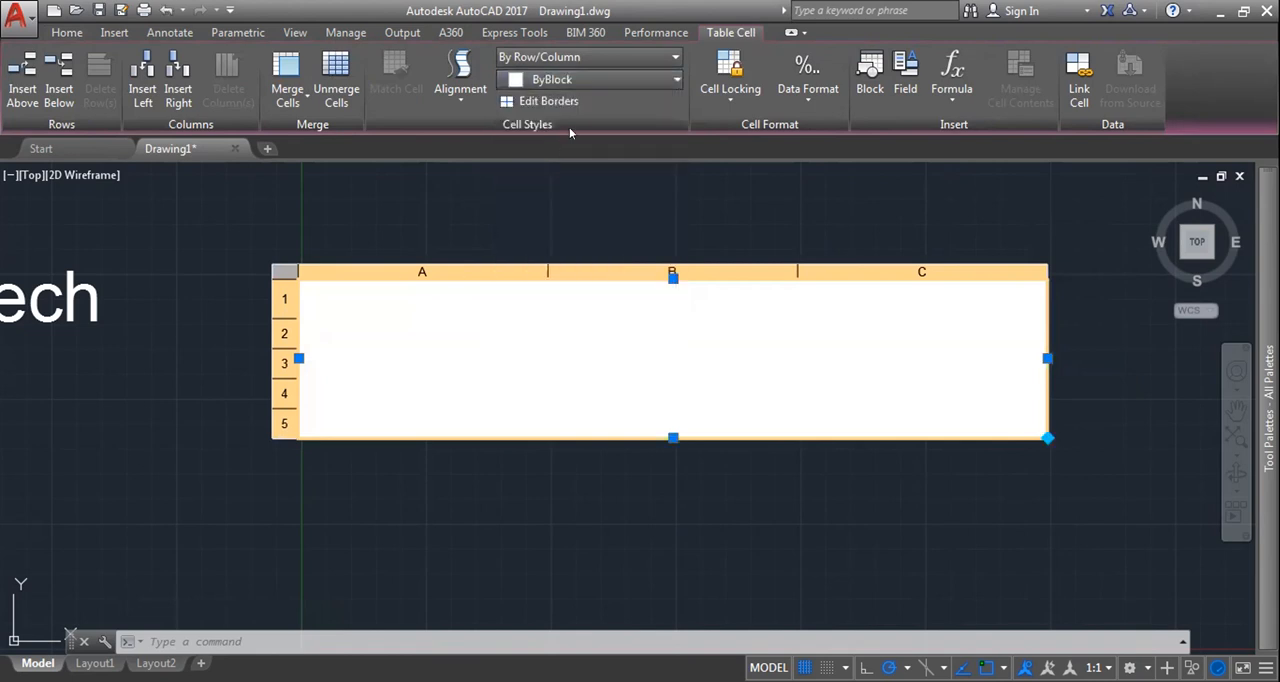
Step: Set the background fill of all the table's cells to None and preview the palette colours
left_click(575, 80)
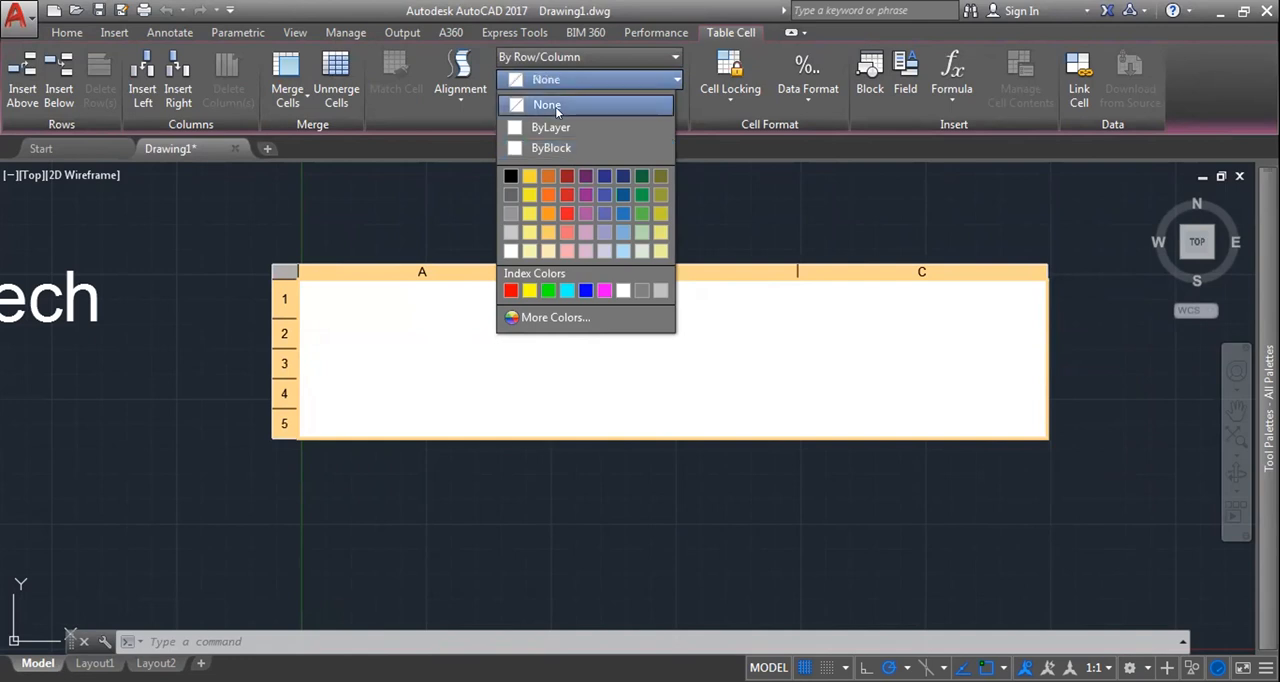
left_click(552, 105)
left_click(575, 79)
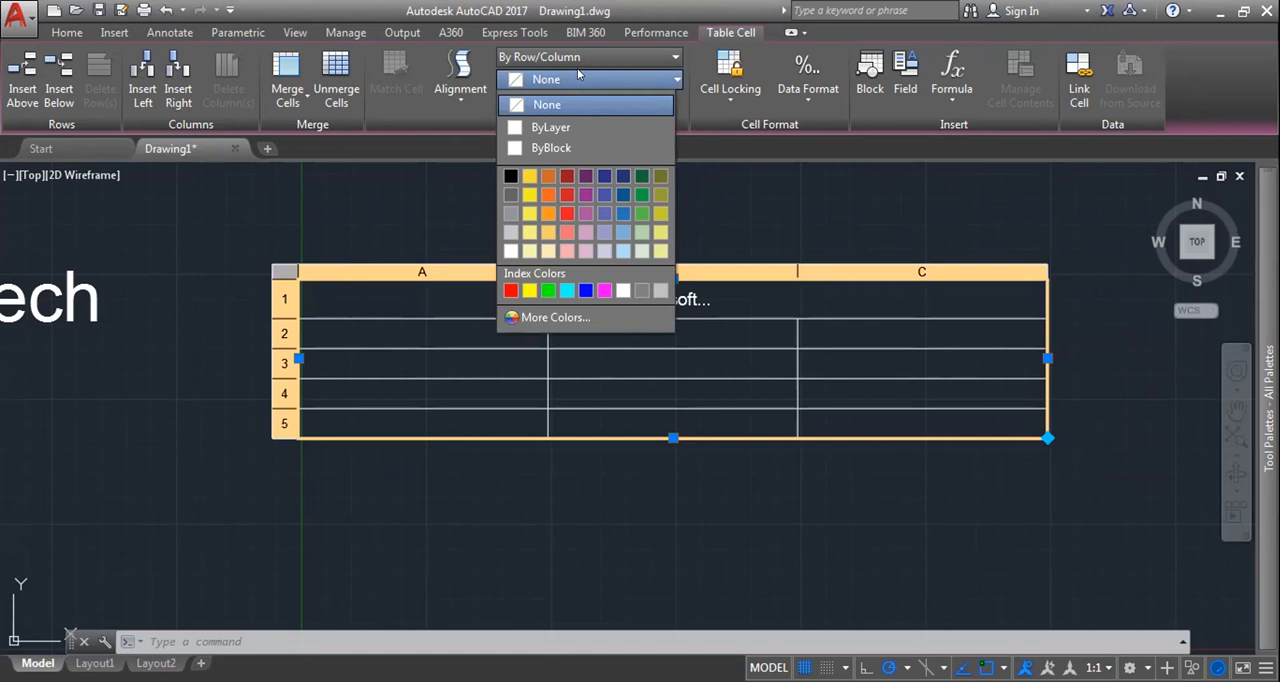
left_click(540, 104)
left_click(561, 80)
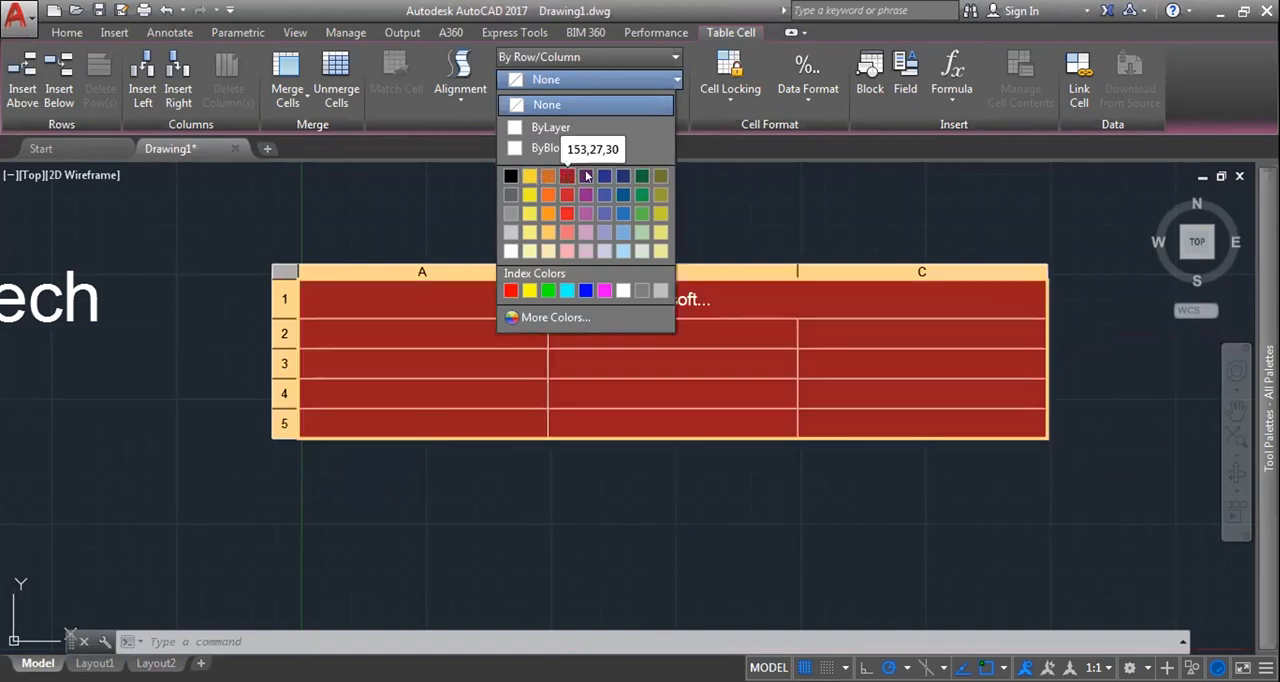
Step: Fill the table's title cell with cyan as its background colour
left_click(805, 297)
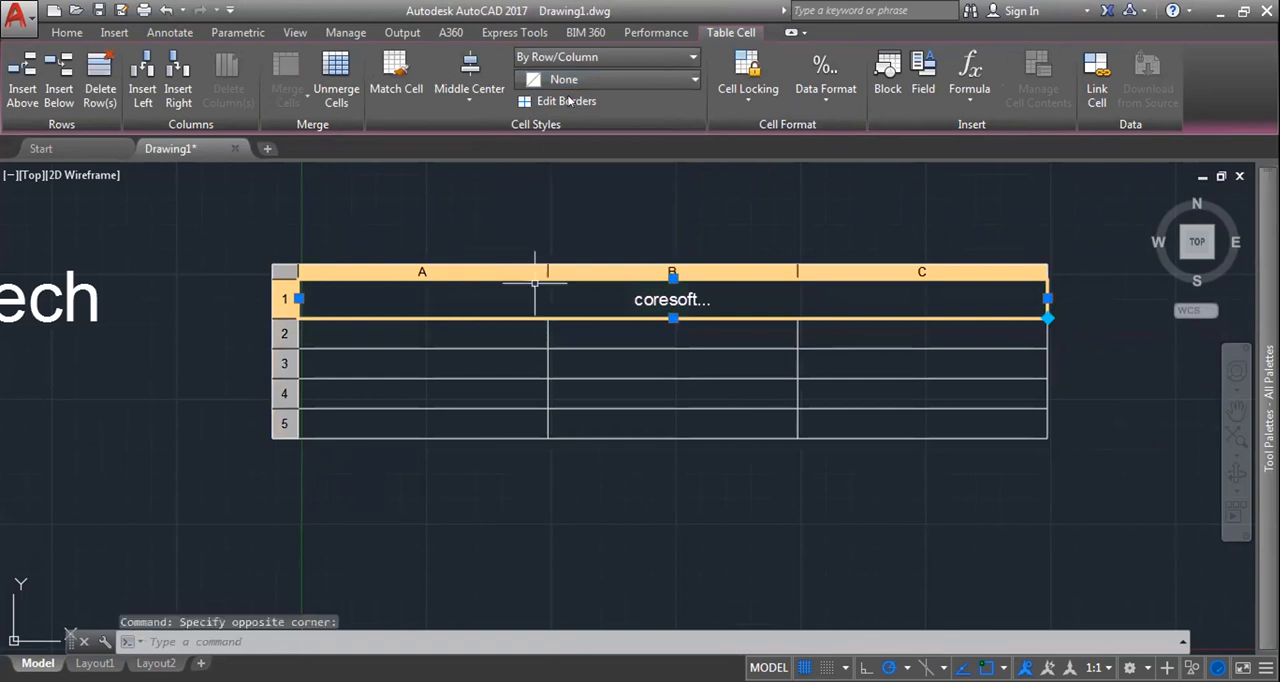
left_click(604, 79)
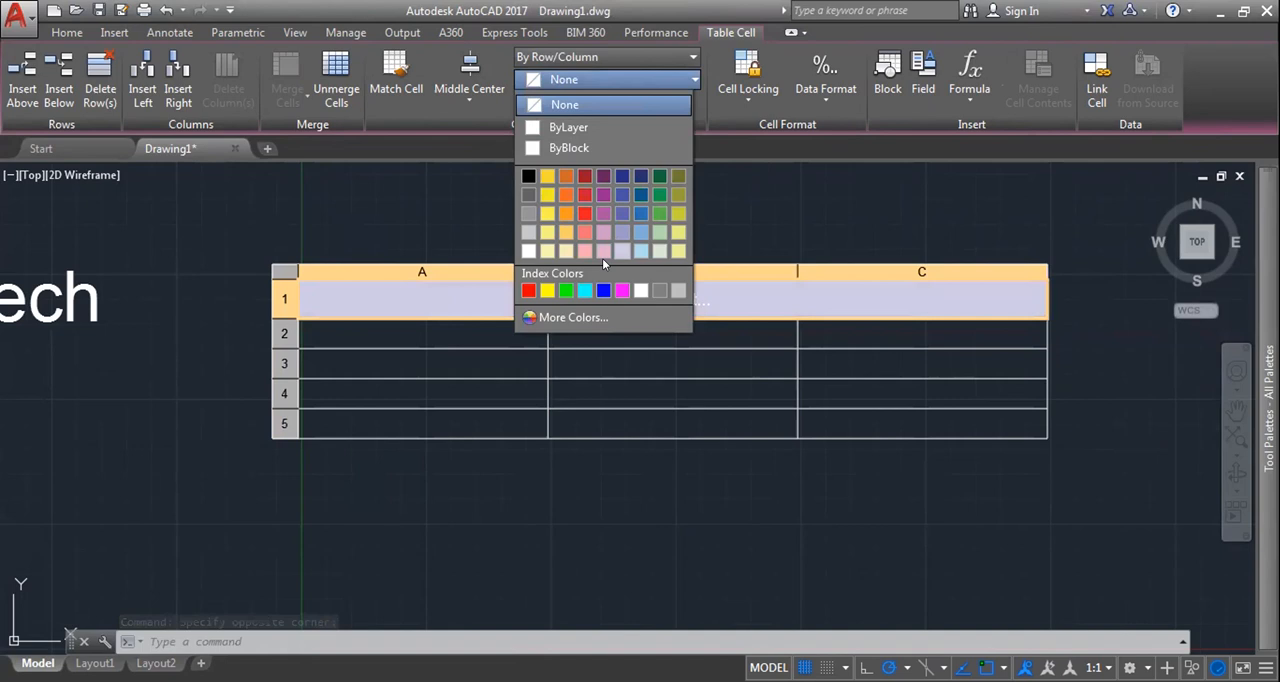
left_click(572, 318)
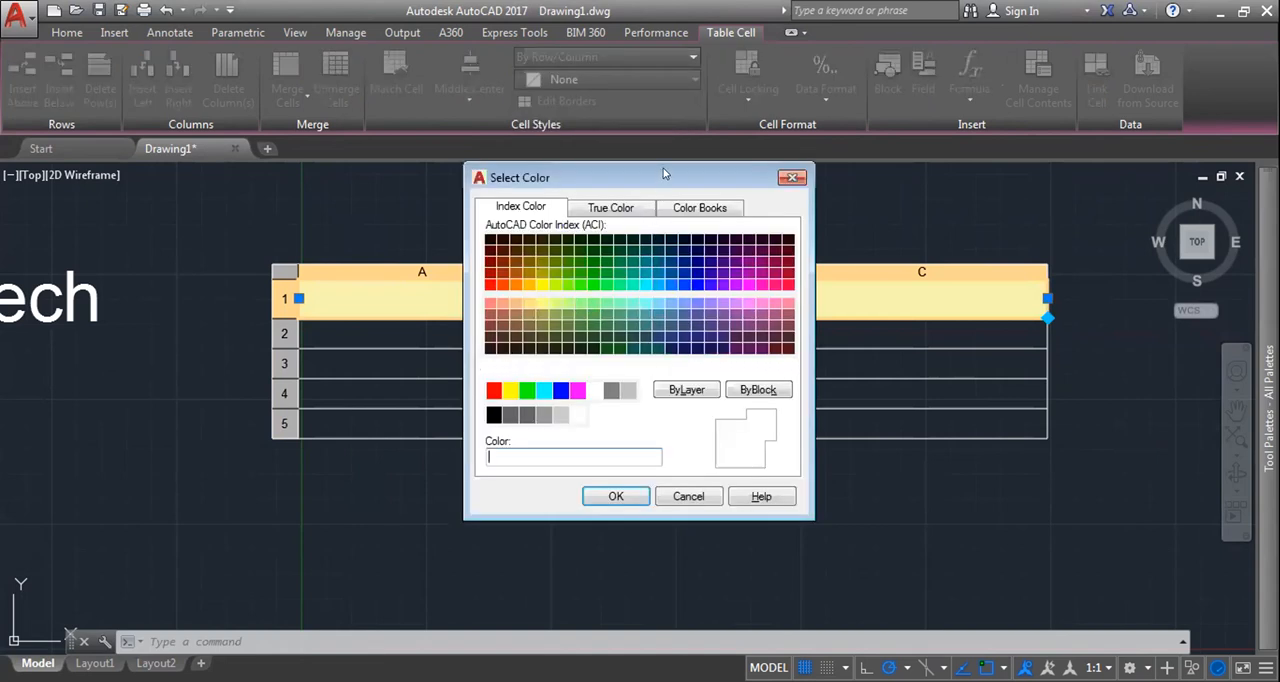
left_click_drag(663, 175, 880, 137)
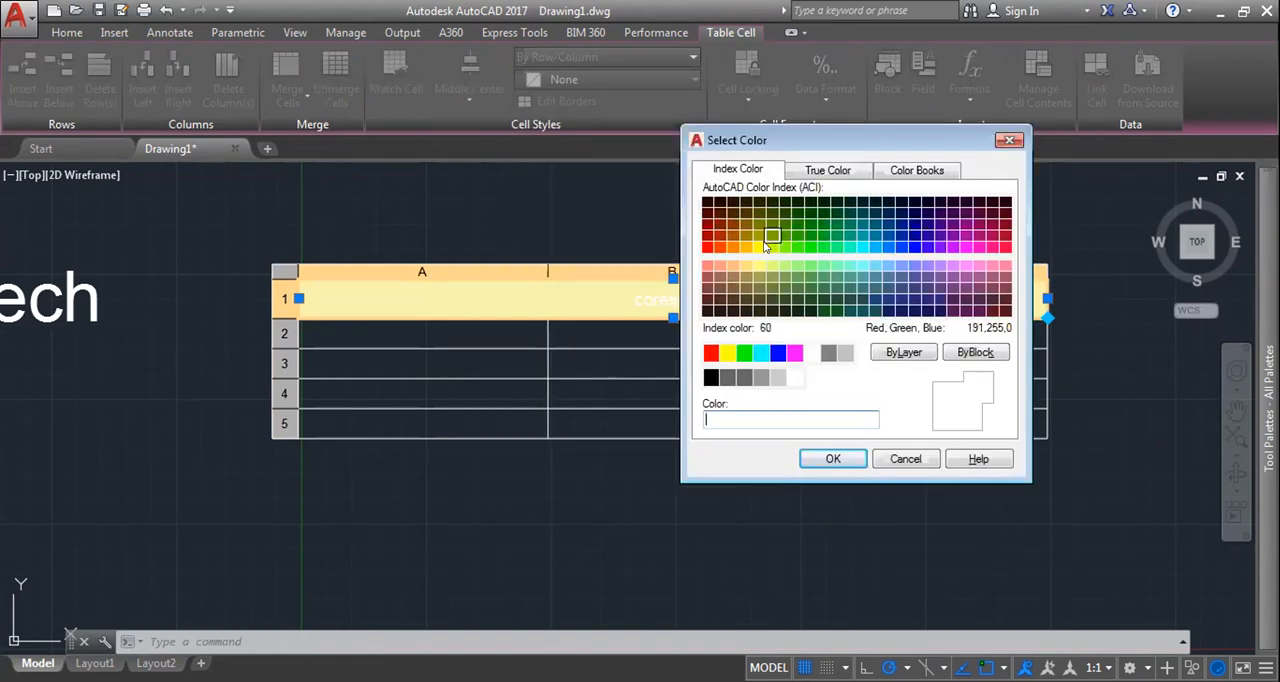
left_click(849, 247)
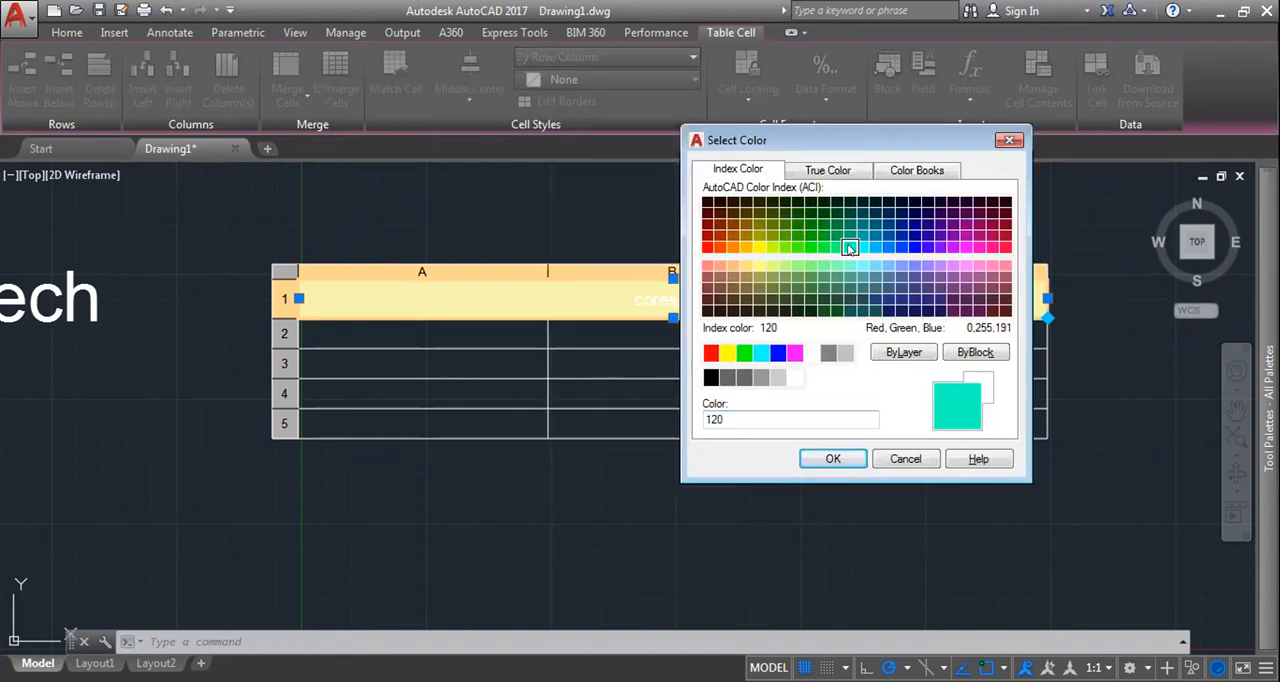
left_click(760, 353)
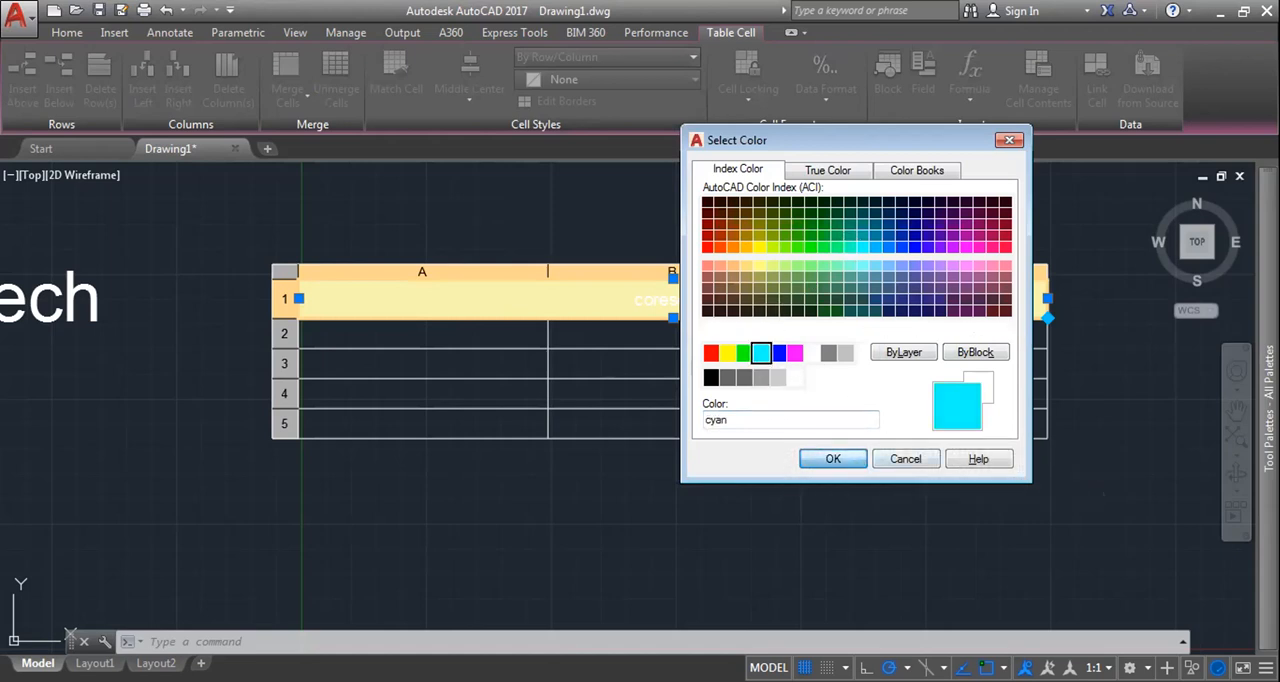
left_click(833, 458)
left_click(750, 330)
left_click(729, 296)
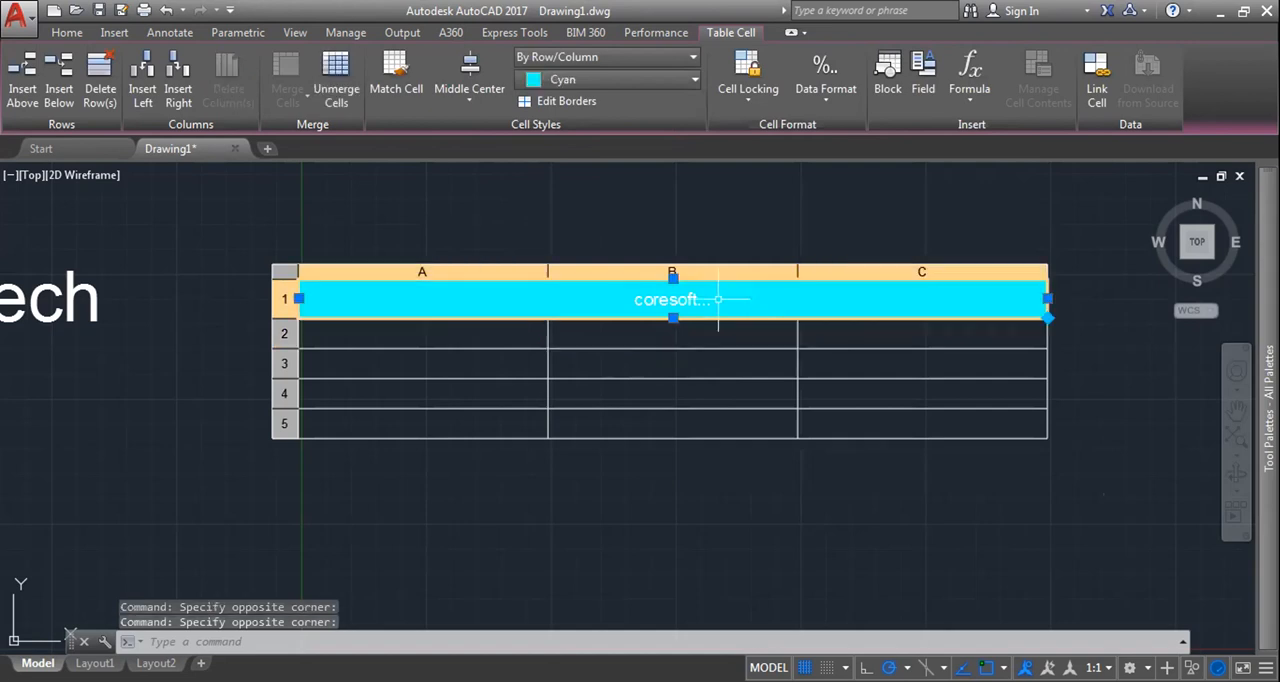
left_click(566, 101)
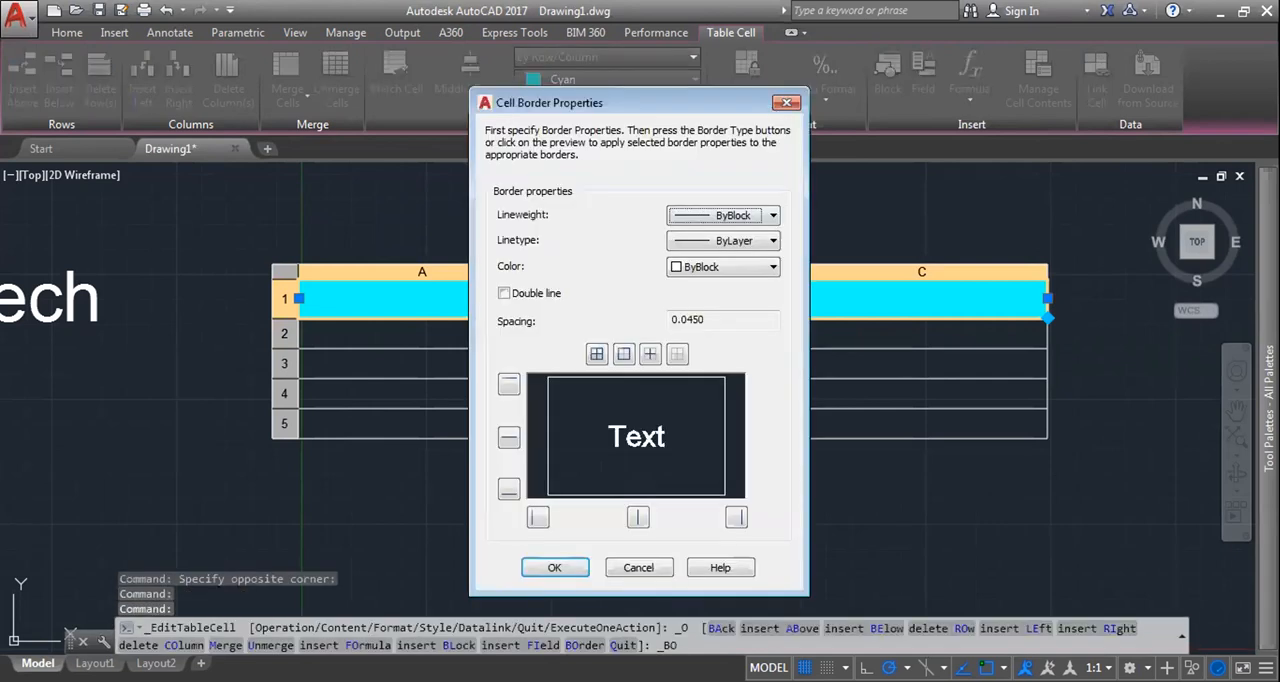
key("Escape")
Step: Open the border properties for all the table's cells and apply the all-borders and outside-borders options
left_click_drag(431, 300, 966, 454)
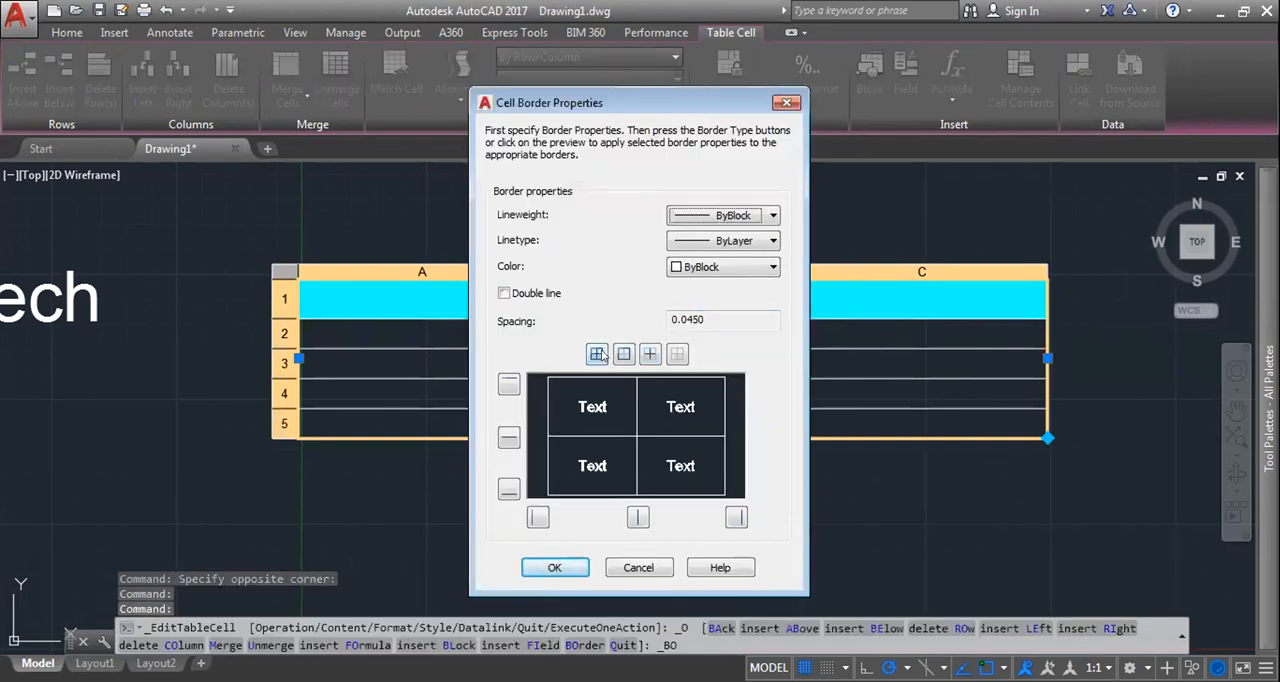
left_click(598, 355)
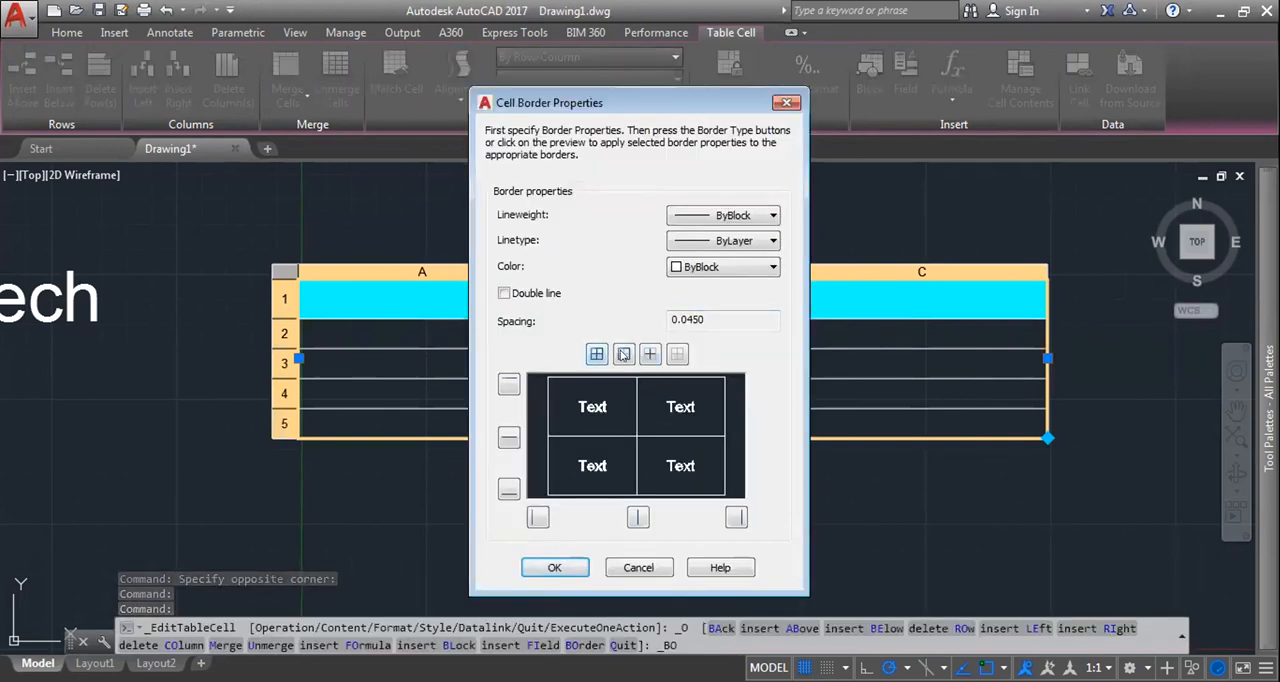
left_click(623, 354)
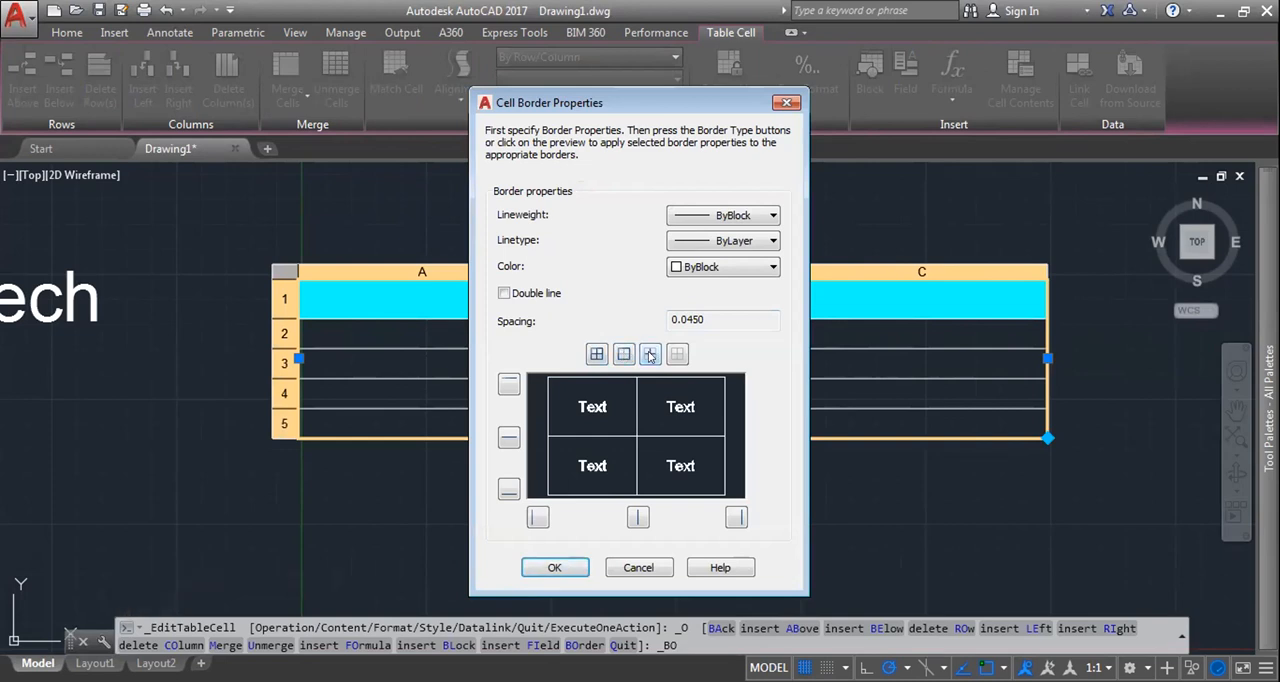
Step: Apply a 0.30 mm border lineweight to the outside borders of the selected table cells and leave the table
left_click(738, 216)
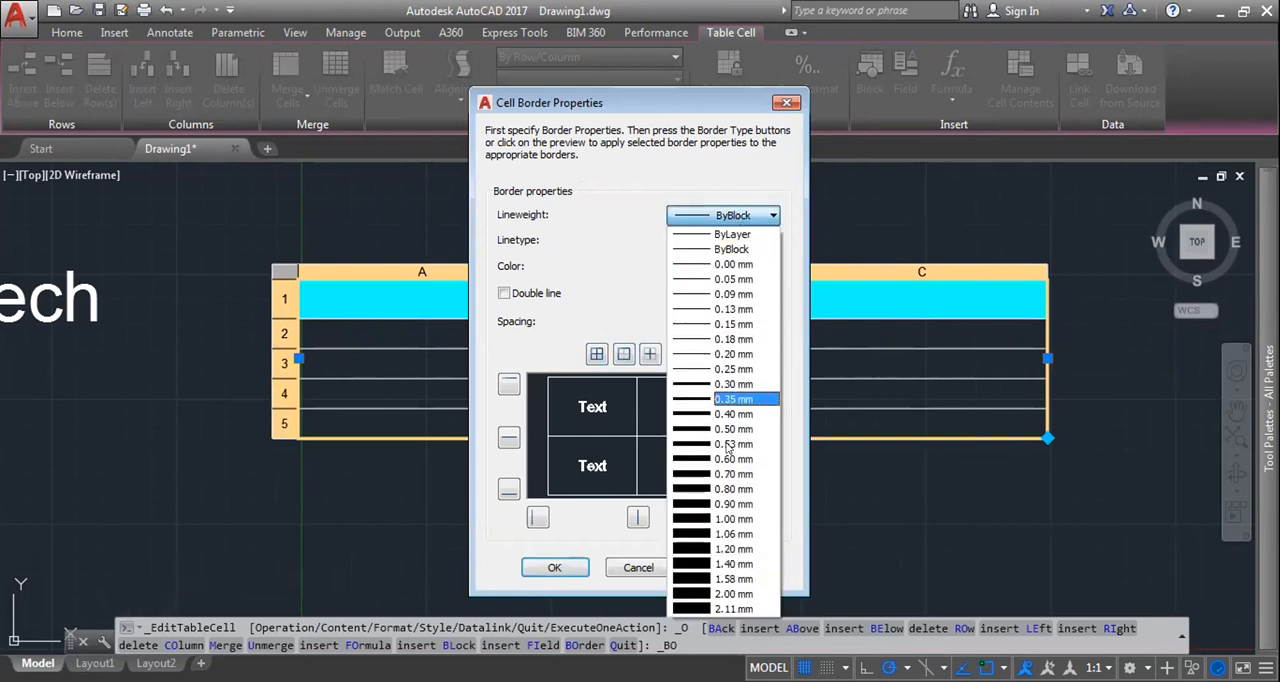
left_click(767, 215)
left_click(767, 215)
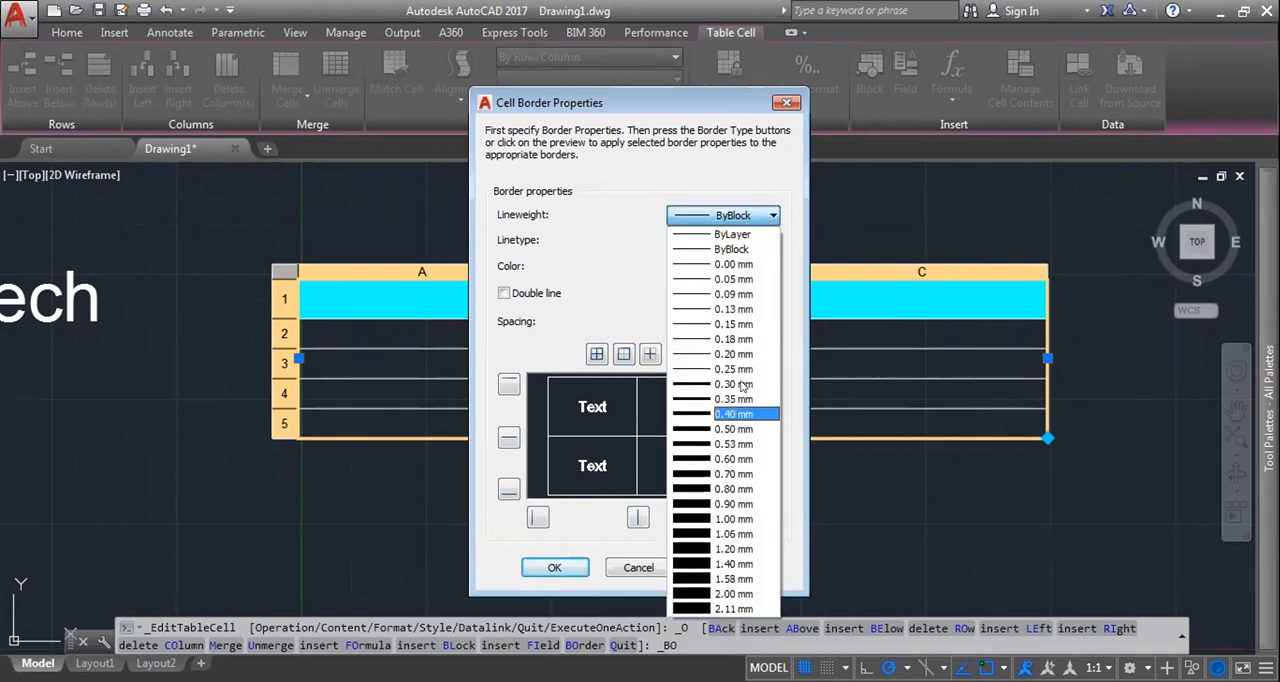
left_click(742, 383)
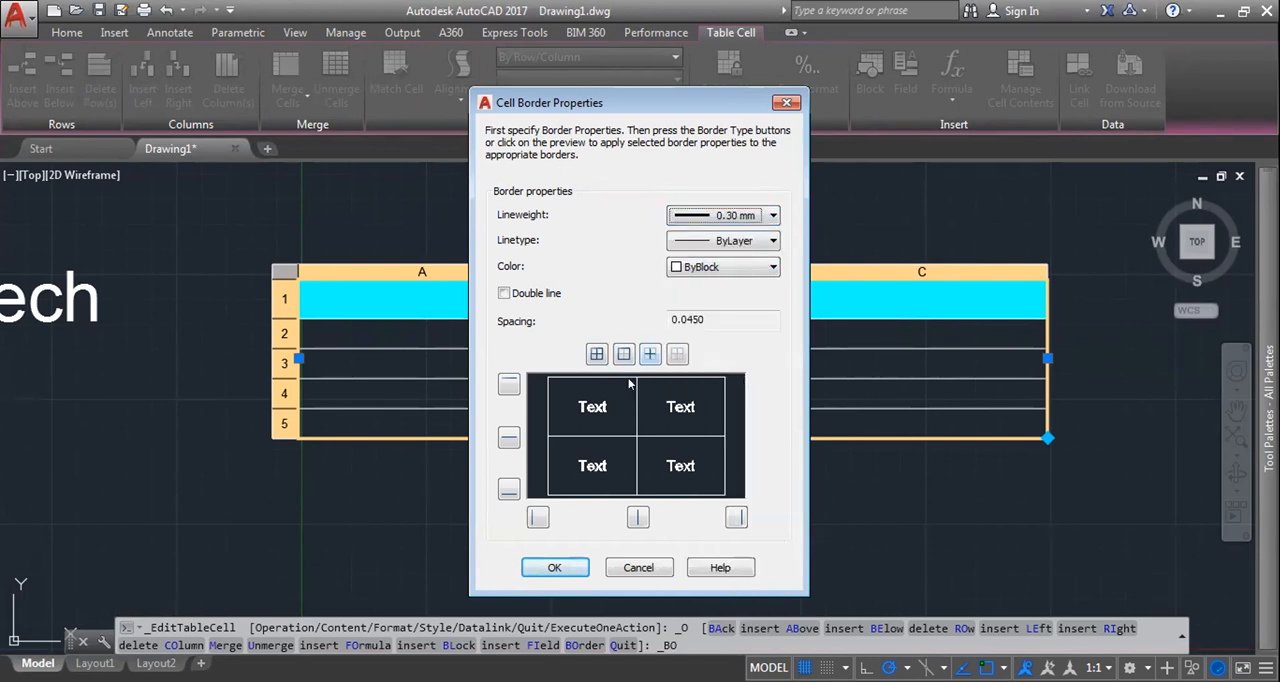
left_click(624, 354)
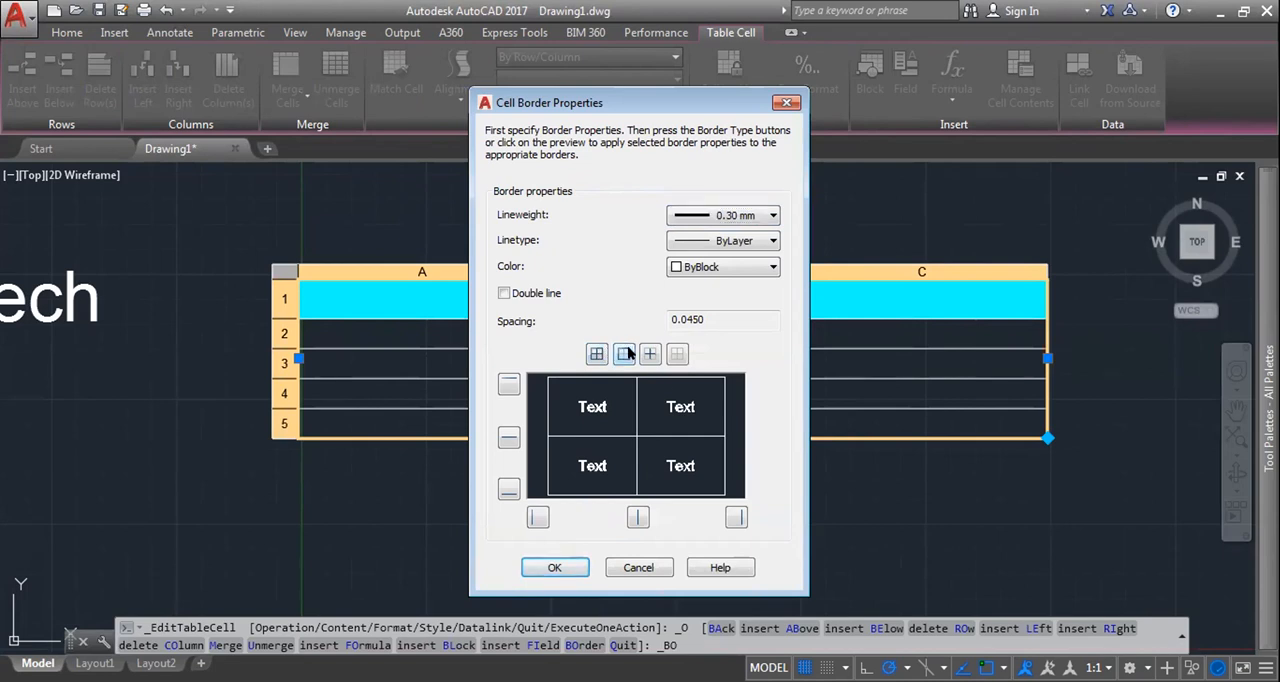
left_click(568, 560)
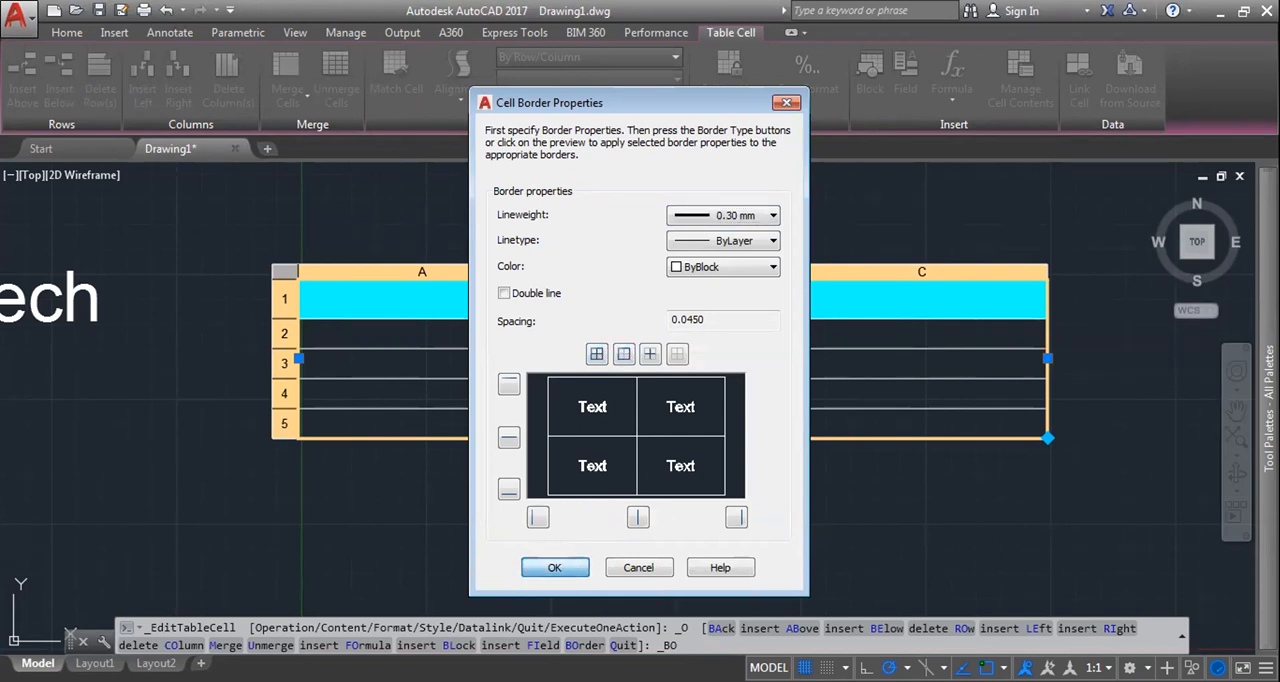
key("Escape")
key("Escape")
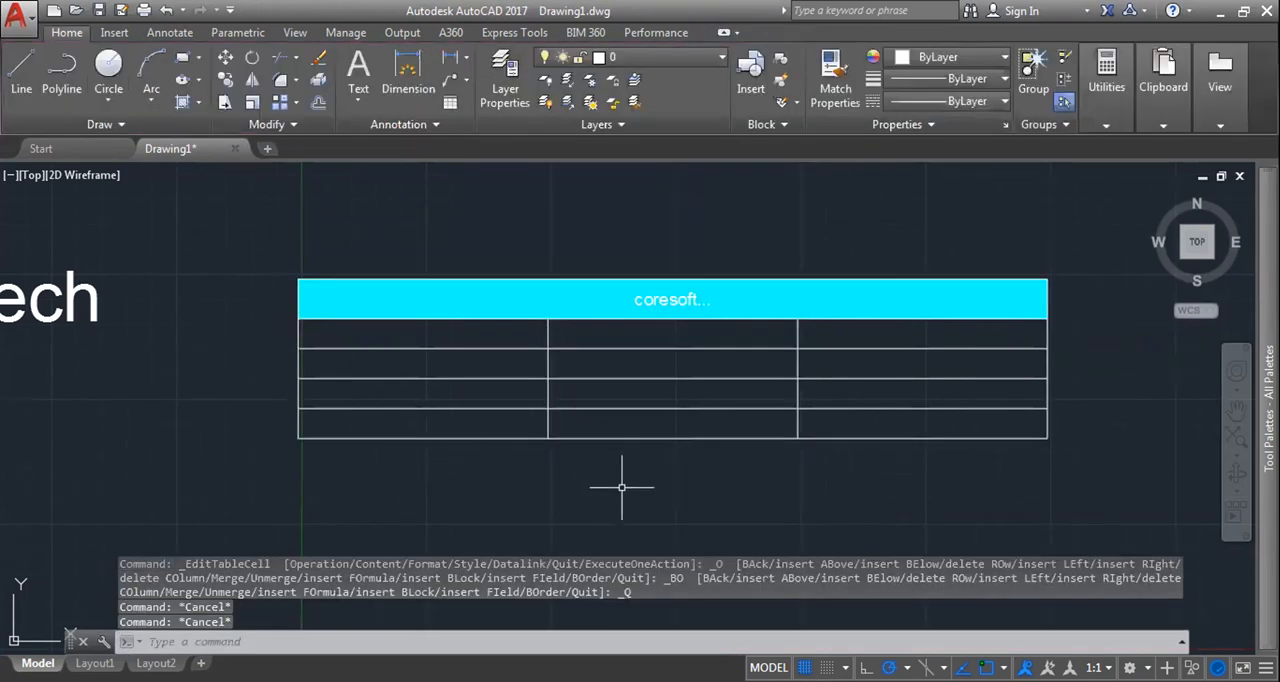
Step: Undo the last table border edit and the title cell's cyan background fill
left_click(625, 401)
key("Escape")
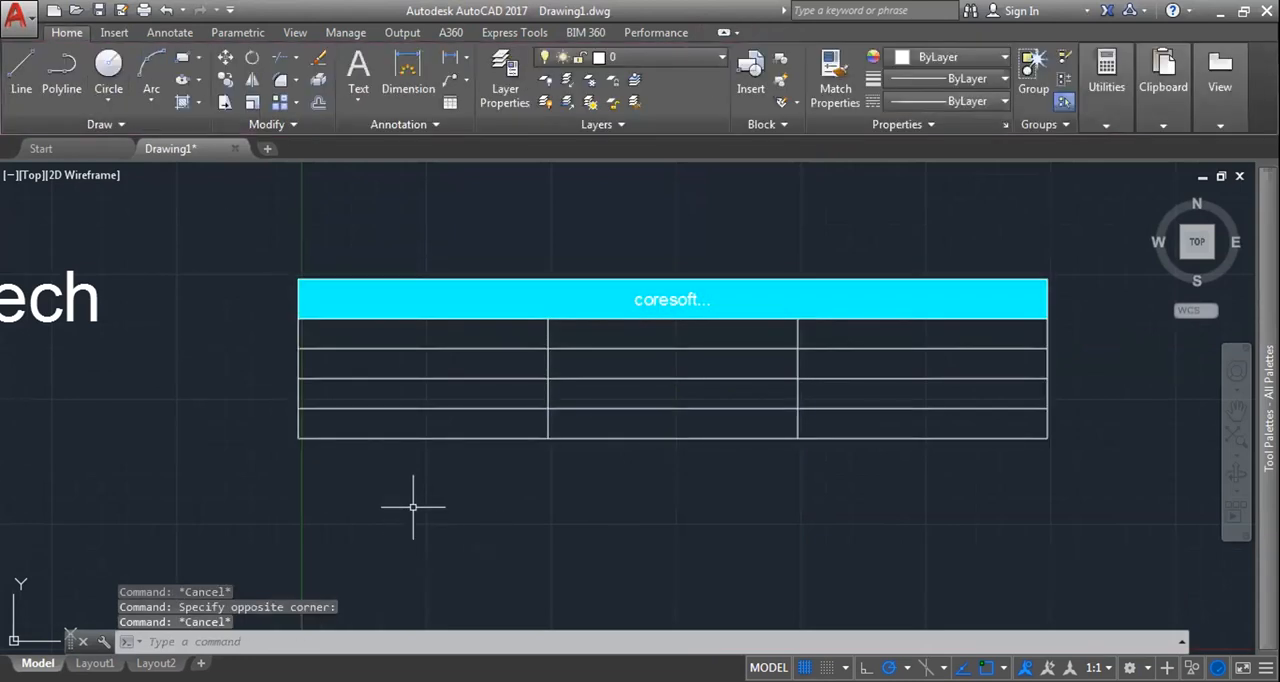
double_click(412, 324)
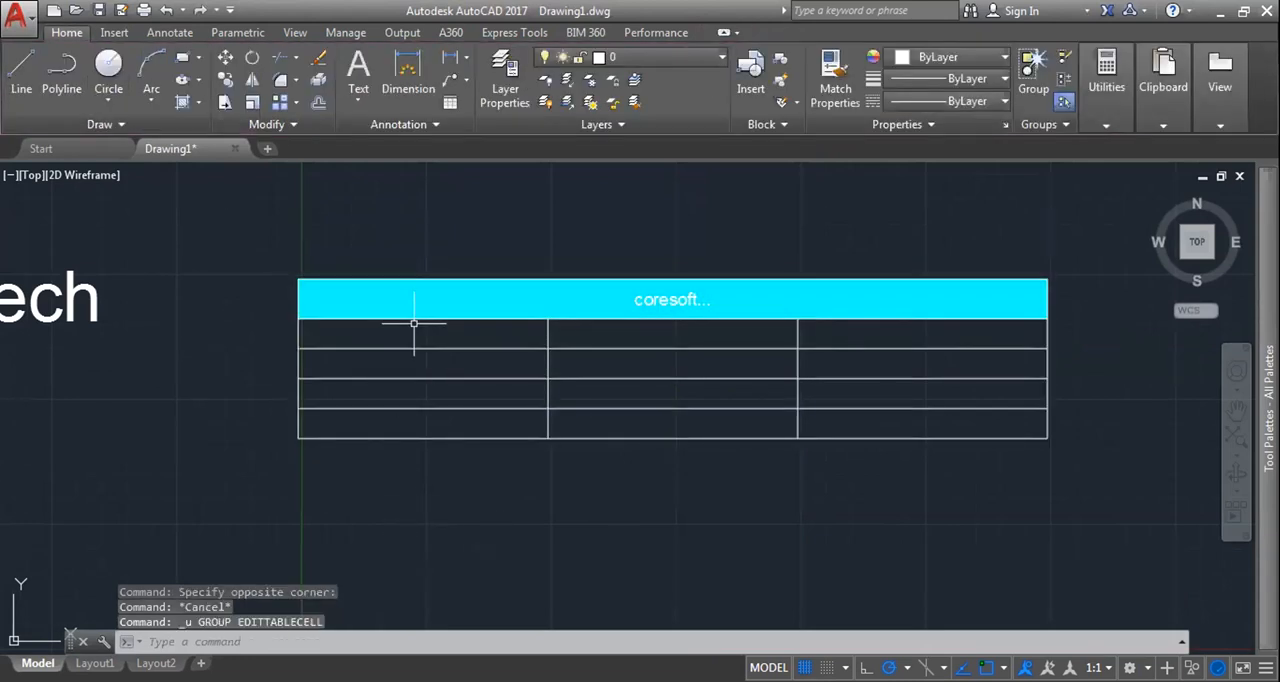
key("ctrl+z")
key("ctrl+z")
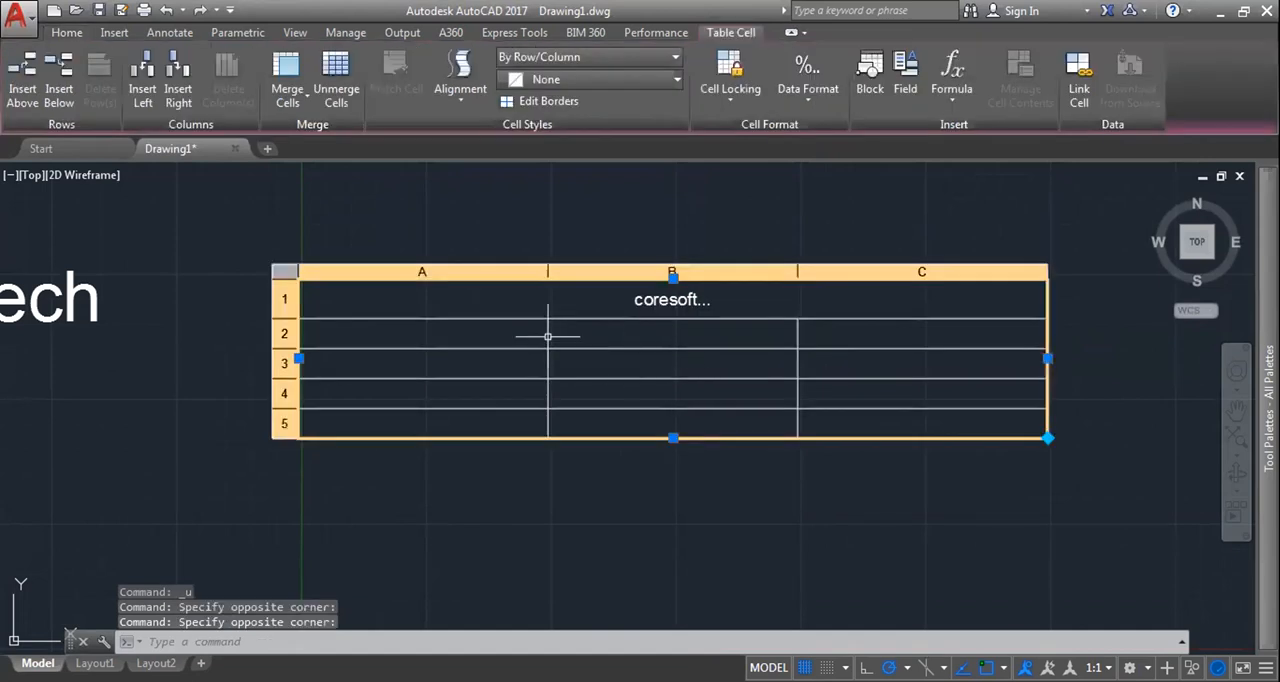
Step: Set the border colour to Yellow for all outside and inside borders of the table's cells
left_click(574, 102)
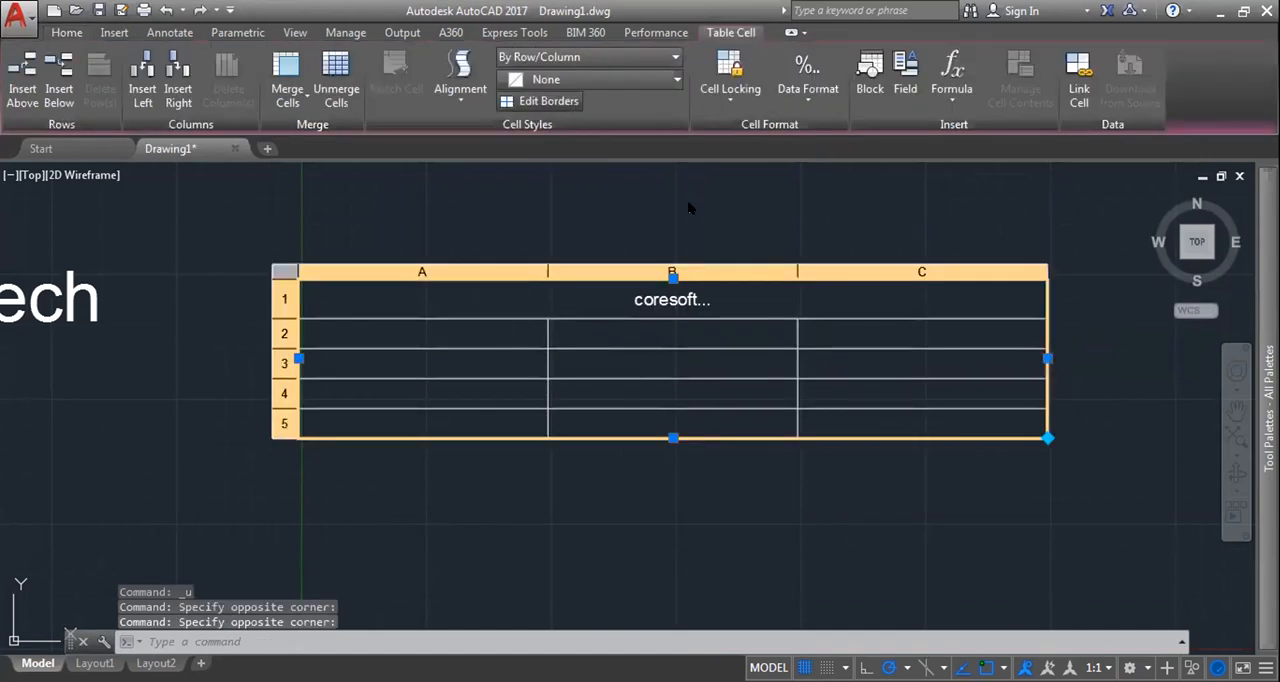
left_click(707, 266)
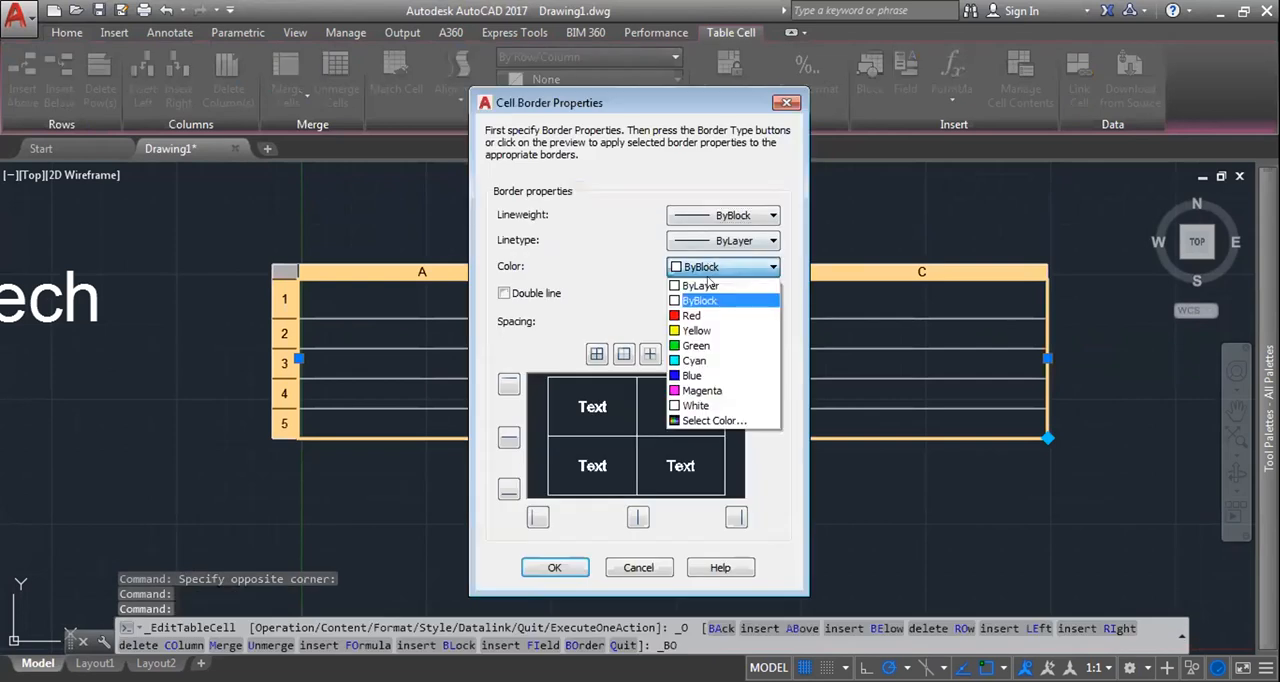
left_click(697, 330)
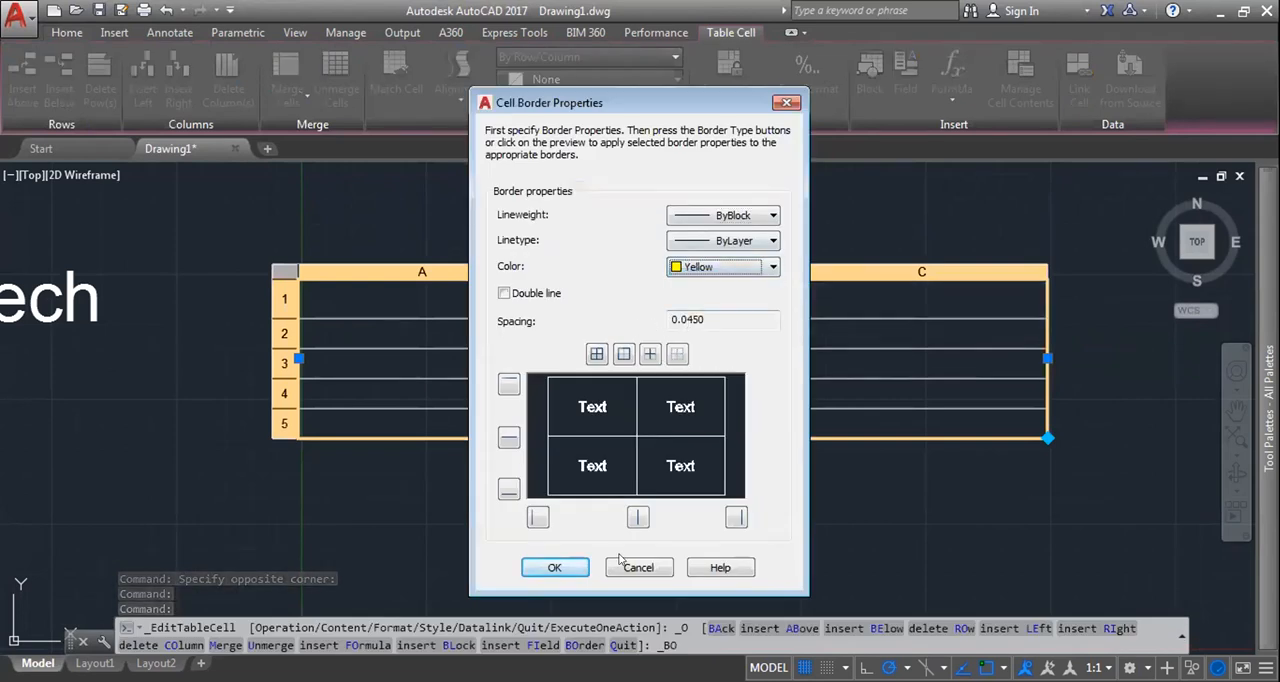
left_click(607, 403)
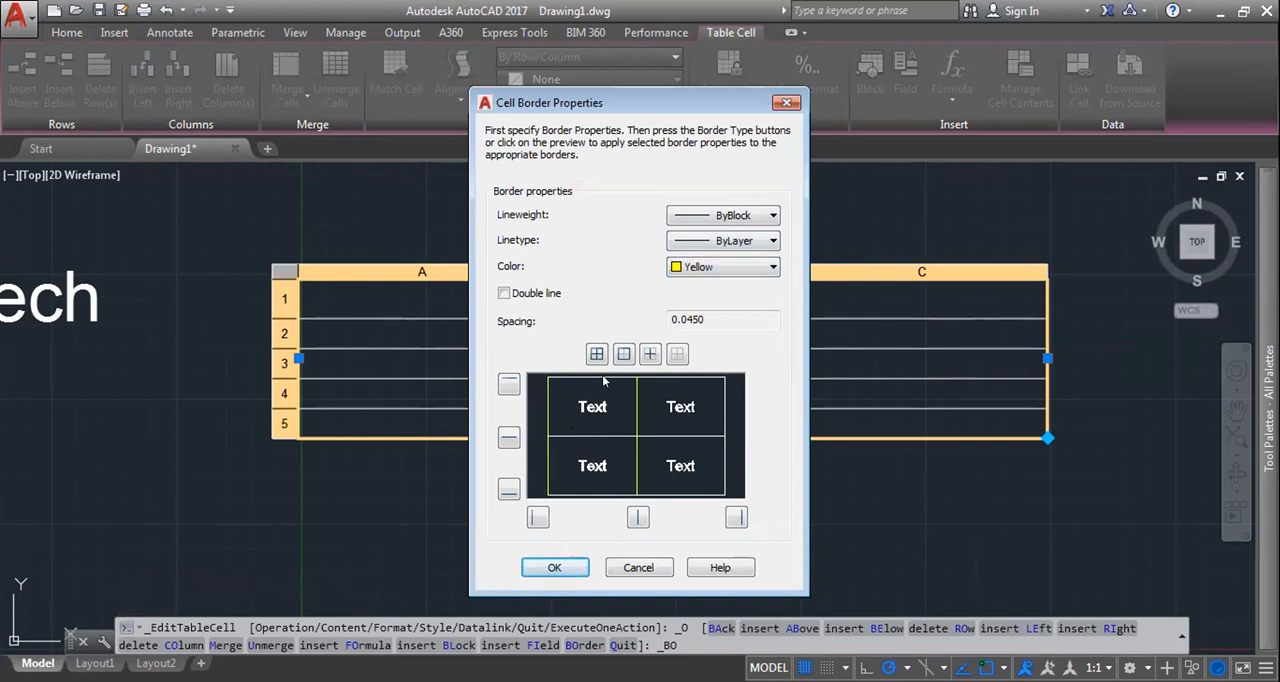
left_click(723, 400)
left_click(674, 433)
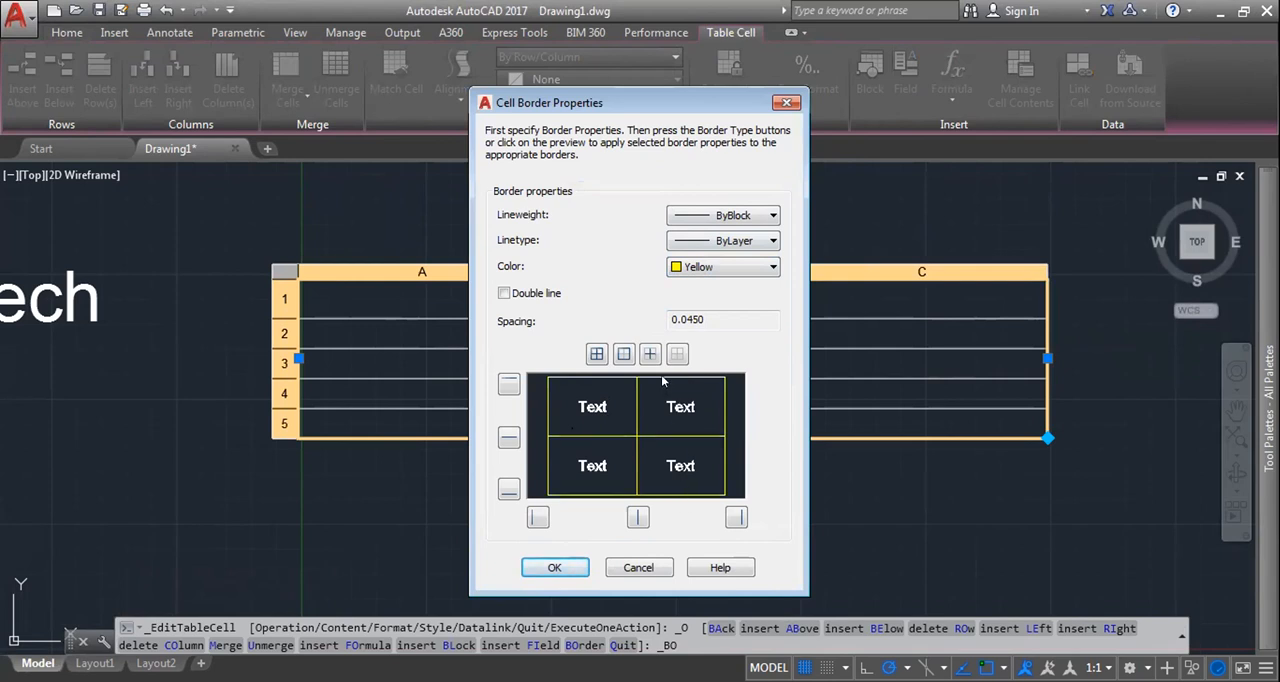
left_click(554, 567)
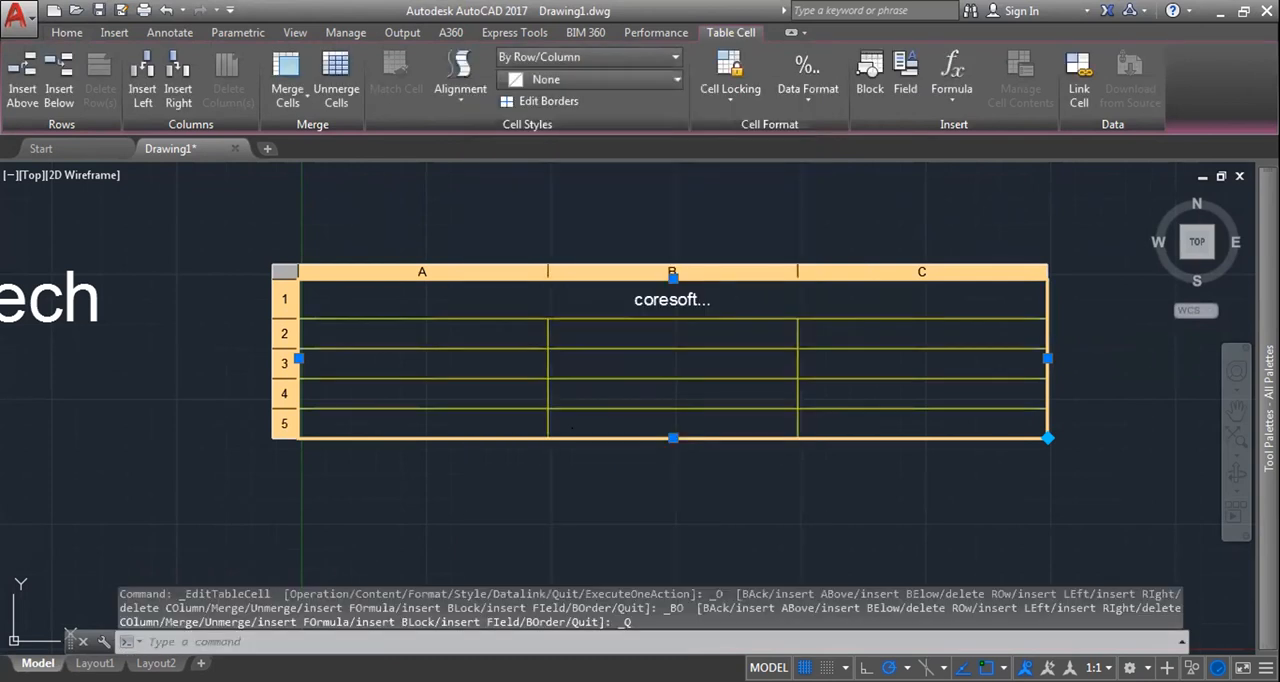
key("Escape")
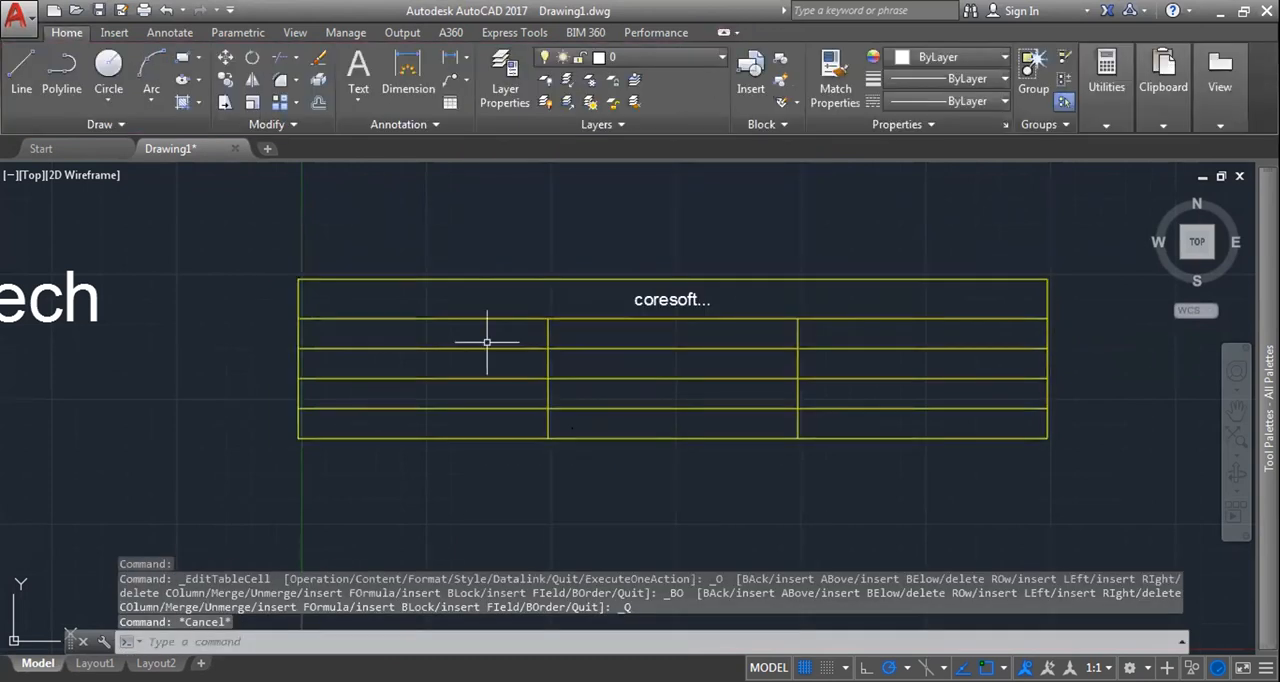
Step: Select all the table's cells and open their background fill colour choices
left_click(715, 295)
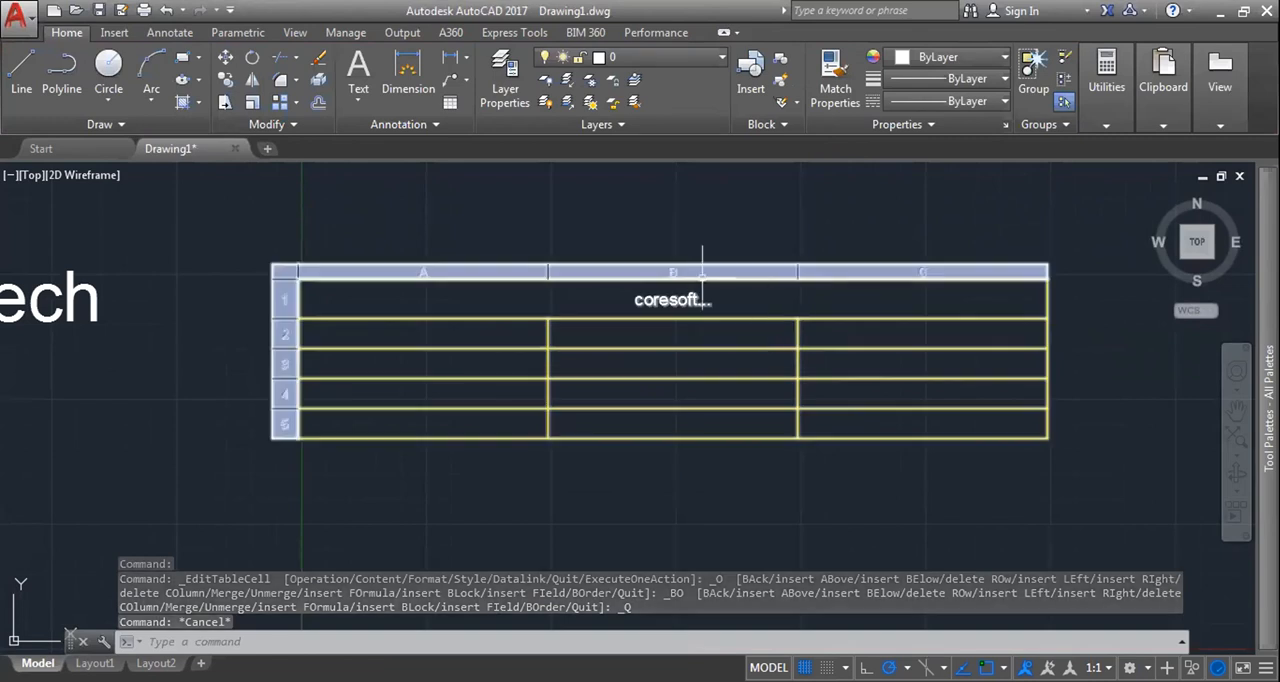
left_click(405, 296)
left_click(981, 500)
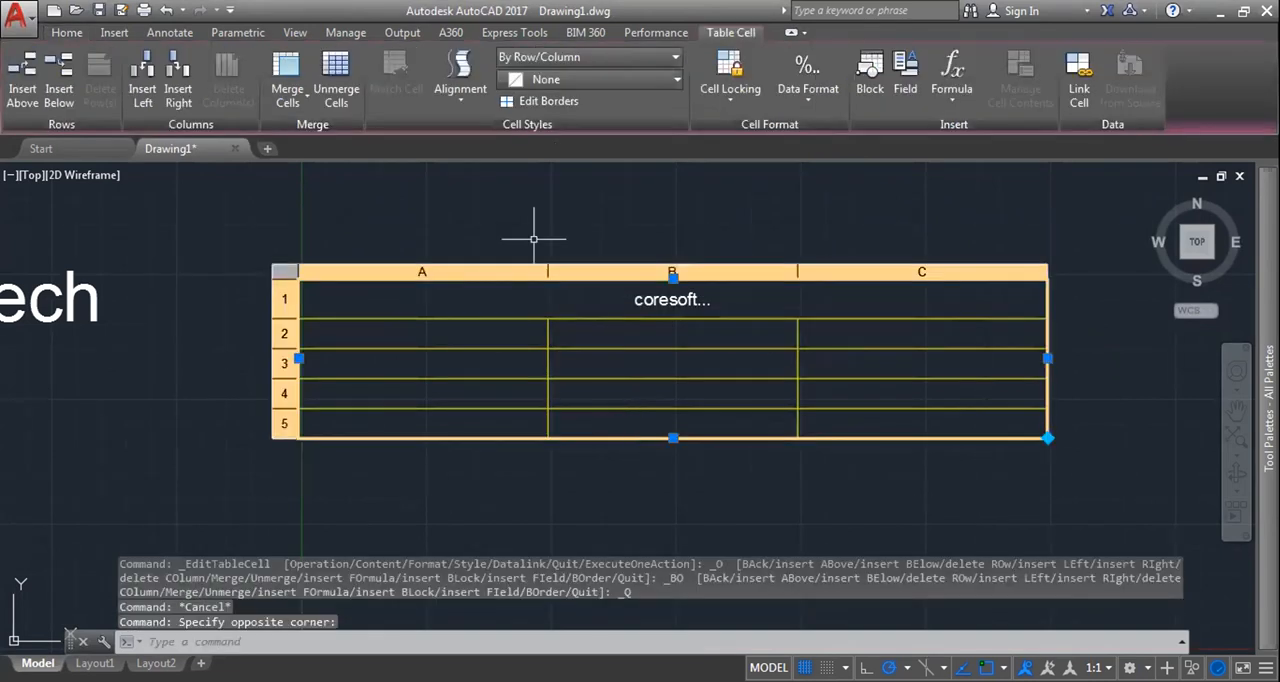
left_click(558, 84)
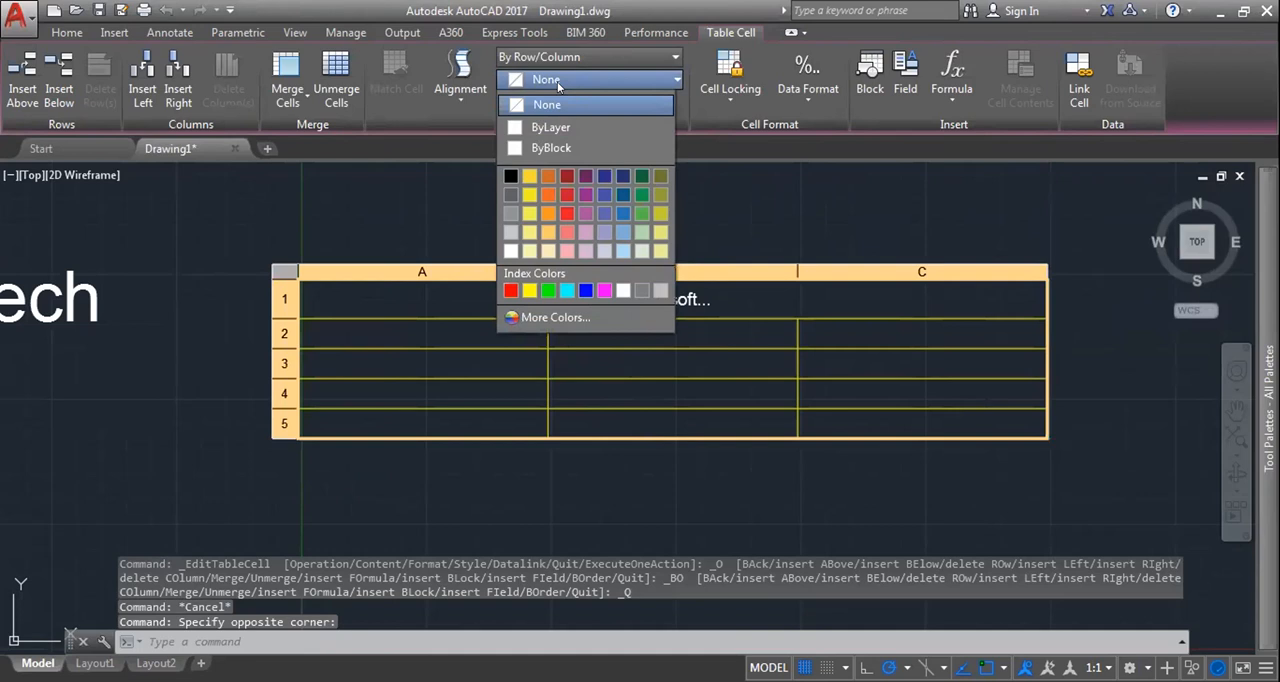
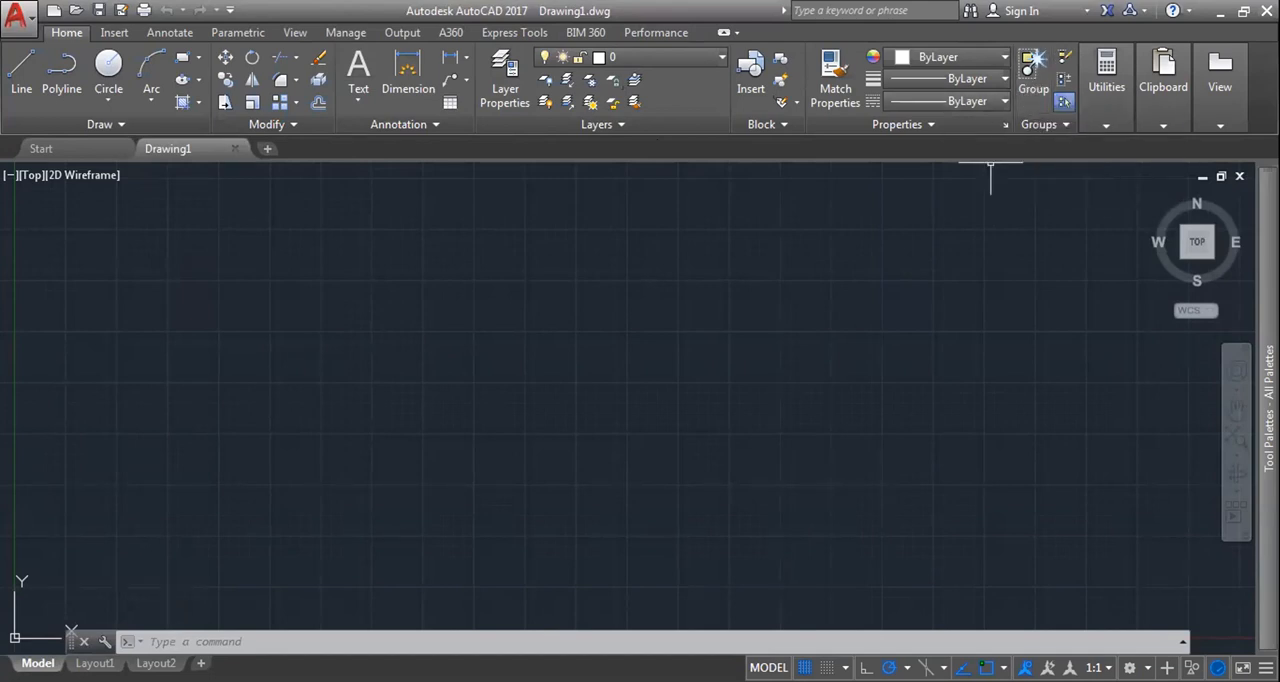
Step: Draw a closed four-sided outline with lines and eight overlapping circles of various sizes below and beside it
key("Escape")
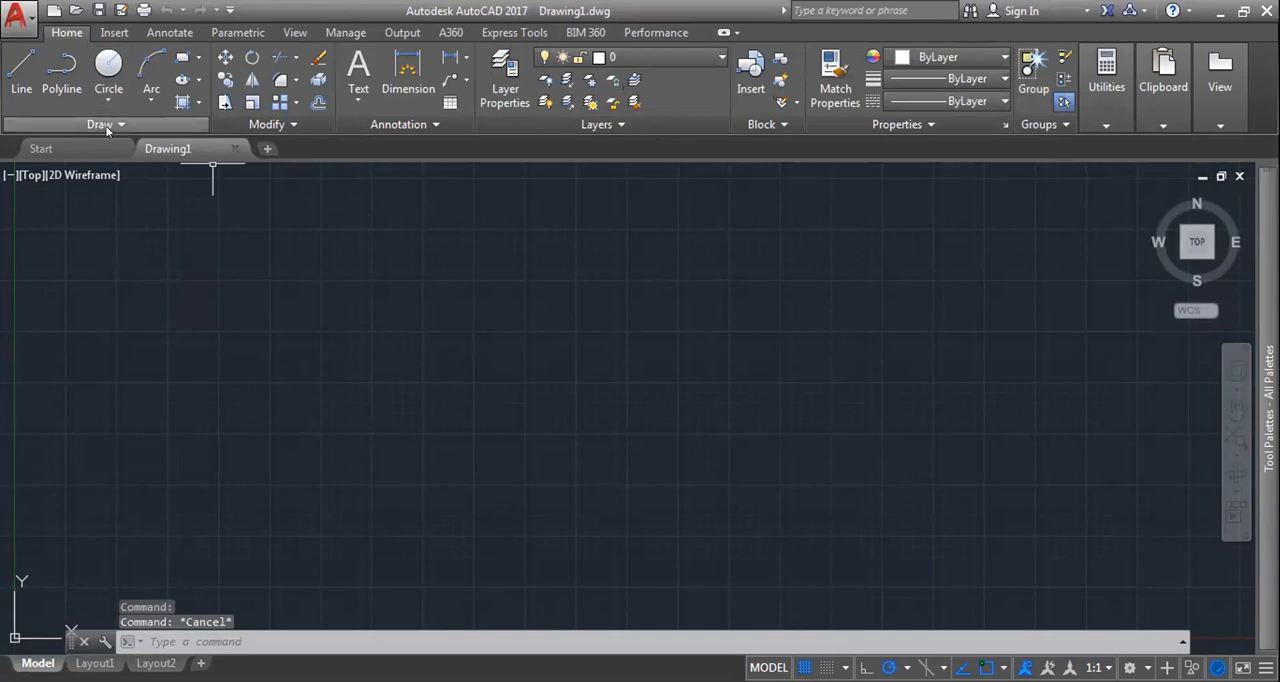
type("l")
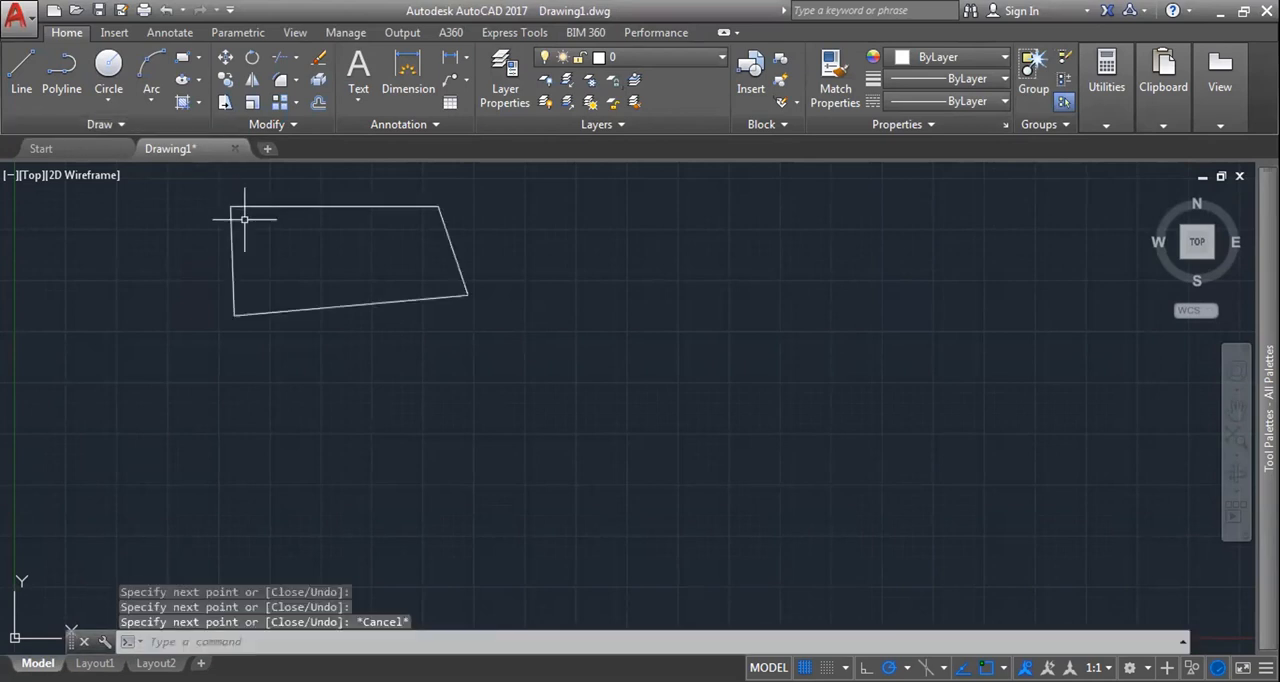
type("d")
key("BackSpace")
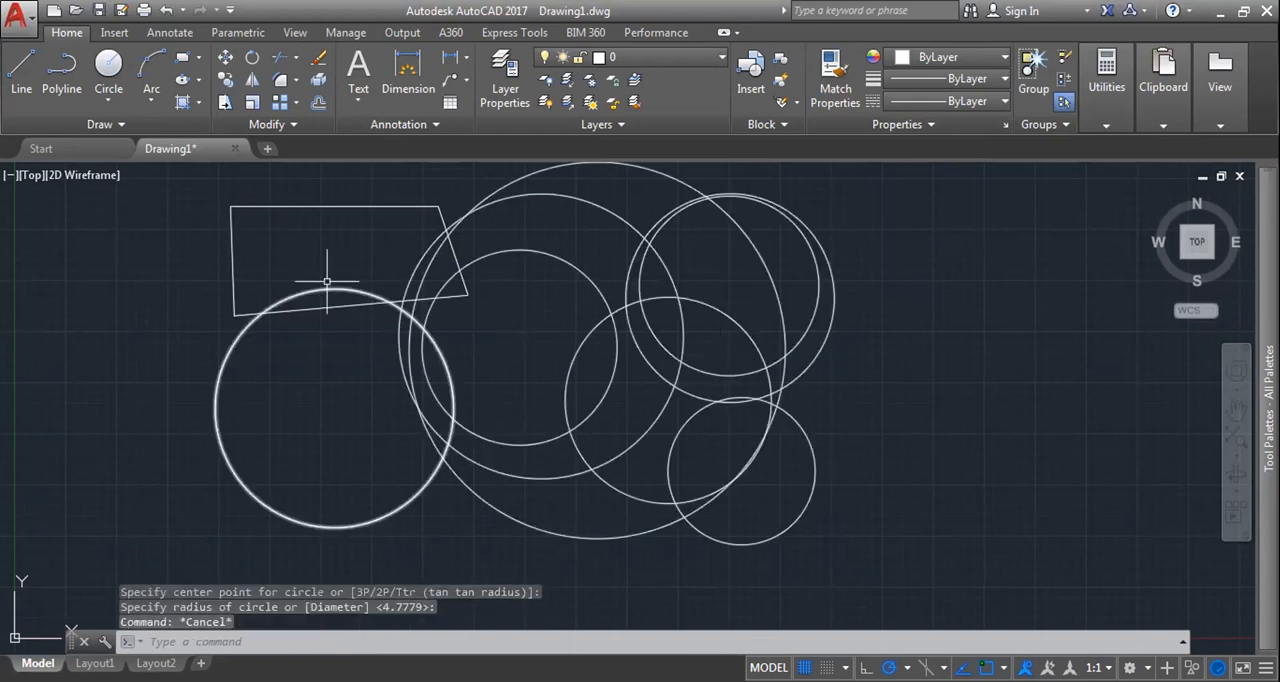
key("Escape")
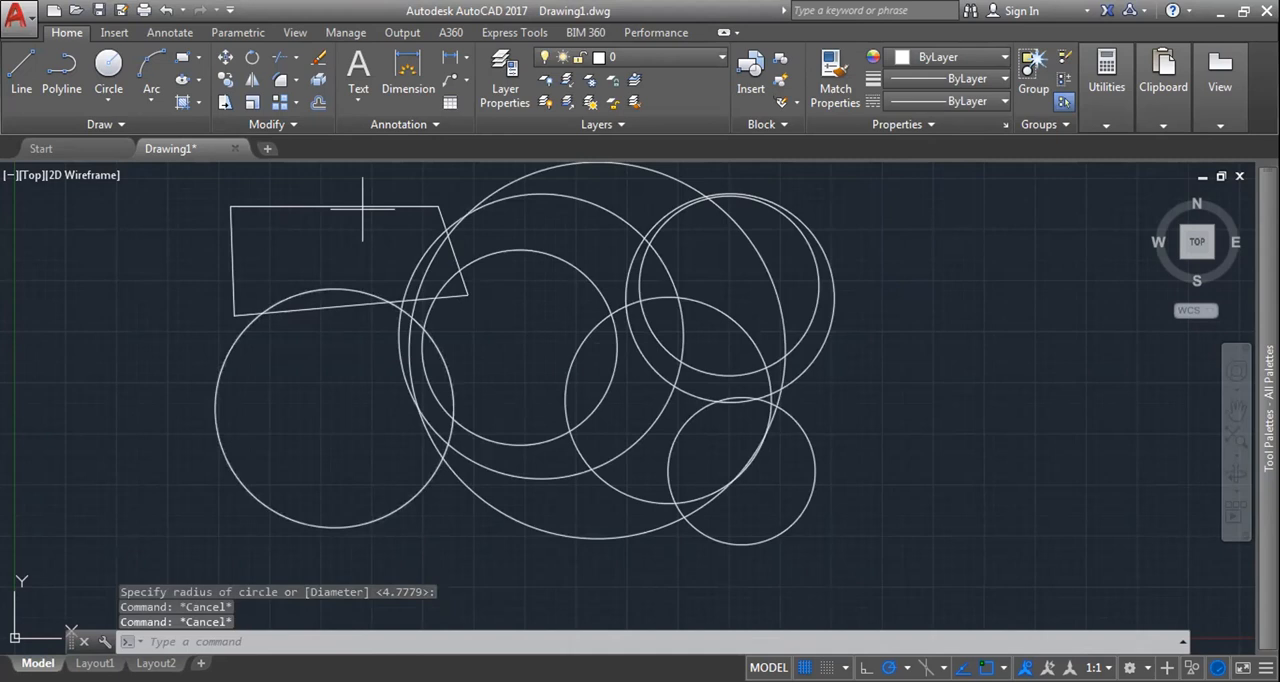
Step: Select individual lines of the outline and several circles to check that each is a separate object, and clear the selection
left_click(363, 207)
left_click(230, 245)
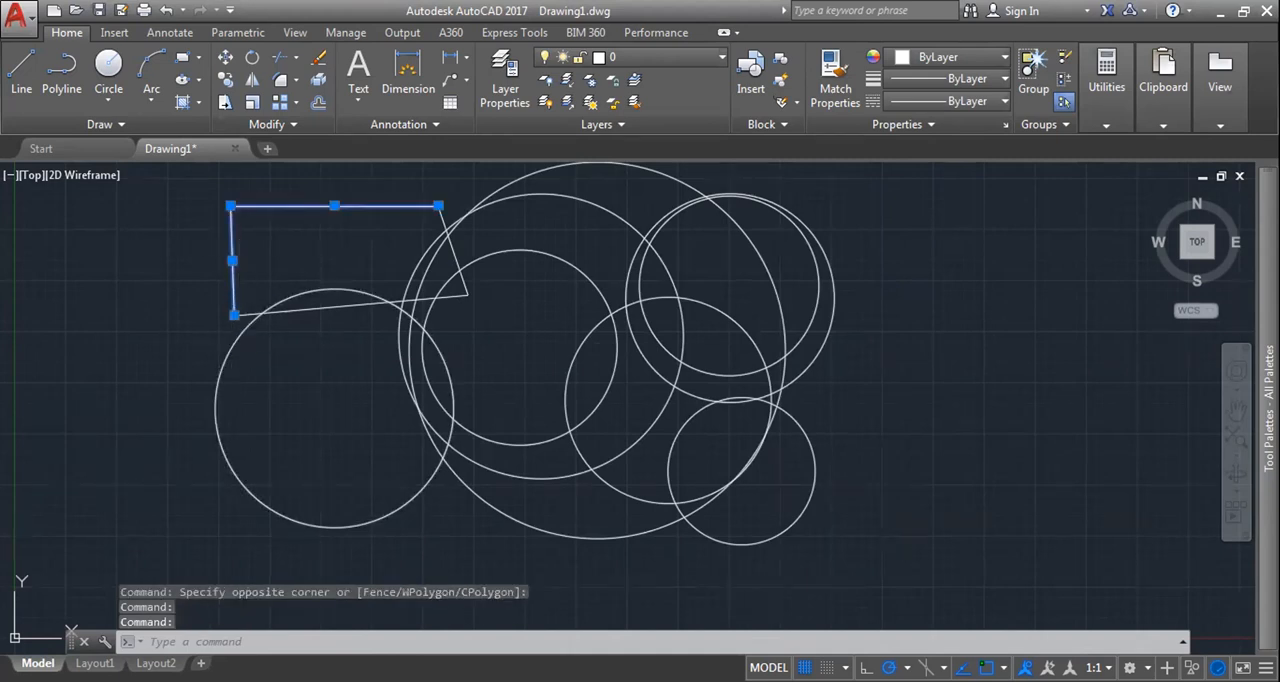
key("Escape")
left_click(288, 300)
left_click(508, 189)
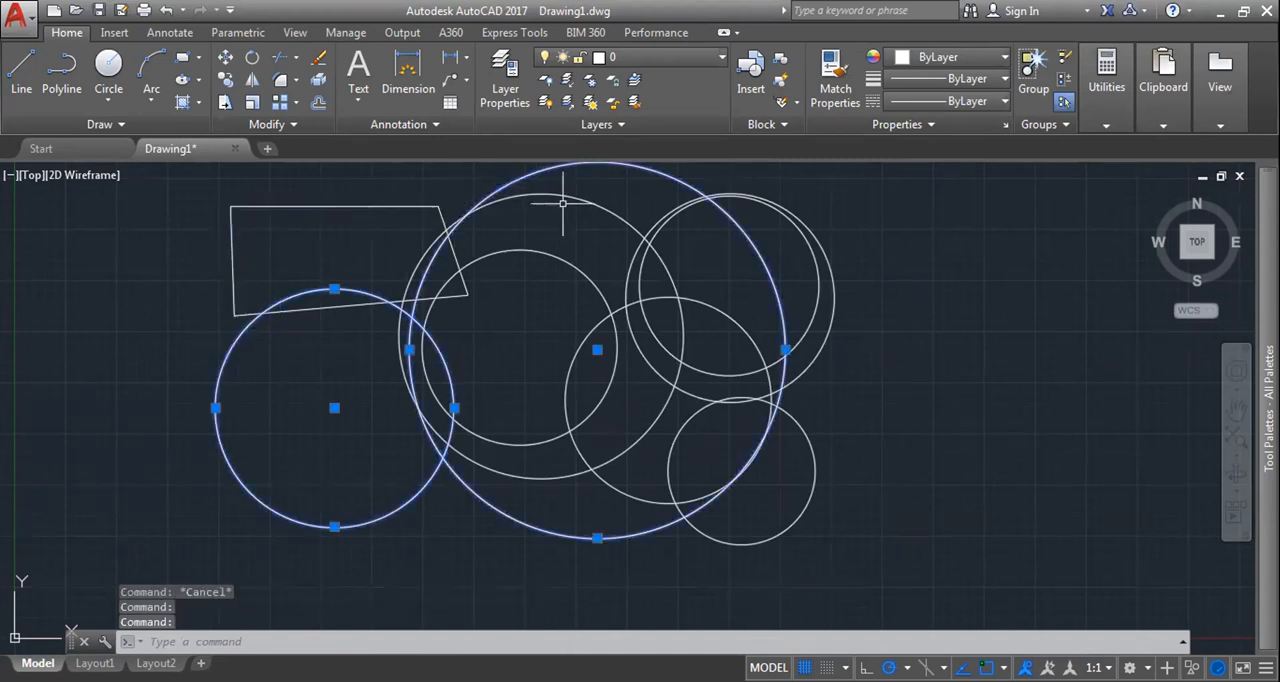
left_click(575, 198)
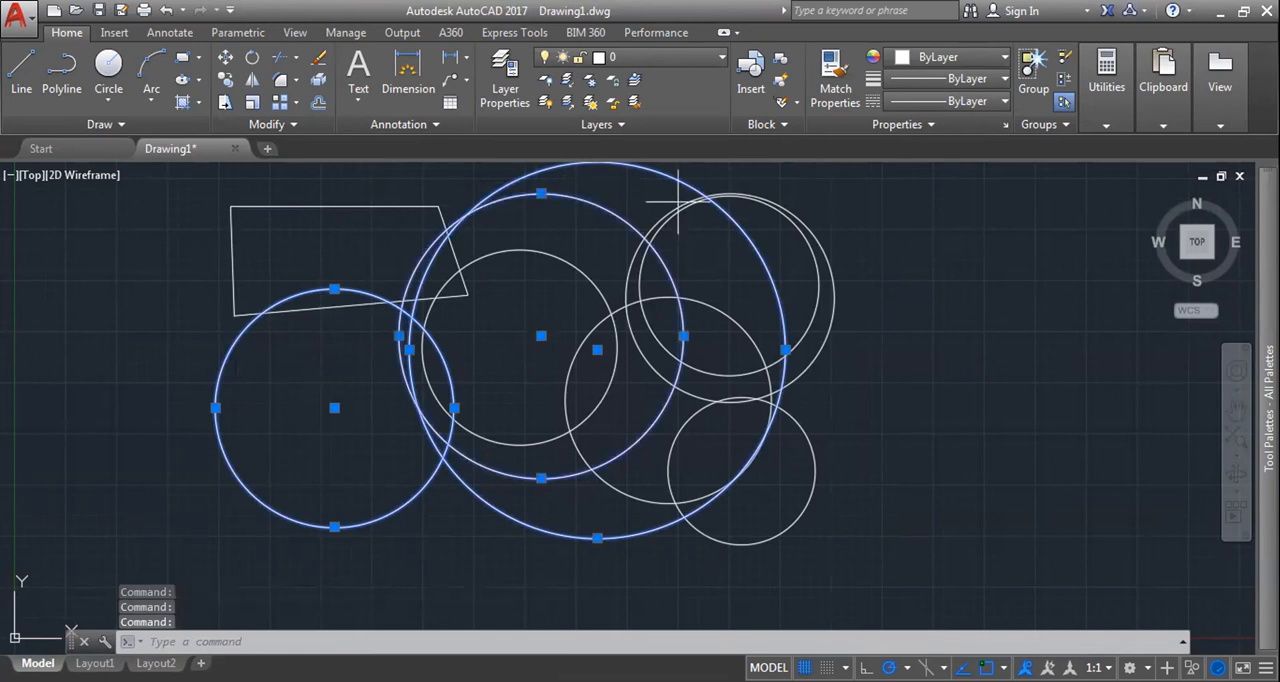
left_click(738, 288)
left_click(672, 222)
scroll(716, 303, "down", 4)
key("Escape")
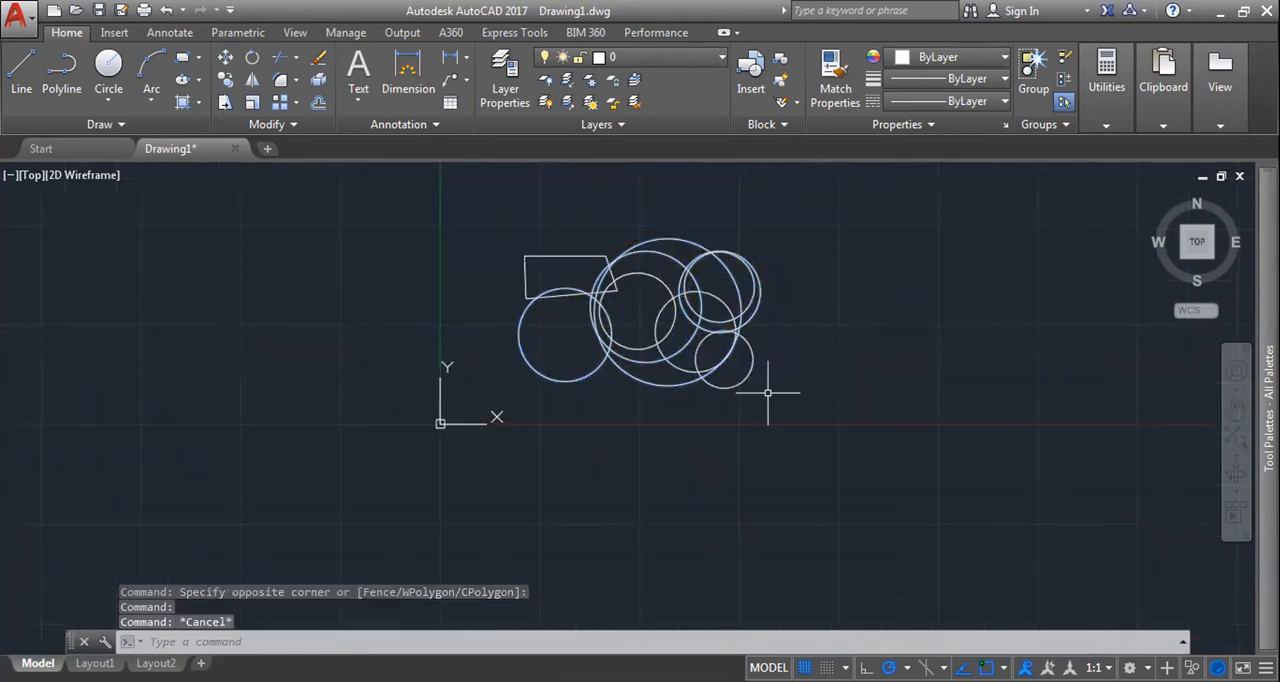
left_click(745, 379)
key("Escape")
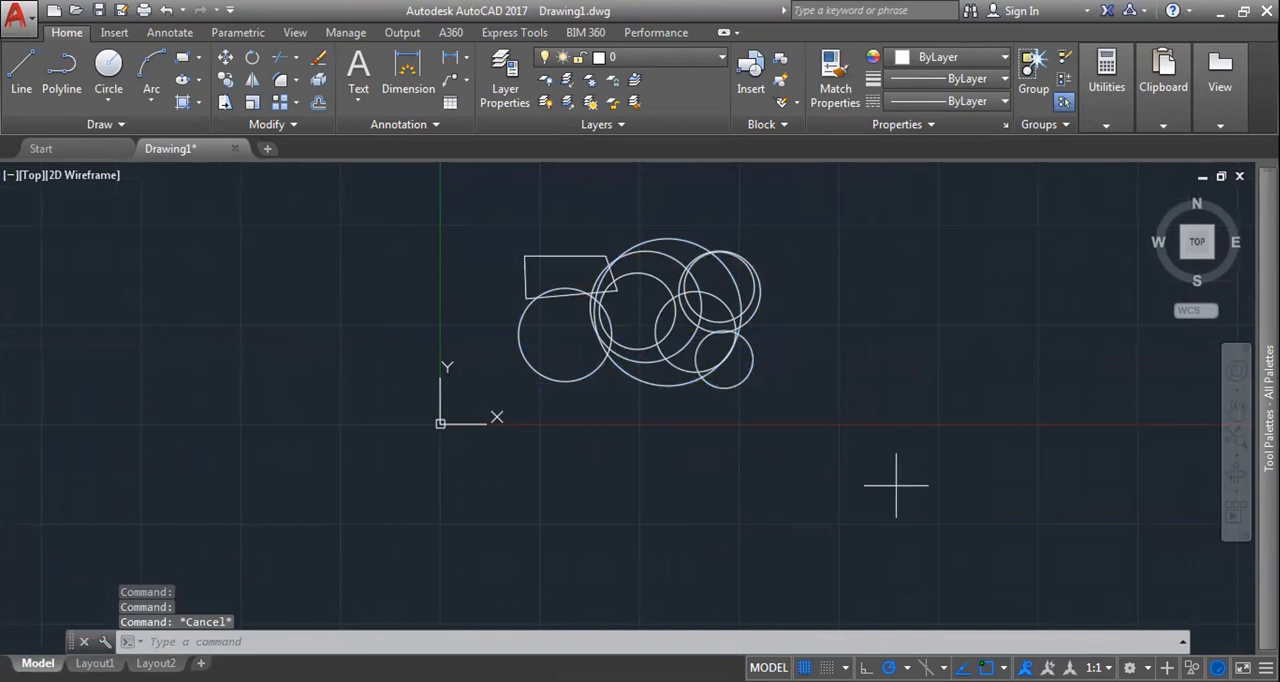
Step: Select all lines and circles together with a selection window to examine their grips, and clear the selection
left_click(490, 220)
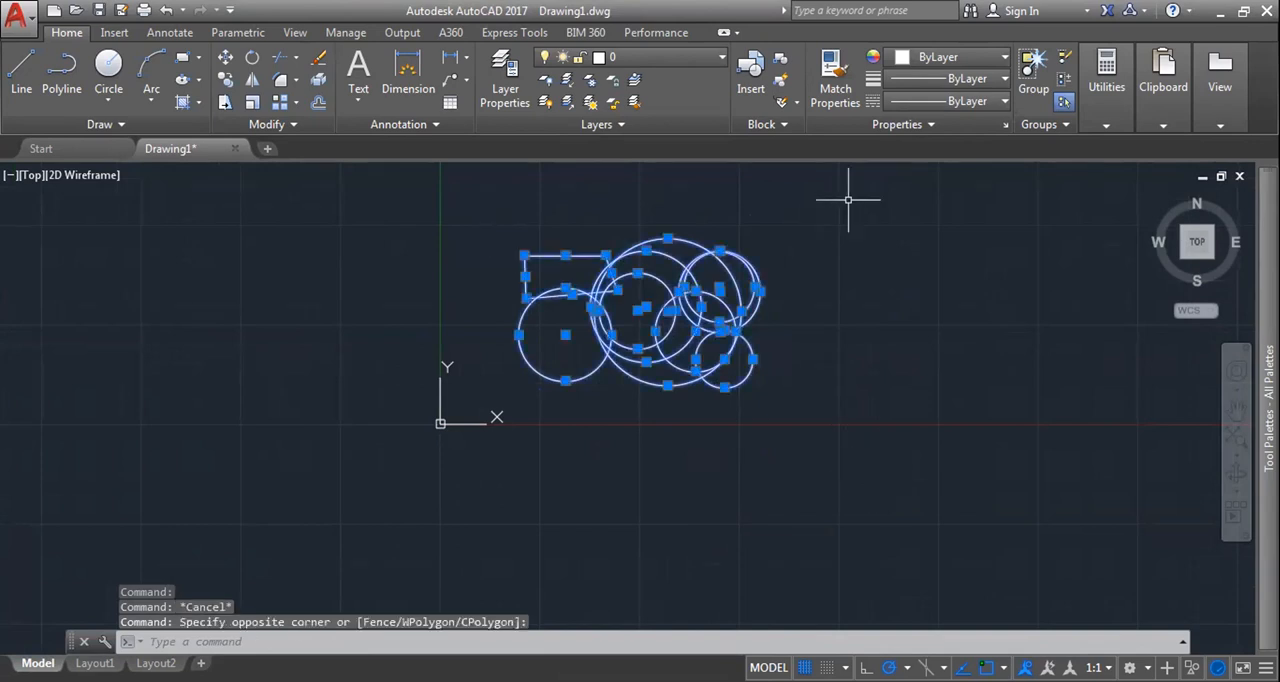
key("Escape")
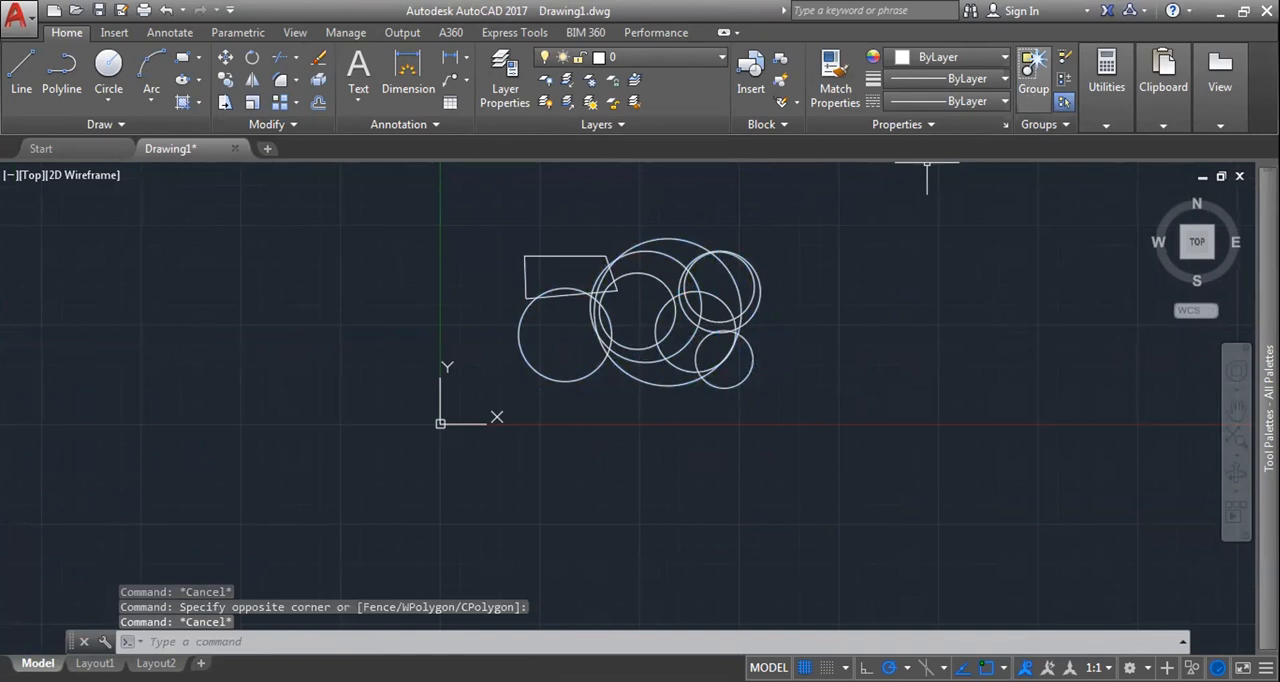
key("Escape")
Step: Group all the lines and circles into one group named 01
type("gr")
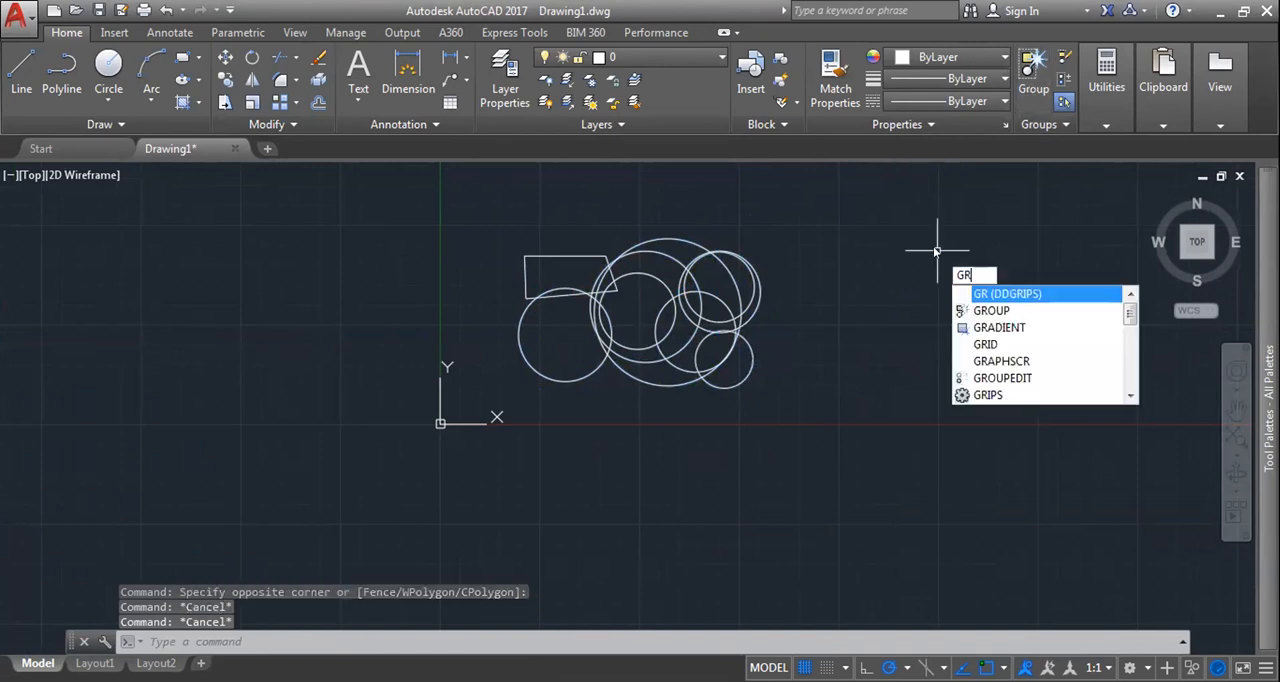
type("o")
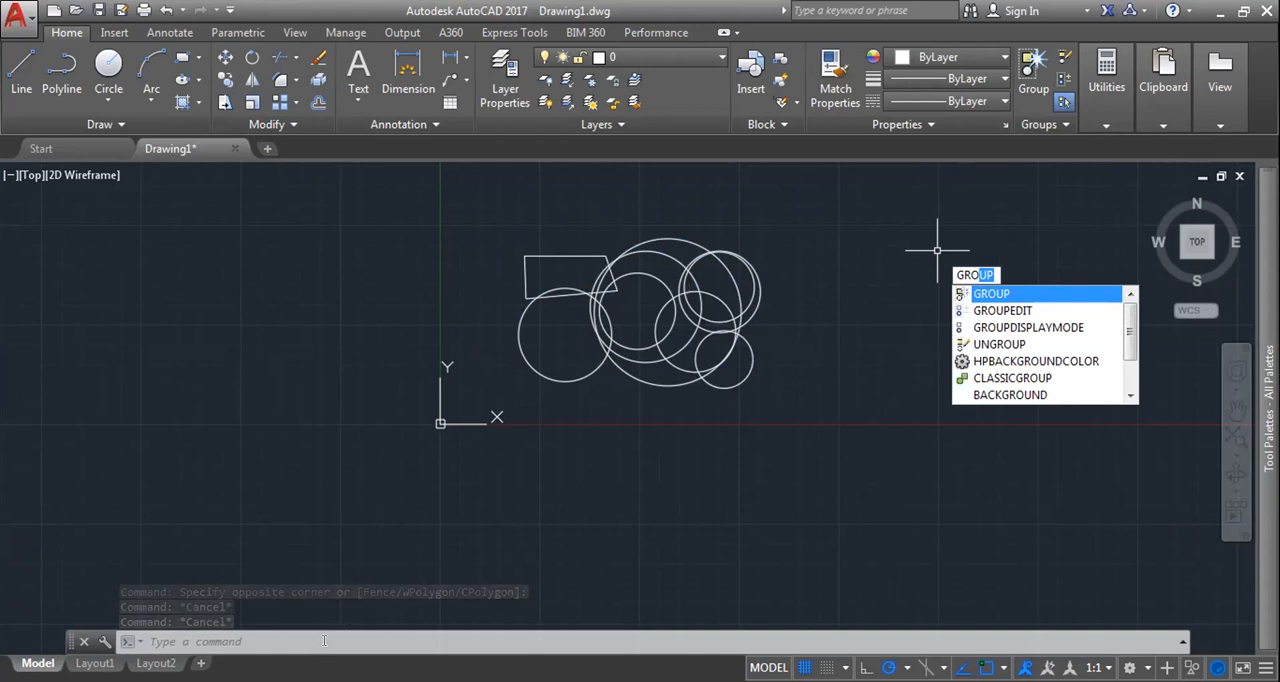
key("Return")
type("N")
key("Return")
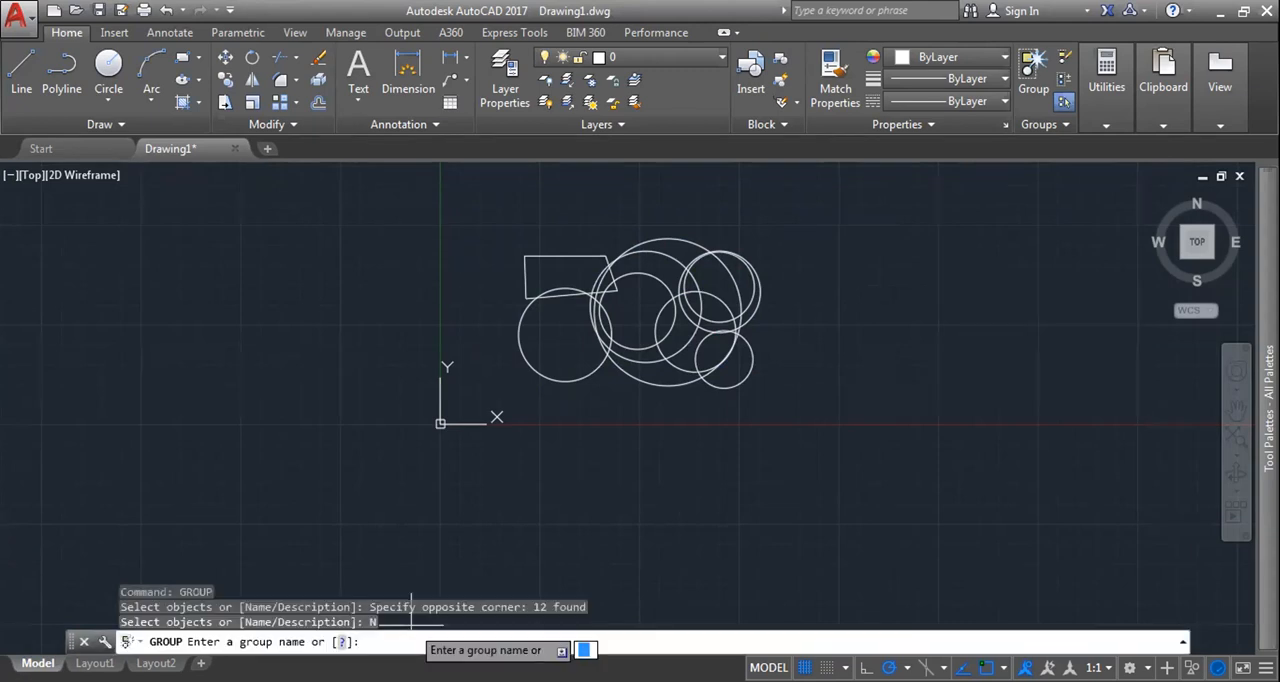
type("01")
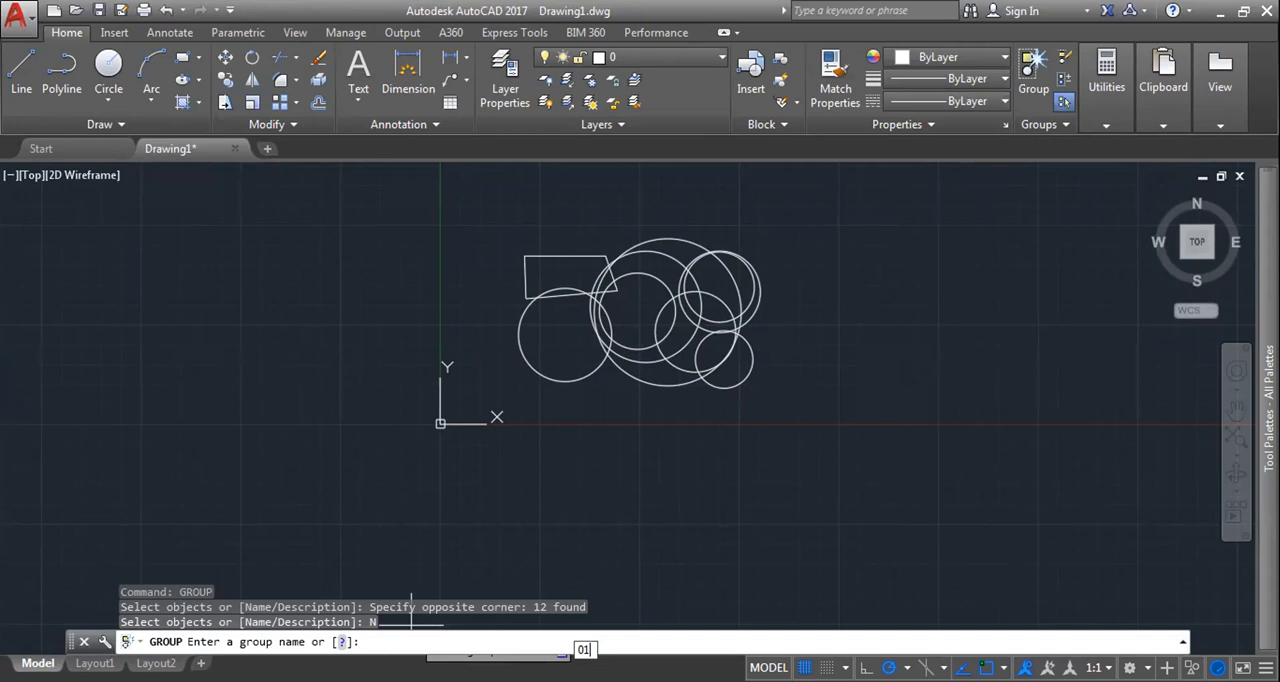
key("Return")
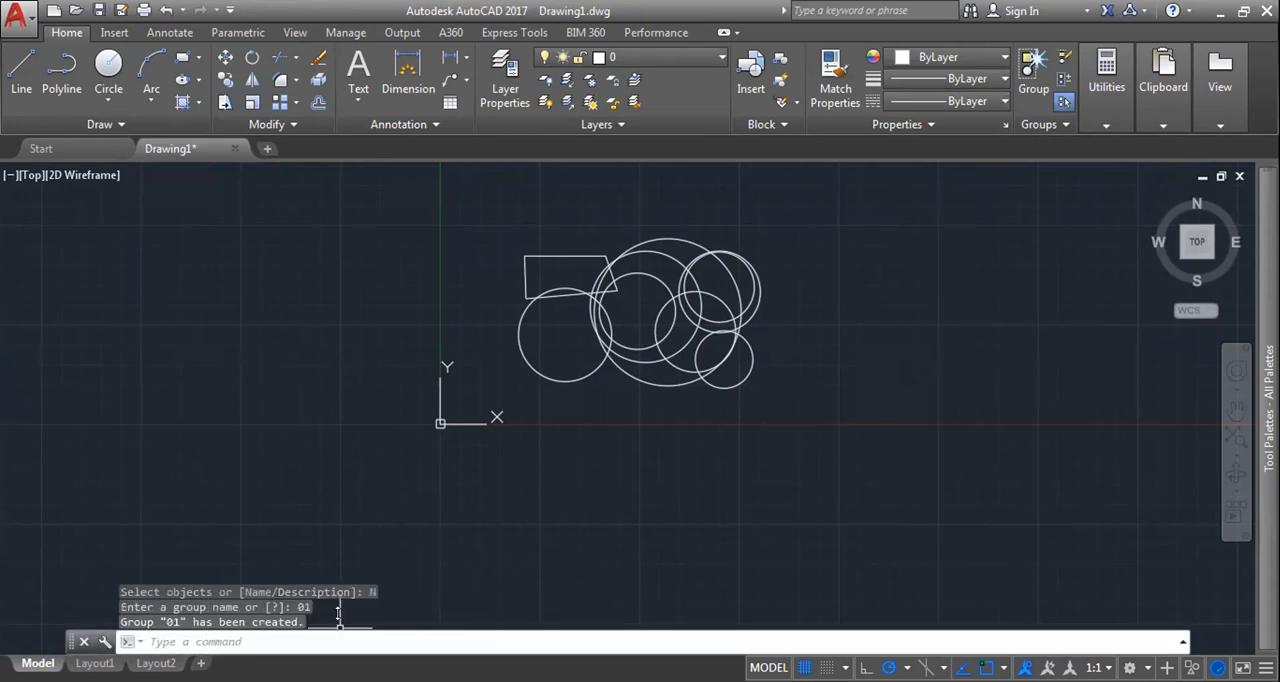
Step: Review the command history of the GROUP command, including its object selection, Name option and group name entry
left_click_drag(364, 476, 365, 477)
left_click_drag(194, 566, 83, 566)
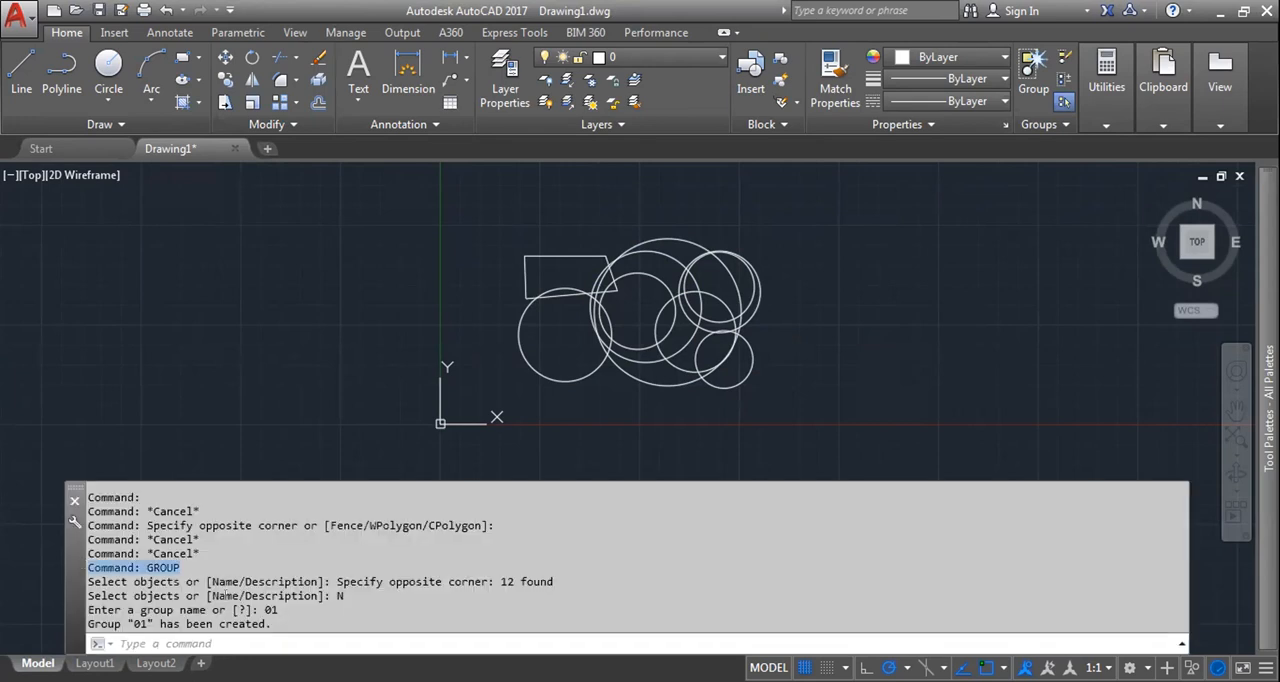
left_click_drag(270, 622, 84, 562)
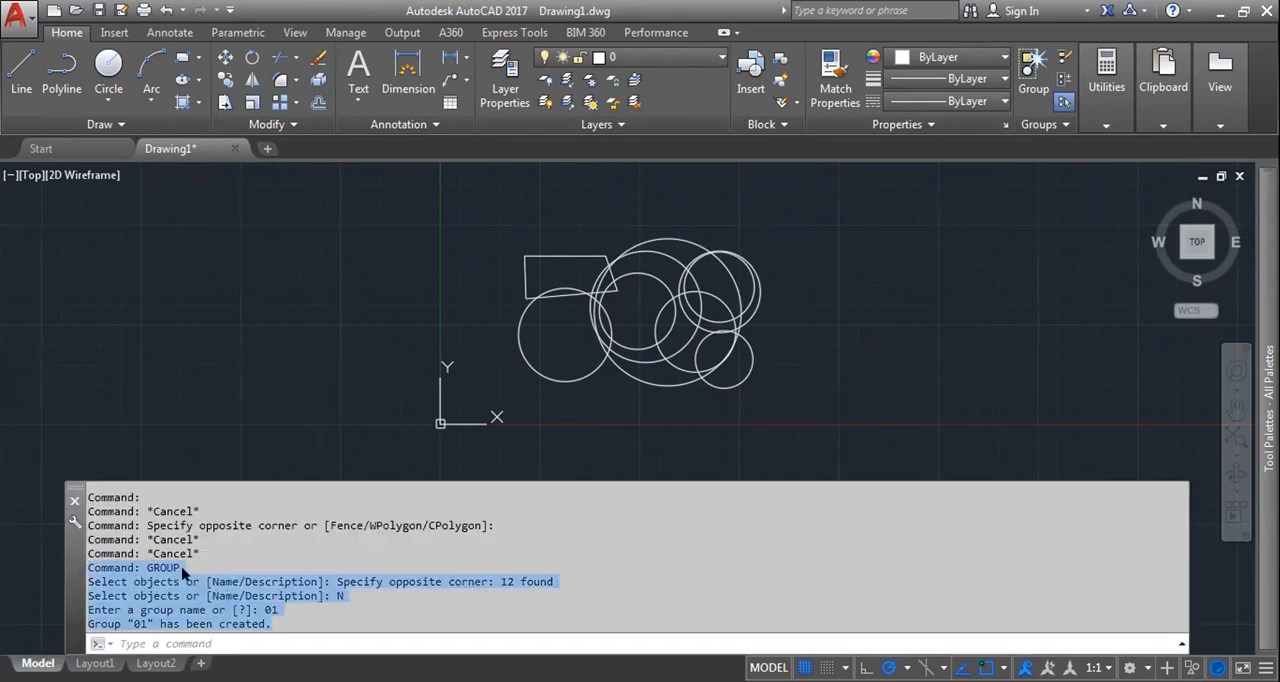
left_click(142, 612)
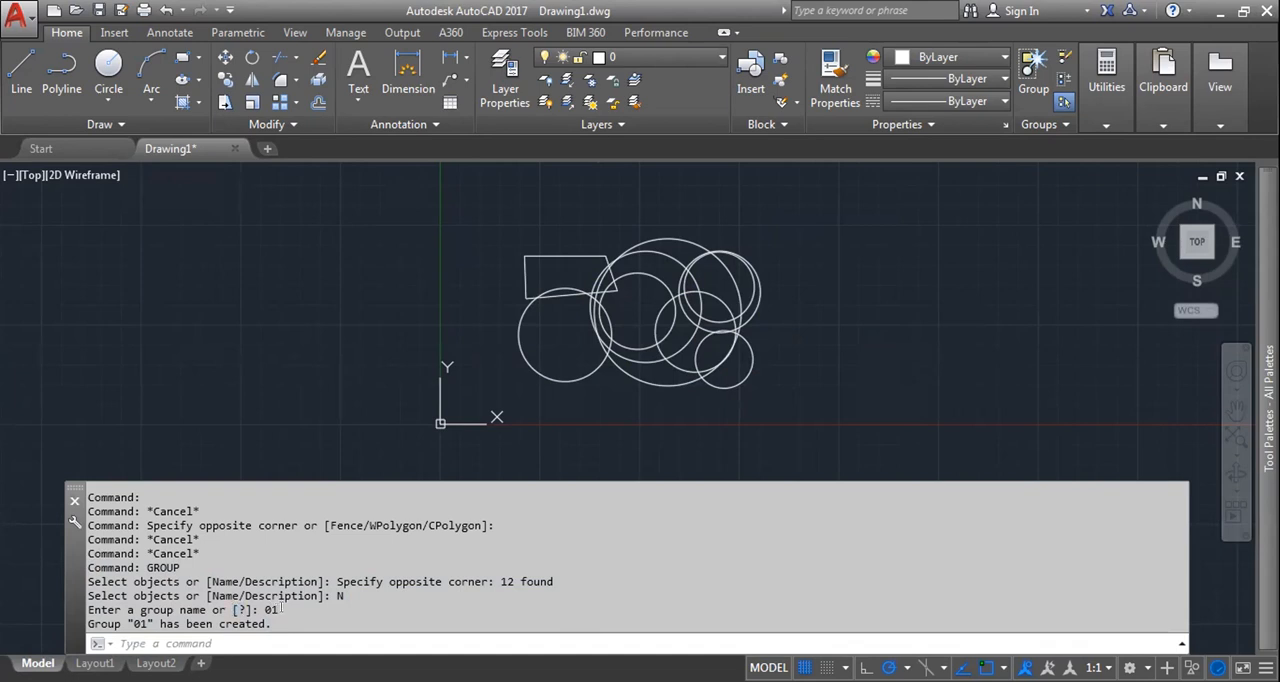
left_click_drag(270, 623, 101, 623)
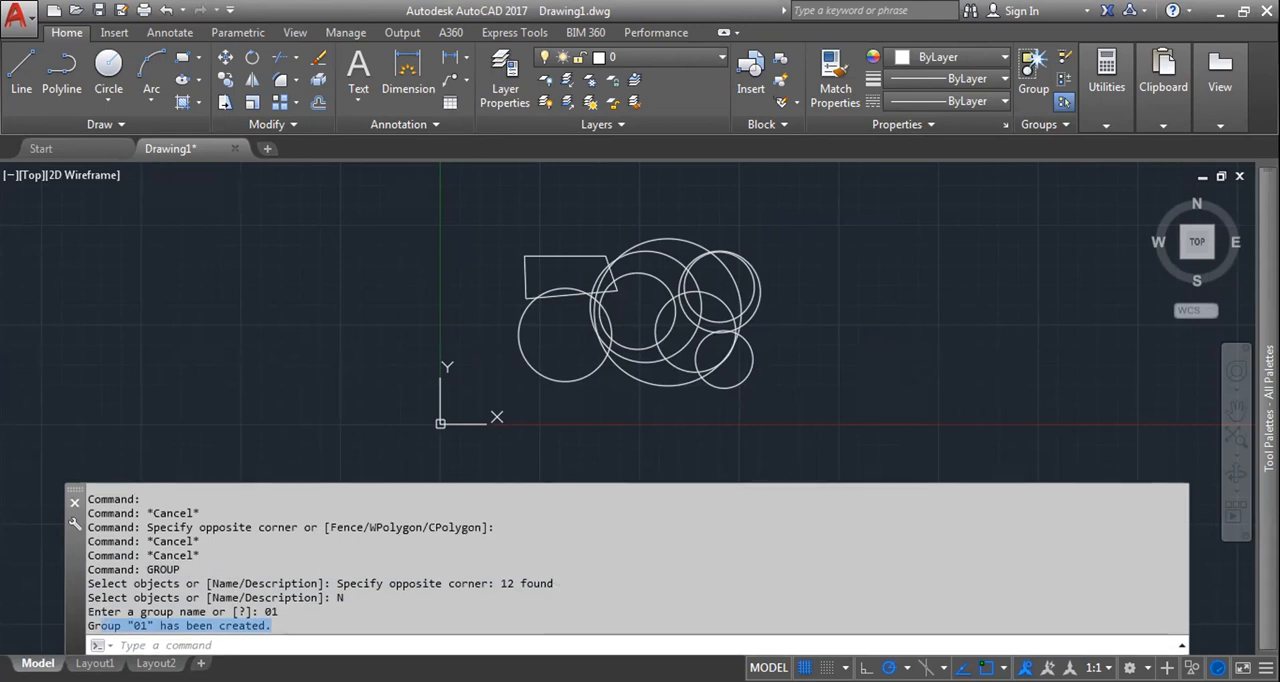
Step: Select group 01 to examine its bounding box and single grip, and clear the selection
left_click(673, 351)
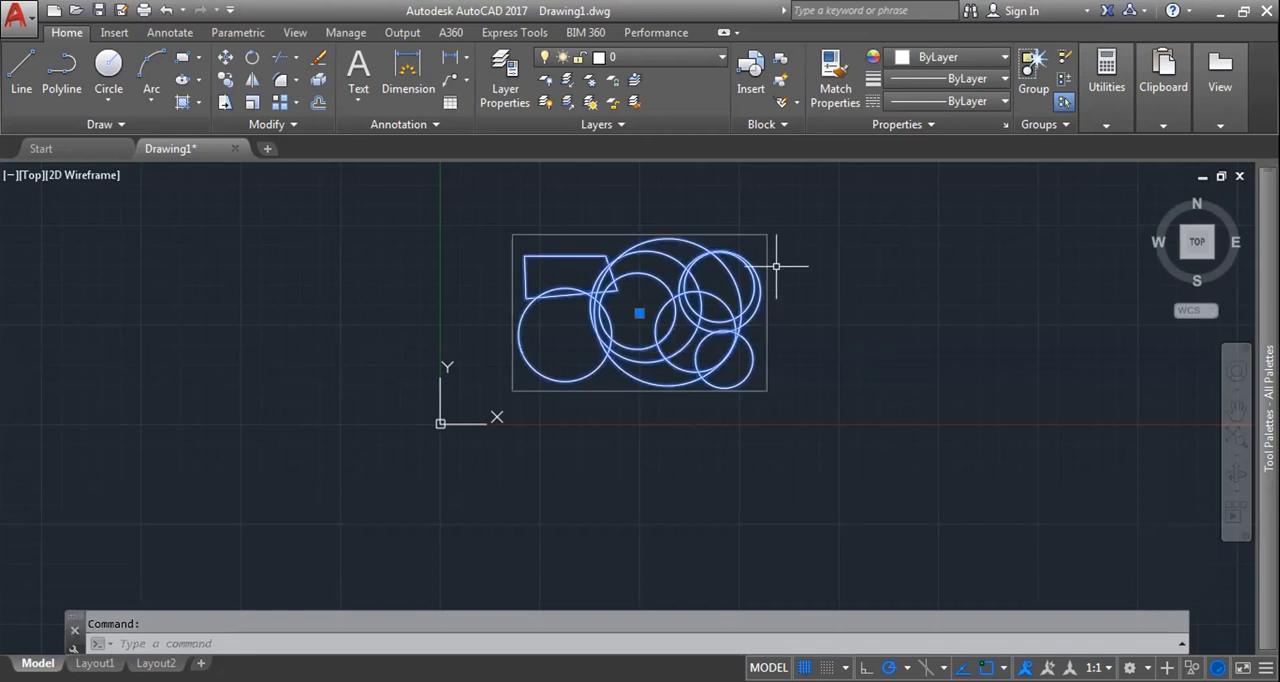
scroll(770, 255, "up", 4)
left_click(778, 219)
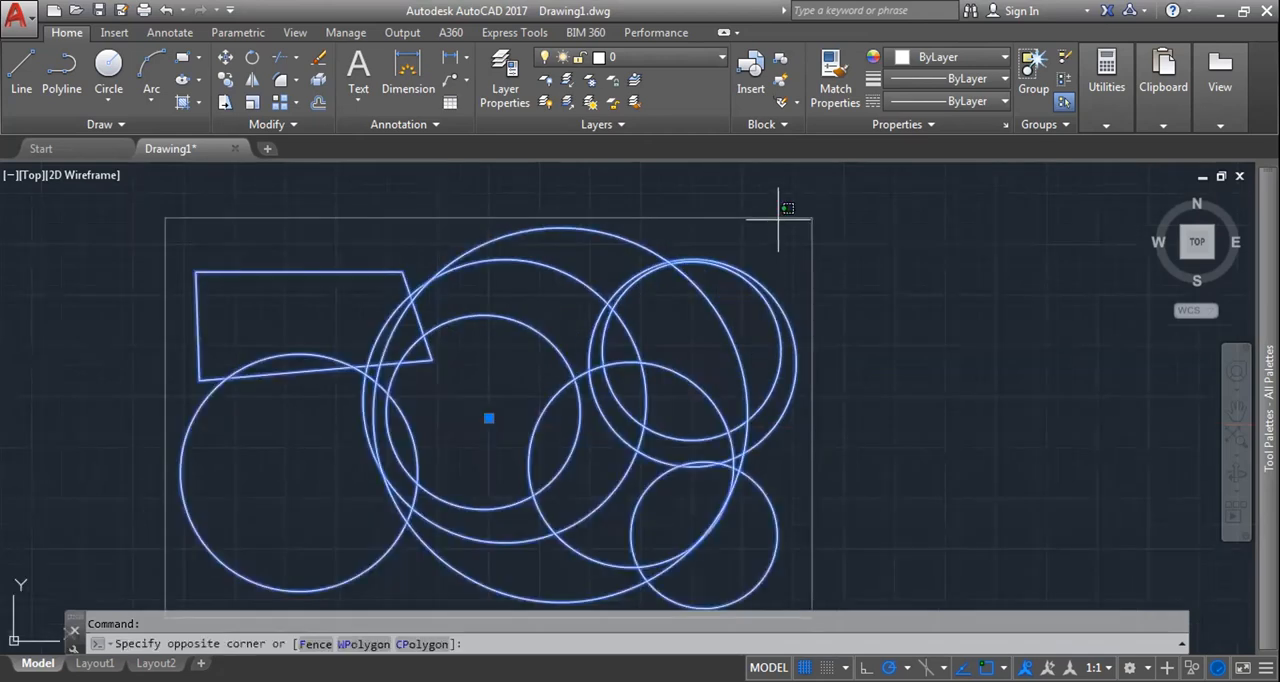
scroll(815, 213, "down", 4)
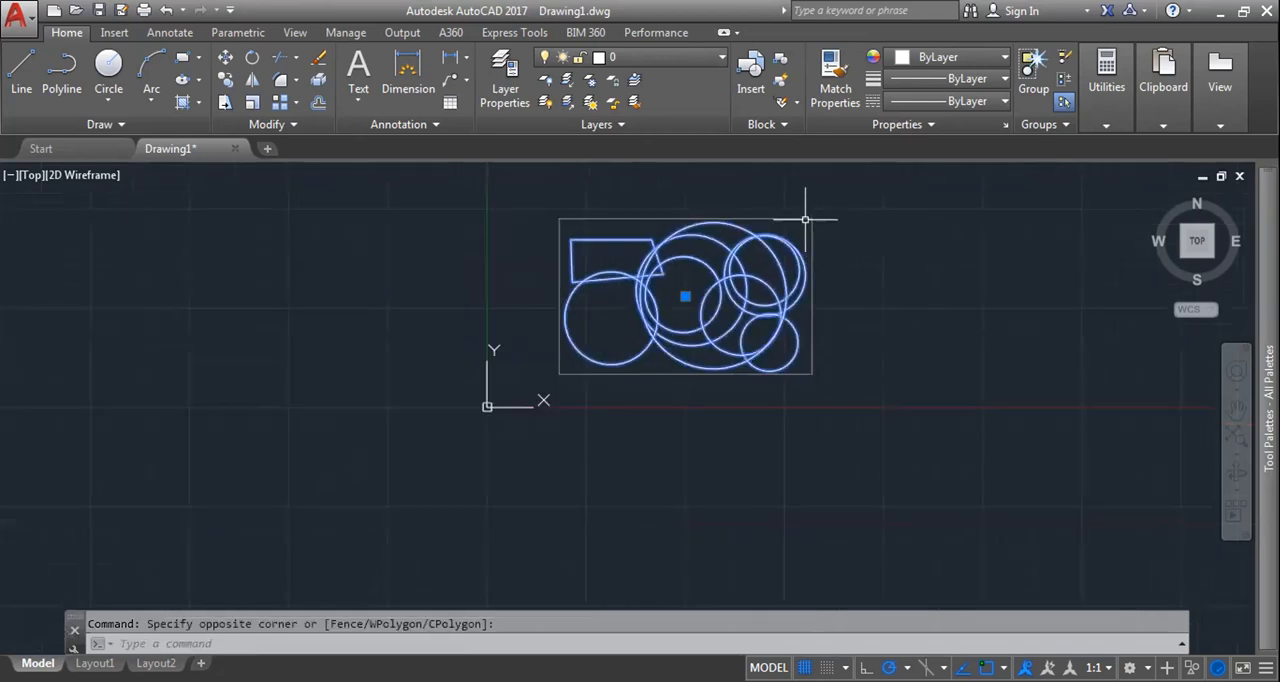
mouse_move(814, 194)
left_mouse_down()
mouse_move(857, 200)
mouse_move(820, 214)
mouse_move(858, 217)
left_mouse_up()
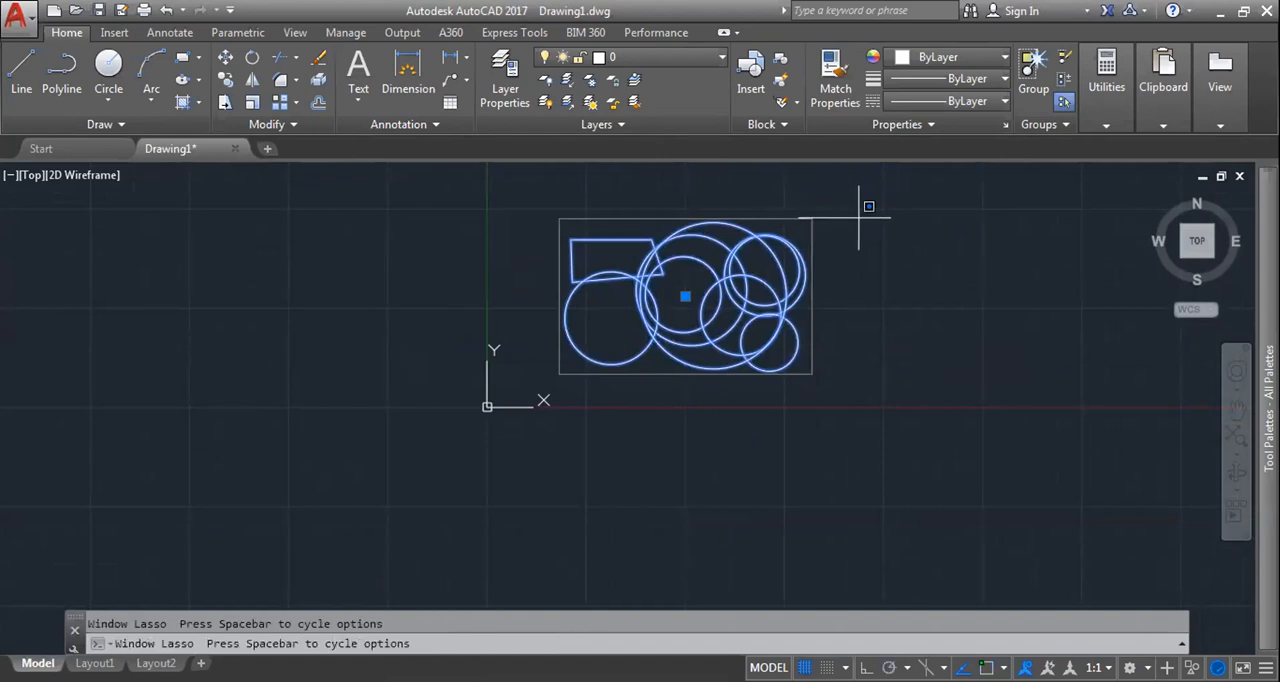
key("Escape")
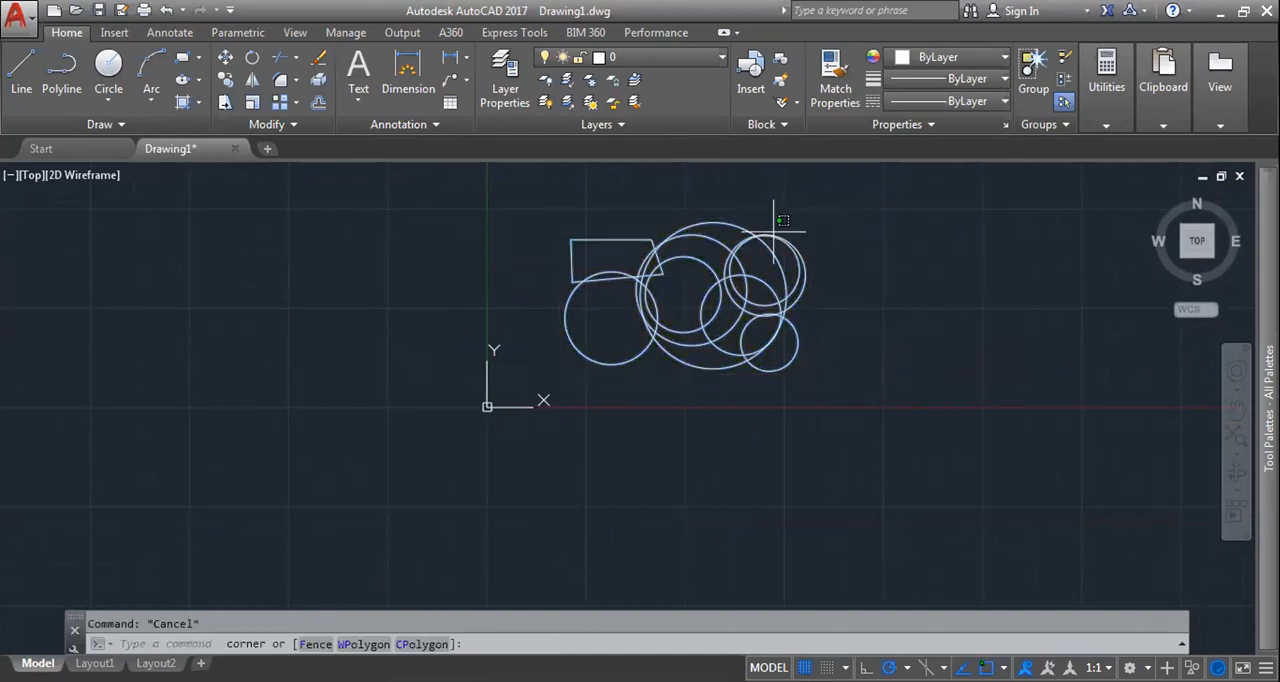
Step: Move the whole group by its centre grip across to the left of the Y axis and back, and deselect it
left_click(774, 232)
left_click_drag(664, 263, 680, 287)
left_click(690, 292)
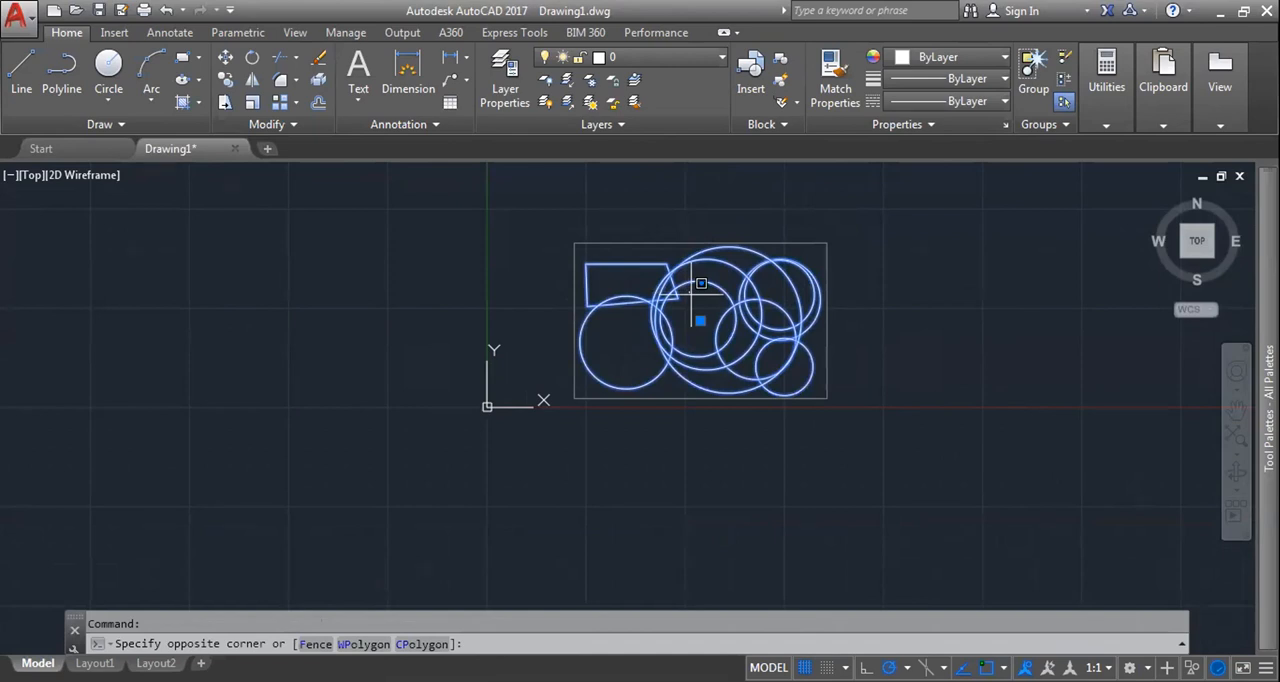
left_click(700, 320)
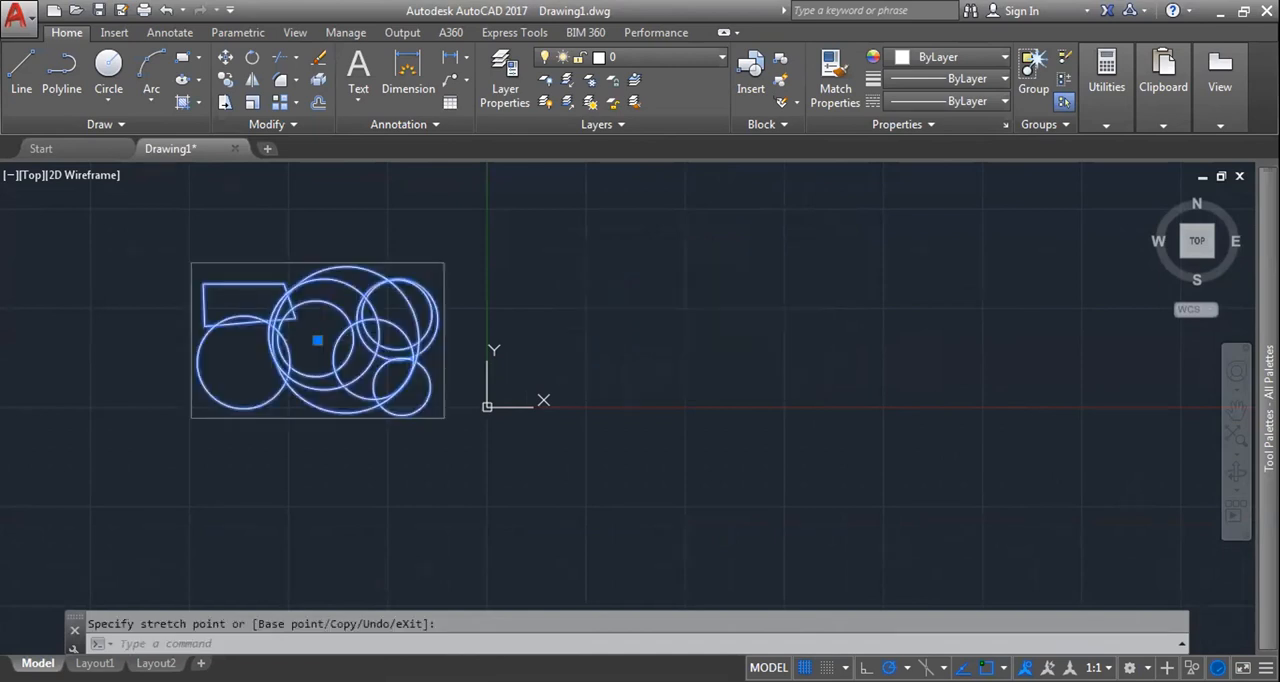
key("Escape")
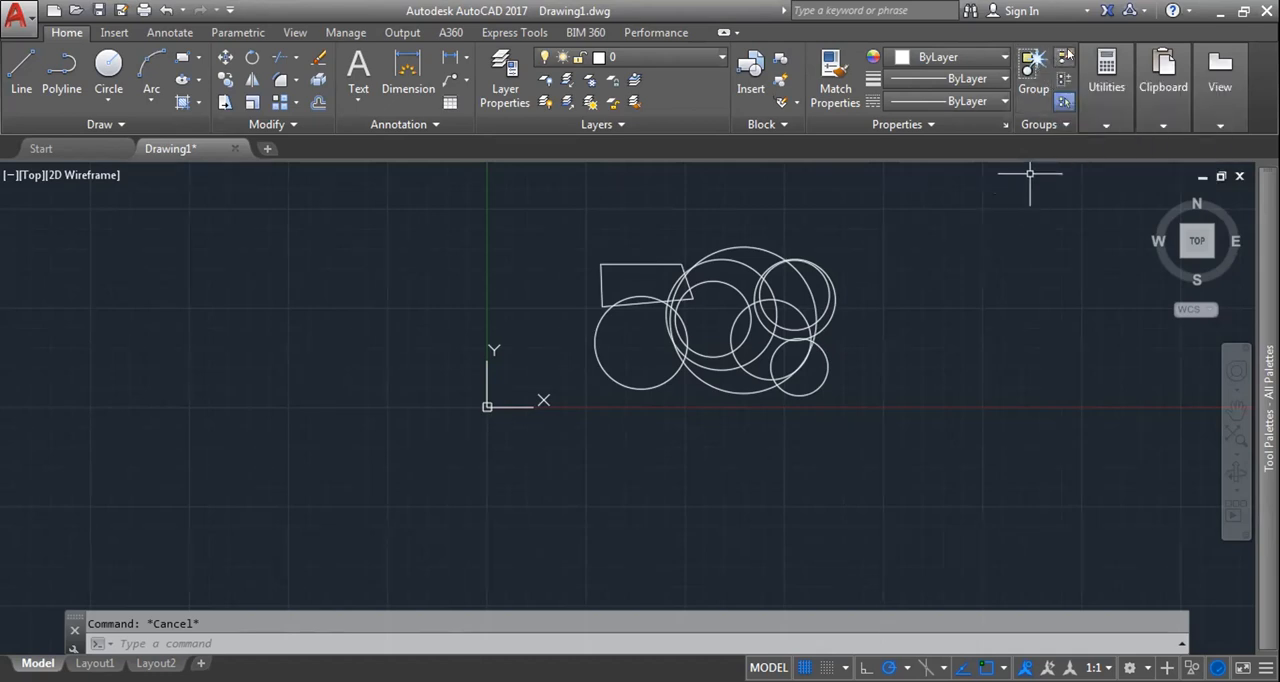
Step: Ungroup group 01 and review the Ungroup entries in the command history
left_click(1064, 57)
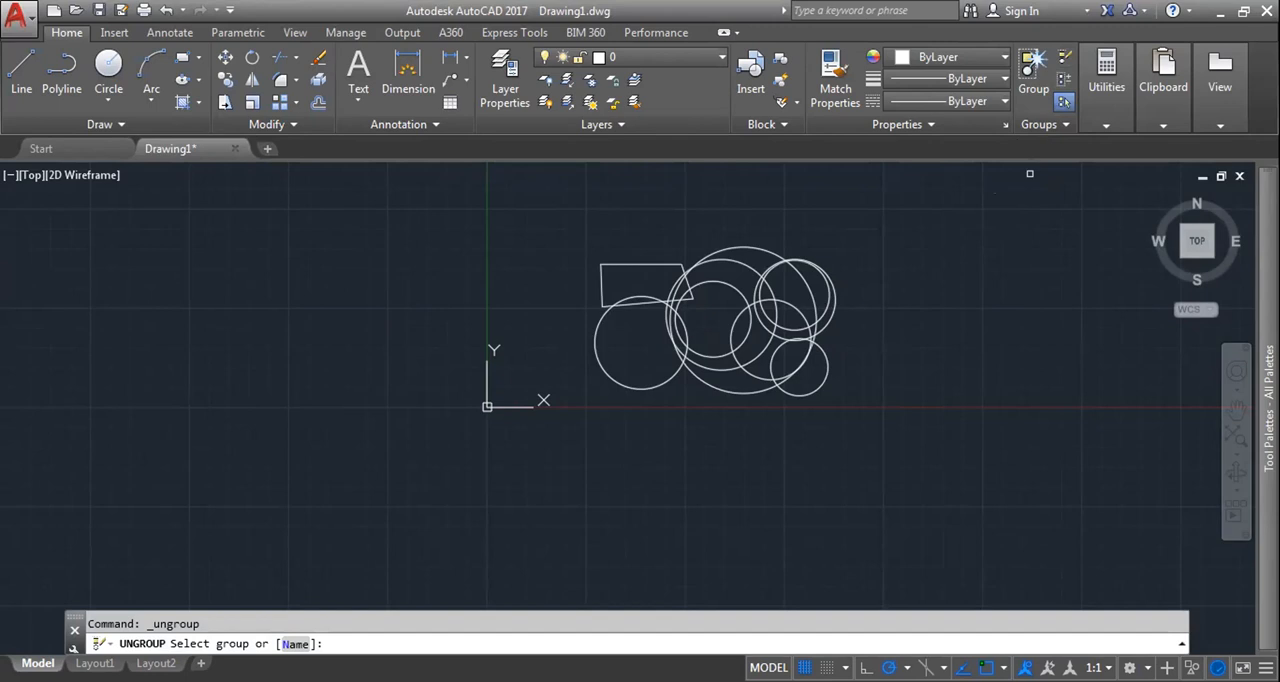
left_click(780, 263)
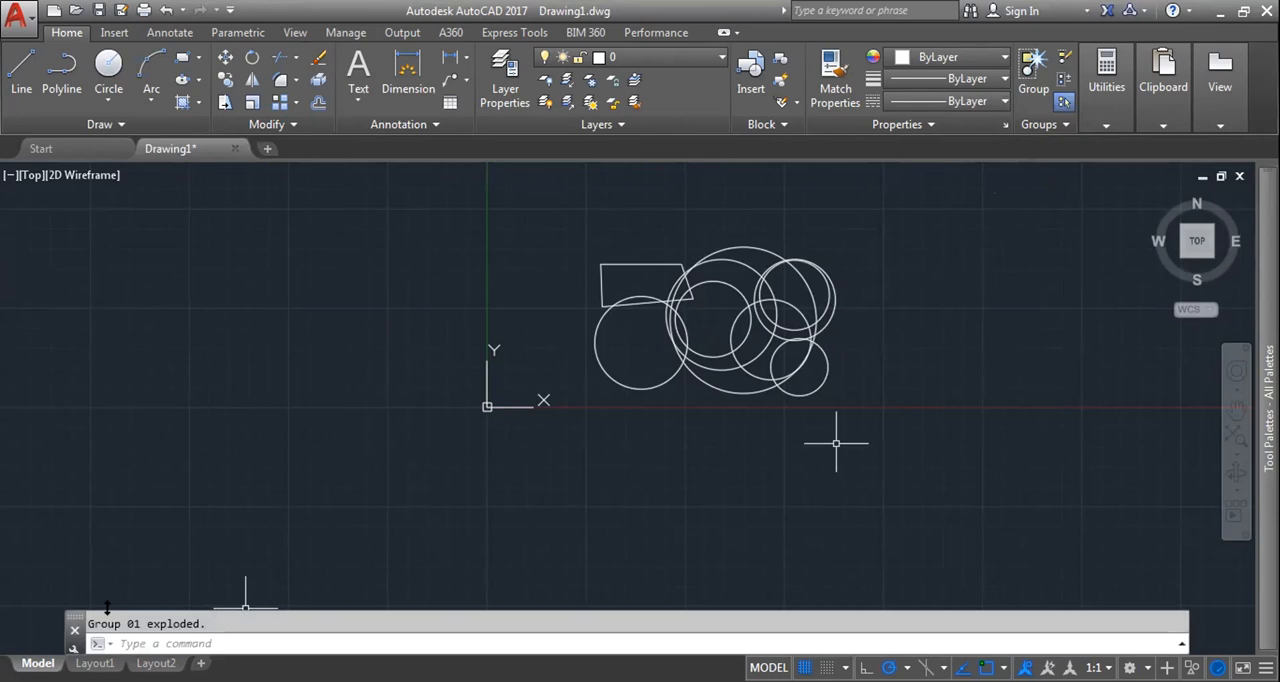
key("Return")
left_click_drag(455, 606, 442, 531)
left_click_drag(528, 525, 527, 533)
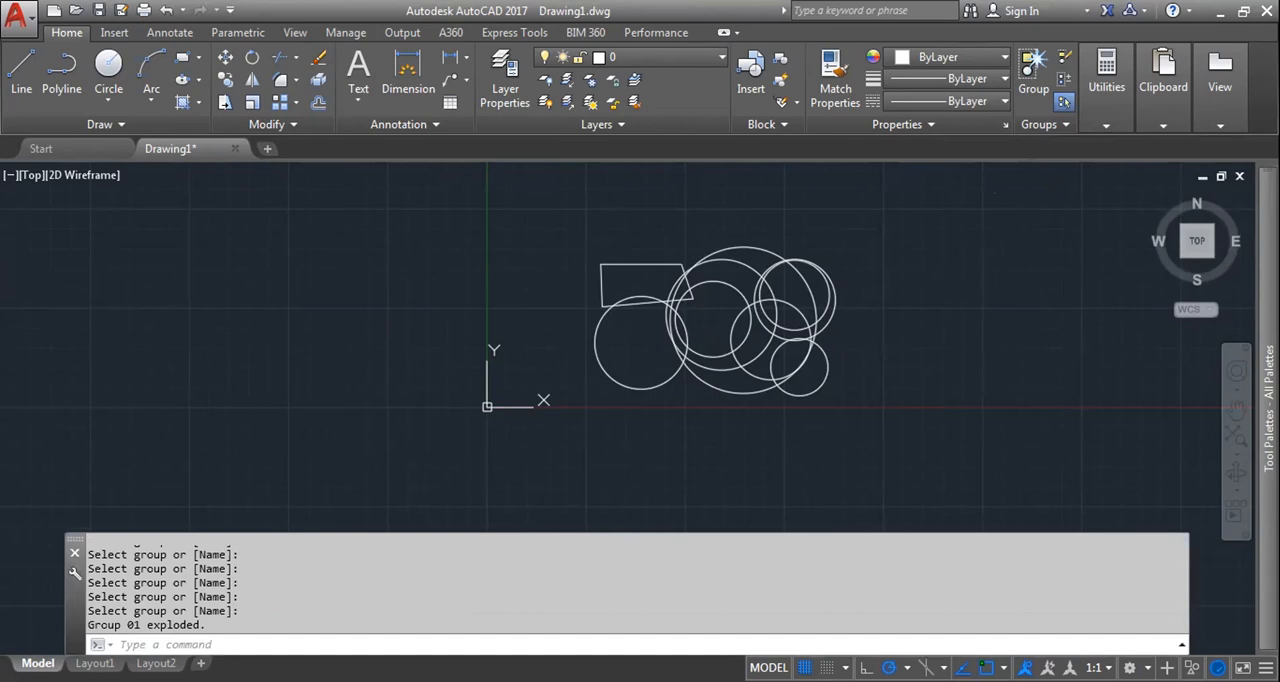
Step: Select several circles individually to check that they are separate objects again, and clear the selection
key("Escape")
left_click(820, 385)
left_click(800, 293)
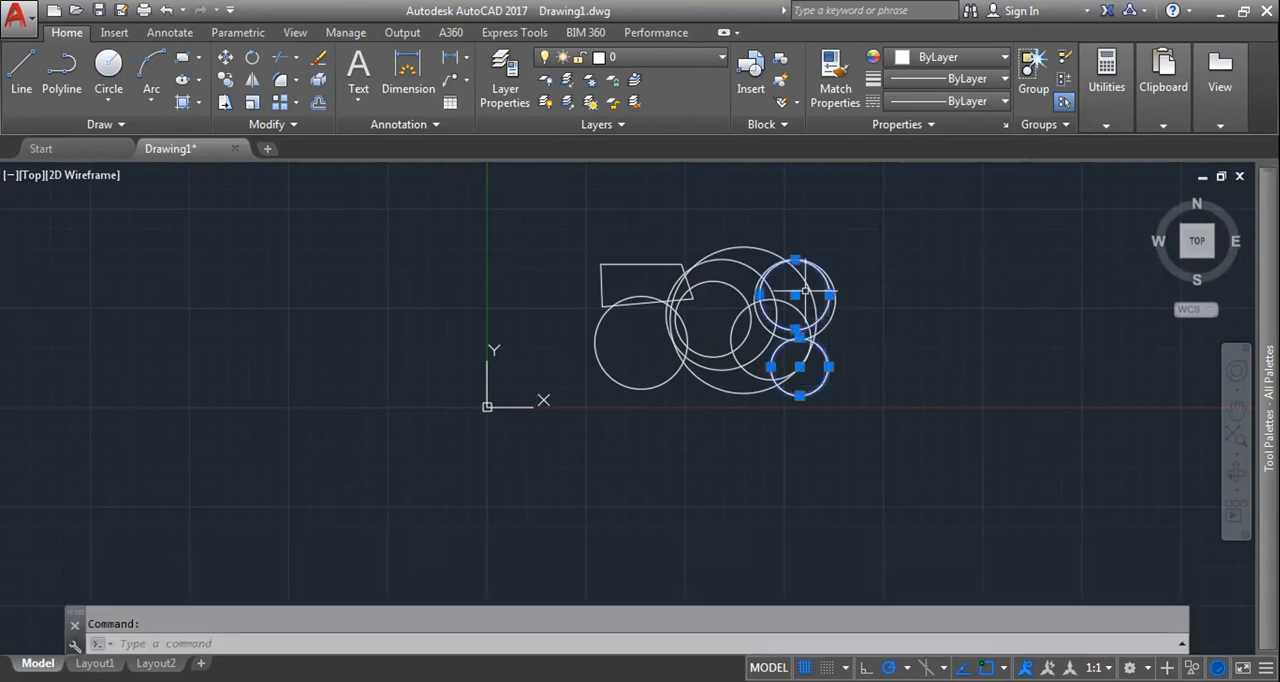
left_click(805, 291)
left_click(697, 241)
key("Escape")
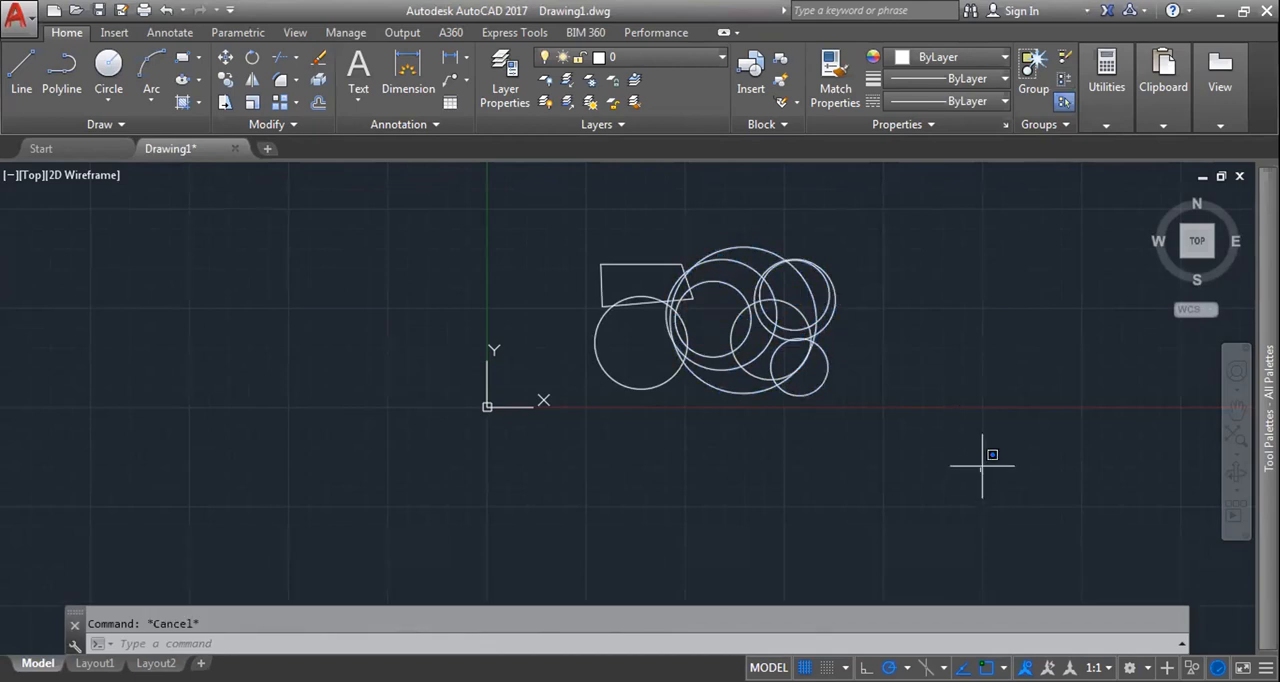
Step: Select all the objects, move only the small inner circle by its centre grip to the left of the Y axis, and clear the selection
key("ctrl+a")
left_click(984, 460)
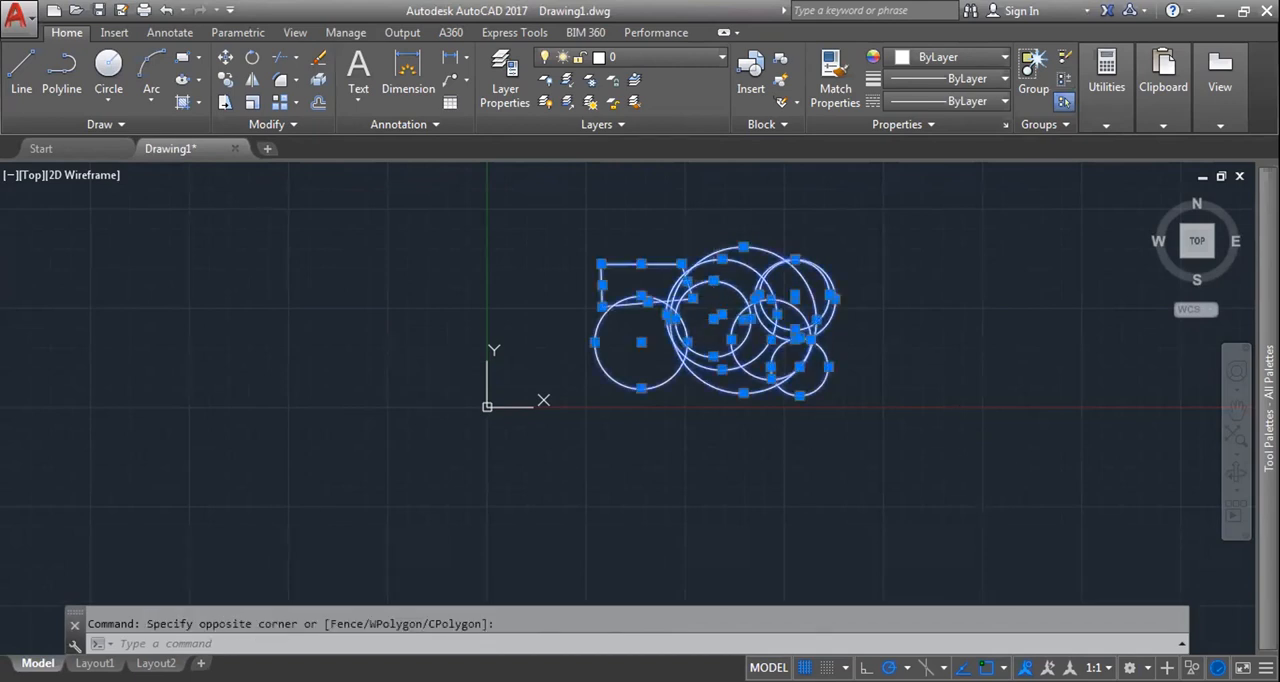
left_click(713, 319)
left_click(368, 302)
key("Escape")
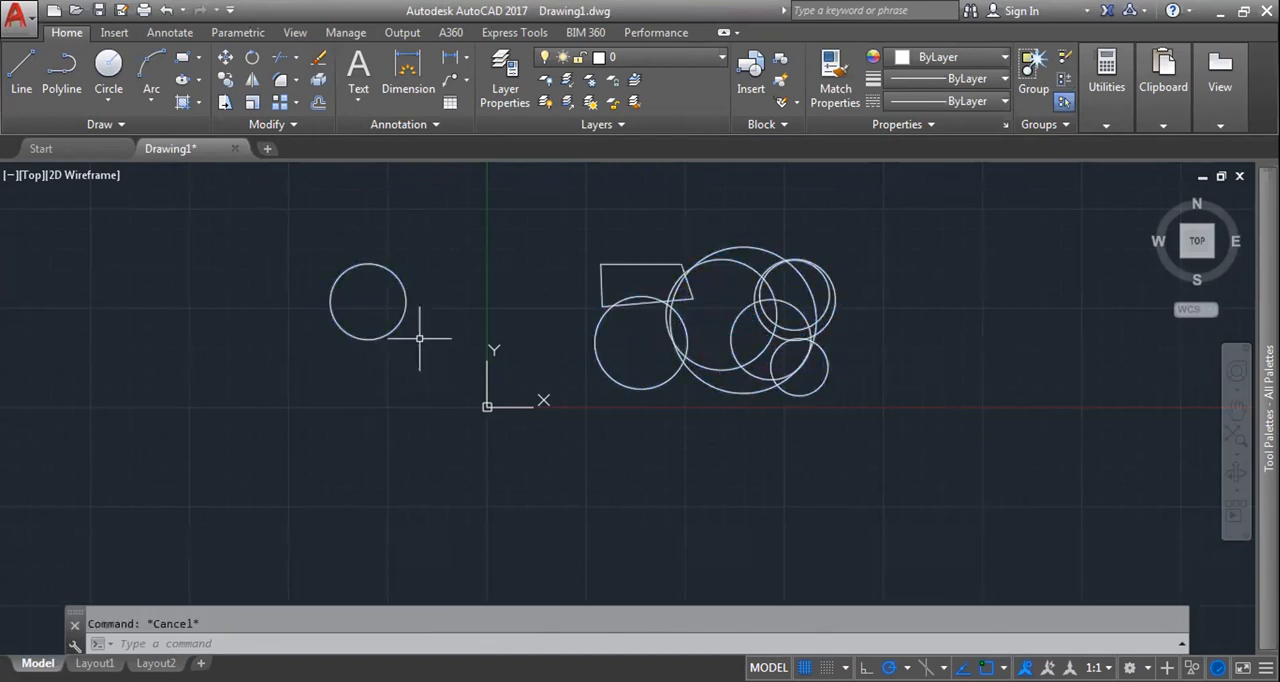
Step: Undo the last grip move of the small inner circle
key("ctrl+z")
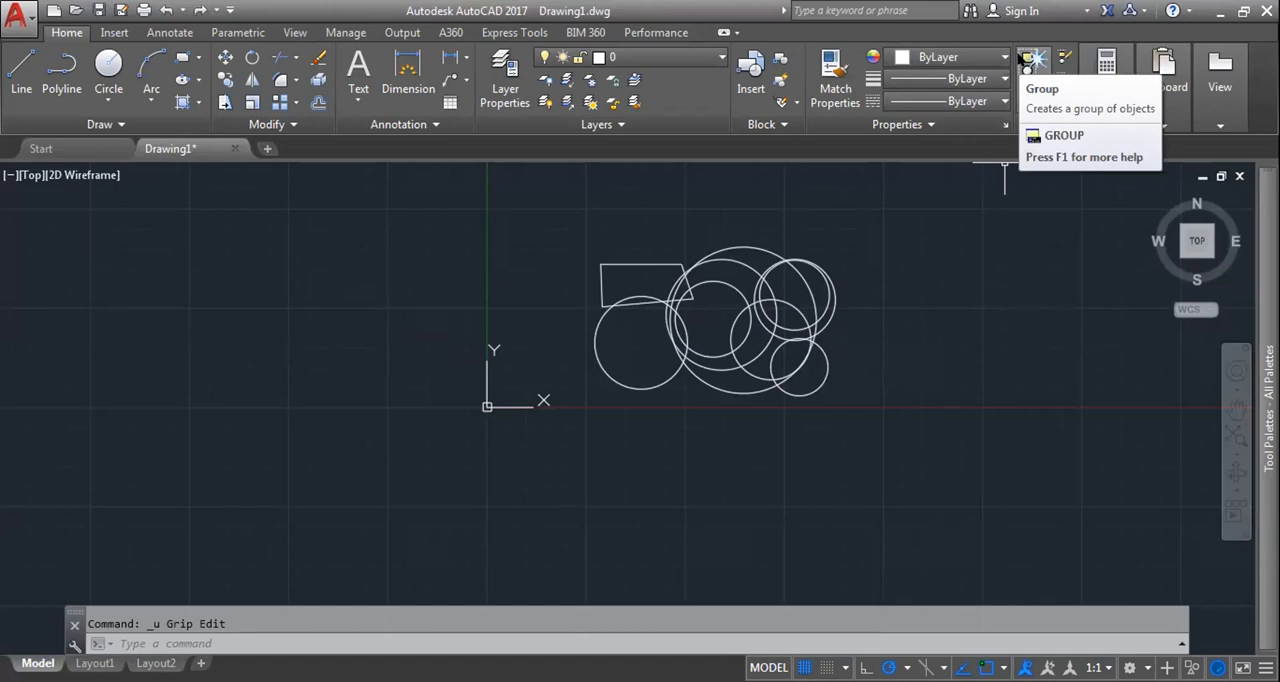
scroll(949, 149, "down", 4)
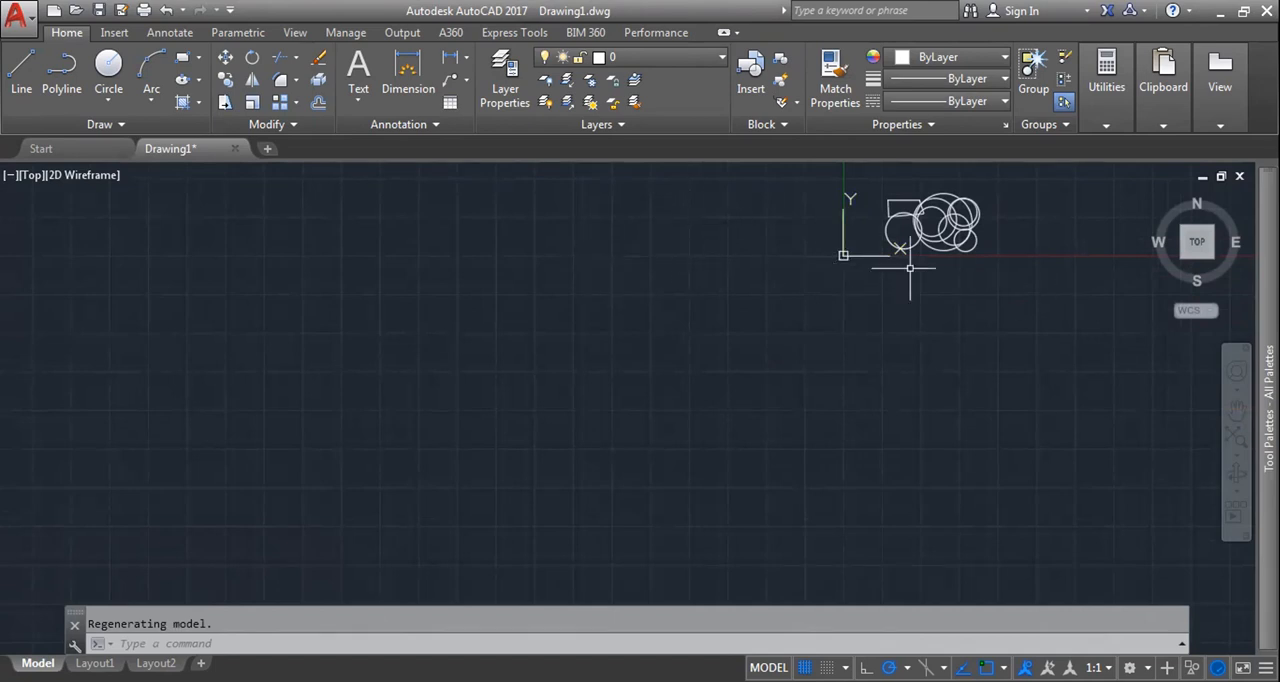
scroll(963, 215, "up", 6)
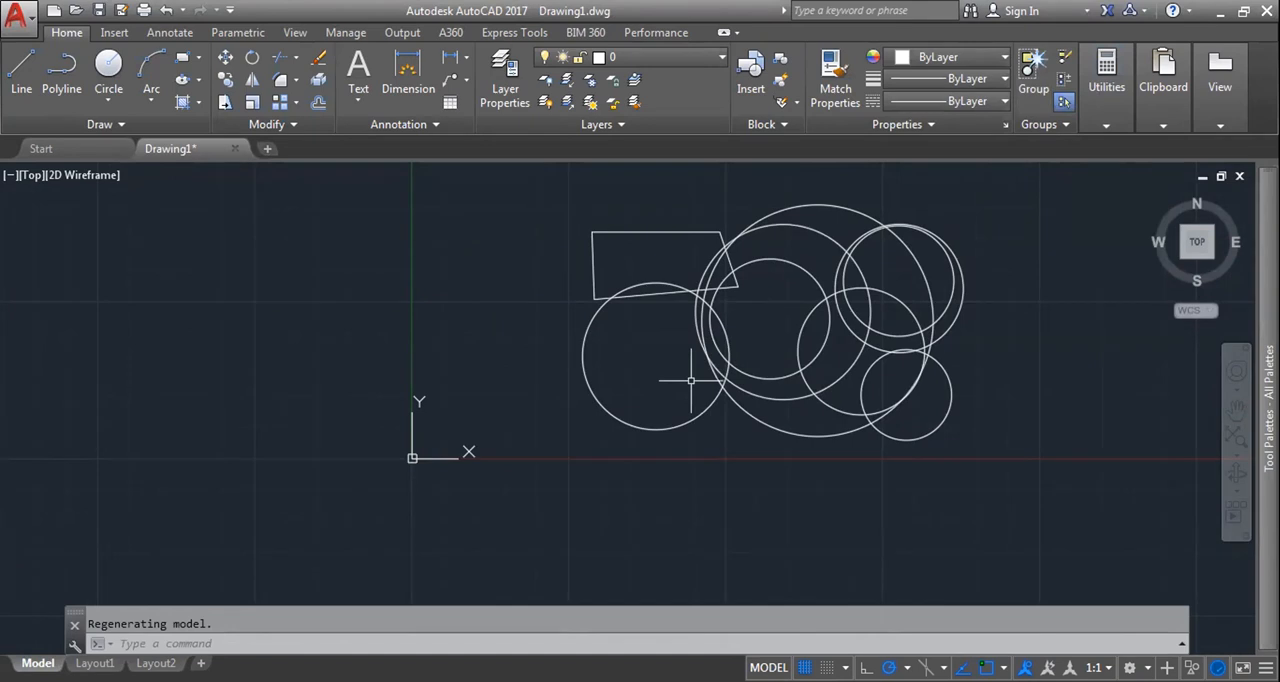
key("Escape")
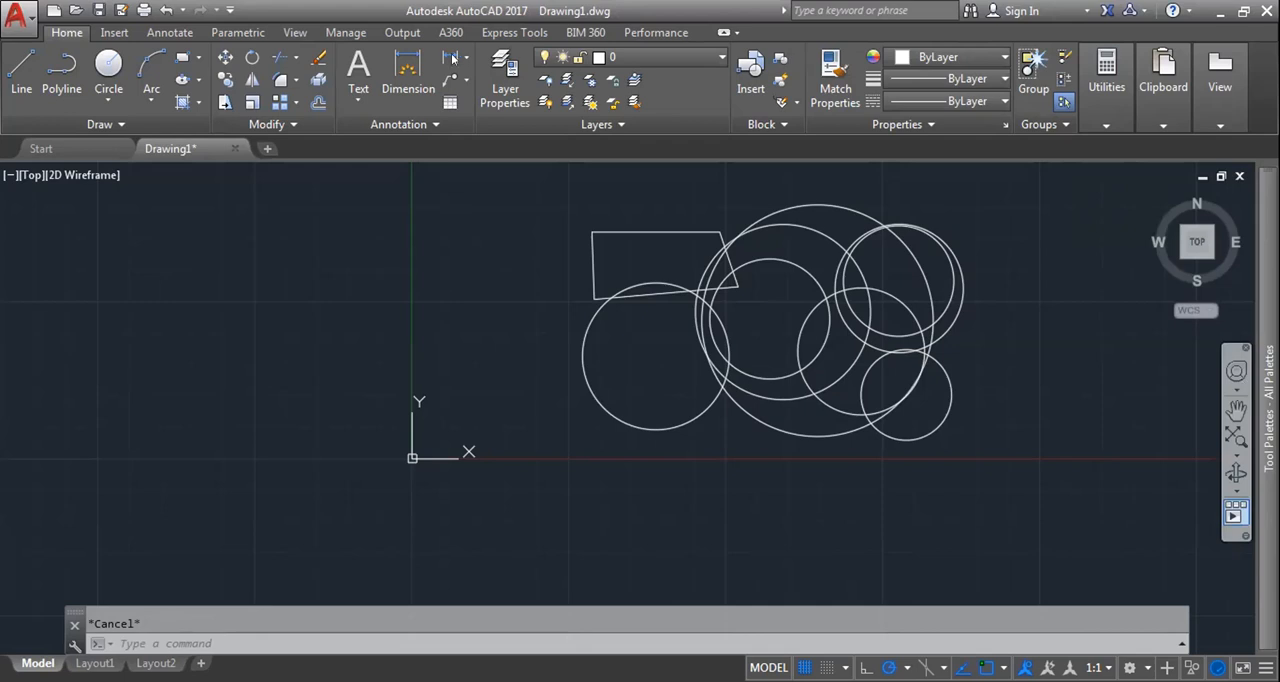
Step: Add diameter dimensions to two of the circles, plus one aligned and one horizontal dimension above the largest circle
left_click(408, 70)
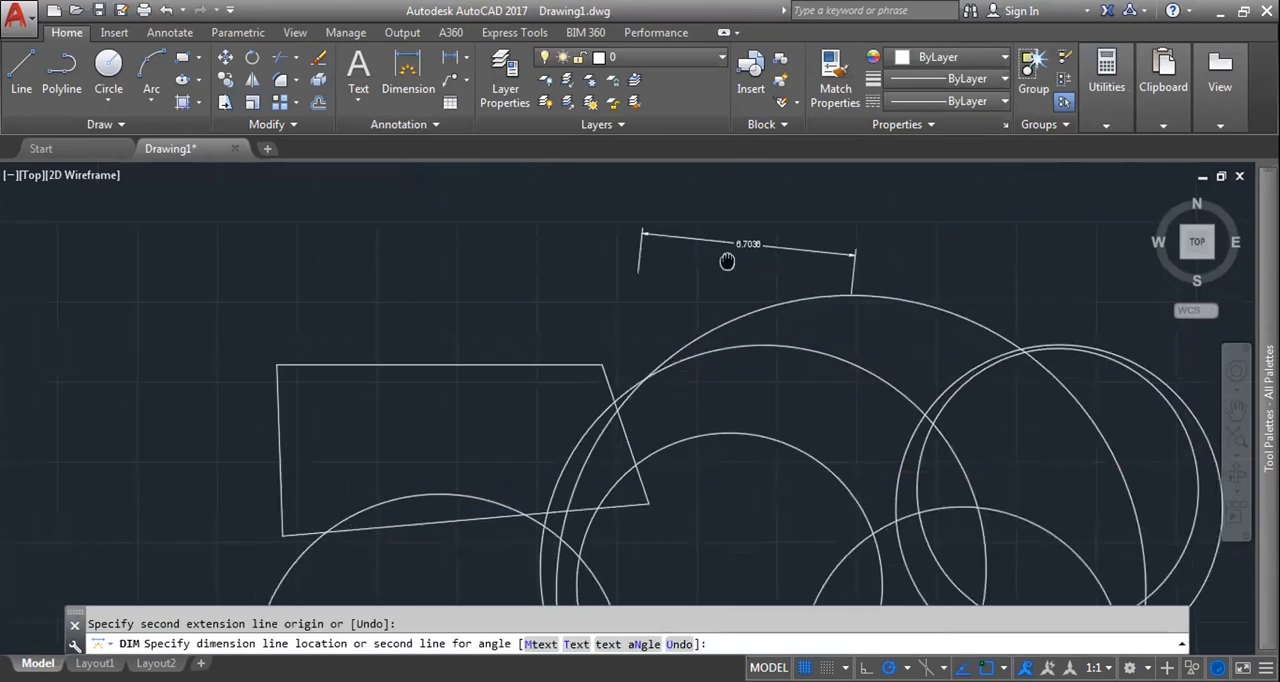
middle_click_drag(726, 260, 655, 311)
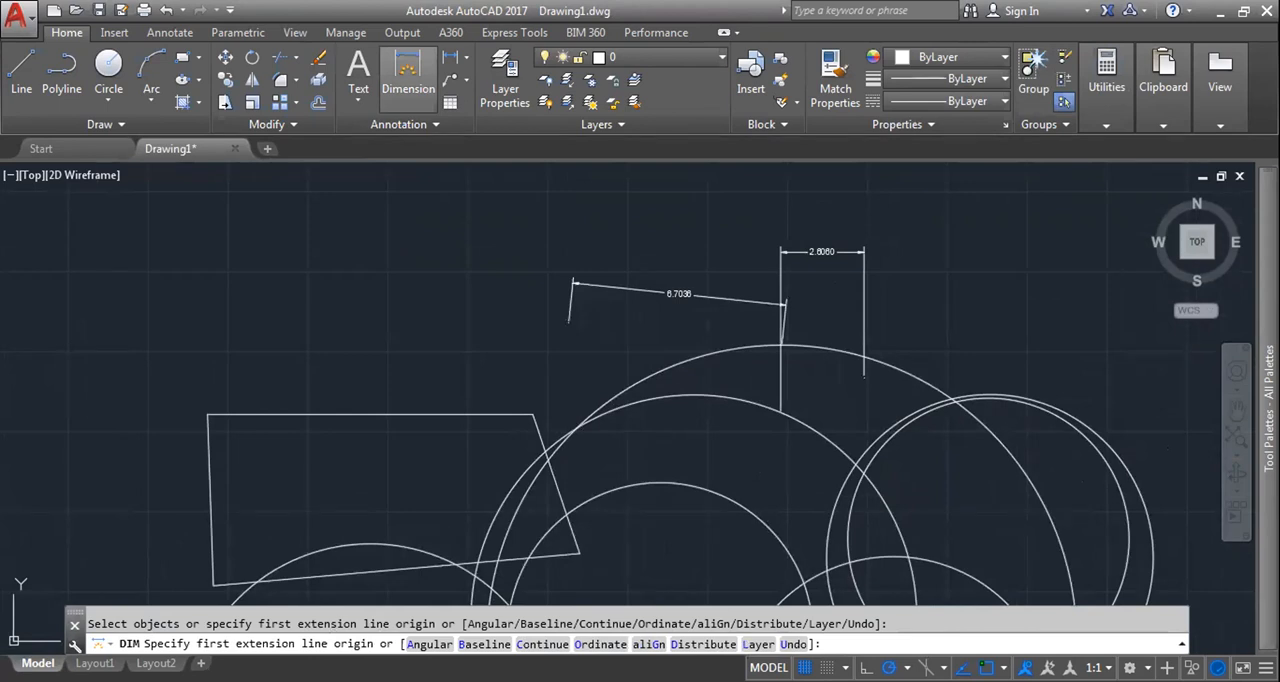
key("Escape")
Step: Erase the slanted aligned dimension above the largest circle
left_click(677, 293)
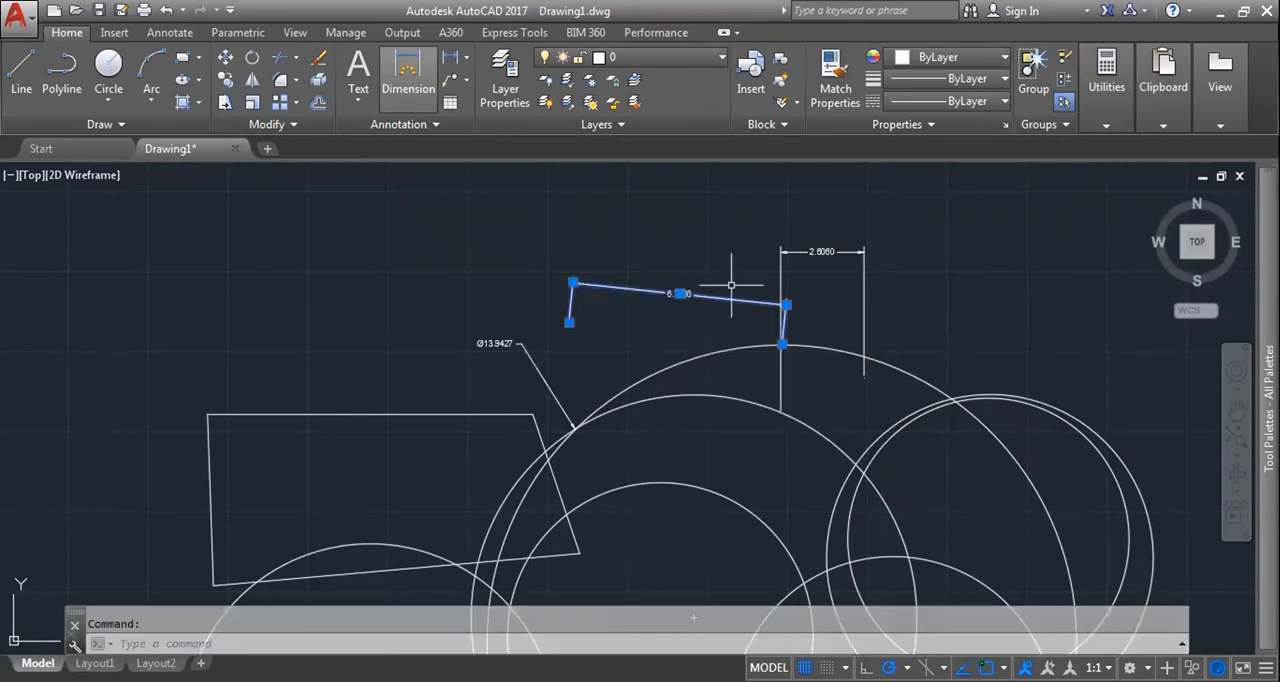
key("Delete")
scroll(695, 352, "down", 5)
scroll(660, 388, "up", 2)
middle_click_drag(660, 388, 657, 347)
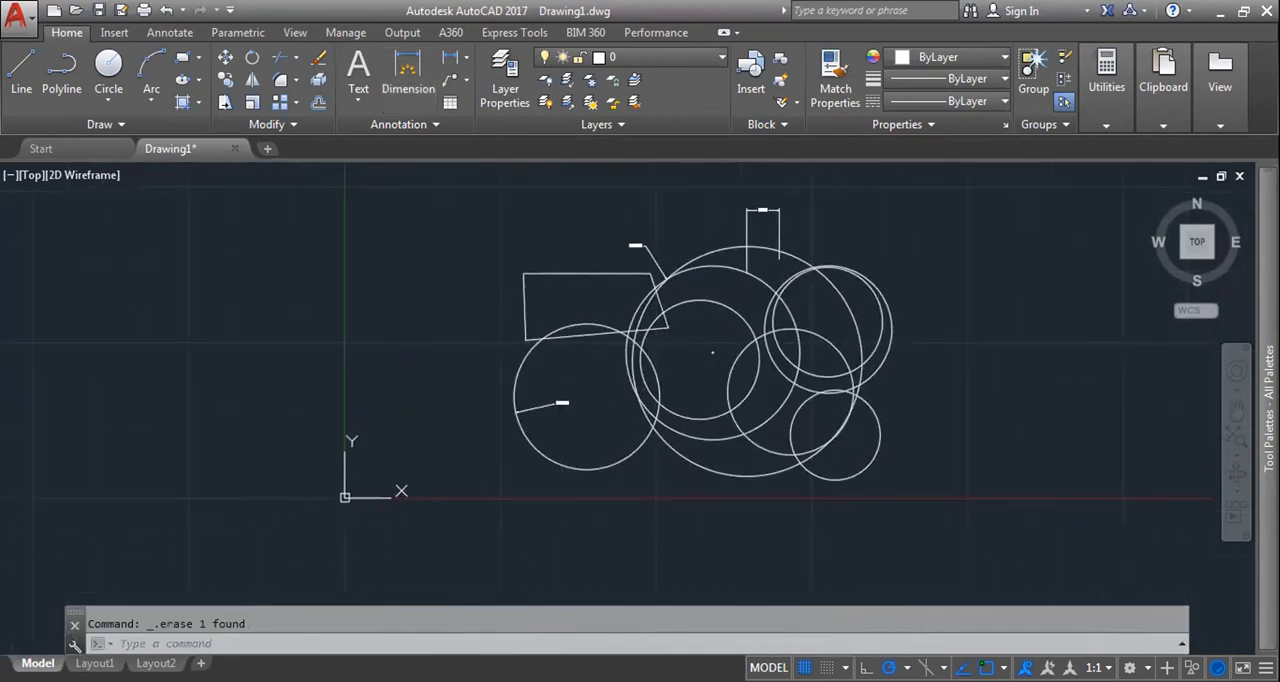
Step: Try grouping all the objects and dimensions without a name, and undo the grouping
scroll(654, 391, "down", 2)
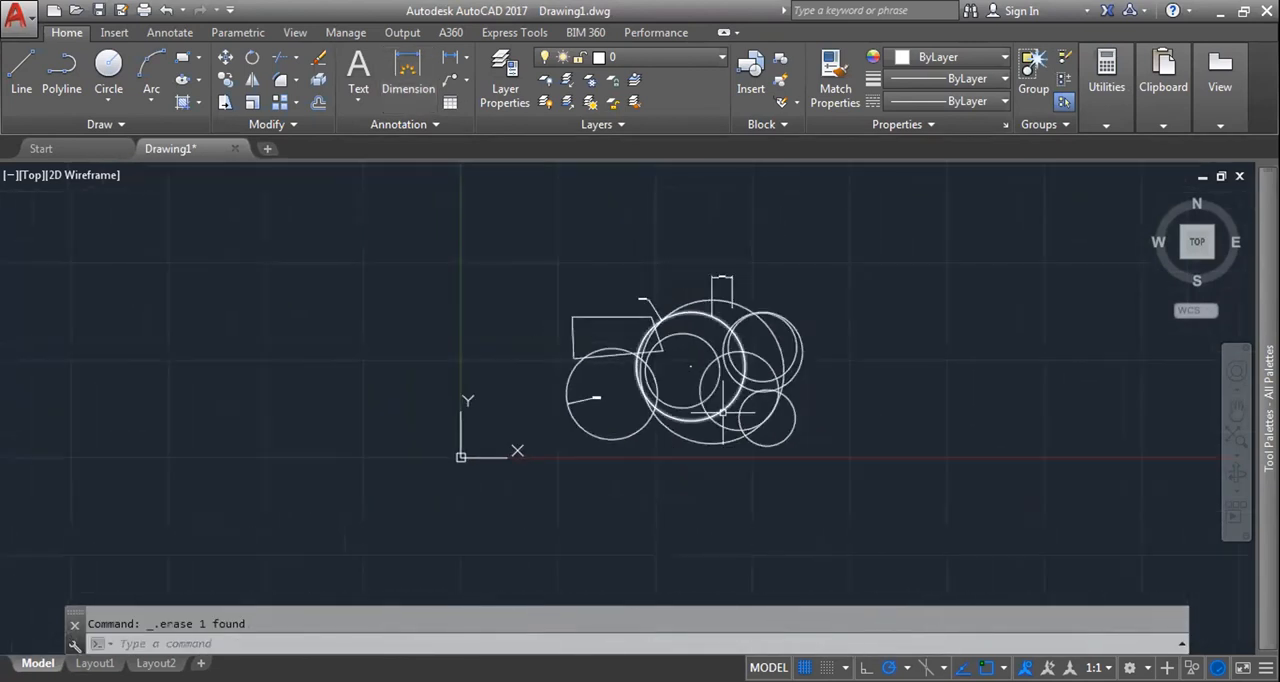
left_click(1033, 70)
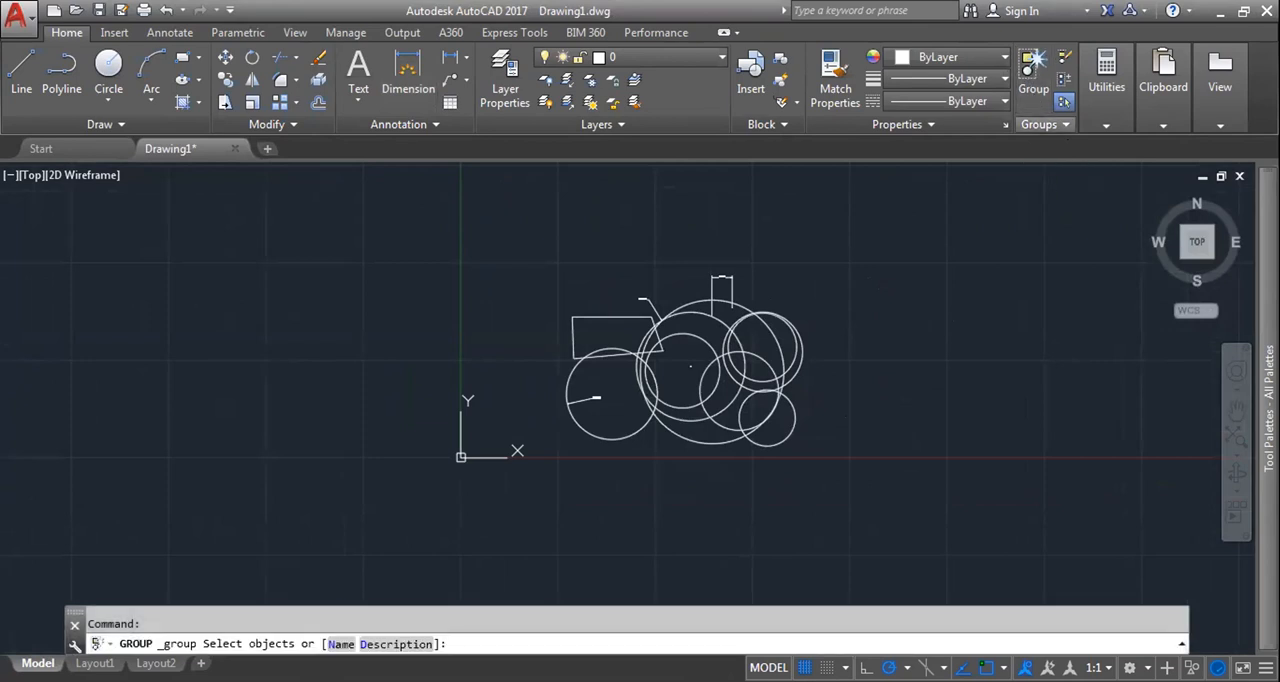
left_click(537, 247)
left_click(894, 474)
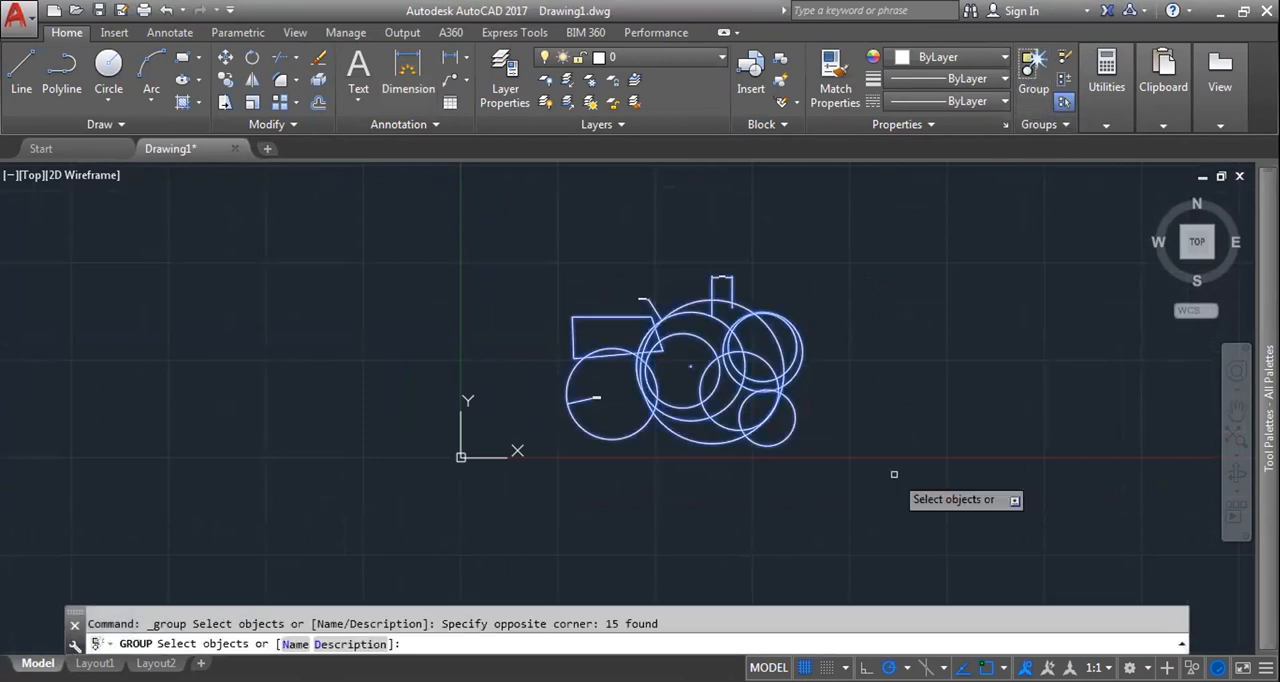
key("Return")
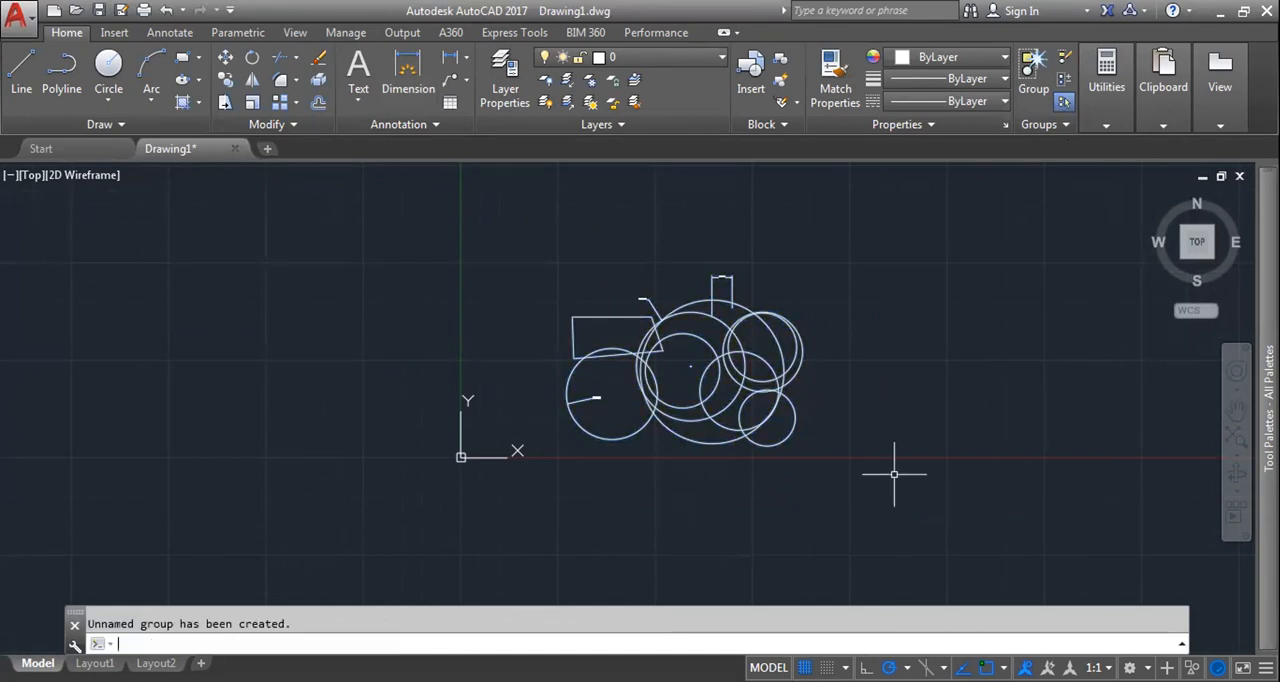
key("ctrl+z")
Step: Select several circles individually to check whether they are separate objects, and clear the selection
left_click(733, 405)
key("Escape")
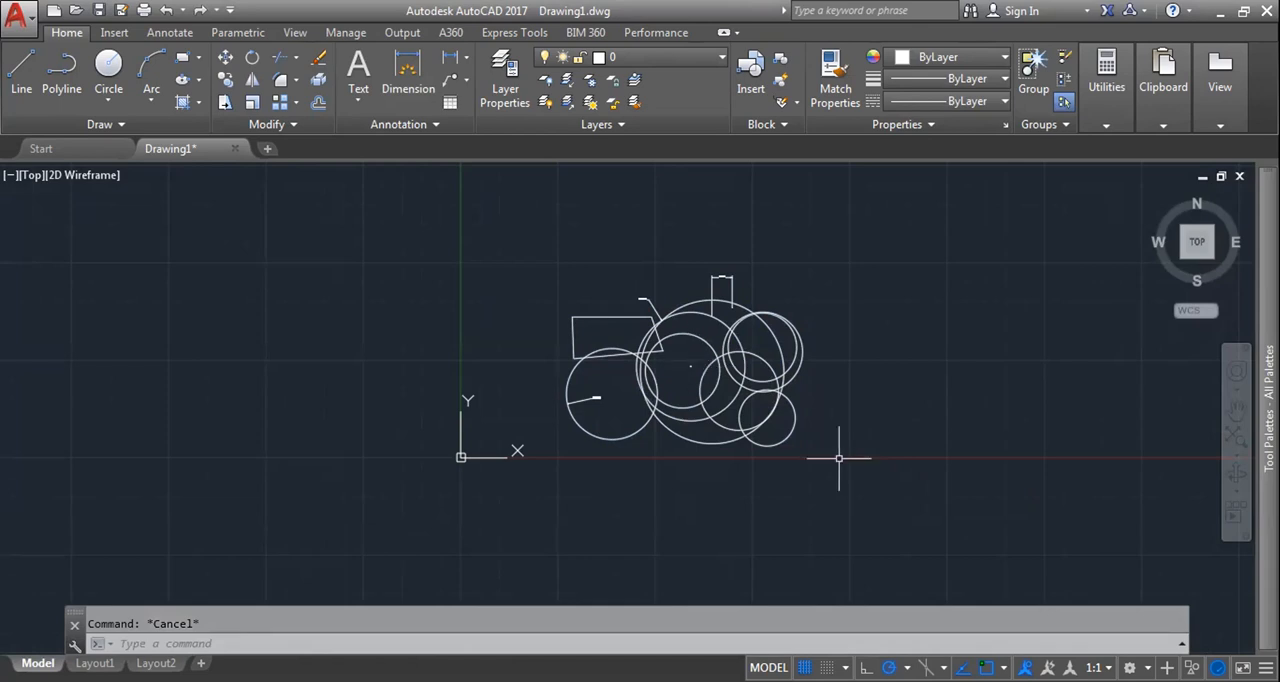
left_click(775, 377)
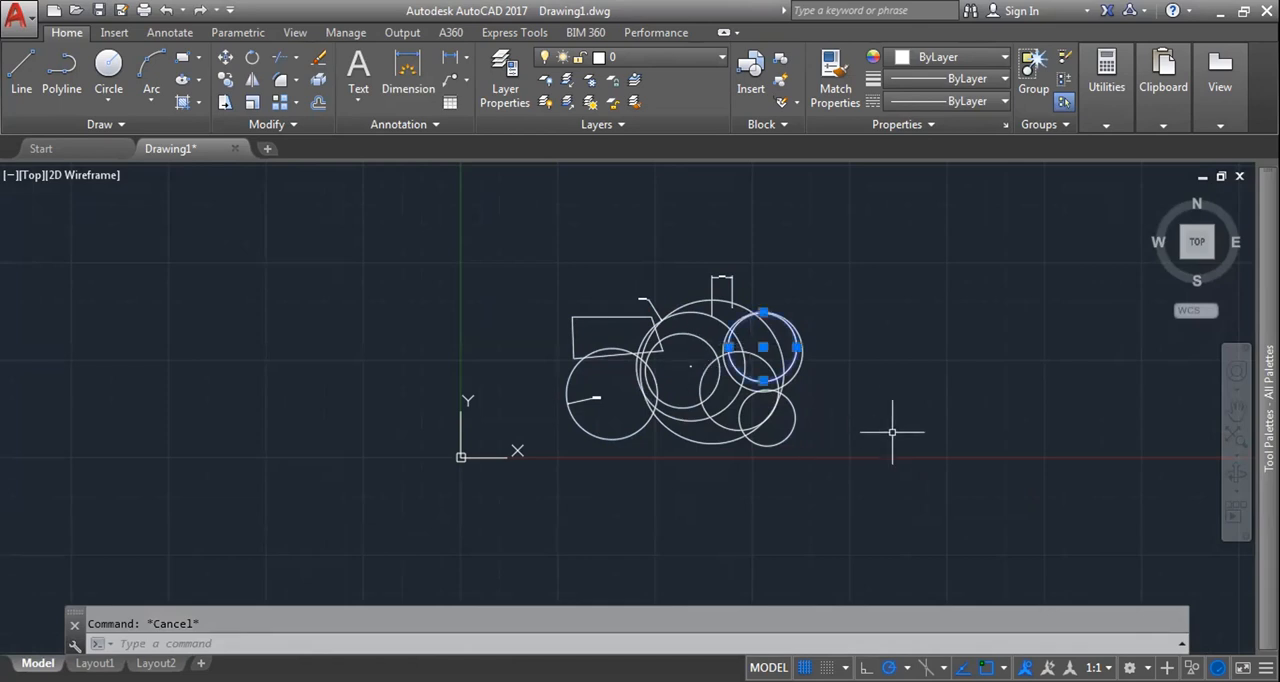
left_click(780, 437)
key("Escape")
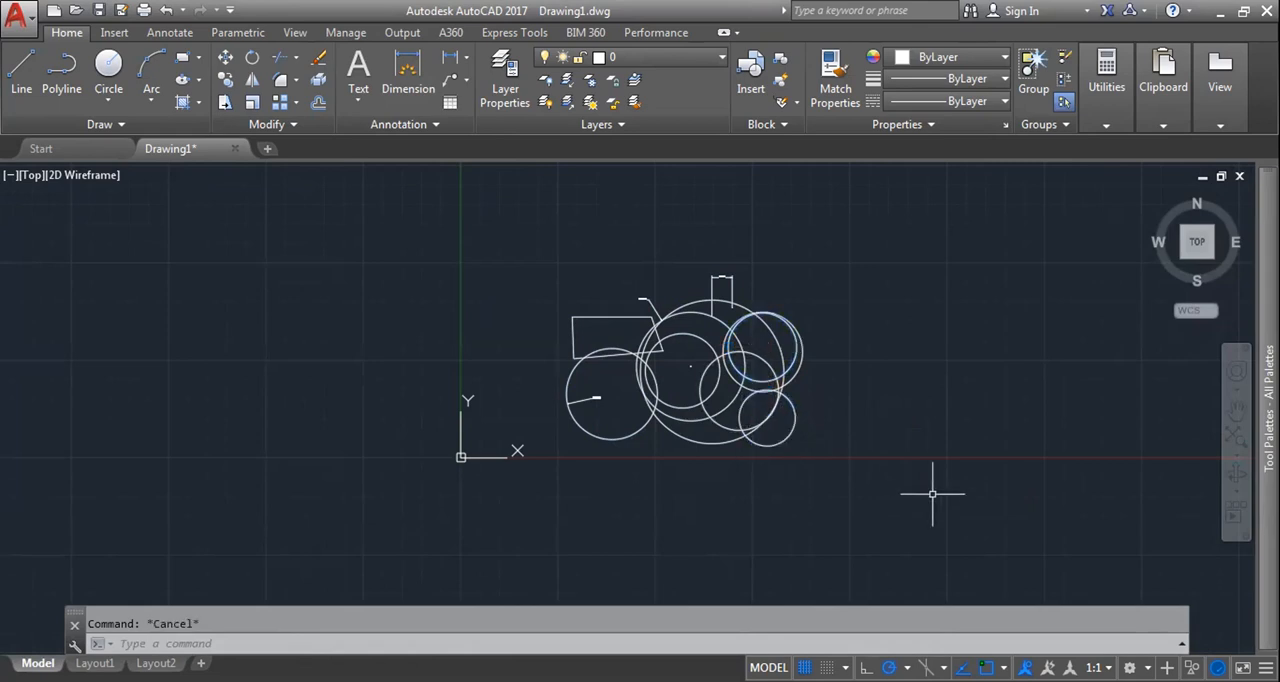
Step: Group all the objects and dimensions under the name 01
type("group")
key("Return")
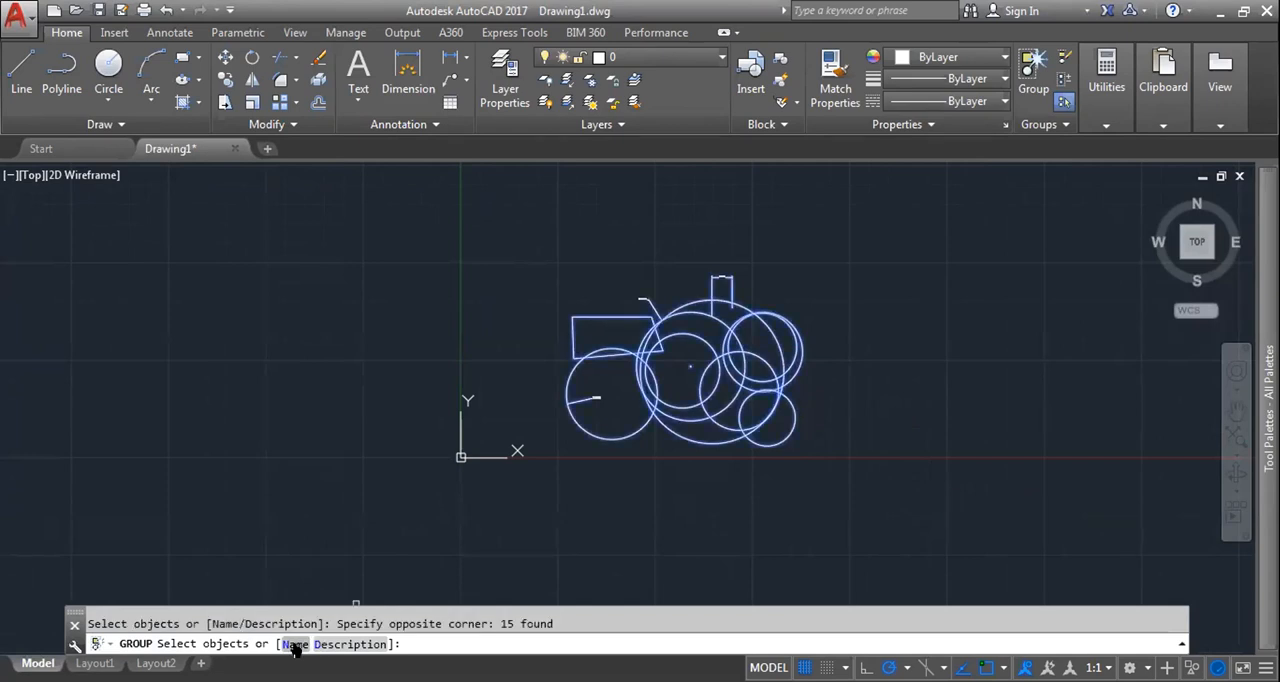
left_click(295, 645)
type("01")
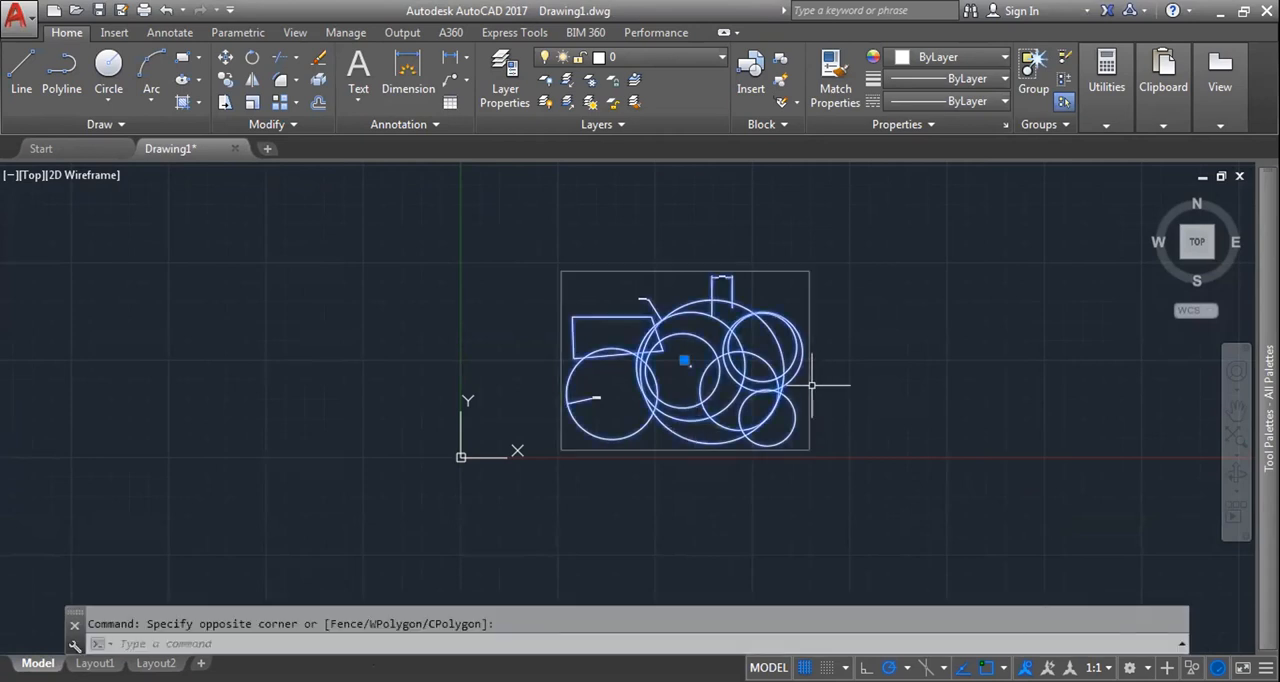
Step: Move group 01 by its centre grip to the left so it straddles the Y axis, and examine its dimensions up close
scroll(772, 345, "up", 2)
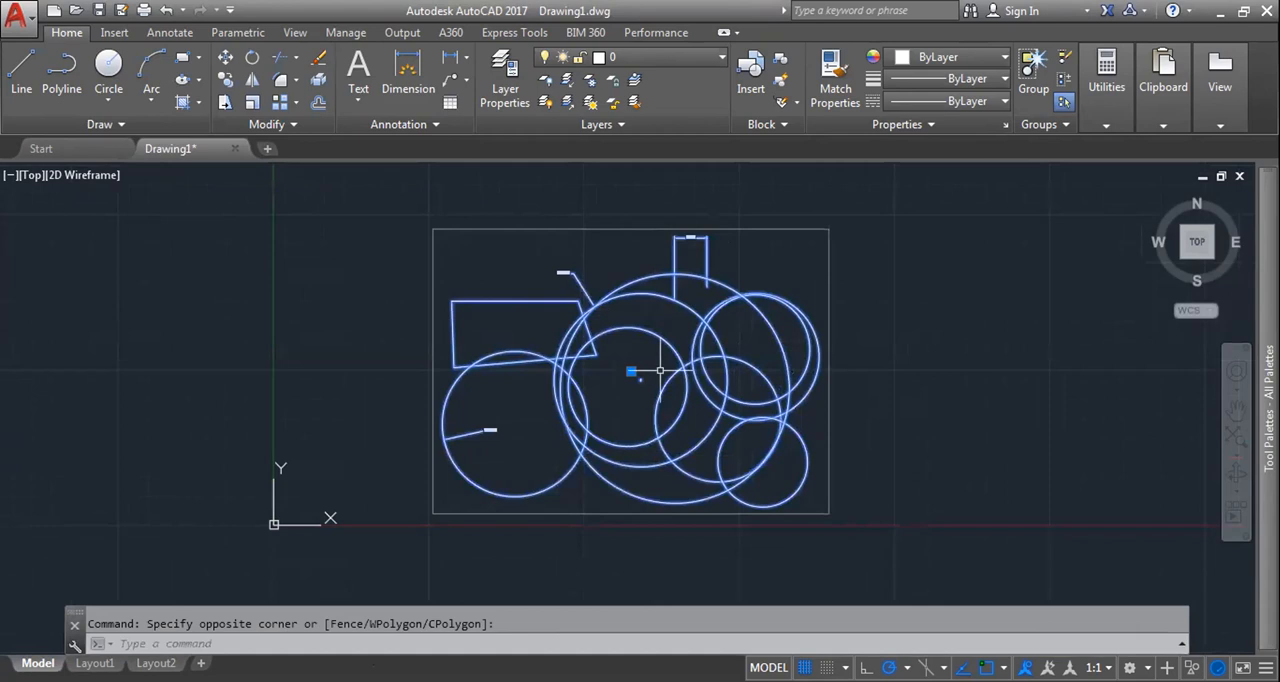
key("Escape")
left_click_drag(694, 375, 508, 387)
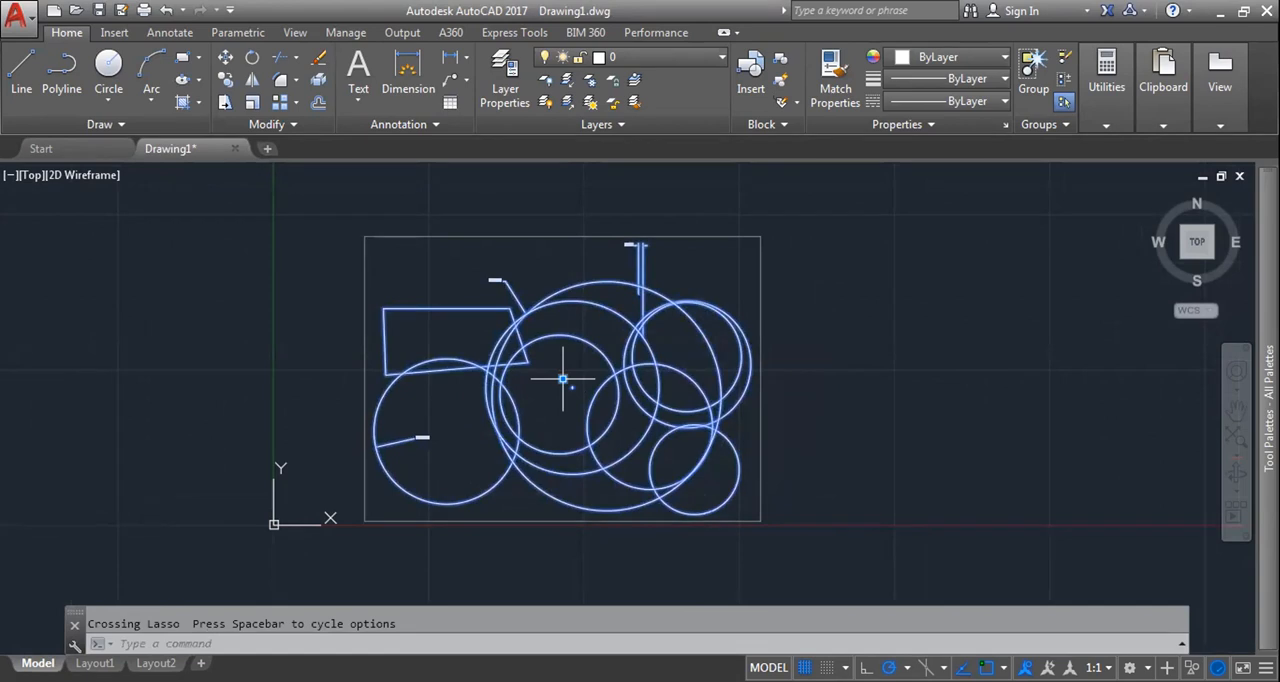
scroll(469, 389, "up", 2)
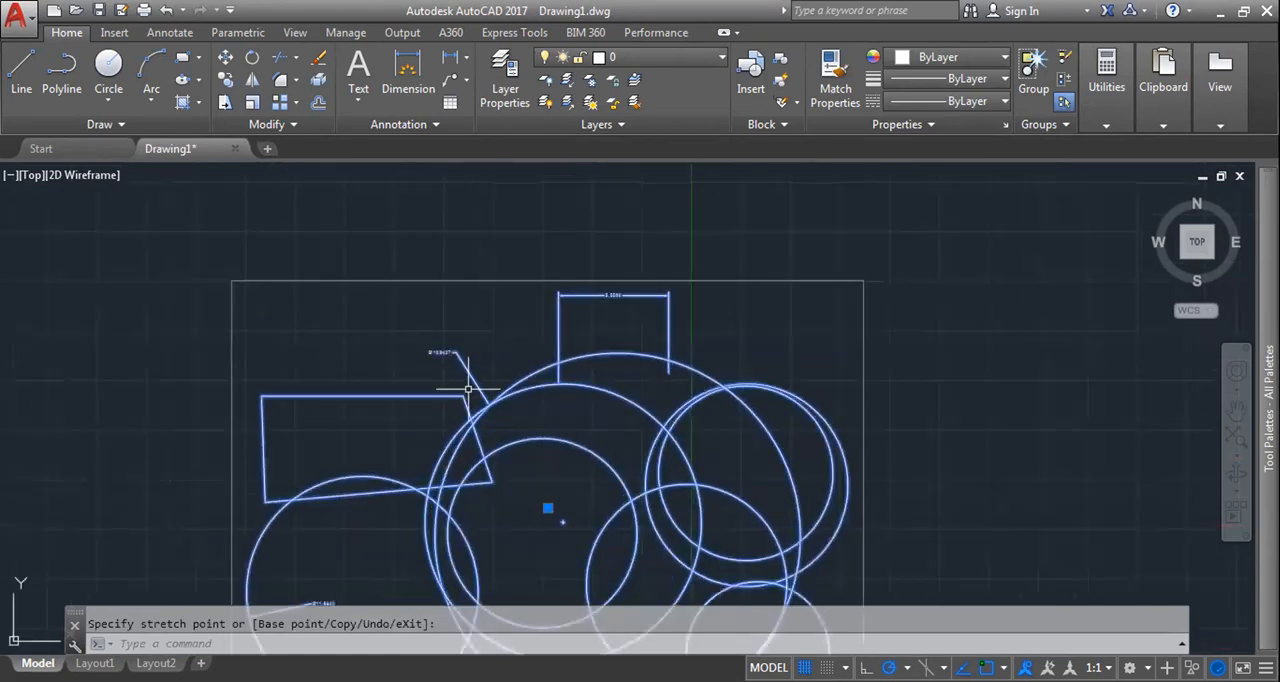
scroll(438, 371, "up", 4)
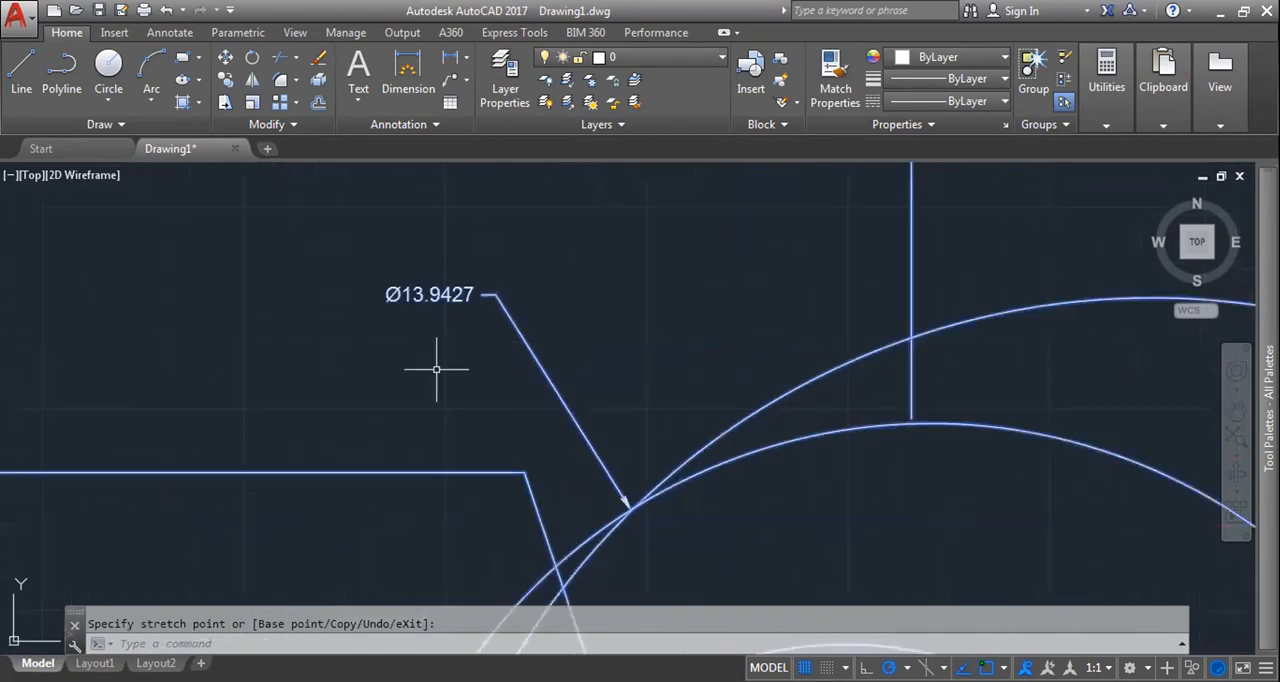
scroll(470, 335, "down", 4)
key("Escape")
scroll(669, 536, "down", 4)
scroll(690, 361, "up", 6)
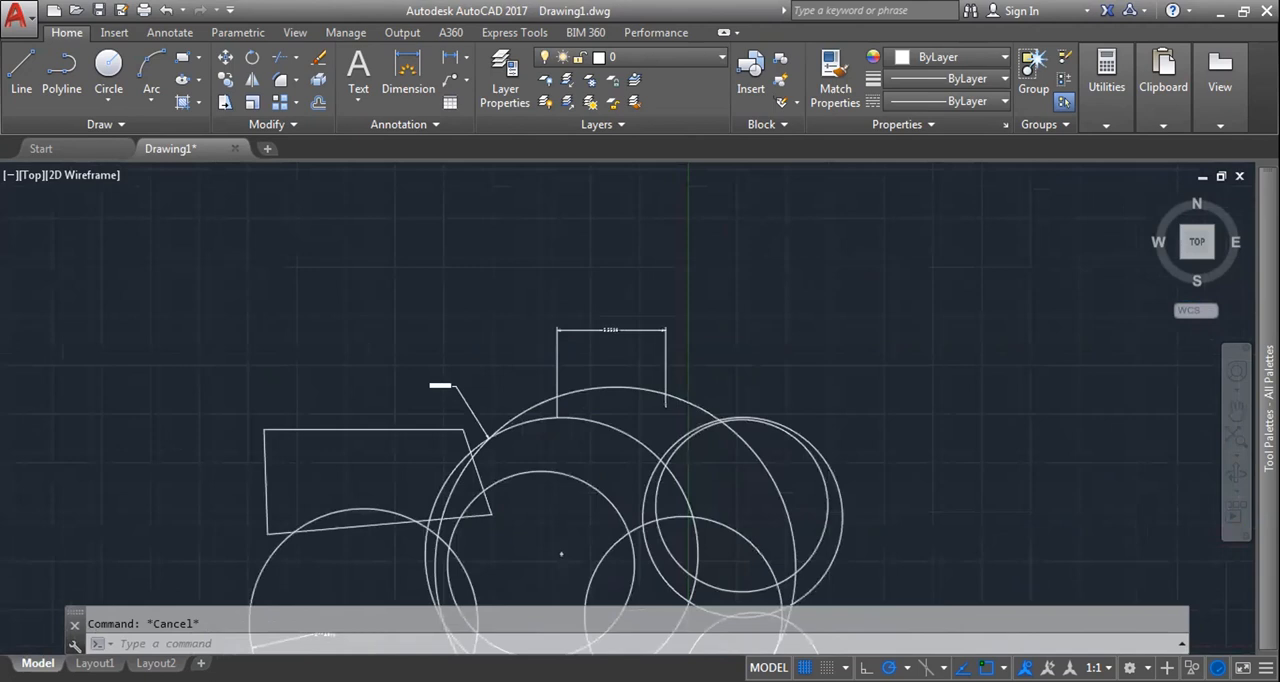
Step: Select the whole group and turn group selection off
left_click(691, 361)
scroll(781, 402, "down", 5)
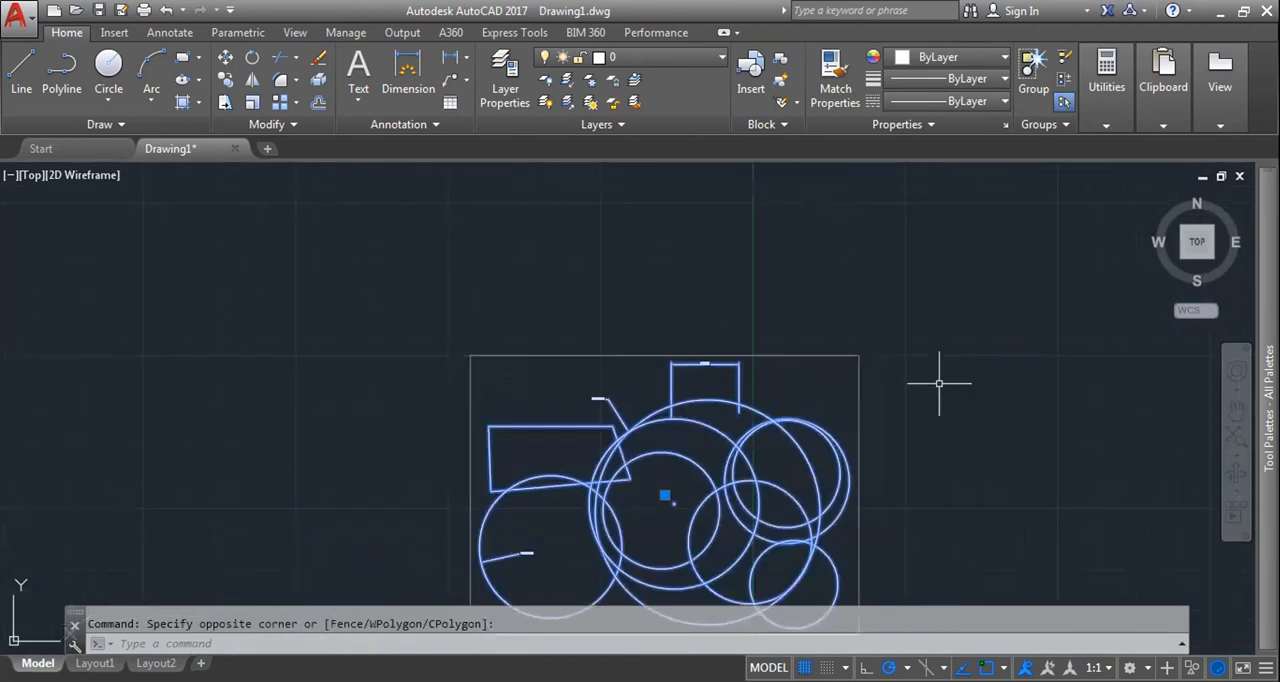
middle_click_drag(939, 384, 855, 300)
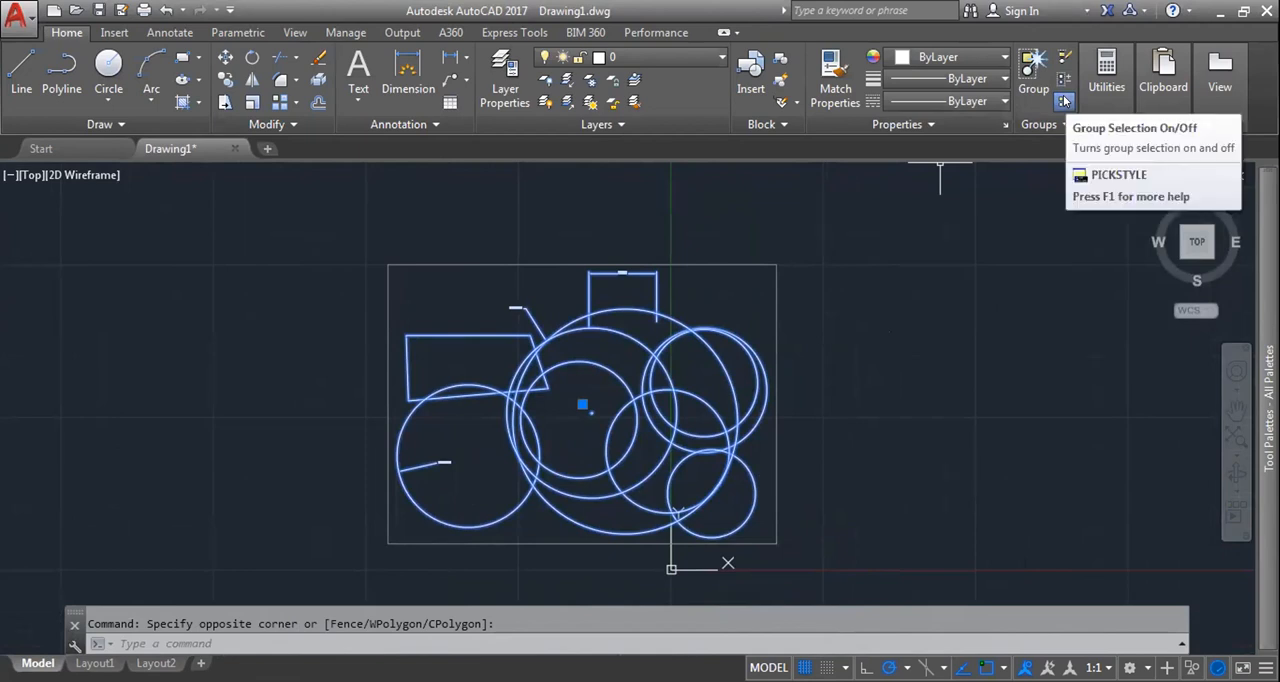
left_click(1065, 101)
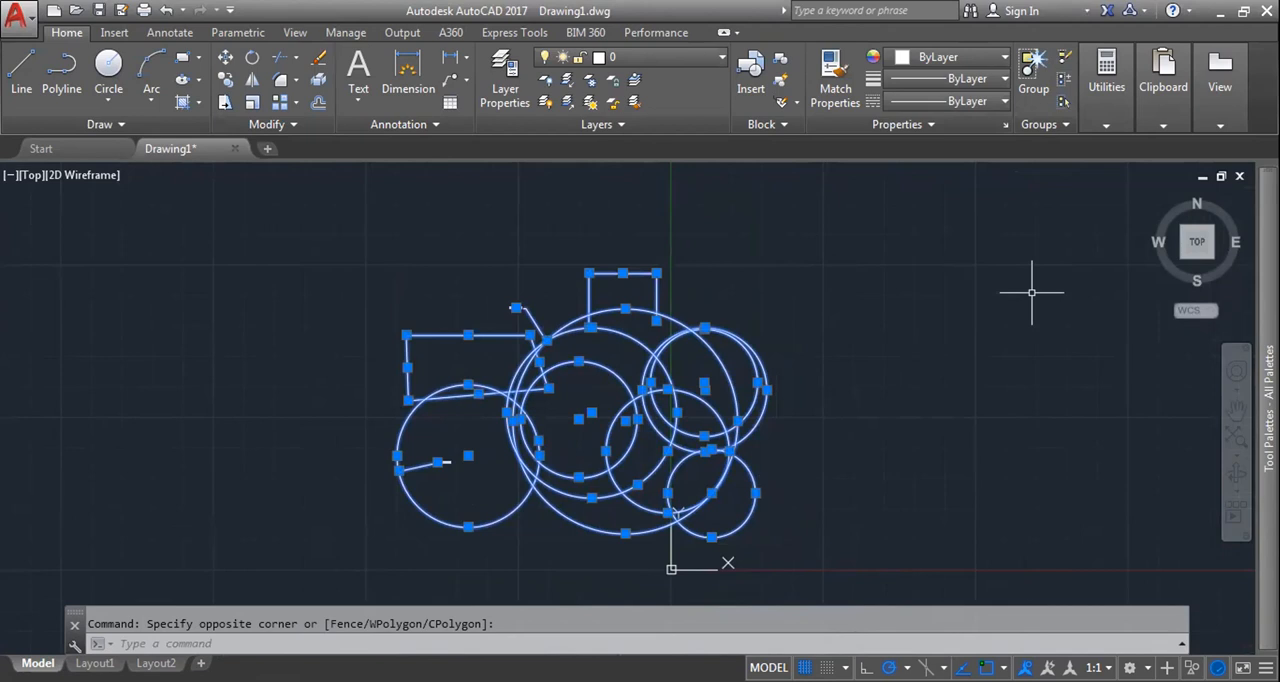
Step: Select only the largest circle inside the group, clear the selection and turn group selection back on
key("Escape")
left_click(619, 309)
left_click(628, 282)
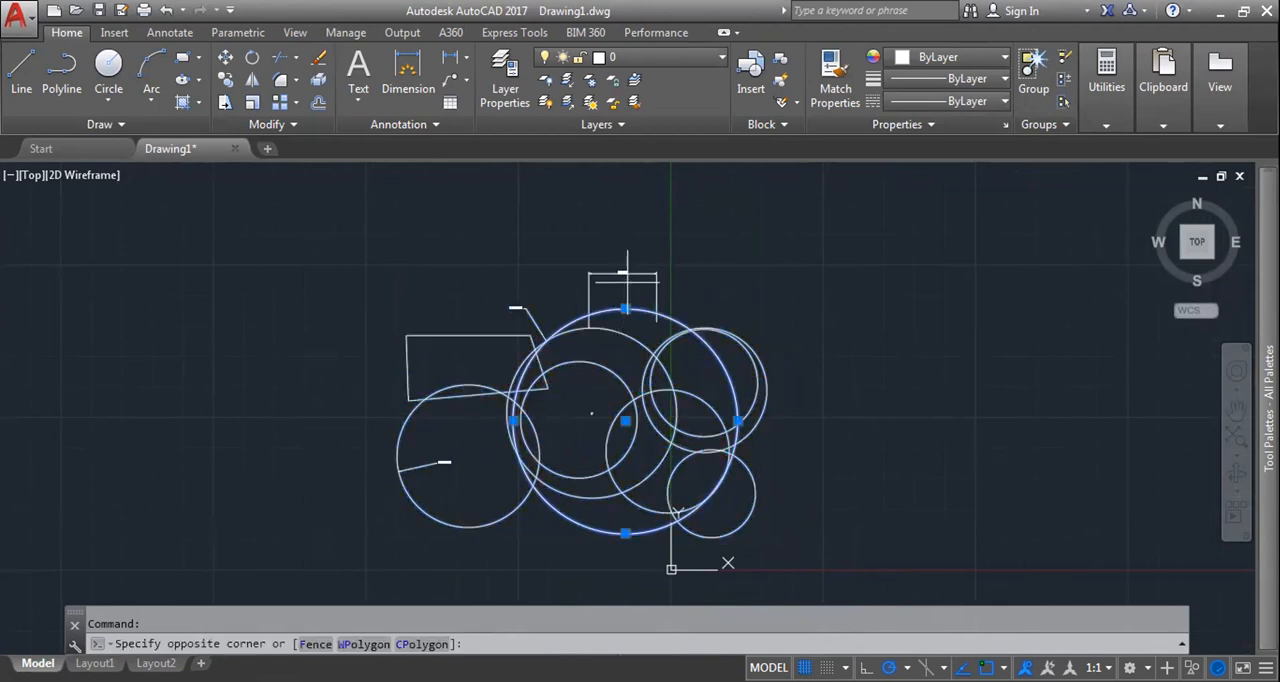
key("Escape")
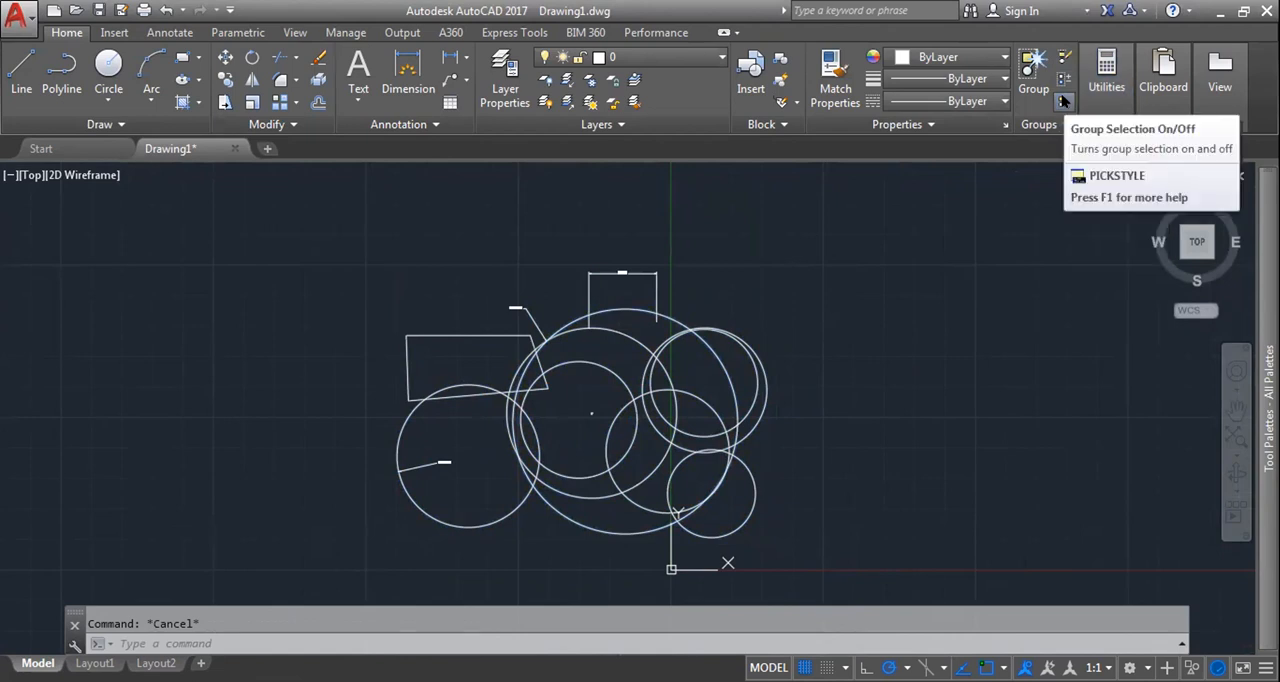
left_click(1063, 101)
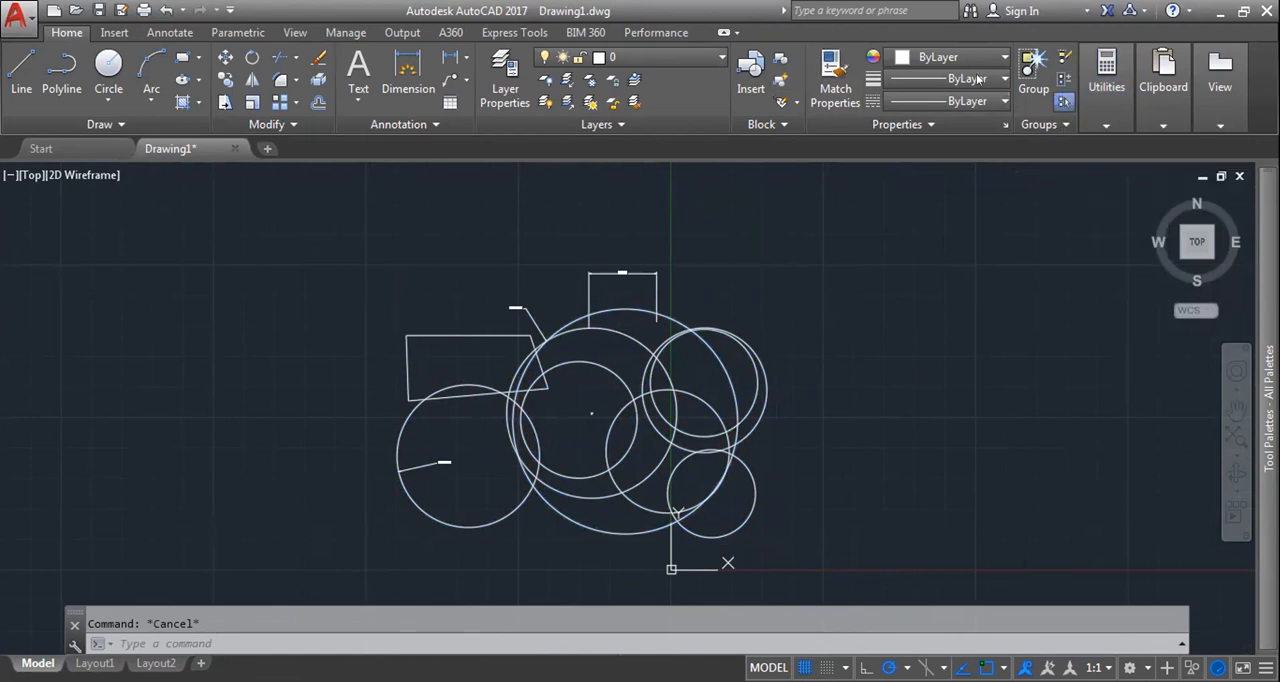
Step: Hide the Groups panel from the ribbon and show it again
right_click(796, 31)
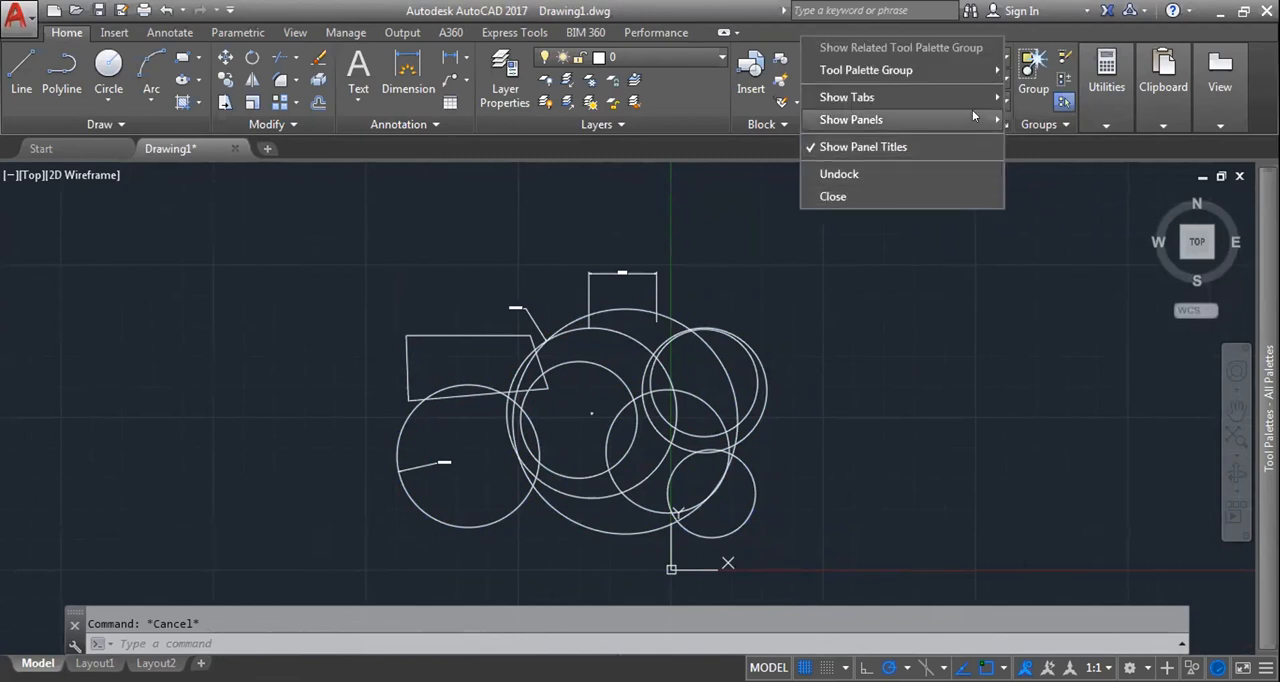
mouse_move(973, 116)
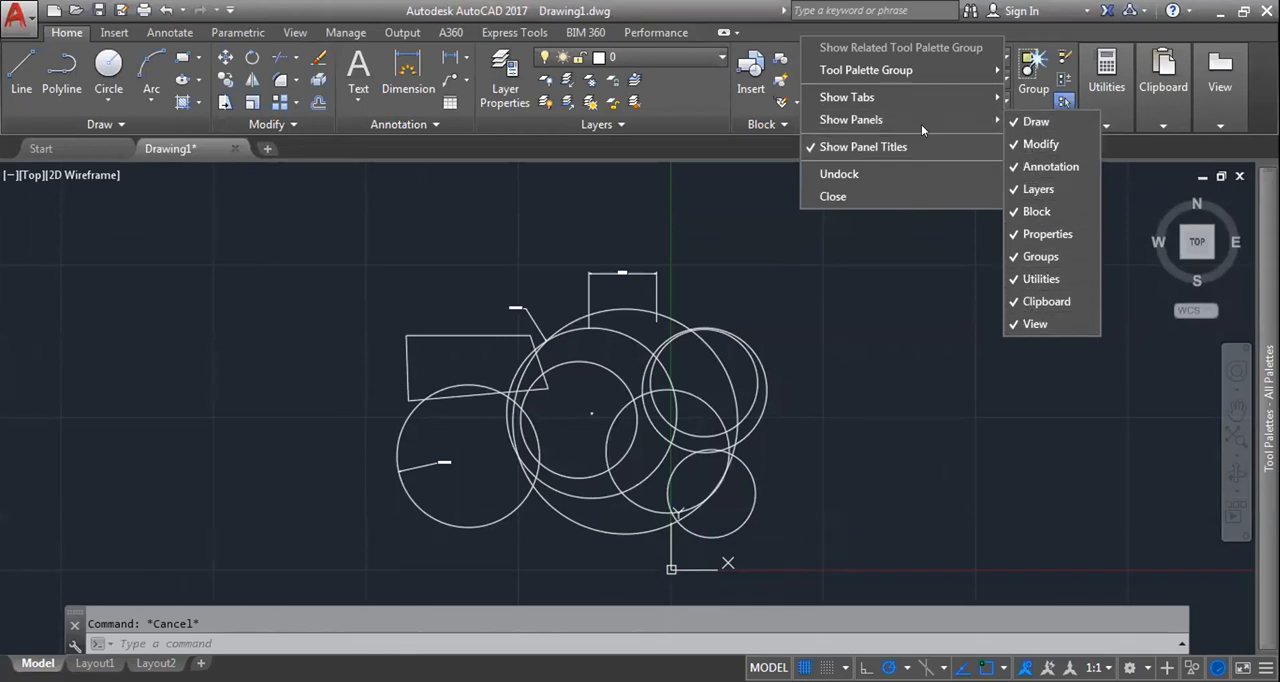
left_click(1040, 257)
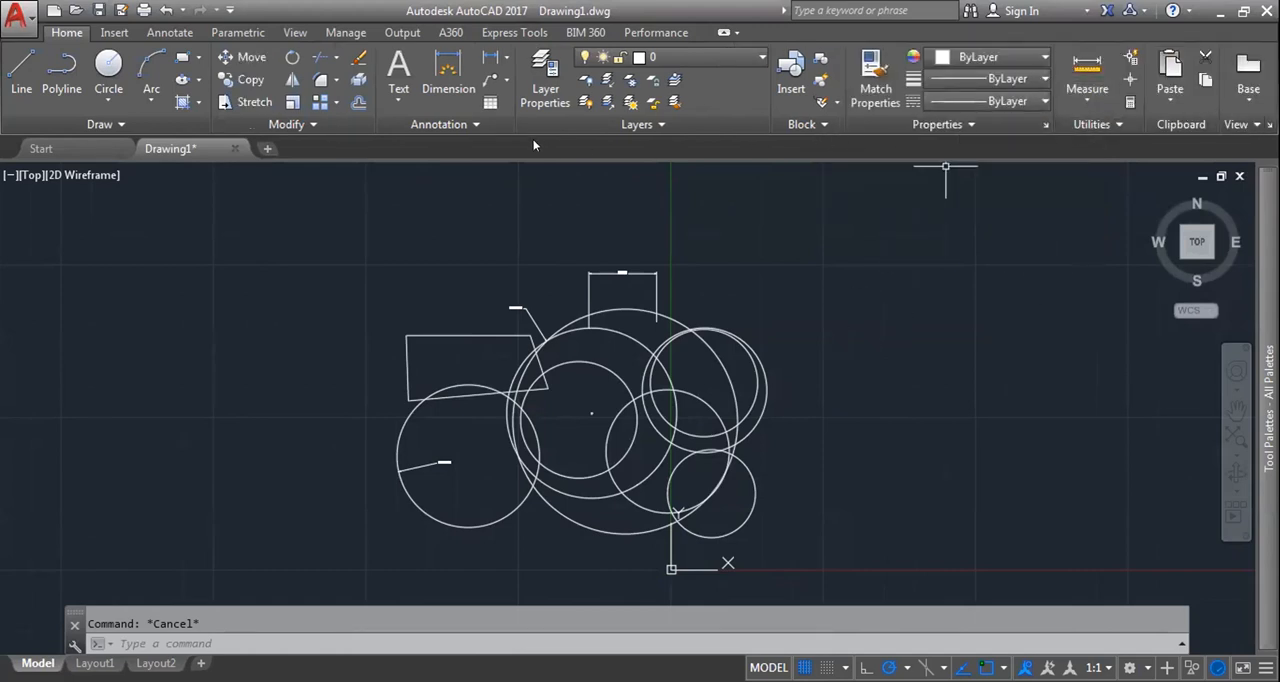
right_click(752, 35)
mouse_move(826, 117)
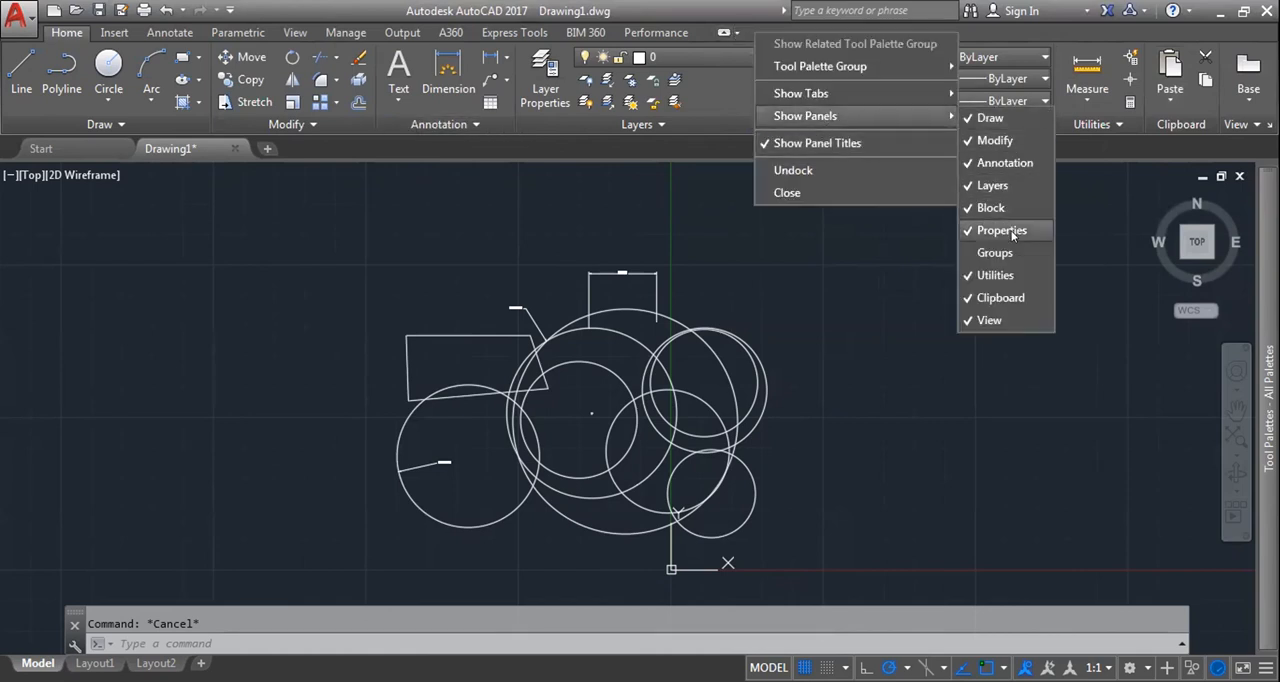
left_click(1000, 253)
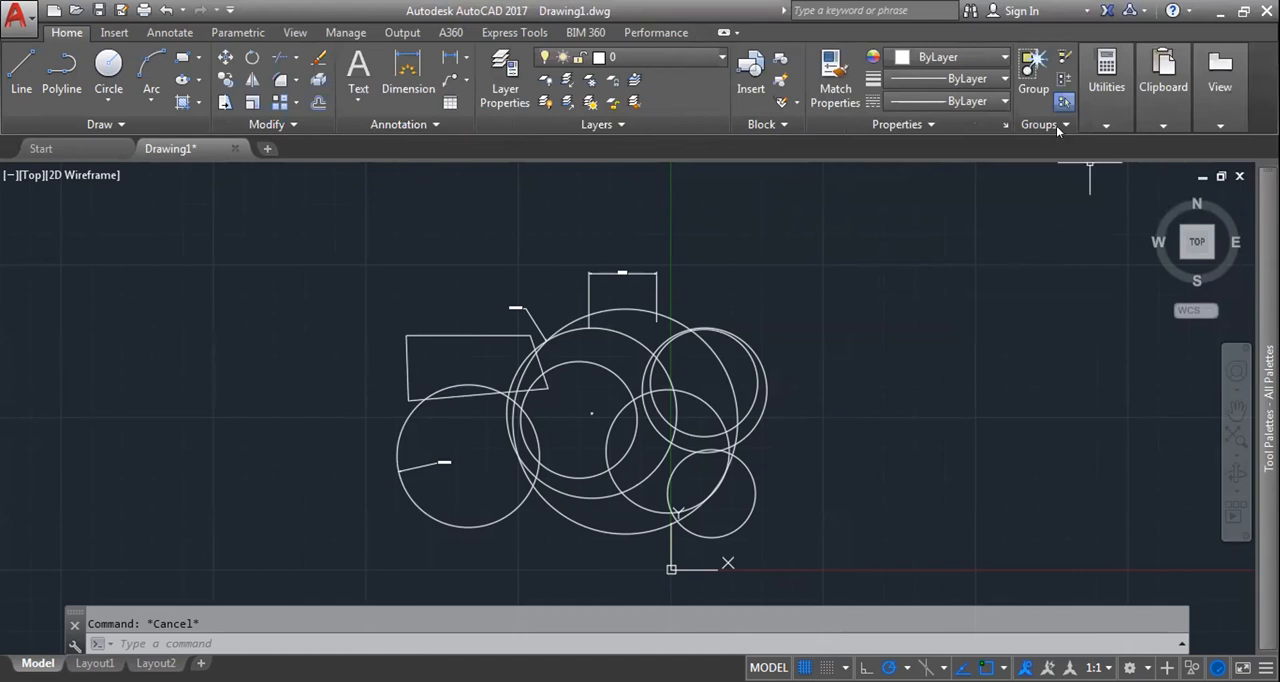
Step: Review the settings of named group 01 in the Group Manager and close it
left_click(1056, 125)
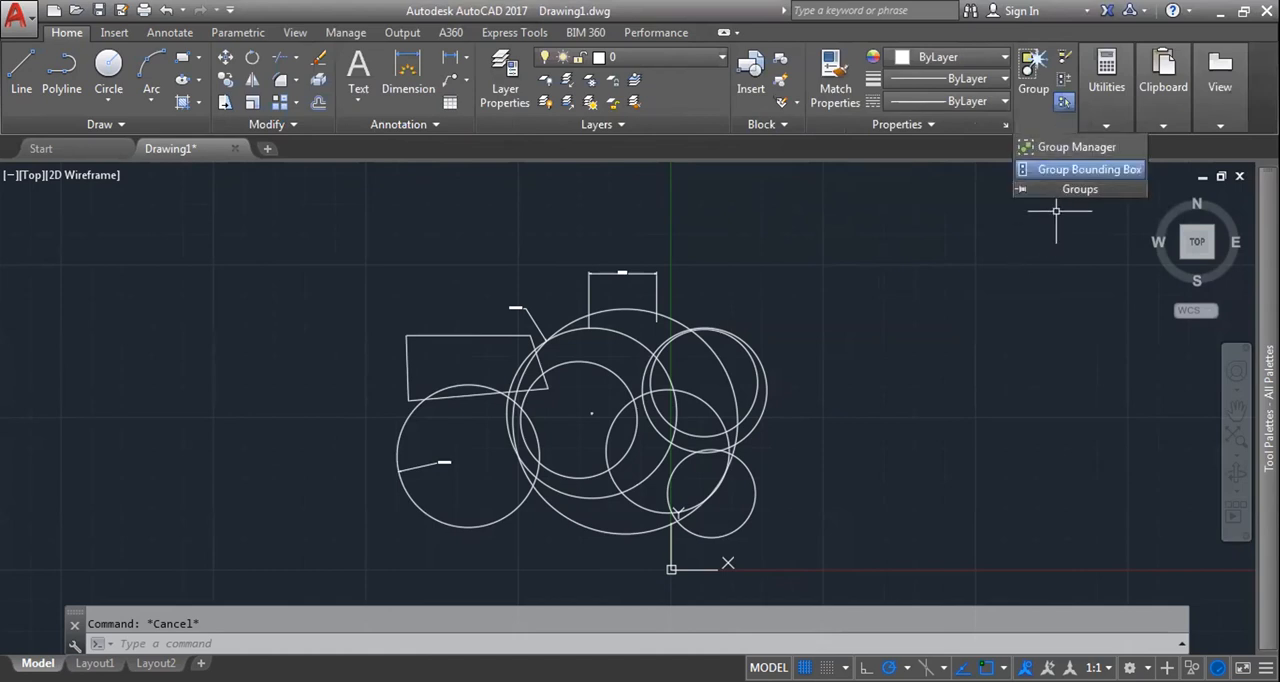
left_click(694, 343)
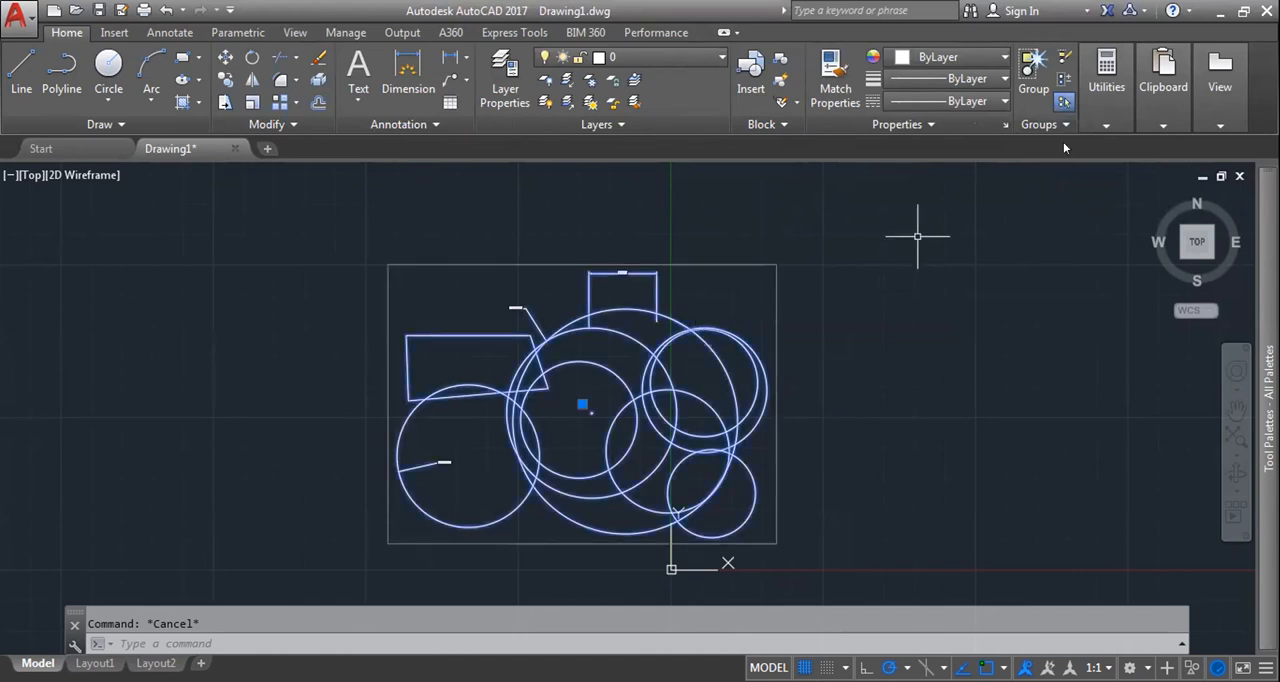
left_click(1056, 124)
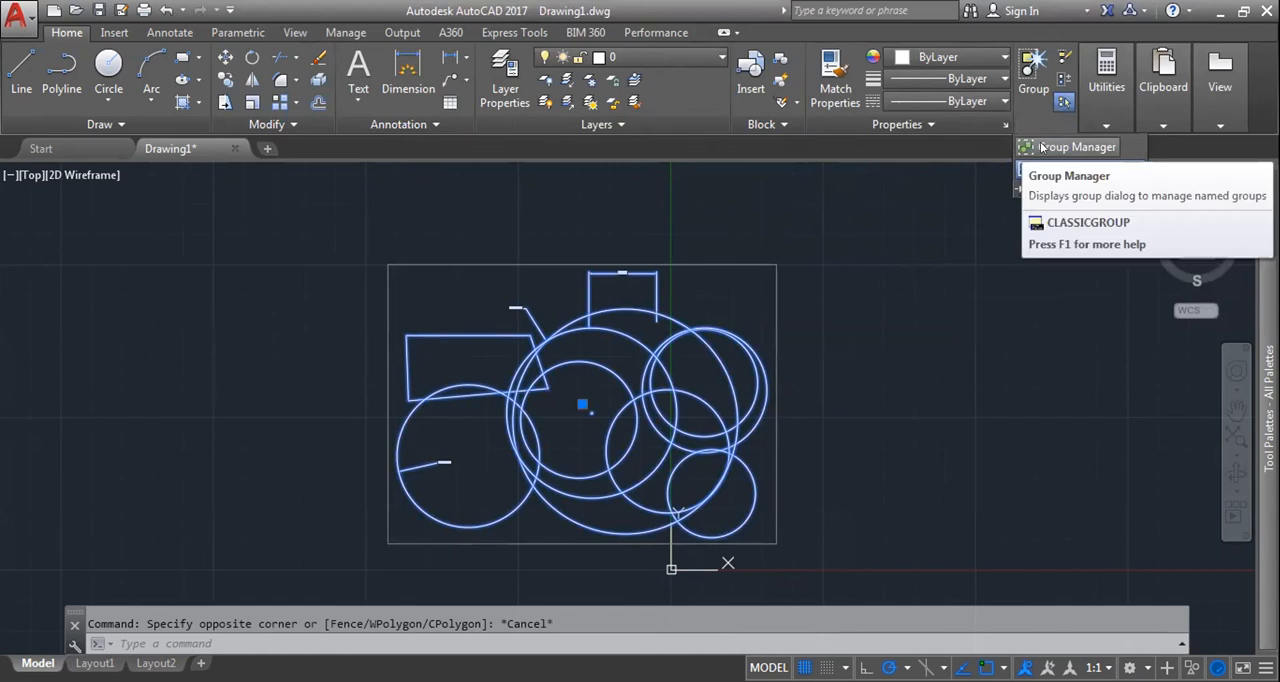
left_click(1070, 146)
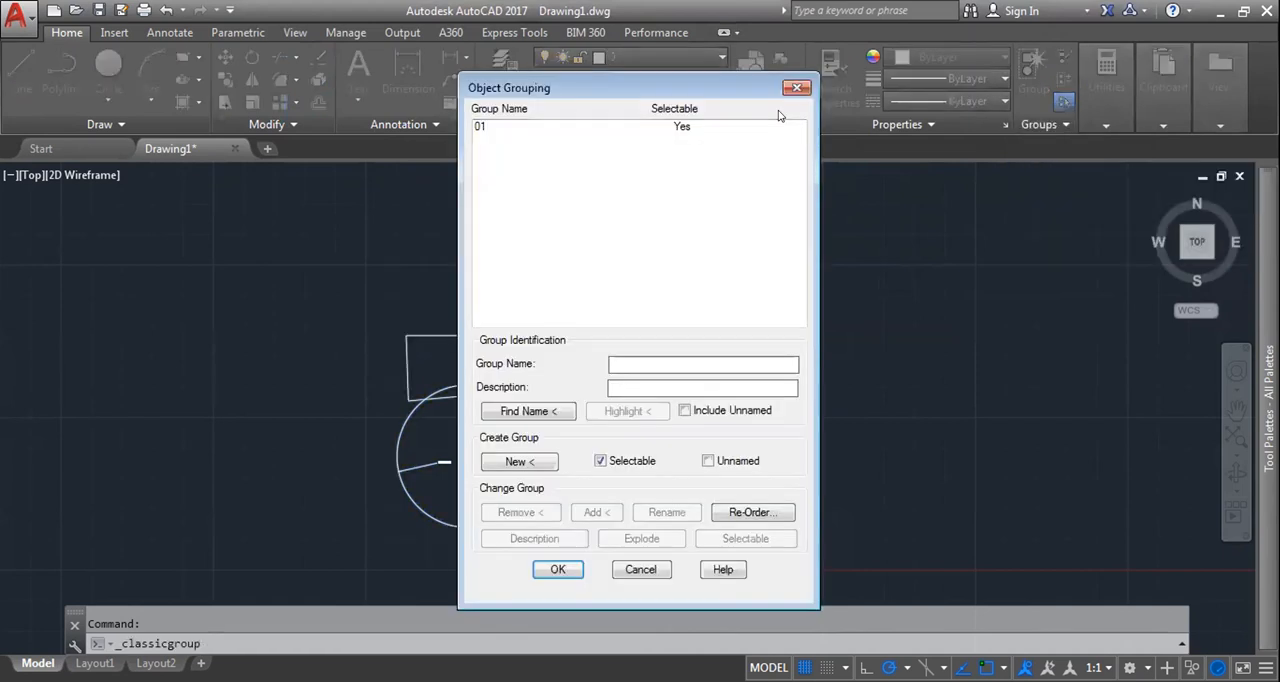
left_click(492, 125)
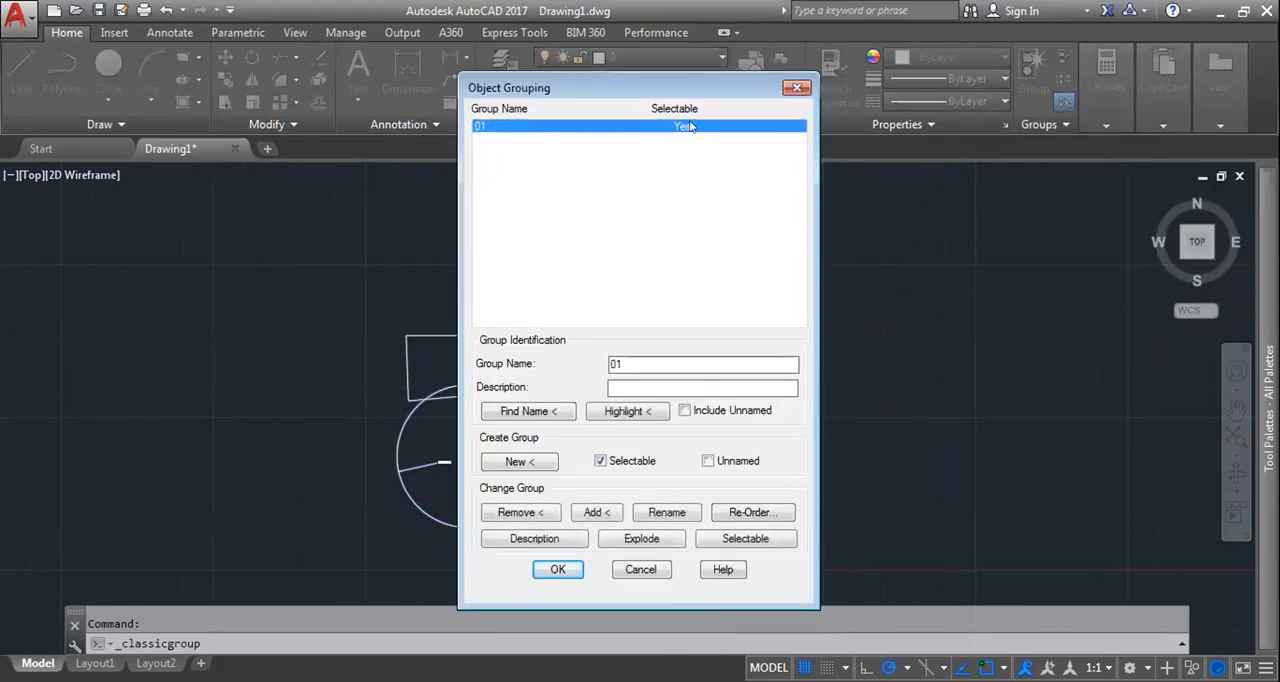
left_click(797, 87)
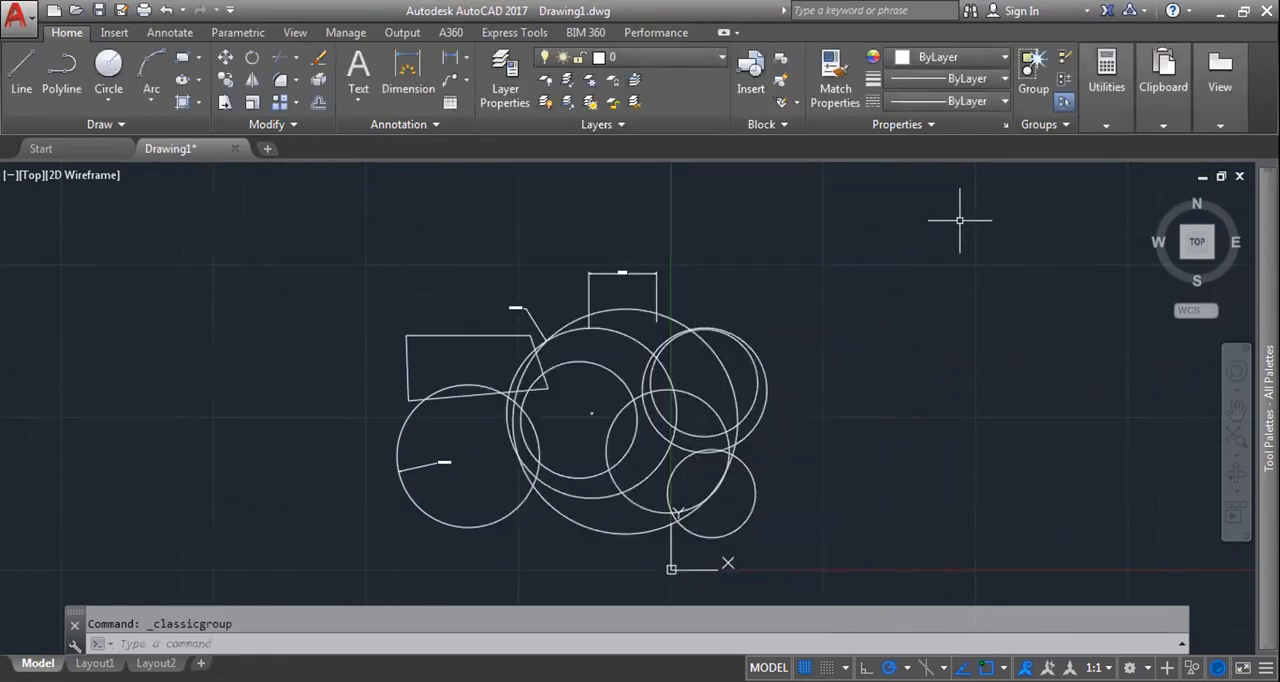
Step: Choose the Group Bounding Box display option and select the whole group to examine its bounding box
left_click(1065, 125)
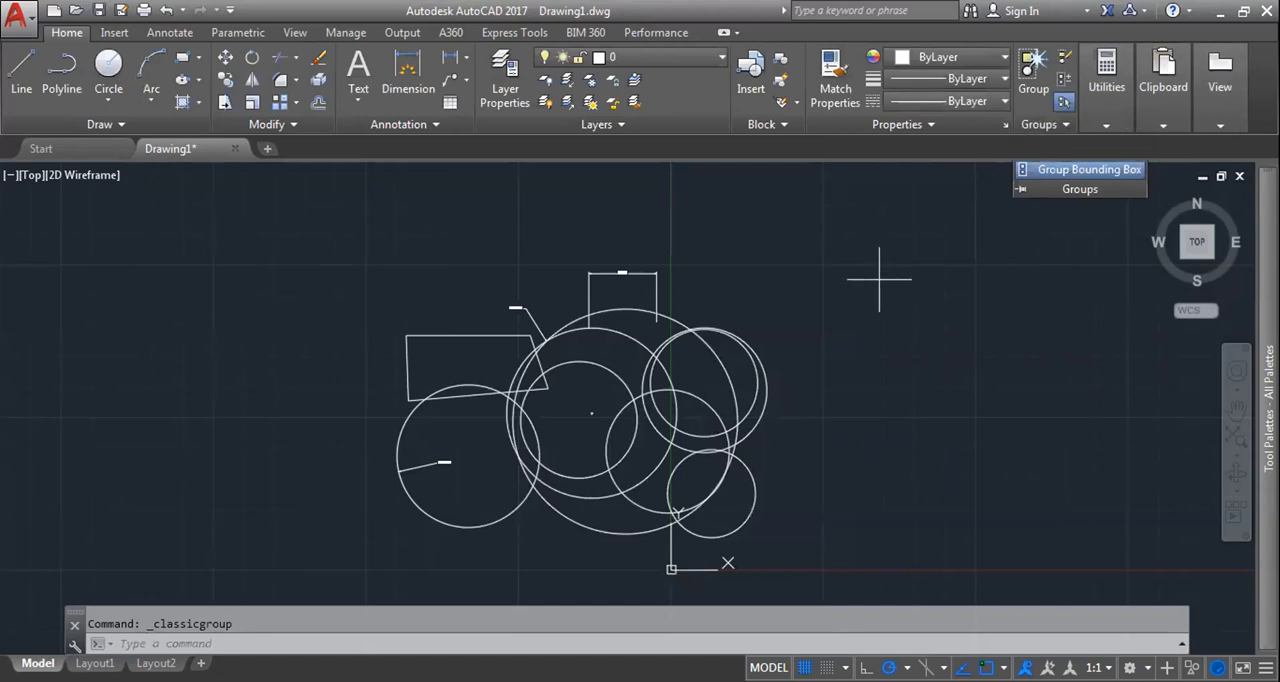
left_click(1111, 165)
mouse_move(1217, 82)
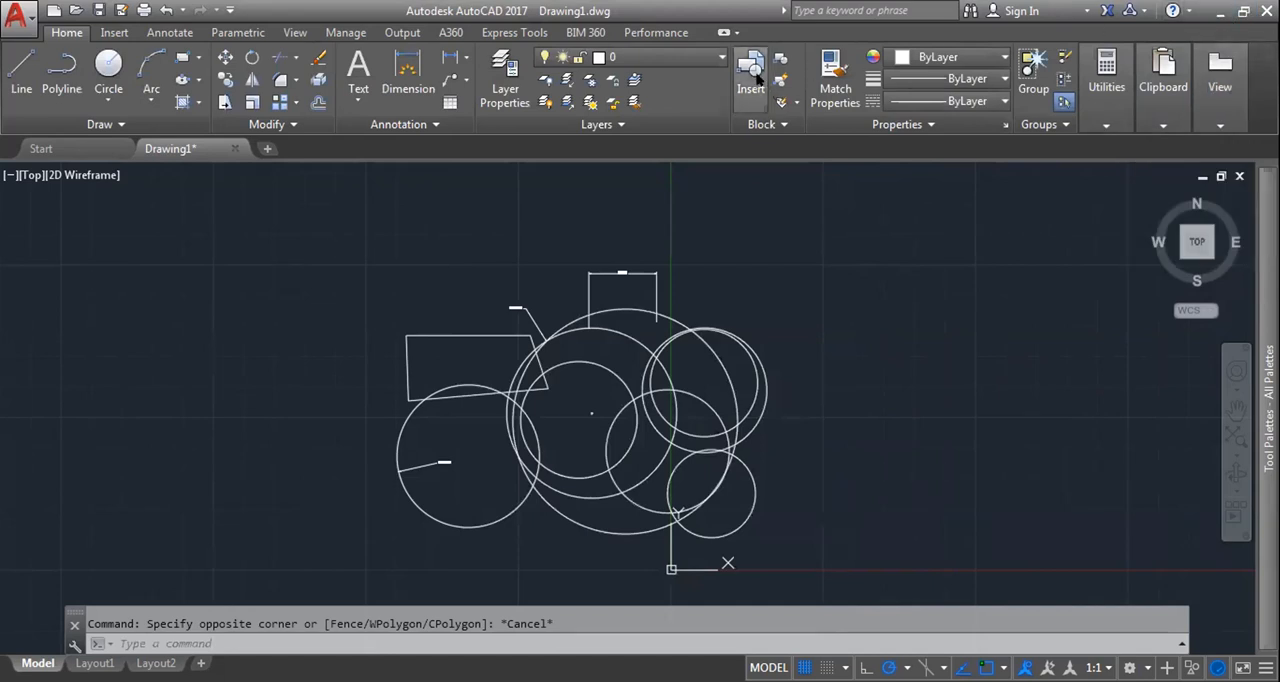
left_click(563, 285)
left_click(939, 257)
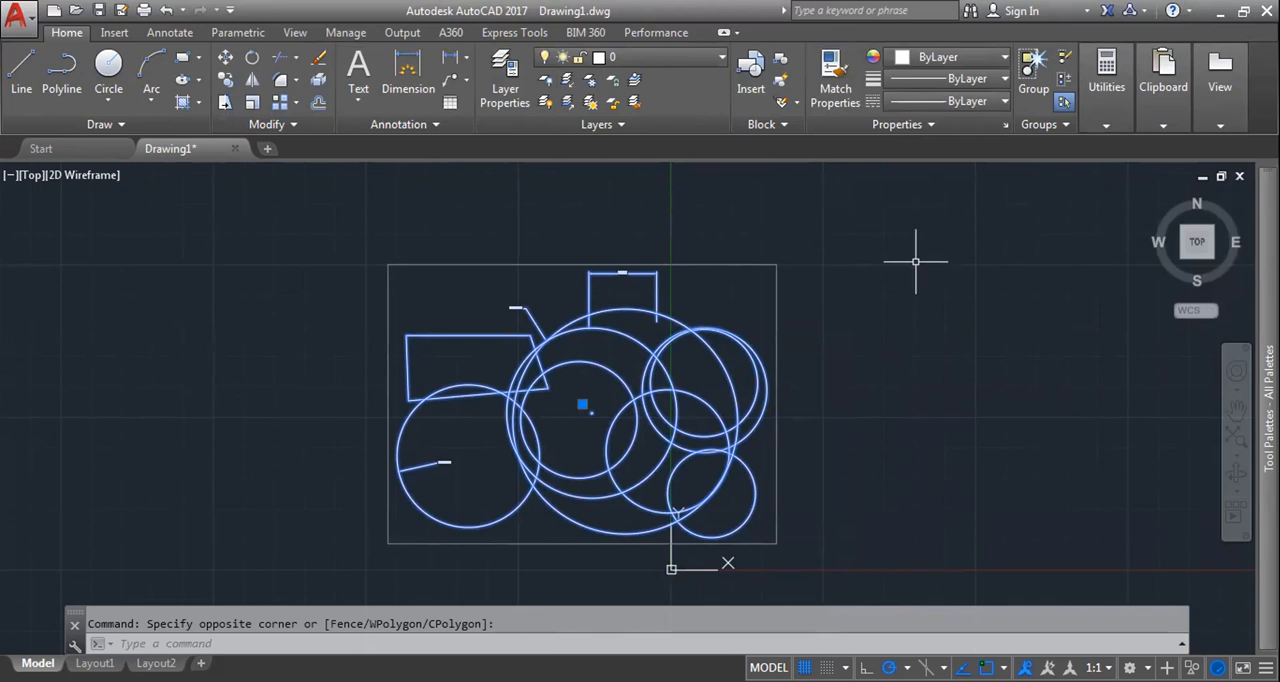
left_click(280, 126)
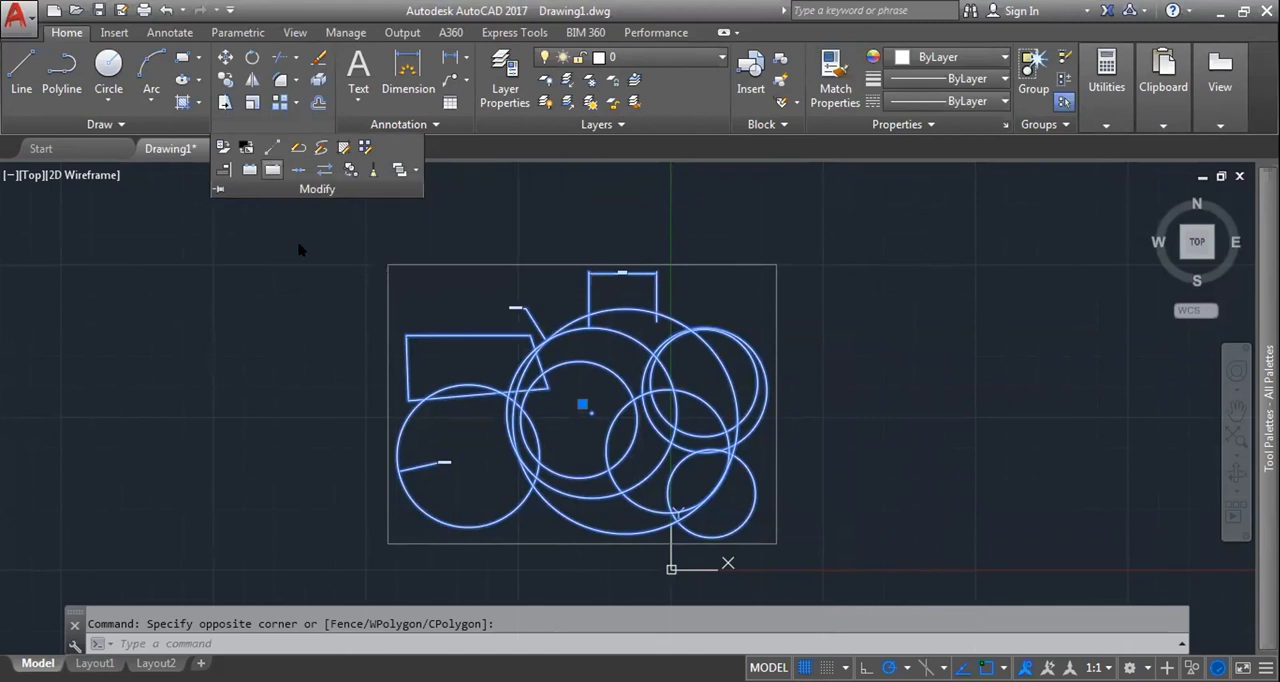
key("Escape")
Step: Erase all the grouped circles, lines and dimensions from the drawing
middle_click_drag(353, 219, 463, 218)
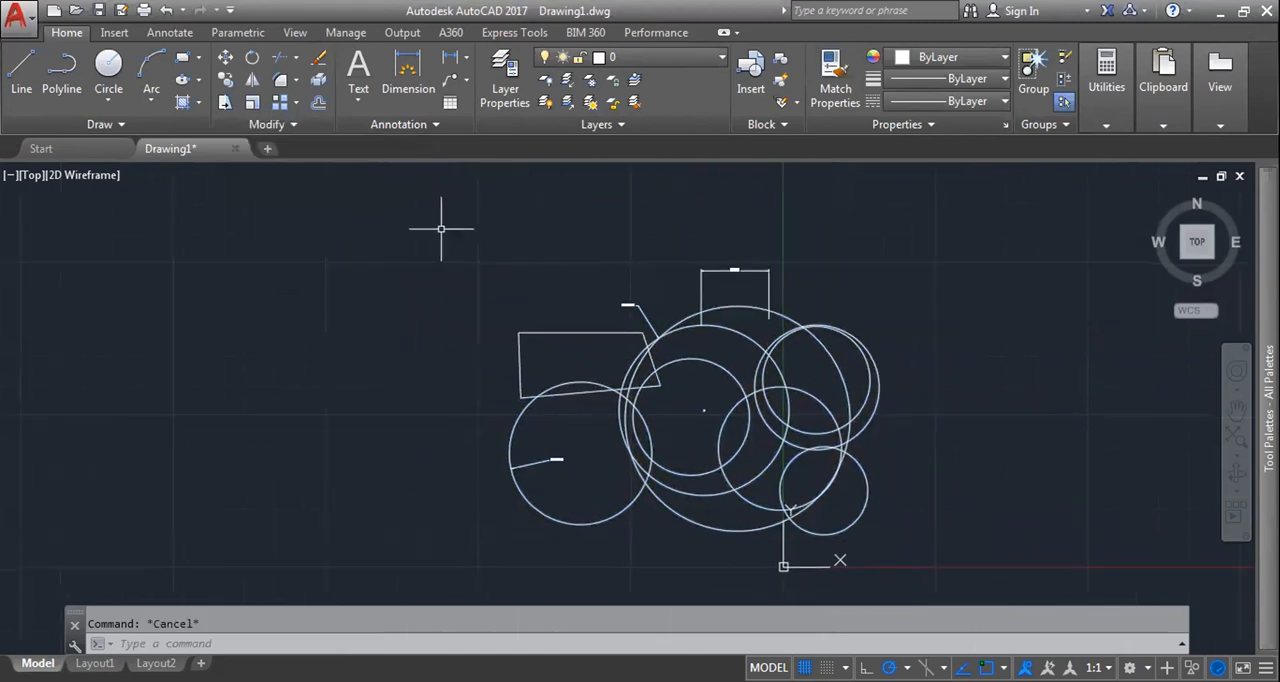
scroll(441, 228, "down", 4)
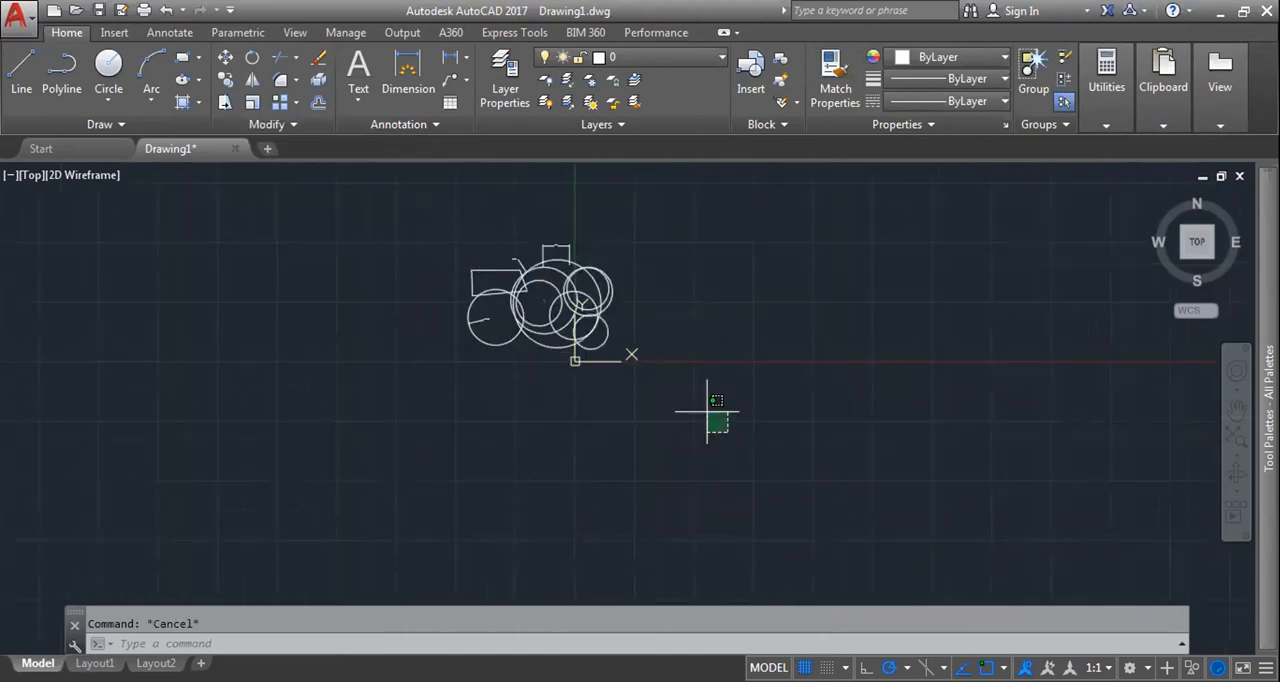
left_click_drag(707, 410, 389, 200)
key("Delete")
left_click(292, 124)
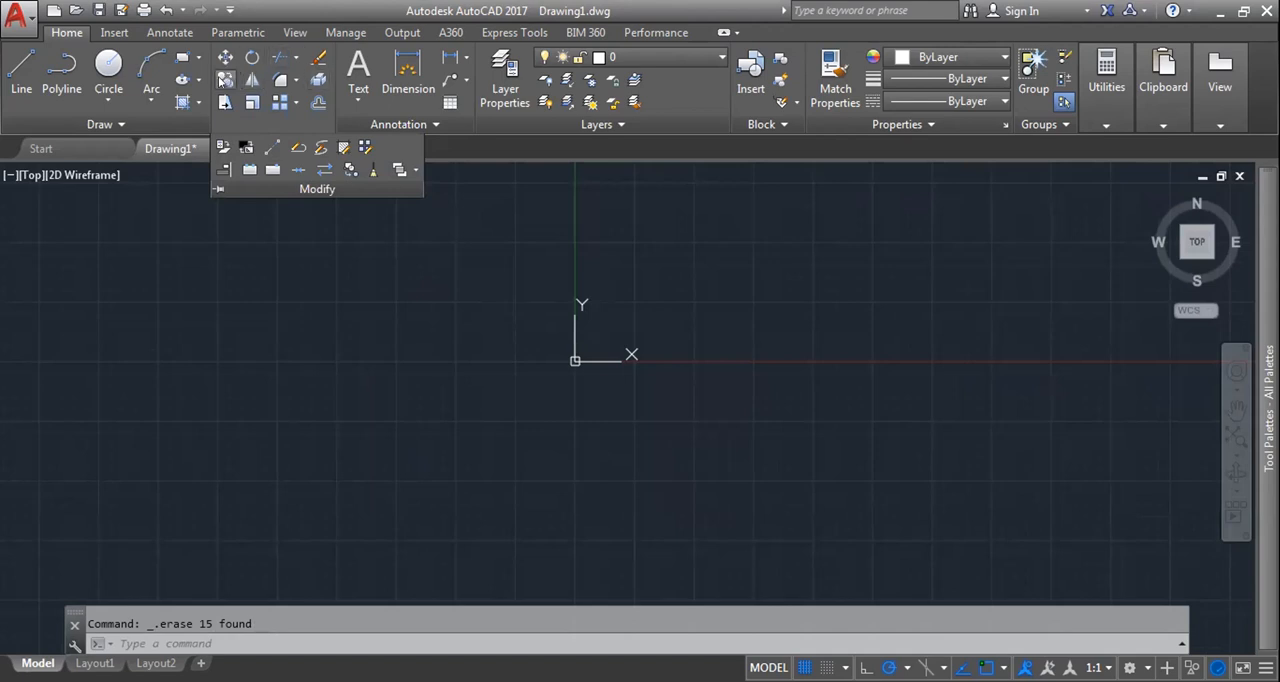
key("Escape")
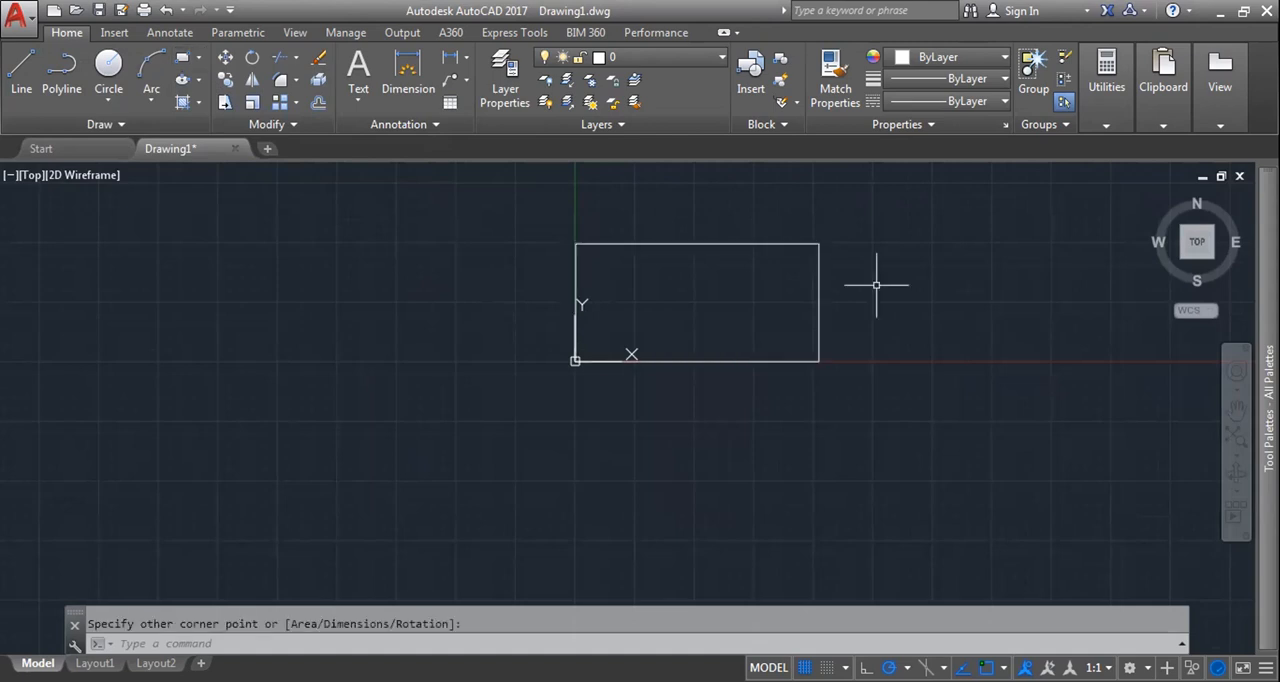
Step: Draw a wide rectangle with its lower-left corner at the origin
scroll(874, 286, "down", 4)
middle_click_drag(854, 293, 765, 259)
scroll(774, 289, "up", 6)
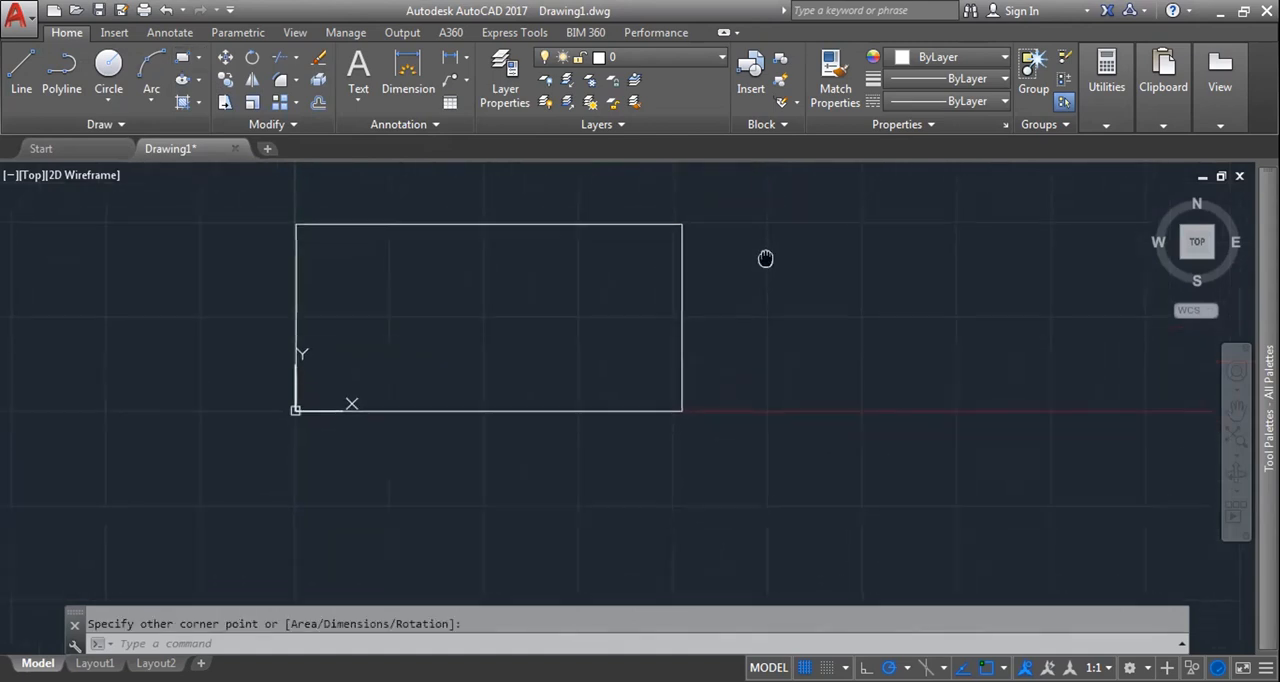
Step: Stretch the rectangle's right half 50 units to the right, using the midpoint of its right edge as the base point
left_click(225, 103)
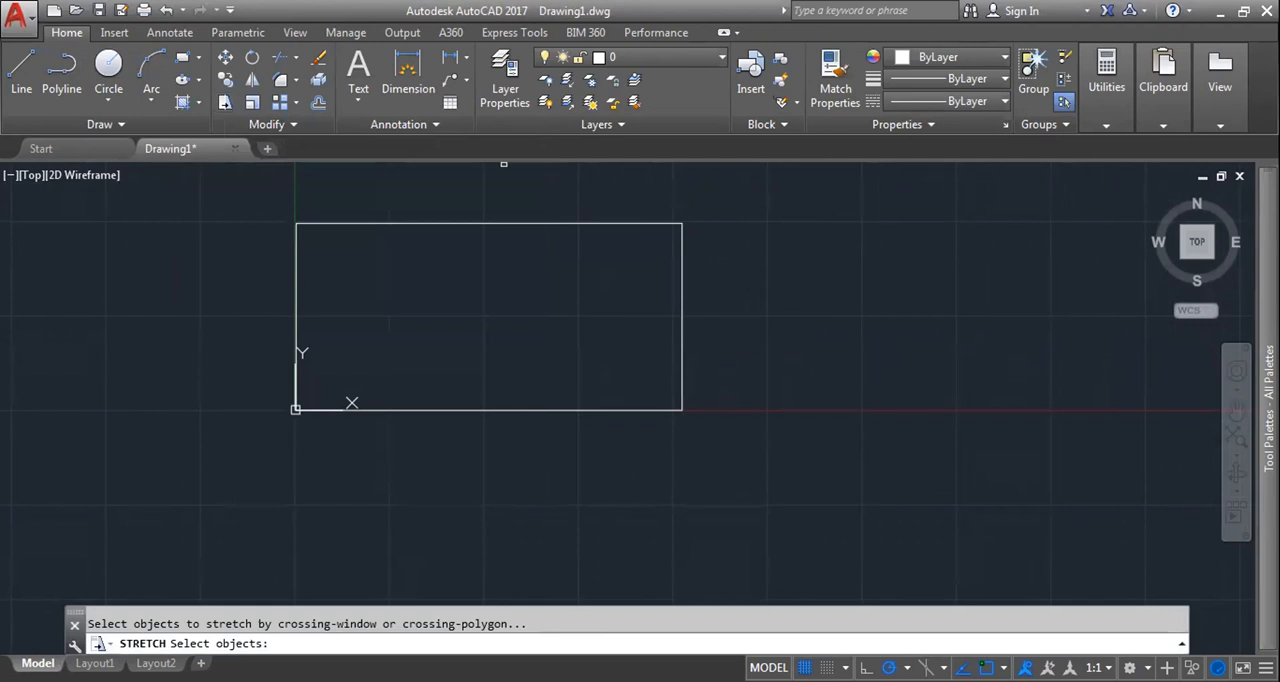
left_click(872, 472)
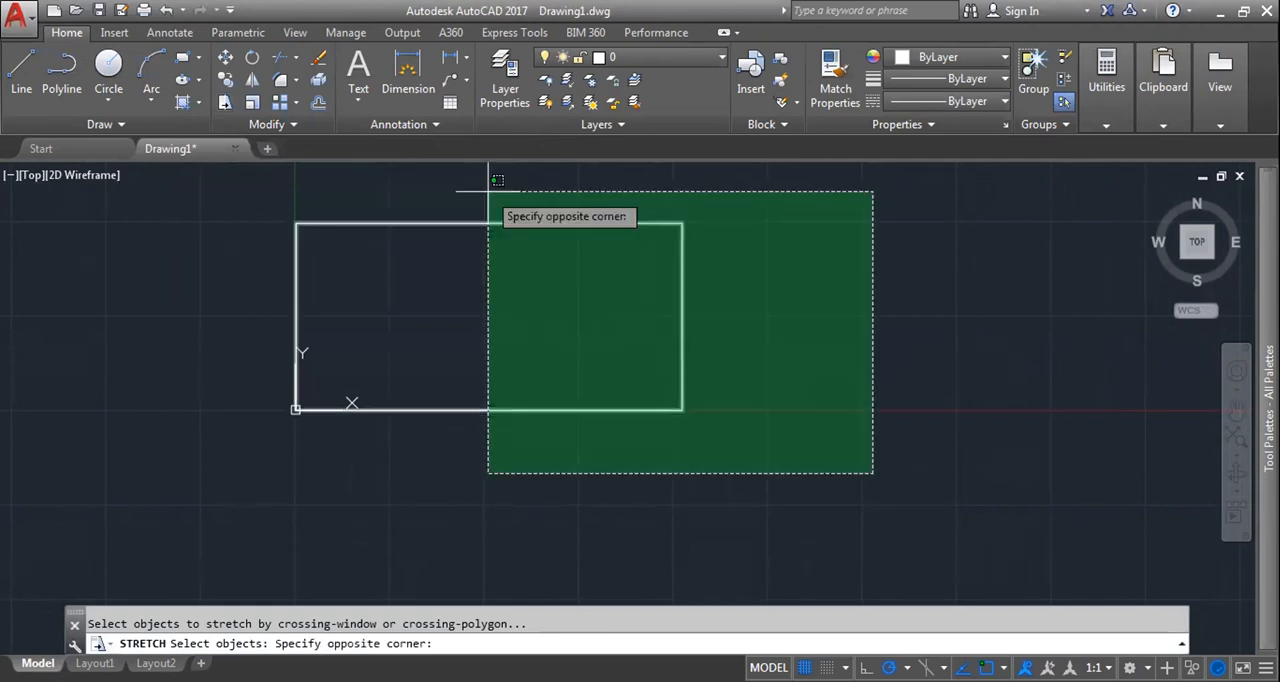
left_click(497, 180)
key("Return")
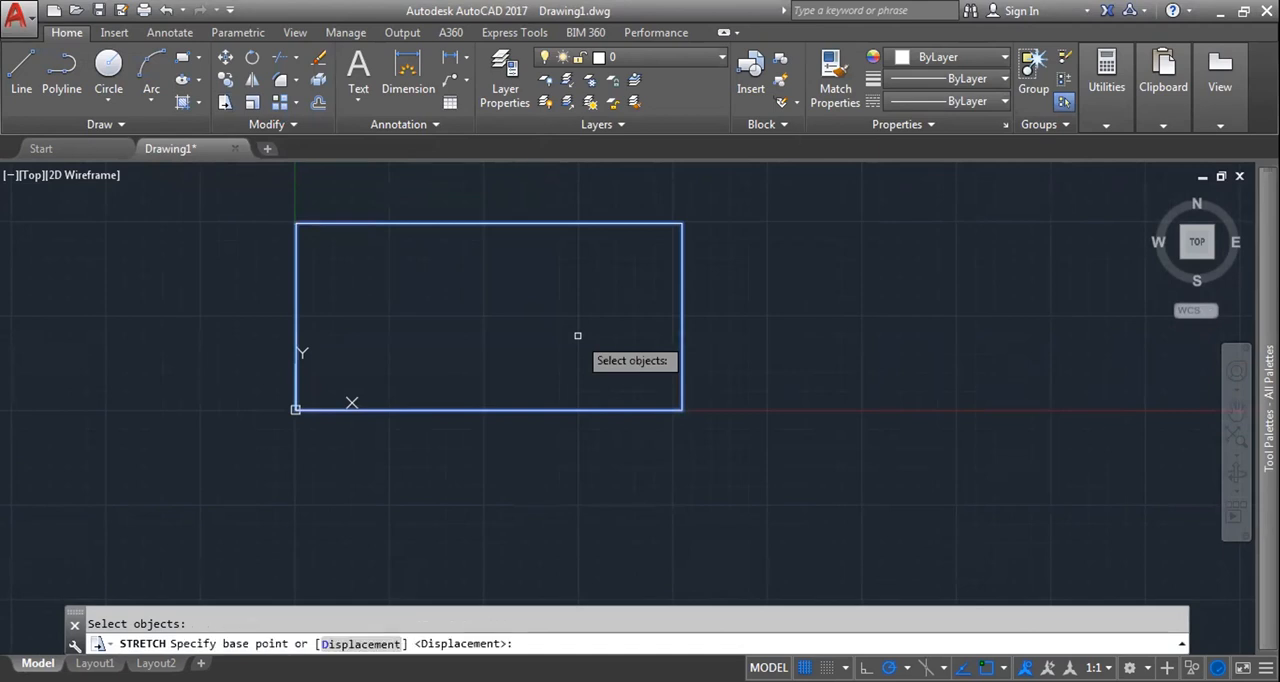
left_click(682, 316)
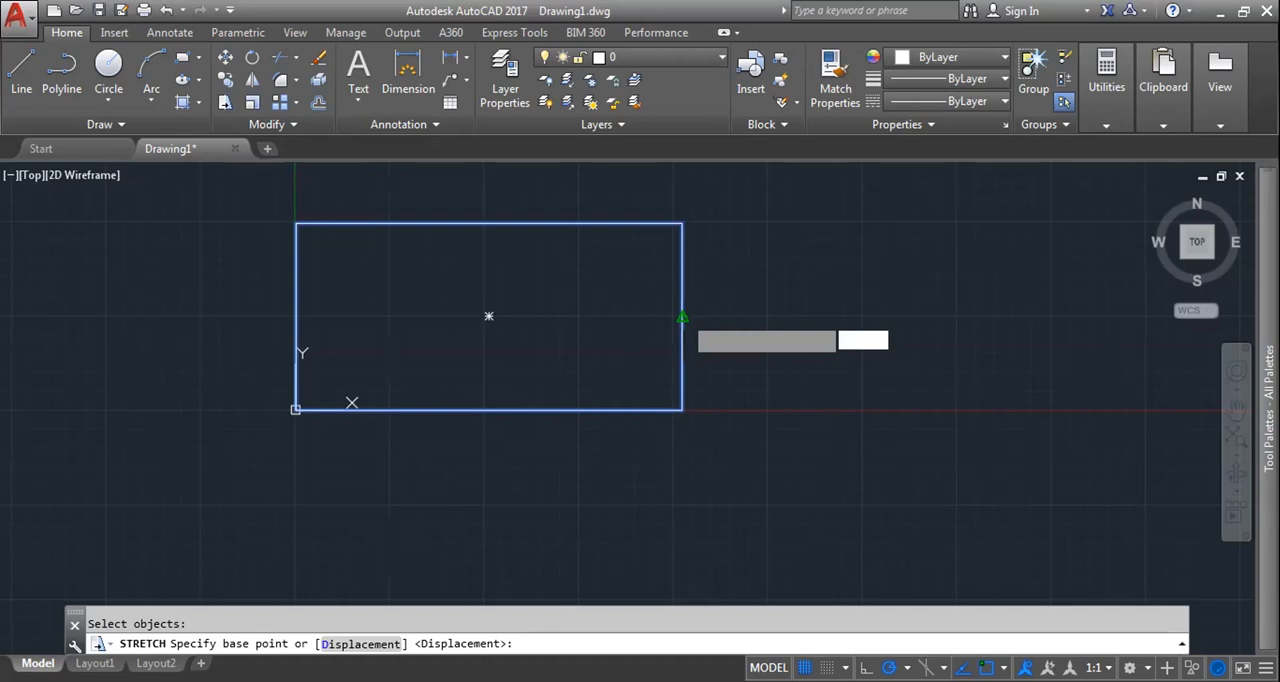
left_click(682, 316)
scroll(603, 330, "down", 2)
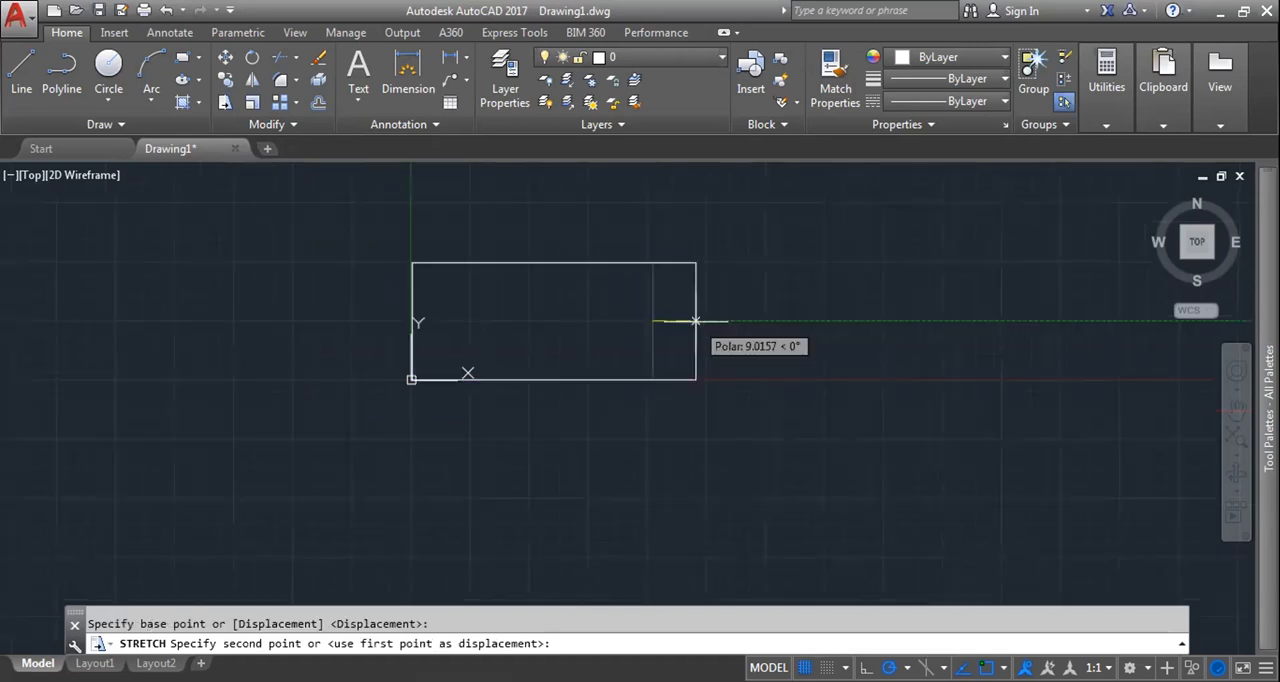
type("50")
key("Return")
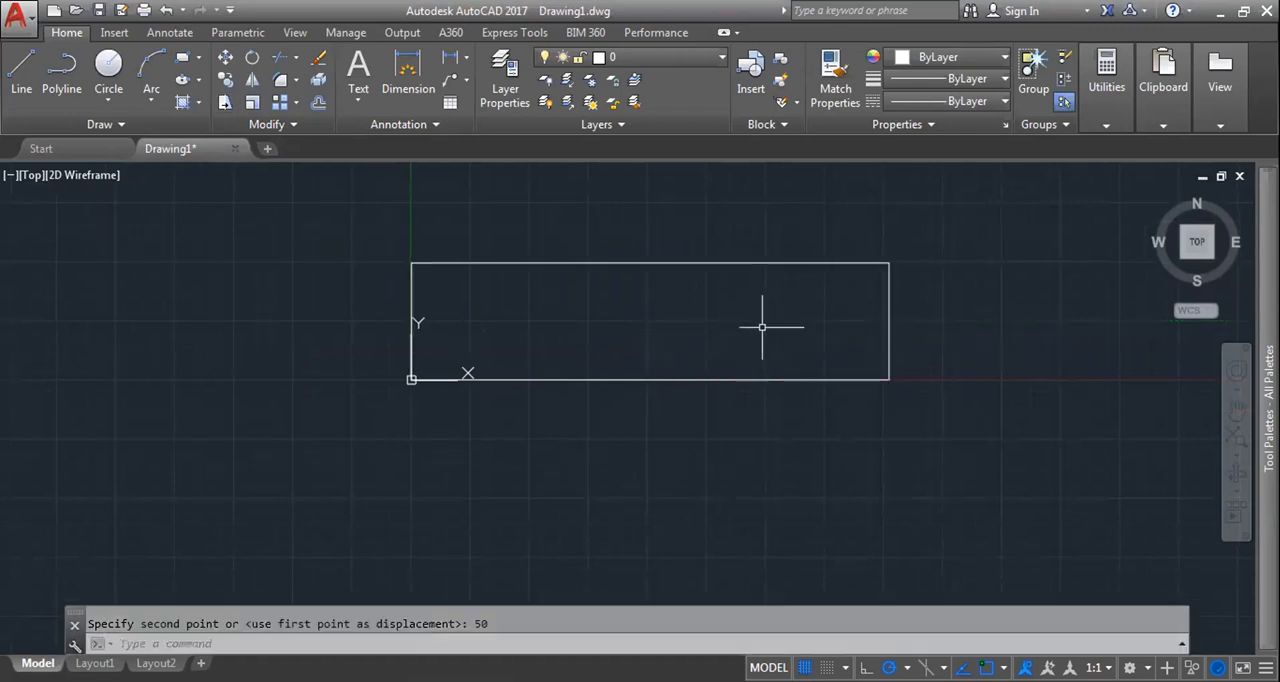
Step: Erase the stretched rectangle
left_click(310, 173)
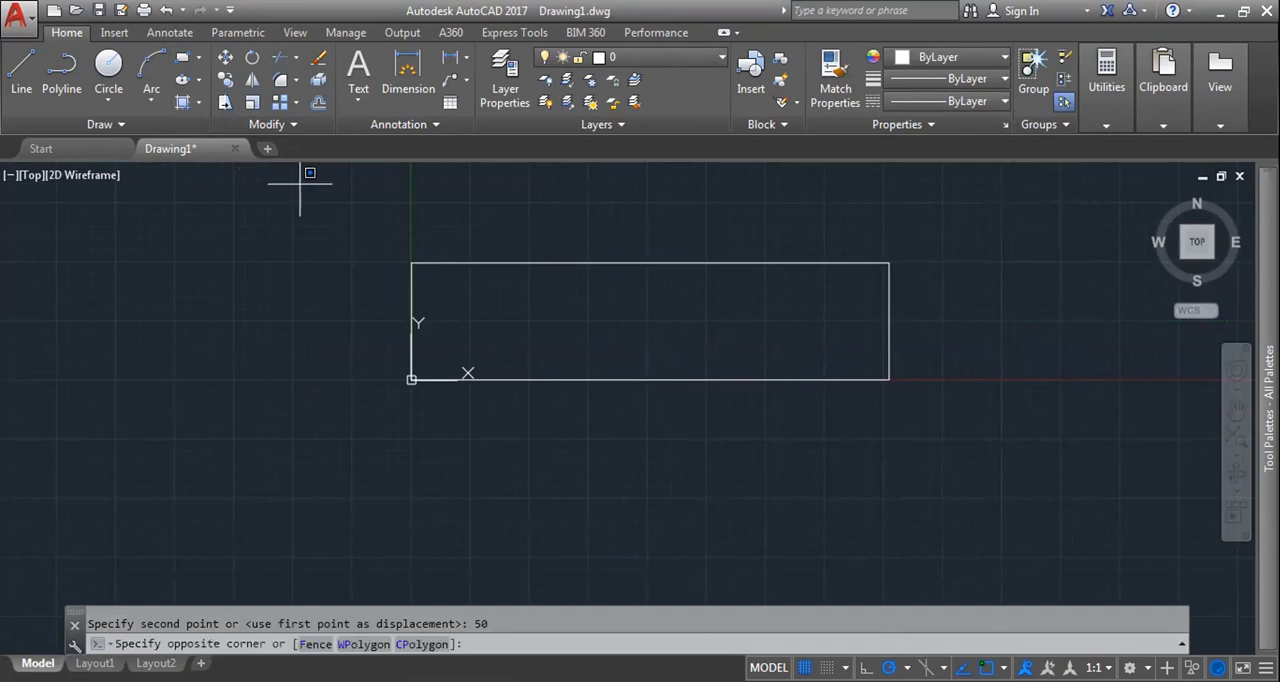
left_click(935, 425)
key("Delete")
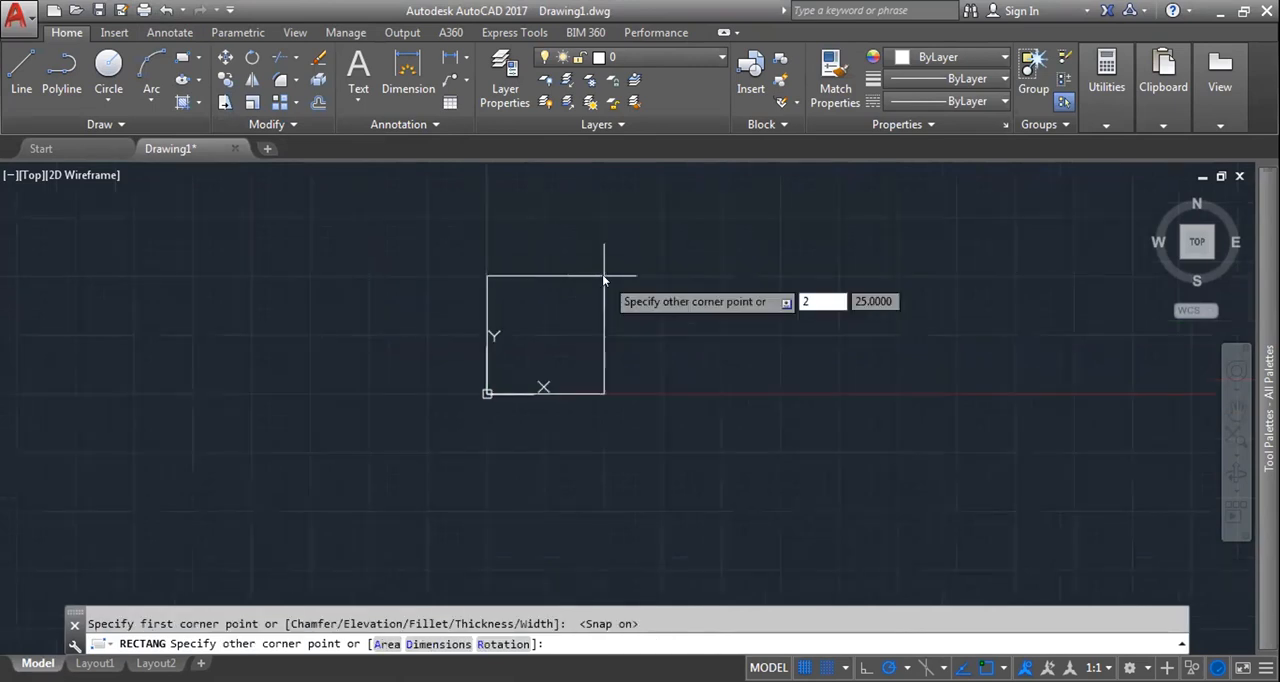
Step: Draw a 50 by 50 square with its lower-left corner at the origin, with snap turned on
type("50")
key("Tab")
type("50")
key("Return")
scroll(603, 285, "down", 4)
middle_click_drag(617, 271, 651, 314)
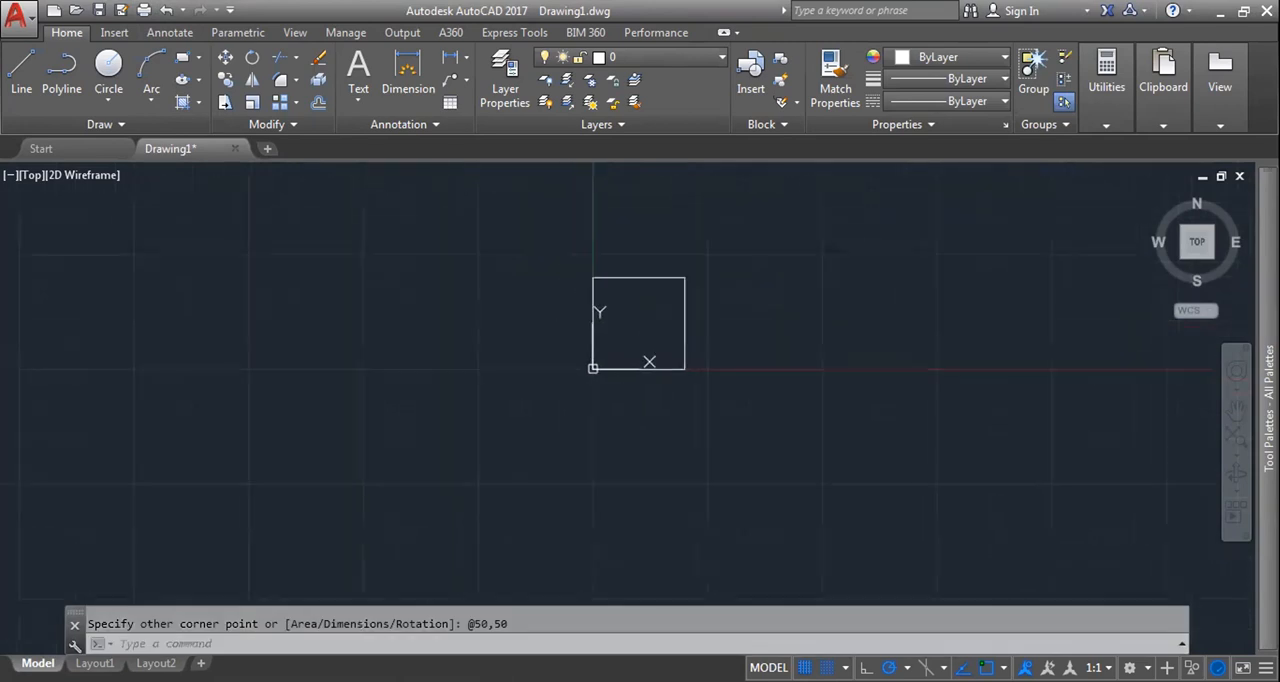
Step: Draw a second square left of the first, leaving a small gap, with its opposite corner at relative coordinates -50,50
left_click(182, 57)
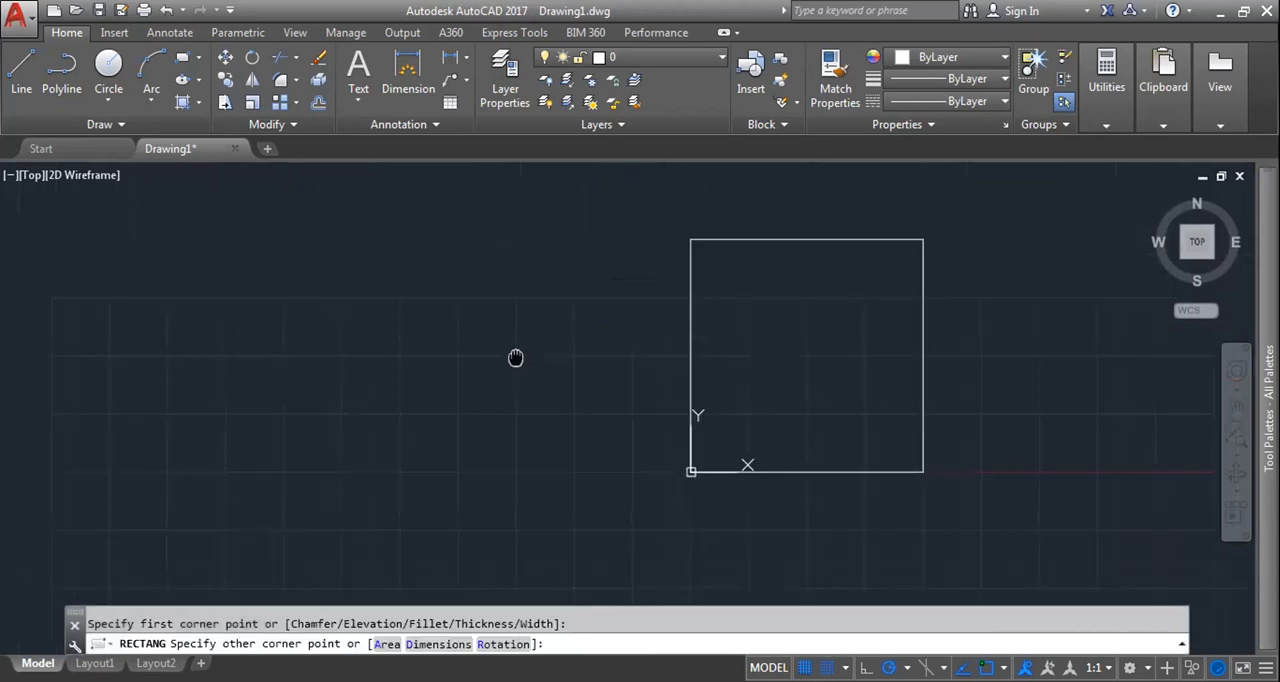
type("-50")
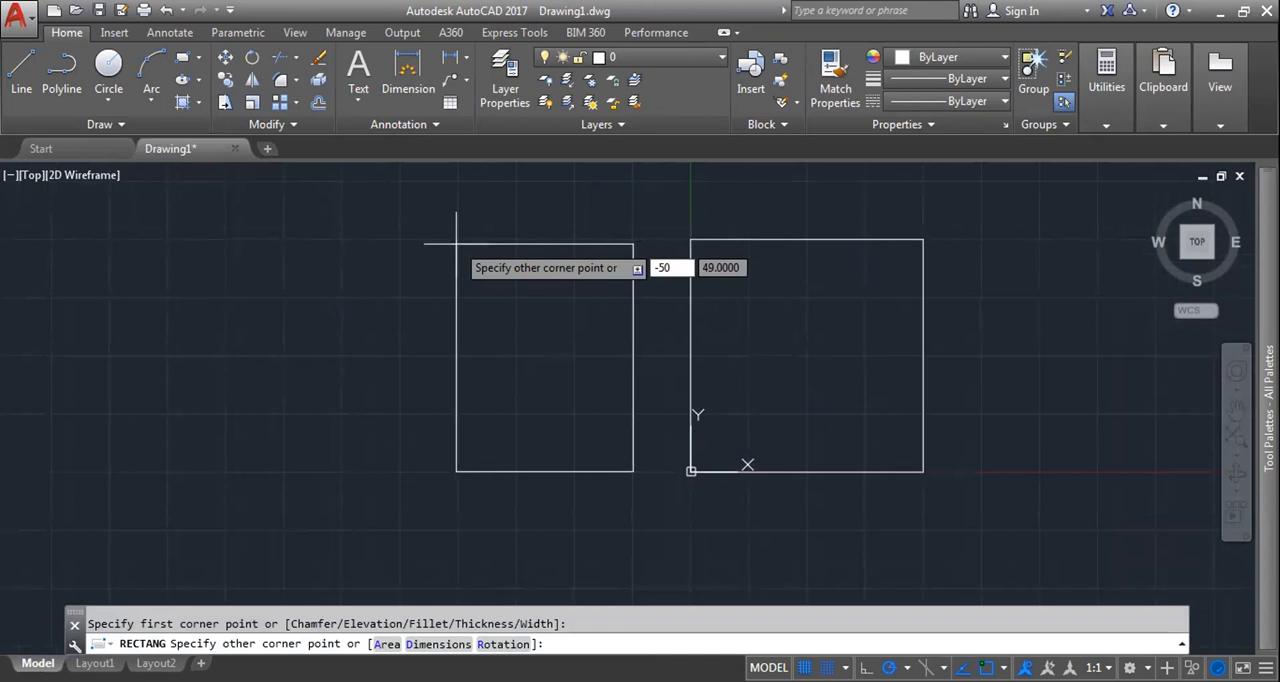
type(",50")
key("Return")
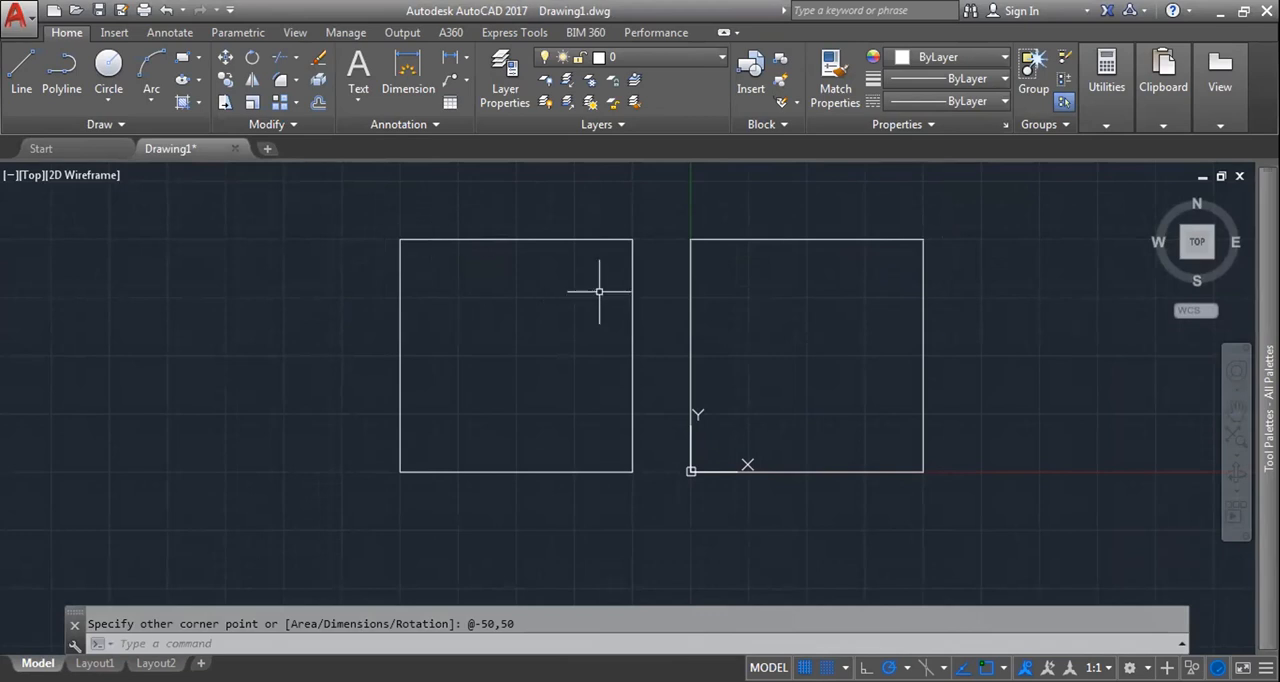
middle_click_drag(706, 371, 637, 366)
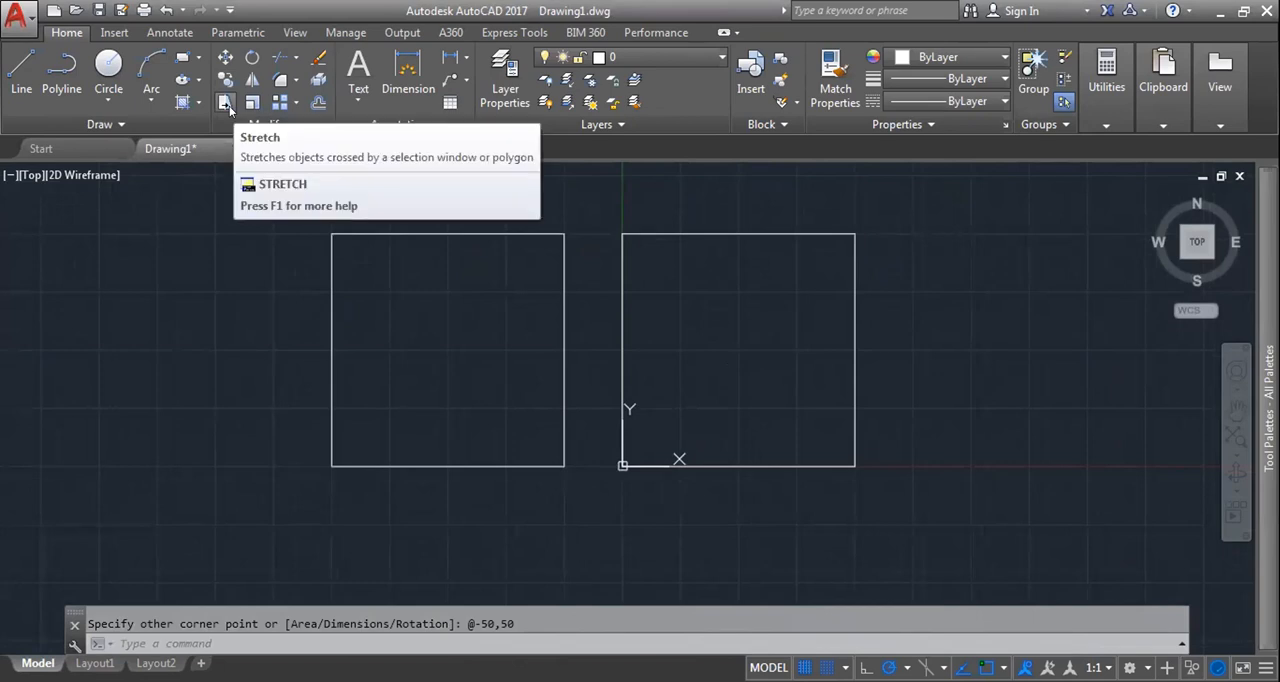
type("str")
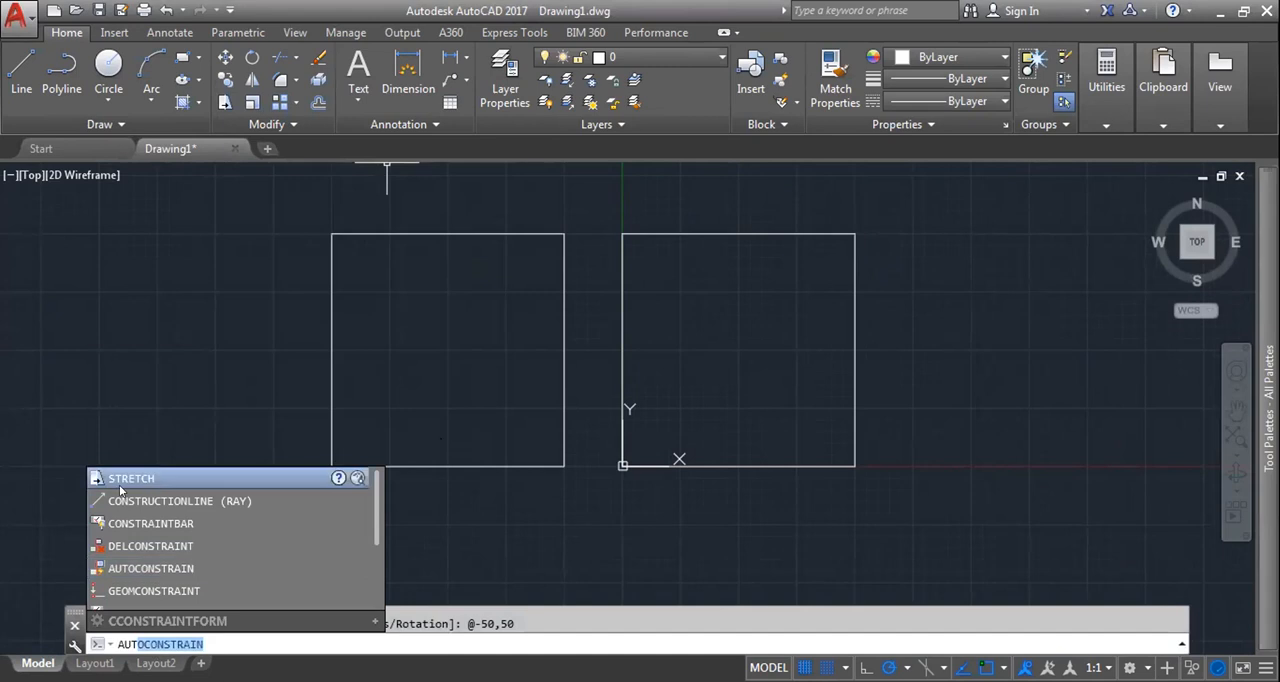
left_click(126, 484)
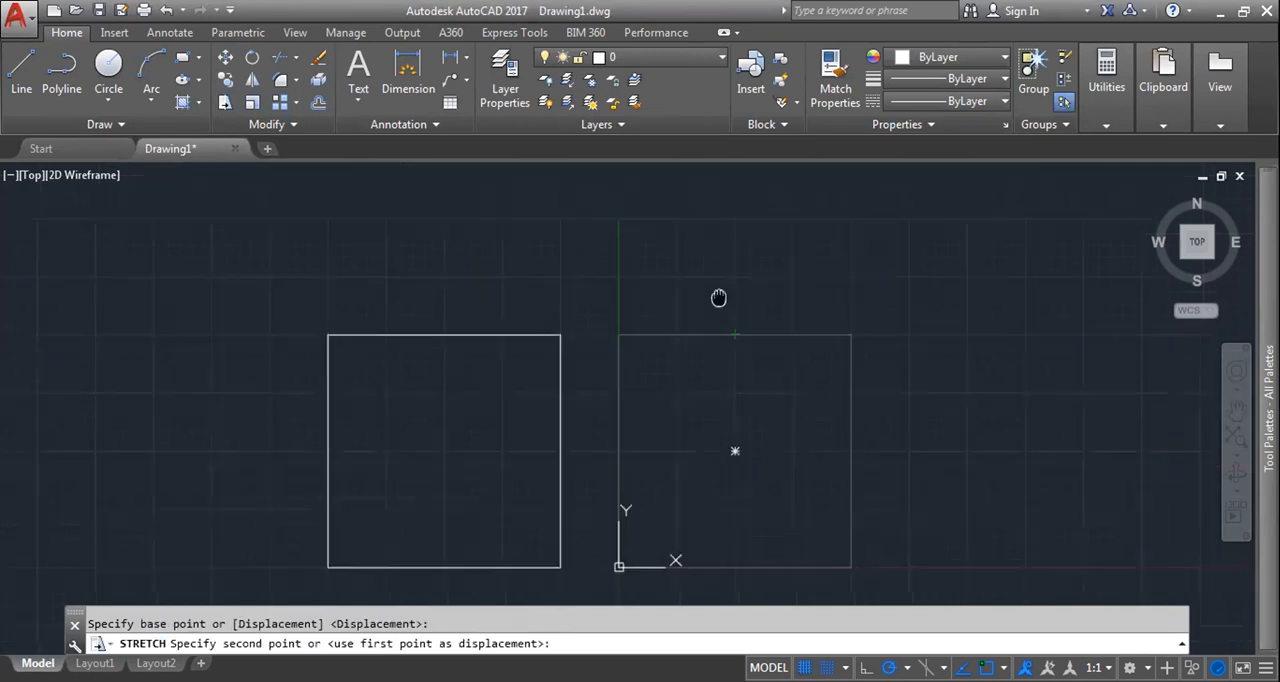
middle_click_drag(719, 296, 717, 308)
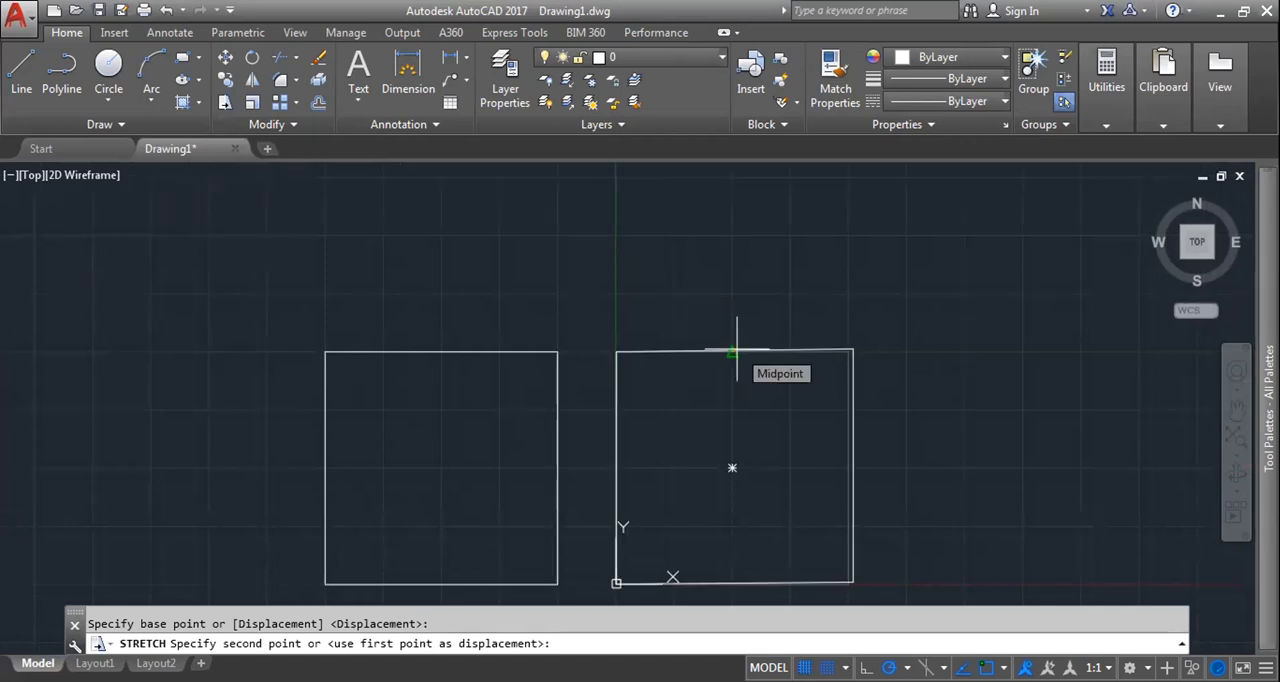
key("Escape")
Step: Shift the whole square at the origin horizontally to the right with Stretch, using its right edge's midpoint as the base point
middle_click_drag(737, 349, 633, 303)
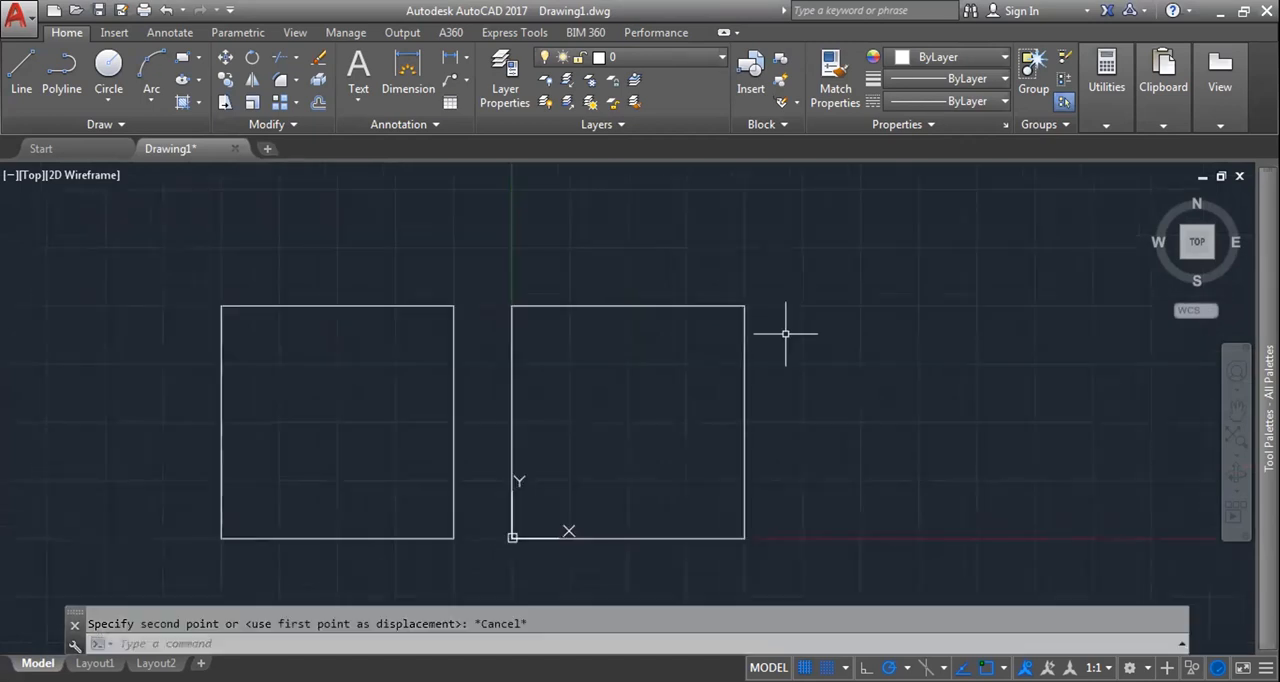
type("str")
key("Return")
left_click(628, 421)
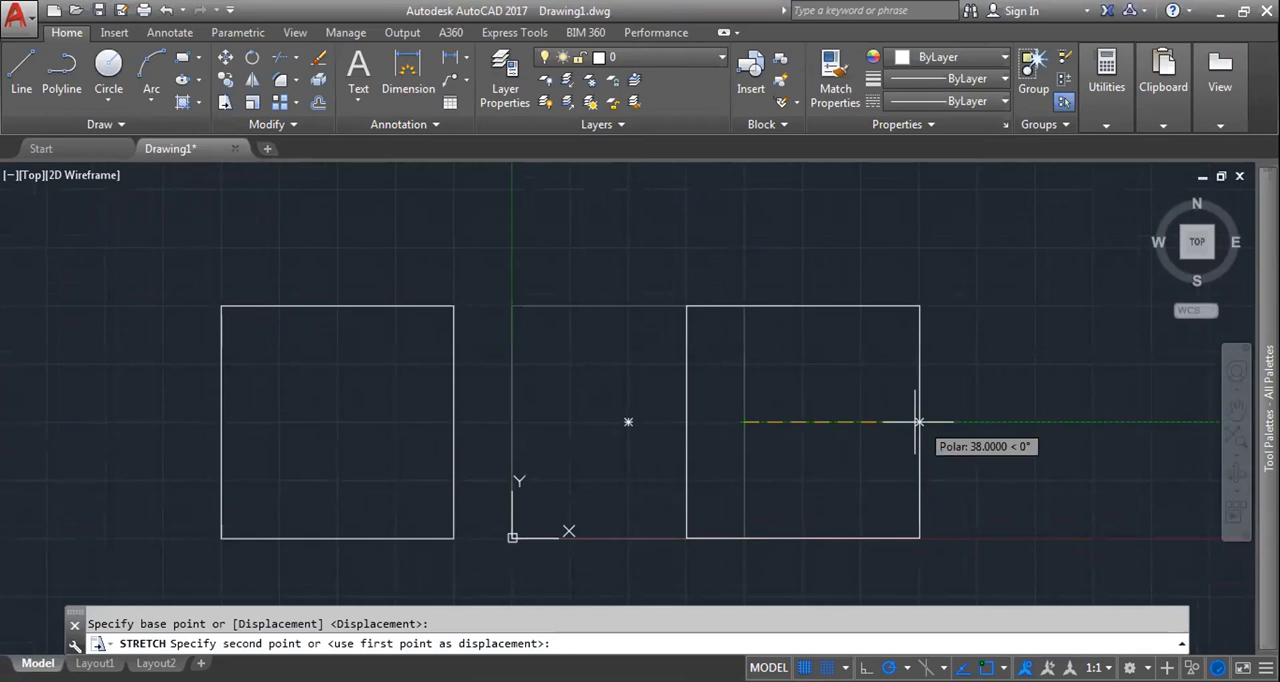
left_click(918, 421)
scroll(782, 419, "down", 4)
scroll(832, 486, "up", 6)
scroll(814, 519, "down", 3)
Step: Stretch the right square's right side horizontally outward by 50 units, from the right edge's midpoint
type("str")
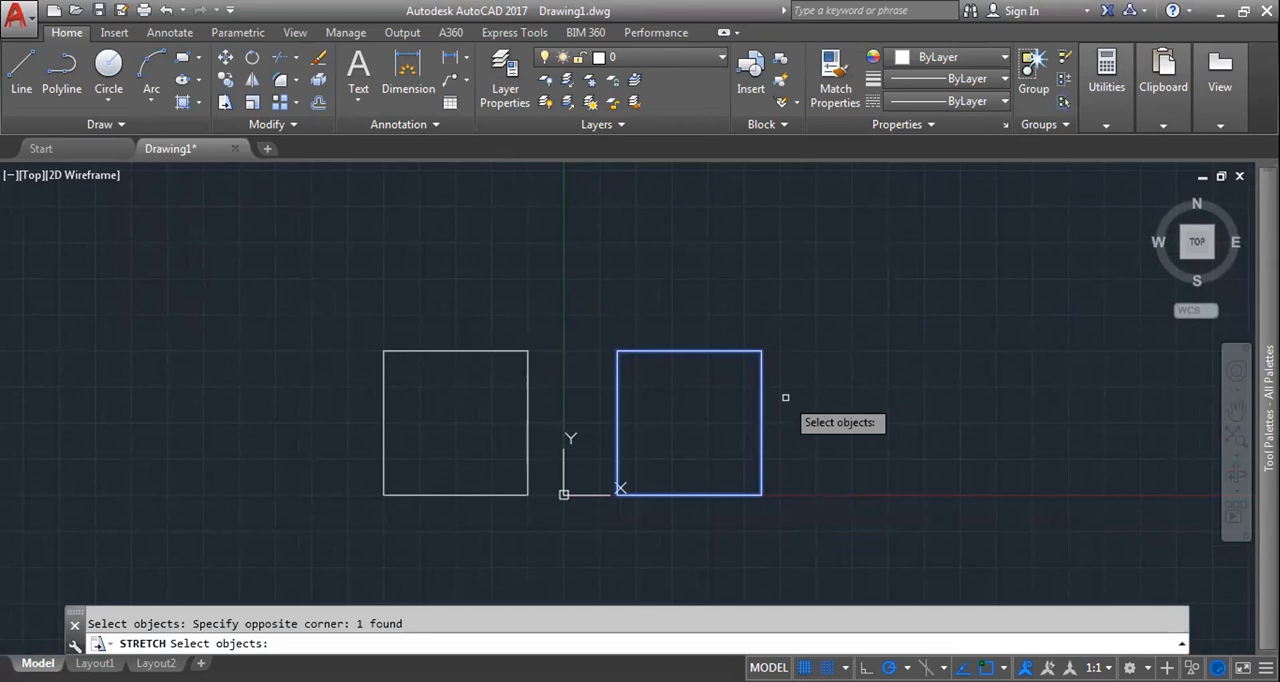
key("Return")
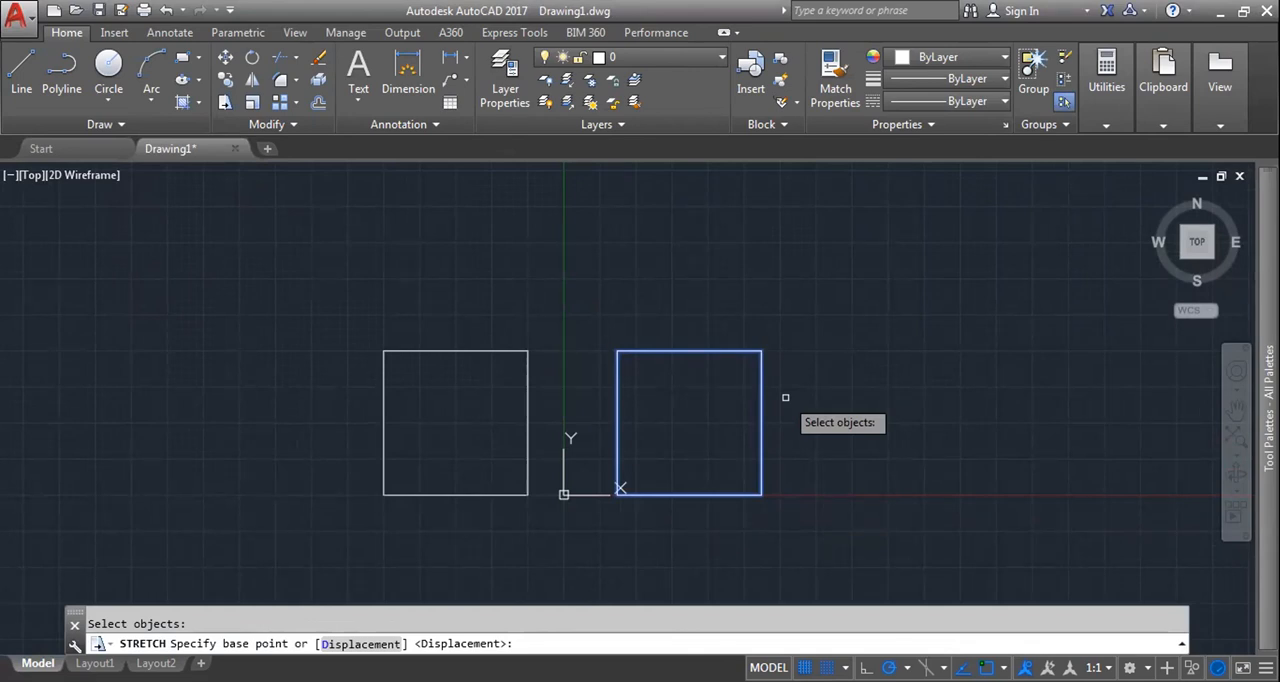
left_click(689, 423)
type("50")
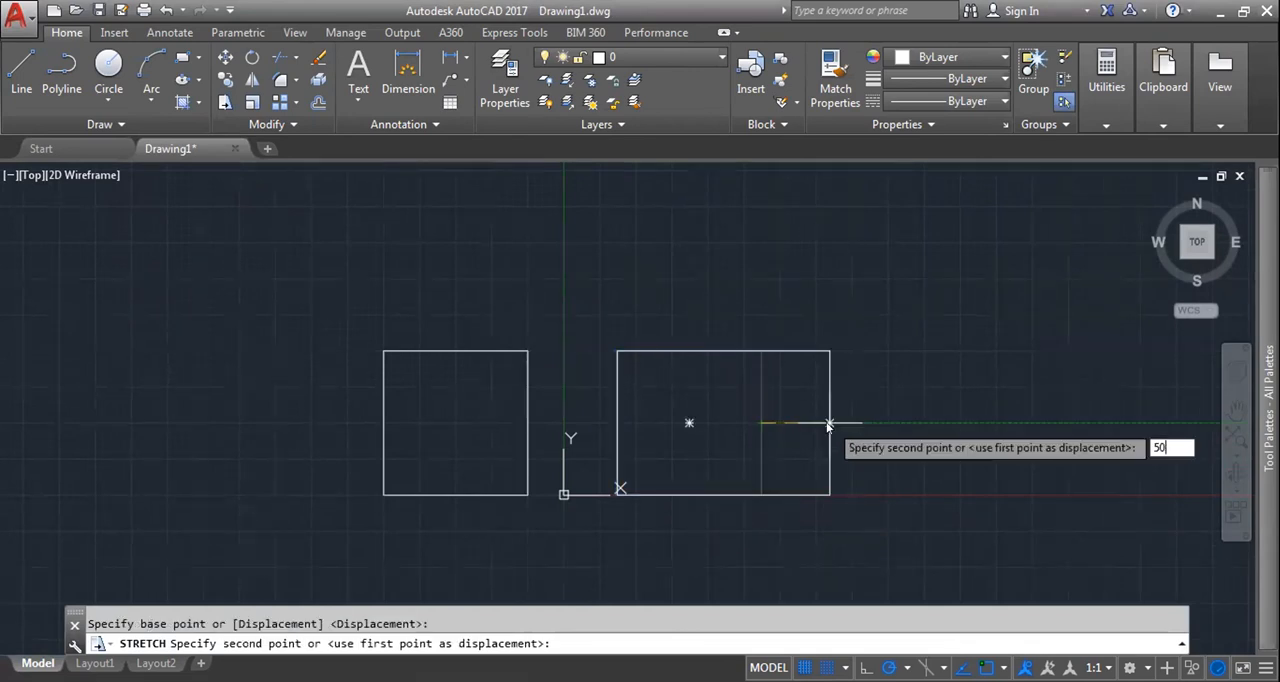
key("Return")
Step: Add a linear dimension above the stretched right rectangle to check its width, and erase that dimension again
left_click(408, 72)
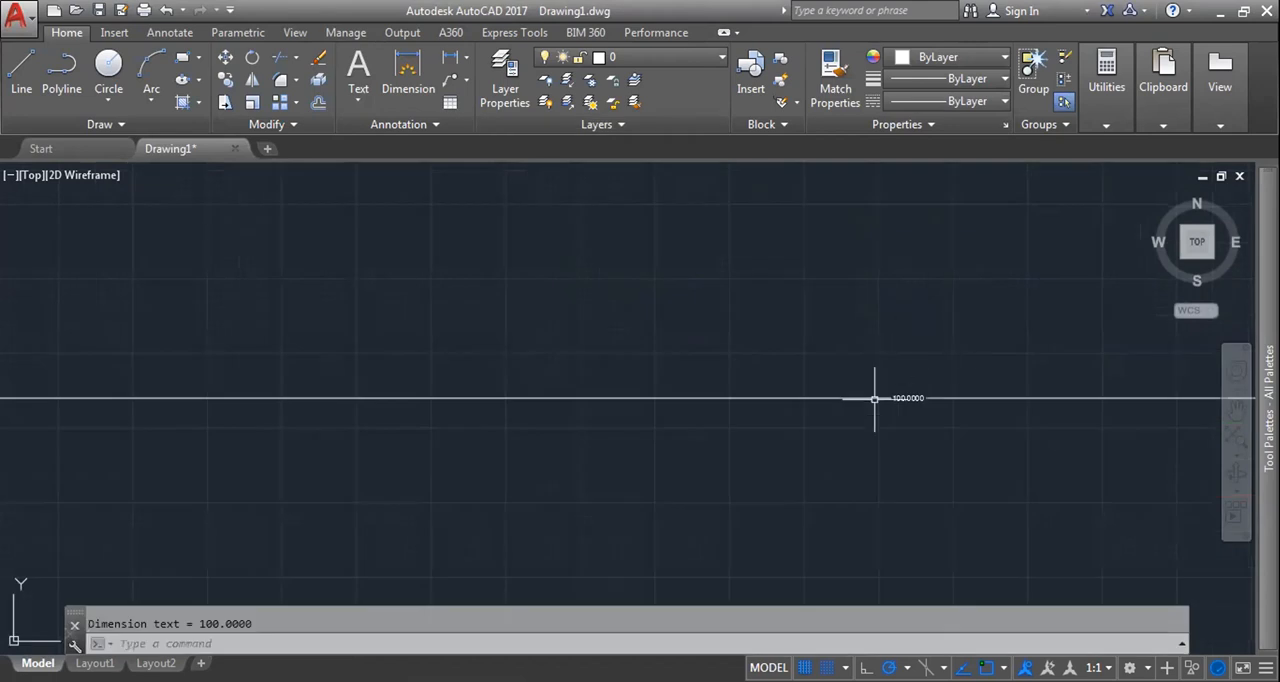
scroll(874, 394, "up", 3)
middle_click_drag(920, 405, 719, 370)
left_click(706, 365)
scroll(734, 420, "down", 6)
middle_click_drag(752, 435, 538, 259)
scroll(615, 332, "down", 4)
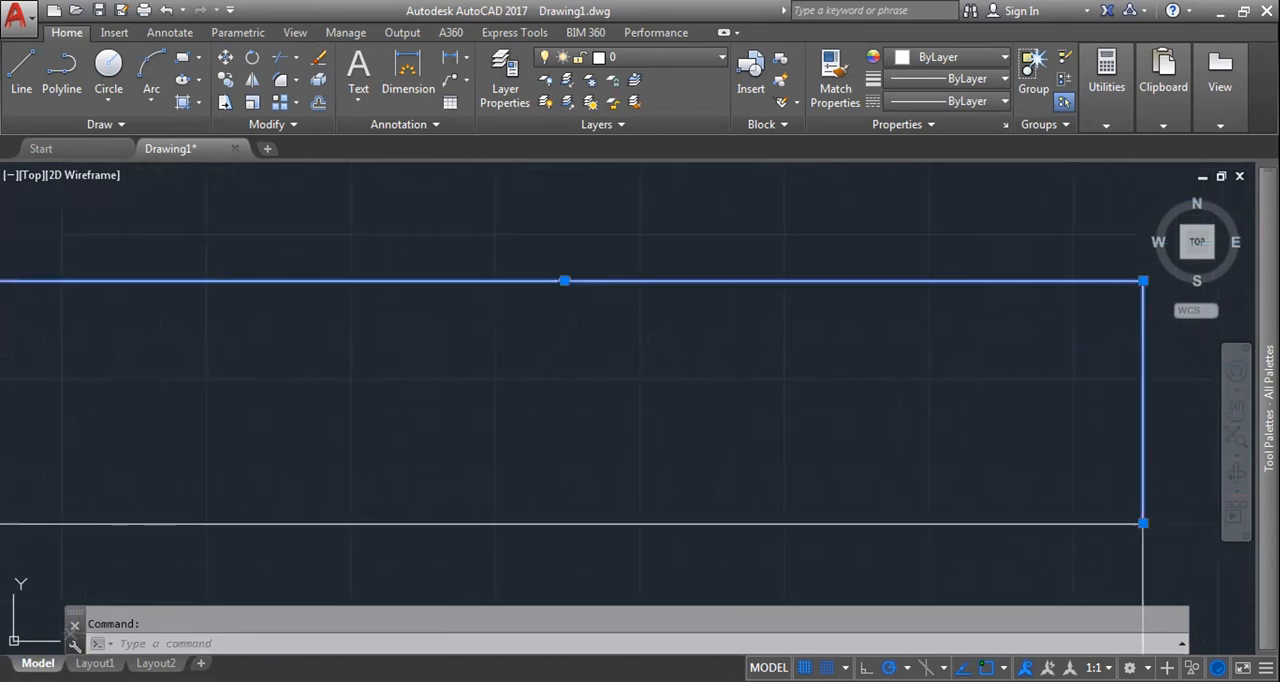
scroll(616, 333, "down", 4)
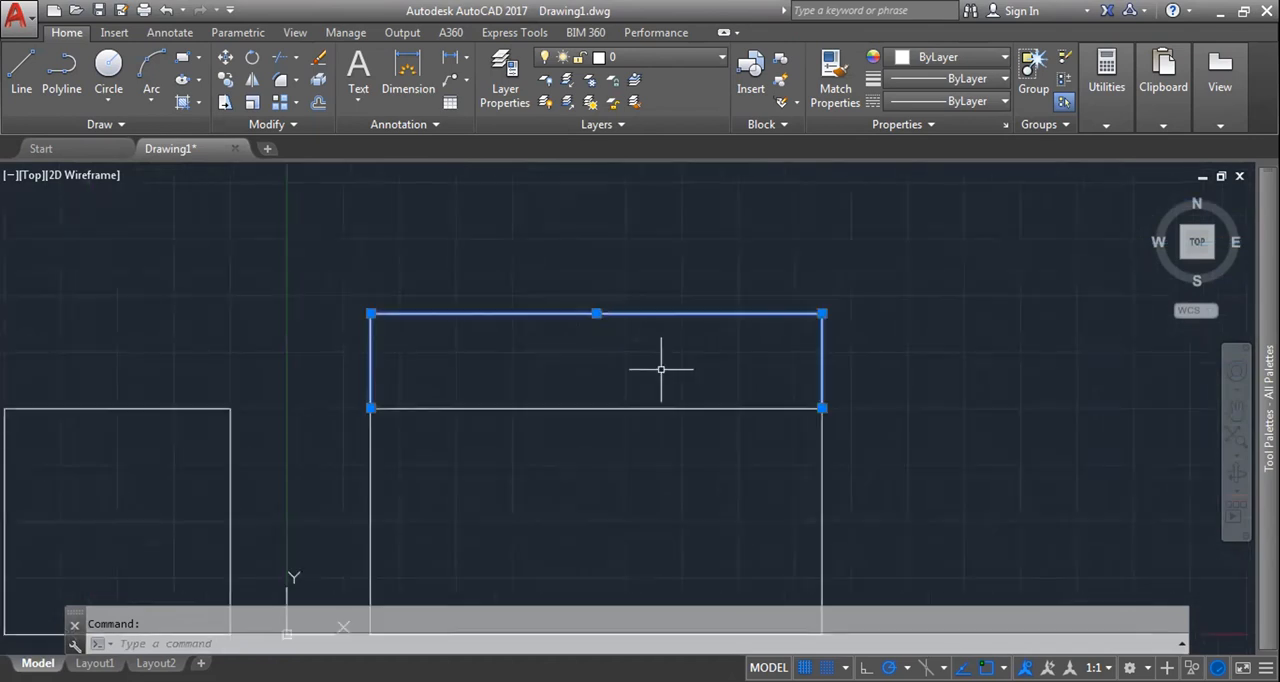
scroll(574, 338, "down", 3)
scroll(574, 338, "down", 3)
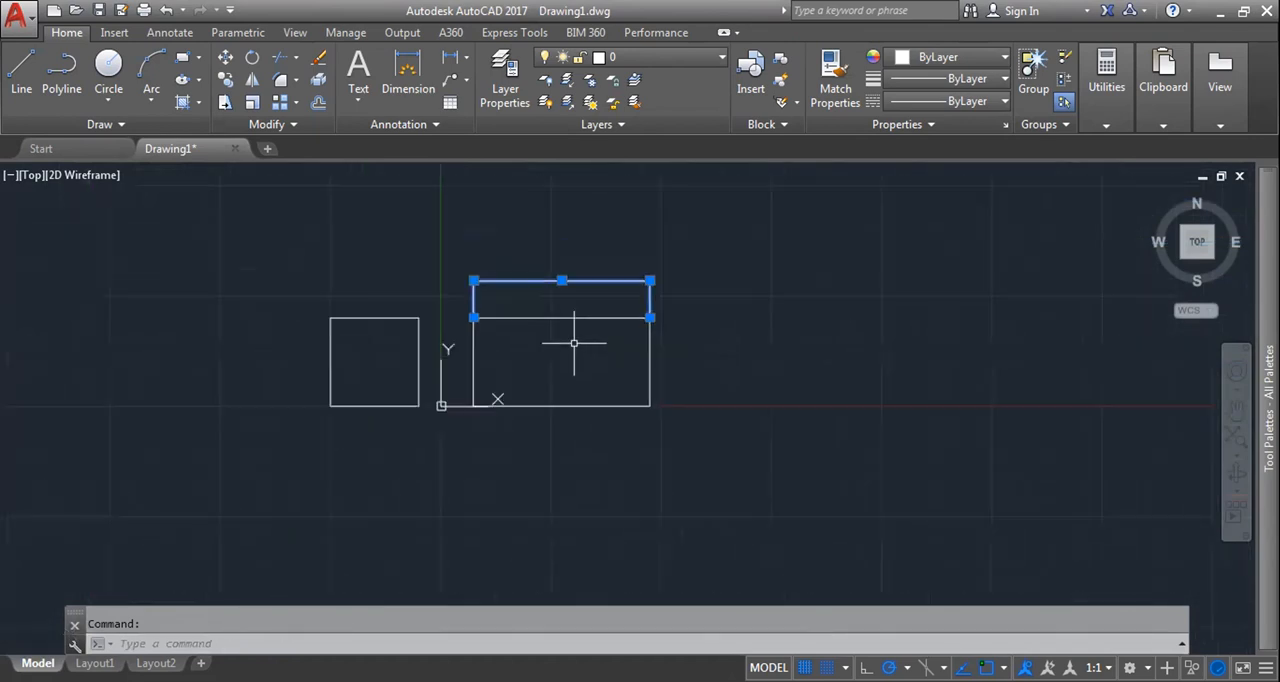
key("Delete")
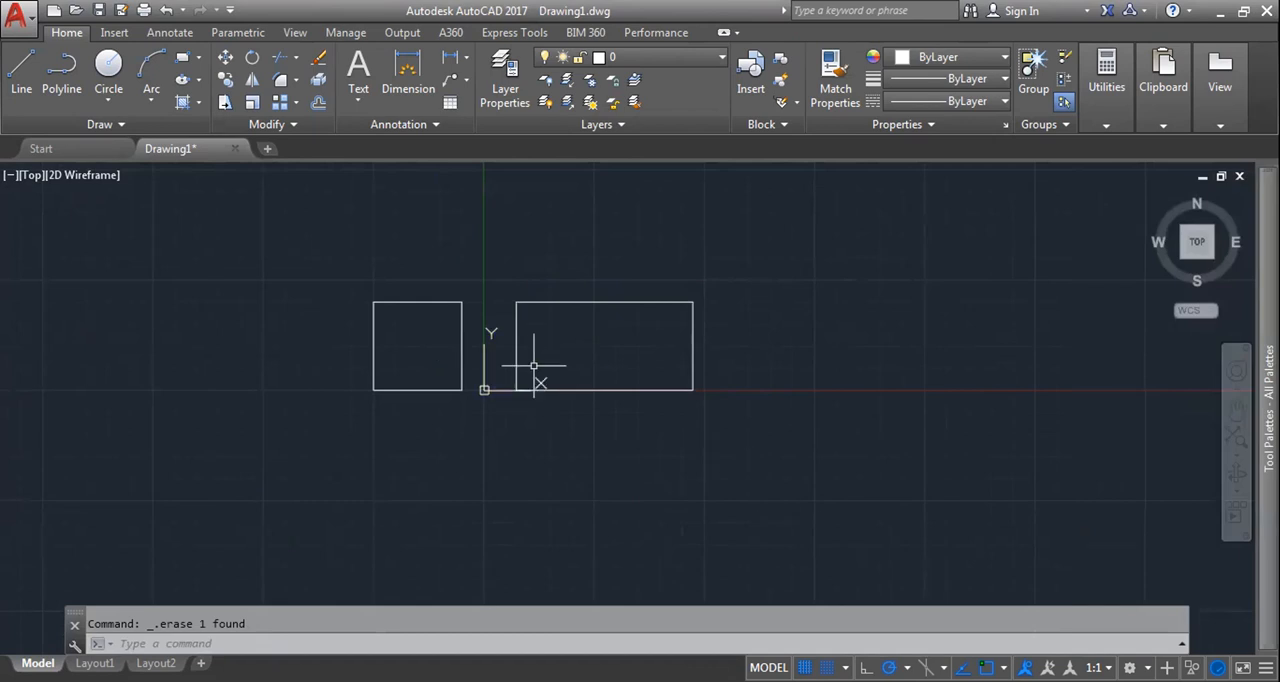
Step: Stretch the left square's top edge straight up by 50 units, using its midpoint as the base point
scroll(560, 346, "up", 4)
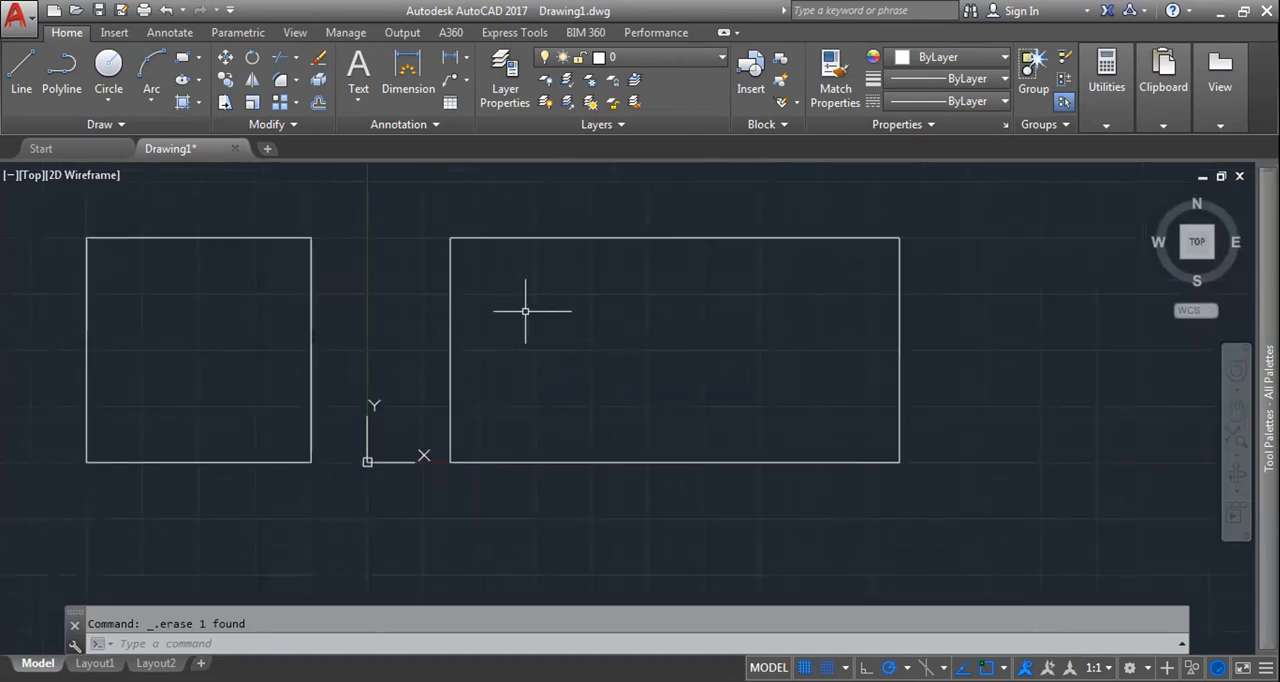
middle_click_drag(545, 325, 490, 371)
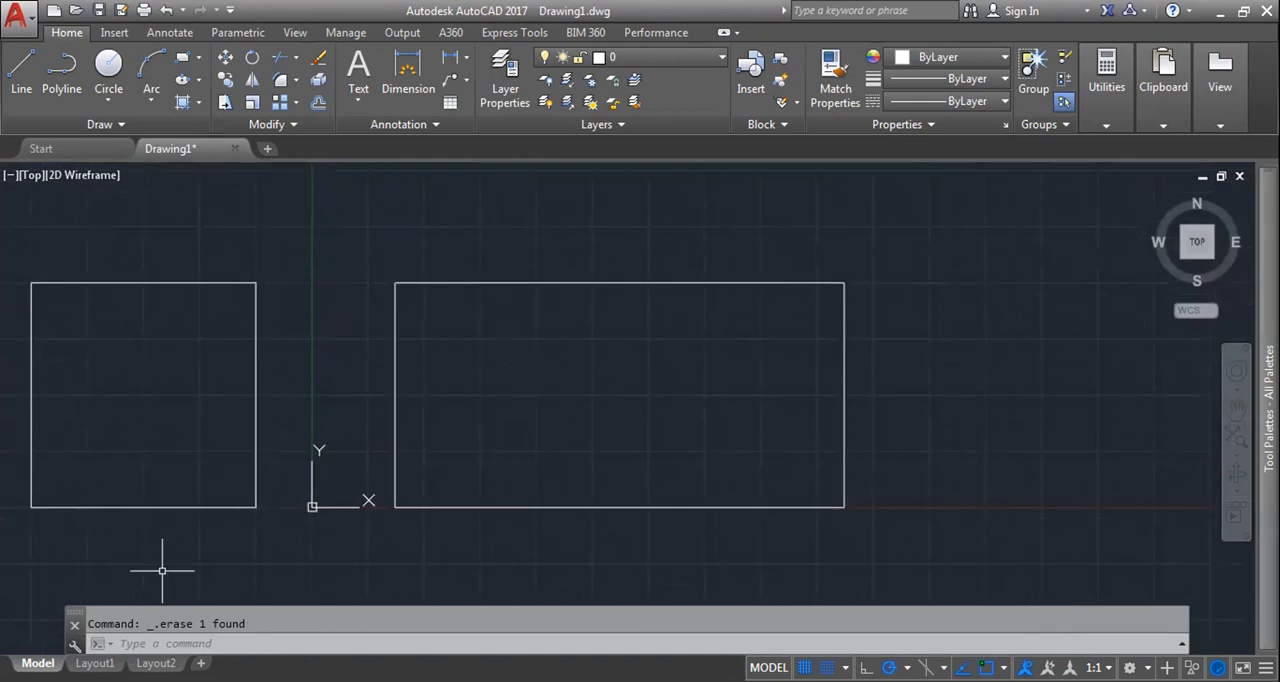
scroll(537, 340, "down", 2)
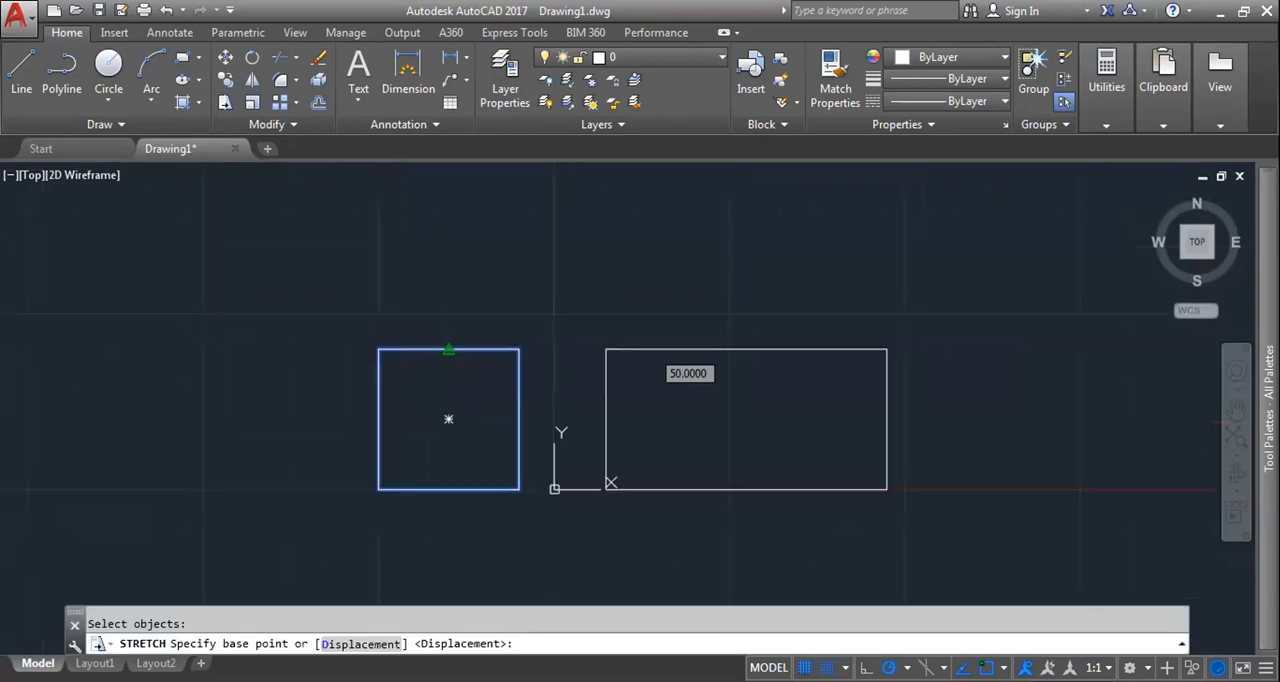
left_click(448, 349)
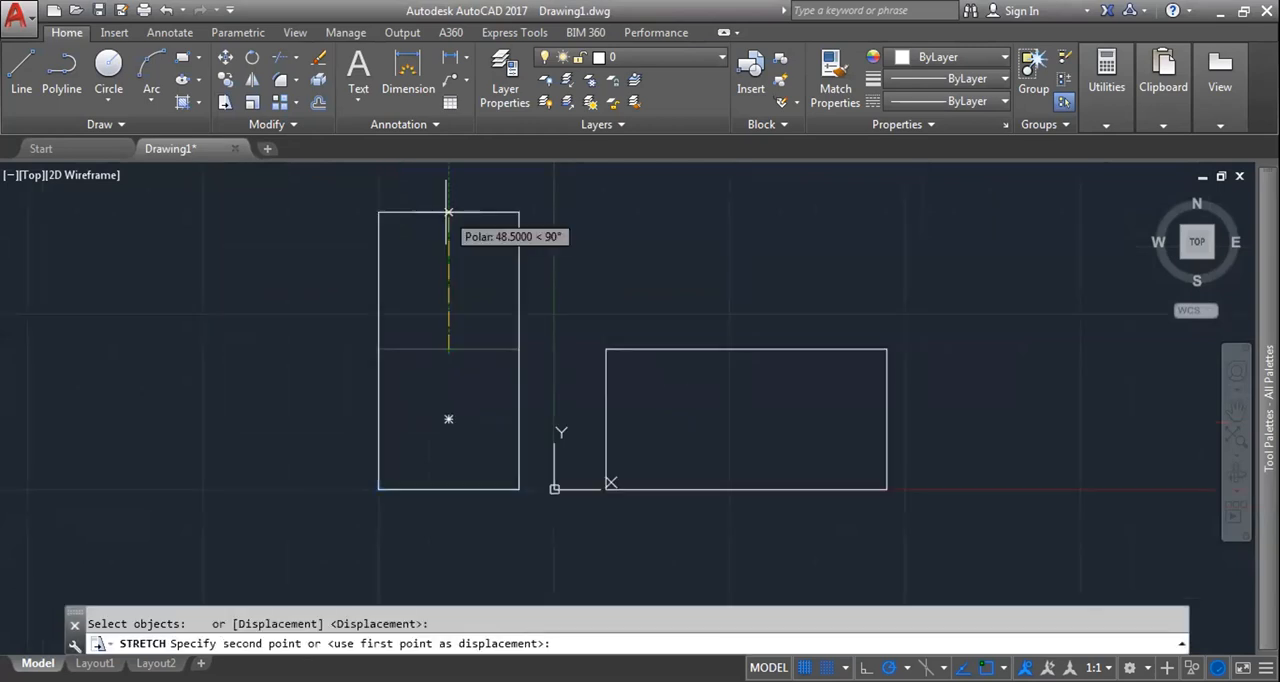
type("50")
key("Return")
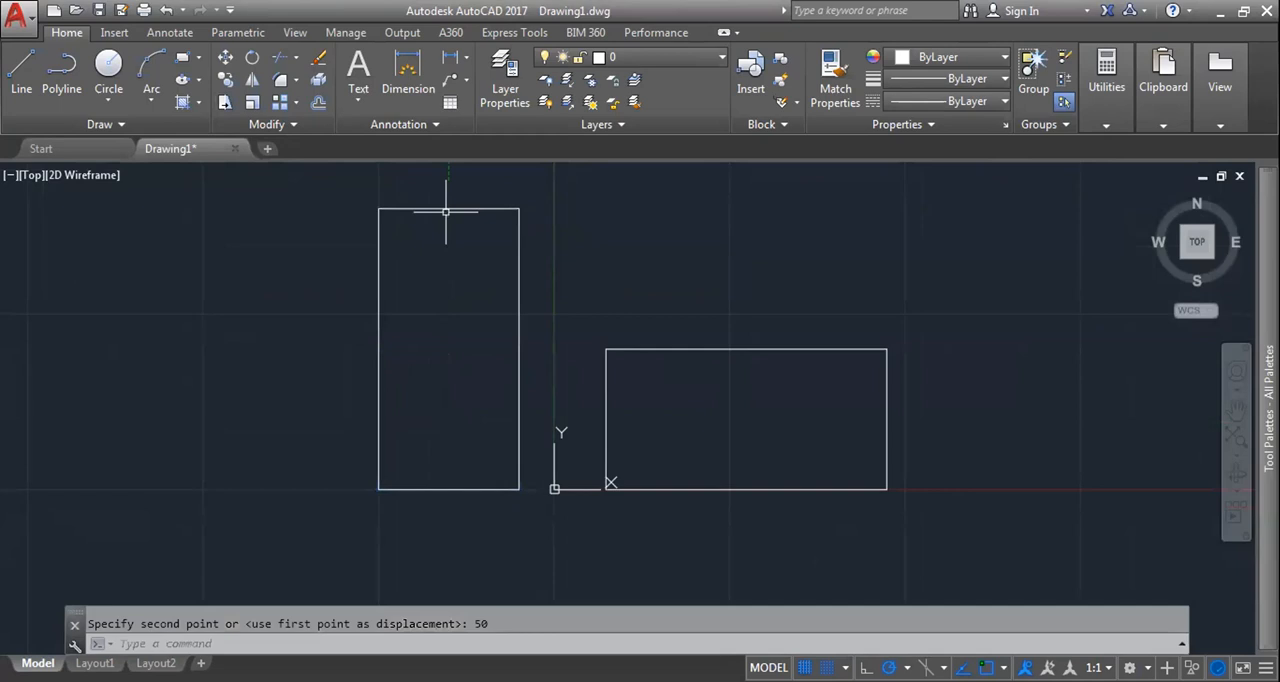
Step: Add a vertical linear dimension for the tall left rectangle's height, placed just outside its left side
left_click(408, 80)
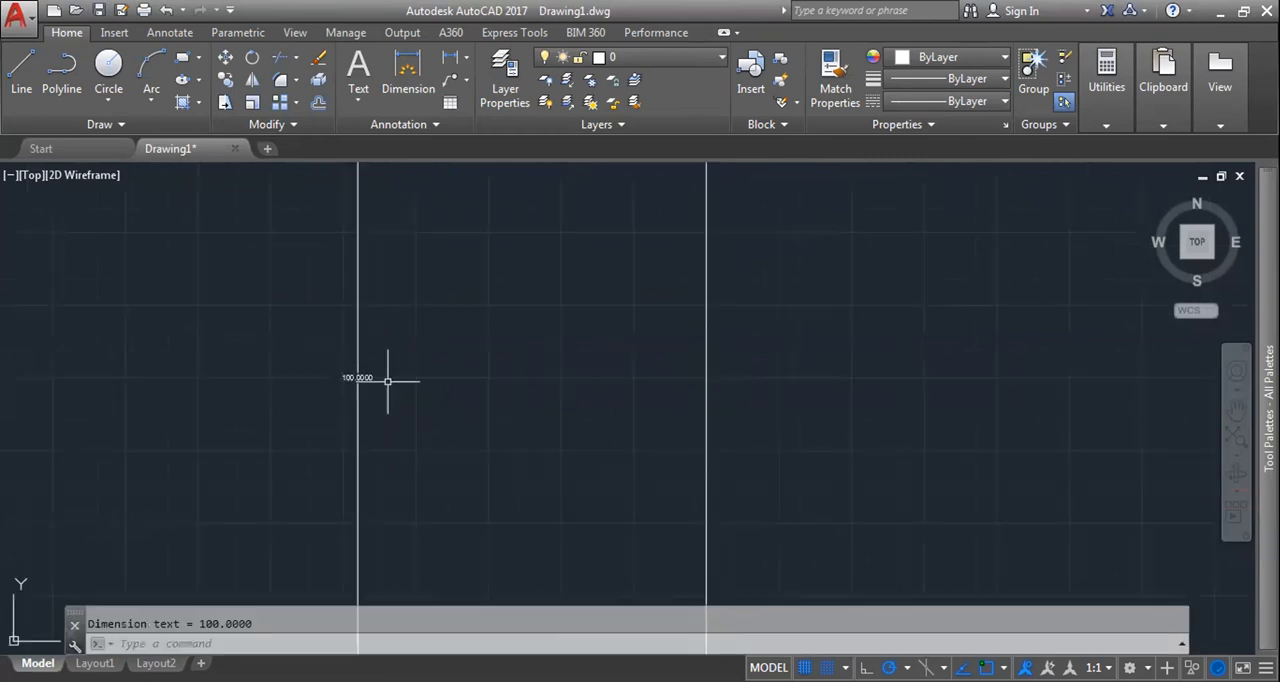
scroll(354, 375, "down", 3)
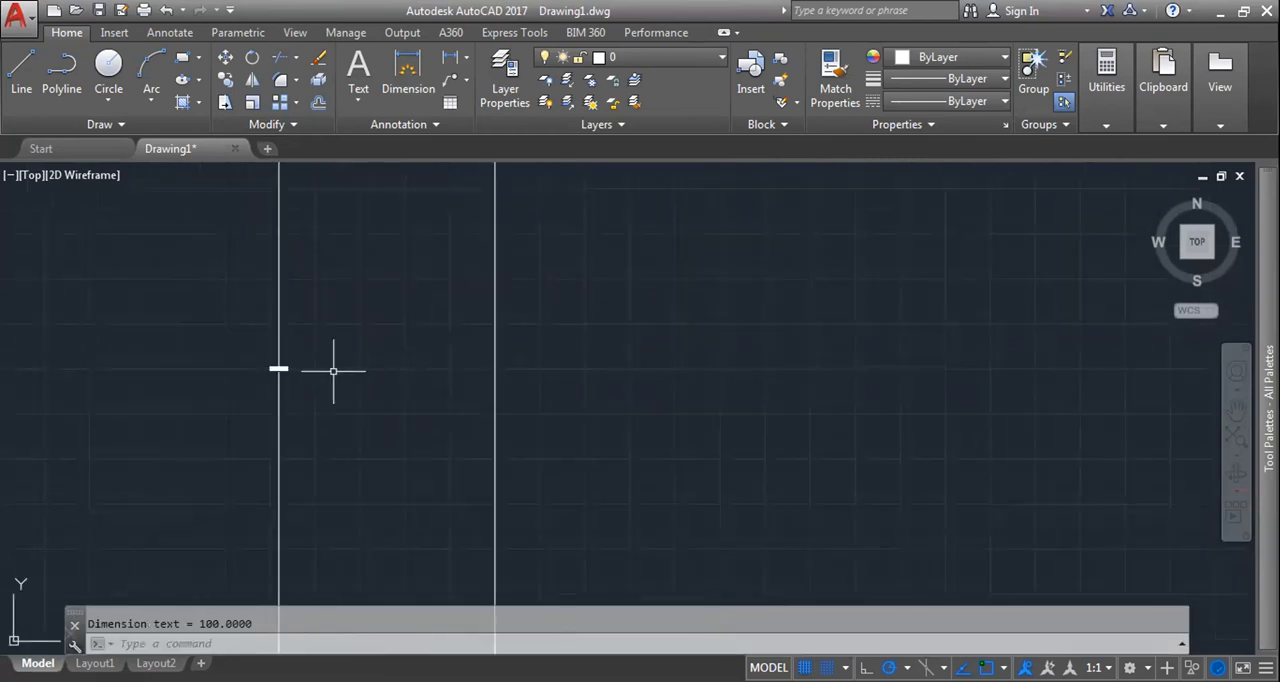
scroll(354, 372, "down", 4)
left_click(968, 546)
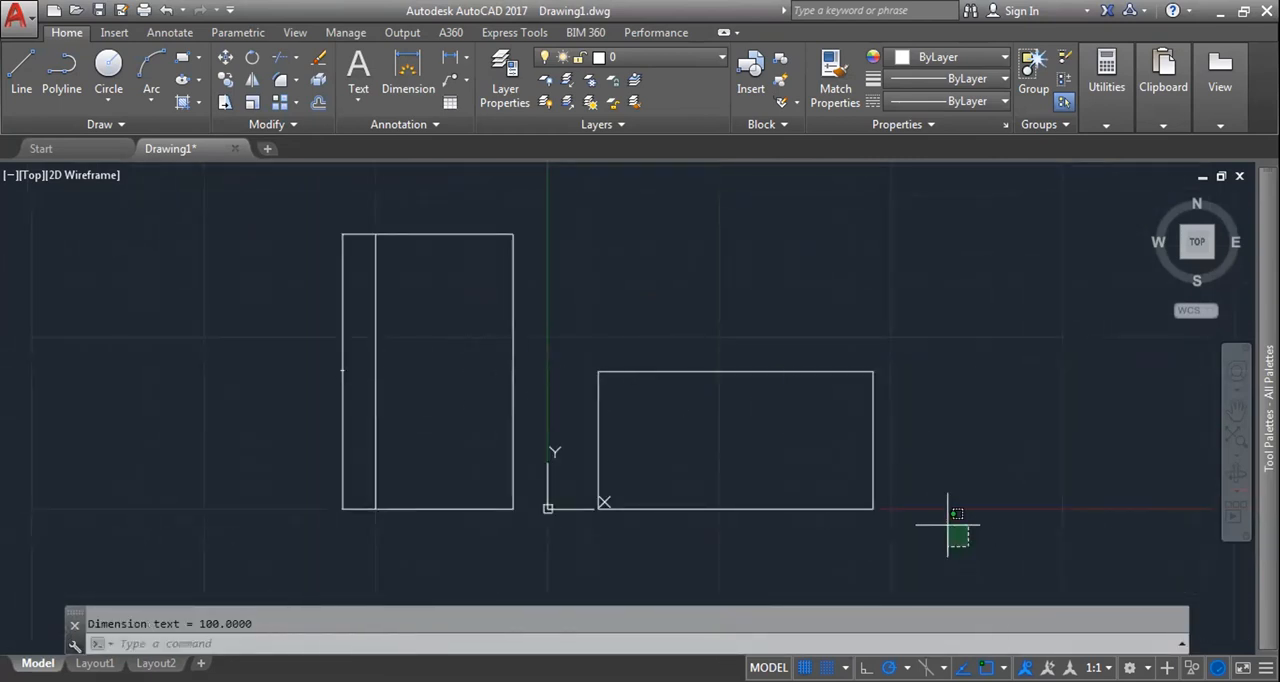
left_click(726, 361)
key("Escape")
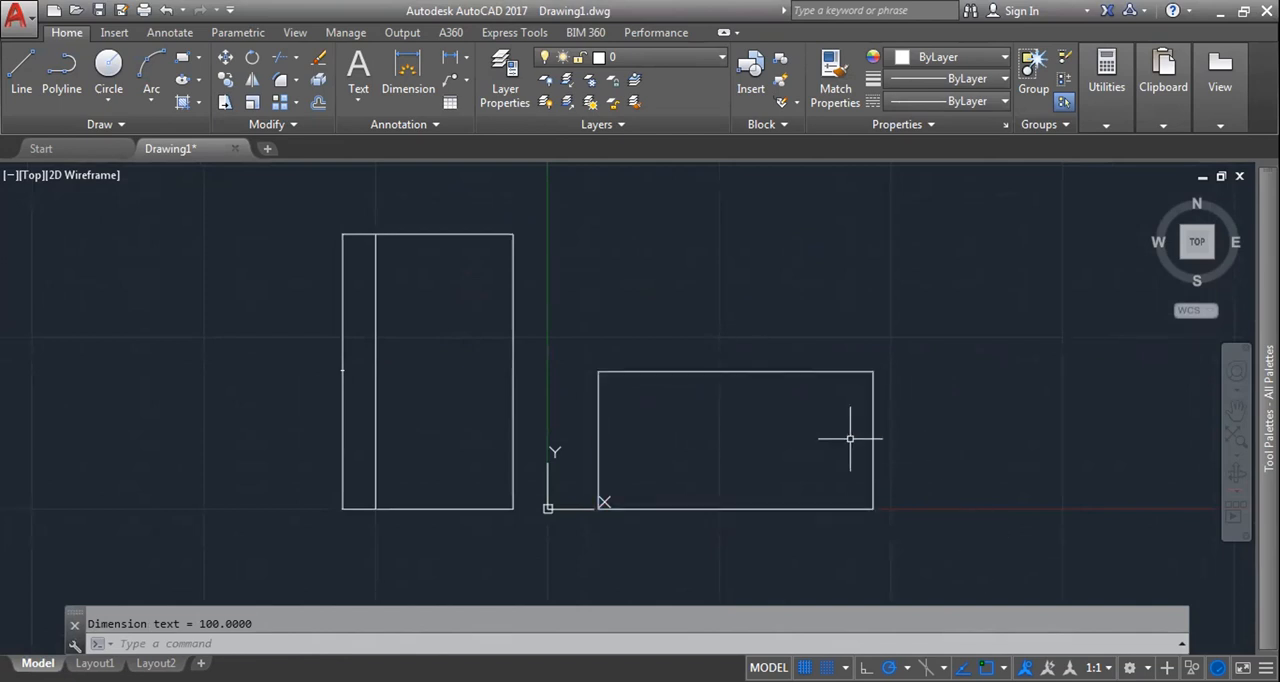
key("Escape")
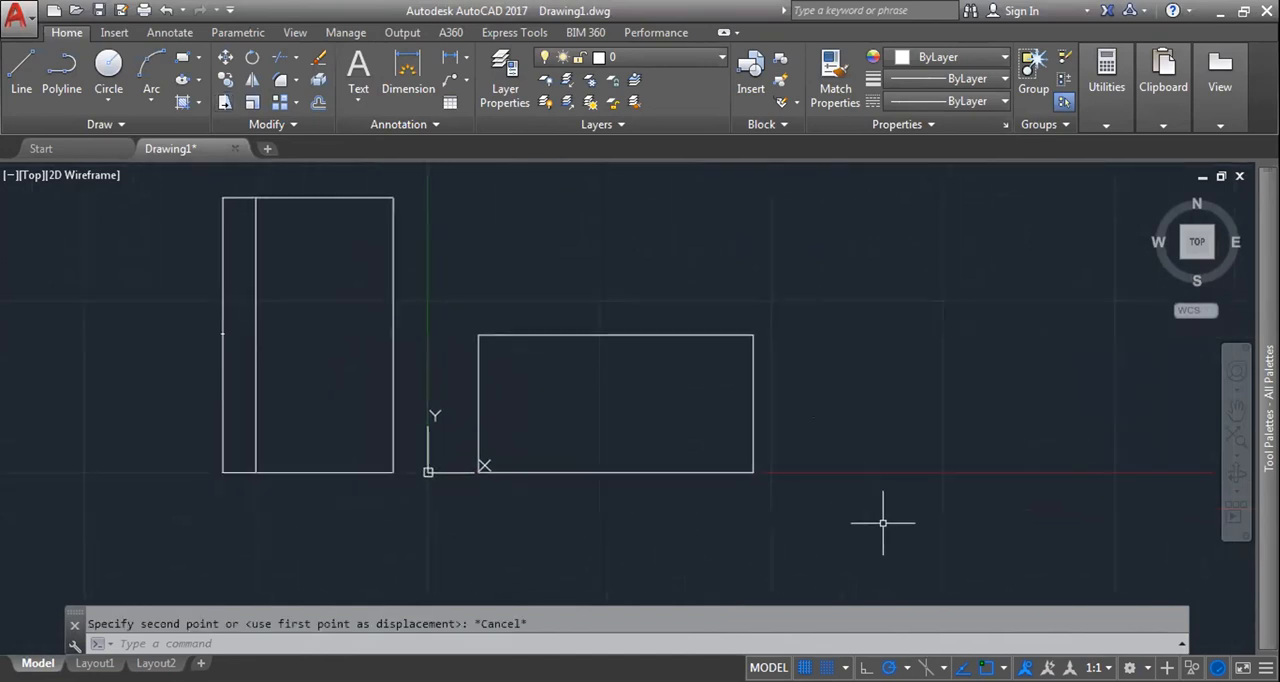
left_click(883, 523)
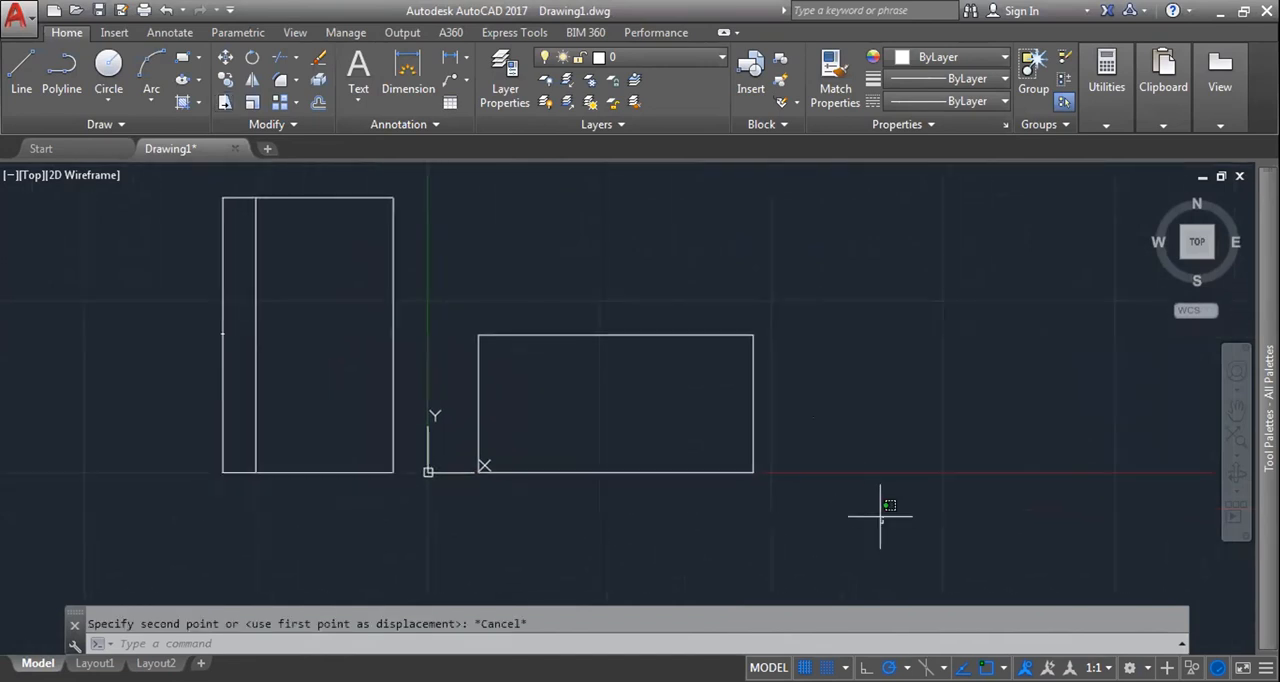
left_click(880, 516)
left_click(752, 366)
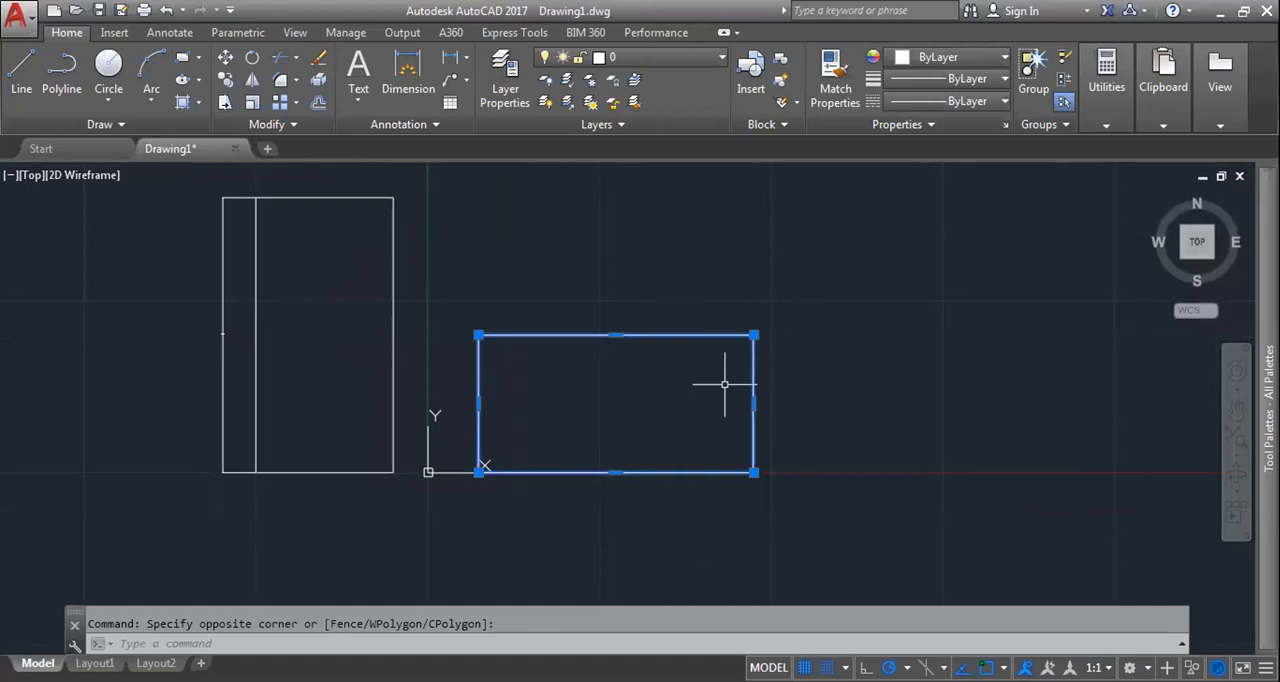
key("Escape")
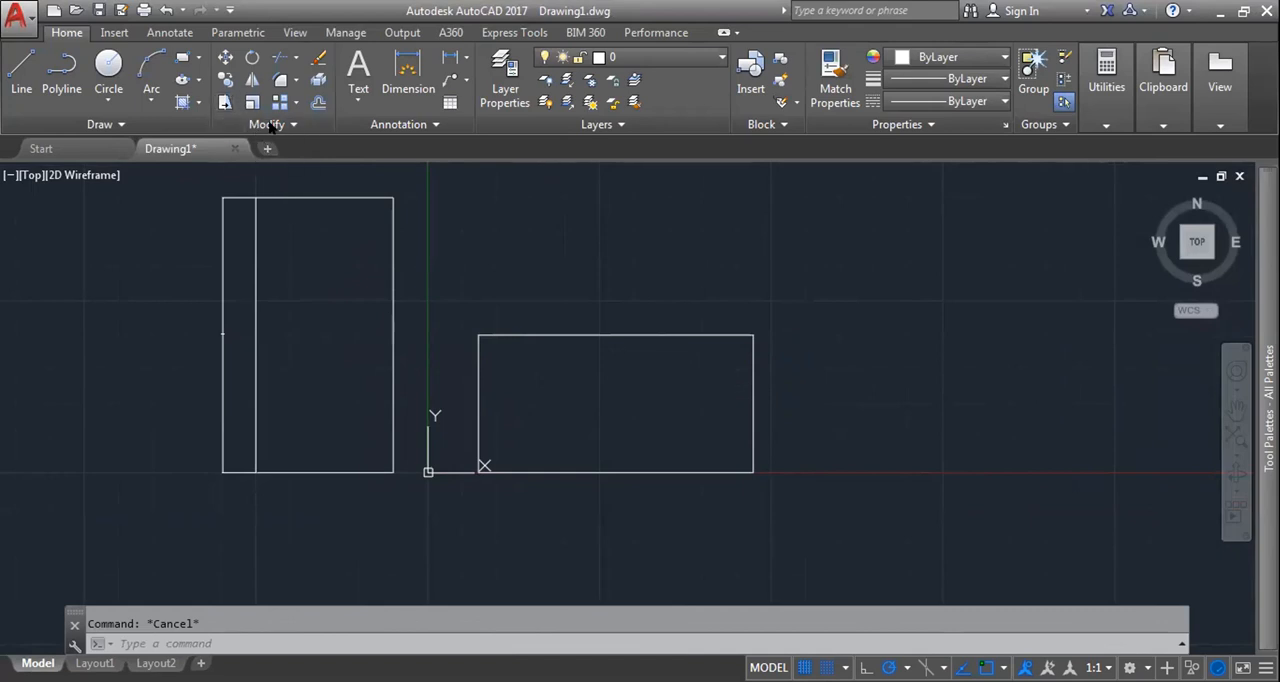
Step: Shift the whole right rectangle horizontally to the right with Stretch, picking the object directly and using its right edge's midpoint as base point
left_click(225, 102)
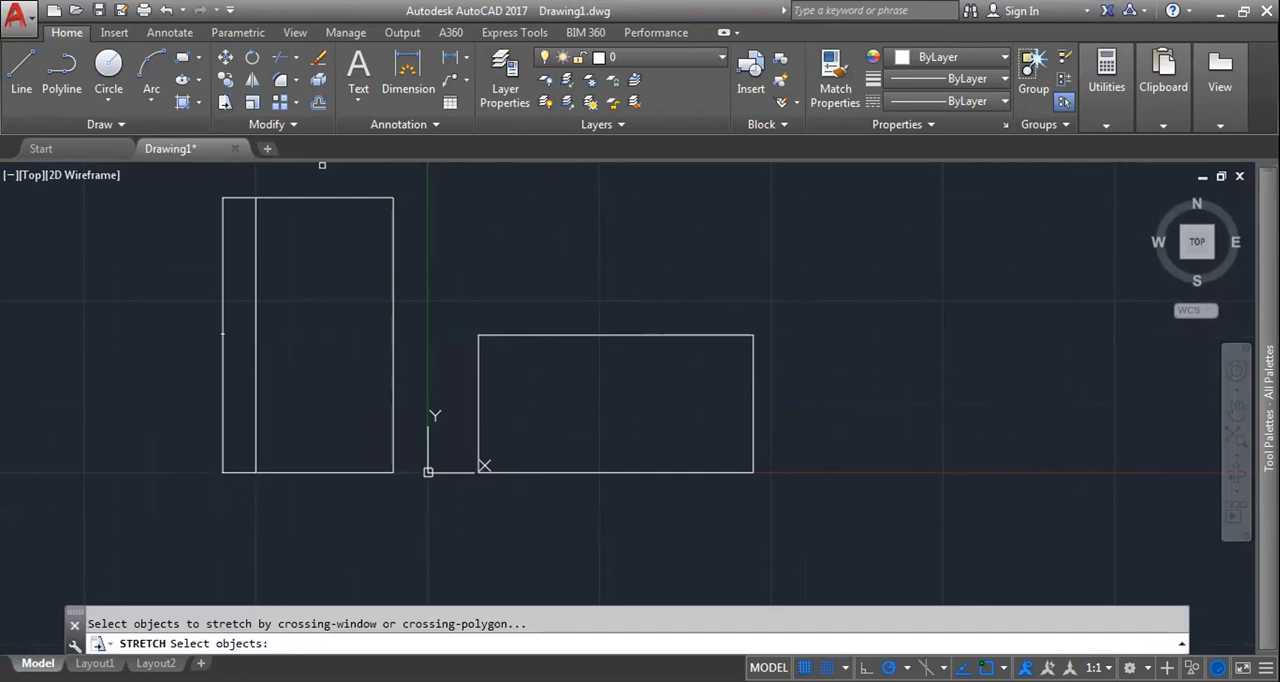
left_click(755, 367)
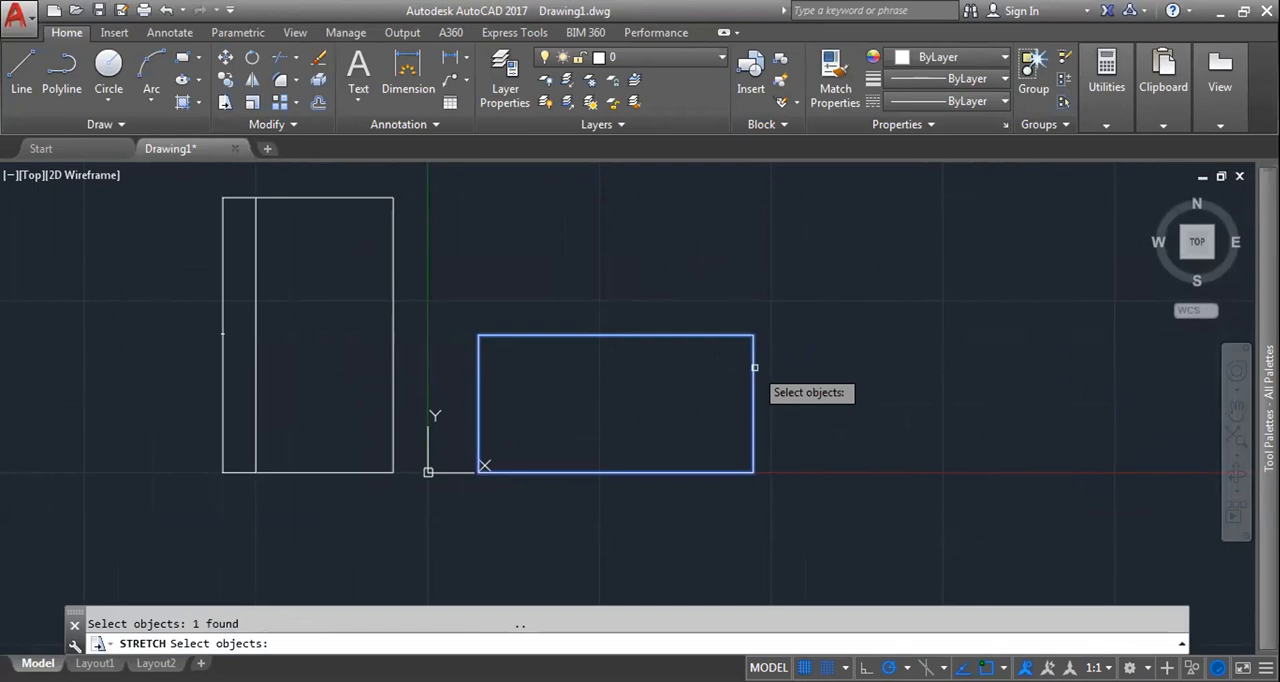
key("Return")
left_click(753, 403)
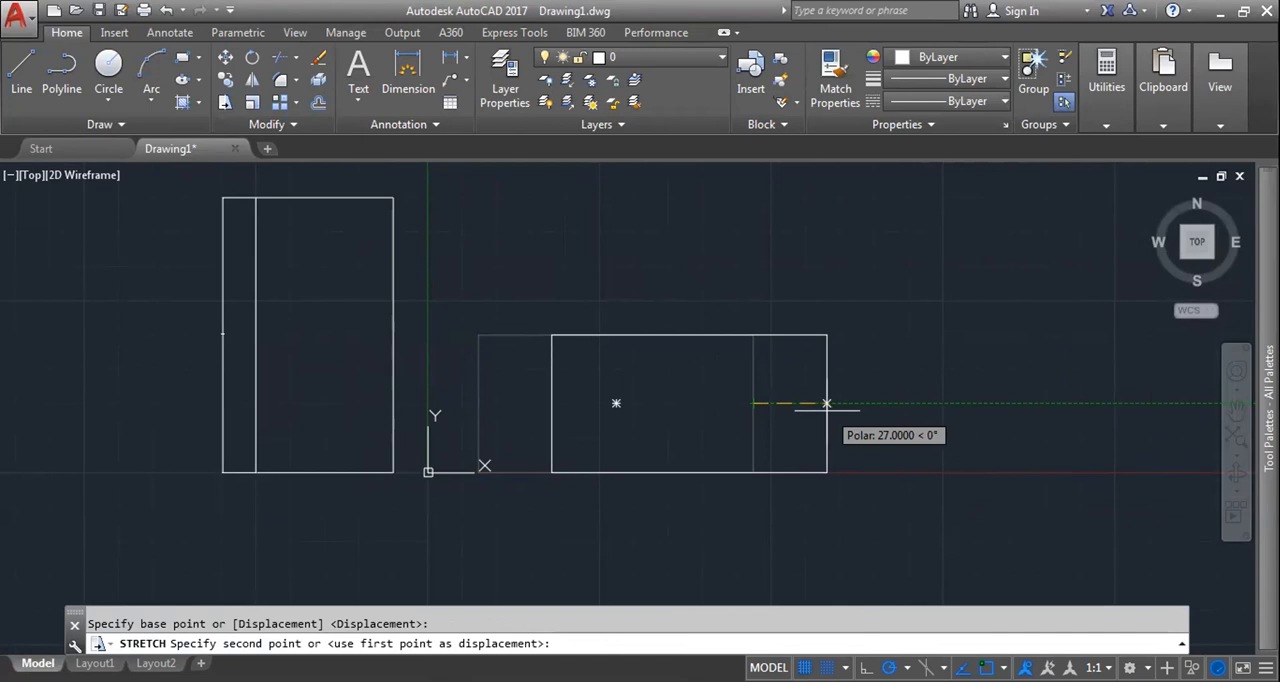
left_click(826, 403)
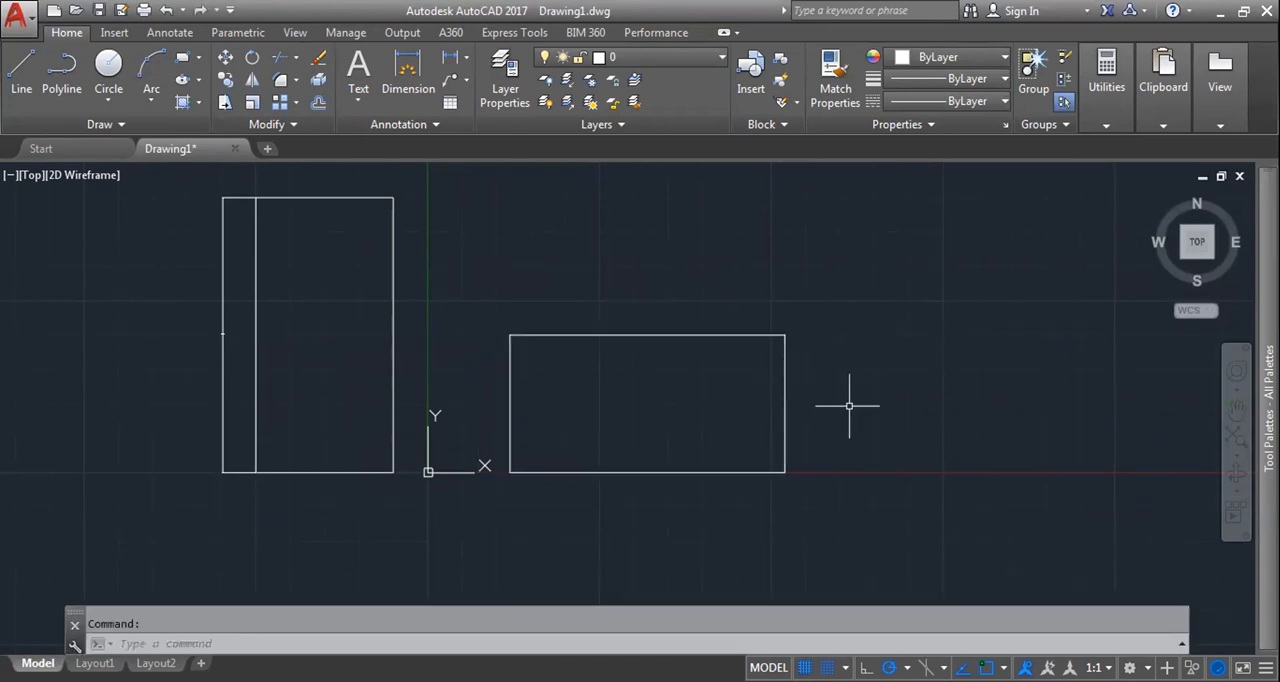
Step: Stretch the upper part of the right rectangle, selected by a crossing window, 50 units at 45° from the top edge's midpoint
type("str")
key("Return")
left_click(916, 548)
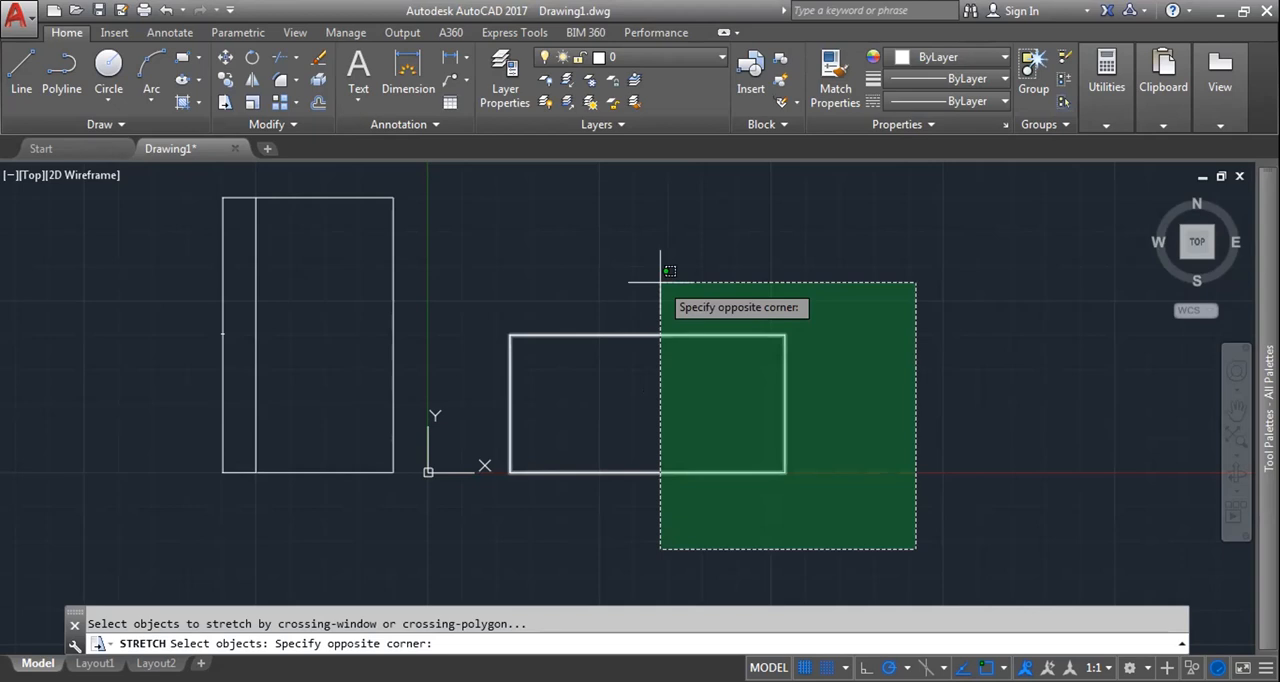
left_click(918, 447)
left_click(888, 385)
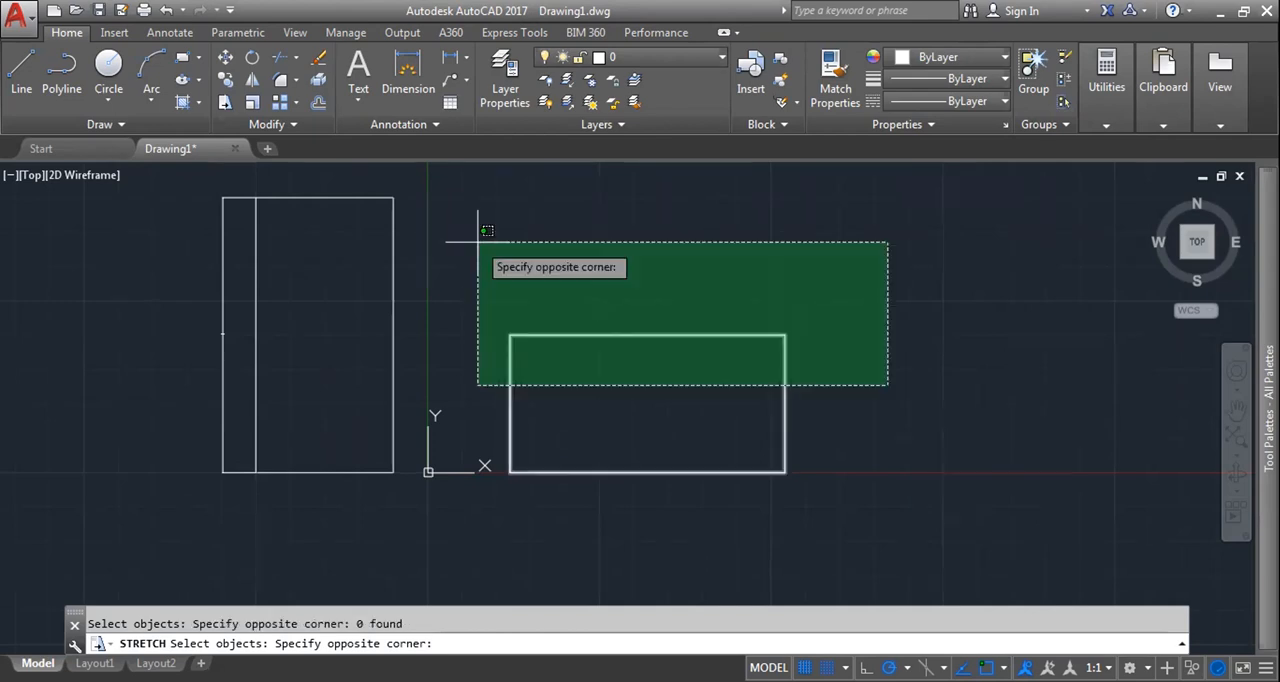
left_click(478, 241)
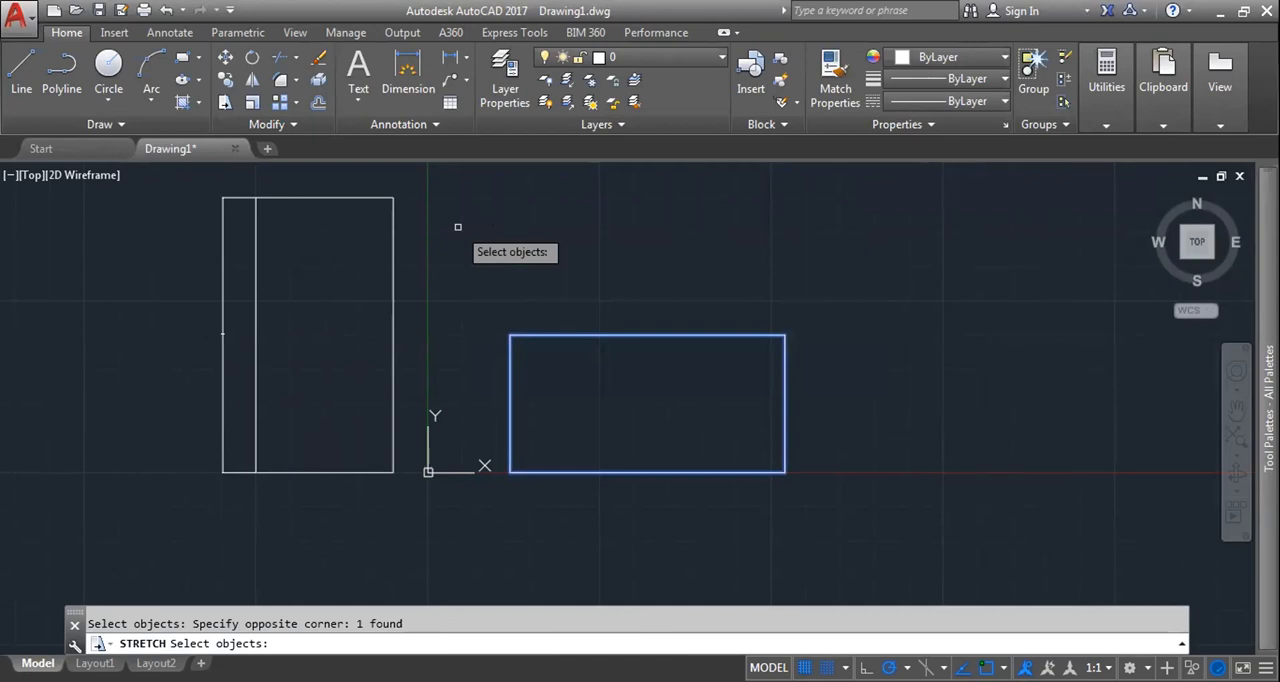
key("Return")
left_click(615, 405)
scroll(615, 405, "down", 2)
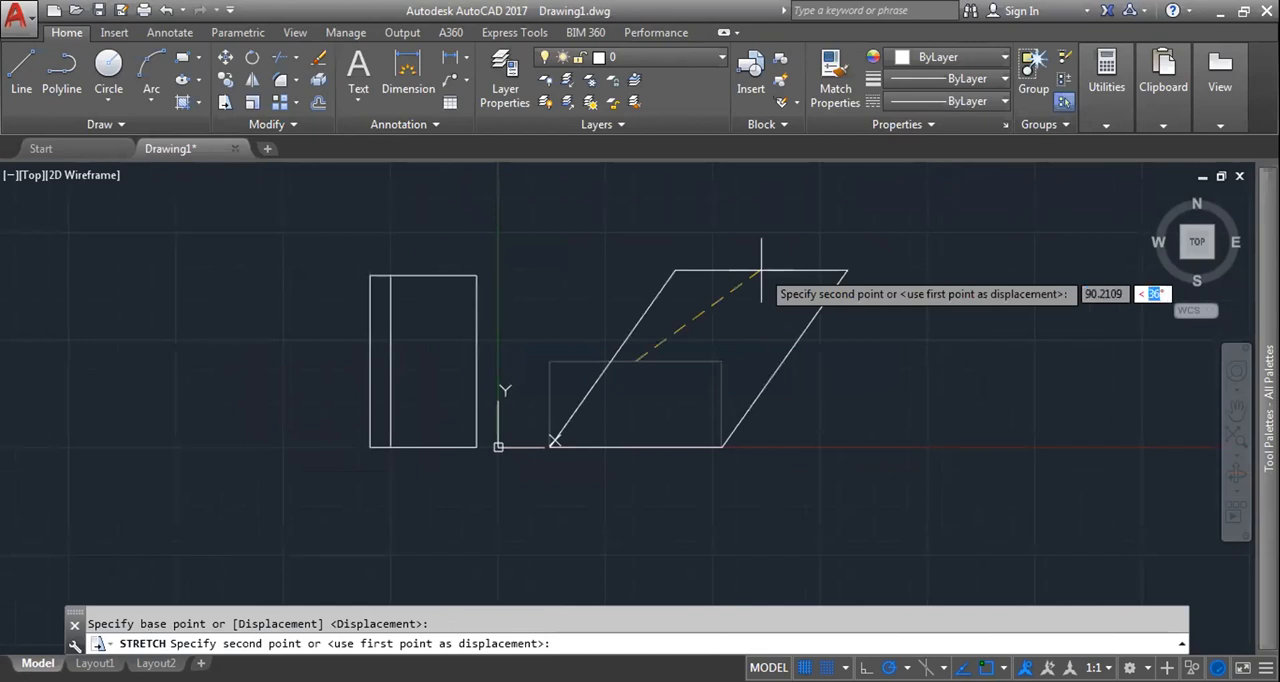
type("45")
key("Tab")
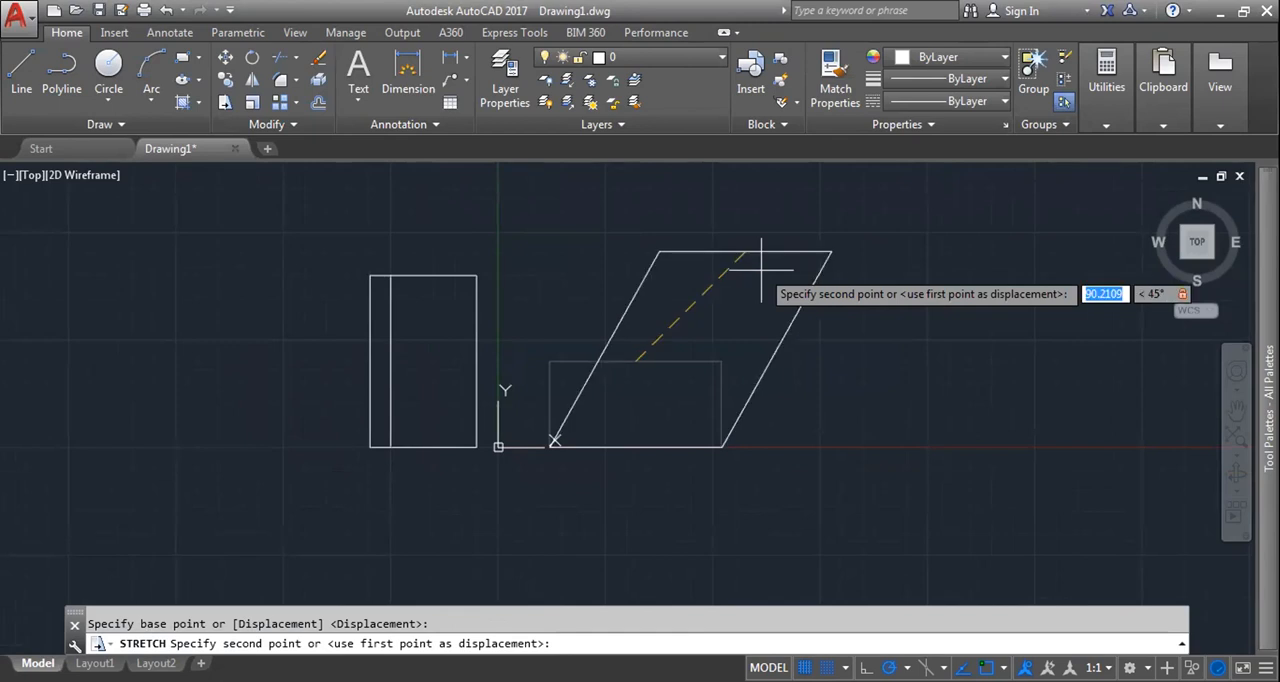
type("50")
key("Return")
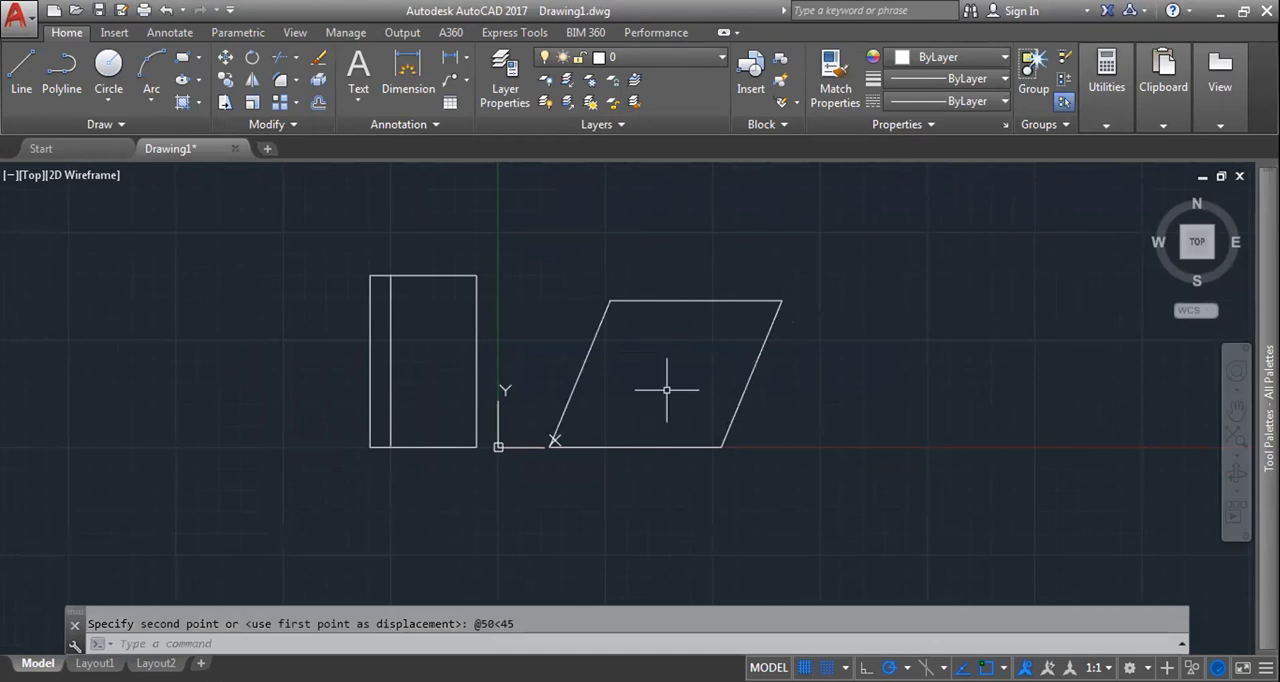
Step: Add an angular dimension between the slanted shape's bottom edge and its left sloping edge
scroll(617, 417, "up", 2)
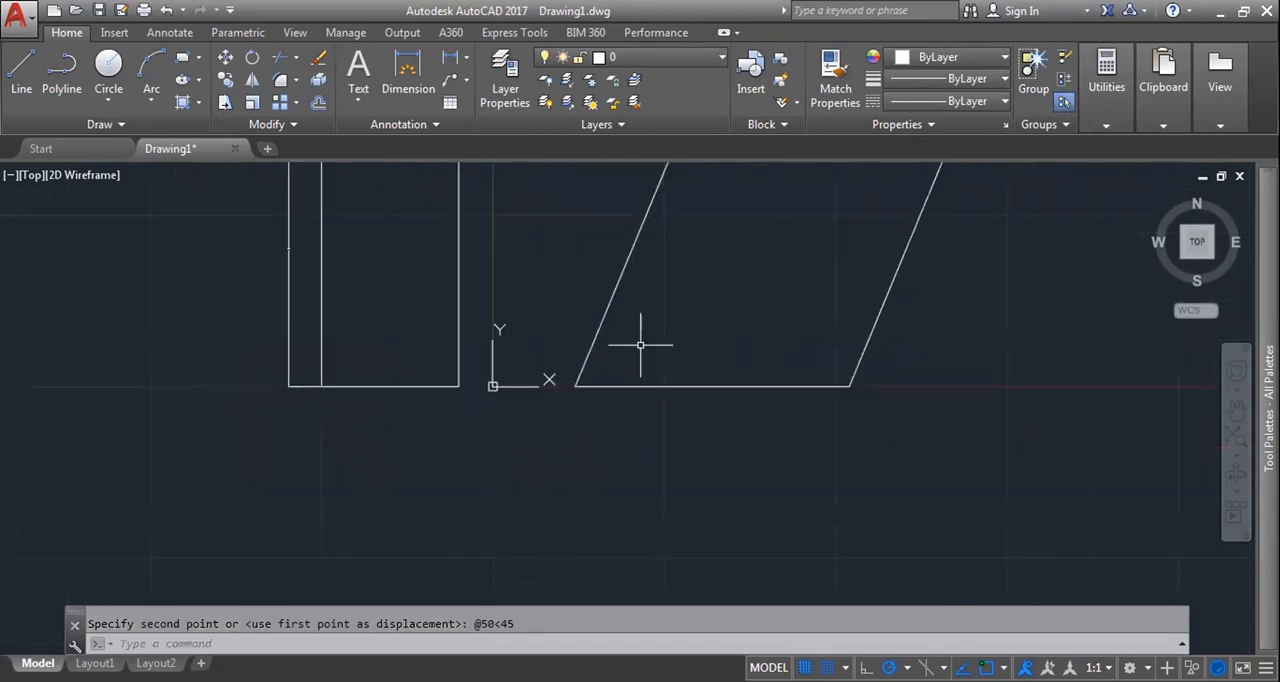
scroll(646, 343, "down", 6)
scroll(640, 346, "up", 6)
scroll(640, 346, "up", 2)
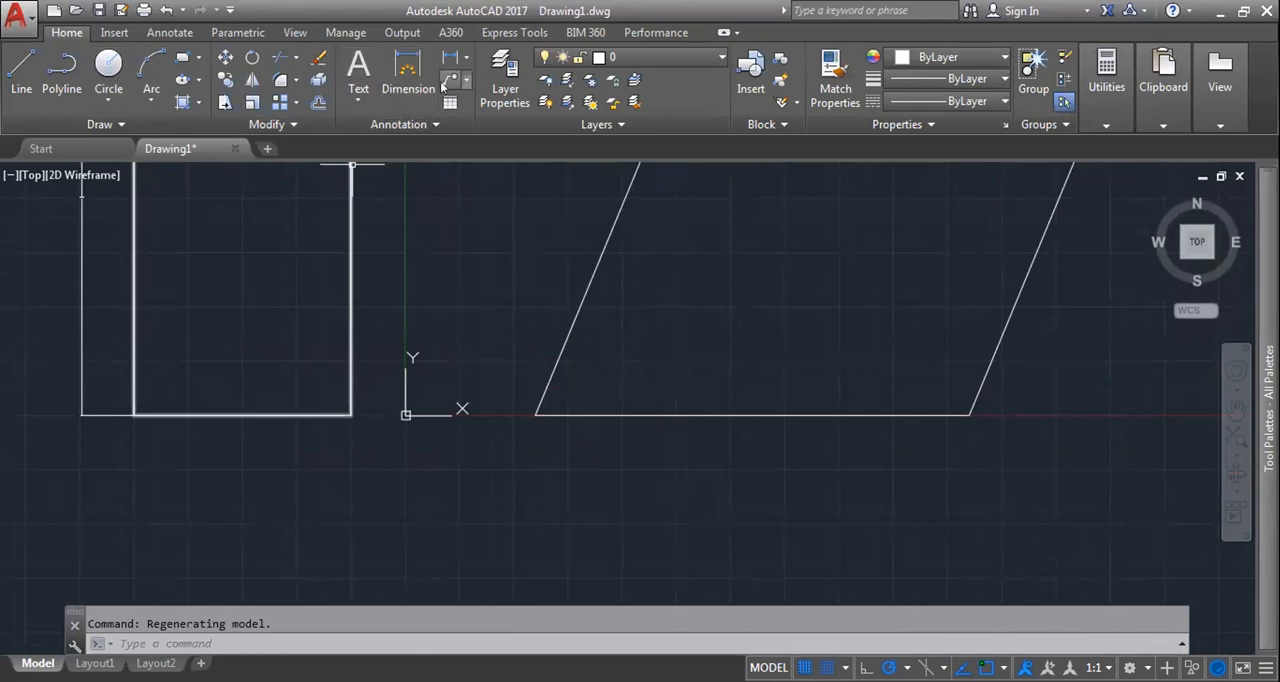
left_click(466, 62)
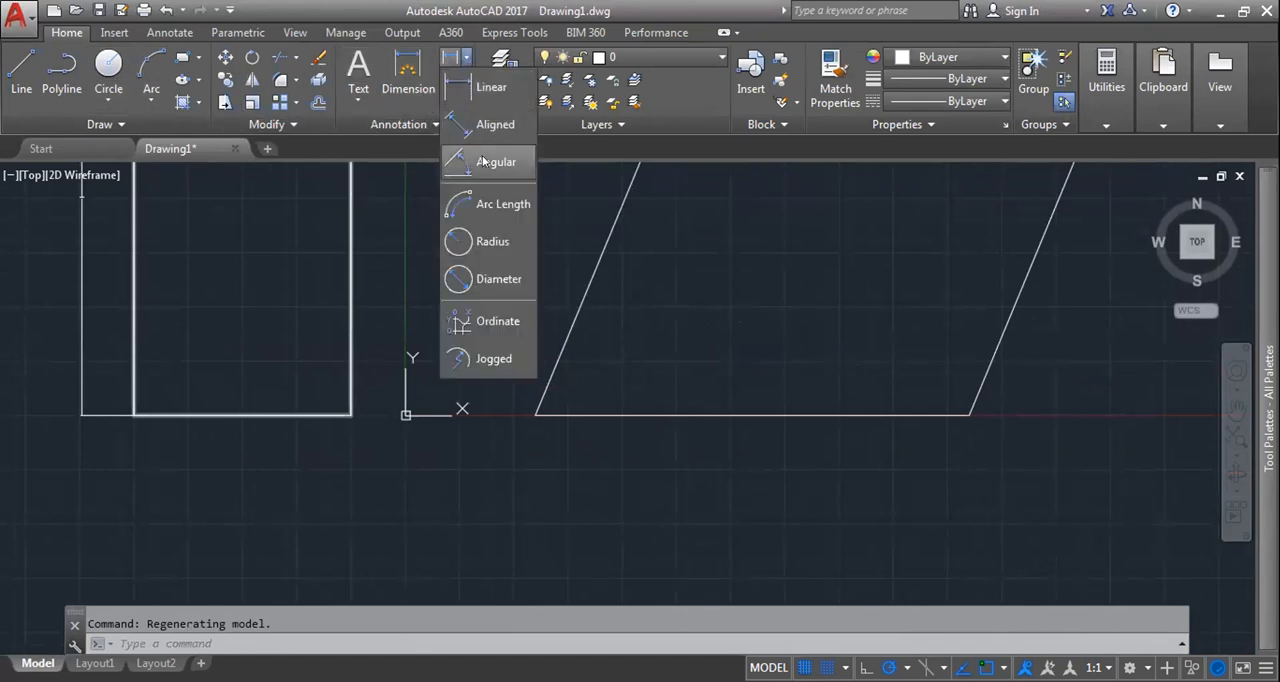
left_click(486, 163)
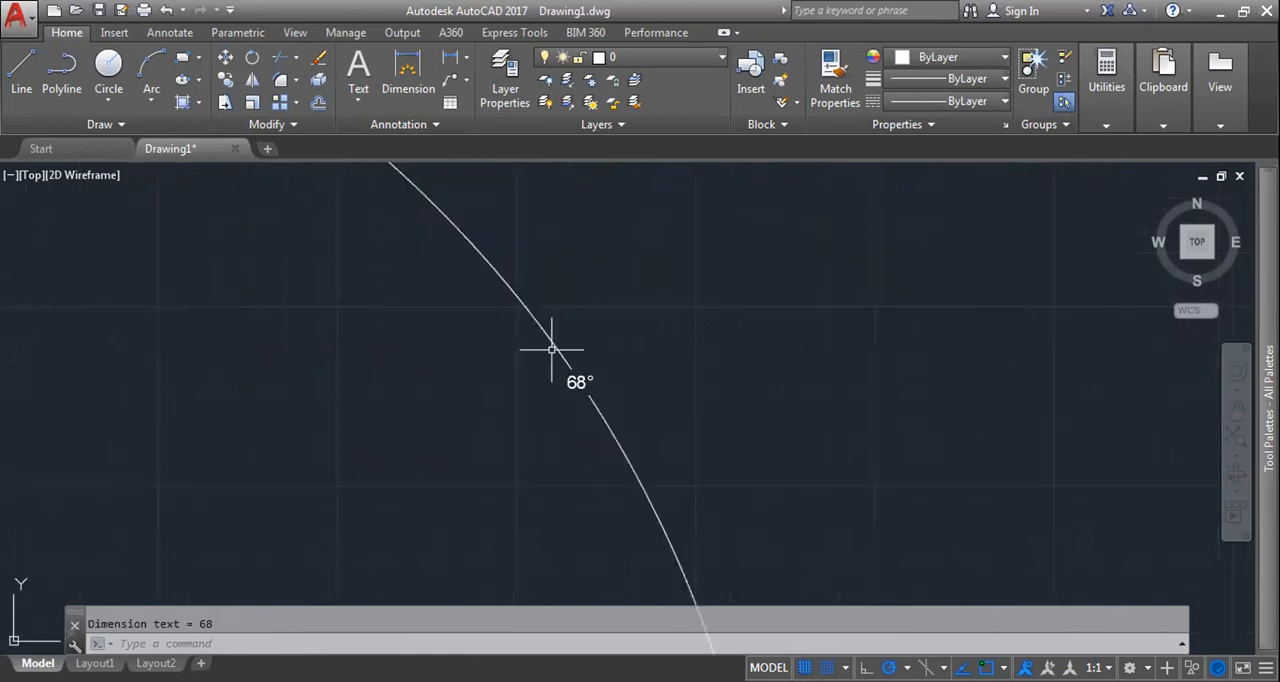
Step: Erase the angular dimension, the slanted shape and the remaining rectangles from the drawing
scroll(591, 391, "down", 5)
left_click(591, 391)
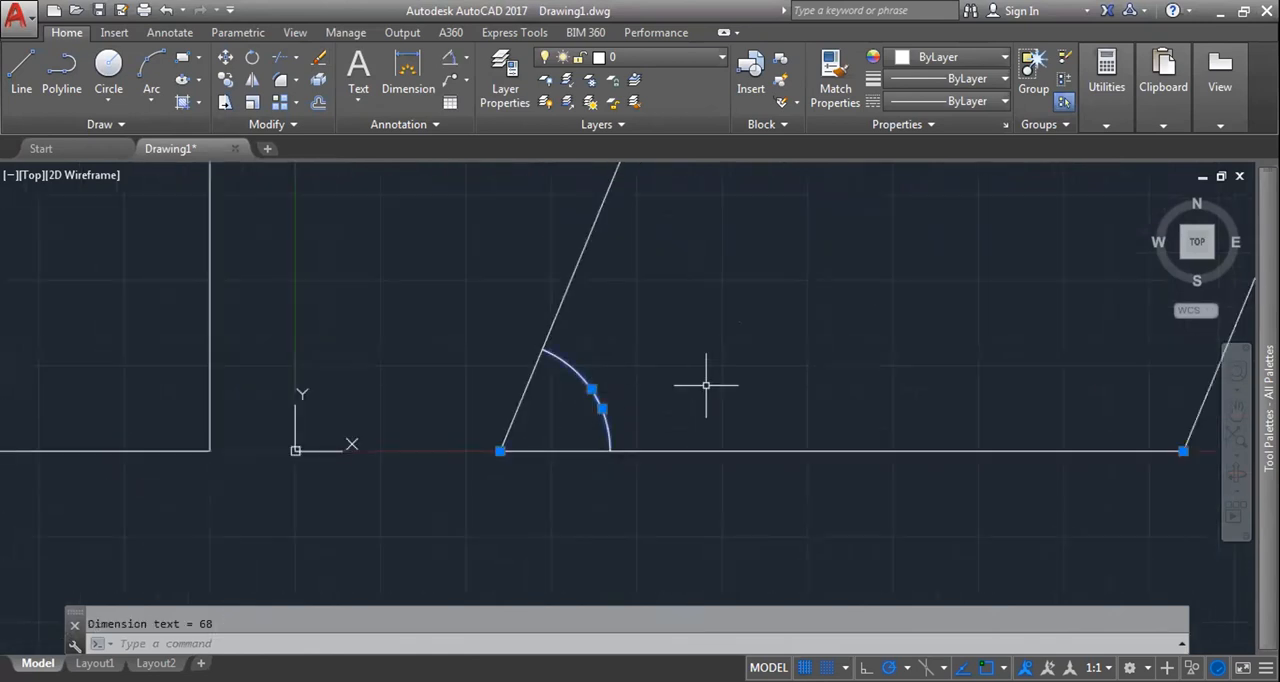
key("Delete")
scroll(711, 359, "down", 6)
middle_click_drag(705, 358, 583, 383)
scroll(657, 399, "up", 2)
left_click(800, 492)
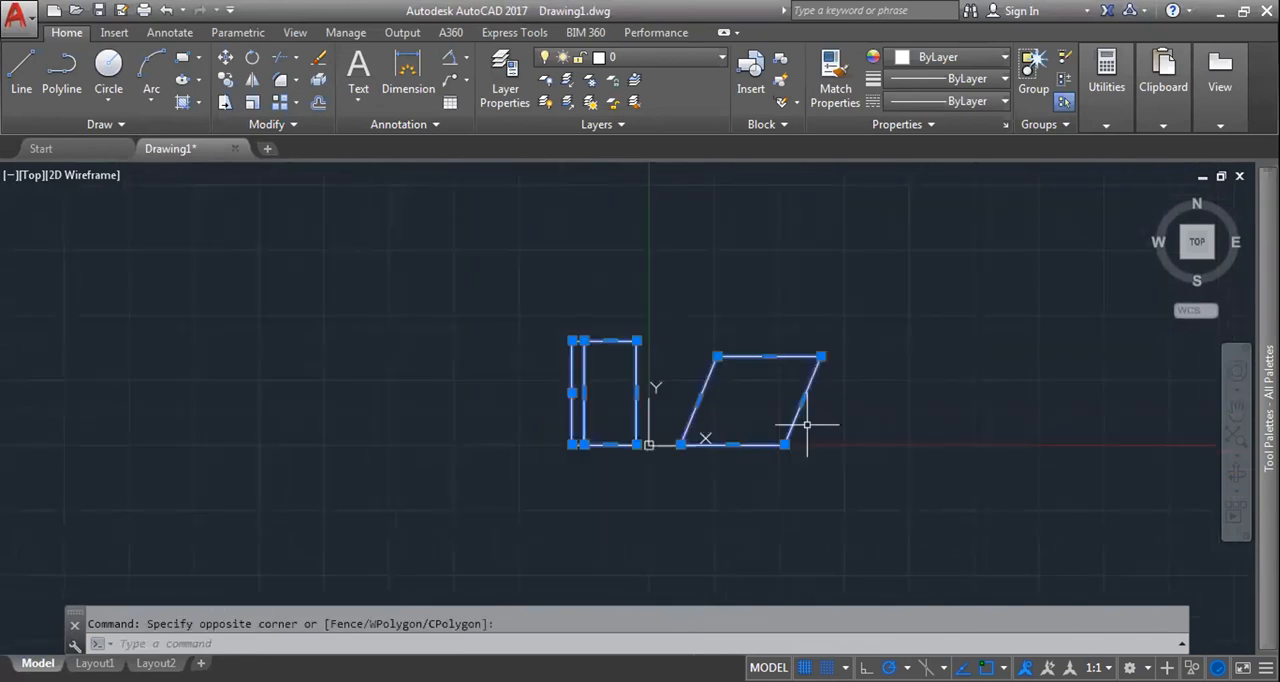
key("Delete")
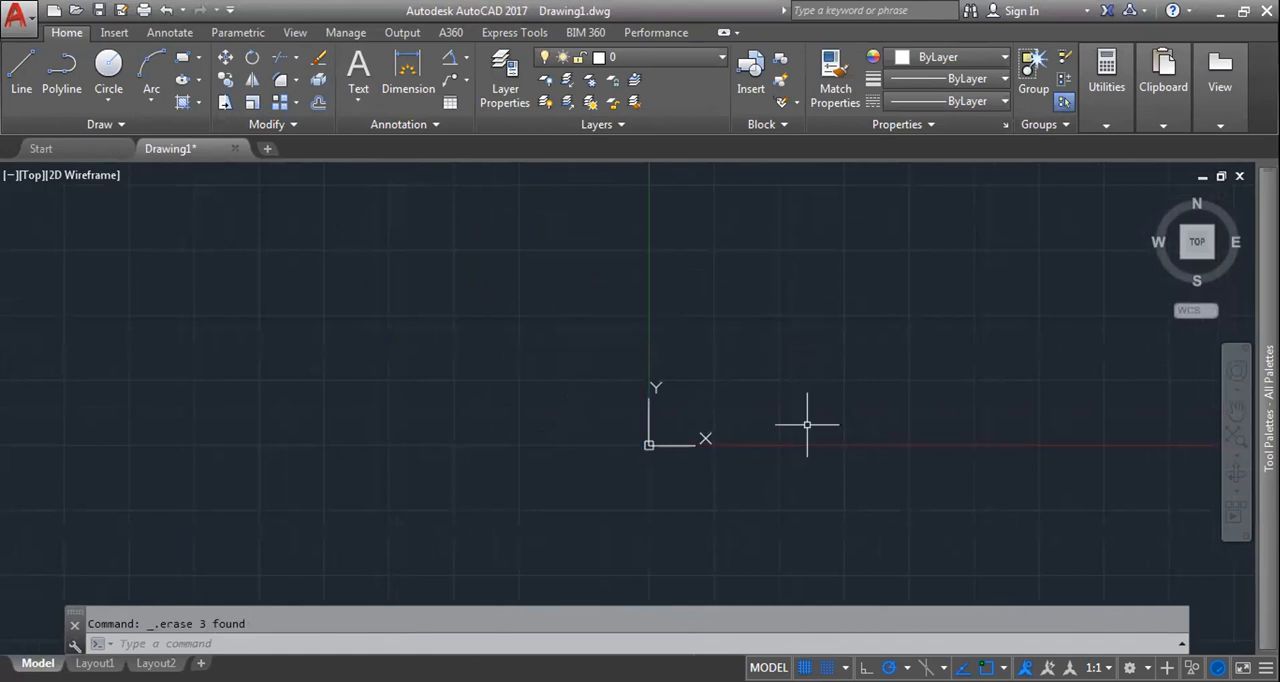
left_click(301, 124)
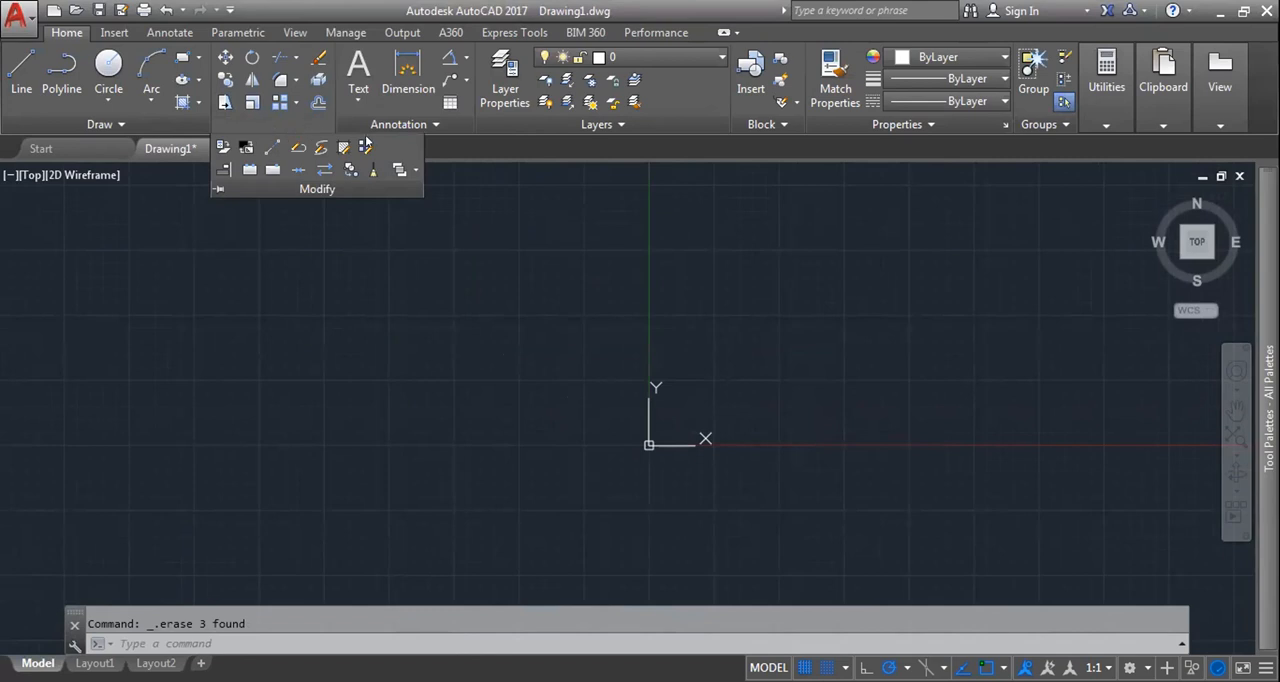
key("Escape")
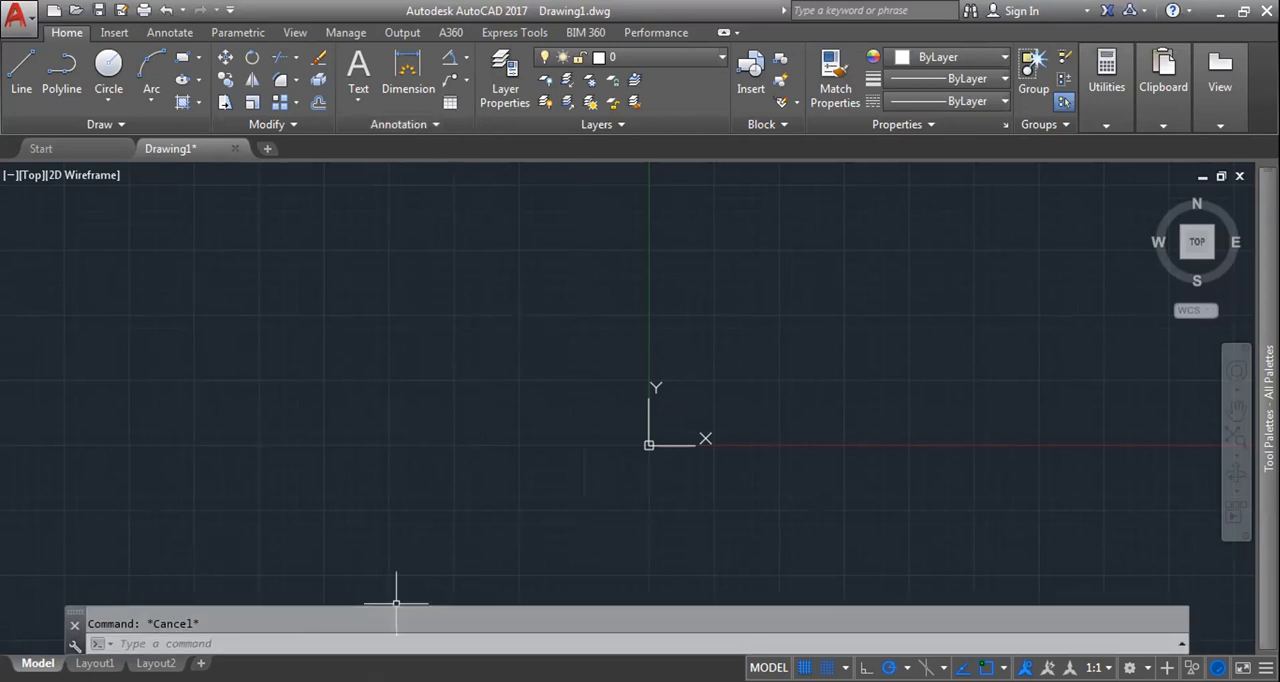
type("spline")
key("BackSpace")
key("BackSpace")
key("BackSpace")
key("BackSpace")
key("BackSpace")
key("BackSpace")
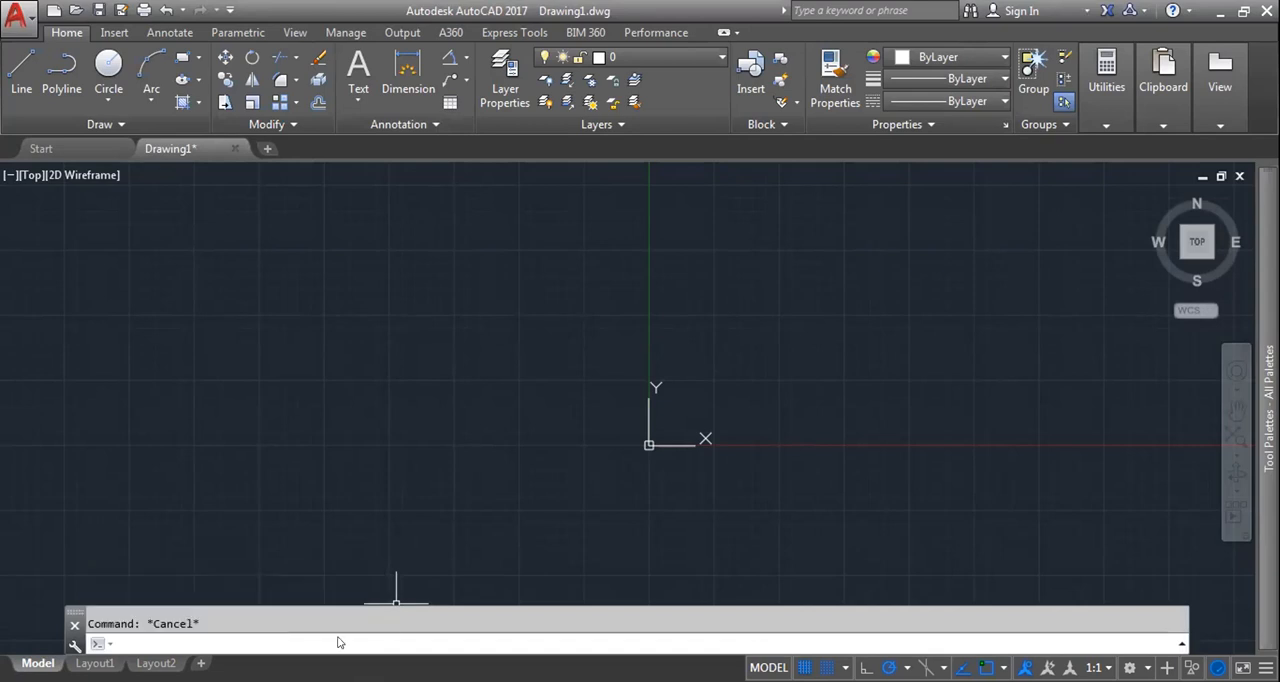
Step: Draw a long wavy control-vertex spline around the origin and a smaller two-lobed fit-point spline to its left
left_click(105, 126)
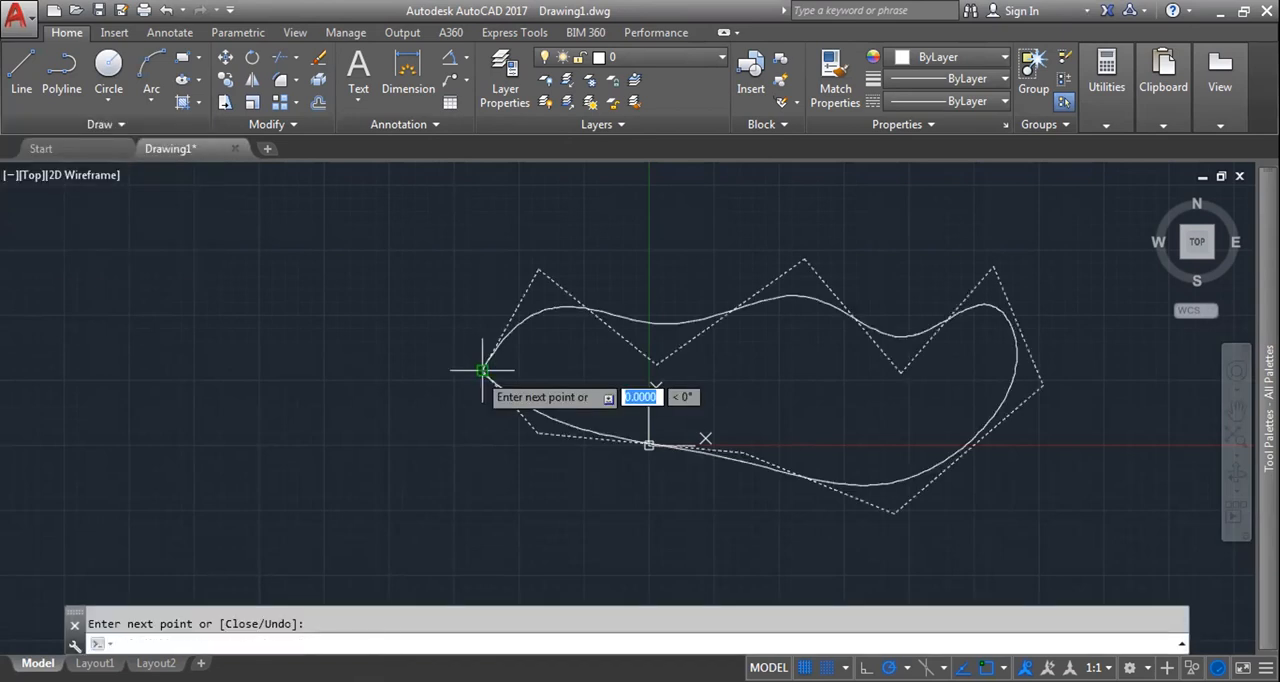
key("Return")
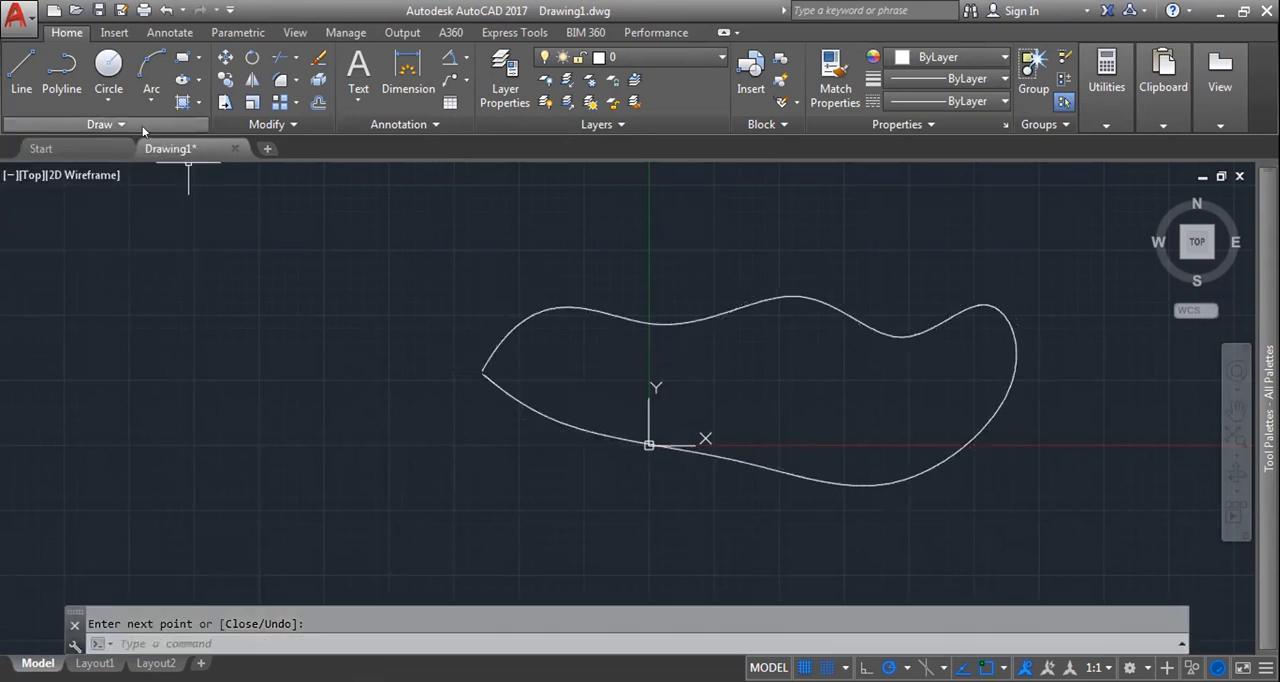
left_click(140, 126)
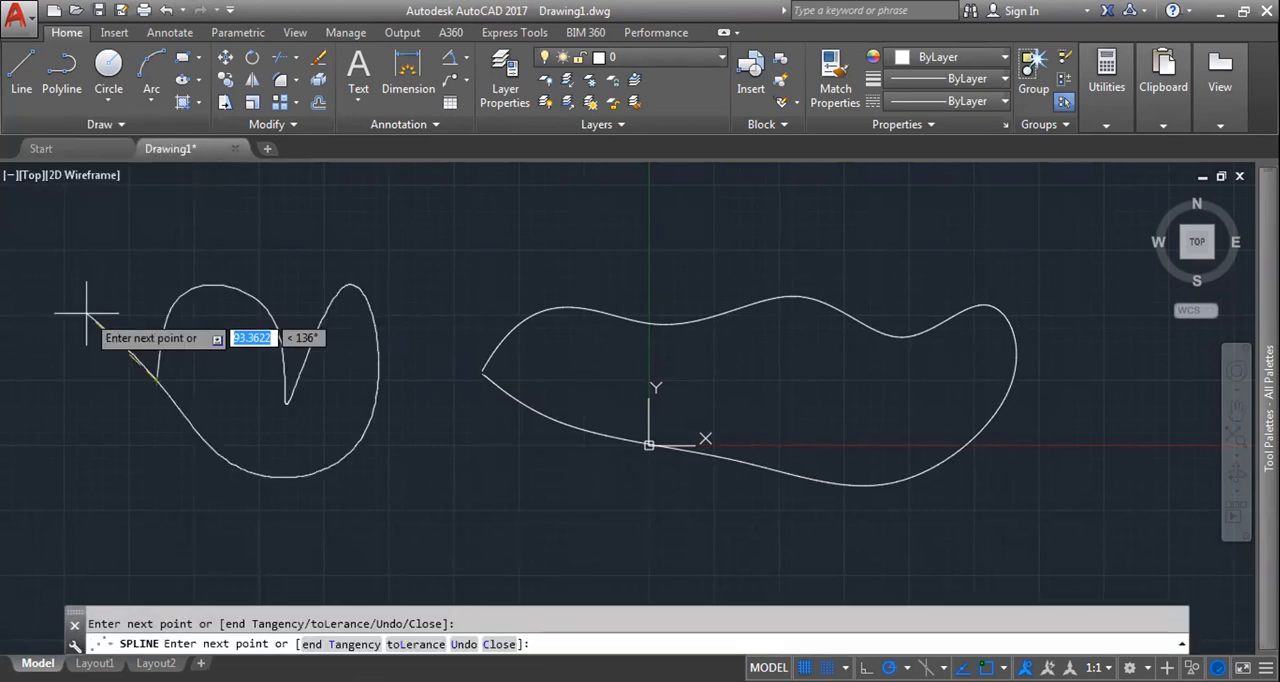
key("Return")
Step: Erase both freeform splines with one selection window
left_click(108, 200)
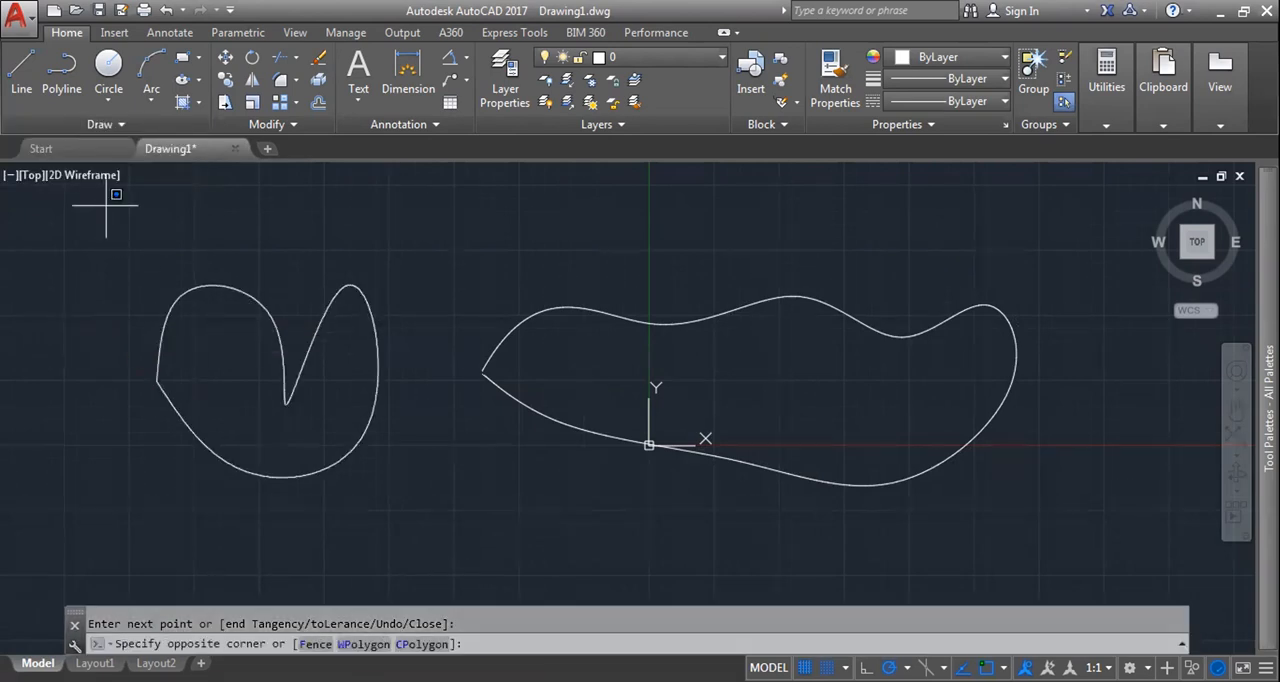
left_click(1100, 534)
key("Delete")
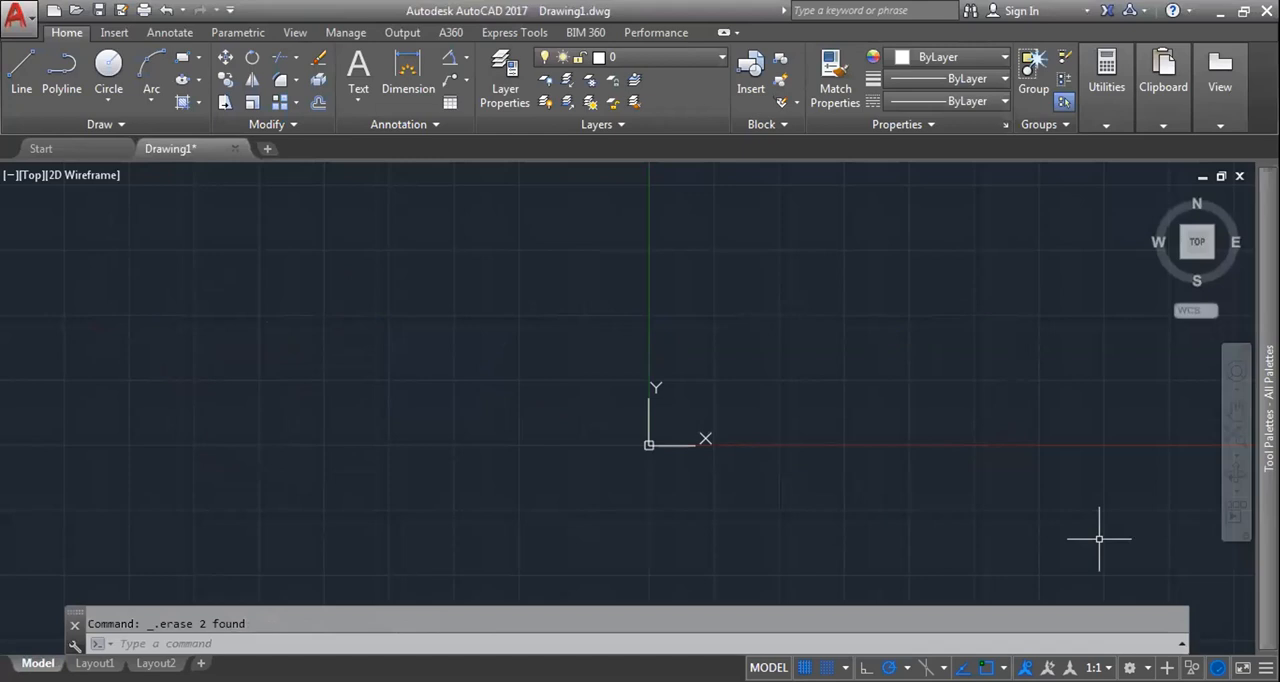
Step: Examine the linetype and lineweight choices available for new objects, including ByLayer, ByBlock and the lineweights in millimetres
left_click(110, 124)
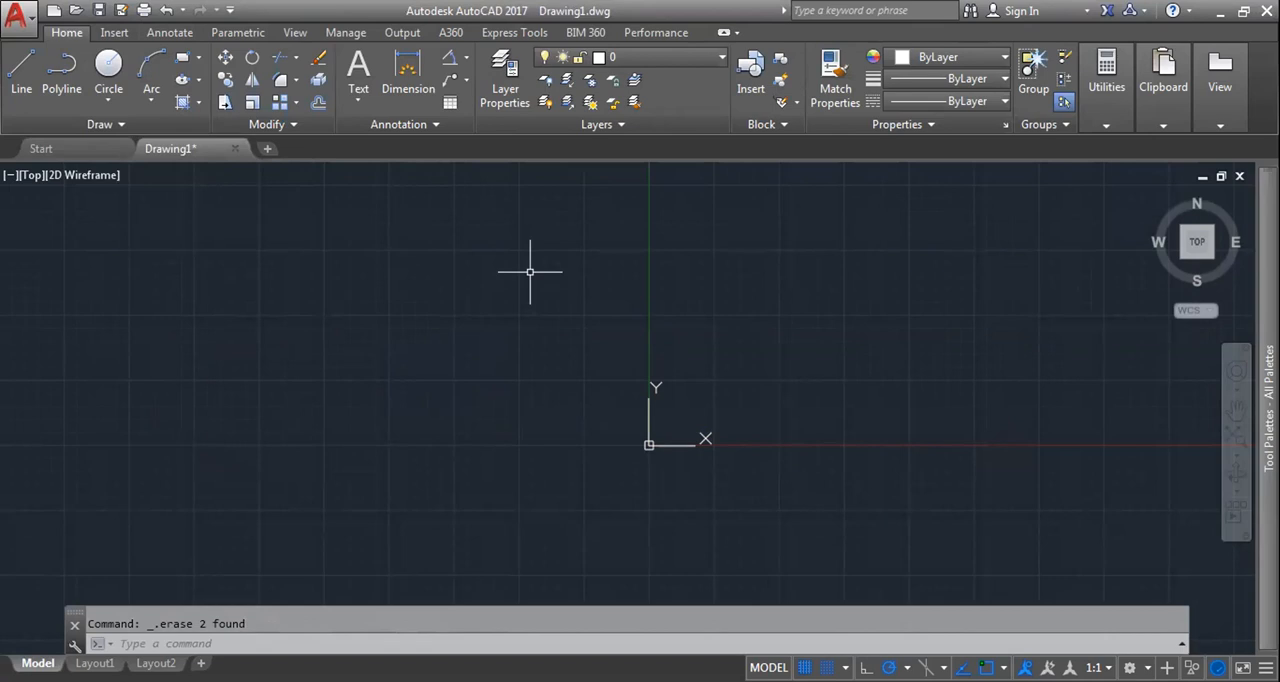
left_click(966, 102)
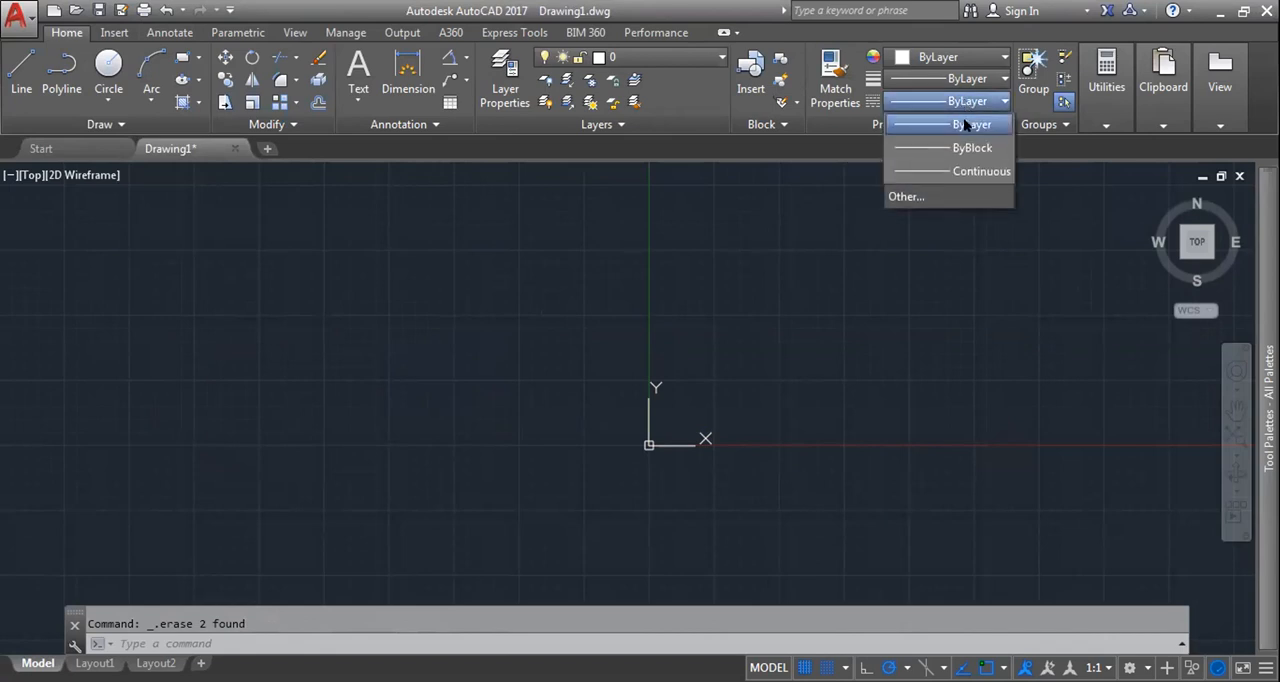
left_click(970, 124)
left_click(968, 79)
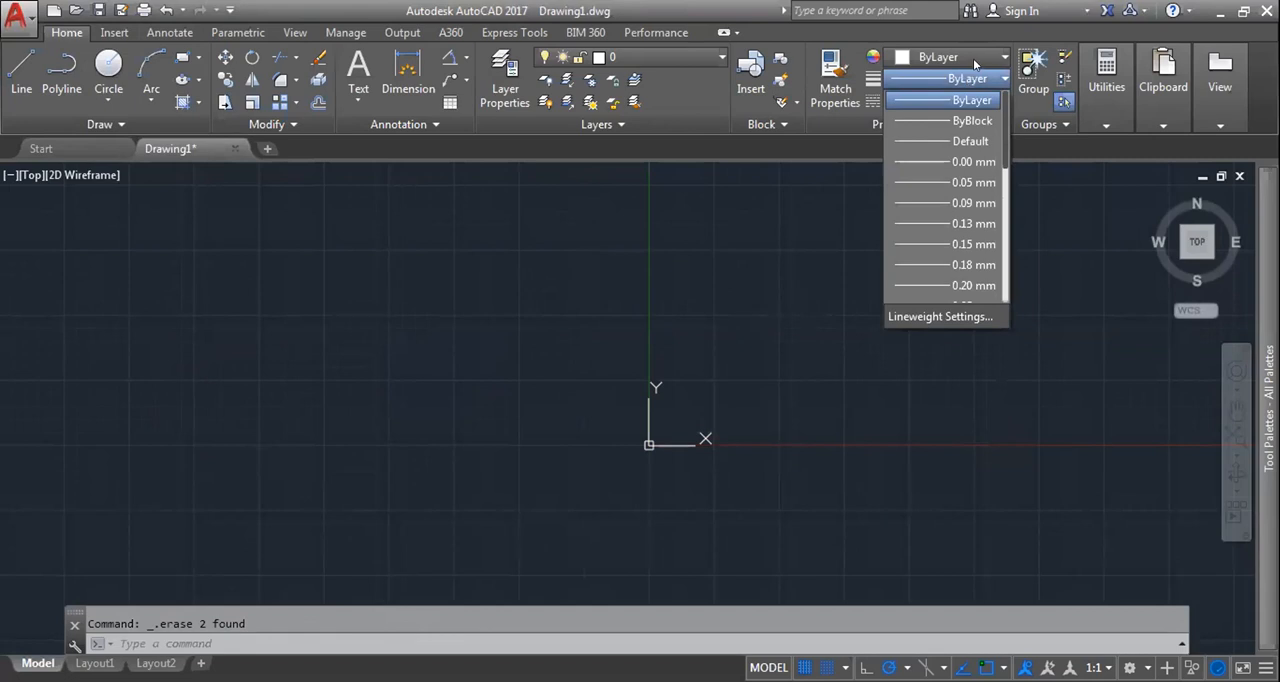
left_click(970, 100)
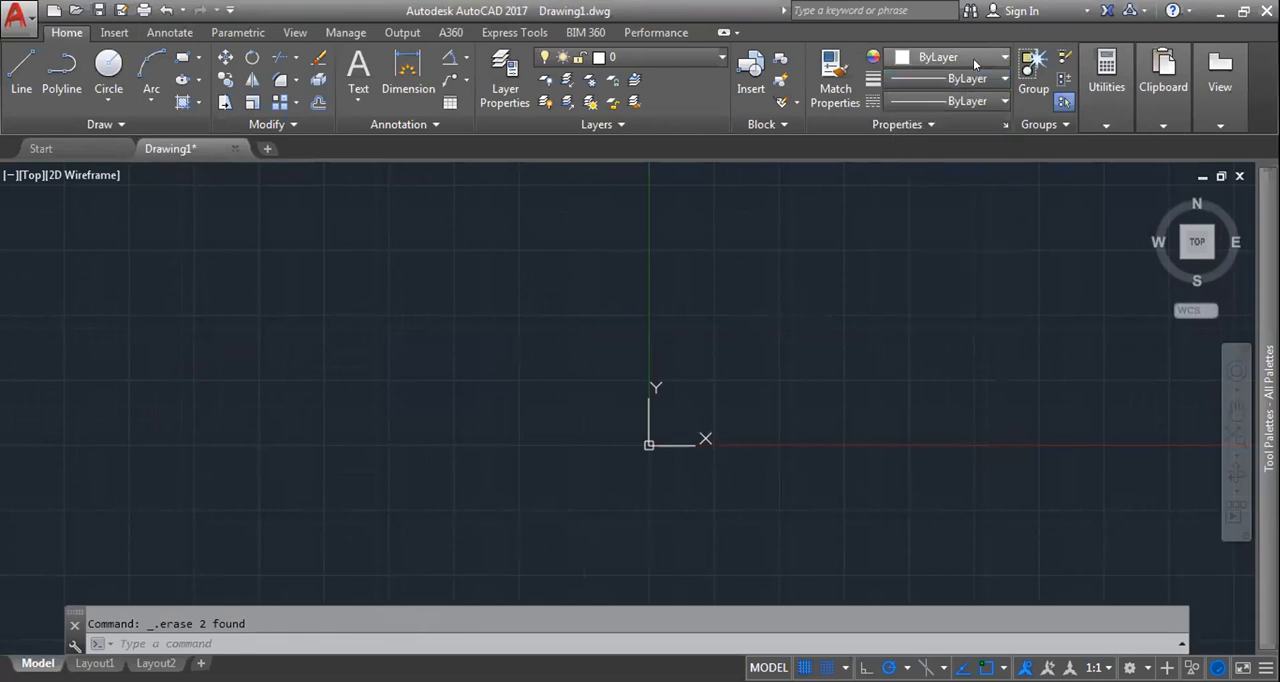
left_click(906, 79)
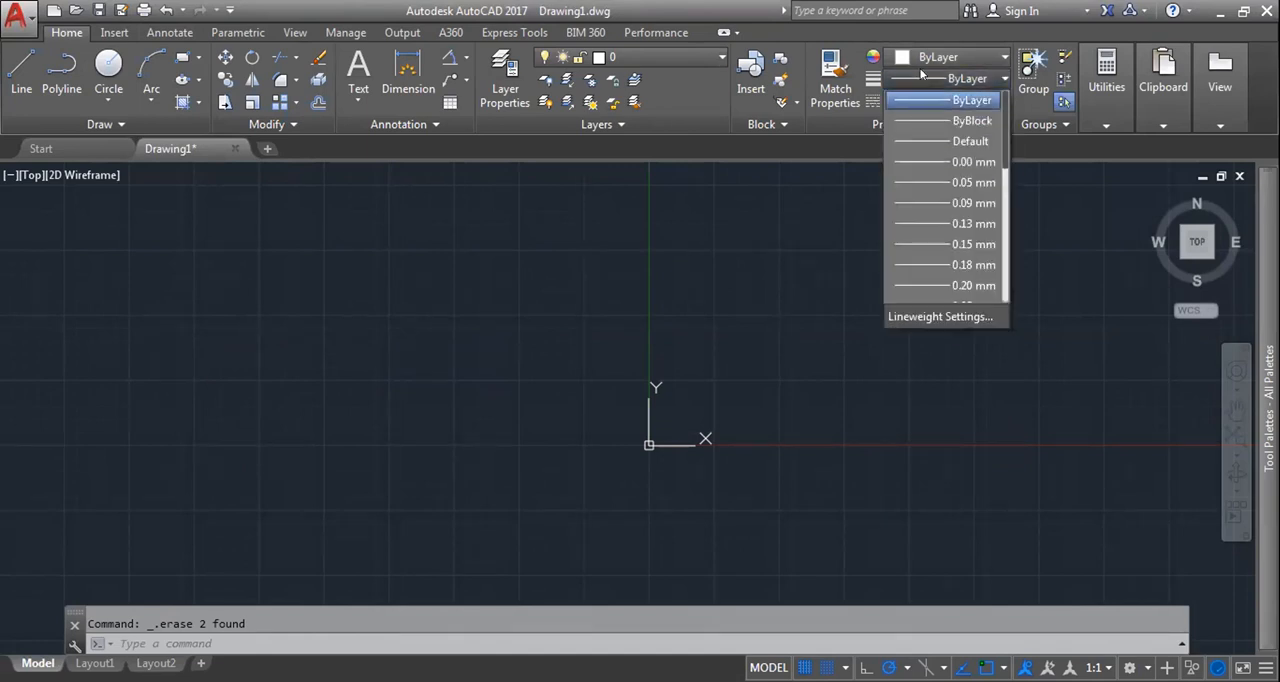
left_click(921, 77)
left_click(915, 101)
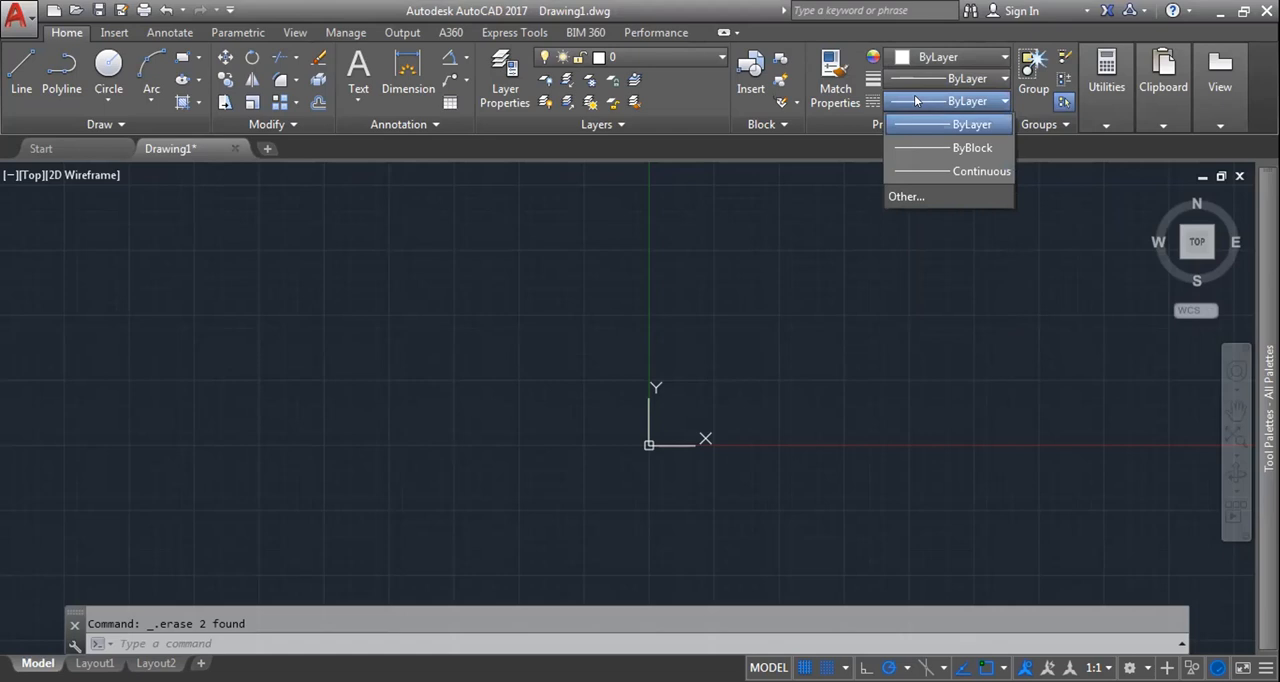
left_click(600, 234)
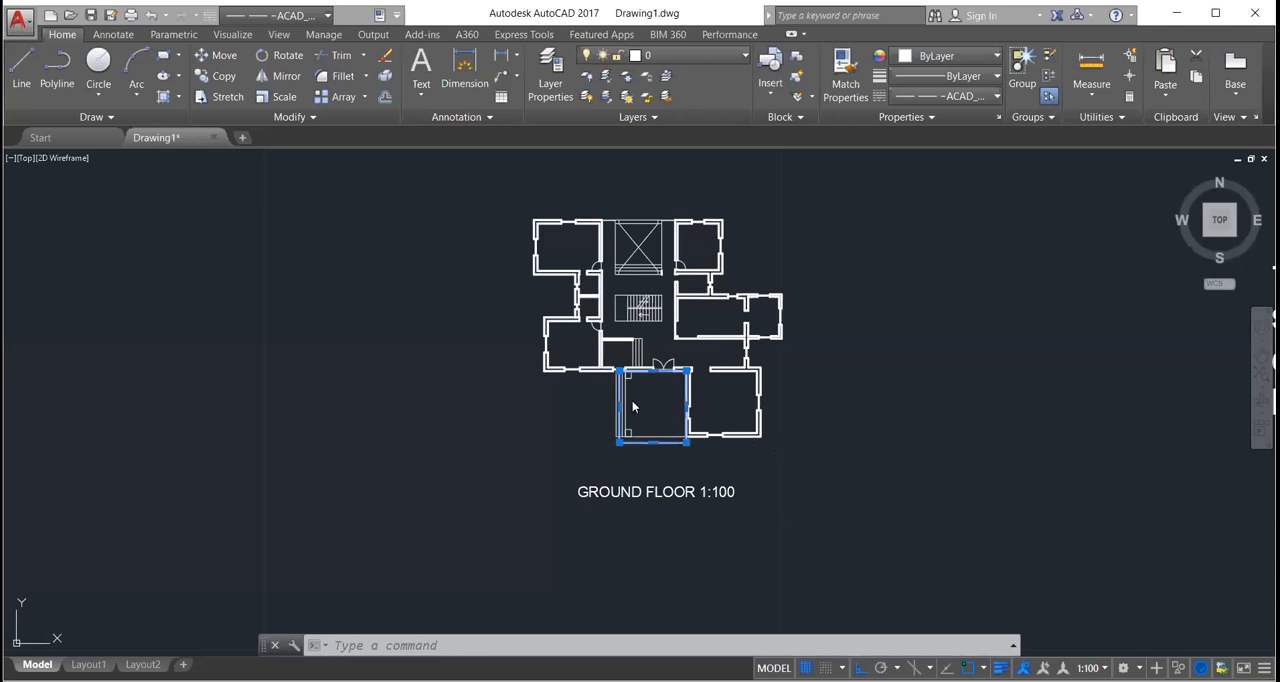
Step: Inspect the selected rectangle over the porch in front of the double door, and deselect it
scroll(660, 392, "up", 3)
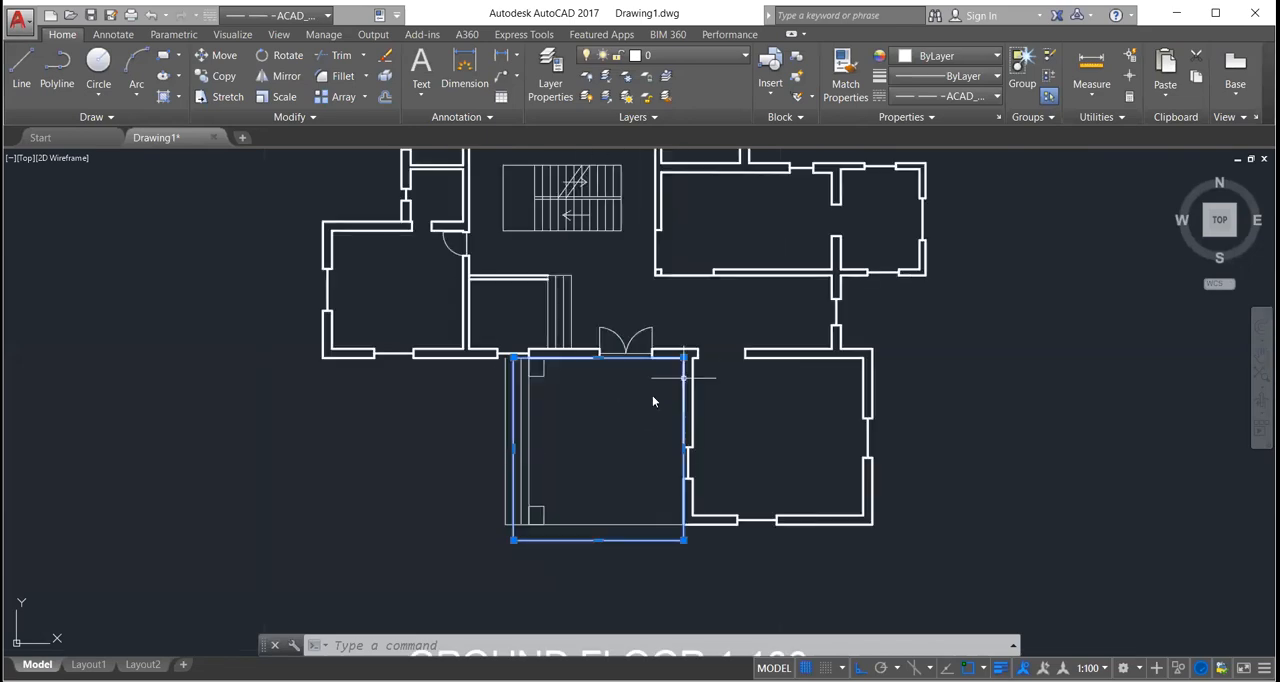
scroll(652, 395, "up", 2)
scroll(652, 395, "down", 2)
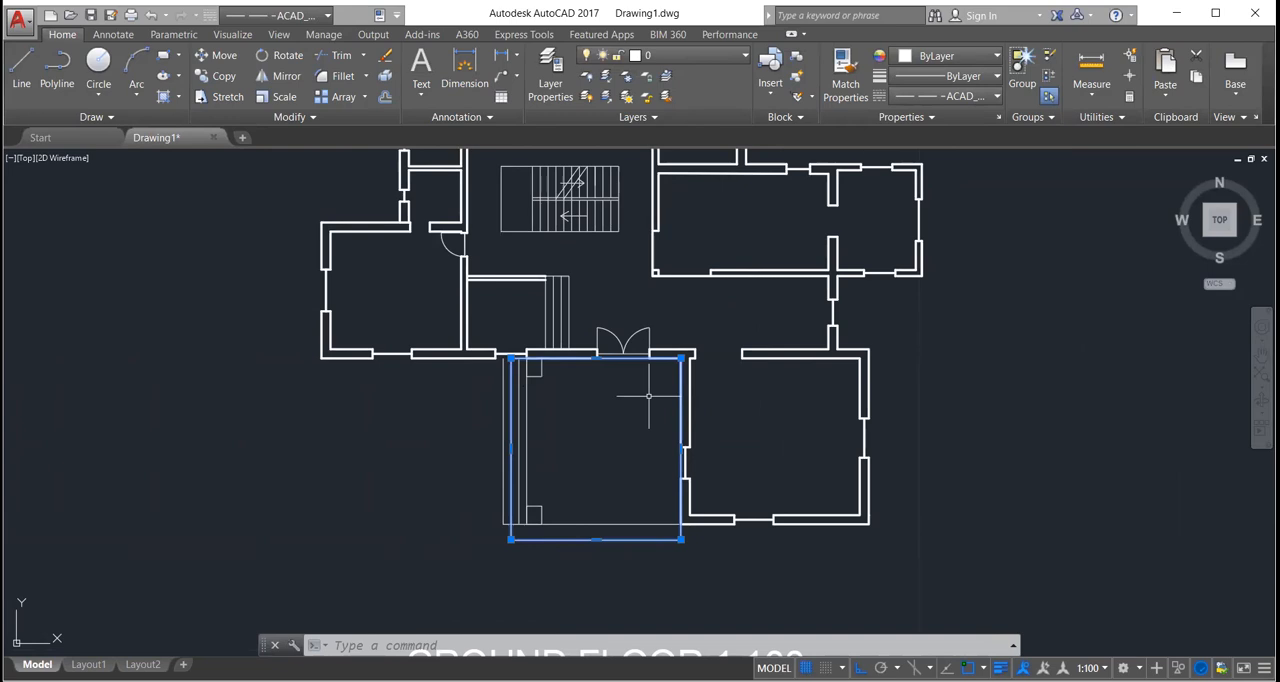
key("Escape")
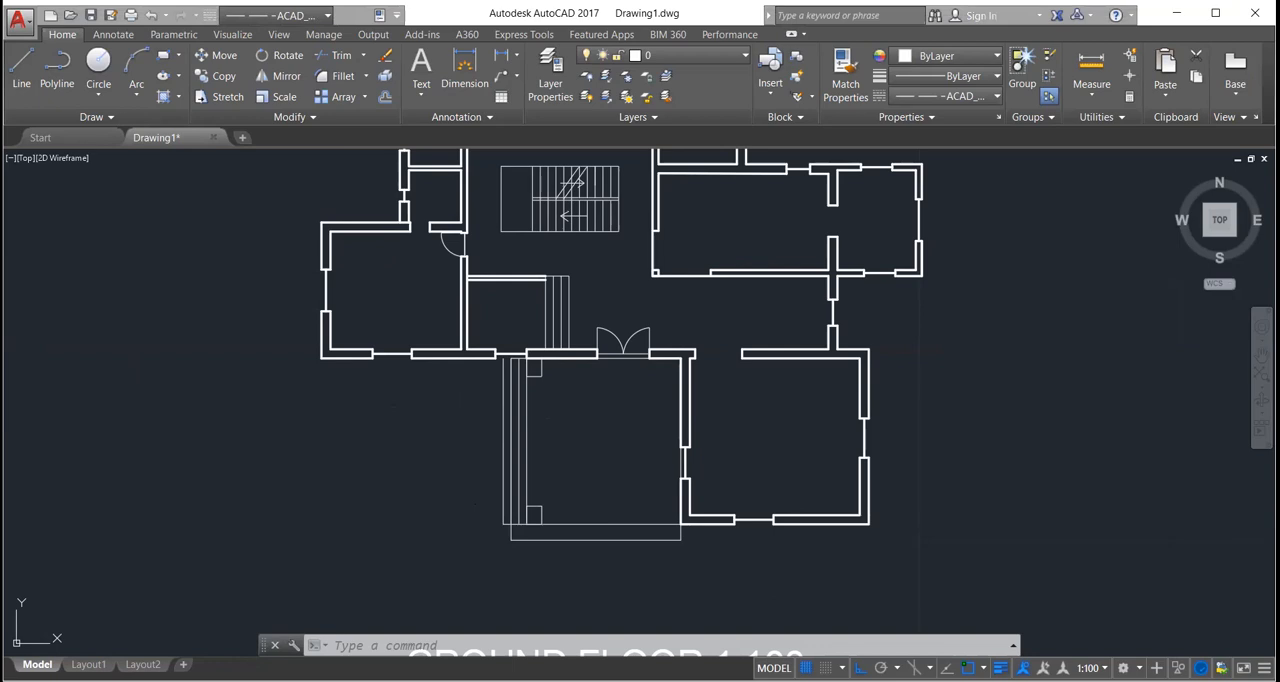
Step: Turn on snapping to the drawing grid
left_click(632, 455)
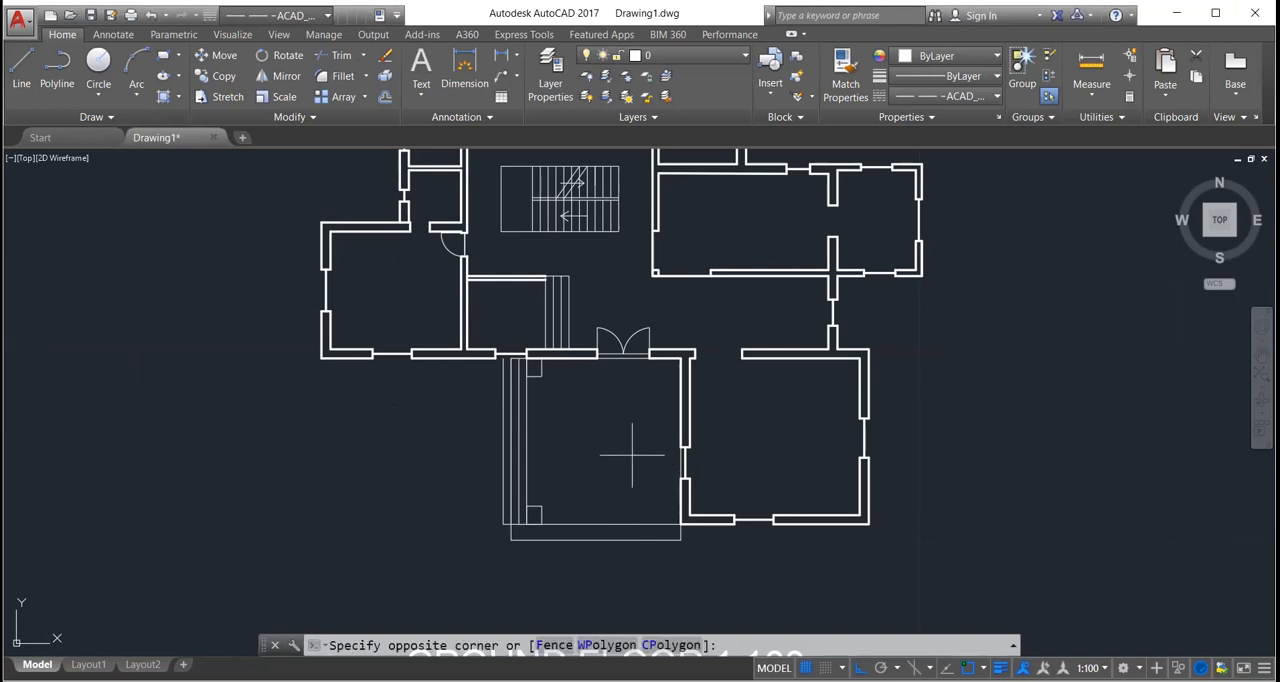
mouse_move(654, 506)
left_mouse_down()
mouse_move(563, 391)
mouse_move(863, 628)
left_mouse_up()
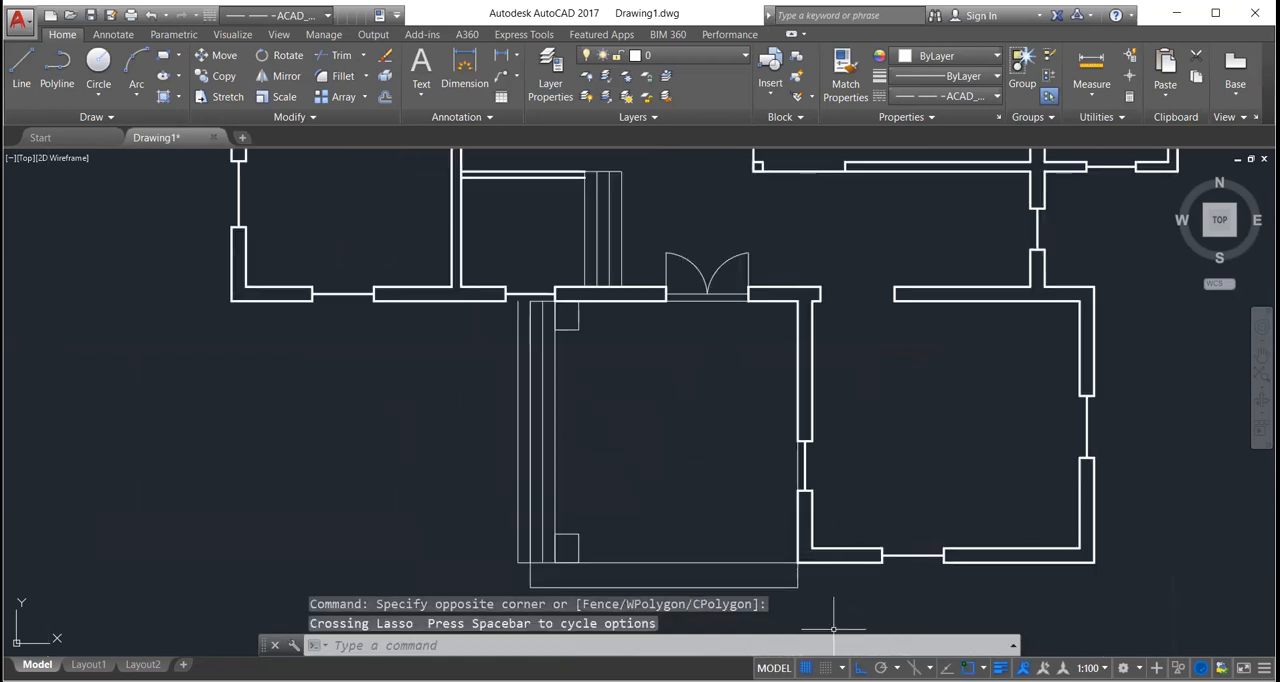
left_click(823, 668)
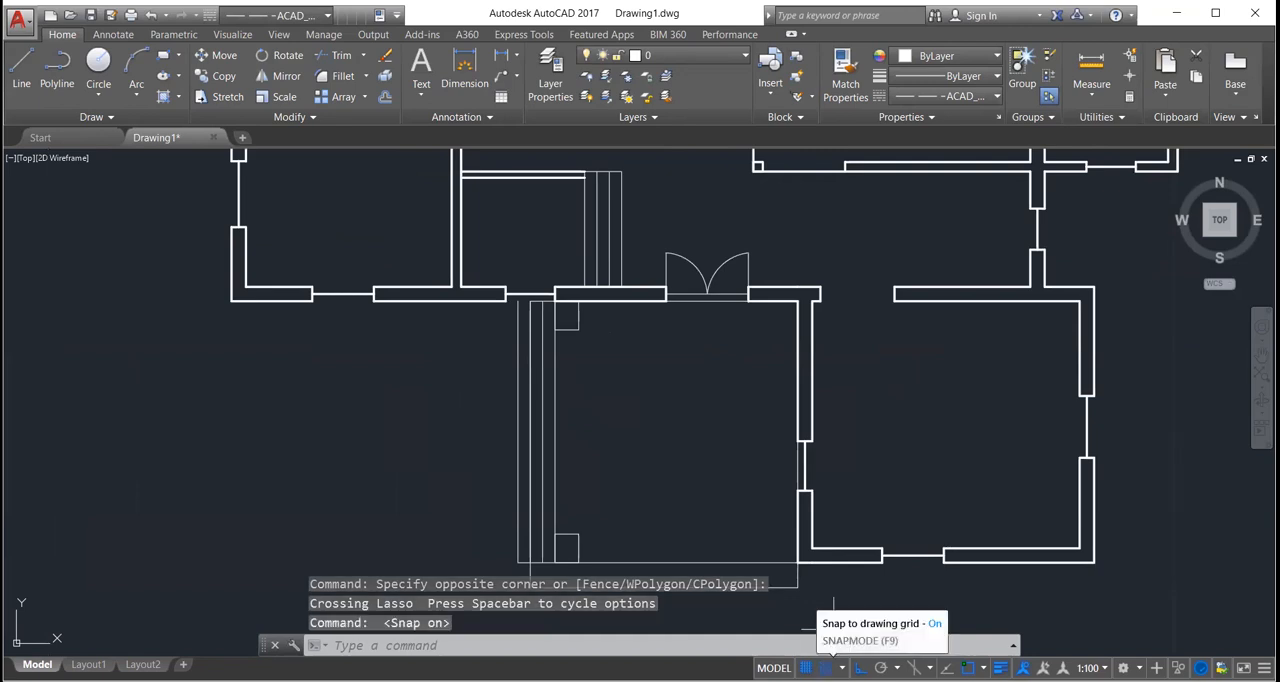
left_click(823, 668)
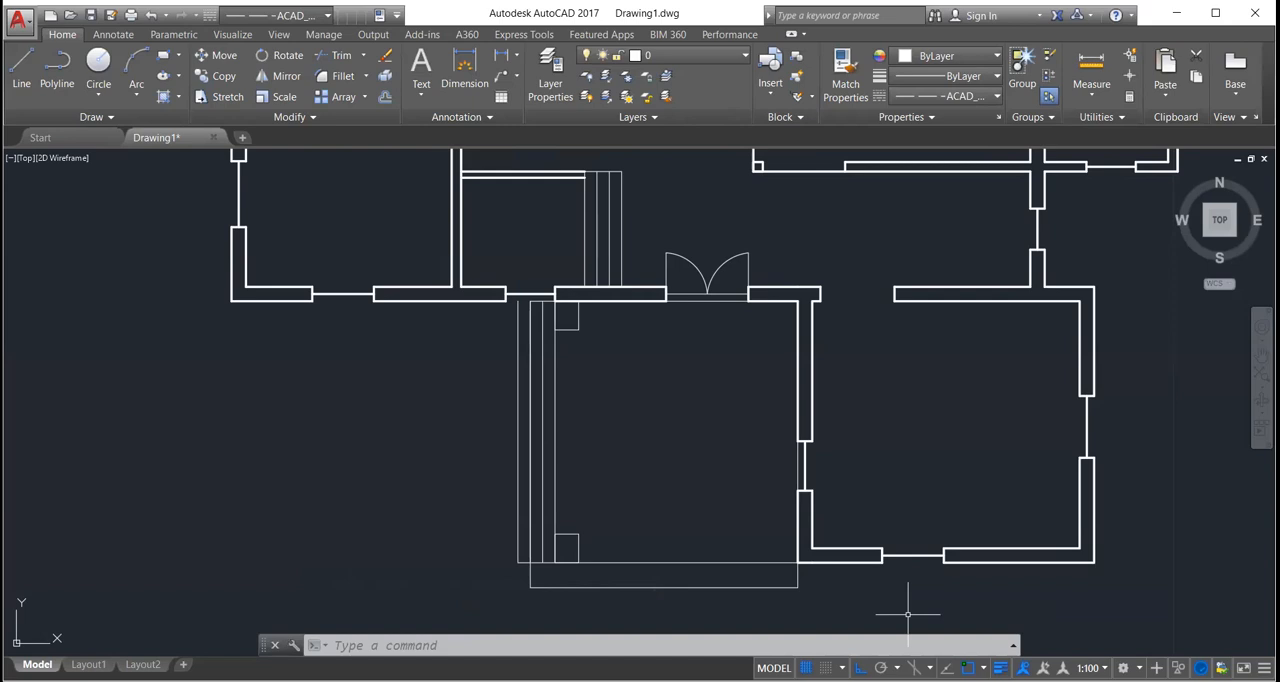
Step: Set the current linetype to ByLayer
left_click(995, 96)
left_click(995, 96)
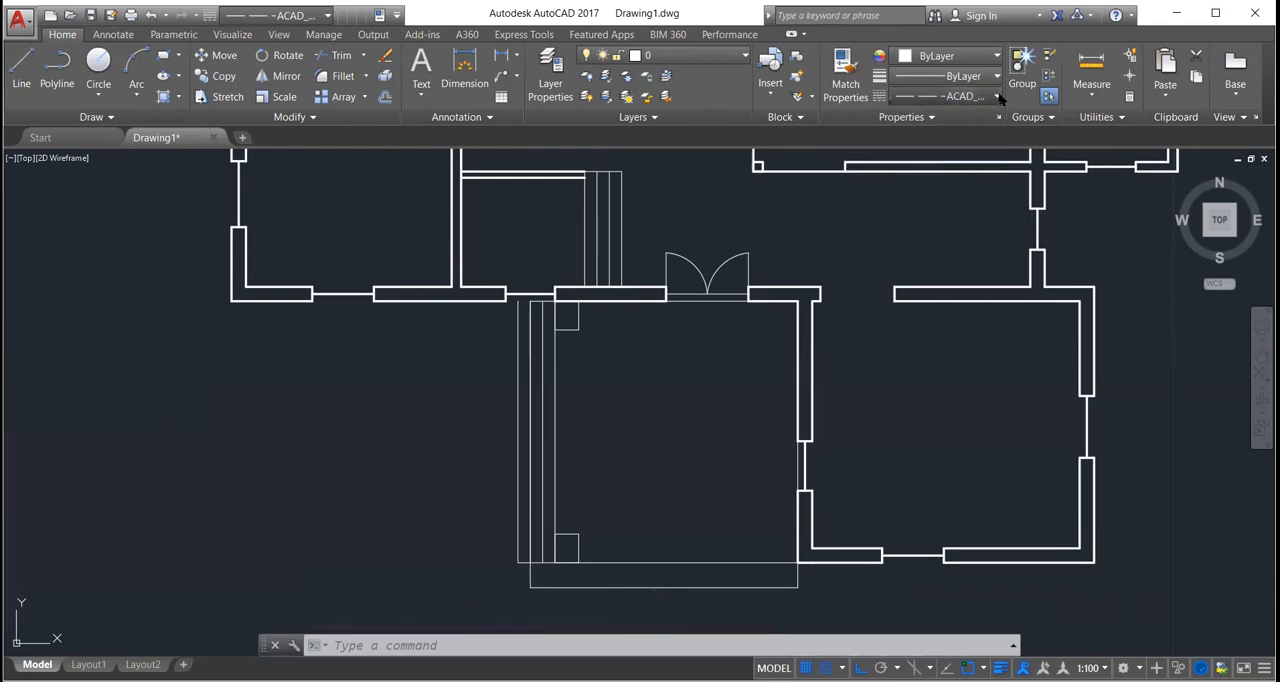
left_click(996, 96)
left_click(975, 118)
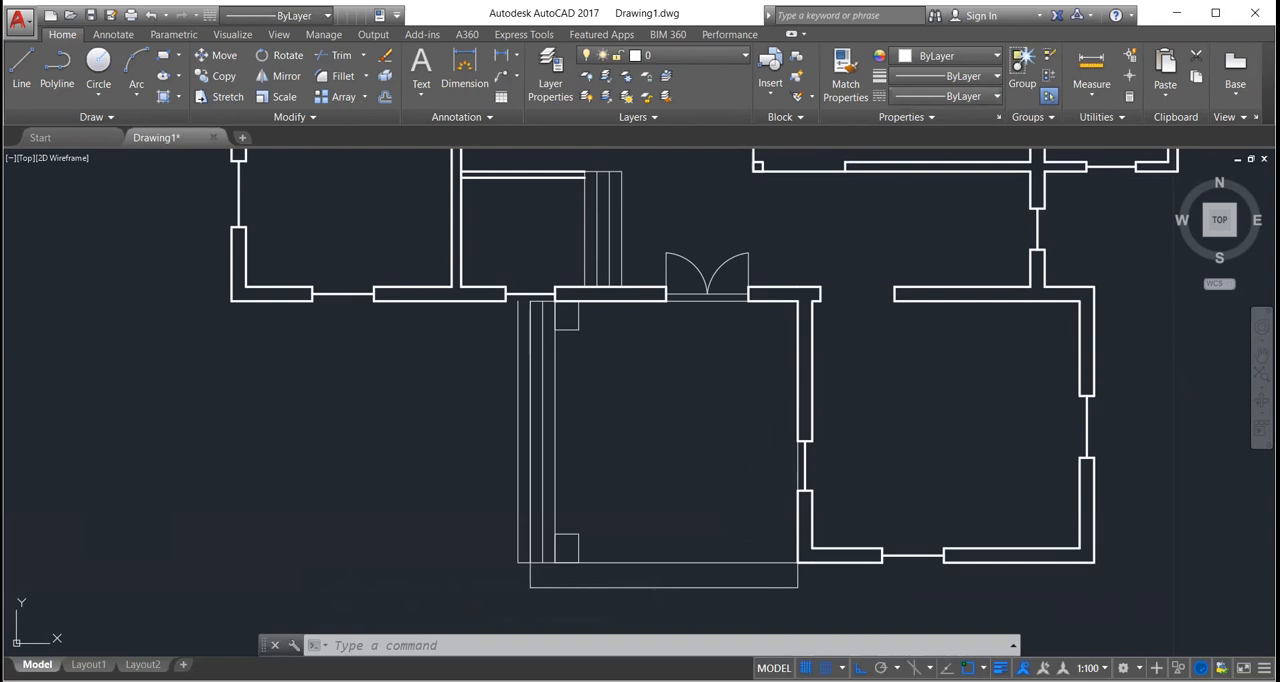
left_click(778, 545)
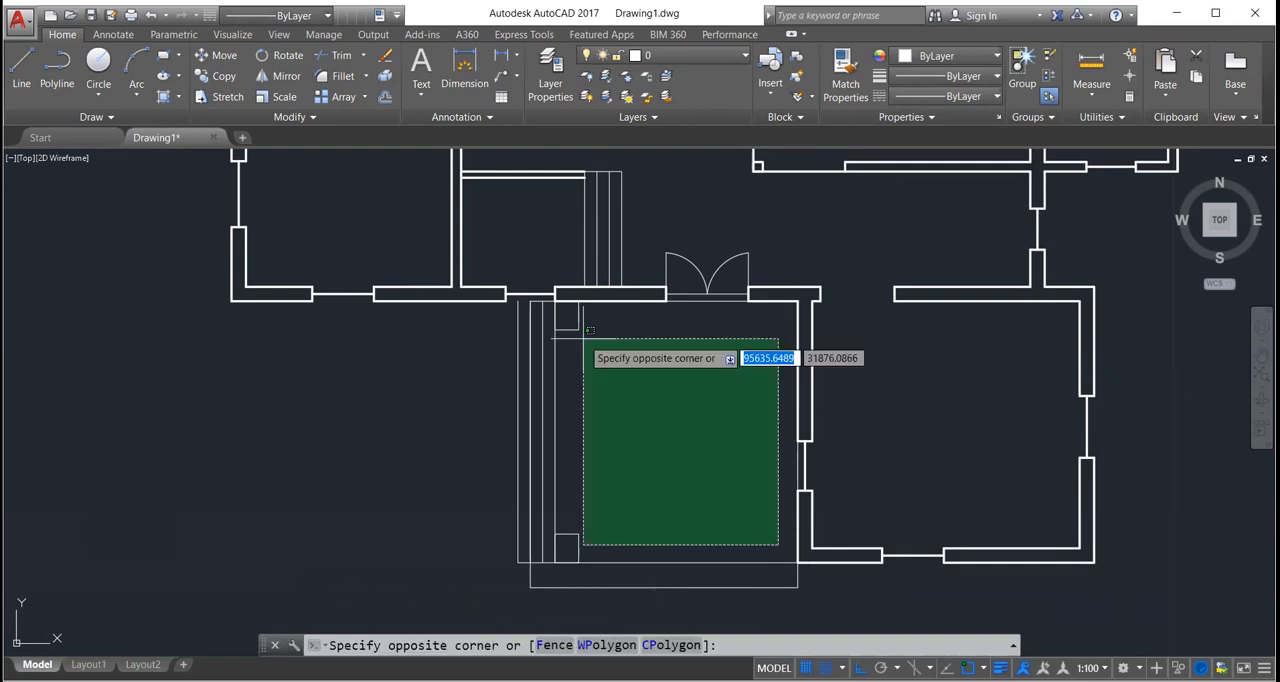
left_click(586, 337)
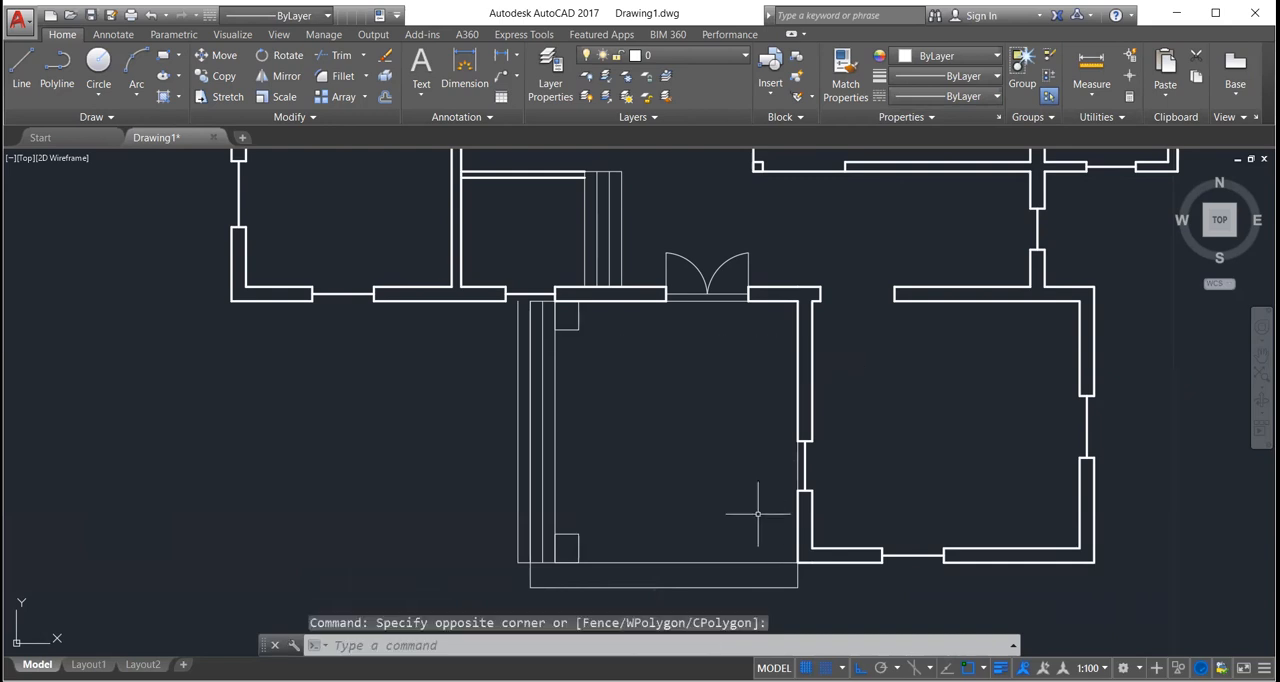
left_click(948, 96)
left_click(772, 380)
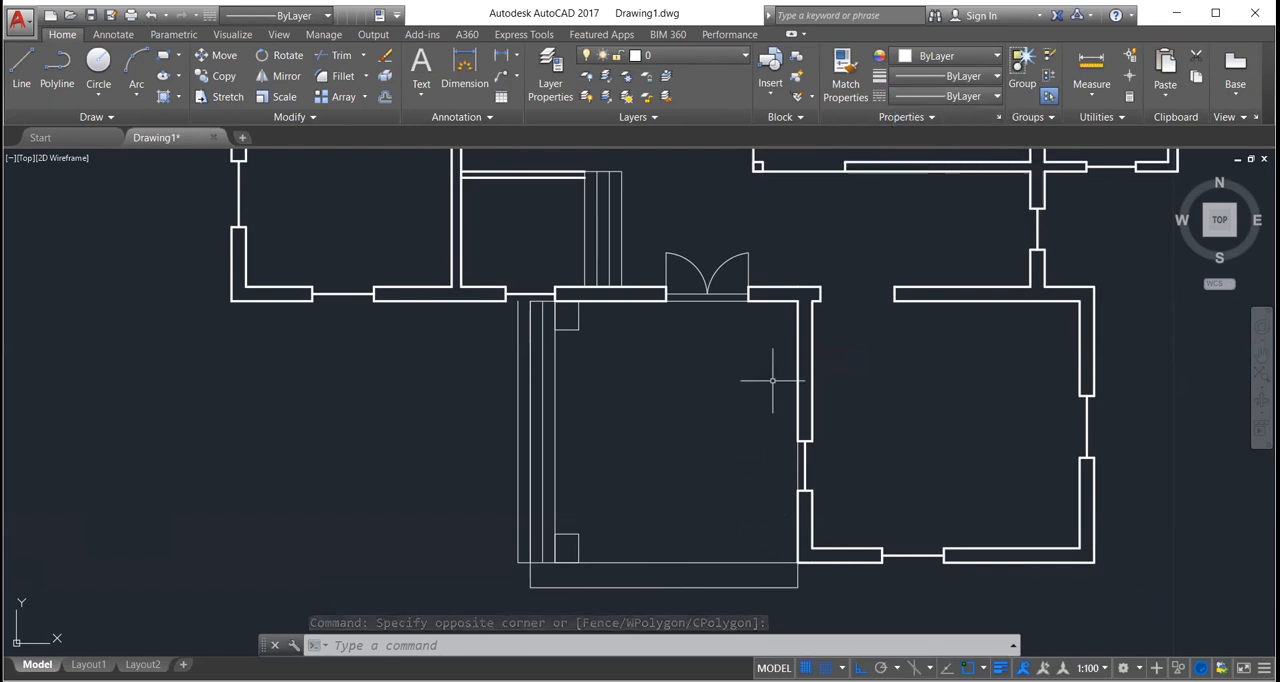
double_click(716, 426)
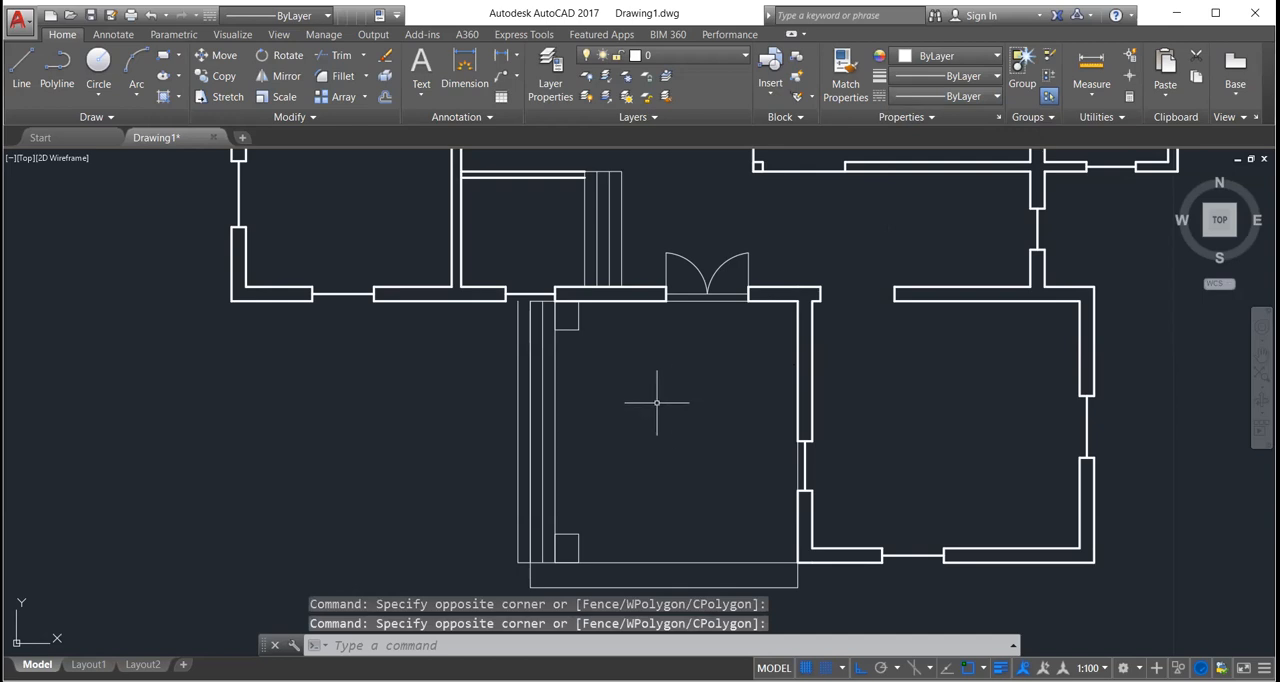
left_click(659, 355)
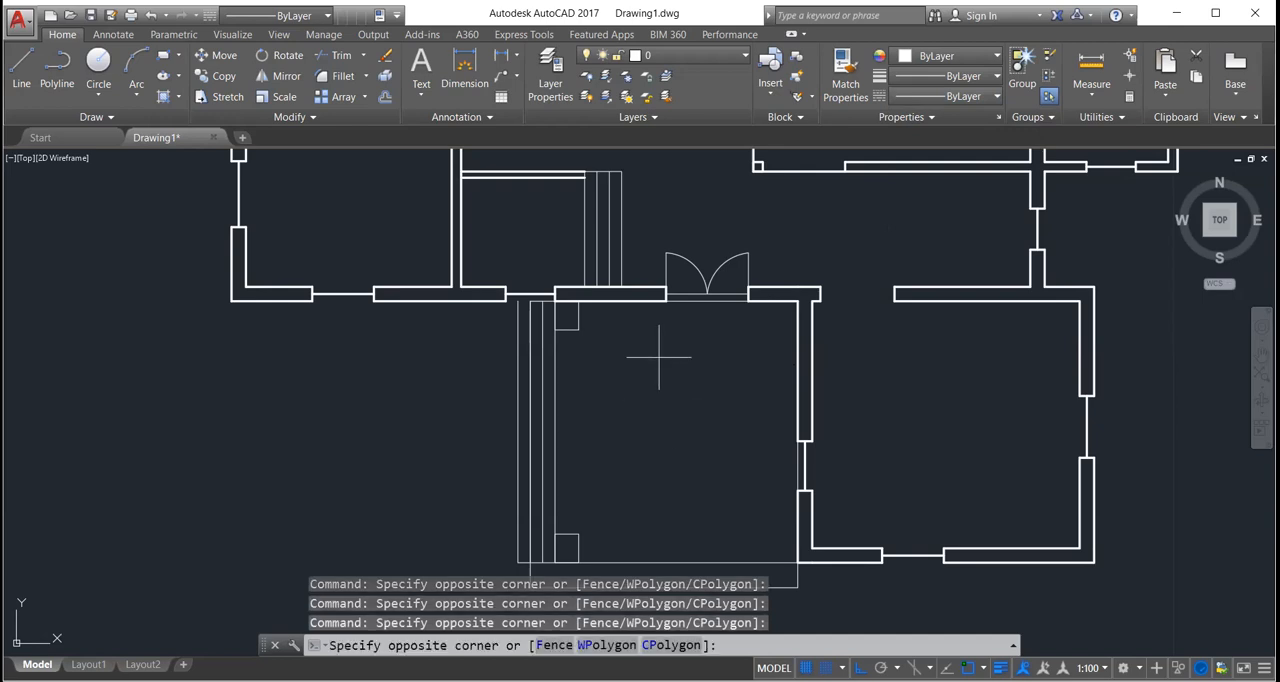
left_click(660, 476)
Step: Turn on object snap tracking and cancel the open selection window
left_click(655, 433)
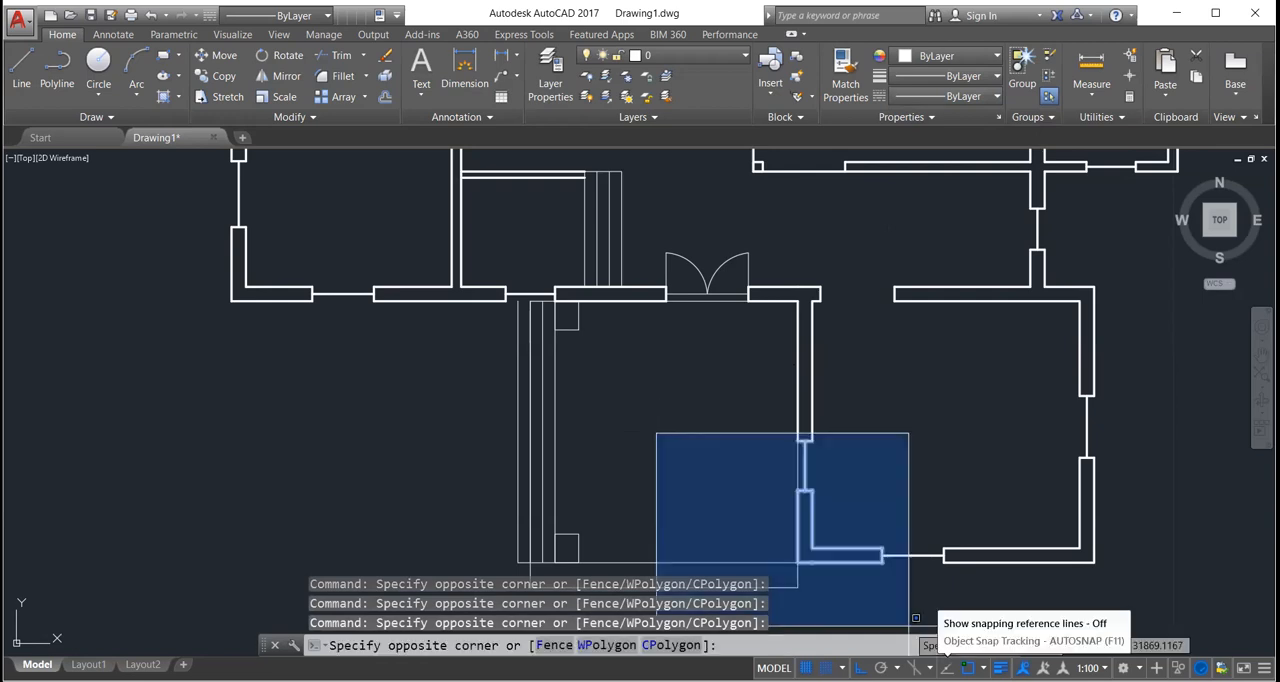
key("F11")
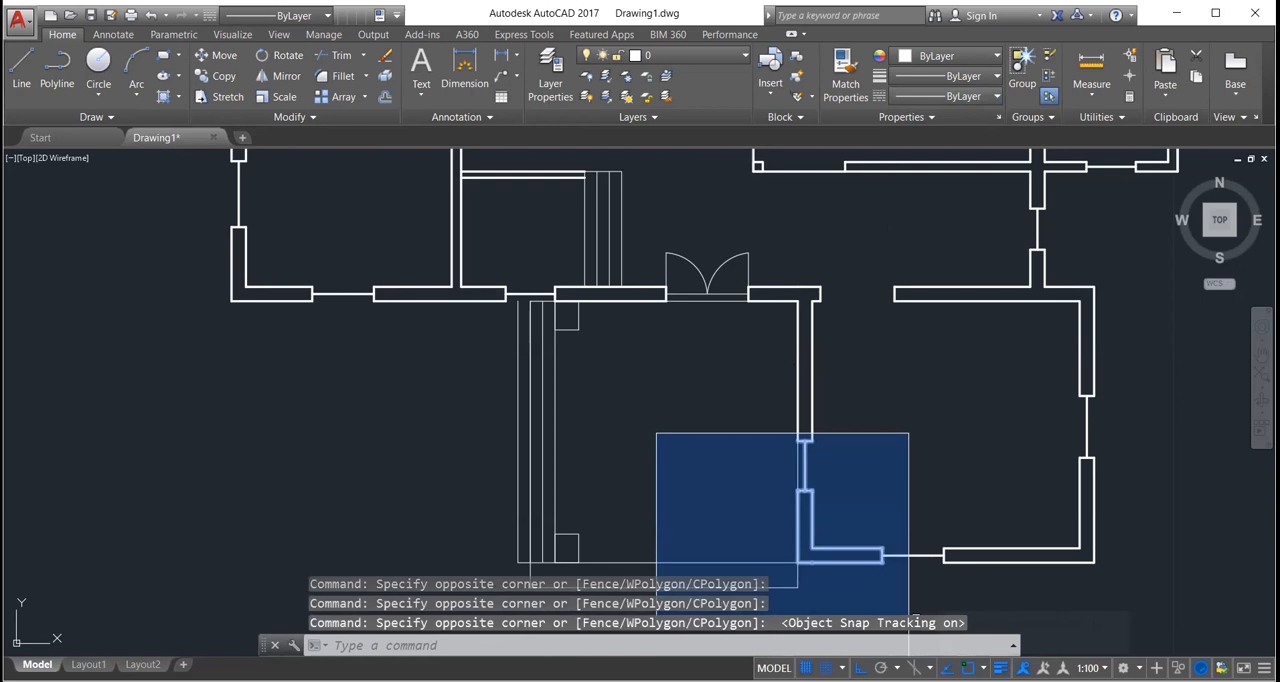
key("Escape")
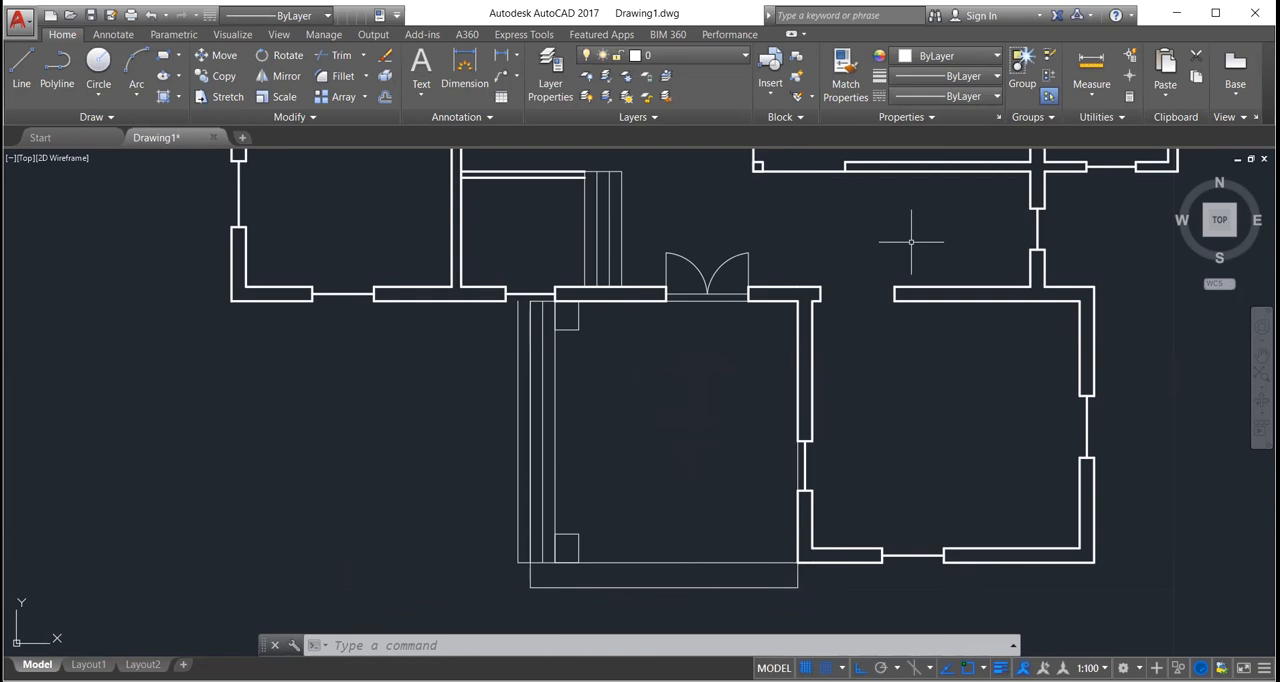
left_click(961, 96)
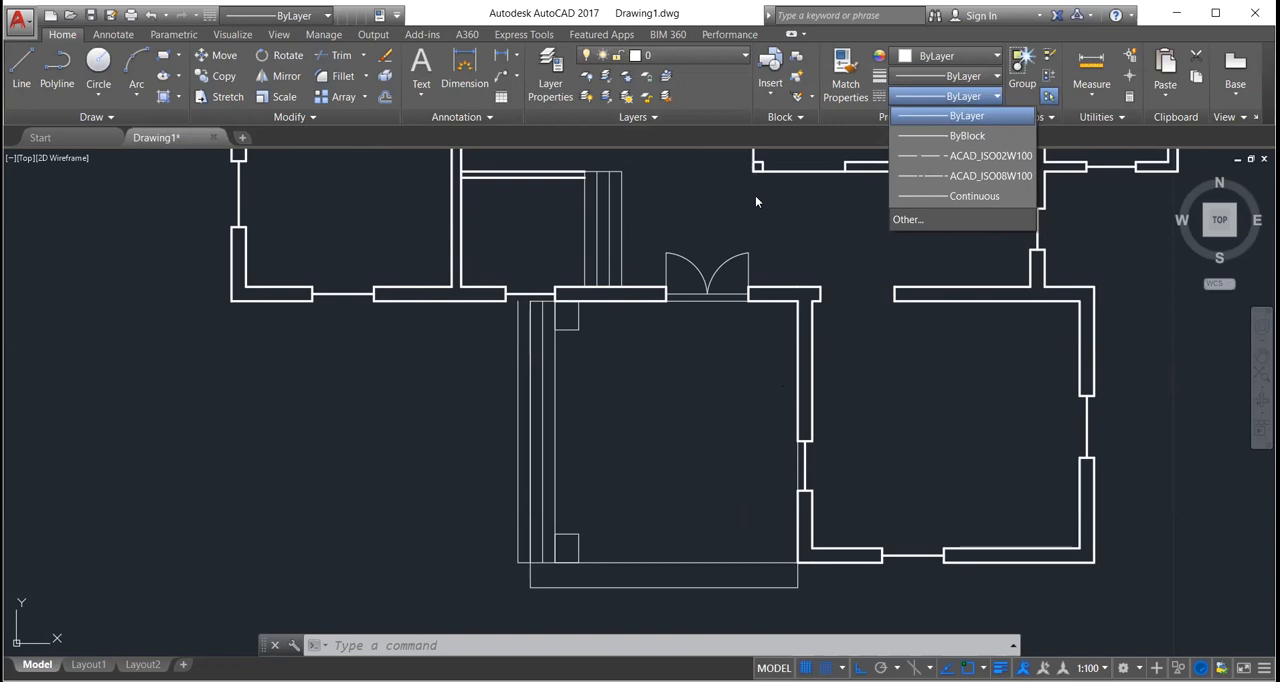
right_click(818, 36)
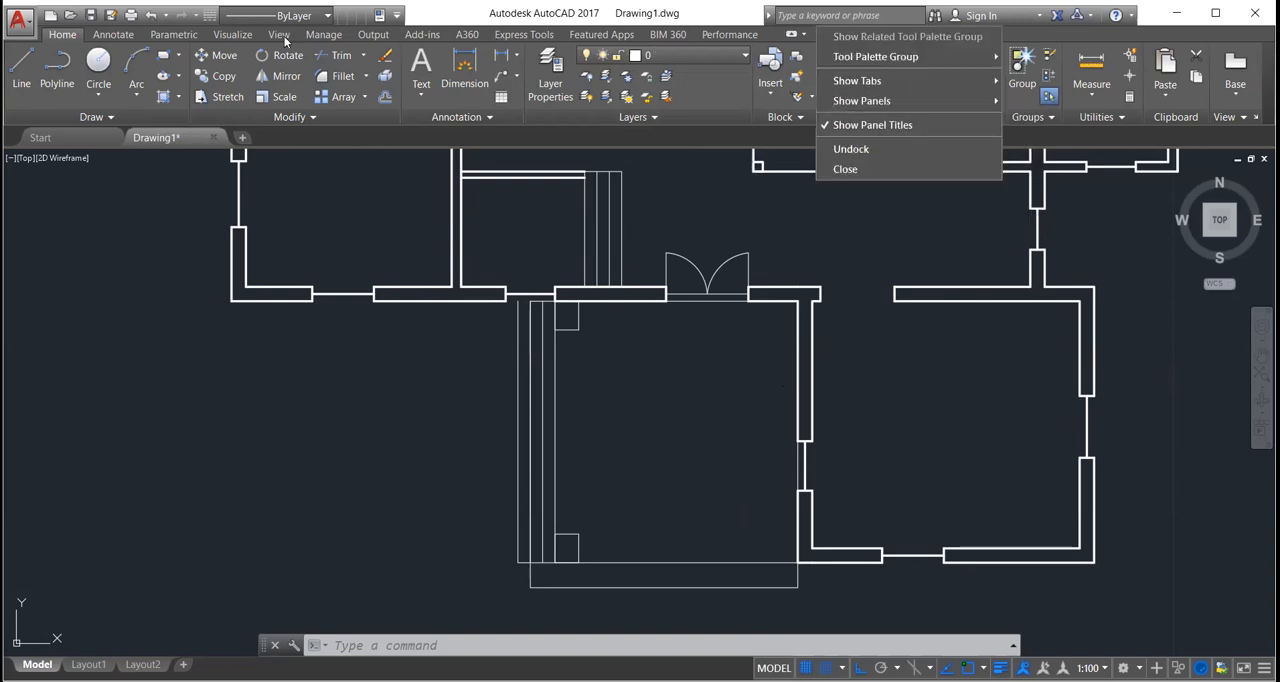
key("Escape")
scroll(366, 38, "down", 3)
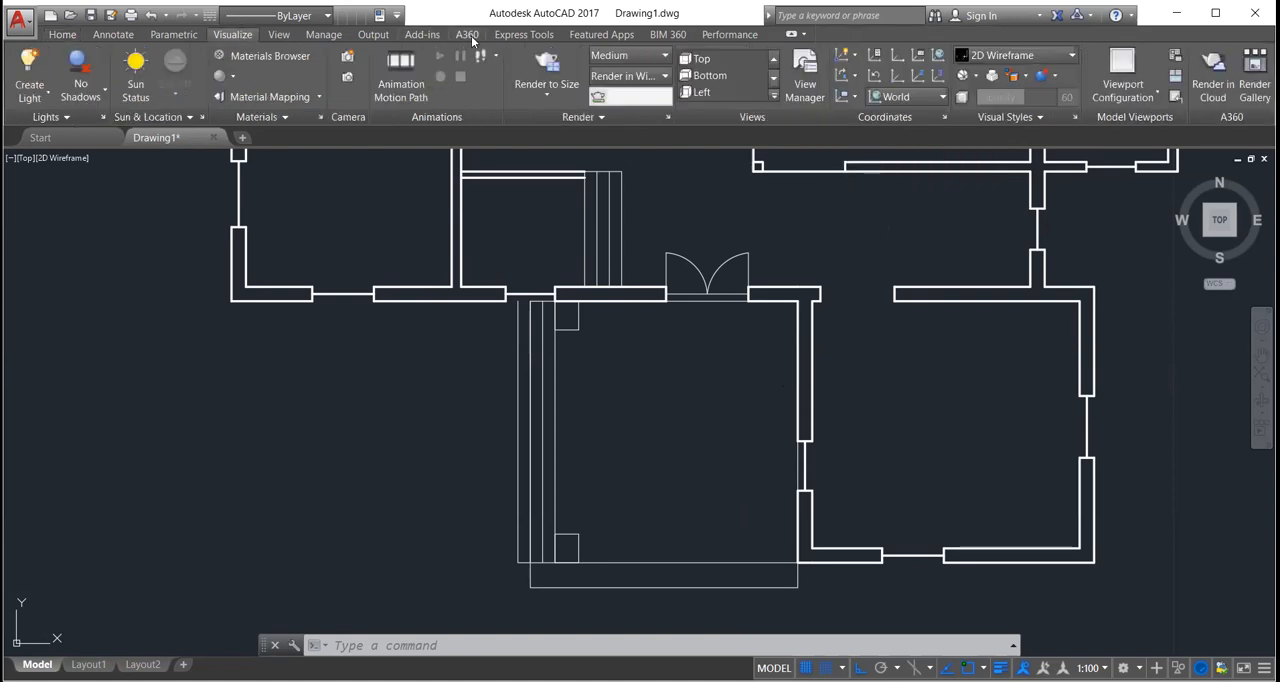
Step: Open the Tool Palettes, show the Architectural samples and dock the palette beside the drawing area
left_click(282, 36)
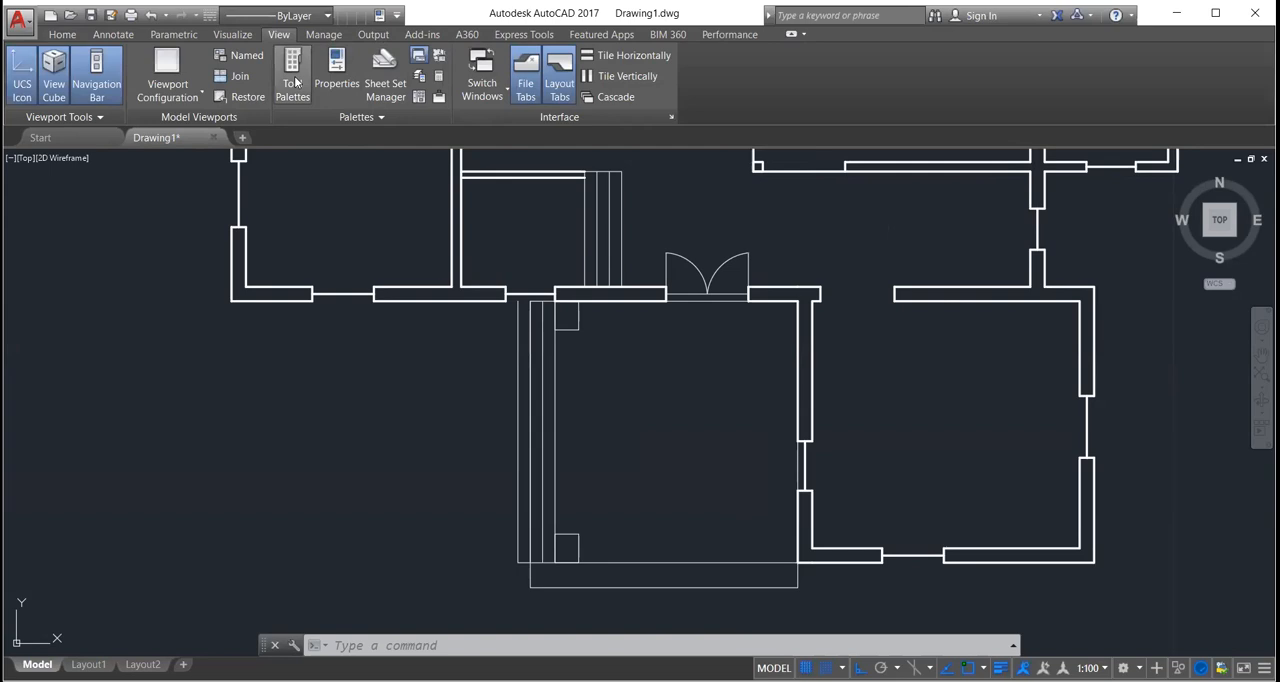
left_click(294, 82)
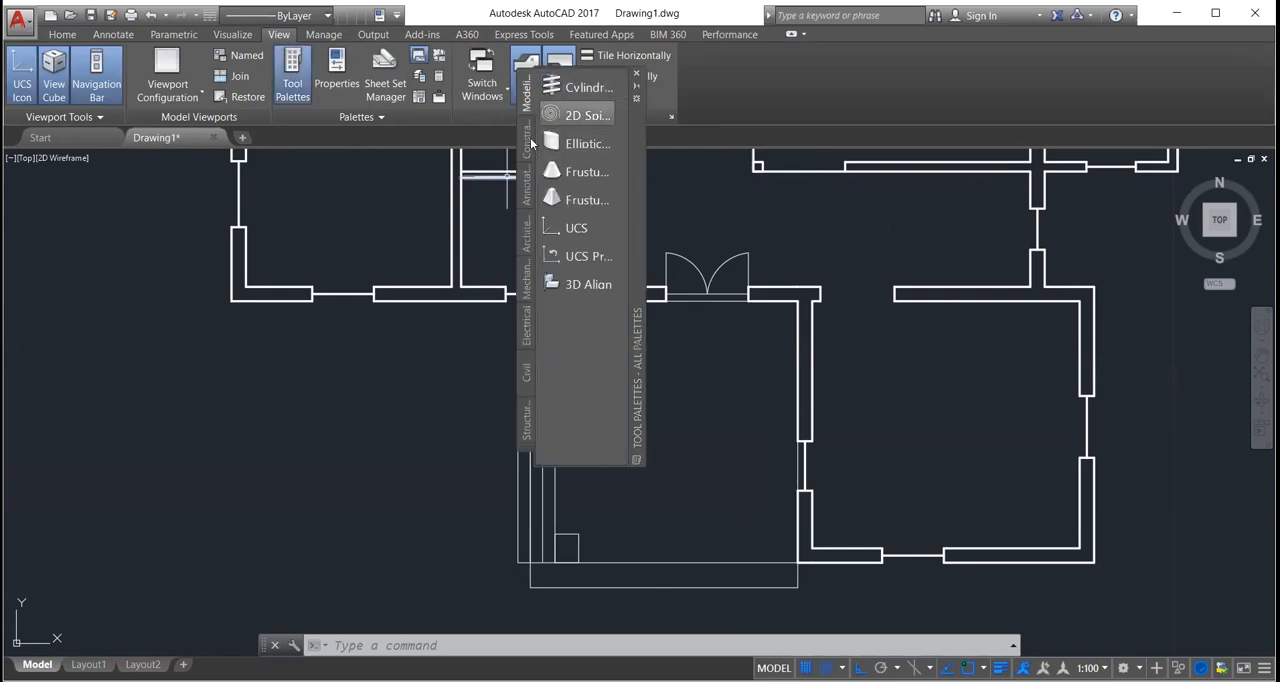
left_click(528, 237)
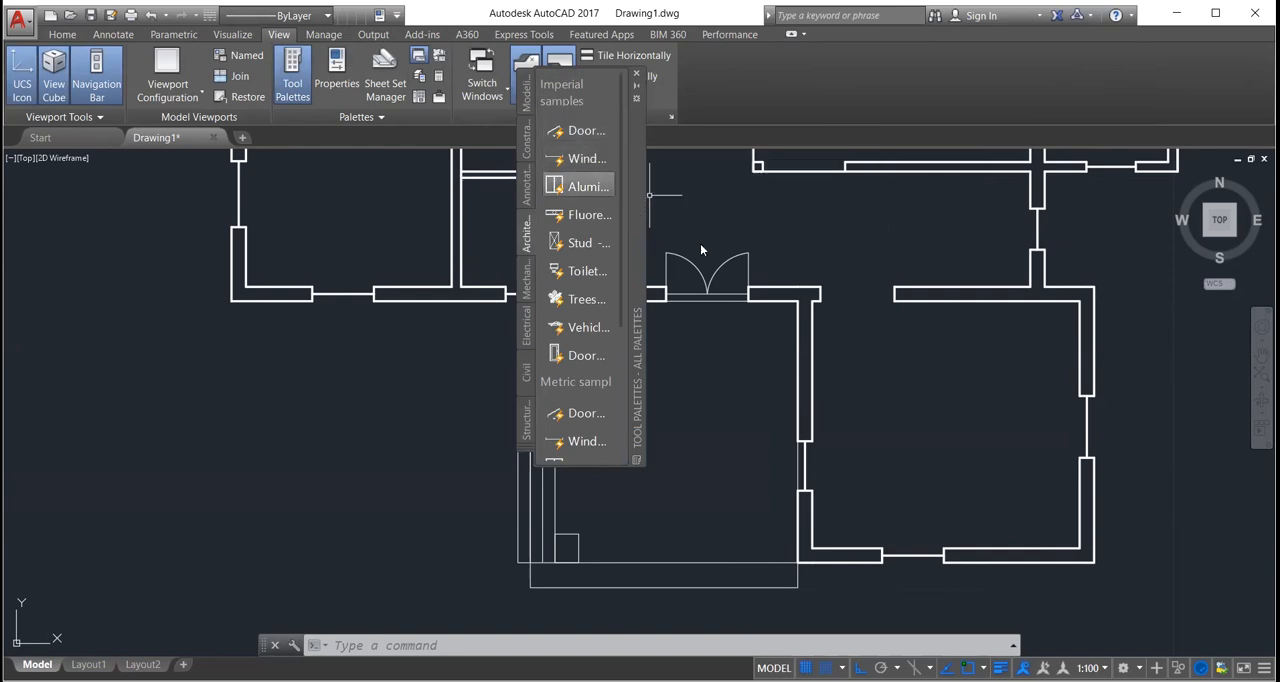
double_click(638, 197)
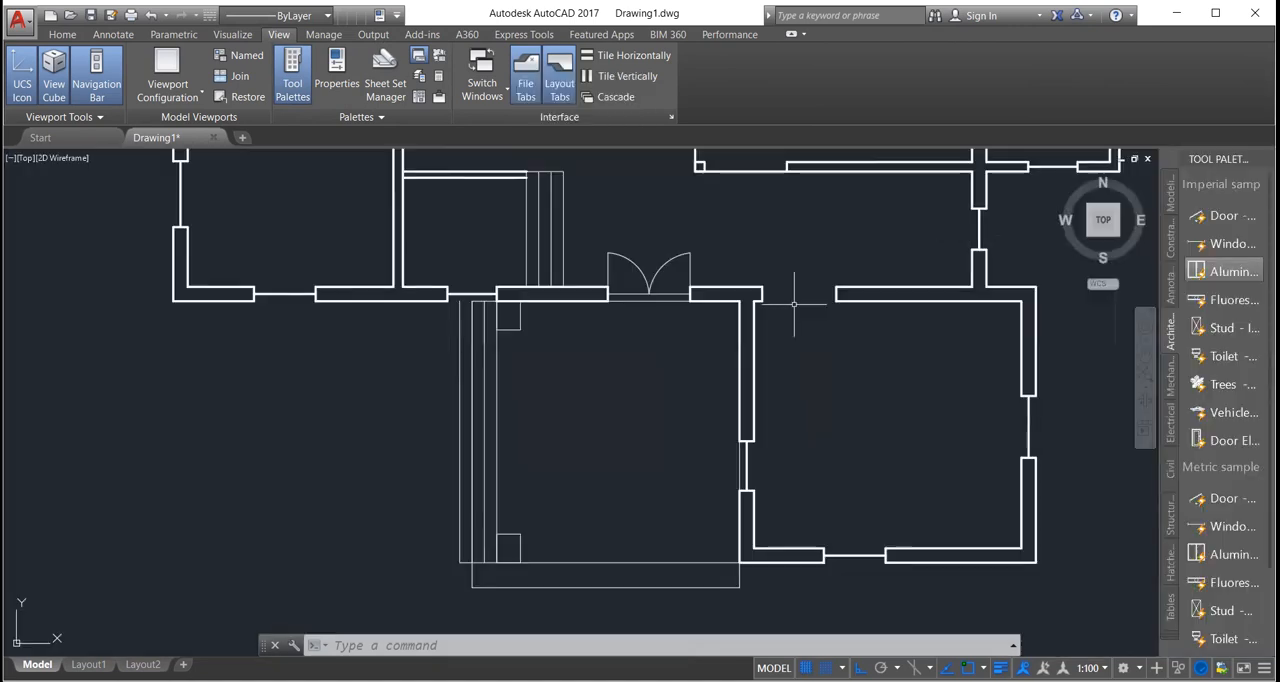
Step: Insert the Toilet - Imperial block at the porch outline's outer corner, beside the corner of the adjoining room
left_click(1068, 373)
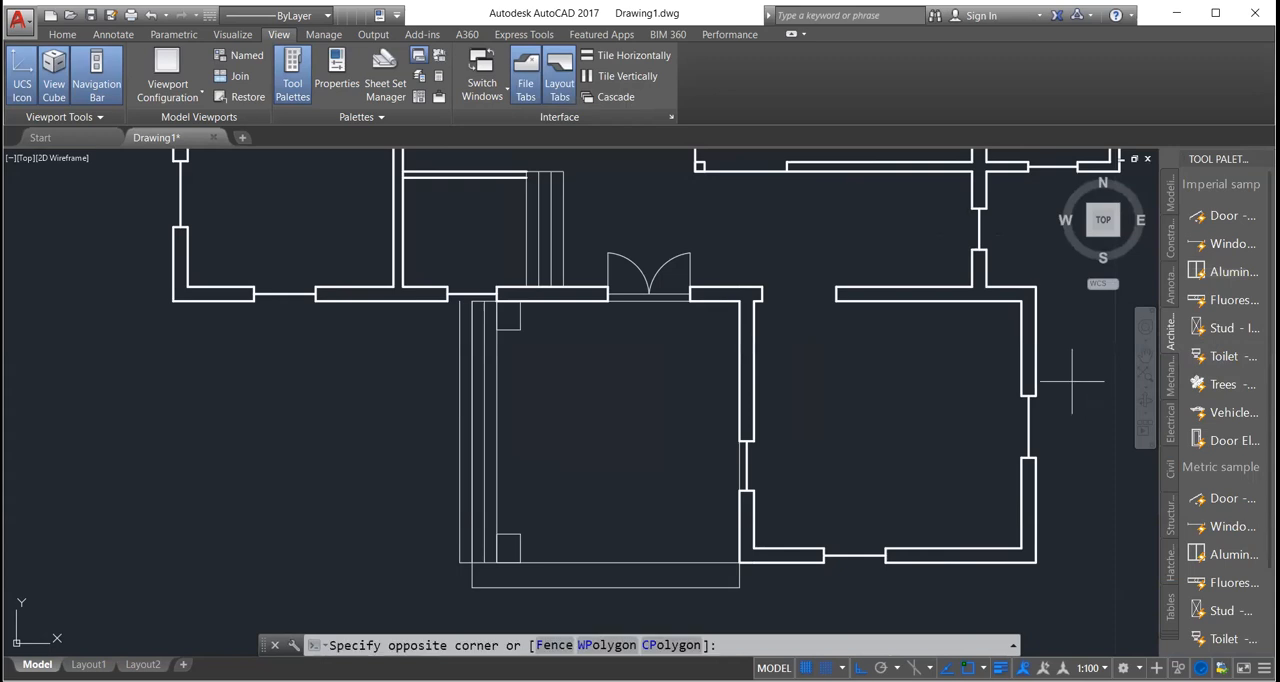
left_click(1229, 357)
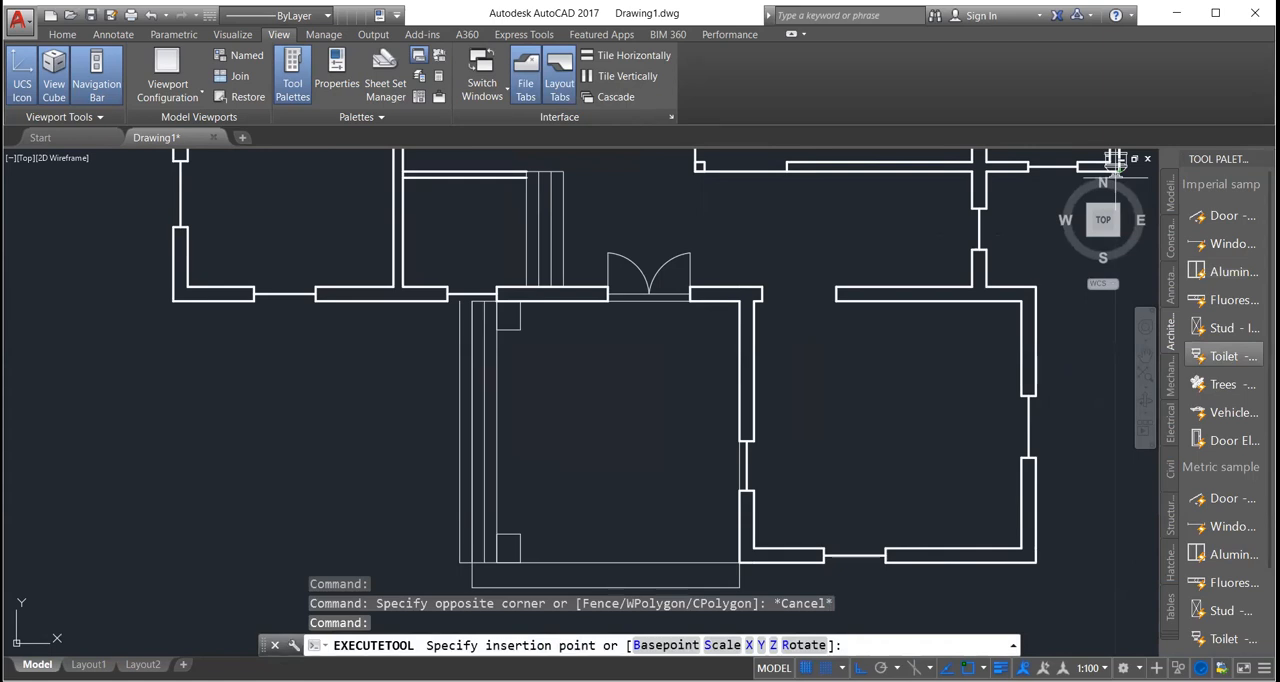
left_click(1228, 358)
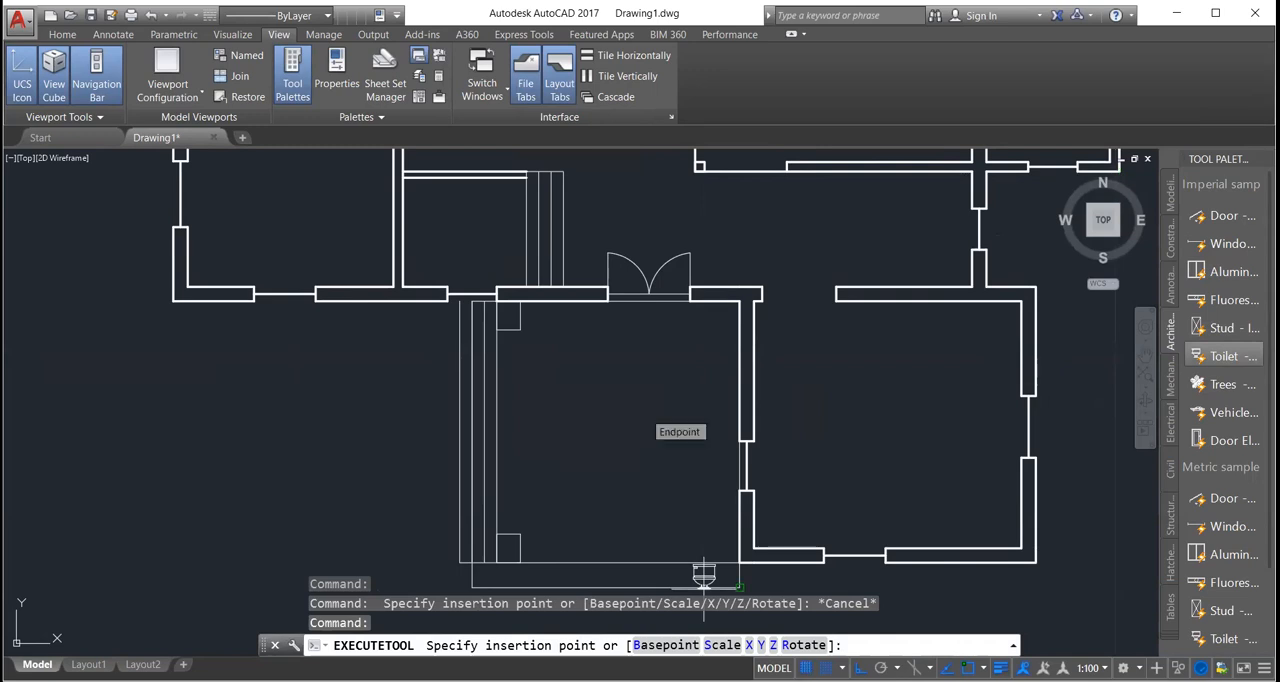
left_click(704, 578)
middle_click_drag(704, 578, 702, 396)
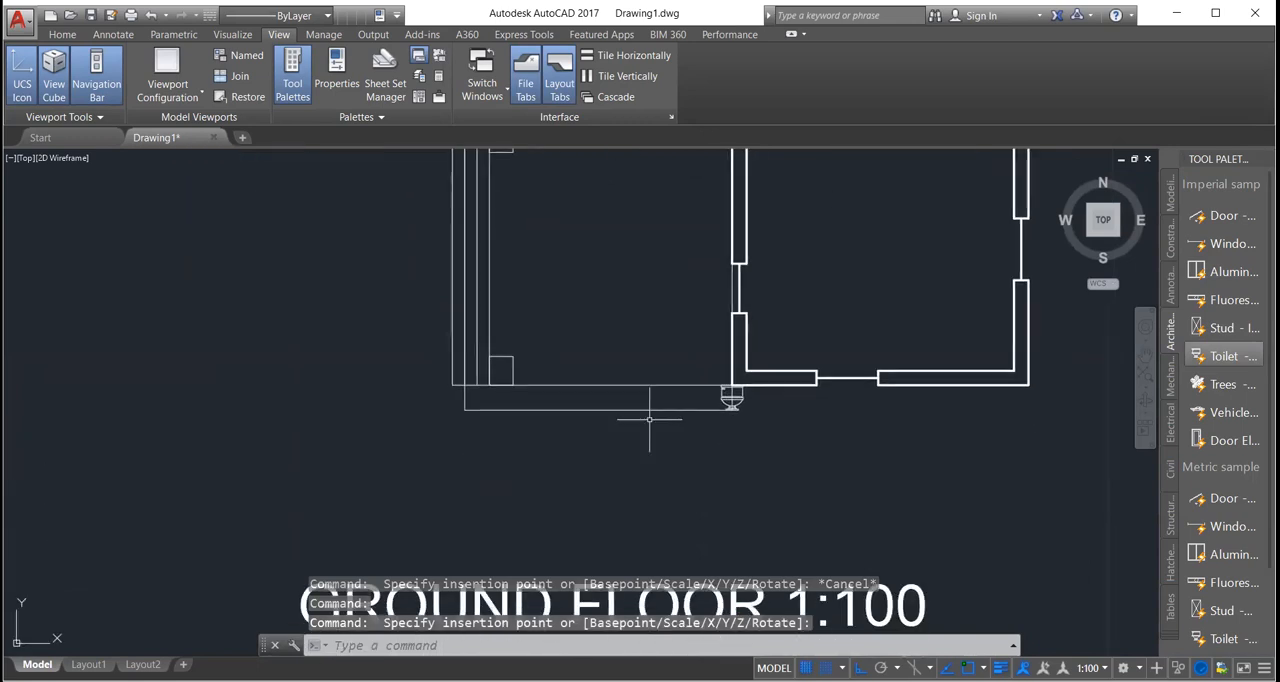
scroll(708, 419, "up", 7)
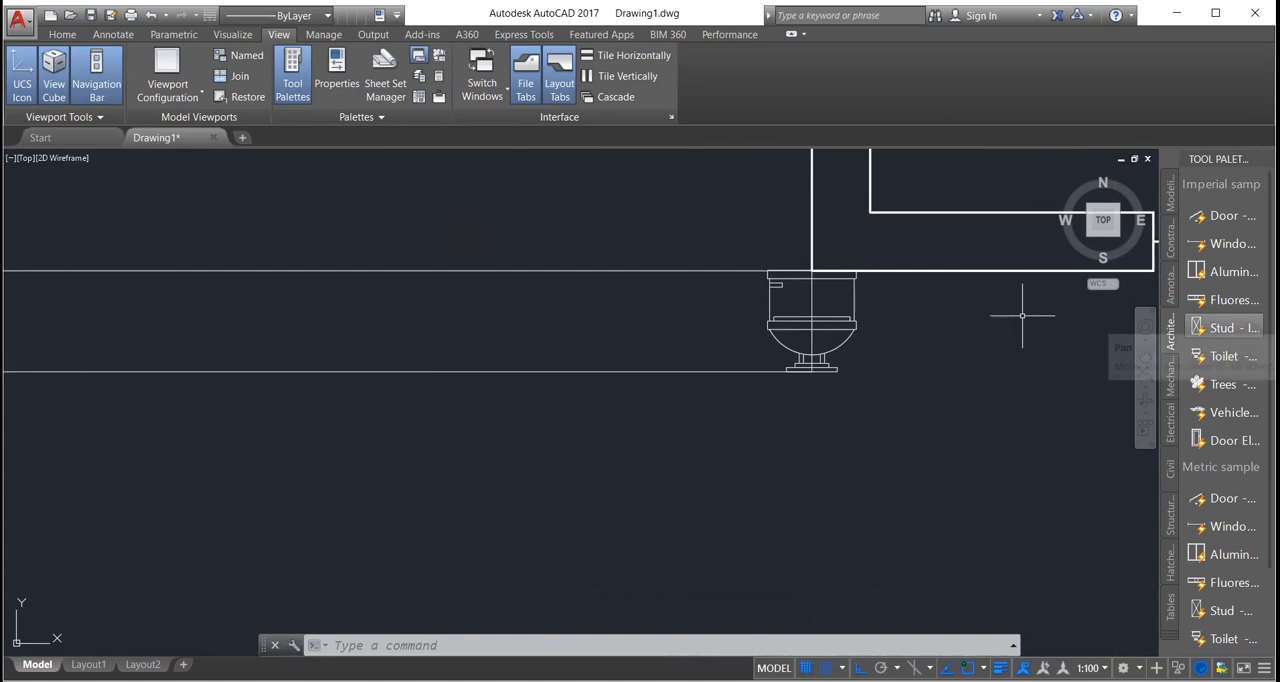
Step: Insert the Door - Imperial block on the porch's outer horizontal line, just west of the toilet block
left_click(1219, 216)
middle_click_drag(687, 198, 691, 303)
scroll(672, 463, "down", 2)
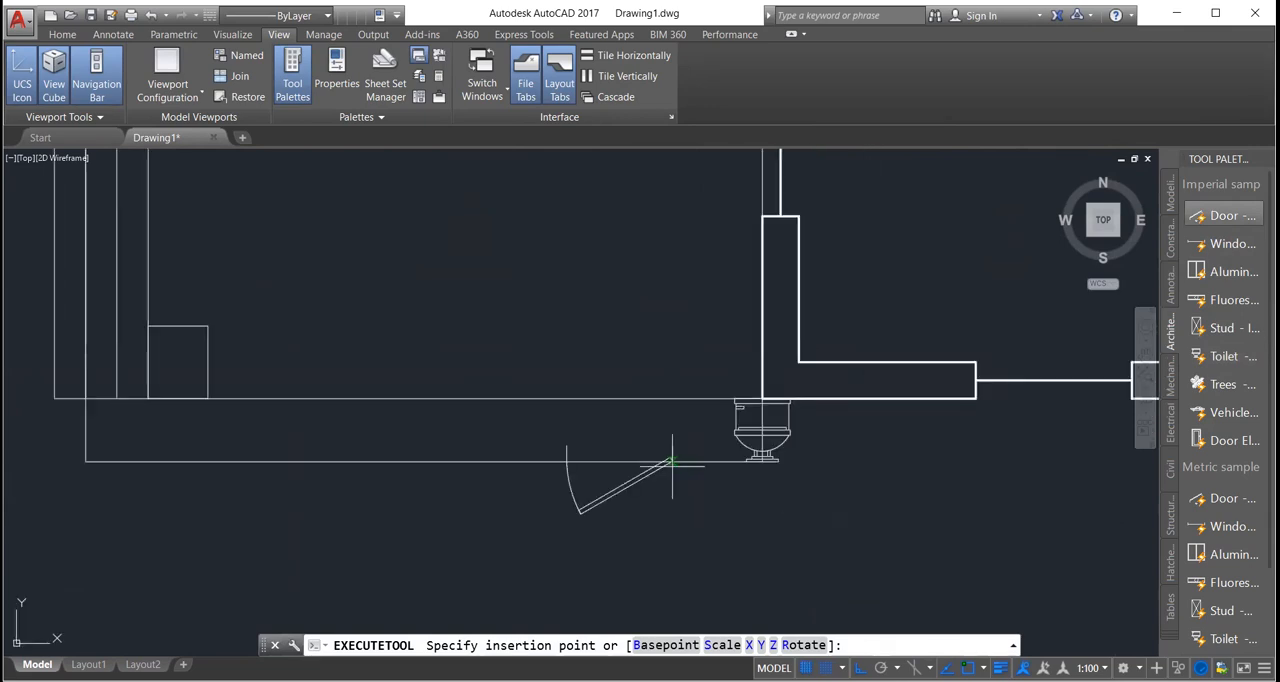
scroll(677, 316, "down", 4)
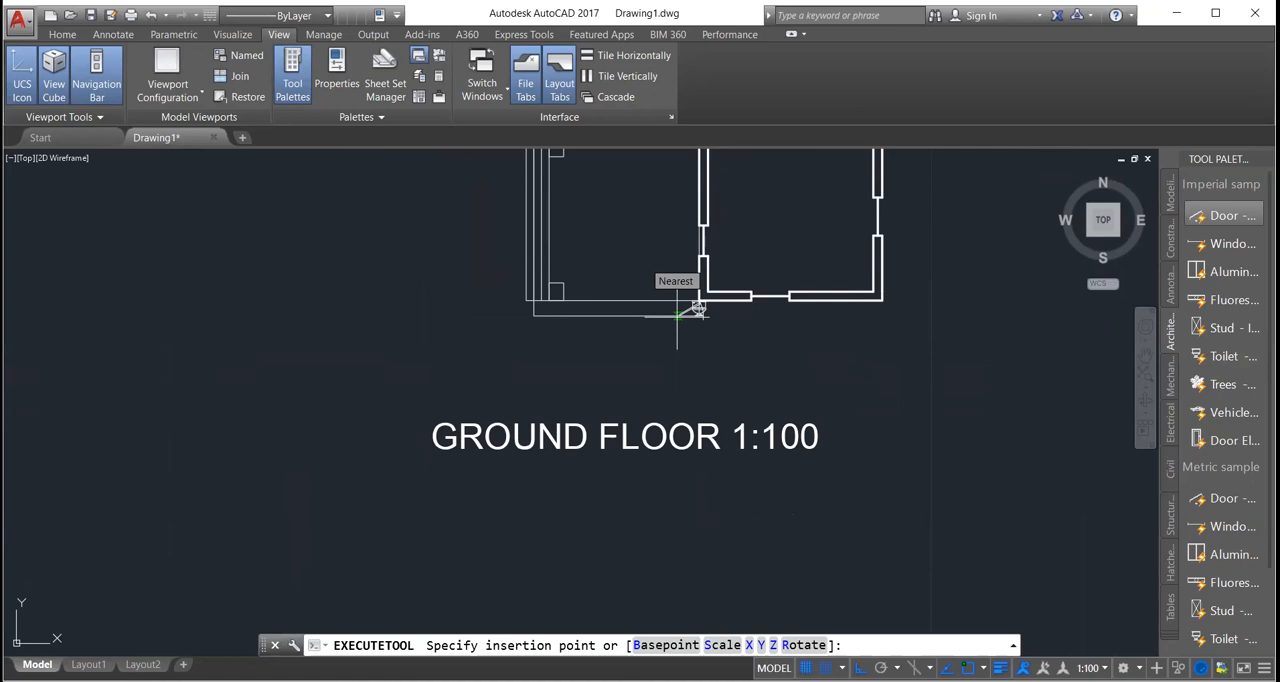
left_click(677, 316)
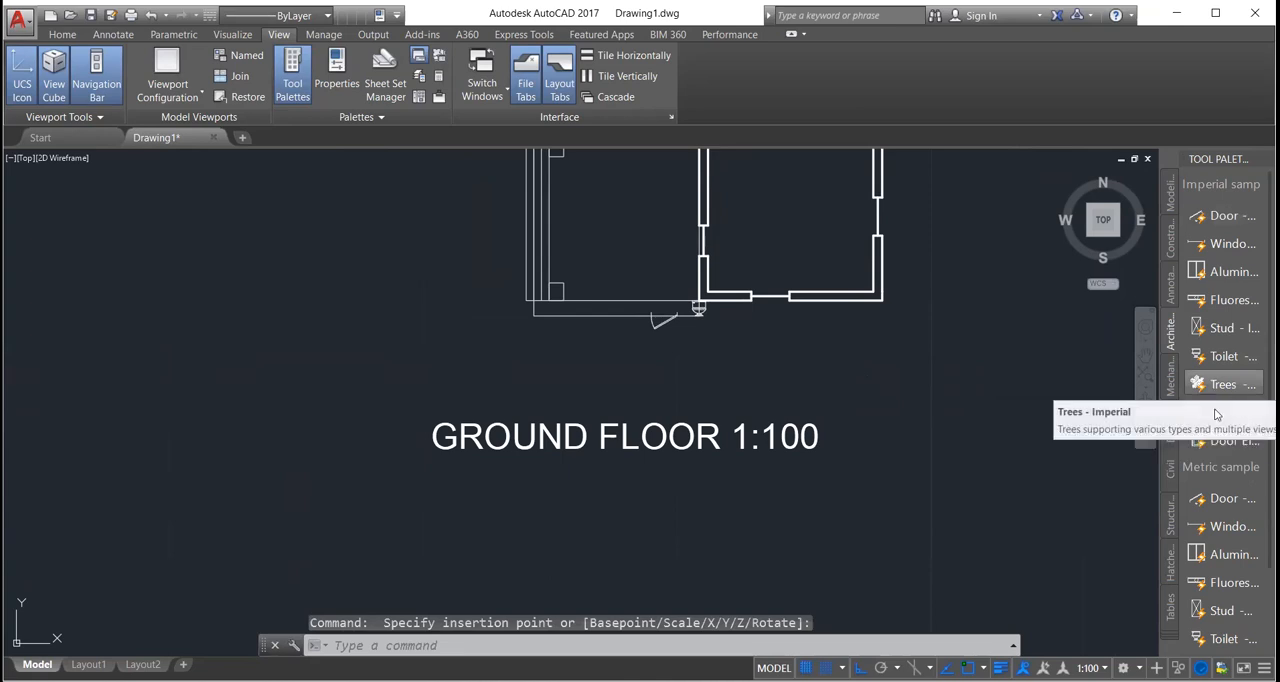
Step: Browse the Architectural and Civil sample blocks in the tool palette
scroll(1236, 510, "down", 2)
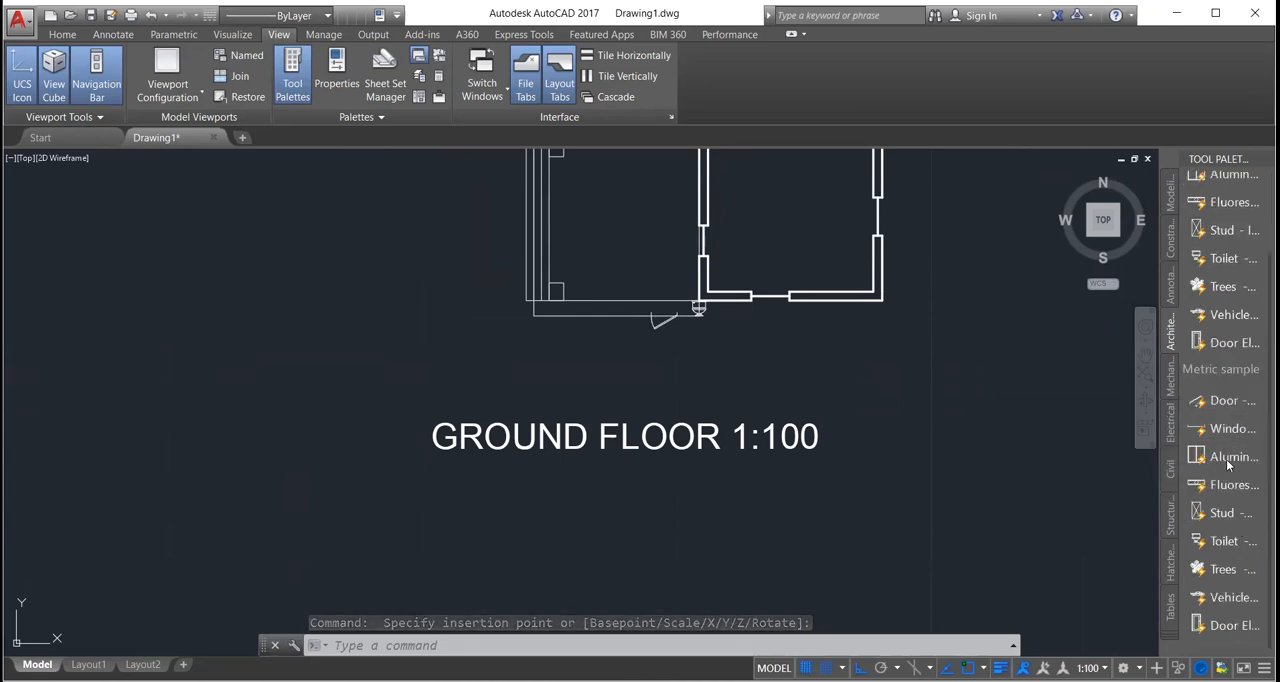
left_click(1171, 468)
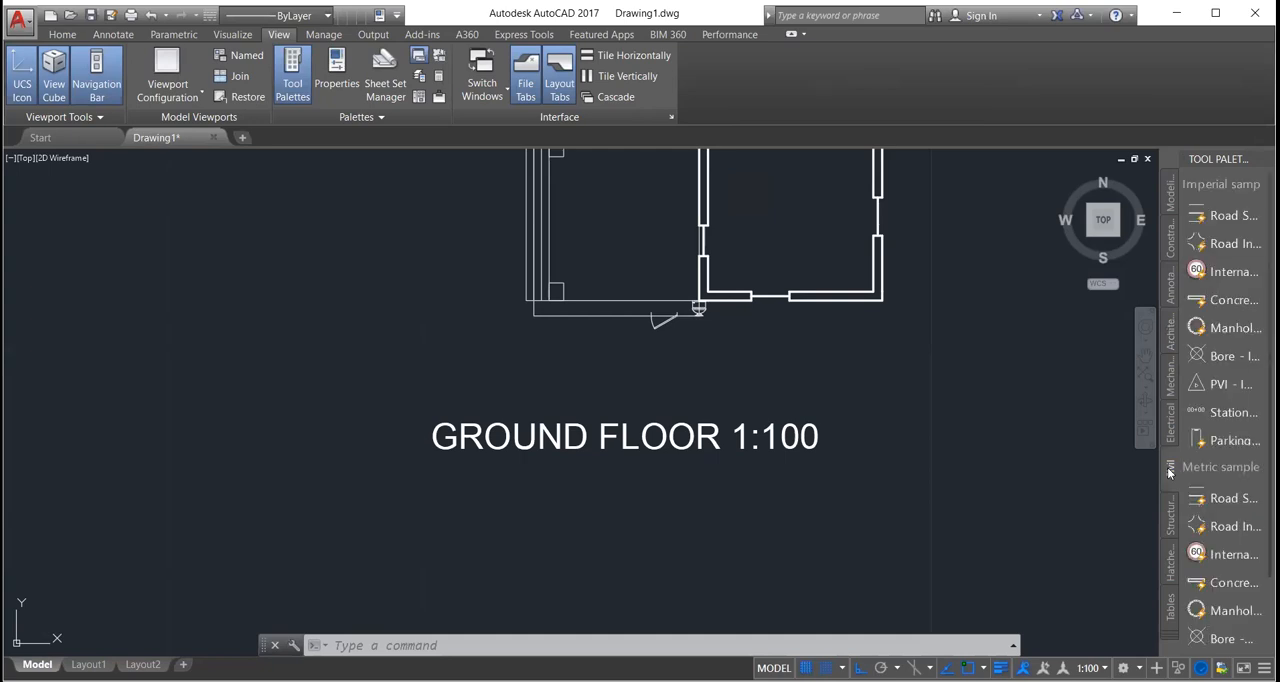
scroll(1213, 507, "down", 1)
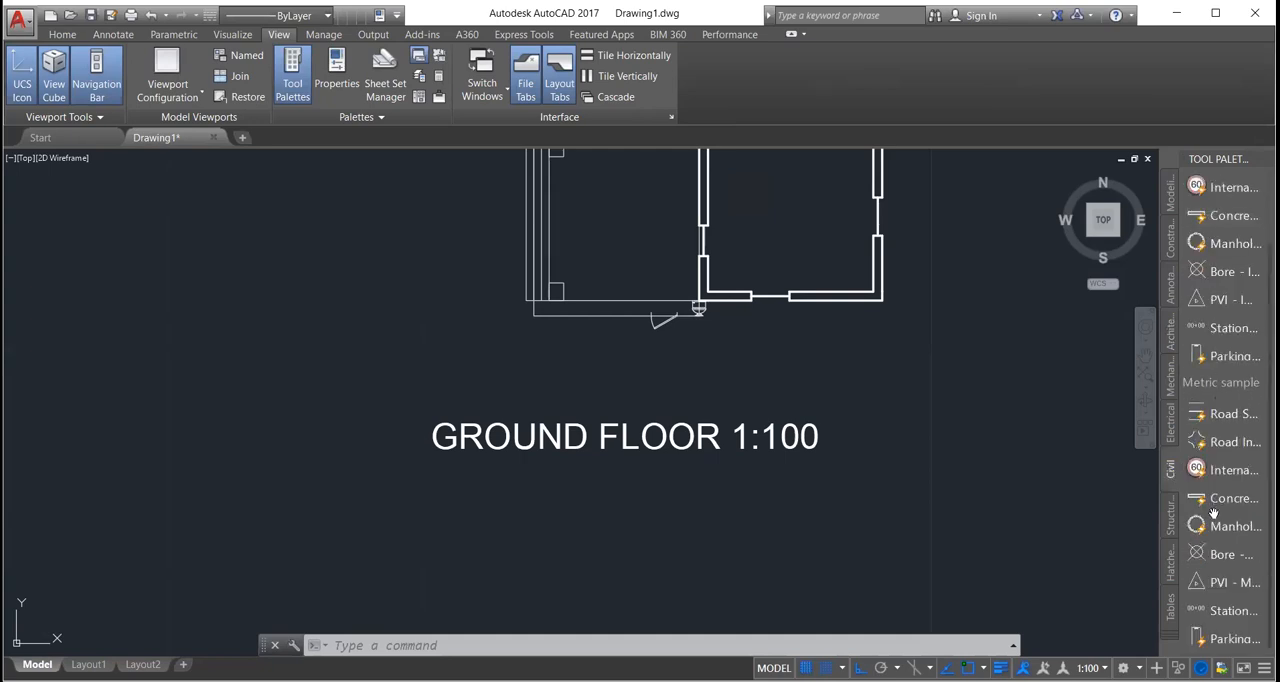
scroll(1213, 512, "up", 1)
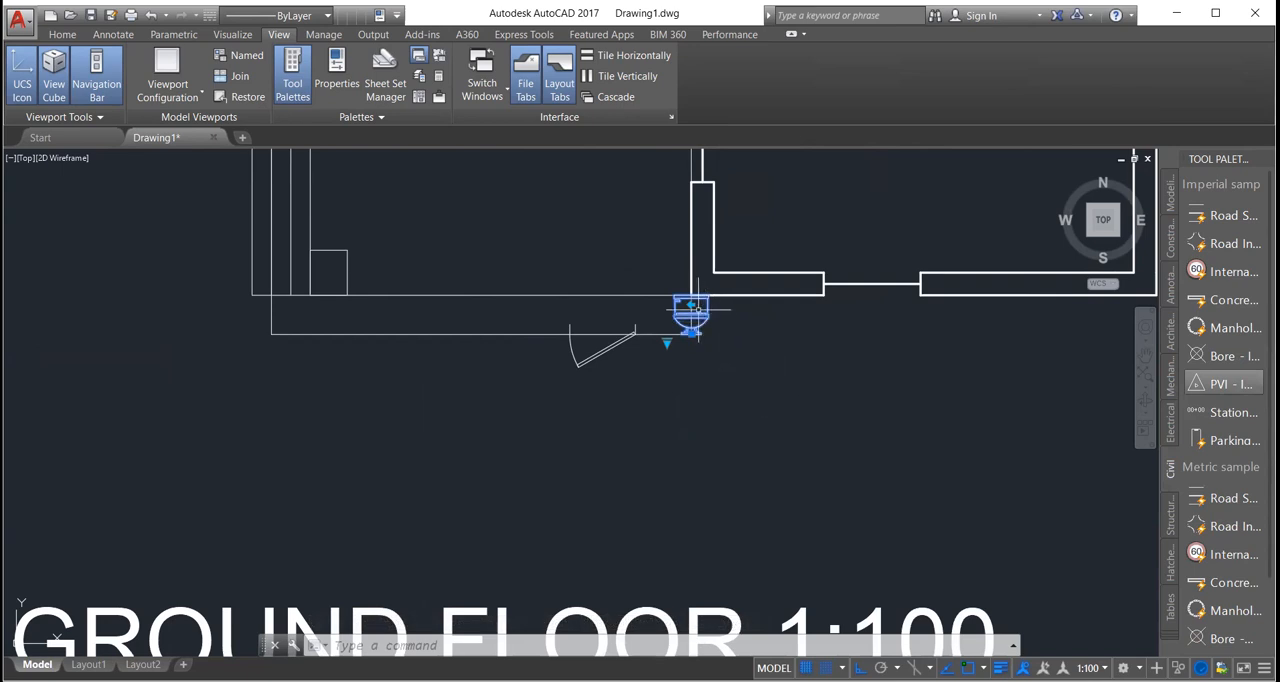
left_click_drag(703, 318, 808, 403)
key("Escape")
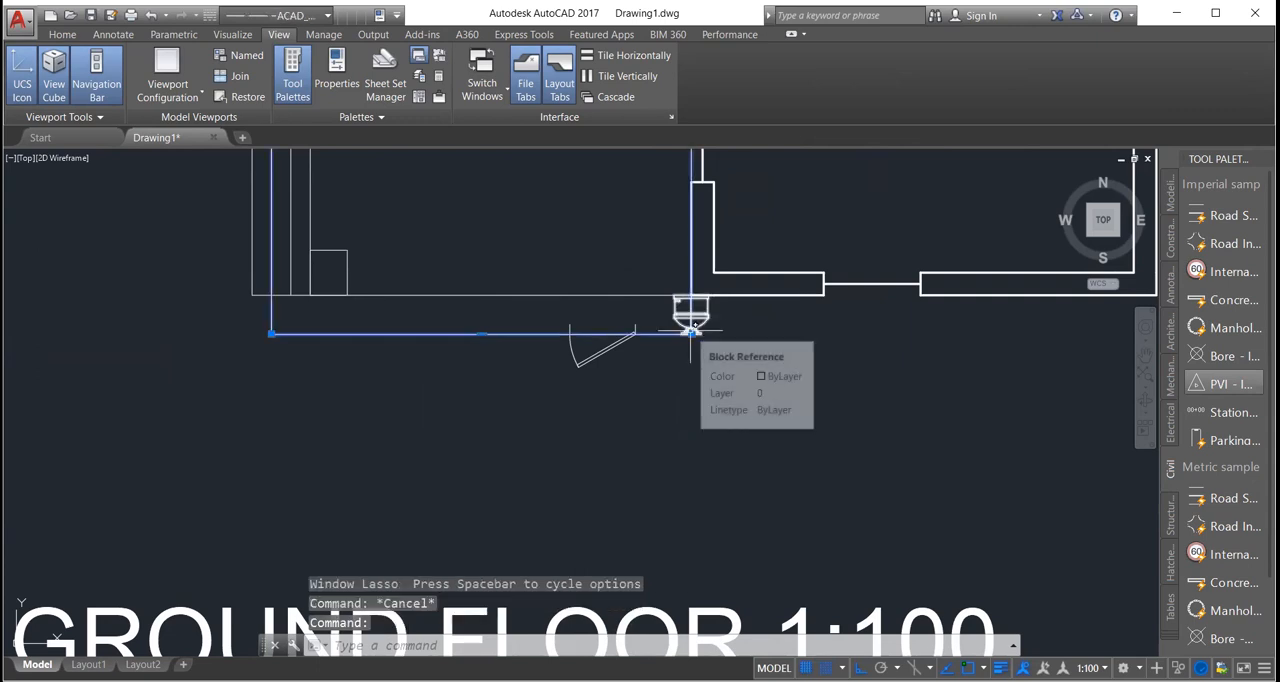
left_click(690, 327)
key("Escape")
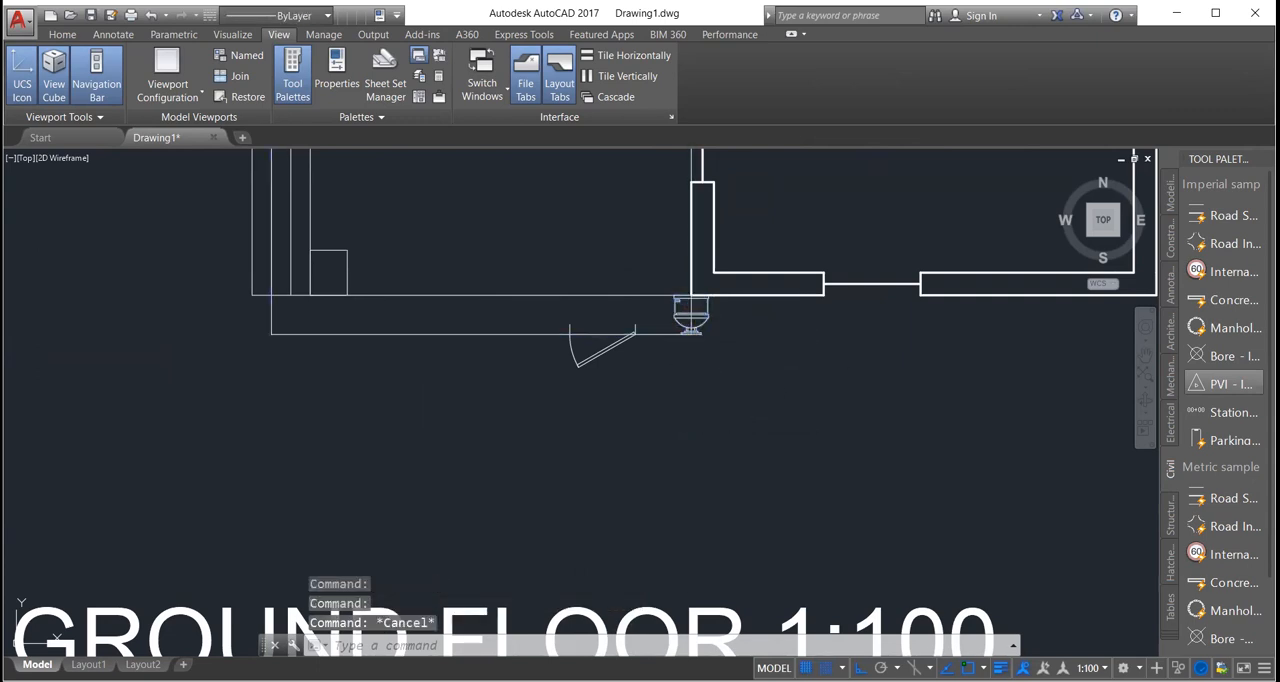
key("Escape")
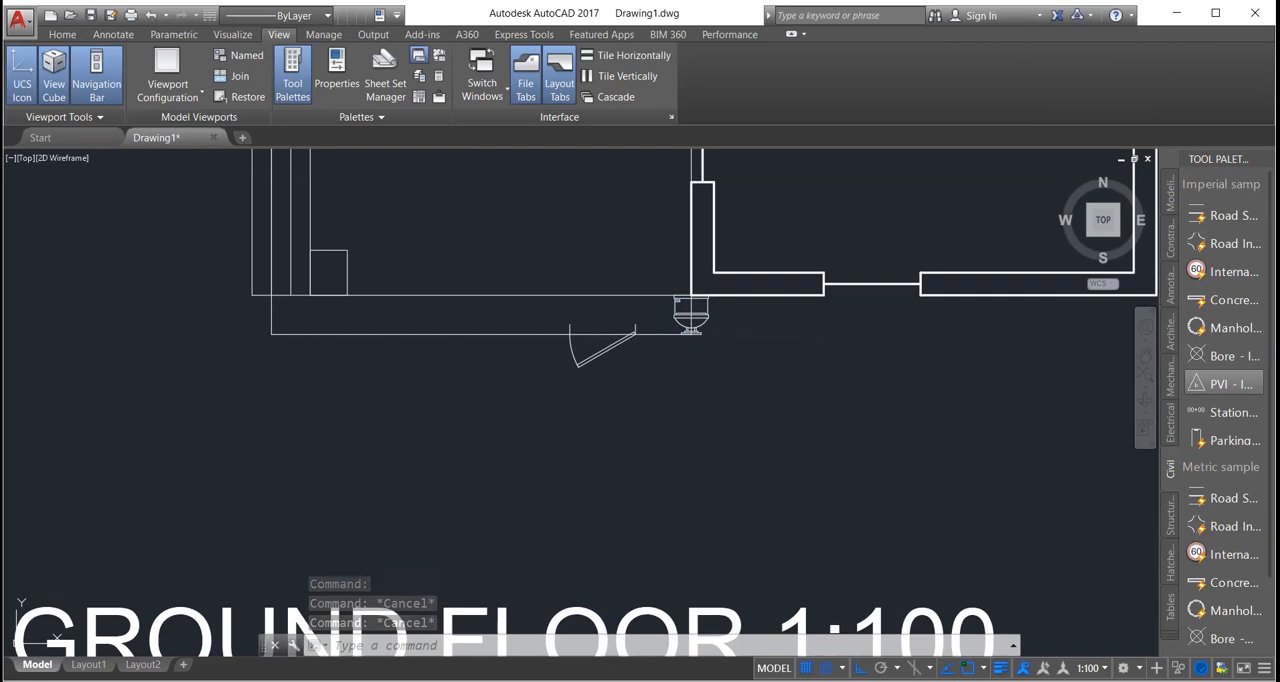
left_click(1024, 416)
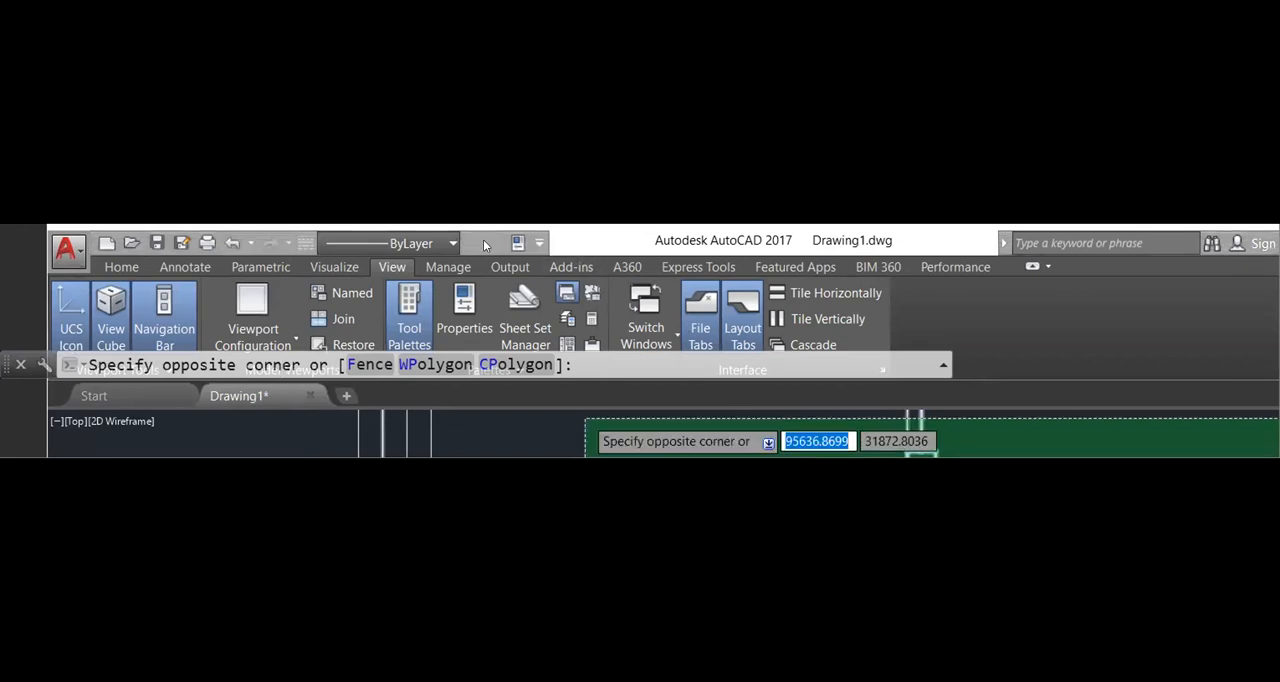
Step: Turn off the grid display in the empty drawing and clear the stray command entry
scroll(108, 275, "down", 1)
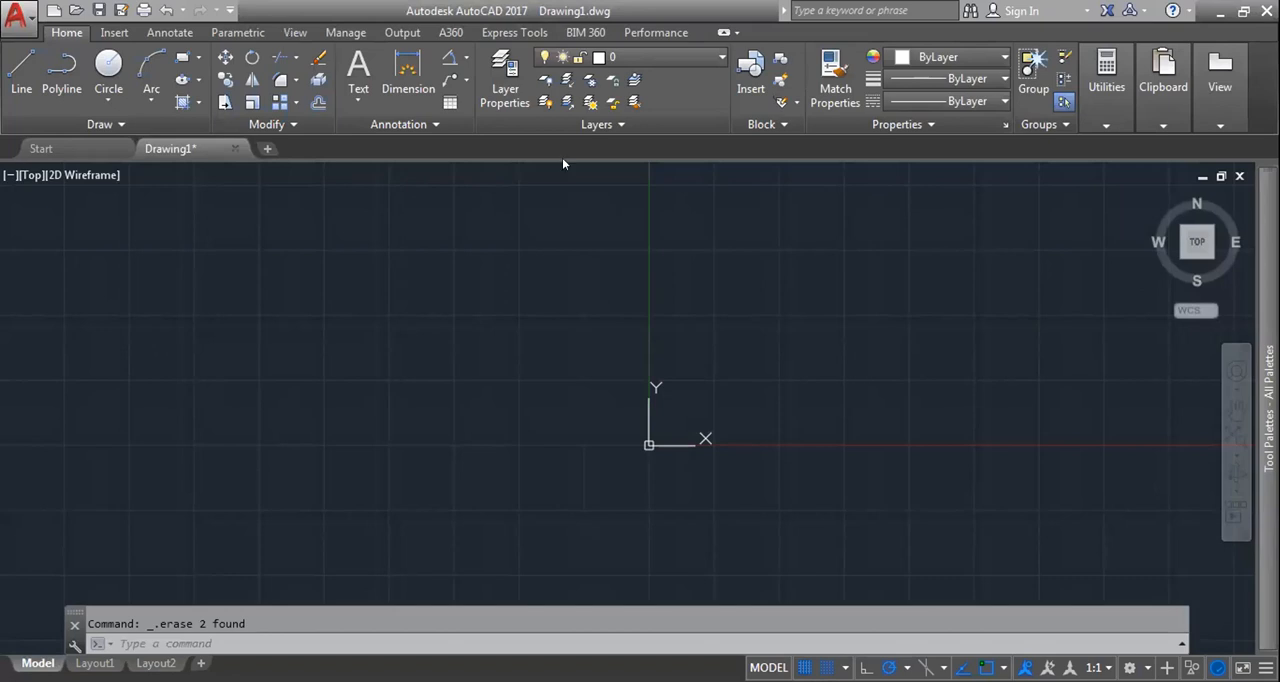
key("F7")
type("kj")
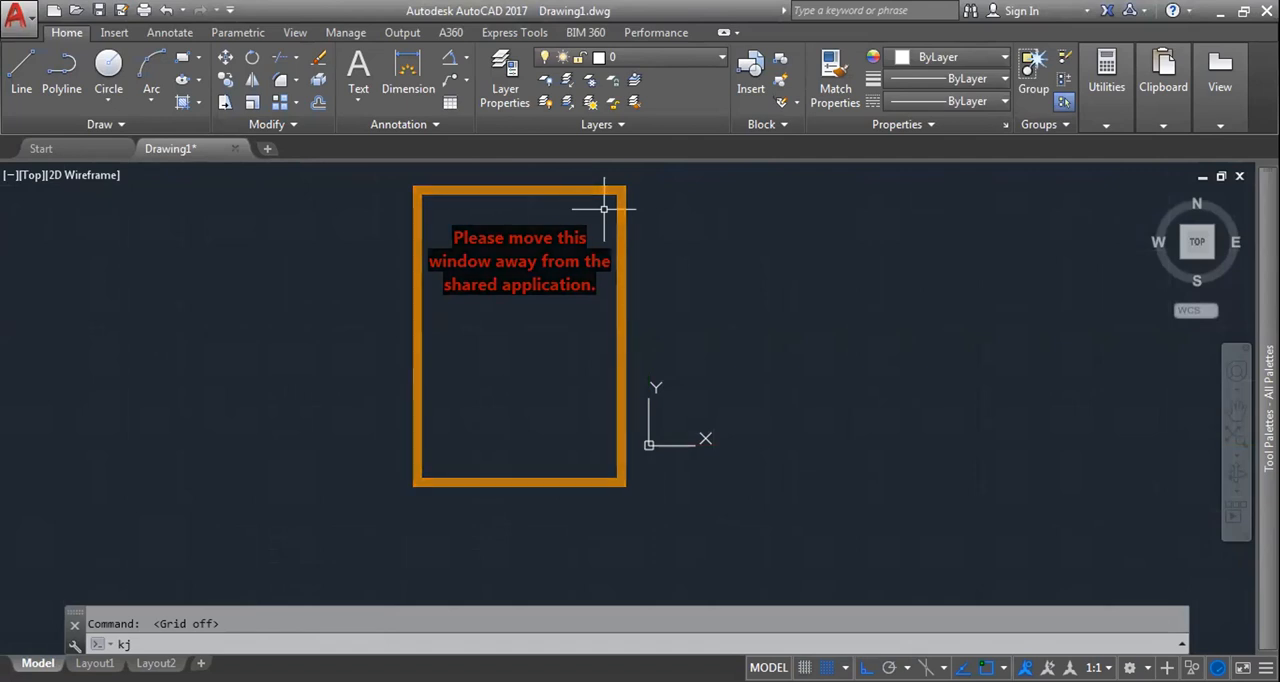
key("Escape")
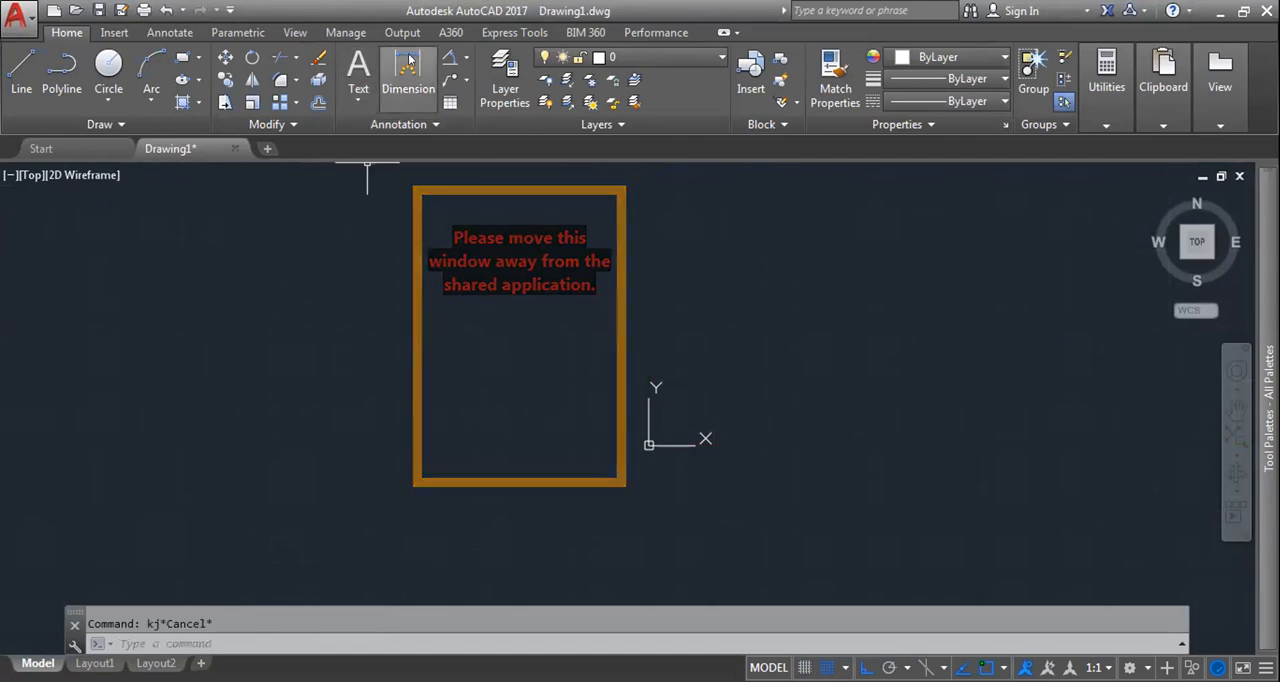
Step: Close the Tool Palettes and reopen them
left_click(295, 32)
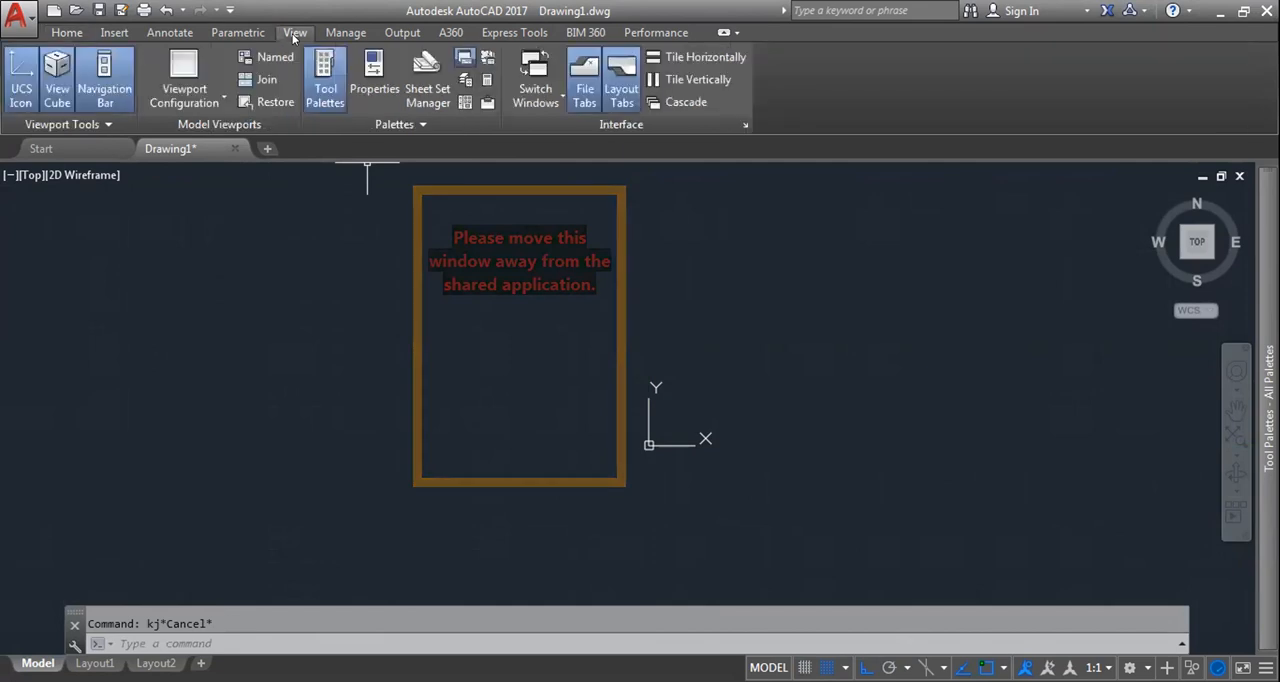
left_click(322, 93)
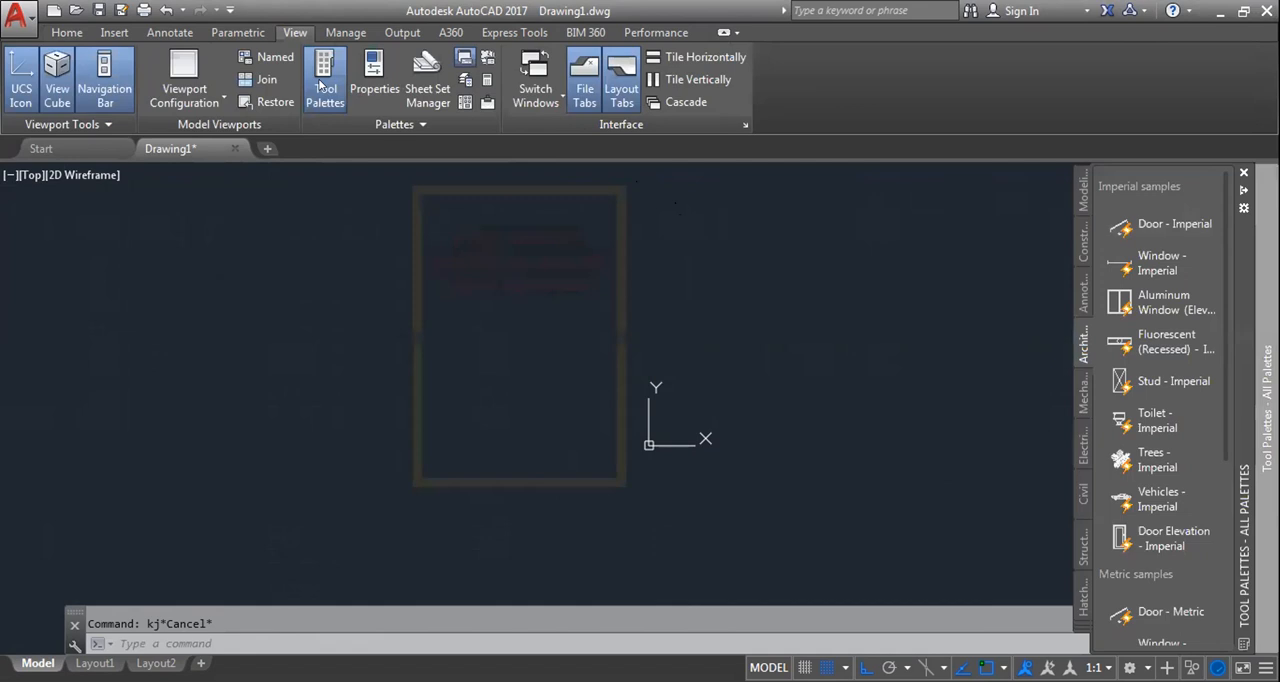
left_click(1244, 173)
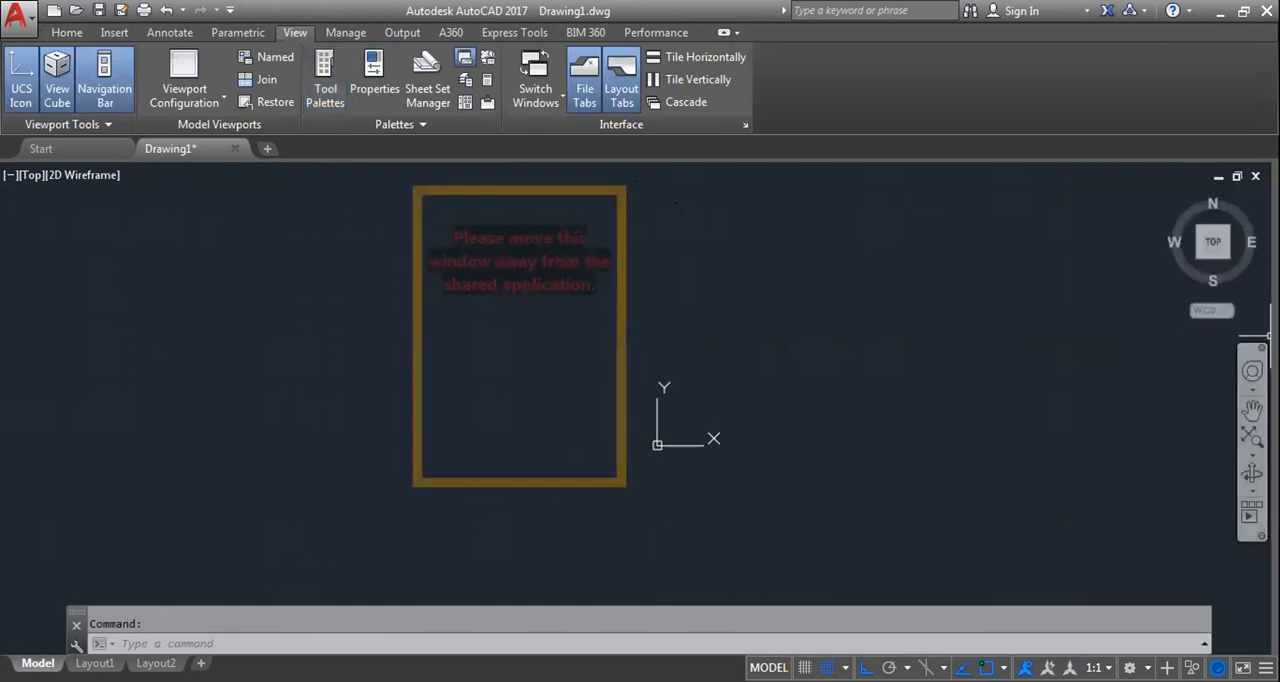
left_click(320, 78)
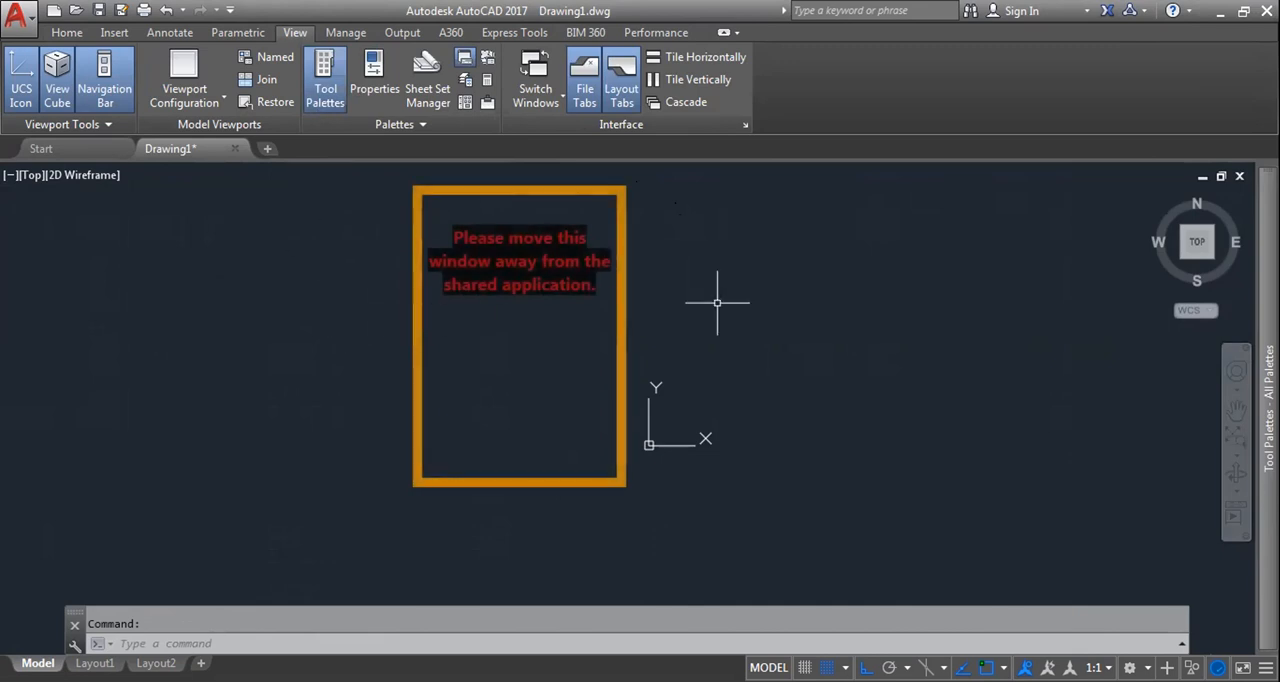
Step: Insert the Vehicles - Imperial block as a side-view car to the east of the drawing origin
mouse_move(1266, 400)
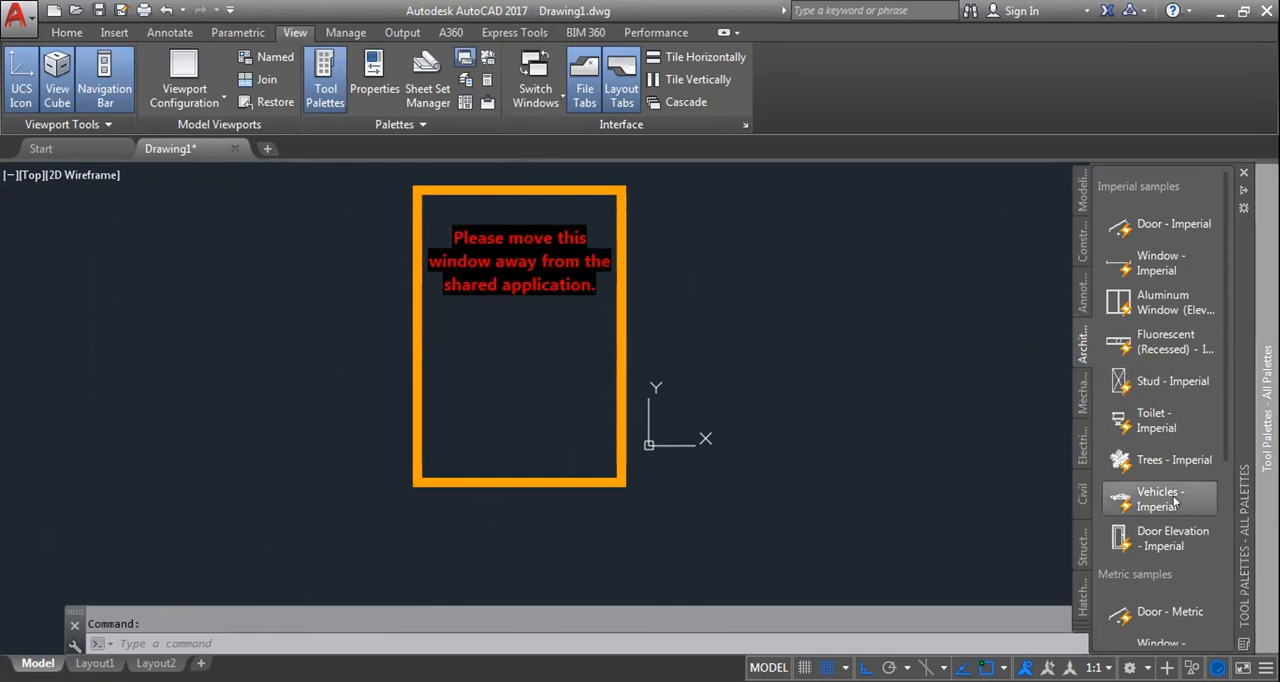
scroll(1170, 530, "down", 3)
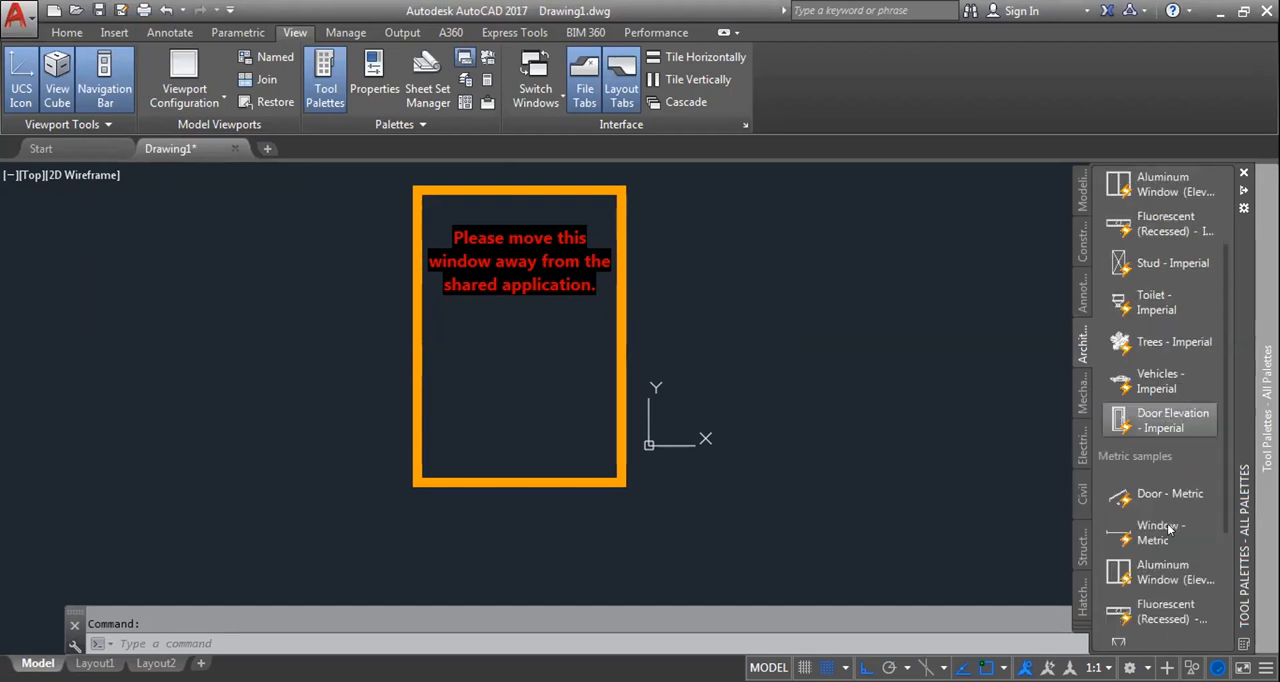
scroll(1168, 529, "down", 3)
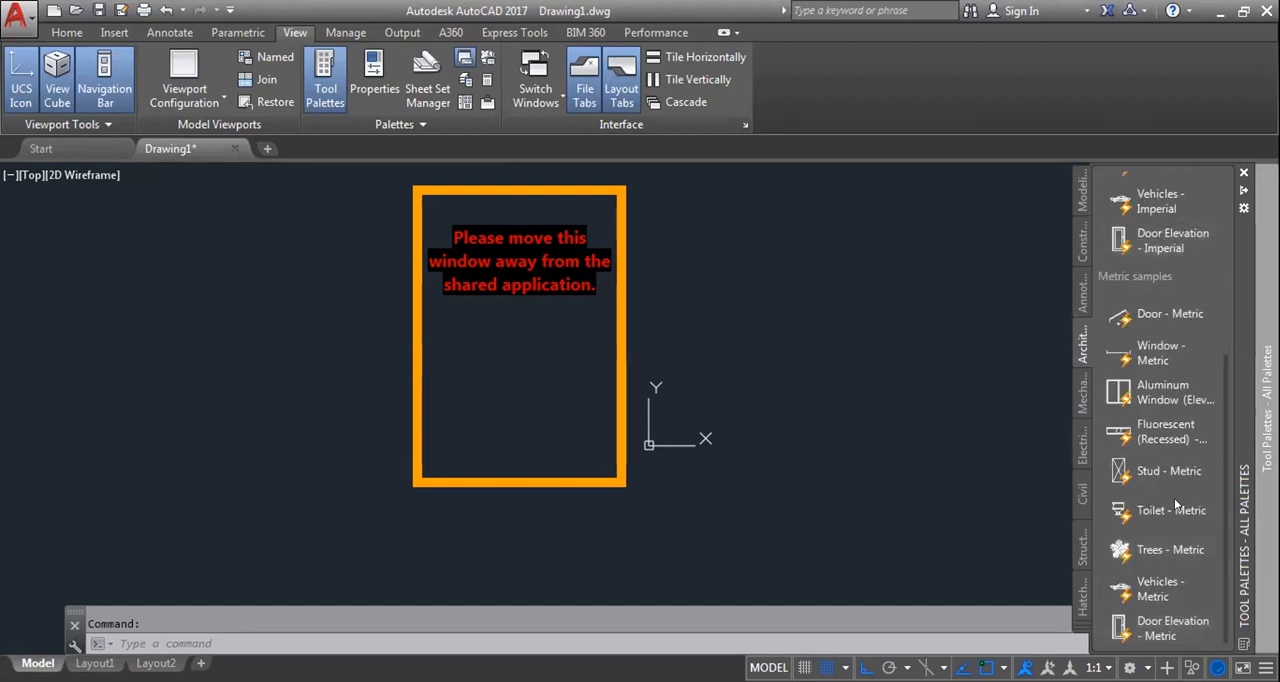
scroll(1165, 500, "up", 5)
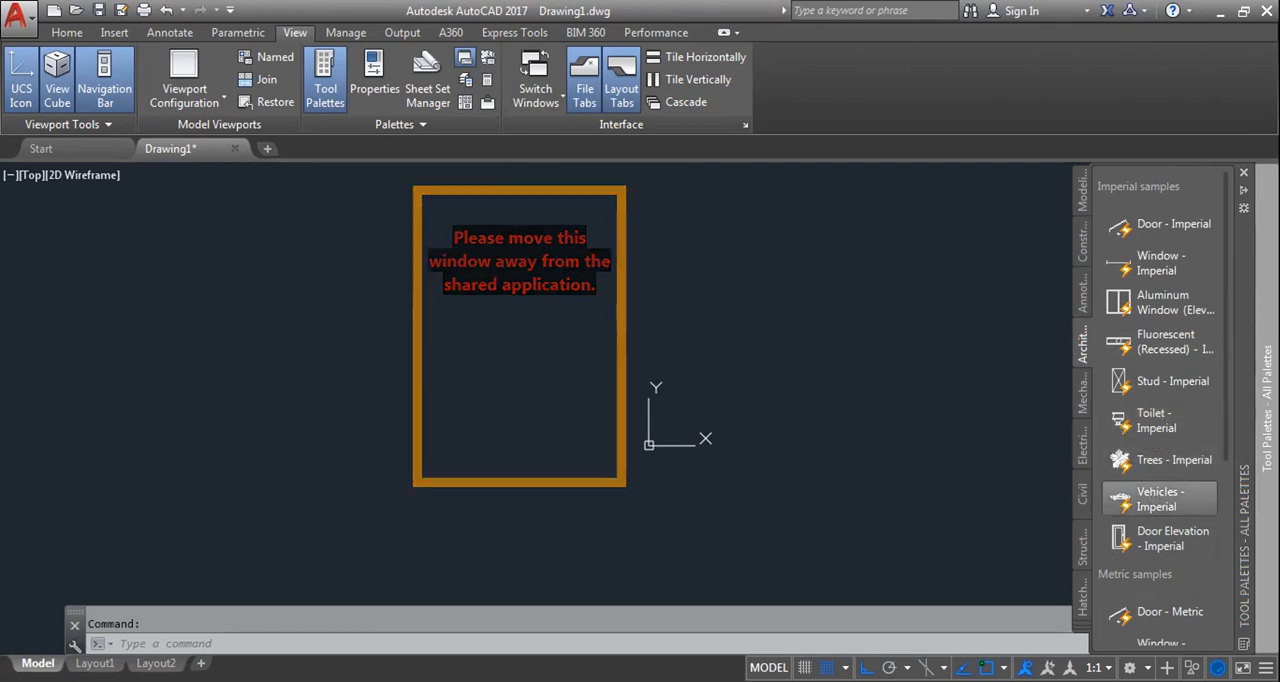
left_click(1158, 498)
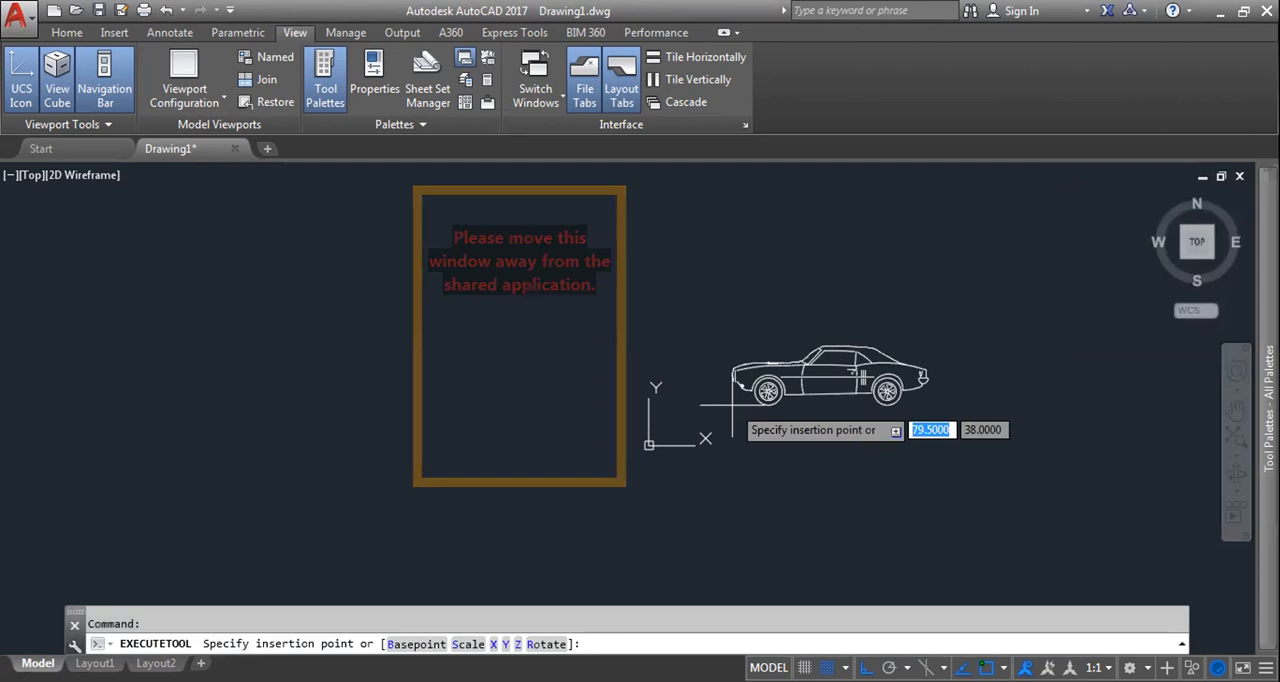
Step: Select the inserted car block and examine it up close as a single object
key("Escape")
left_click(892, 373)
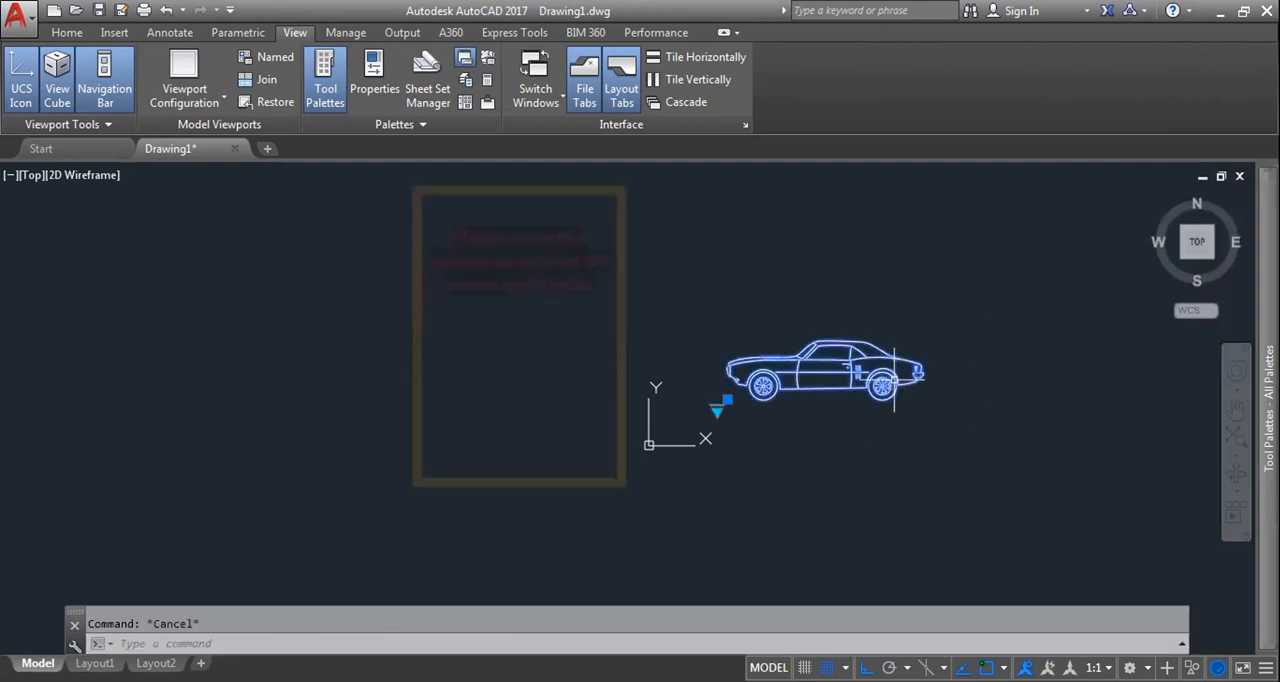
scroll(838, 375, "up", 4)
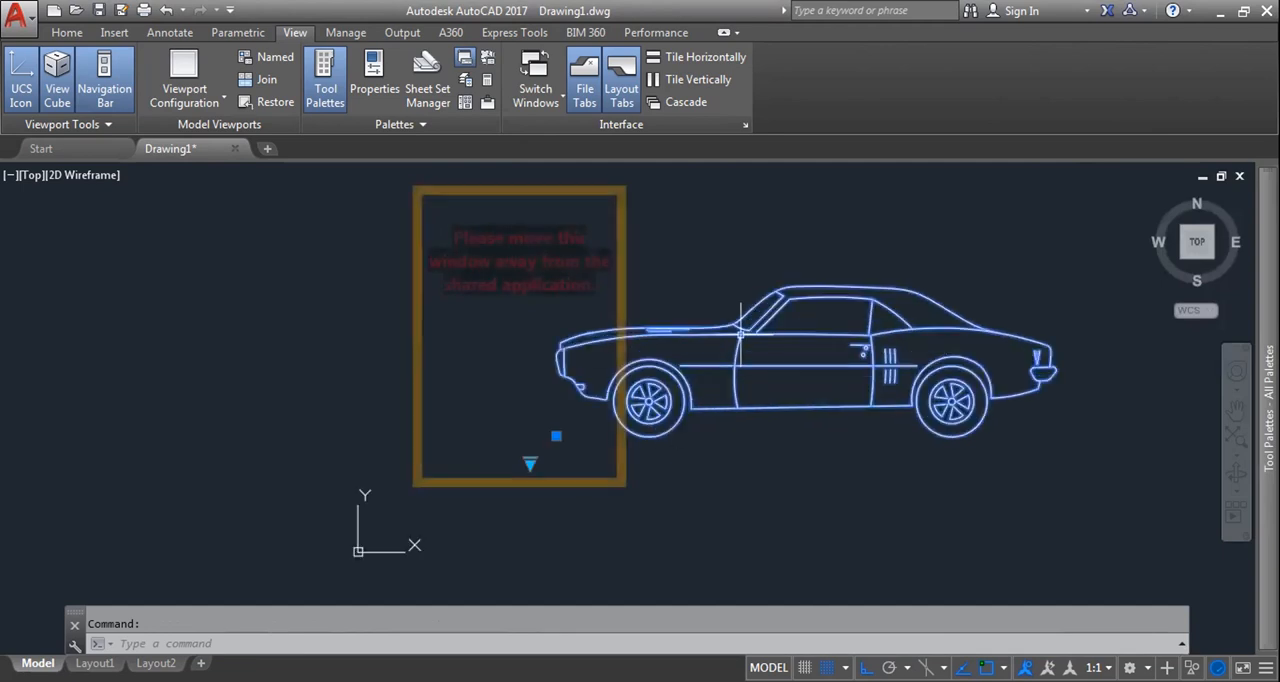
middle_click_drag(783, 449, 718, 452)
scroll(795, 495, "down", 2)
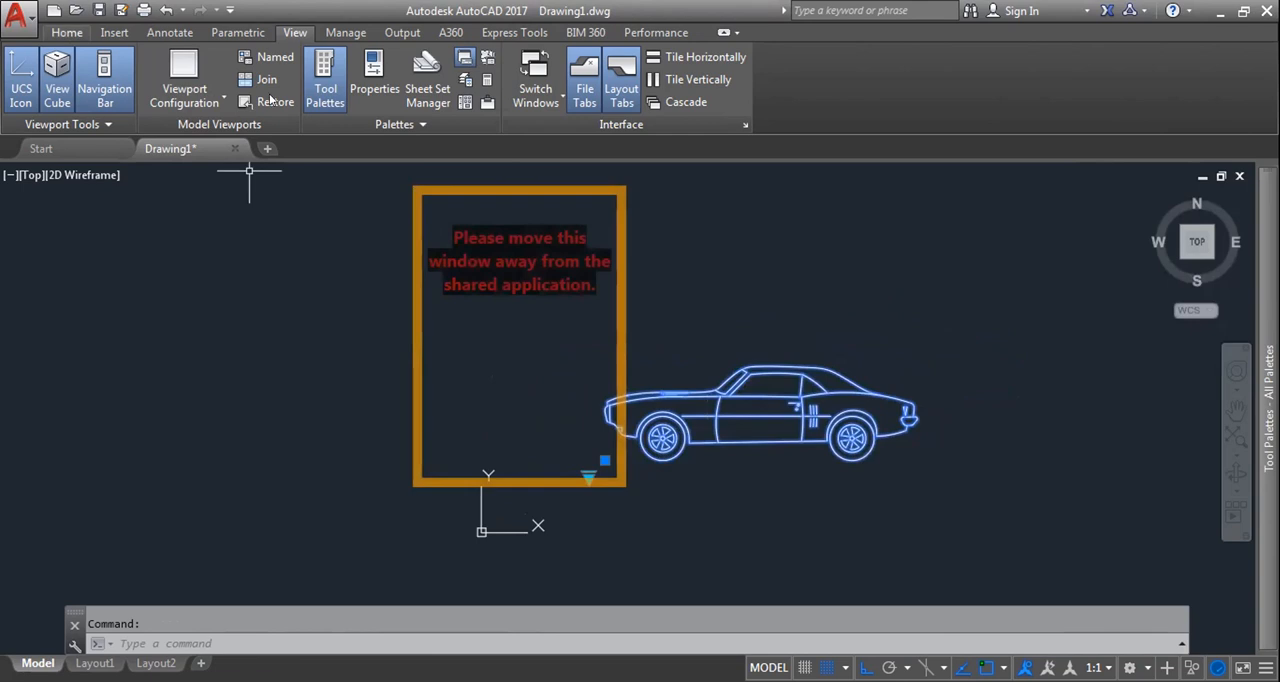
left_click(67, 33)
middle_click_drag(768, 483, 801, 451)
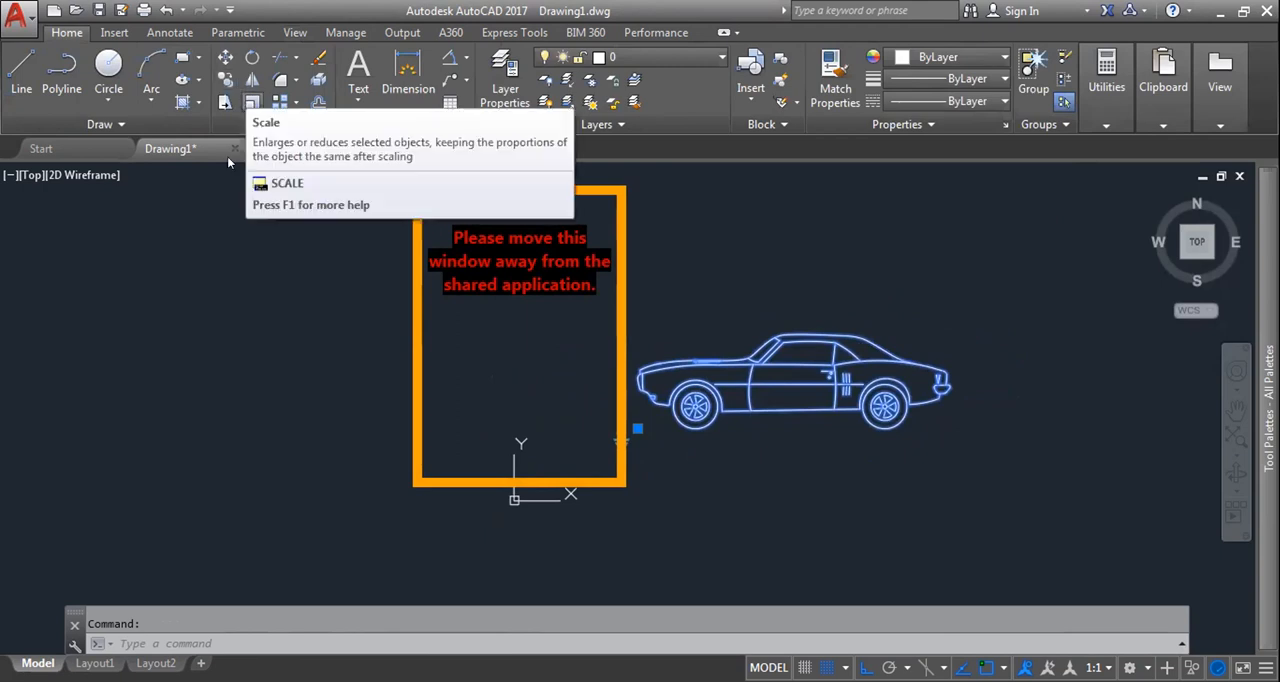
key("Escape")
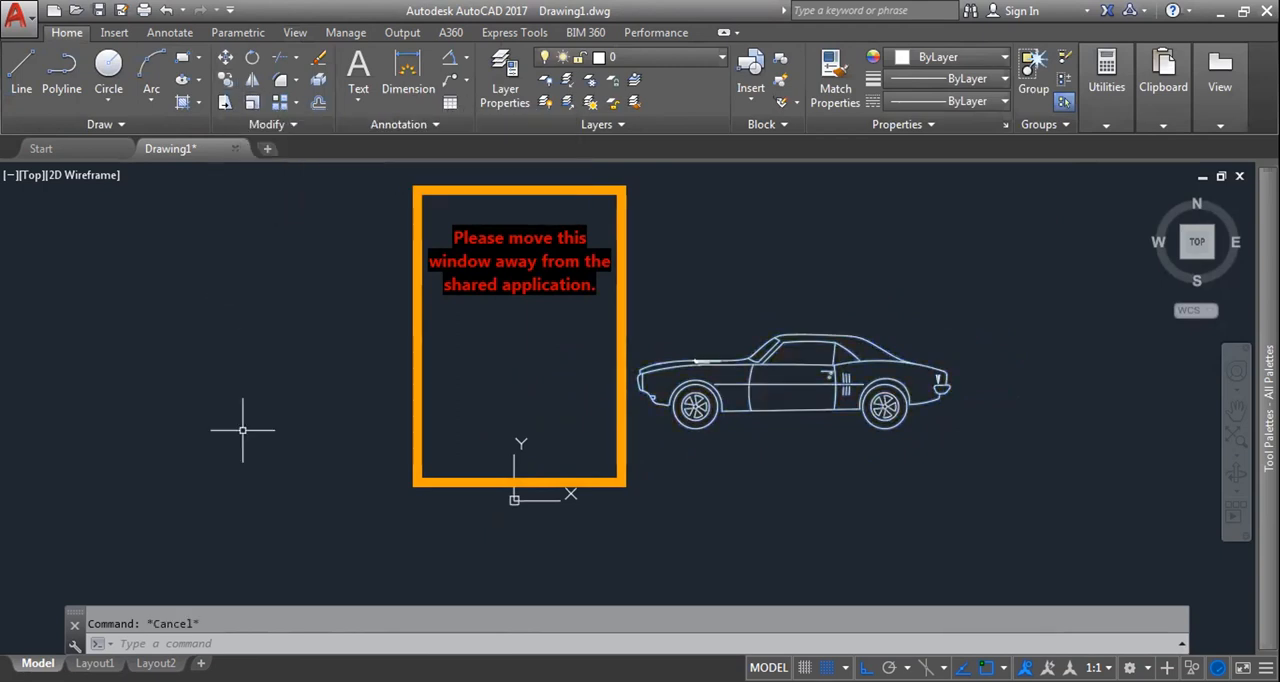
Step: Scale the car block by a factor of 0.5 about a point near the bottom of its door
type("SC")
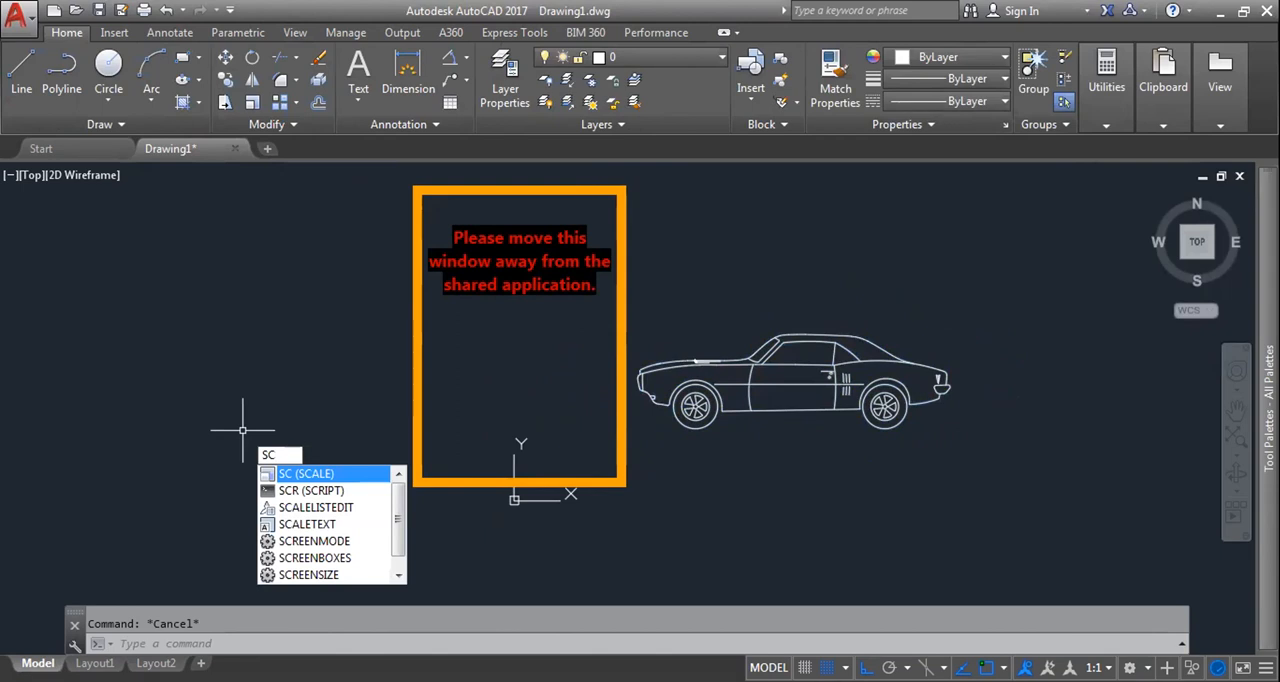
key("Return")
left_click(770, 335)
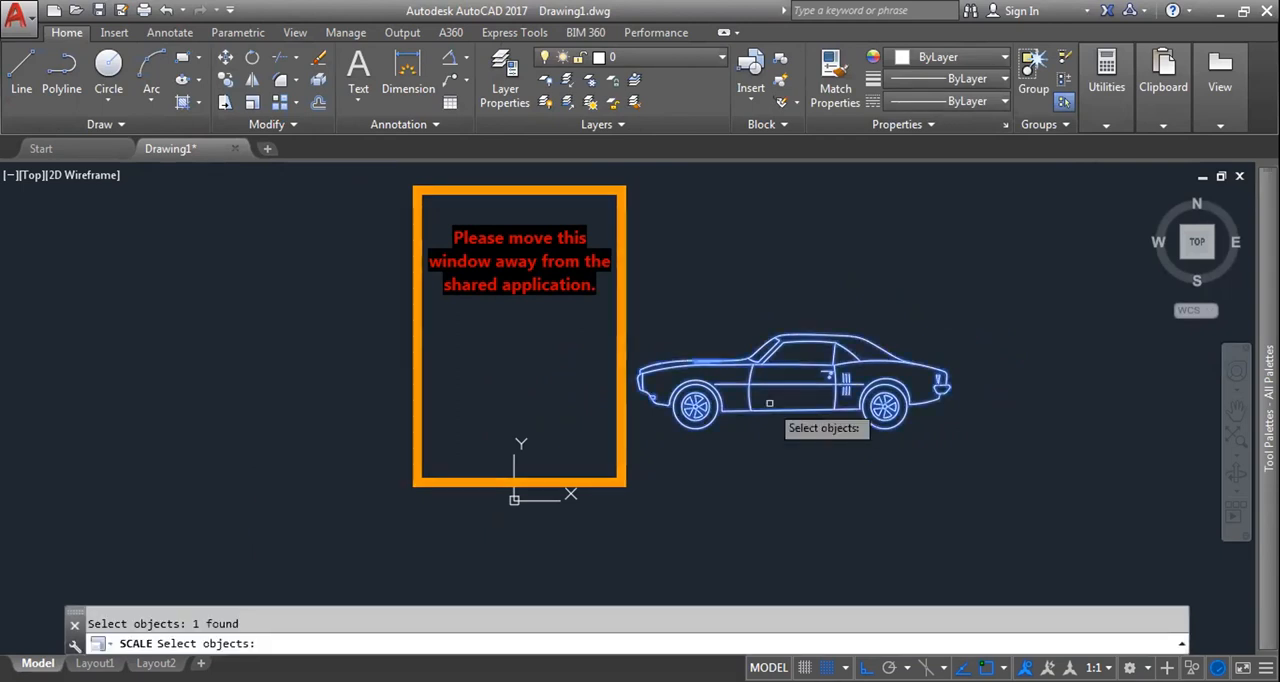
key("Return")
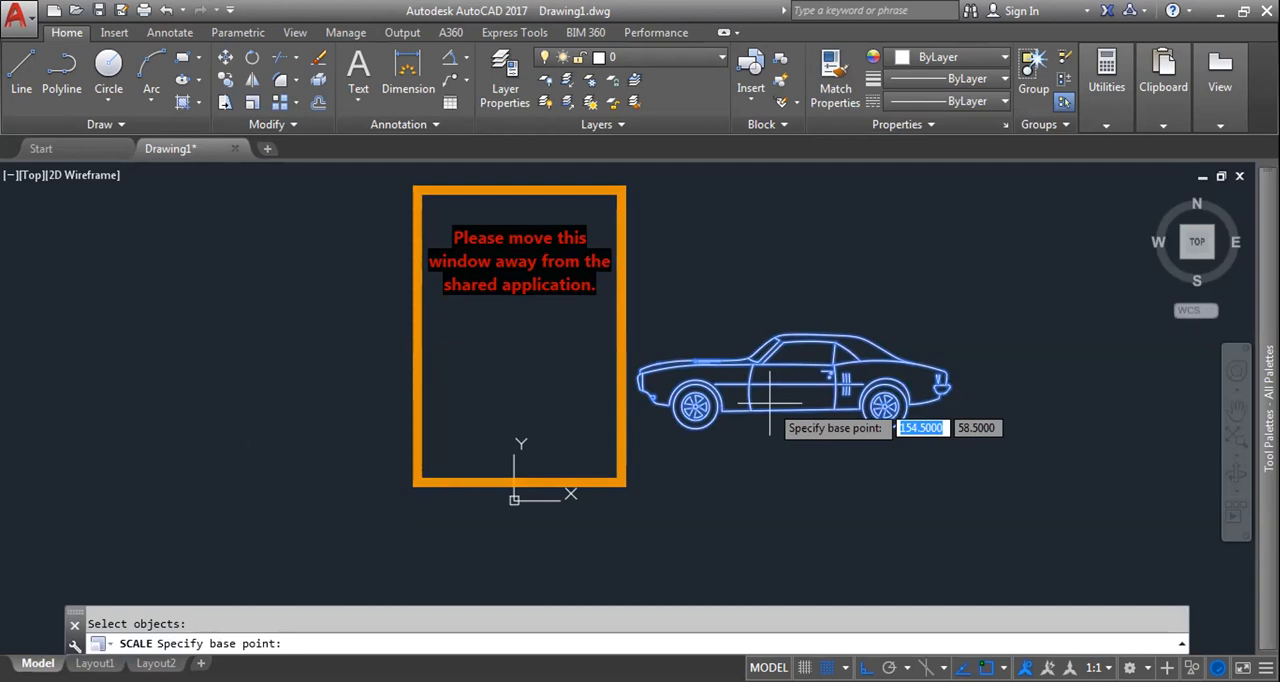
left_click(769, 403)
scroll(769, 403, "down", 4)
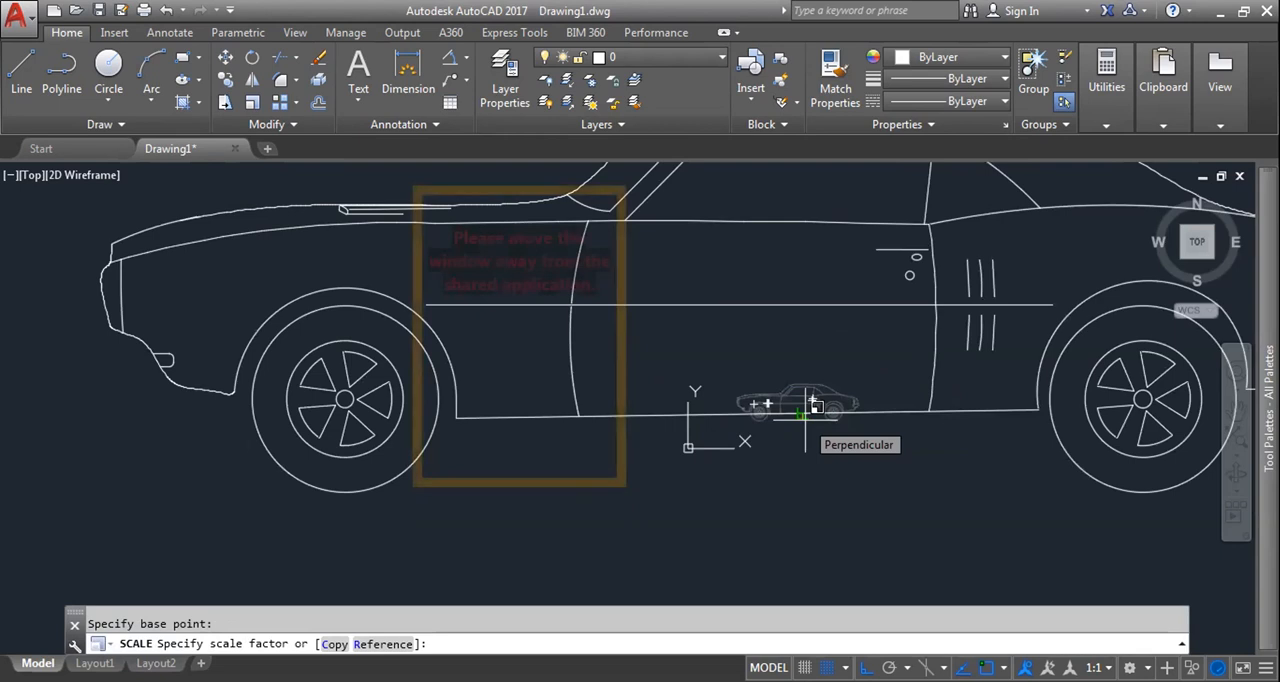
type("0.5")
key("Return")
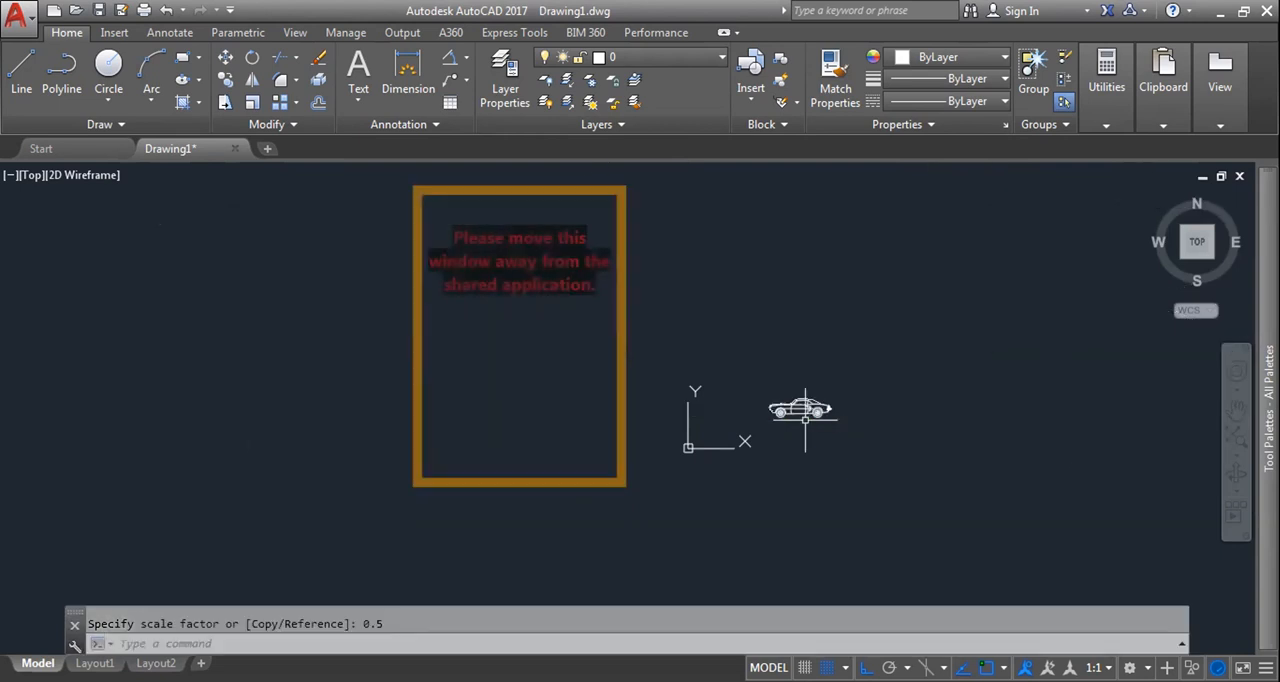
Step: Insert a second full-size Vehicles - Imperial car block just above the scaled car
scroll(800, 415, "up", 4)
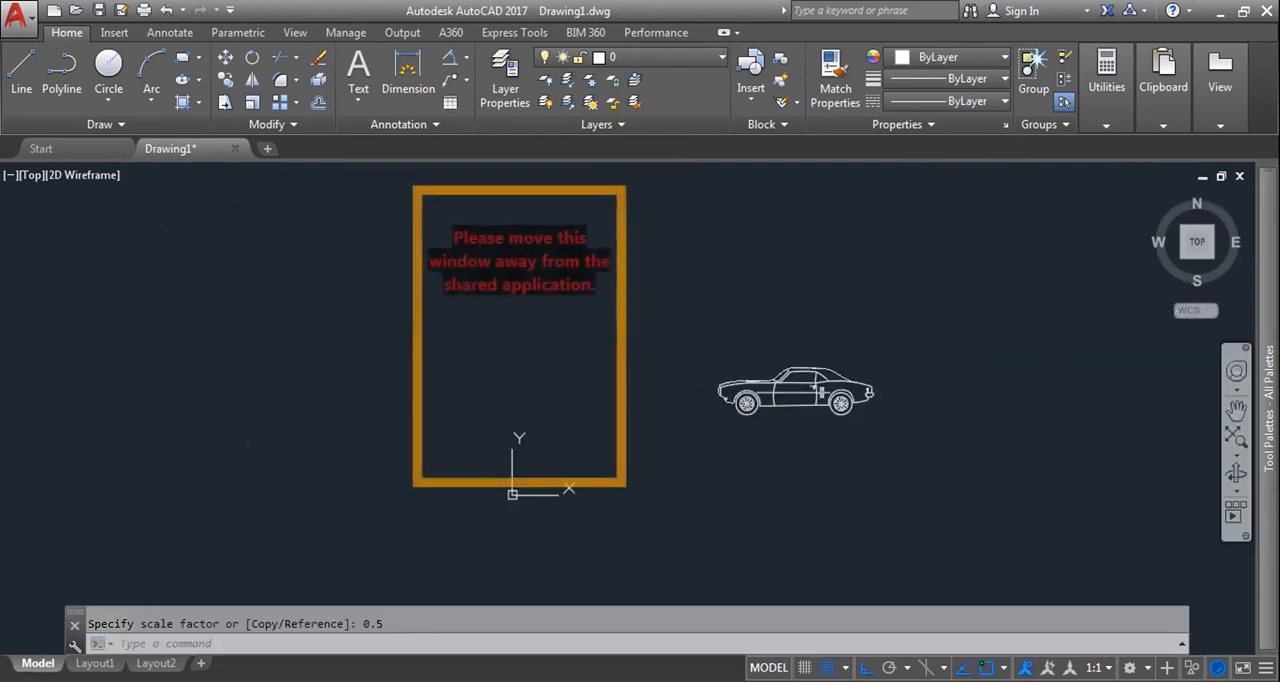
mouse_move(1240, 440)
left_click(1169, 506)
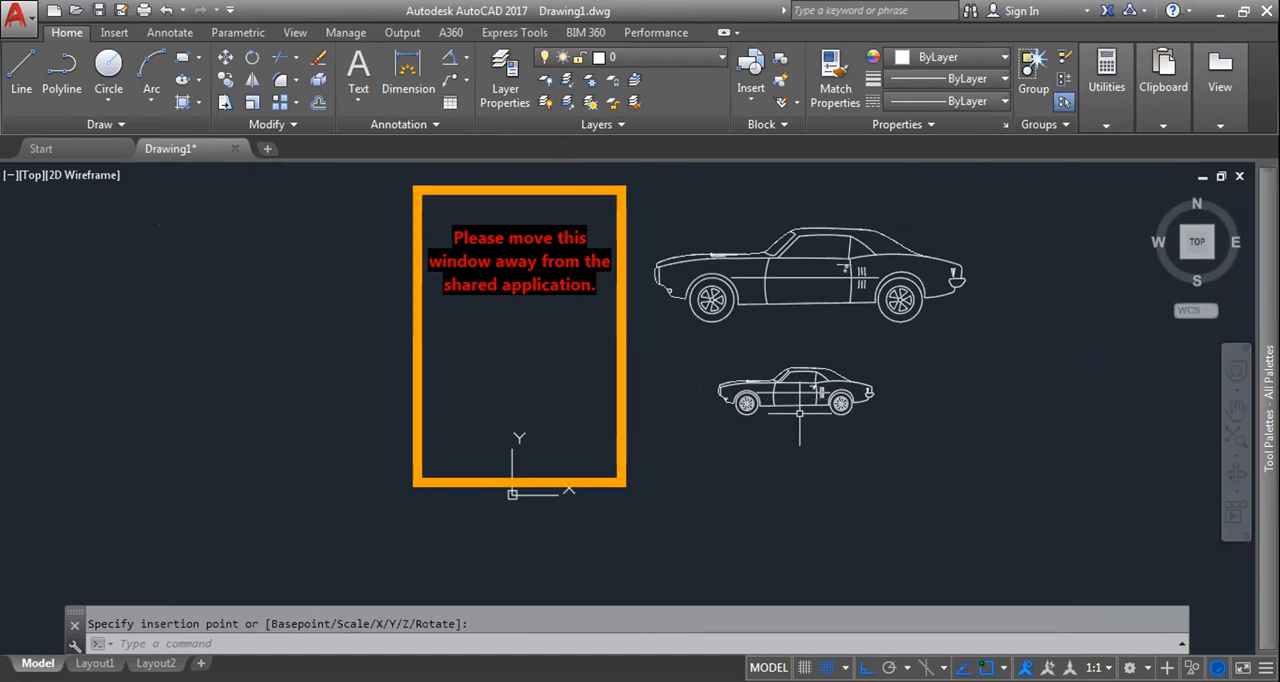
left_click(821, 380)
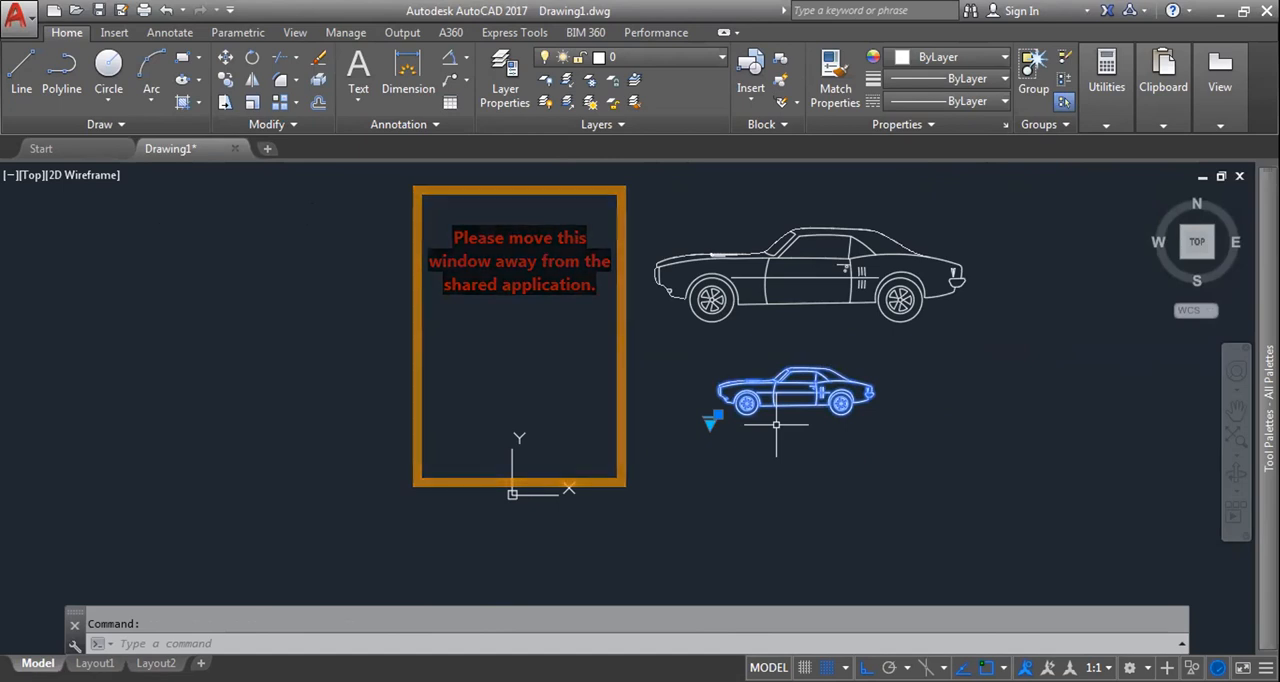
key("Escape")
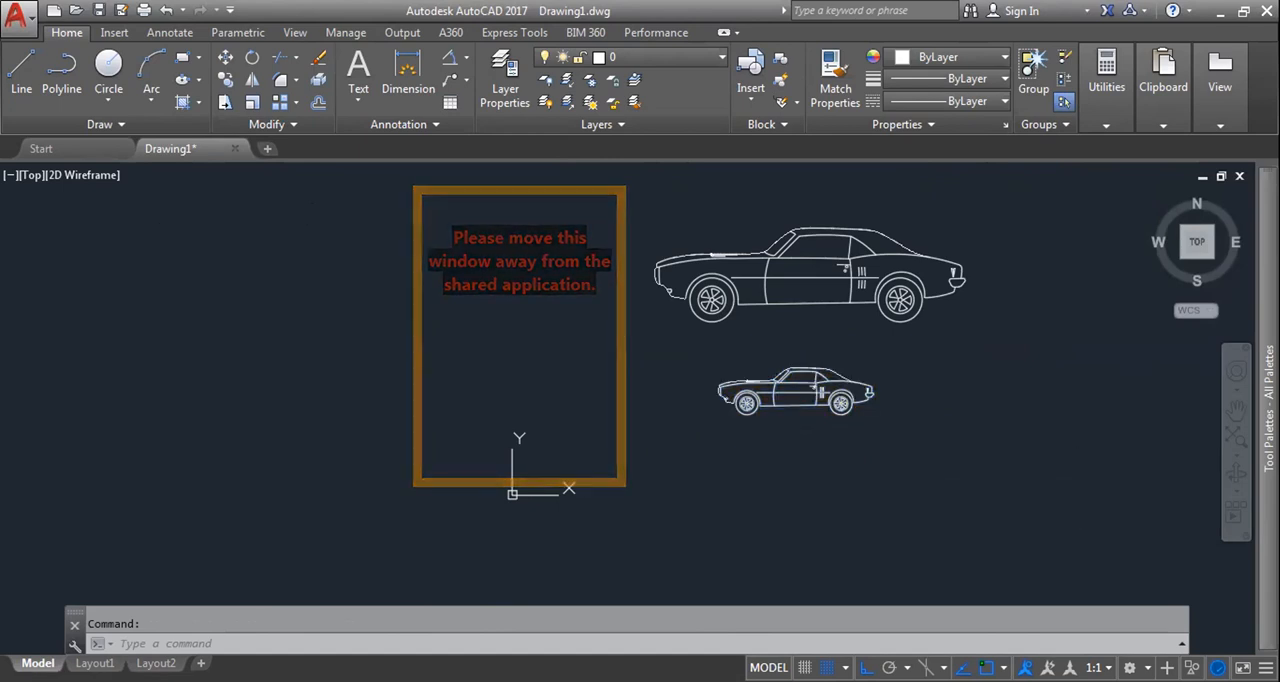
key("Escape")
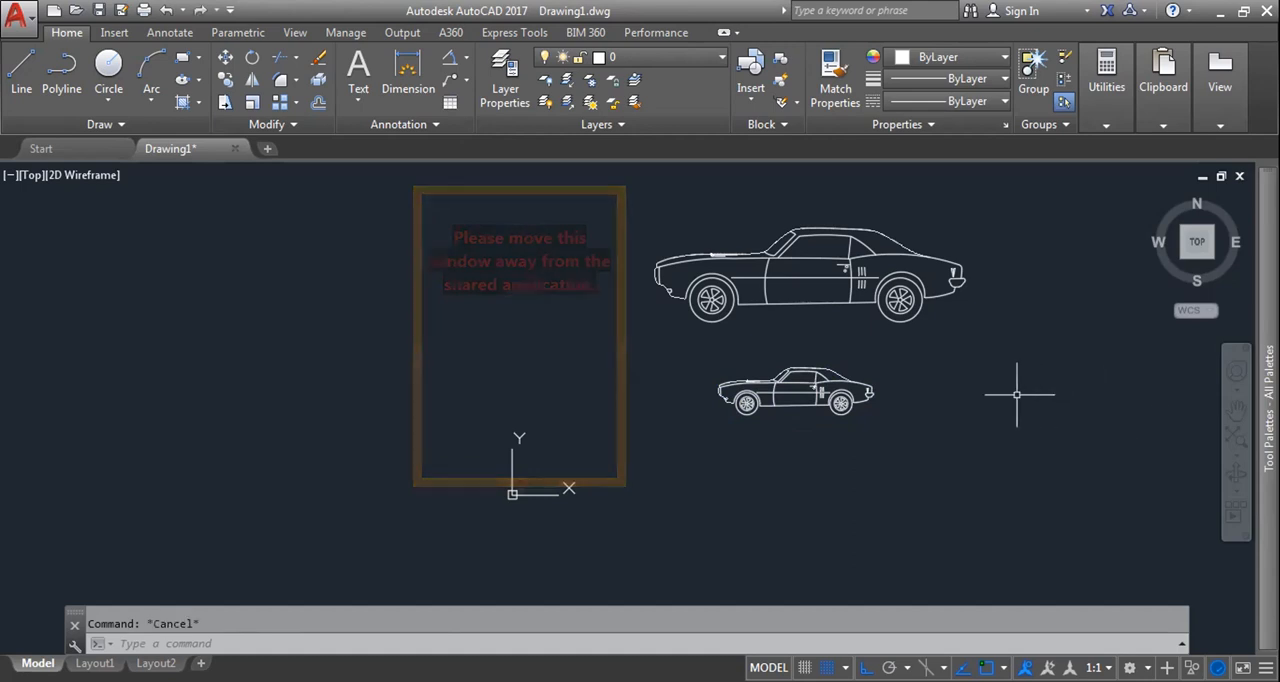
left_click(1051, 470)
left_click(760, 262)
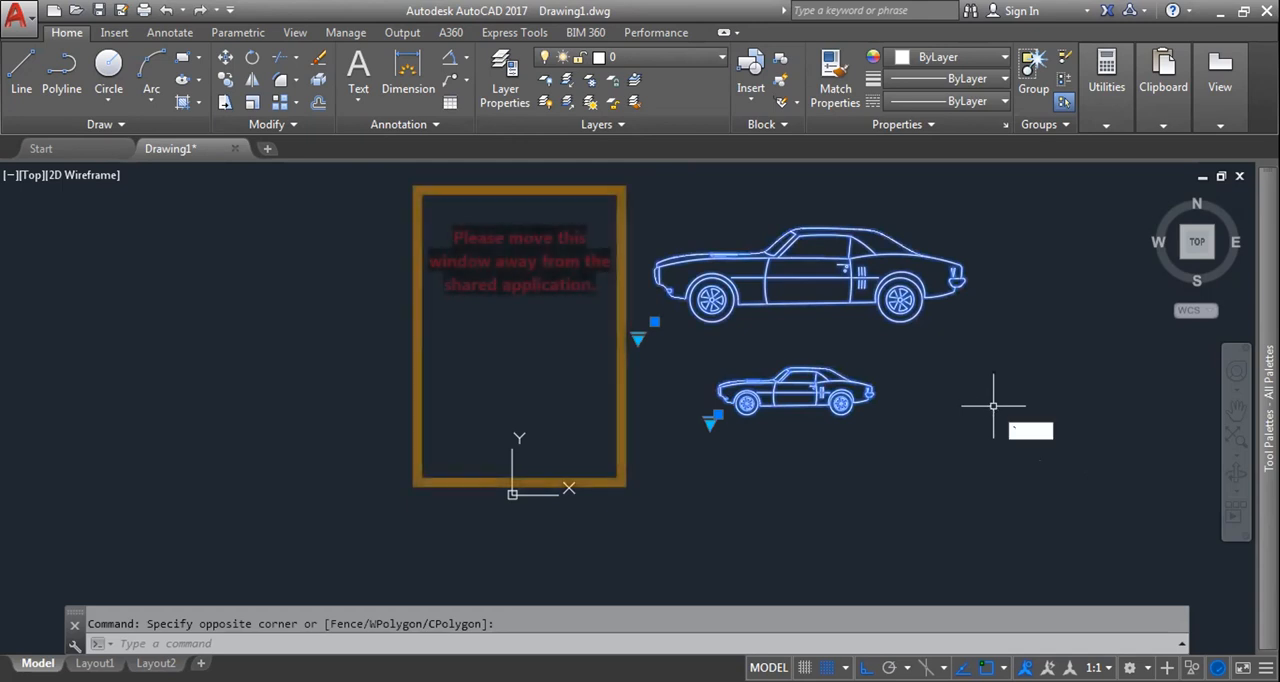
key("Escape")
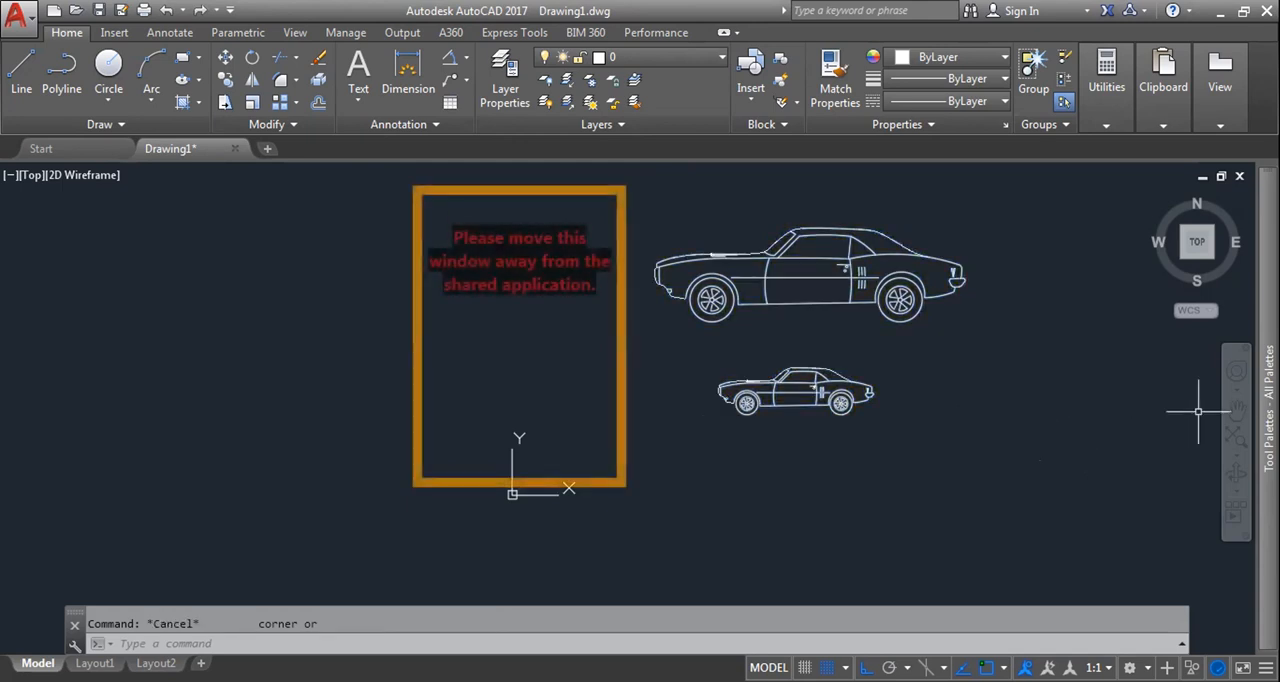
Step: Browse the imperial and metric sample blocks in the Architectural tool palette
mouse_move(1163, 468)
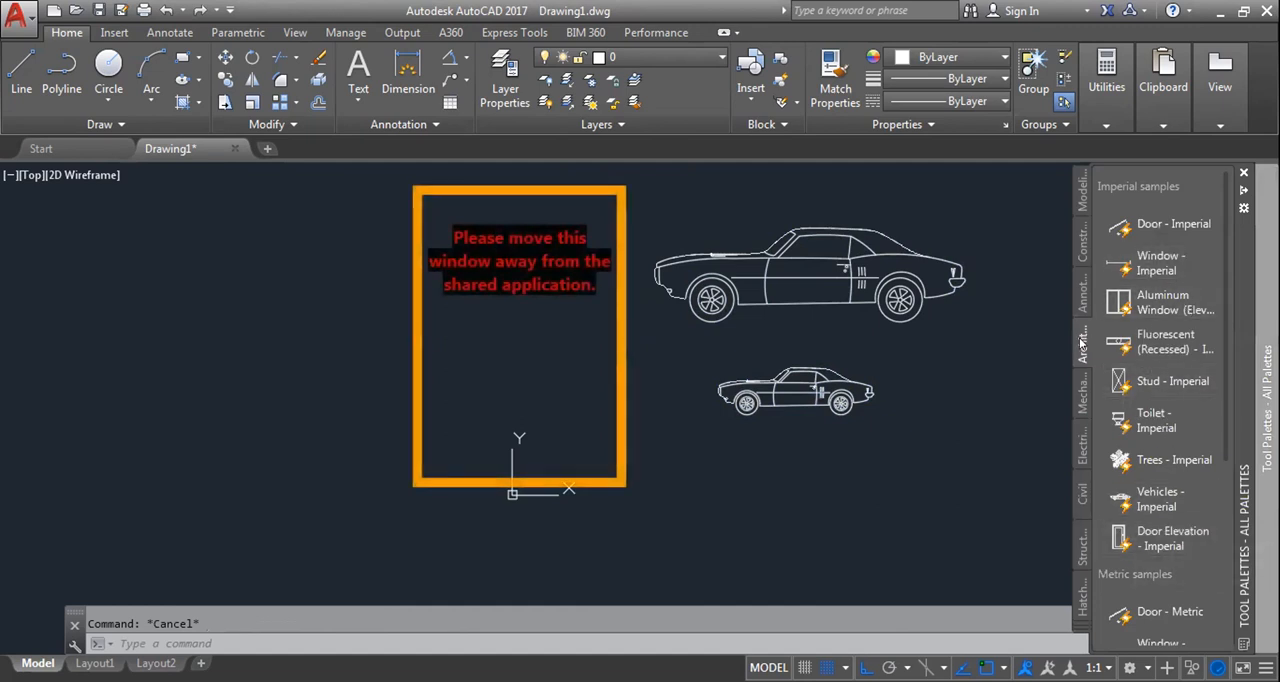
scroll(1168, 546, "down", 3)
scroll(1117, 523, "up", 3)
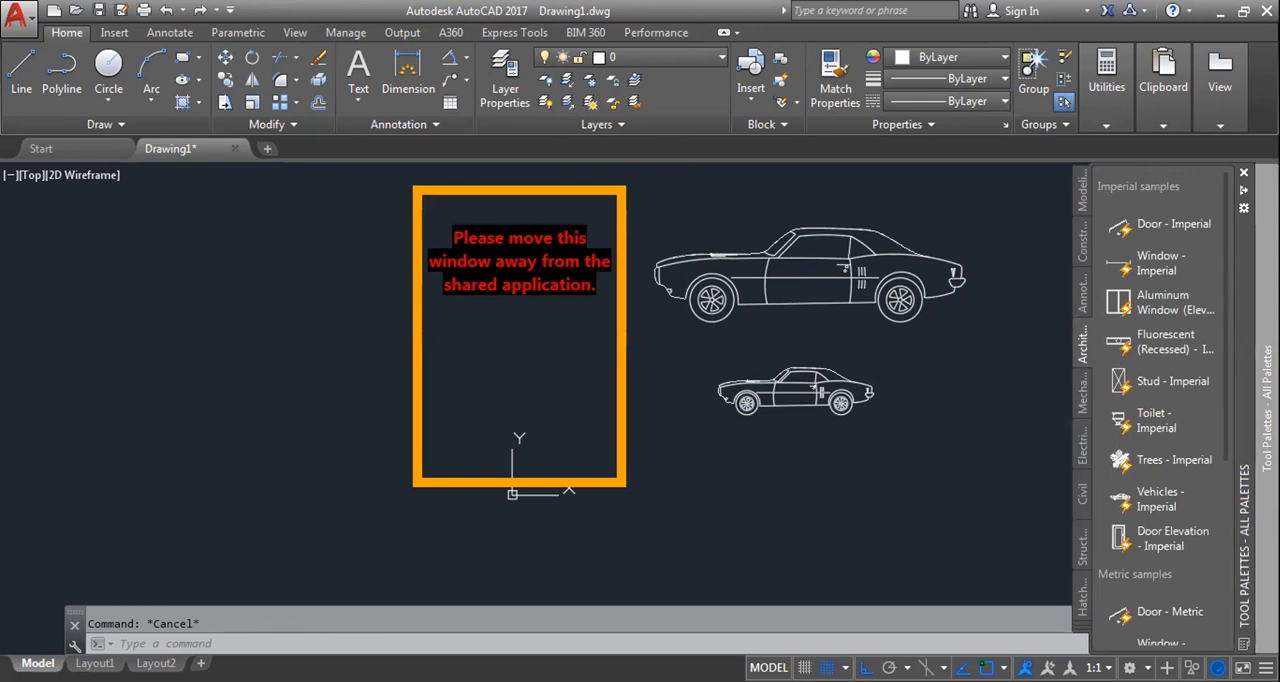
scroll(1158, 500, "down", 3)
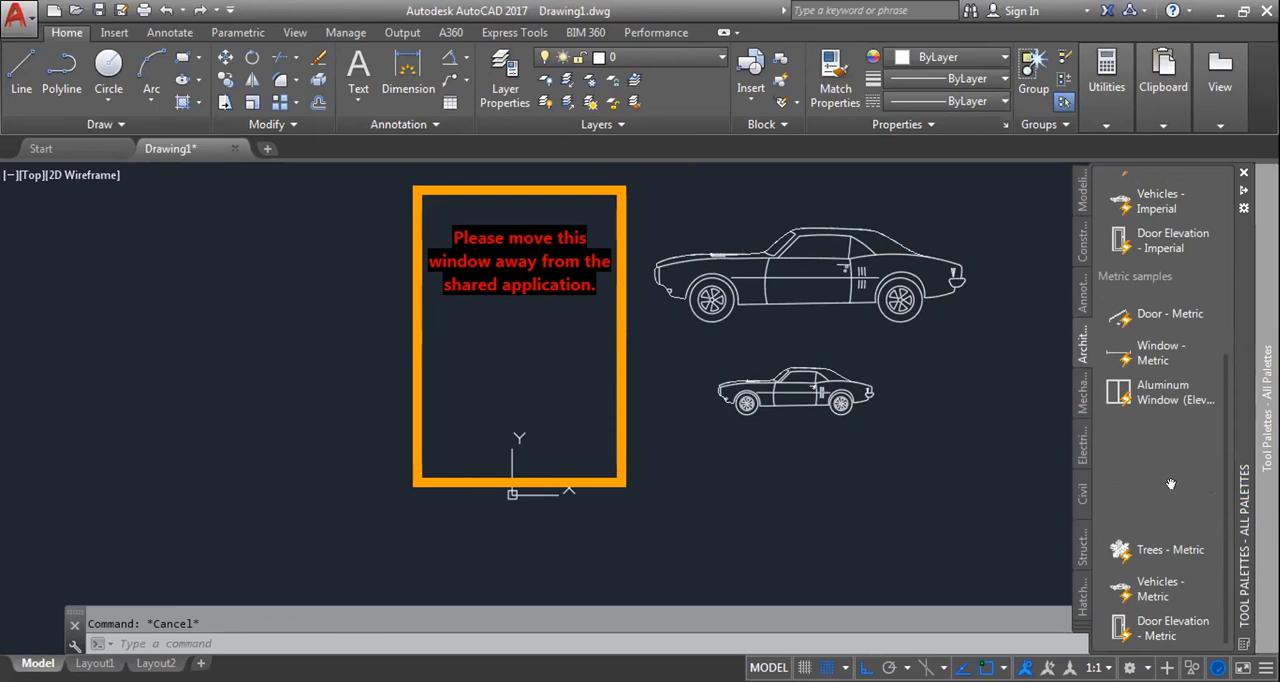
scroll(1177, 443, "up", 3)
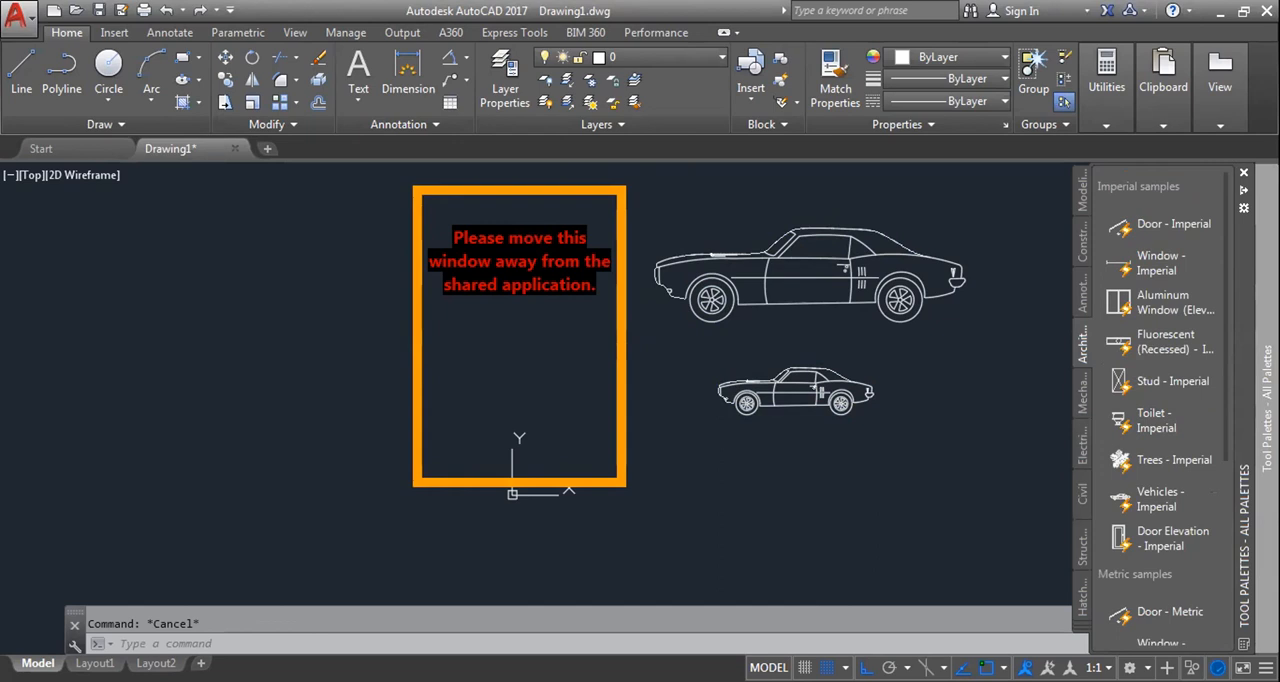
Step: Erase both car blocks from the drawing
left_click(930, 452)
left_click(717, 237)
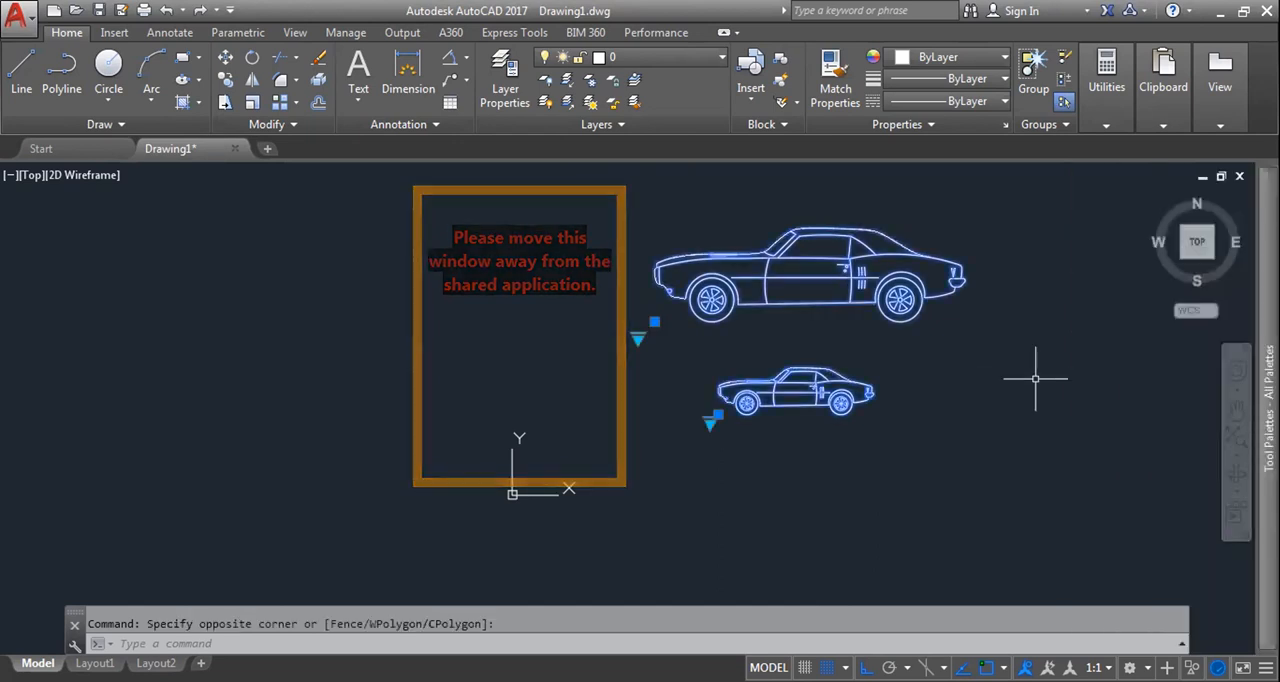
key("Delete")
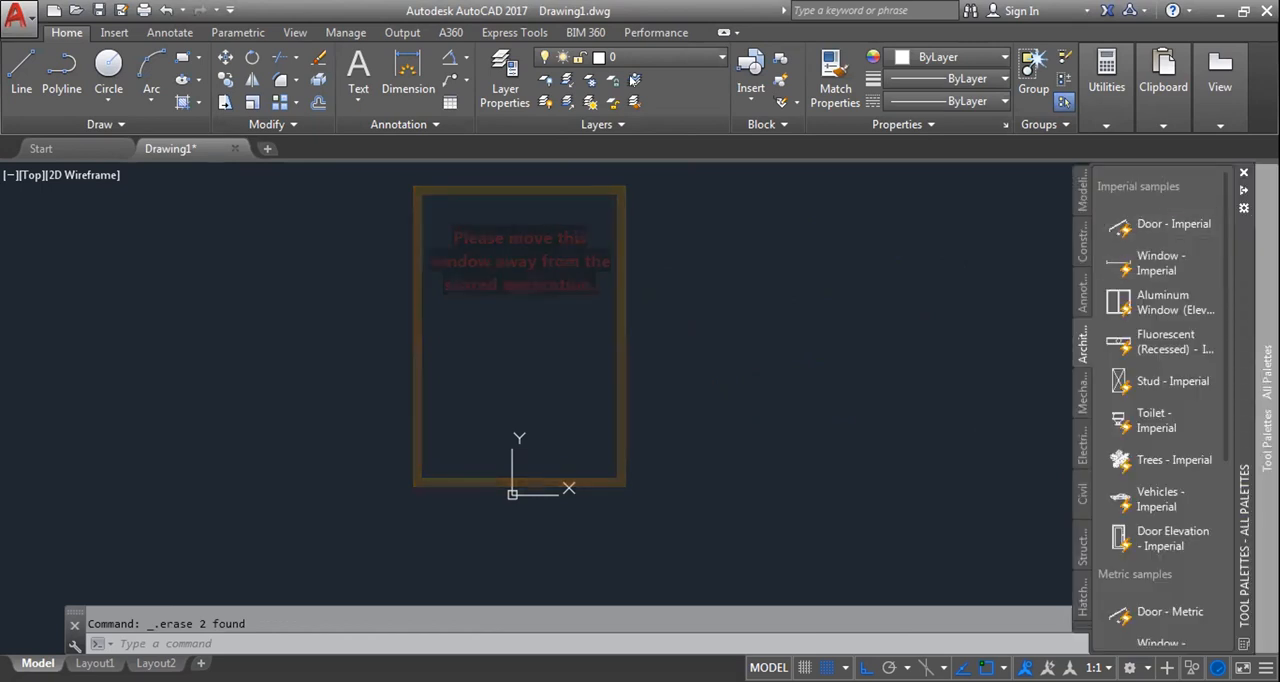
key("Escape")
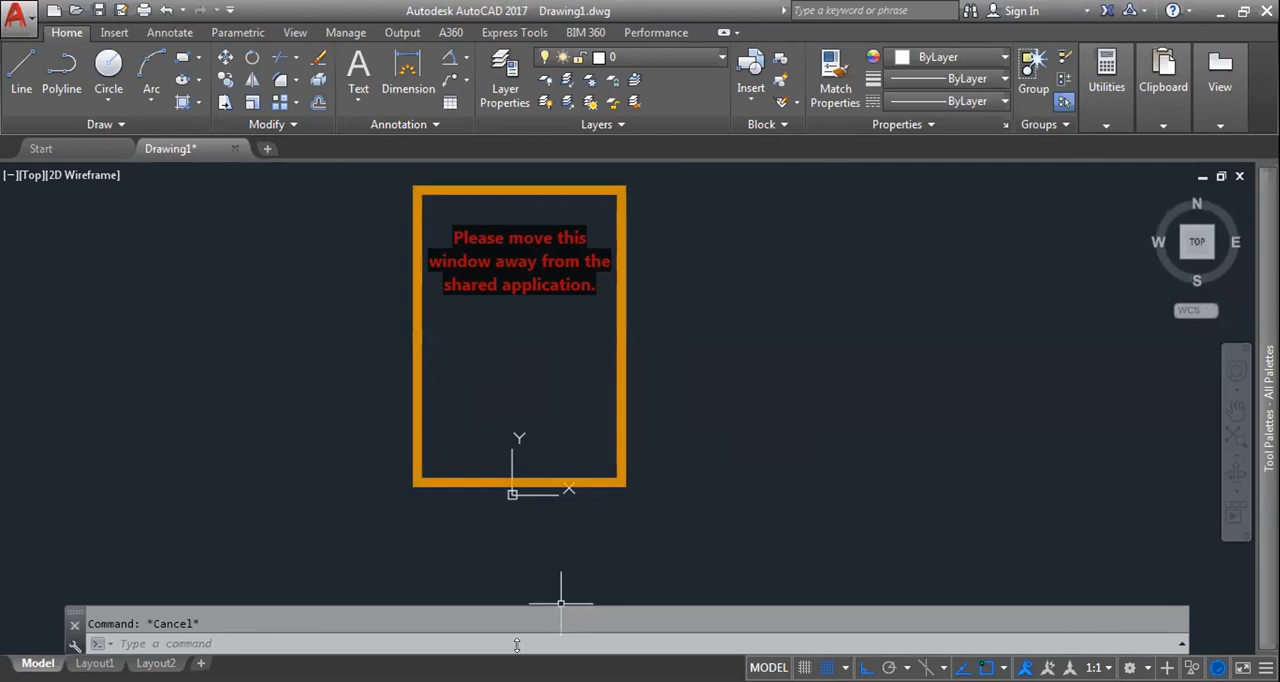
left_click(960, 101)
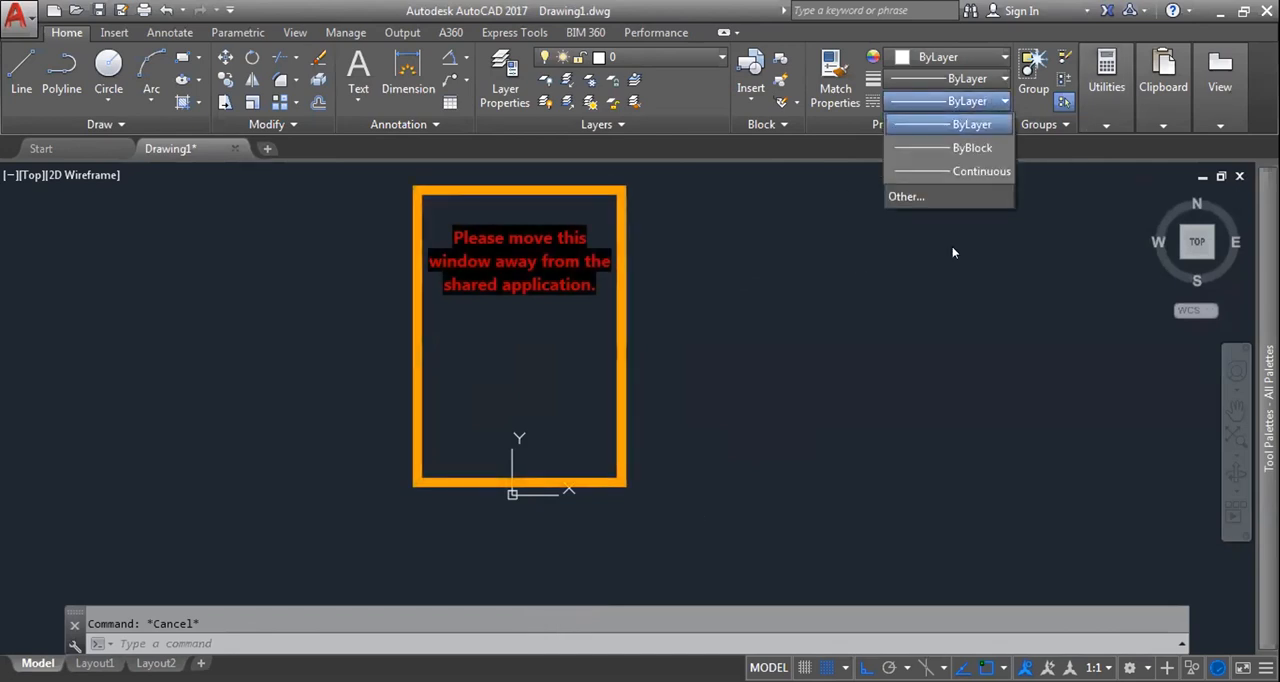
left_click(882, 334)
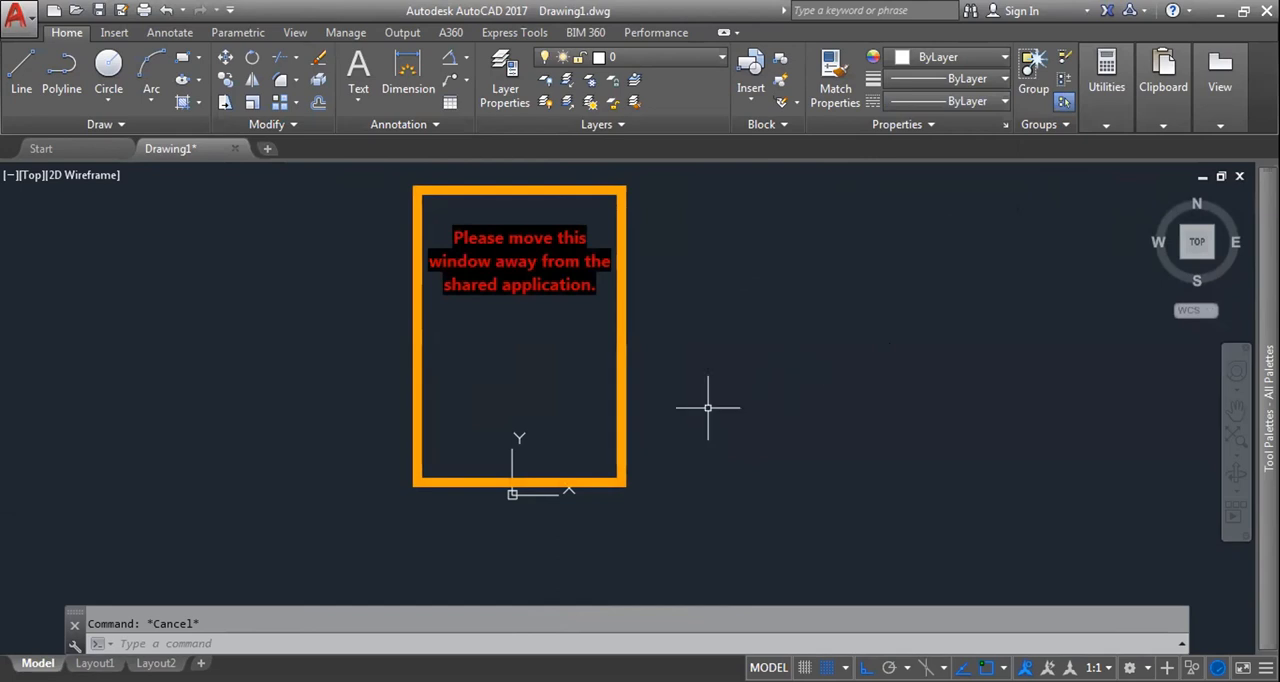